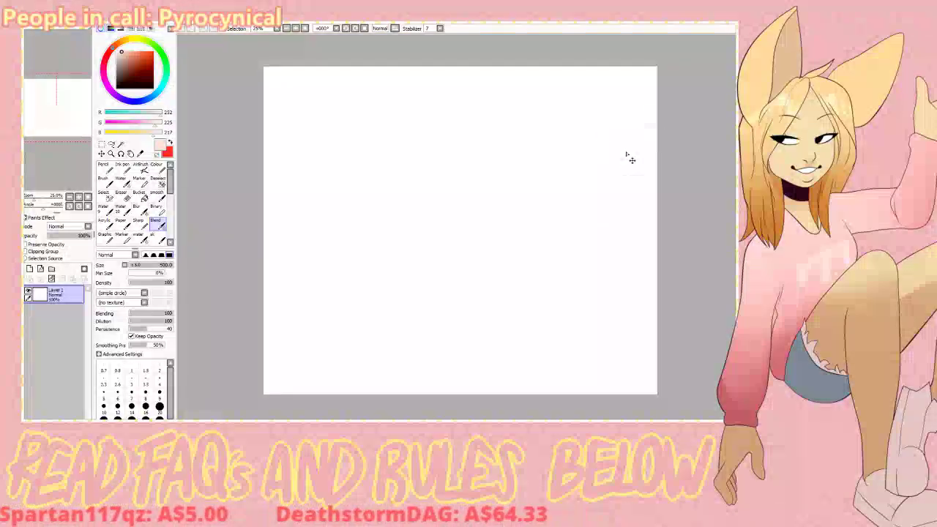
# - Paste the two reference photos as separate layers and place them in the canvas's upper-left and upper-right corners
pyautogui.hotkey('ctrl', 'v')
pyautogui.moveTo(464, 187); pyautogui.dragTo(498, 211)
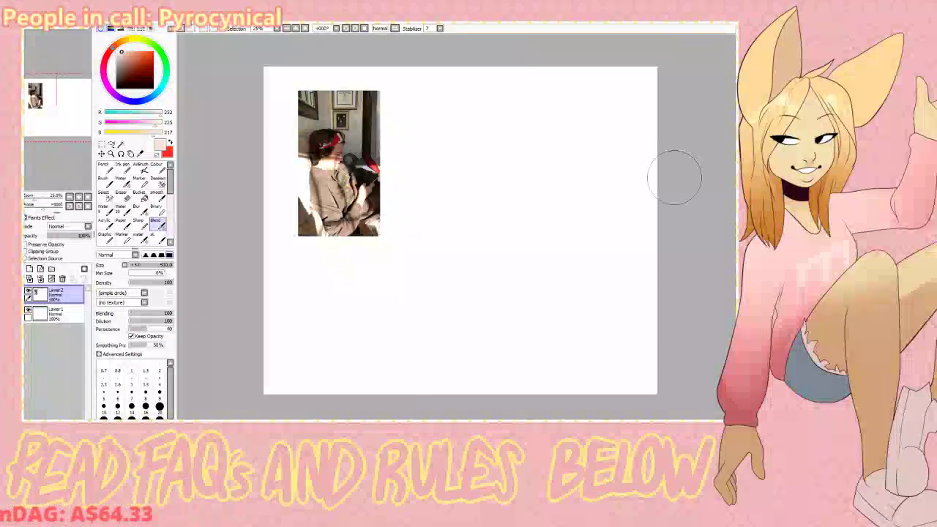
pyautogui.hotkey('ctrl', 'v')
pyautogui.moveTo(441, 246); pyautogui.dragTo(703, 253)
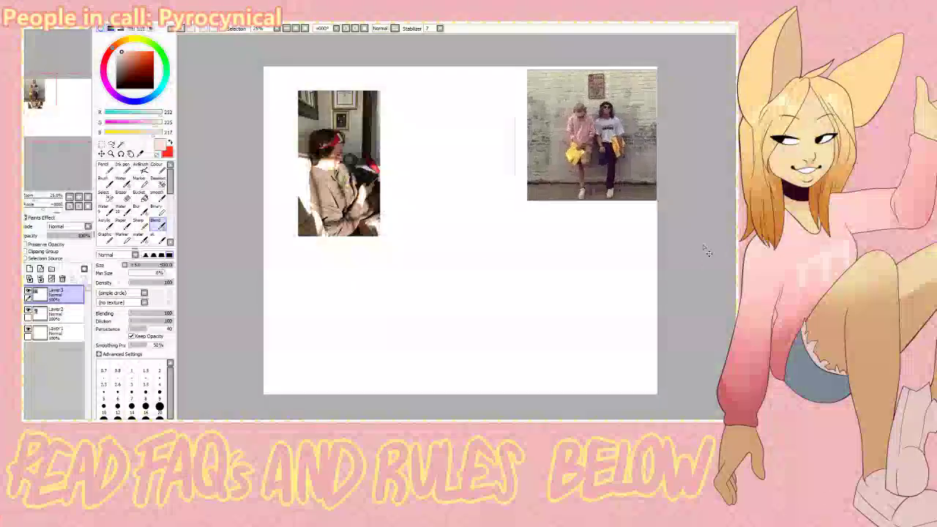
pyautogui.click(55, 314)
pyautogui.moveTo(389, 259); pyautogui.dragTo(356, 239)
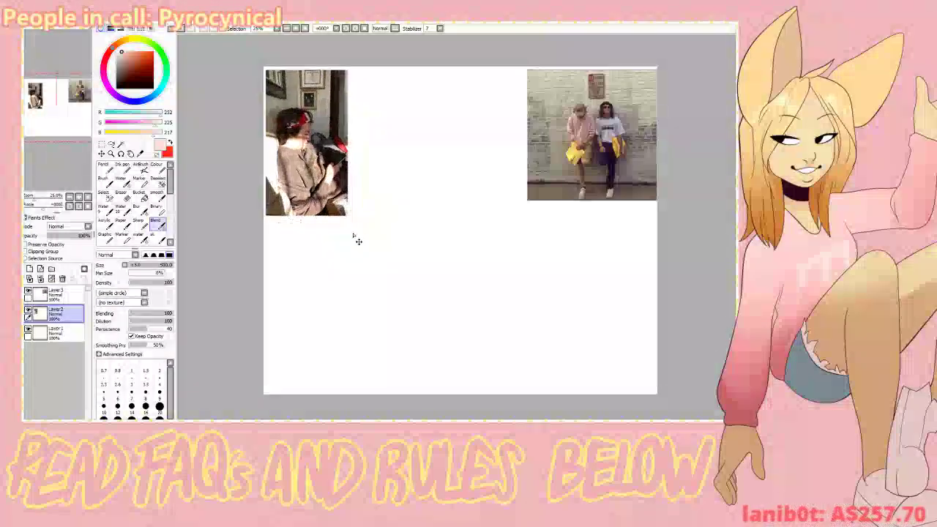
# - Merge the two photo layers into one and lower its opacity so the references look faded
pyautogui.click(55, 294)
pyautogui.click(40, 278)
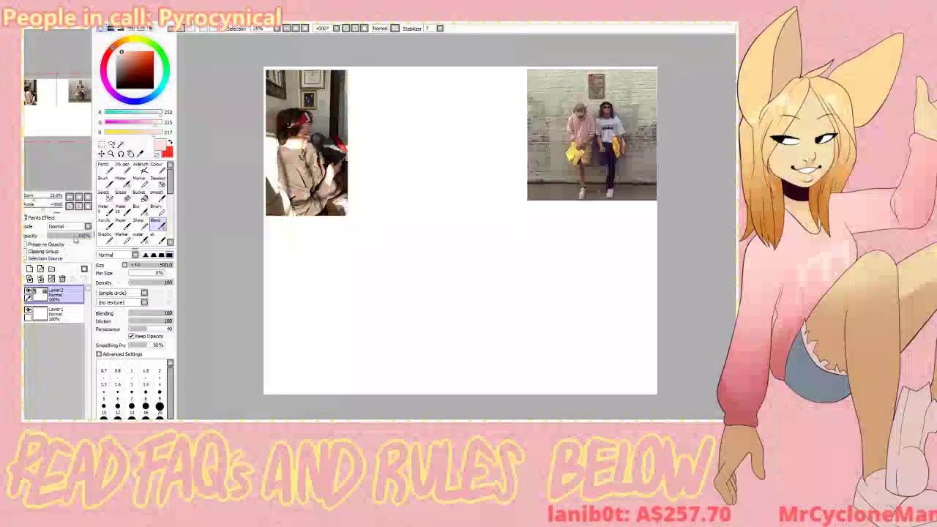
pyautogui.click(74, 235)
# - Sketch a round head circle in black on Layer1, between the two reference photos
pyautogui.click(59, 317)
pyautogui.click(153, 89)
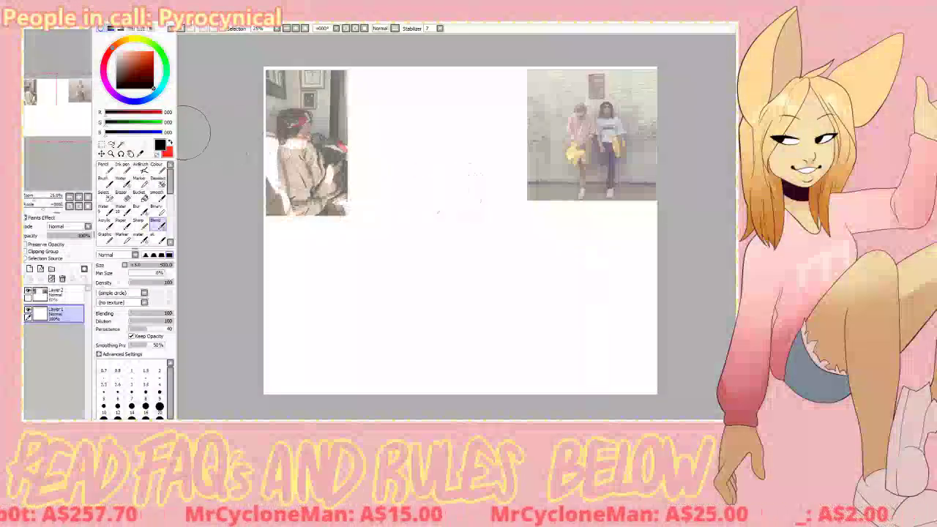
pyautogui.click(157, 238)
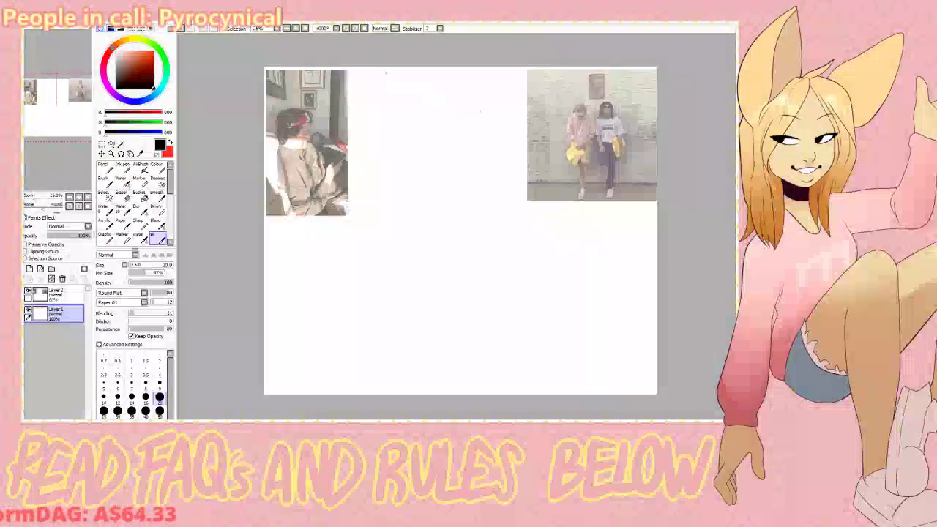
pyautogui.moveTo(452, 90)
pyautogui.mouseDown()
pyautogui.moveTo(517, 136)
pyautogui.moveTo(448, 90)
pyautogui.moveTo(462, 83)
pyautogui.moveTo(417, 169)
pyautogui.moveTo(505, 167)
pyautogui.mouseUp()
pyautogui.hotkey('ctrl', 'z')
pyautogui.hotkey('ctrl', 'z')
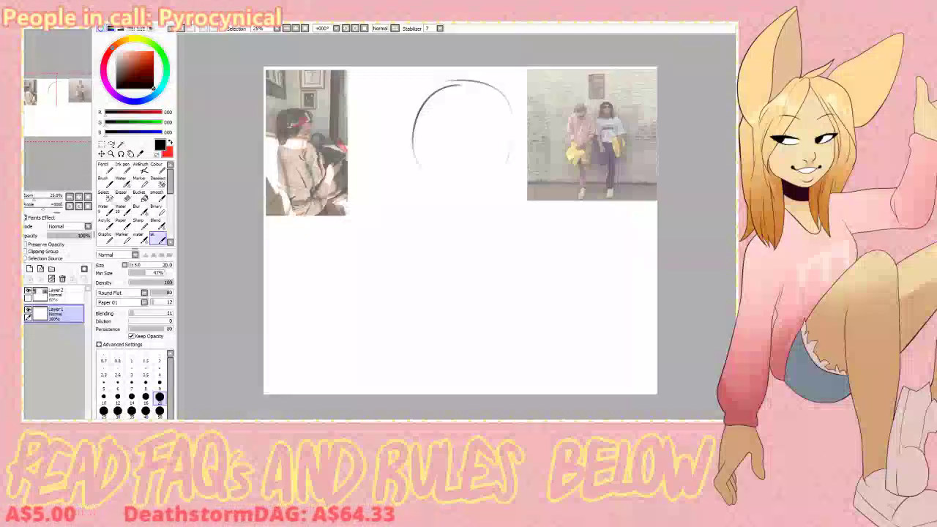
pyautogui.moveTo(418, 110)
pyautogui.mouseDown()
pyautogui.moveTo(414, 175)
pyautogui.moveTo(525, 155)
pyautogui.mouseUp()
pyautogui.moveTo(410, 162); pyautogui.dragTo(525, 150)
pyautogui.hotkey('ctrl', 'z')
pyautogui.moveTo(413, 139); pyautogui.dragTo(522, 110)
pyautogui.hotkey('ctrl', 'z')
pyautogui.moveTo(414, 142); pyautogui.dragTo(431, 83)
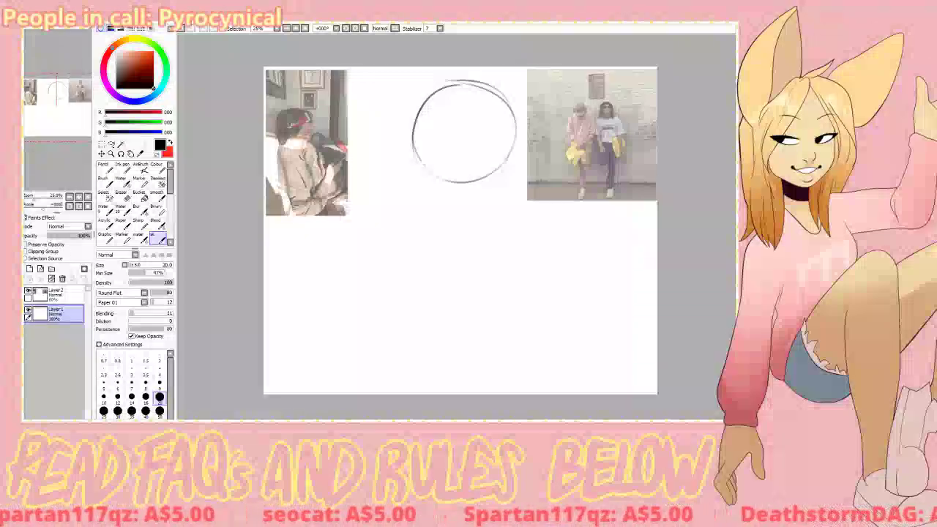
pyautogui.moveTo(519, 130); pyautogui.dragTo(522, 204)
pyautogui.hotkey('ctrl', 'z')
pyautogui.moveTo(516, 149); pyautogui.dragTo(521, 226)
pyautogui.hotkey('ctrl', 'z')
pyautogui.click(55, 293)
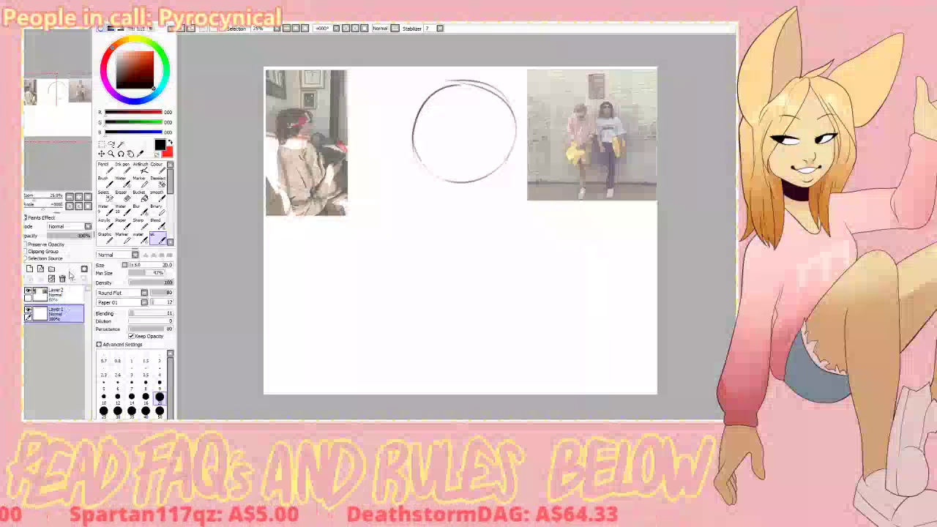
pyautogui.click(73, 311)
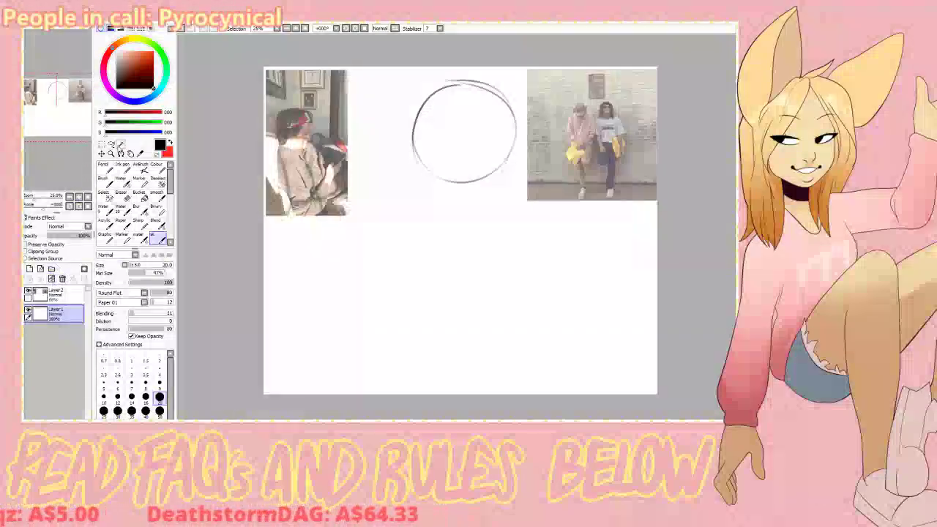
# - Enlarge the head circle with a transform and reposition it between the photos
pyautogui.click(102, 154)
pyautogui.hotkey('ctrl', 't')
pyautogui.moveTo(412, 79); pyautogui.dragTo(383, 52)
pyautogui.moveTo(427, 97); pyautogui.dragTo(432, 152)
pyautogui.click(112, 319)
pyautogui.moveTo(414, 280); pyautogui.dragTo(416, 258)
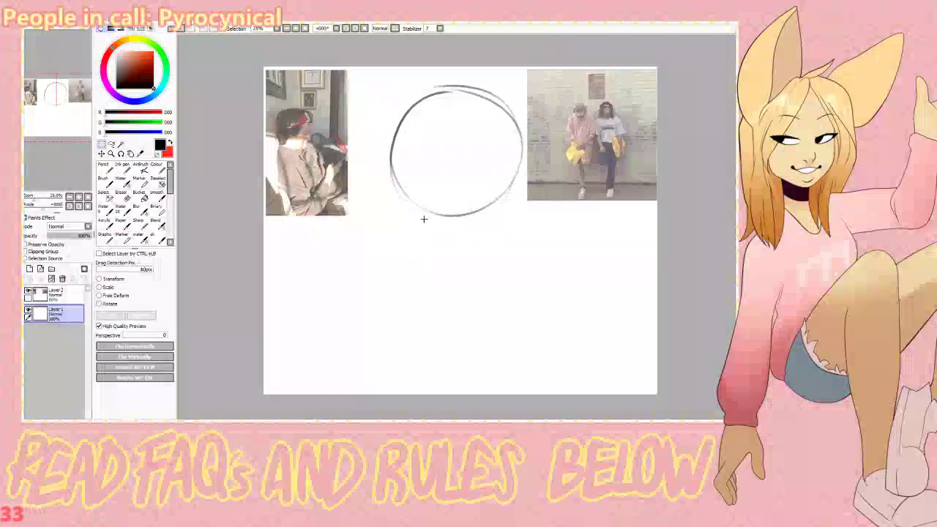
# - Sketch the jaw below the head circle with a face front line, a short back jaw line and a curved chin line
pyautogui.click(158, 238)
pyautogui.moveTo(520, 183); pyautogui.dragTo(509, 254)
pyautogui.moveTo(423, 212)
pyautogui.mouseDown()
pyautogui.moveTo(432, 245)
pyautogui.moveTo(448, 247)
pyautogui.mouseUp()
pyautogui.moveTo(522, 193); pyautogui.dragTo(514, 252)
pyautogui.hotkey('ctrl', 'z')
pyautogui.hotkey('ctrl', 'z')
pyautogui.hotkey('ctrl', 'z')
pyautogui.moveTo(438, 247); pyautogui.dragTo(519, 253)
pyautogui.hotkey('ctrl', 'z')
pyautogui.moveTo(442, 249)
pyautogui.mouseDown()
pyautogui.moveTo(518, 233)
pyautogui.moveTo(508, 256)
pyautogui.mouseUp()
pyautogui.hotkey('ctrl', 'z')
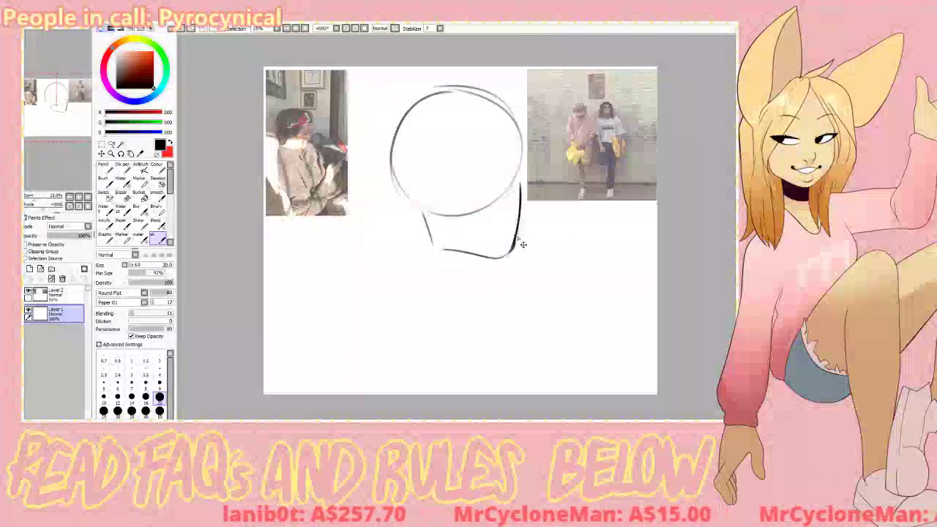
# - Add the nose profile and a short mouth line along the front of the face
pyautogui.hotkey('ctrl', 'z')
pyautogui.moveTo(515, 177); pyautogui.dragTo(519, 232)
pyautogui.hotkey('ctrl', 'z')
pyautogui.moveTo(527, 195)
pyautogui.mouseDown()
pyautogui.moveTo(520, 233)
pyautogui.moveTo(499, 255)
pyautogui.mouseUp()
pyautogui.hotkey('ctrl', 'z')
pyautogui.hotkey('ctrl', 'z')
pyautogui.moveTo(523, 208)
pyautogui.mouseDown()
pyautogui.moveTo(513, 251)
pyautogui.moveTo(508, 232)
pyautogui.mouseUp()
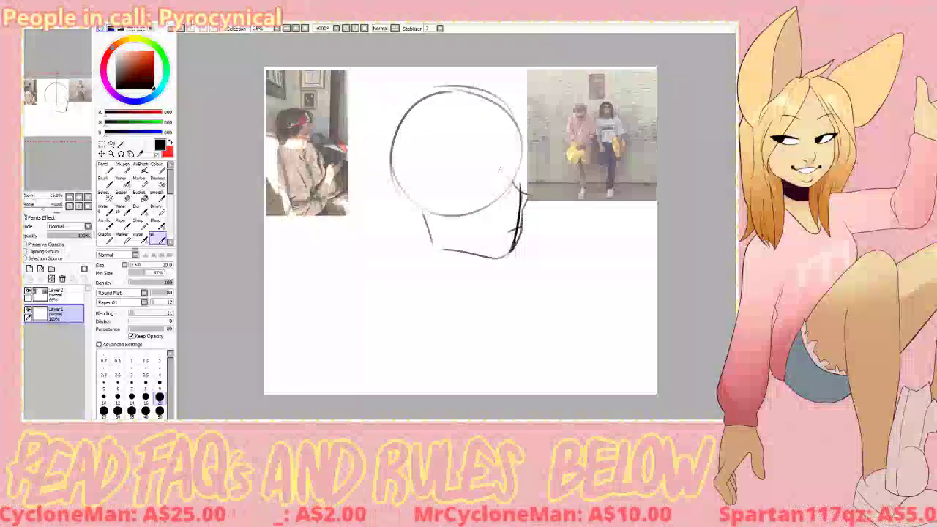
# - Draw a narrow slanted eye near the front of the face, beside the nose bridge
pyautogui.moveTo(494, 183); pyautogui.dragTo(477, 186)
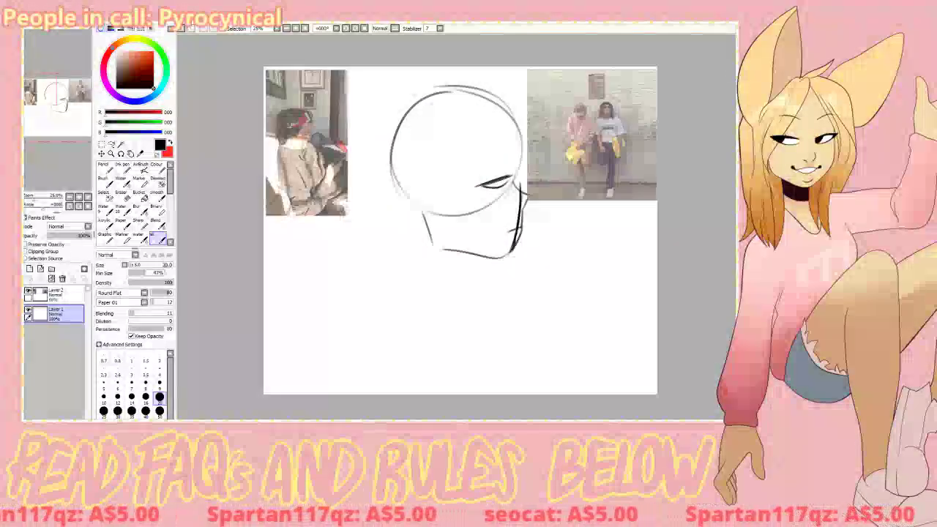
pyautogui.moveTo(496, 172); pyautogui.dragTo(512, 177)
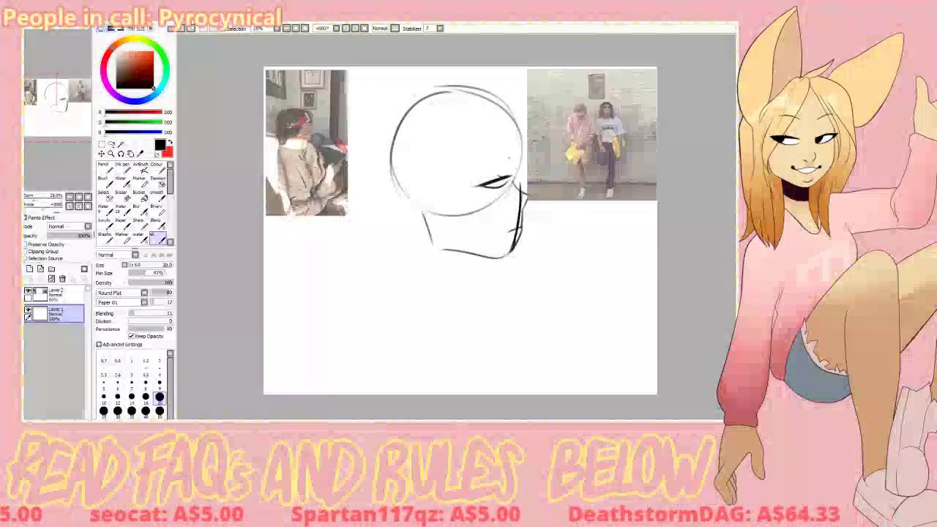
pyautogui.hotkey('ctrl', 'z')
# - Draw a short arched eyebrow above the eye, redoing the strokes until the shape fits
pyautogui.moveTo(511, 162)
pyautogui.mouseDown()
pyautogui.moveTo(475, 167)
pyautogui.moveTo(483, 163)
pyautogui.mouseUp()
pyautogui.hotkey('ctrl', 'z')
pyautogui.hotkey('ctrl', 'z')
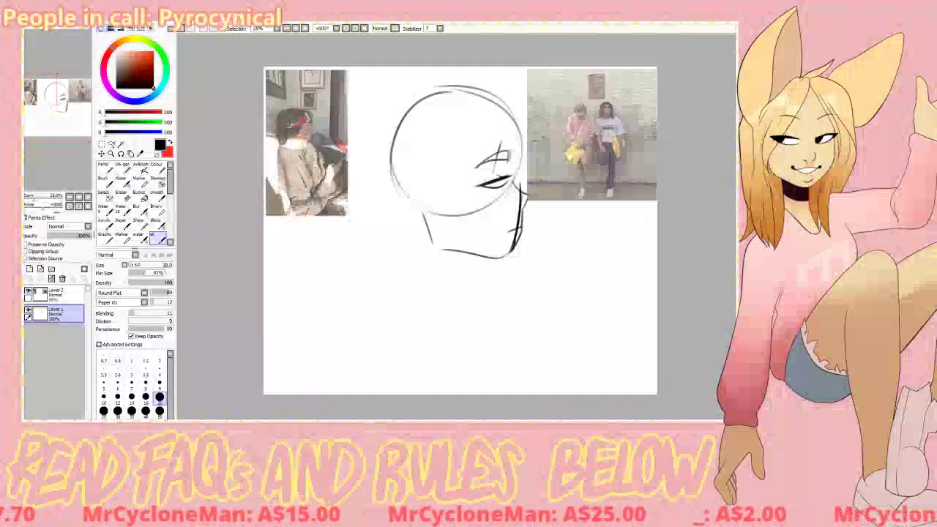
pyautogui.hotkey('ctrl', 'z')
pyautogui.hotkey('ctrl', 'z')
pyautogui.moveTo(483, 167)
pyautogui.mouseDown()
pyautogui.moveTo(510, 164)
pyautogui.moveTo(507, 149)
pyautogui.moveTo(509, 158)
pyautogui.mouseUp()
pyautogui.hotkey('ctrl', 'z')
pyautogui.hotkey('ctrl', 'z')
pyautogui.hotkey('ctrl', 'z')
pyautogui.hotkey('ctrl', 'z')
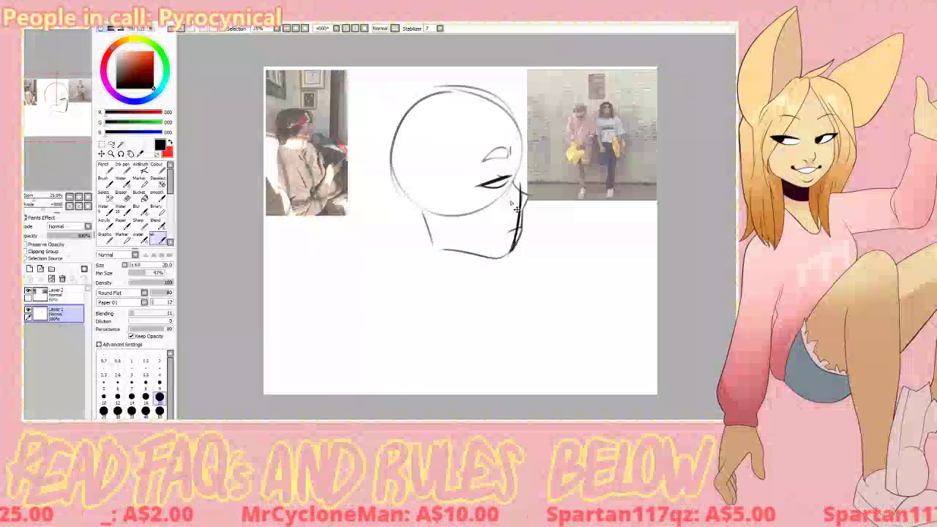
# - Erase the surplus overlapping lines around the chin, mouth and nose, using a smaller eraser for the fine areas
pyautogui.press('e')
pyautogui.moveTo(512, 250)
pyautogui.mouseDown()
pyautogui.moveTo(519, 235)
pyautogui.moveTo(518, 245)
pyautogui.mouseUp()
pyautogui.press('b')
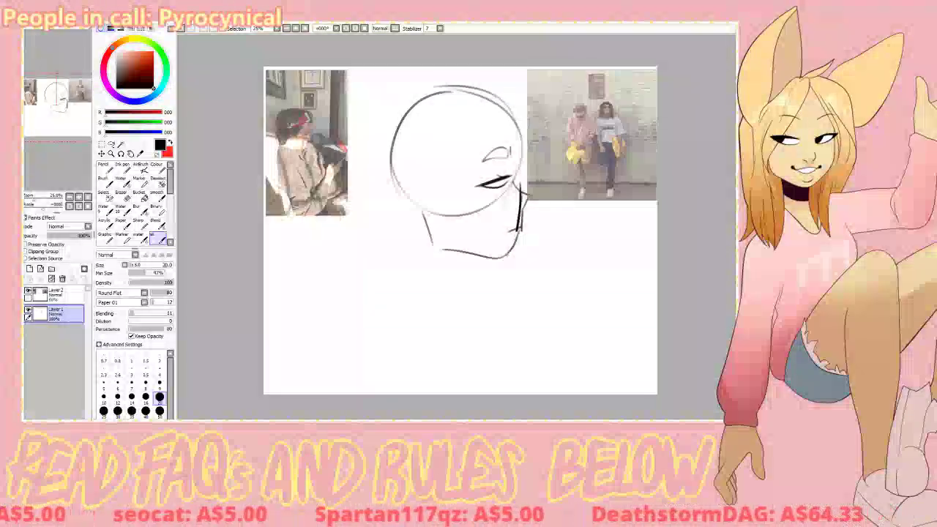
pyautogui.press('e')
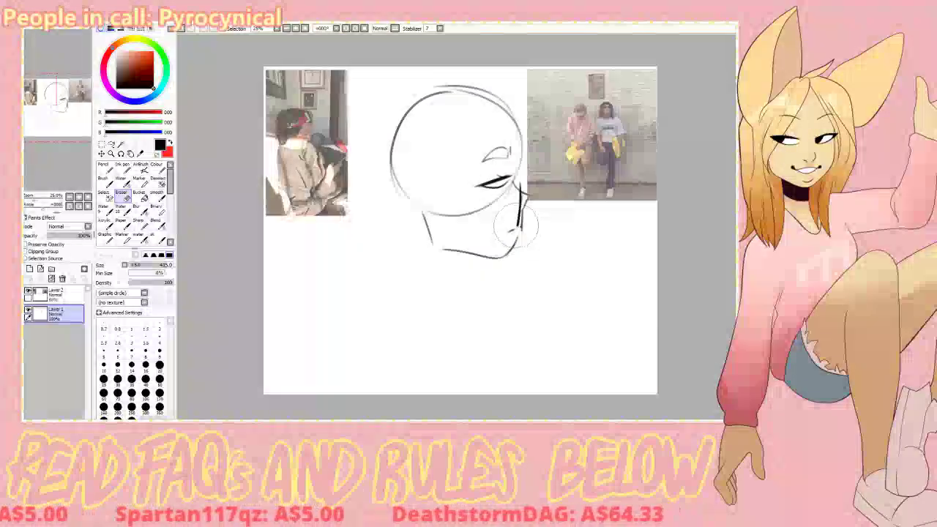
pyautogui.click(139, 265)
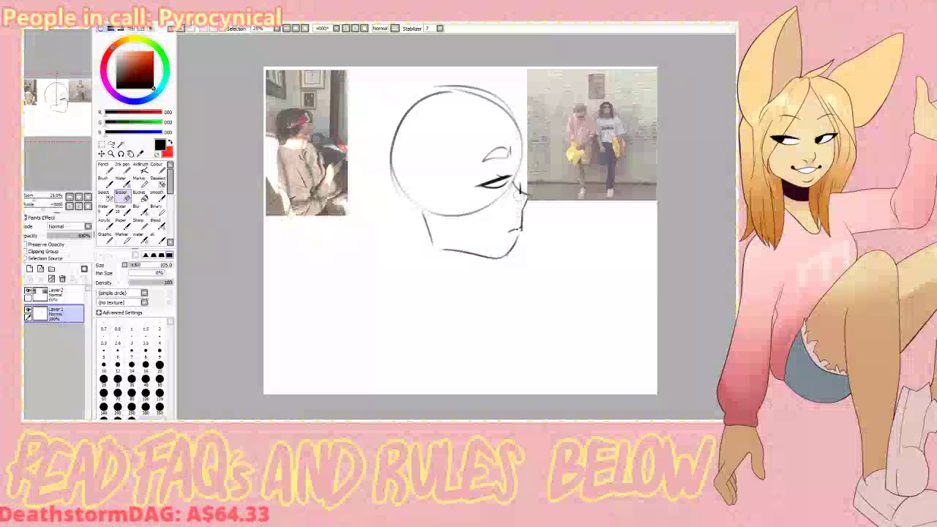
pyautogui.press('b')
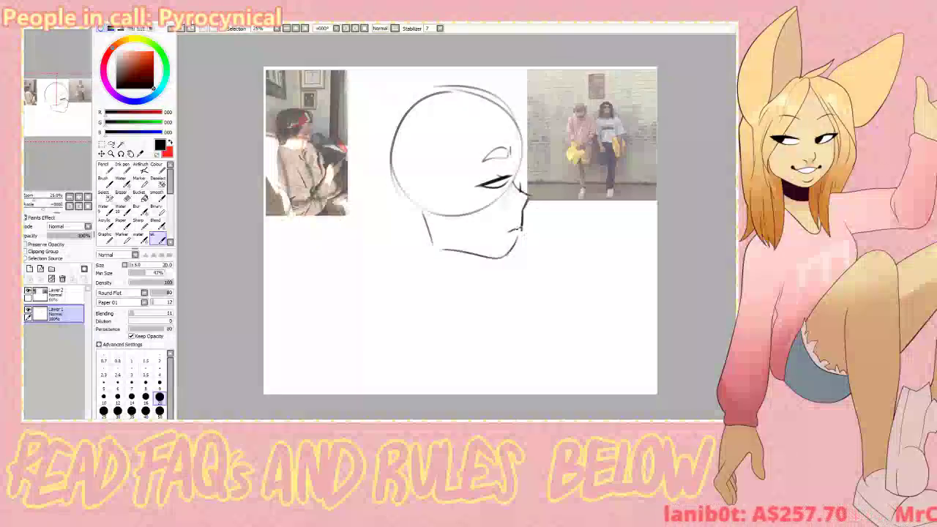
# - Strengthen the mouth line and fill in the dark pupil of the eye
pyautogui.moveTo(516, 231); pyautogui.dragTo(506, 245)
pyautogui.hotkey('ctrl', 'z')
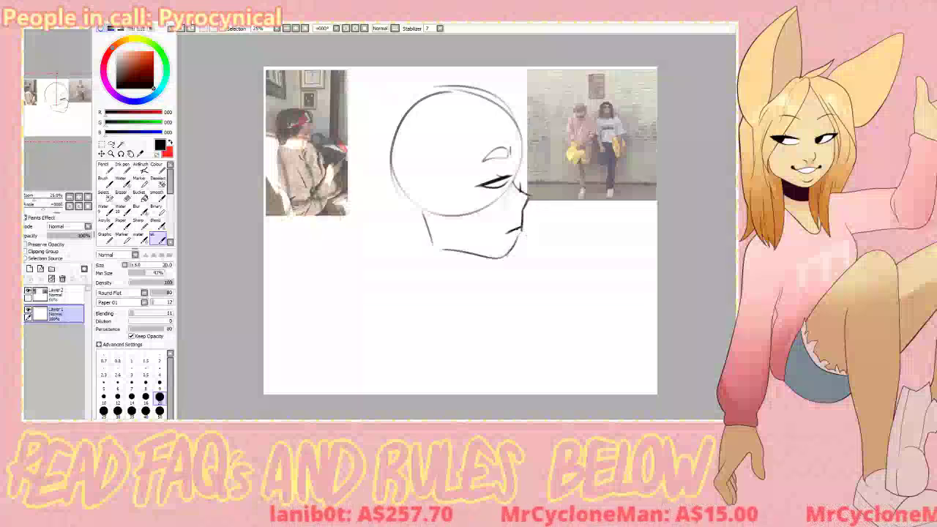
pyautogui.moveTo(519, 234); pyautogui.dragTo(510, 254)
pyautogui.hotkey('ctrl', 'z')
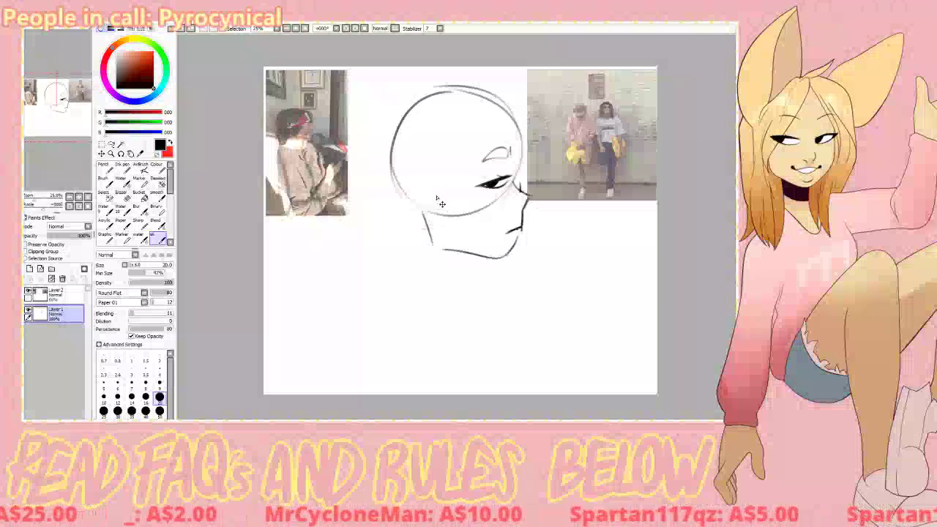
# - Draw the ear at the rear of the jaw with its inner fold and a jaw line below it
pyautogui.hotkey('ctrl', 'z')
pyautogui.moveTo(436, 191); pyautogui.dragTo(442, 226)
pyautogui.hotkey('ctrl', 'z')
pyautogui.hotkey('ctrl', 'z')
pyautogui.moveTo(434, 191); pyautogui.dragTo(442, 231)
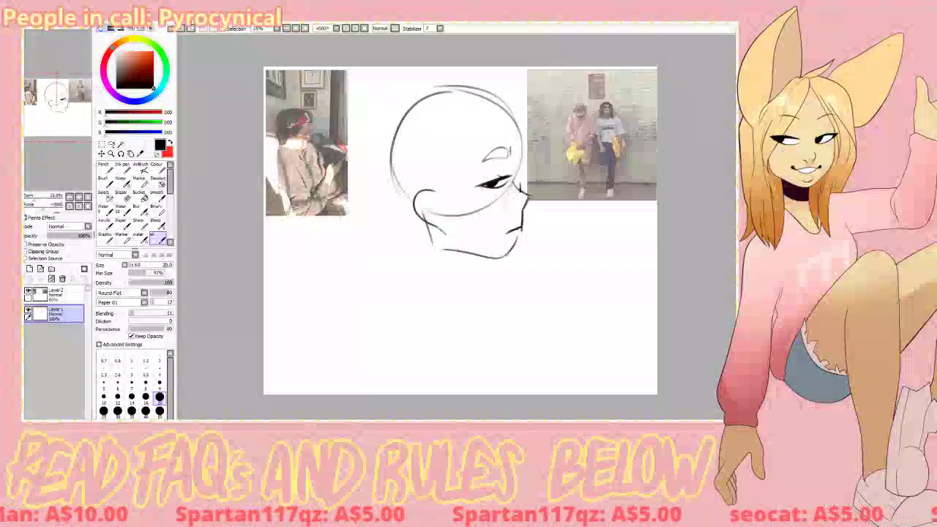
pyautogui.moveTo(426, 198); pyautogui.dragTo(433, 209)
# - Erase the mouth and the front of the chin and try new strokes there
pyautogui.press('e')
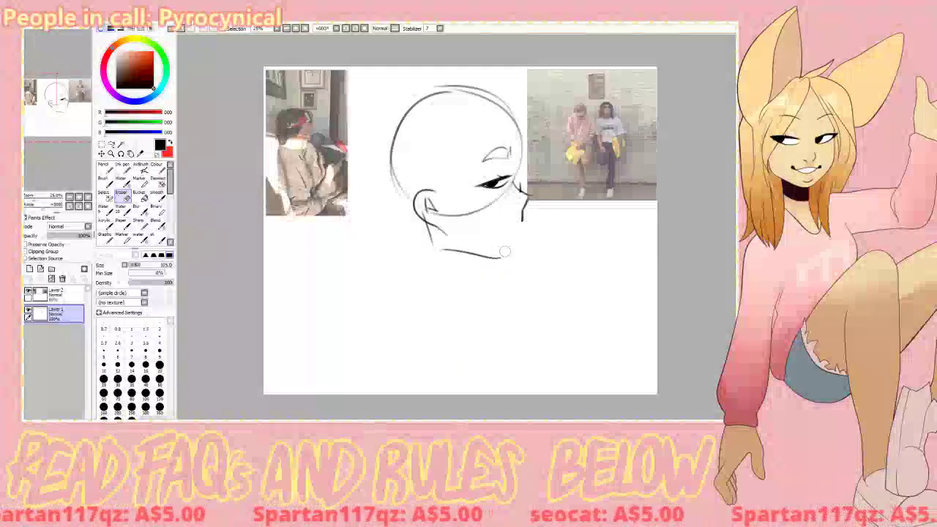
pyautogui.moveTo(514, 234)
pyautogui.mouseDown()
pyautogui.moveTo(521, 229)
pyautogui.moveTo(504, 235)
pyautogui.mouseUp()
pyautogui.press('b')
pyautogui.hotkey('ctrl', 'z')
pyautogui.hotkey('ctrl', 'z')
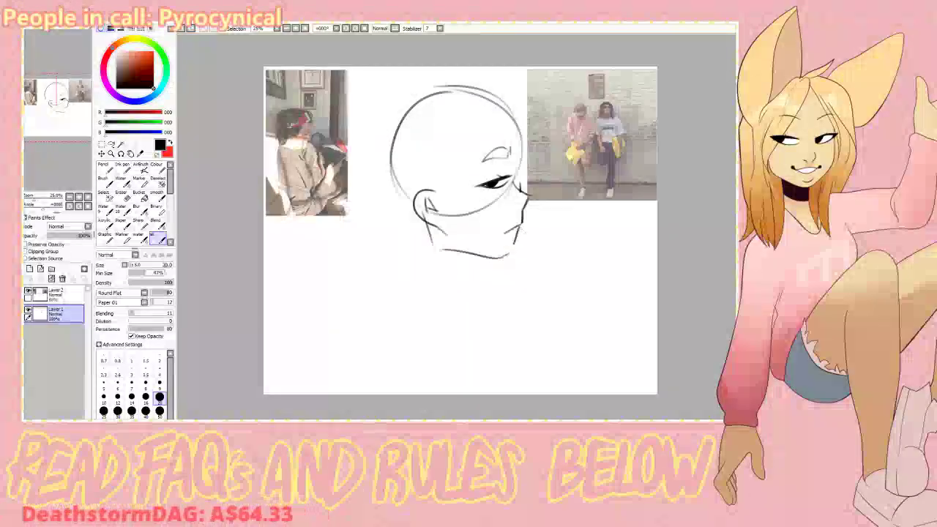
# - Redraw the mouth and the front of the chin as a smooth profile below the nose
pyautogui.moveTo(522, 233); pyautogui.dragTo(509, 257)
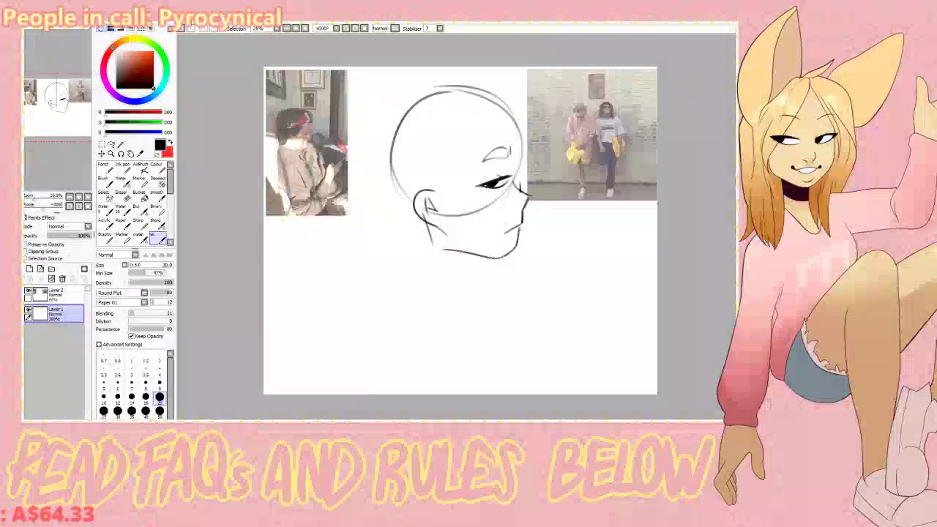
pyautogui.hotkey('ctrl', 'z')
pyautogui.moveTo(519, 230); pyautogui.dragTo(508, 256)
pyautogui.hotkey('ctrl', 'z')
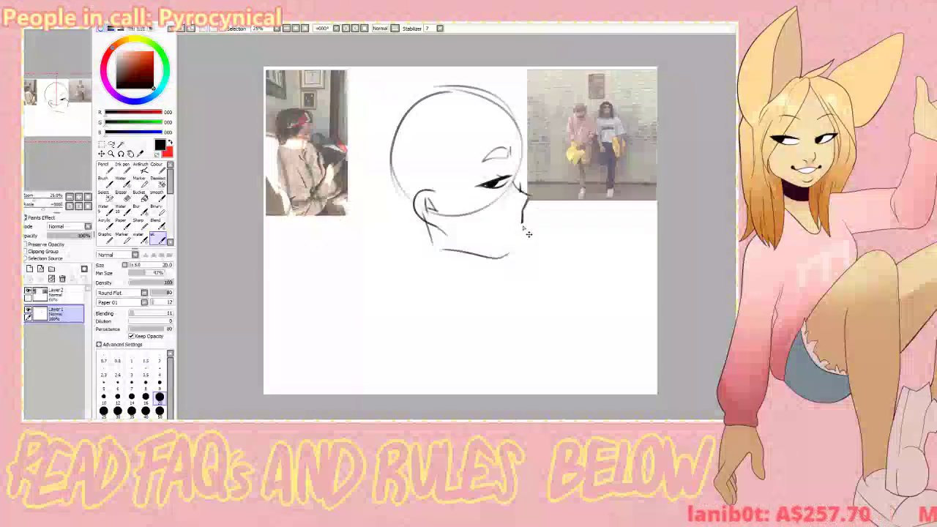
pyautogui.moveTo(522, 224)
pyautogui.mouseDown()
pyautogui.moveTo(502, 273)
pyautogui.moveTo(551, 255)
pyautogui.mouseUp()
pyautogui.moveTo(401, 163); pyautogui.dragTo(410, 187)
pyautogui.moveTo(414, 188); pyautogui.dragTo(488, 170)
pyautogui.hotkey('ctrl', 'z')
pyautogui.hotkey('ctrl', 'z')
pyautogui.moveTo(414, 188); pyautogui.dragTo(485, 142)
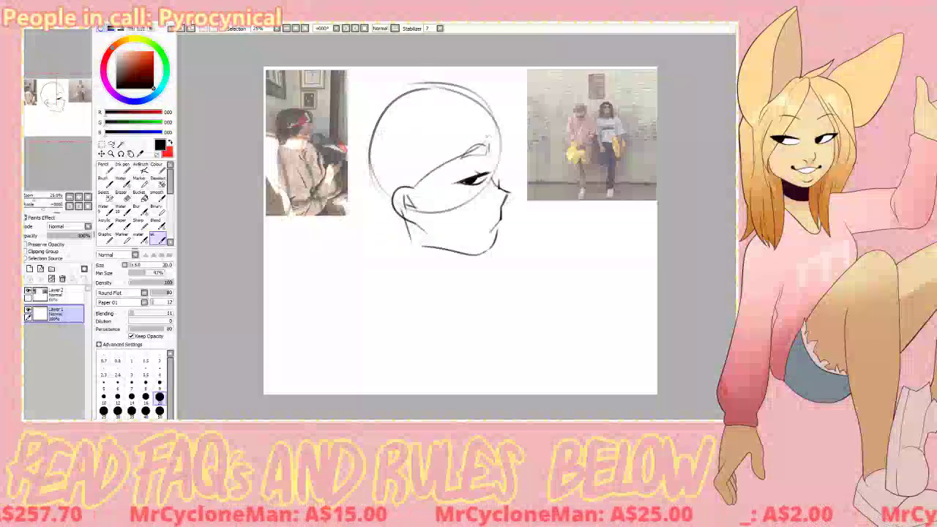
pyautogui.hotkey('ctrl', 'z')
pyautogui.moveTo(394, 97); pyautogui.dragTo(361, 159)
pyautogui.moveTo(360, 154)
pyautogui.mouseDown()
pyautogui.moveTo(377, 213)
pyautogui.moveTo(485, 119)
pyautogui.moveTo(496, 95)
pyautogui.mouseUp()
pyautogui.hotkey('ctrl', 'z')
pyautogui.hotkey('ctrl', 'z')
pyautogui.moveTo(401, 90); pyautogui.dragTo(479, 92)
pyautogui.moveTo(394, 151); pyautogui.dragTo(480, 93)
pyautogui.hotkey('ctrl', 'z')
pyautogui.moveTo(384, 172); pyautogui.dragTo(480, 93)
pyautogui.hotkey('ctrl', 'z')
pyautogui.hotkey('ctrl', 'z')
pyautogui.hotkey('ctrl', 'z')
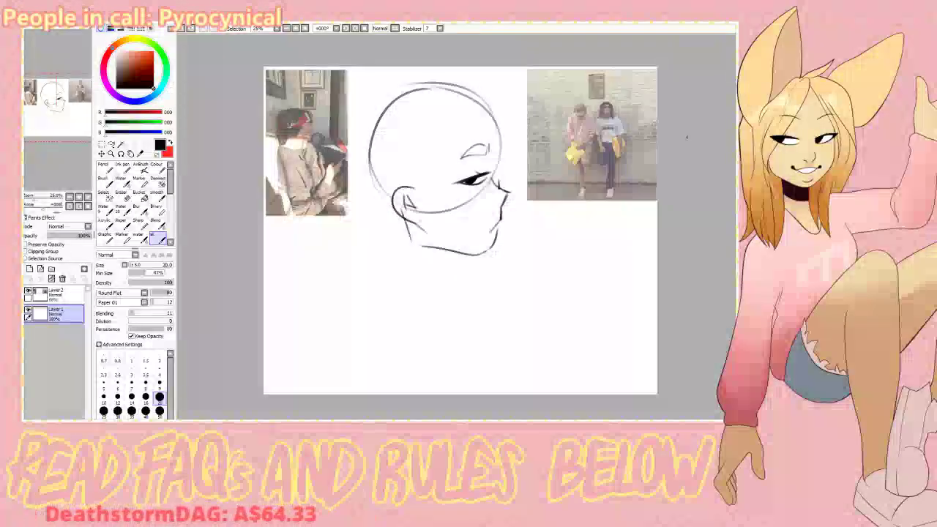
pyautogui.hotkey('ctrl', 'z')
# - Sketch long hair strands falling from the temple past the ear to the jaw
pyautogui.moveTo(416, 152); pyautogui.dragTo(410, 196)
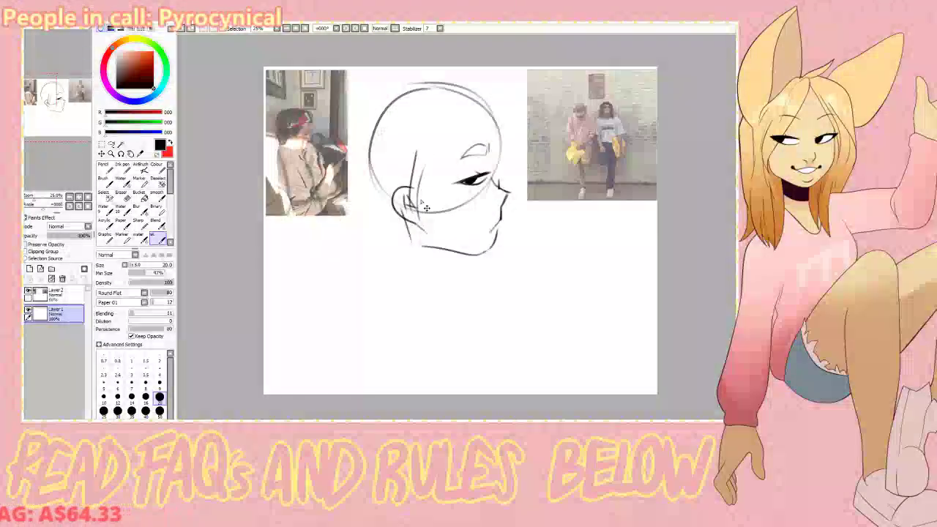
pyautogui.moveTo(421, 146)
pyautogui.mouseDown()
pyautogui.moveTo(415, 208)
pyautogui.moveTo(433, 253)
pyautogui.mouseUp()
pyautogui.hotkey('ctrl', 'z')
pyautogui.moveTo(435, 213); pyautogui.dragTo(435, 249)
pyautogui.hotkey('ctrl', 'z')
pyautogui.hotkey('ctrl', 'z')
pyautogui.moveTo(440, 136); pyautogui.dragTo(445, 210)
pyautogui.moveTo(445, 206); pyautogui.dragTo(402, 255)
pyautogui.hotkey('ctrl', 'z')
pyautogui.moveTo(430, 146)
pyautogui.mouseDown()
pyautogui.moveTo(425, 210)
pyautogui.moveTo(433, 195)
pyautogui.mouseUp()
pyautogui.hotkey('ctrl', 'z')
# - Draw the upper and lower lines of a band across the forehead, from the front hair strand to the brow
pyautogui.moveTo(459, 114)
pyautogui.mouseDown()
pyautogui.moveTo(472, 179)
pyautogui.moveTo(460, 173)
pyautogui.moveTo(501, 155)
pyautogui.mouseUp()
pyautogui.hotkey('ctrl', 'z')
pyautogui.hotkey('ctrl', 'z')
pyautogui.hotkey('ctrl', 'z')
pyautogui.moveTo(500, 155)
pyautogui.mouseDown()
pyautogui.moveTo(488, 104)
pyautogui.moveTo(441, 134)
pyautogui.mouseUp()
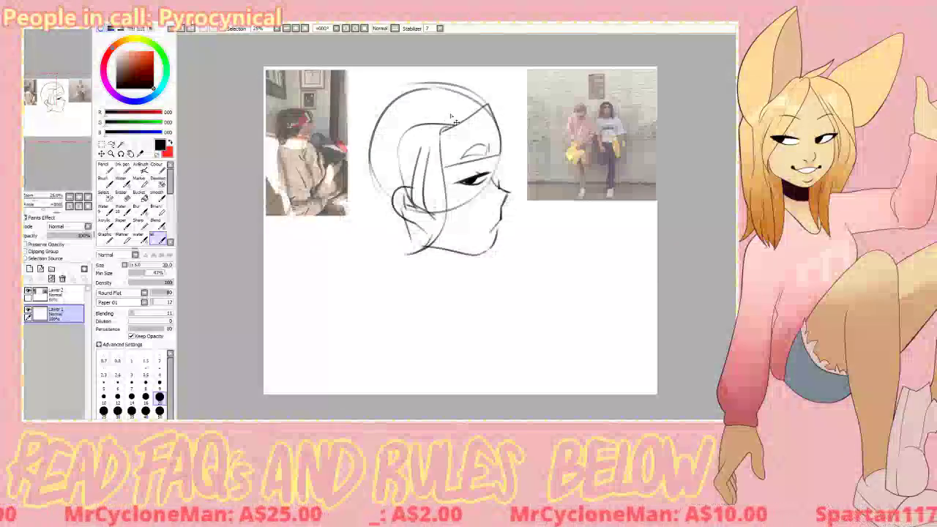
# - Draw a looping strand of hair out over the forehead and refine the forehead line down to the nose
pyautogui.moveTo(482, 109); pyautogui.dragTo(521, 119)
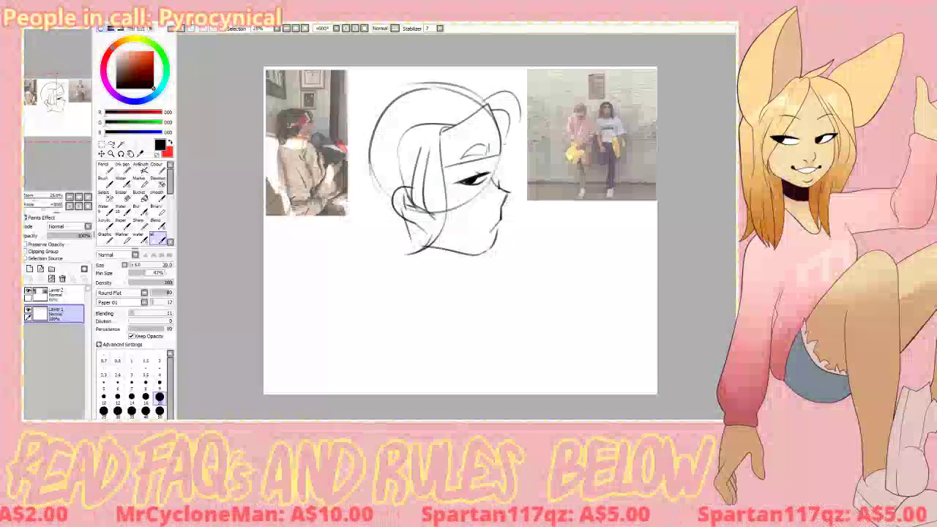
pyautogui.hotkey('ctrl', 'z')
pyautogui.moveTo(520, 111)
pyautogui.mouseDown()
pyautogui.moveTo(505, 152)
pyautogui.moveTo(505, 196)
pyautogui.mouseUp()
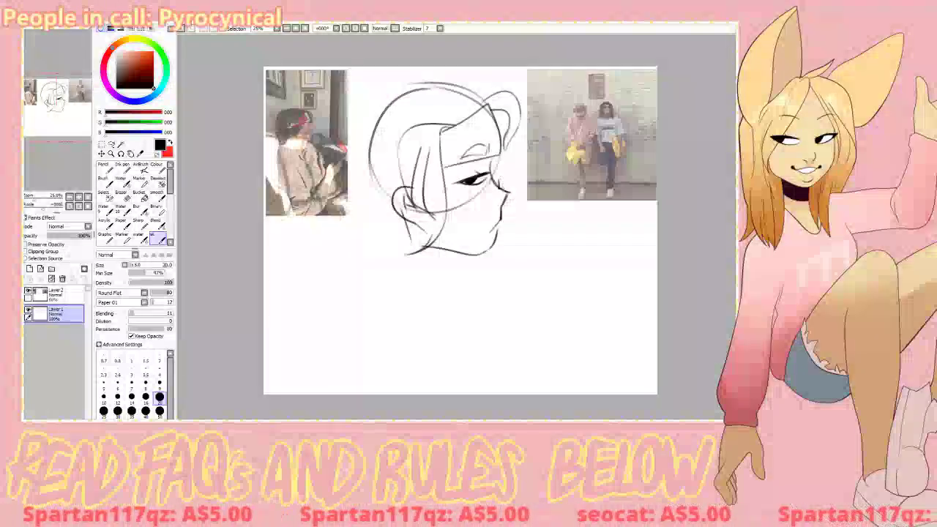
pyautogui.moveTo(500, 156); pyautogui.dragTo(500, 188)
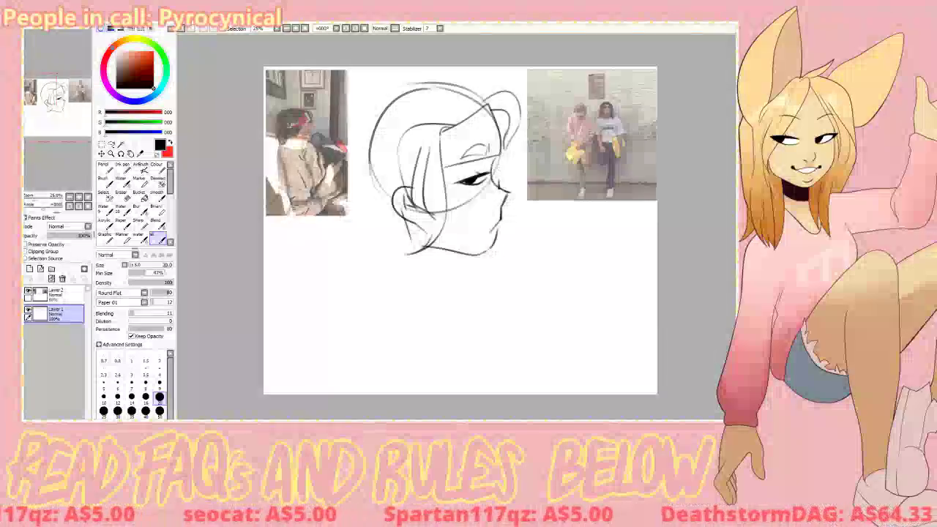
# - Draw fuller hair at the back of the head and strands sweeping back from the forehead, clearing the overlapping forehead line
pyautogui.press('e')
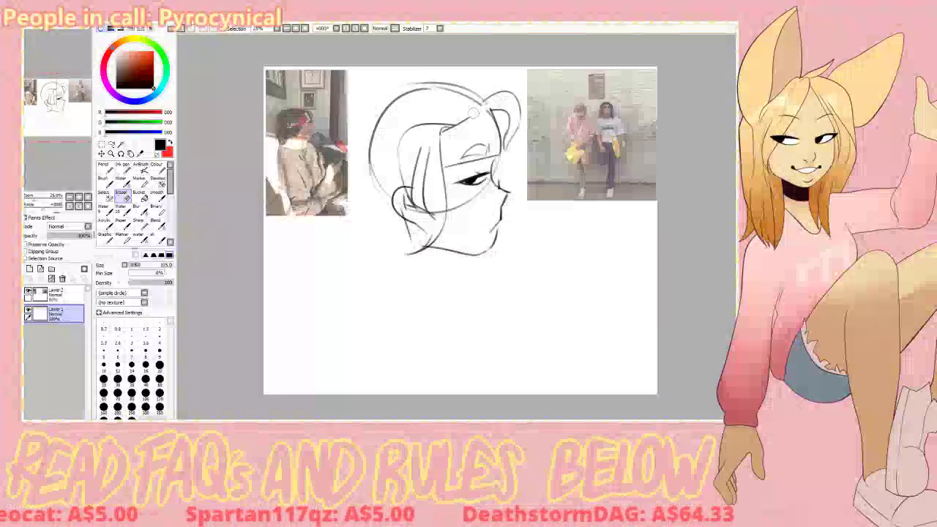
pyautogui.press('b')
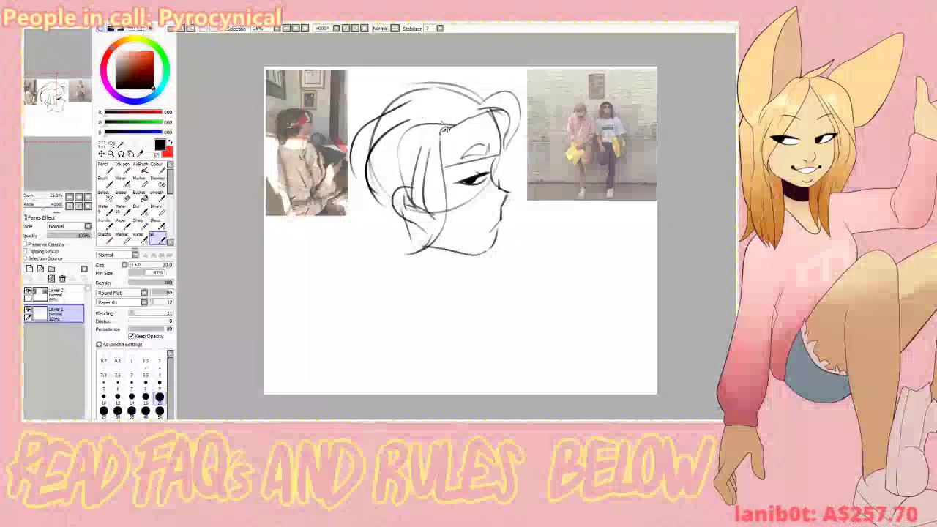
pyautogui.hotkey('ctrl', 'z')
pyautogui.moveTo(476, 110); pyautogui.dragTo(404, 135)
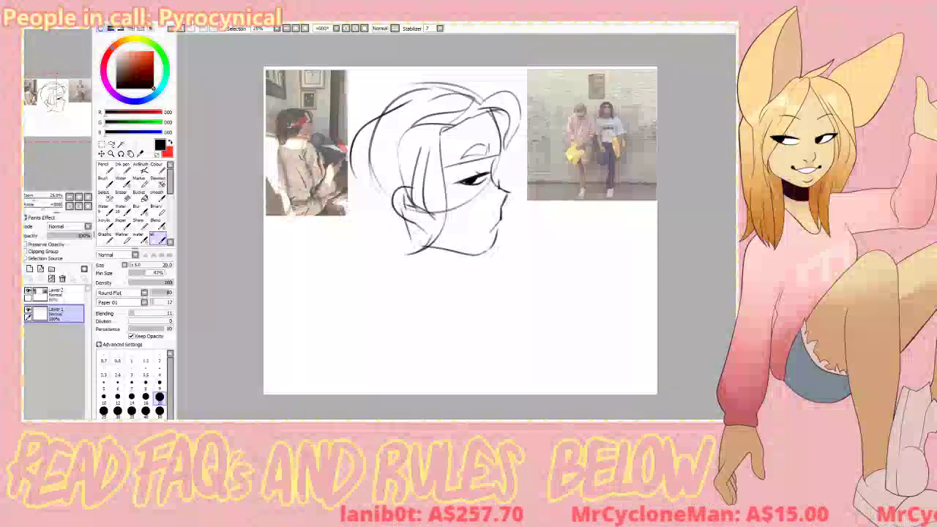
# - Erase the construction line across the cheek, the forehead line at eye level and the front of the chin
pyautogui.press('e')
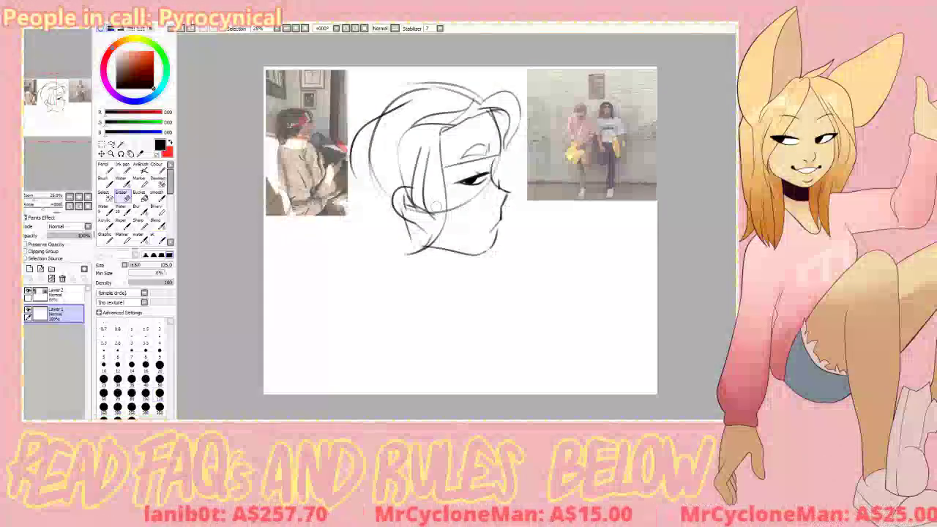
pyautogui.moveTo(441, 210); pyautogui.dragTo(486, 185)
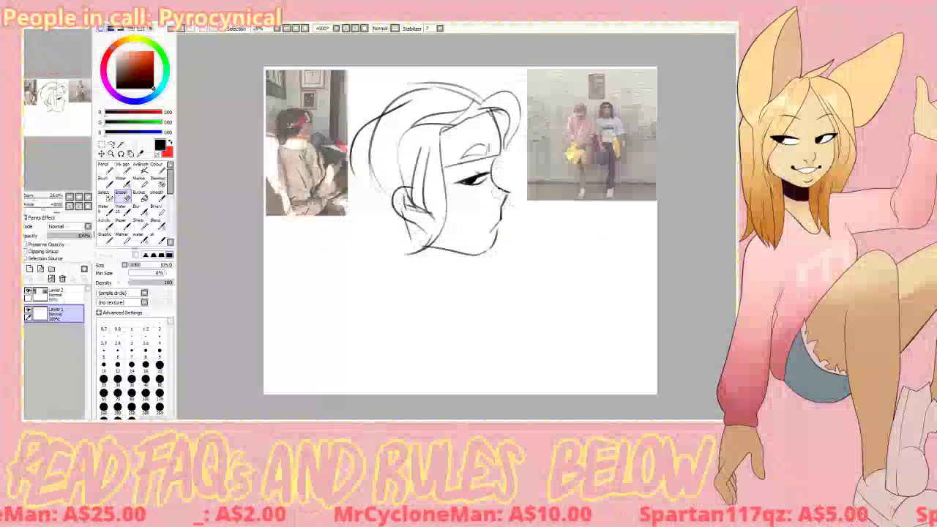
pyautogui.moveTo(496, 235)
pyautogui.mouseDown()
pyautogui.moveTo(487, 248)
pyautogui.moveTo(498, 252)
pyautogui.moveTo(502, 230)
pyautogui.moveTo(499, 251)
pyautogui.mouseUp()
# - Try a squarer chin with a flat jaw line extended forward and a straight front edge below the mouth
pyautogui.press('b')
pyautogui.hotkey('ctrl', 'z')
pyautogui.hotkey('ctrl', 'z')
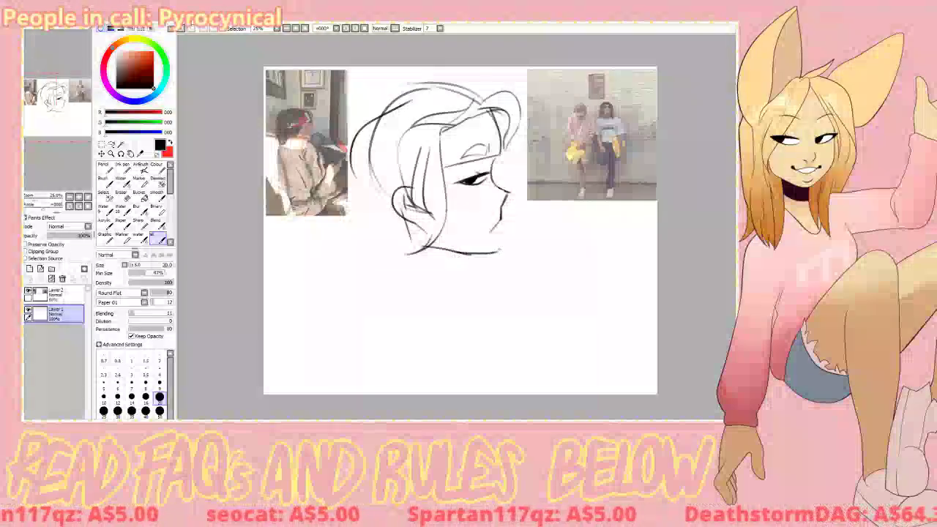
pyautogui.hotkey('ctrl', 'z')
pyautogui.moveTo(454, 253); pyautogui.dragTo(500, 254)
pyautogui.moveTo(500, 223); pyautogui.dragTo(500, 253)
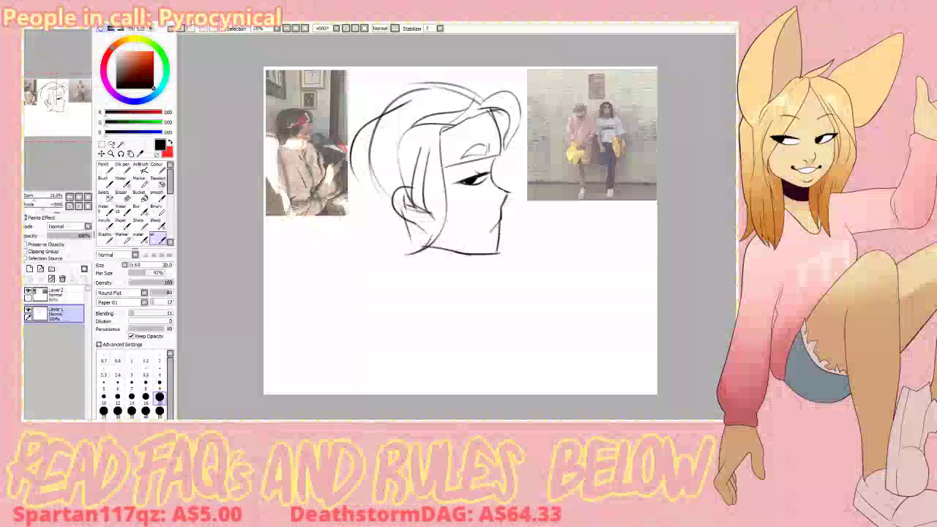
# - Erase the squared chin front and redraw a short mouth line, a tighter chin and the jaw line below it
pyautogui.press('e')
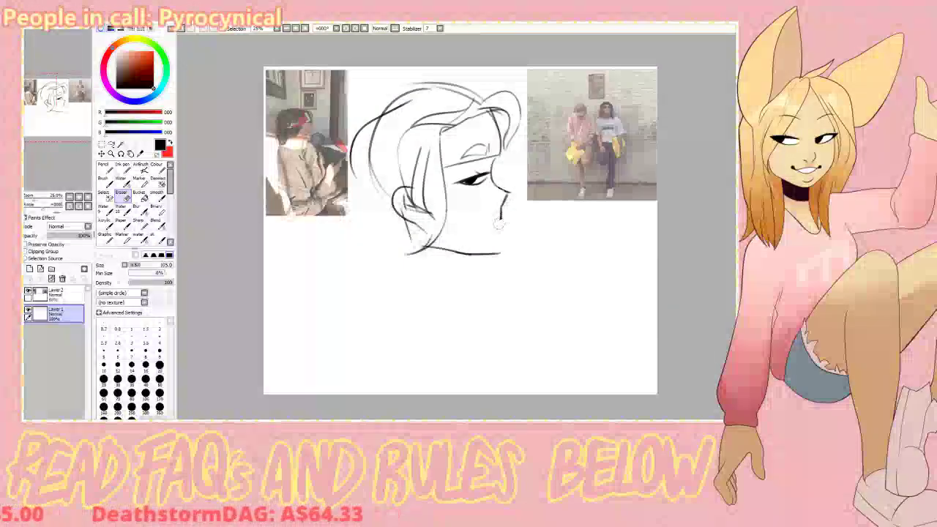
pyautogui.moveTo(502, 253)
pyautogui.mouseDown()
pyautogui.moveTo(455, 256)
pyautogui.moveTo(501, 253)
pyautogui.moveTo(510, 228)
pyautogui.moveTo(486, 231)
pyautogui.moveTo(492, 251)
pyautogui.mouseUp()
pyautogui.press('n')
pyautogui.hotkey('ctrl', 'z')
pyautogui.hotkey('ctrl', 'z')
pyautogui.hotkey('ctrl', 'z')
pyautogui.hotkey('ctrl', 'z')
pyautogui.hotkey('ctrl', 'z')
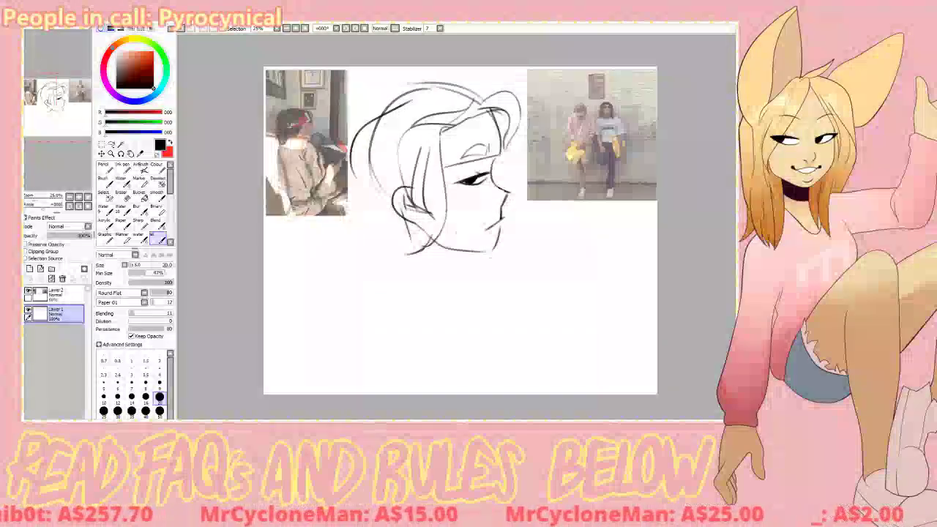
# - Sketch the front and back lines of the neck and curling hair ends around the nape
pyautogui.moveTo(465, 262); pyautogui.dragTo(426, 286)
pyautogui.hotkey('ctrl', 'z')
pyautogui.moveTo(410, 243); pyautogui.dragTo(398, 301)
pyautogui.hotkey('ctrl', 'z')
pyautogui.moveTo(355, 182)
pyautogui.mouseDown()
pyautogui.moveTo(373, 230)
pyautogui.moveTo(370, 258)
pyautogui.mouseUp()
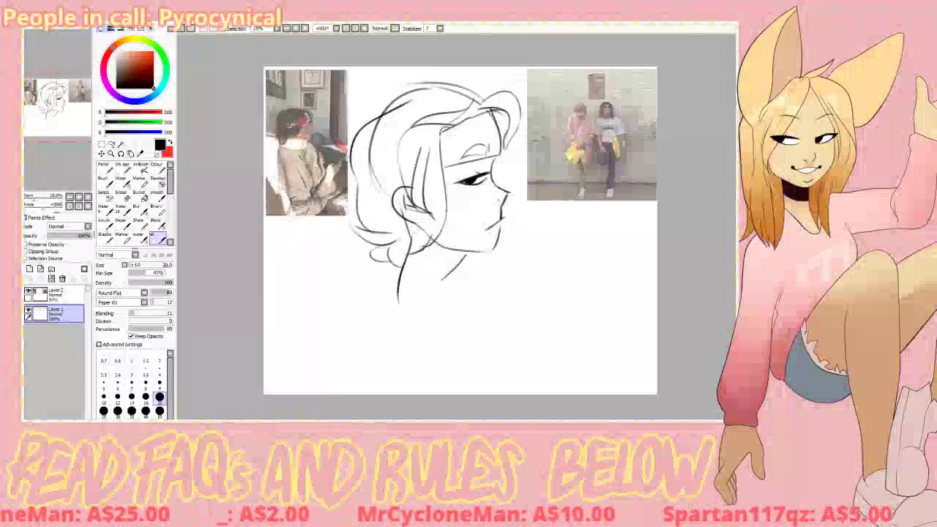
# - Draw narrow round glasses in front of the eye with a straight arm running back to the ear
pyautogui.moveTo(493, 168)
pyautogui.mouseDown()
pyautogui.moveTo(497, 202)
pyautogui.moveTo(501, 185)
pyautogui.mouseUp()
pyautogui.moveTo(411, 184); pyautogui.dragTo(485, 190)
pyautogui.hotkey('ctrl', 'z')
pyautogui.moveTo(404, 186); pyautogui.dragTo(485, 190)
# - Darken the ear lobe area and redraw the rear edge of the ear down to the neck
pyautogui.moveTo(416, 223); pyautogui.dragTo(423, 233)
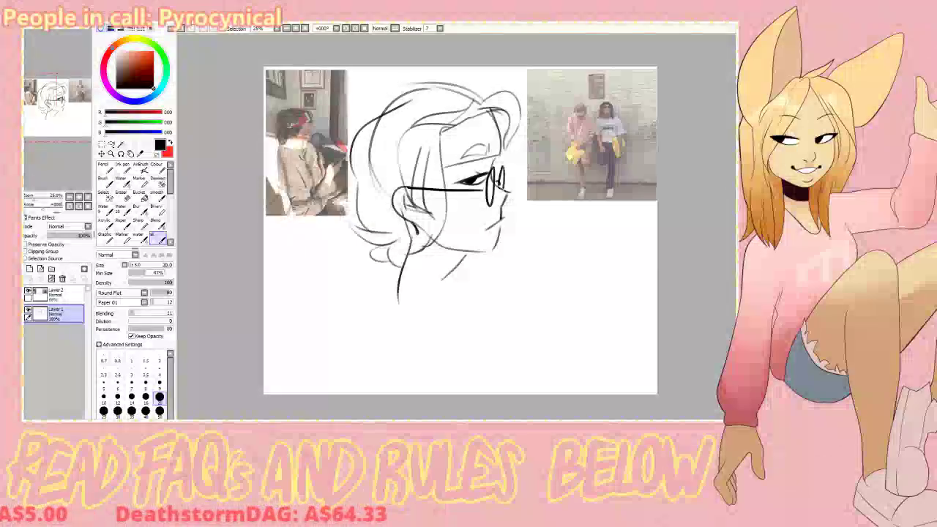
pyautogui.moveTo(412, 219); pyautogui.dragTo(417, 233)
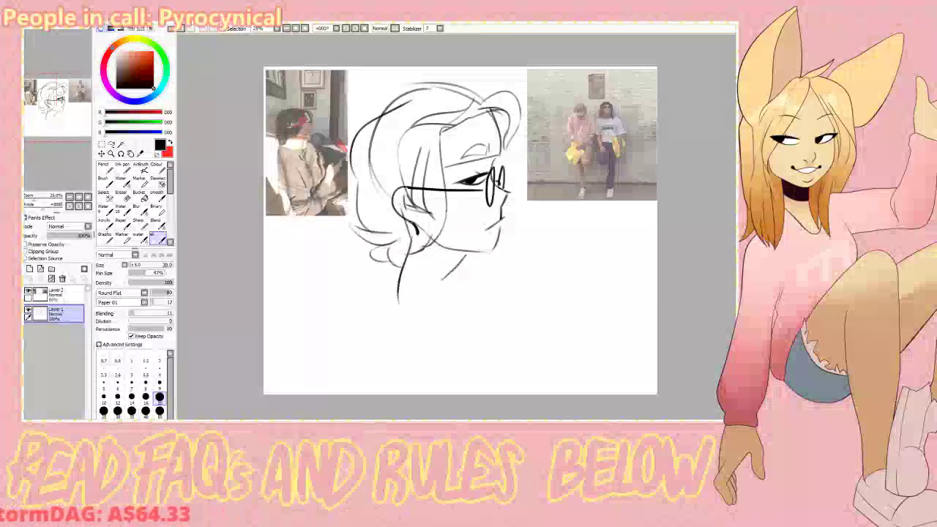
pyautogui.press('e')
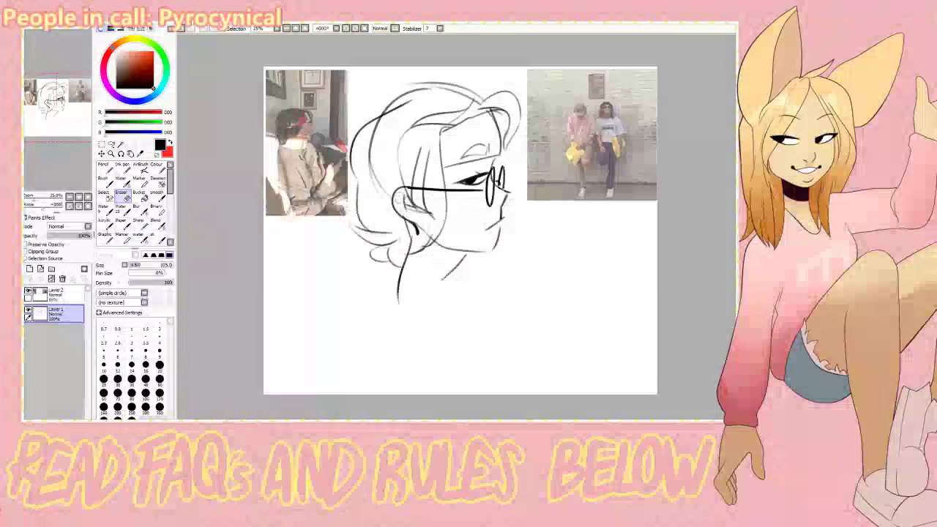
pyautogui.press('b')
pyautogui.moveTo(394, 199); pyautogui.dragTo(417, 234)
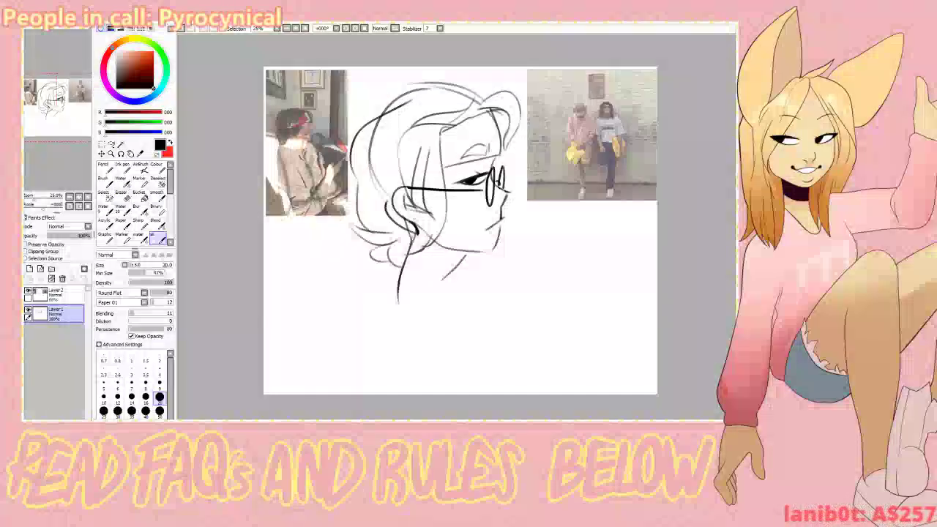
# - Strengthen the front neck line and draw the back shoulder sloping down from the nape toward the upper arm
pyautogui.moveTo(466, 256)
pyautogui.mouseDown()
pyautogui.moveTo(425, 288)
pyautogui.moveTo(332, 323)
pyautogui.mouseUp()
pyautogui.moveTo(364, 282)
pyautogui.mouseDown()
pyautogui.moveTo(313, 348)
pyautogui.moveTo(324, 393)
pyautogui.mouseUp()
pyautogui.hotkey('ctrl', 'z')
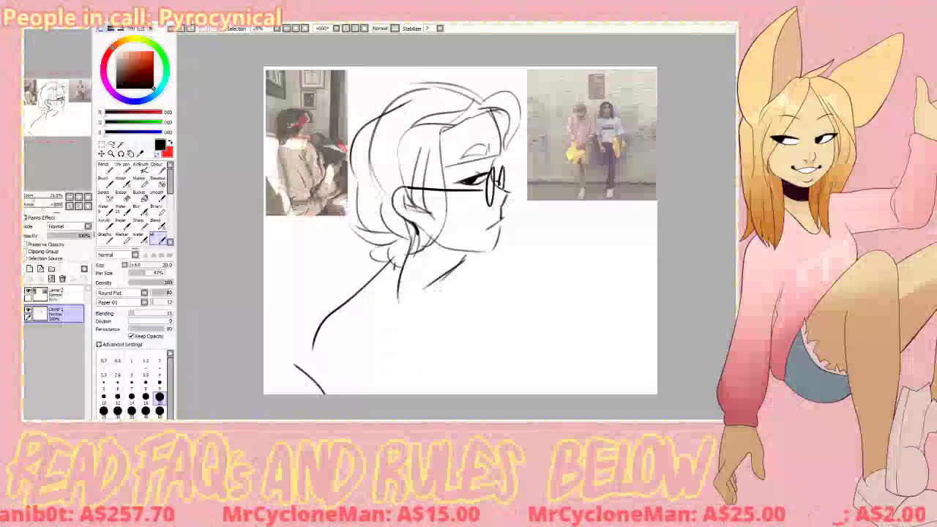
pyautogui.hotkey('ctrl', 'z')
pyautogui.moveTo(472, 306); pyautogui.dragTo(423, 361)
pyautogui.moveTo(451, 278); pyautogui.dragTo(521, 373)
pyautogui.hotkey('ctrl', 'z')
pyautogui.moveTo(452, 395)
pyautogui.mouseDown()
pyautogui.moveTo(501, 320)
pyautogui.moveTo(497, 300)
pyautogui.mouseUp()
pyautogui.hotkey('ctrl', 'z')
pyautogui.hotkey('ctrl', 'z')
pyautogui.hotkey('ctrl', 'z')
pyautogui.moveTo(354, 302); pyautogui.dragTo(410, 388)
pyautogui.moveTo(396, 334); pyautogui.dragTo(412, 391)
pyautogui.moveTo(326, 335); pyautogui.dragTo(293, 389)
pyautogui.hotkey('ctrl', 'z')
pyautogui.hotkey('ctrl', 'z')
pyautogui.moveTo(483, 271)
pyautogui.mouseDown()
pyautogui.moveTo(481, 391)
pyautogui.moveTo(525, 386)
pyautogui.mouseUp()
pyautogui.hotkey('ctrl', 'z')
pyautogui.hotkey('ctrl', 'z')
pyautogui.moveTo(479, 288); pyautogui.dragTo(528, 391)
pyautogui.hotkey('ctrl', 'z')
pyautogui.hotkey('ctrl', 'z')
pyautogui.hotkey('ctrl', 'z')
pyautogui.hotkey('ctrl', 'z')
pyautogui.hotkey('ctrl', 'z')
pyautogui.hotkey('ctrl', 'z')
pyautogui.hotkey('ctrl', 'z')
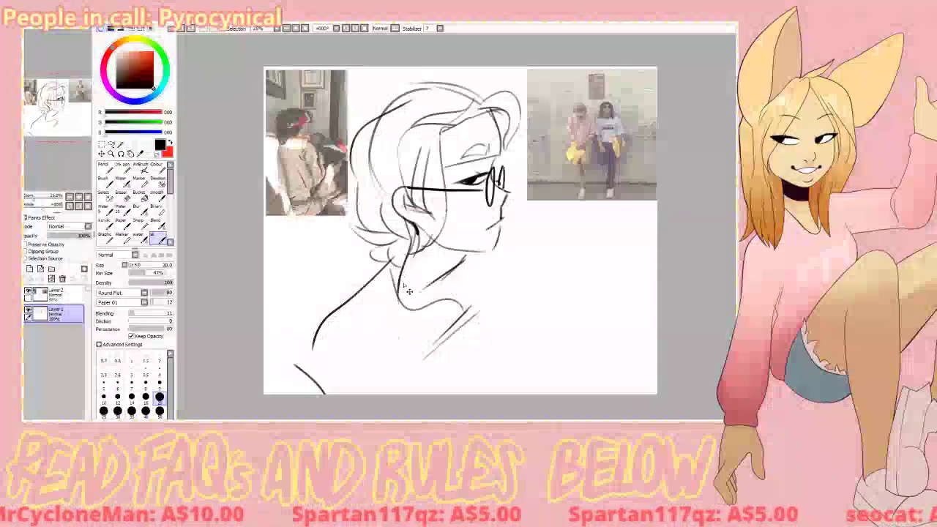
pyautogui.moveTo(490, 337); pyautogui.dragTo(472, 288)
pyautogui.moveTo(481, 289); pyautogui.dragTo(509, 378)
pyautogui.hotkey('ctrl', 'z')
pyautogui.hotkey('ctrl', 'z')
# - Draw a double rounded neckline across the chest and the front shoulder and arm contours down to the canvas edge
pyautogui.moveTo(374, 287); pyautogui.dragTo(449, 357)
pyautogui.moveTo(401, 329); pyautogui.dragTo(484, 341)
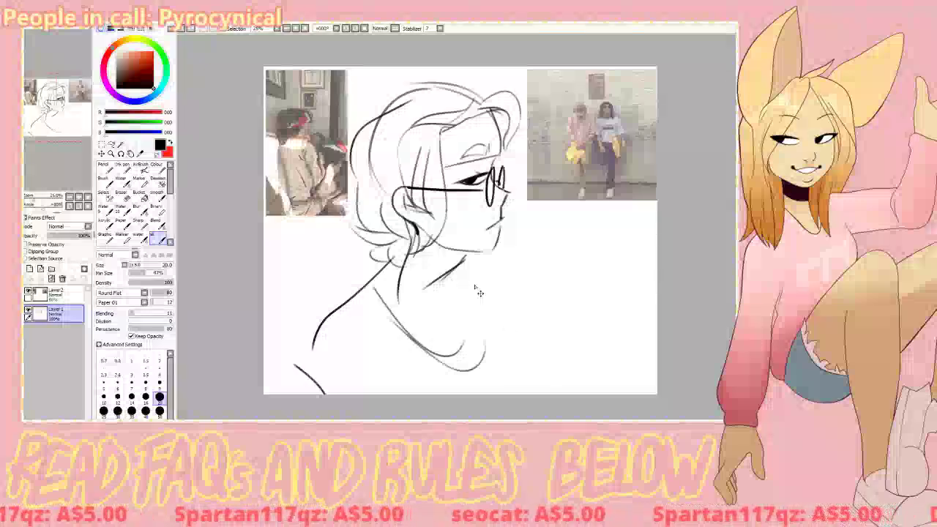
pyautogui.moveTo(493, 256)
pyautogui.mouseDown()
pyautogui.moveTo(513, 386)
pyautogui.moveTo(530, 384)
pyautogui.mouseUp()
pyautogui.hotkey('ctrl', 'z')
pyautogui.hotkey('ctrl', 'z')
pyautogui.moveTo(476, 277)
pyautogui.mouseDown()
pyautogui.moveTo(520, 394)
pyautogui.moveTo(474, 260)
pyautogui.moveTo(542, 350)
pyautogui.mouseUp()
pyautogui.hotkey('ctrl', 'z')
pyautogui.hotkey('ctrl', 'z')
pyautogui.hotkey('ctrl', 'z')
pyautogui.hotkey('ctrl', 'z')
pyautogui.moveTo(482, 257); pyautogui.dragTo(556, 395)
pyautogui.moveTo(369, 278); pyautogui.dragTo(400, 317)
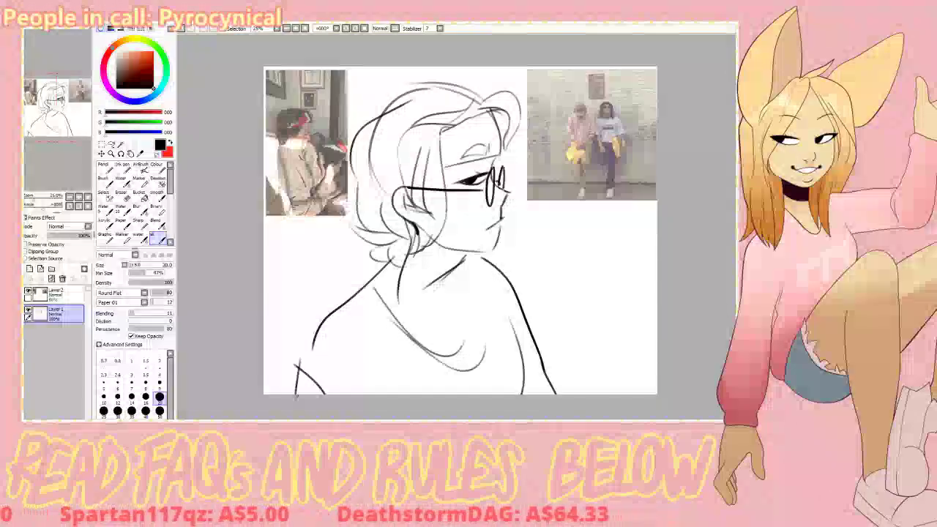
pyautogui.moveTo(300, 359); pyautogui.dragTo(295, 396)
pyautogui.hotkey('ctrl', 'z')
pyautogui.moveTo(469, 259); pyautogui.dragTo(472, 332)
pyautogui.hotkey('ctrl', 'z')
pyautogui.moveTo(472, 262); pyautogui.dragTo(471, 335)
pyautogui.hotkey('ctrl', 'z')
pyautogui.moveTo(475, 262); pyautogui.dragTo(459, 353)
pyautogui.hotkey('ctrl', 'z')
pyautogui.moveTo(479, 301); pyautogui.dragTo(463, 352)
pyautogui.hotkey('ctrl', 'z')
pyautogui.moveTo(475, 262); pyautogui.dragTo(458, 353)
pyautogui.hotkey('ctrl', 'z')
pyautogui.hotkey('ctrl', 'z')
# - Draw the front side of the neckline curving from below the neck down to its lowest point
pyautogui.moveTo(470, 252); pyautogui.dragTo(480, 354)
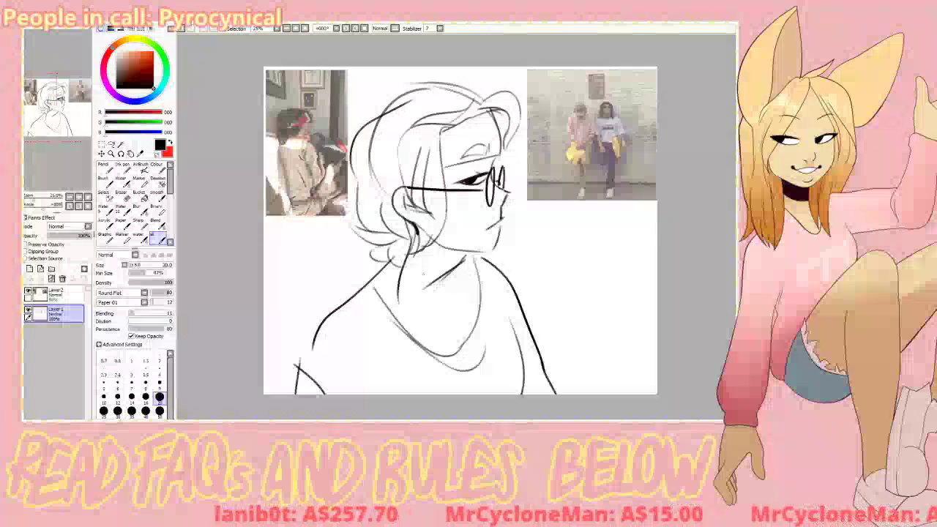
pyautogui.moveTo(458, 279); pyautogui.dragTo(461, 350)
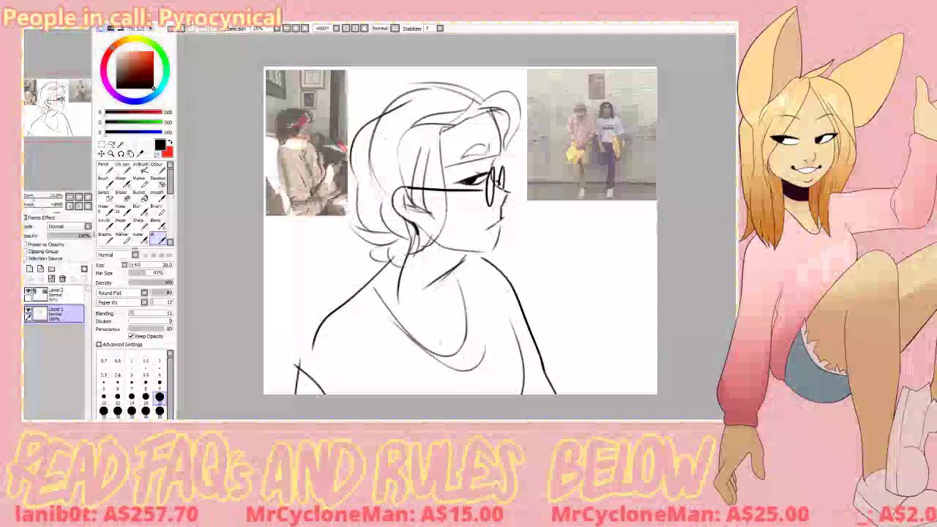
# - Redraw the back shoulder line near the neck and rework the front shoulder, leaving a gap in the arm line
pyautogui.press('e')
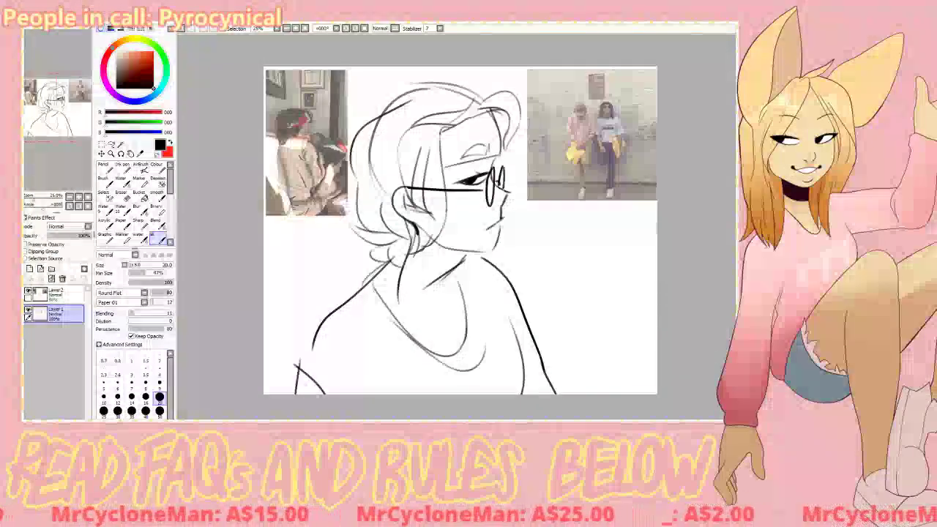
pyautogui.moveTo(380, 275); pyautogui.dragTo(358, 291)
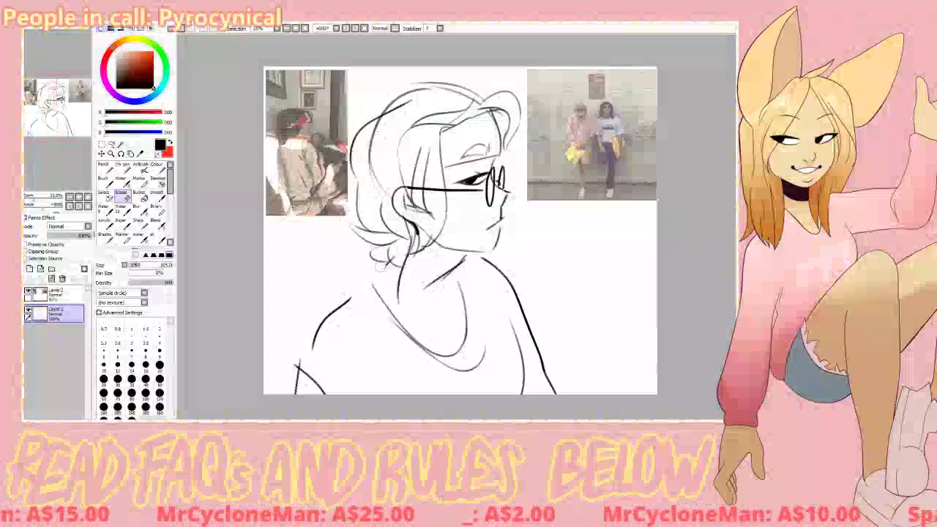
pyautogui.press('n')
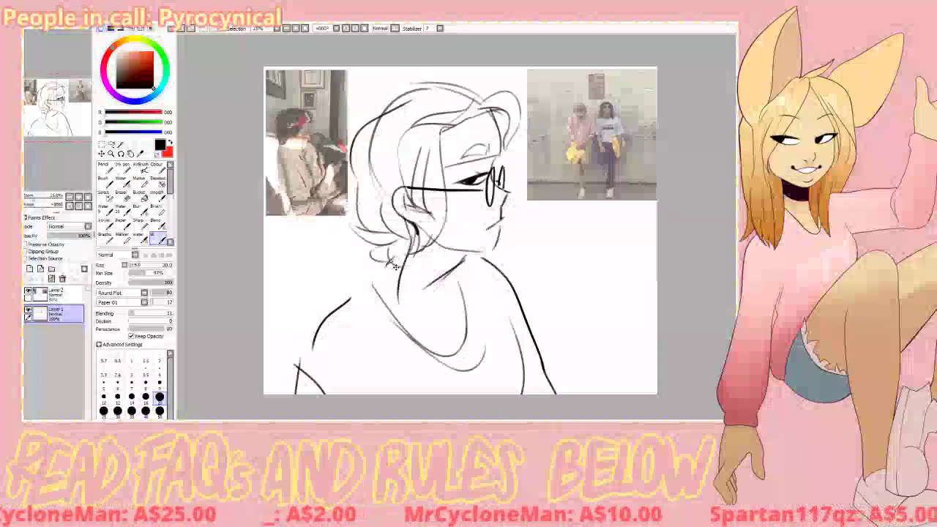
pyautogui.press('e')
pyautogui.moveTo(545, 377)
pyautogui.mouseDown()
pyautogui.moveTo(495, 261)
pyautogui.moveTo(523, 315)
pyautogui.mouseUp()
pyautogui.press('b')
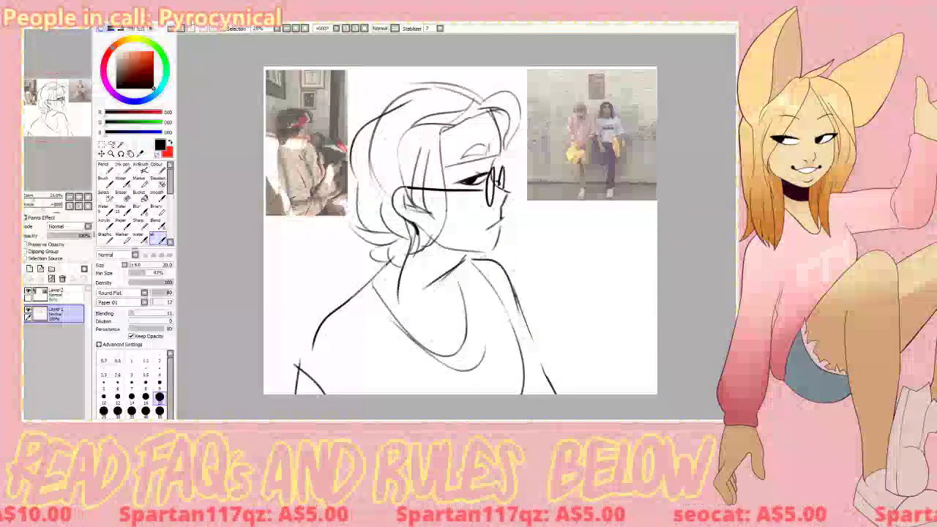
pyautogui.moveTo(510, 328)
pyautogui.mouseDown()
pyautogui.moveTo(530, 333)
pyautogui.moveTo(521, 329)
pyautogui.mouseUp()
# - Shift the sketch slightly to the right and add loose wavy locks over the forehead, crown and back of the head
pyautogui.moveTo(481, 86)
pyautogui.mouseDown()
pyautogui.moveTo(528, 98)
pyautogui.moveTo(467, 107)
pyautogui.mouseUp()
pyautogui.hotkey('ctrl', 'z')
pyautogui.hotkey('ctrl', 'z')
pyautogui.hotkey('ctrl', 'z')
pyautogui.moveTo(481, 70)
pyautogui.mouseDown()
pyautogui.moveTo(492, 100)
pyautogui.moveTo(382, 96)
pyautogui.moveTo(361, 124)
pyautogui.mouseUp()
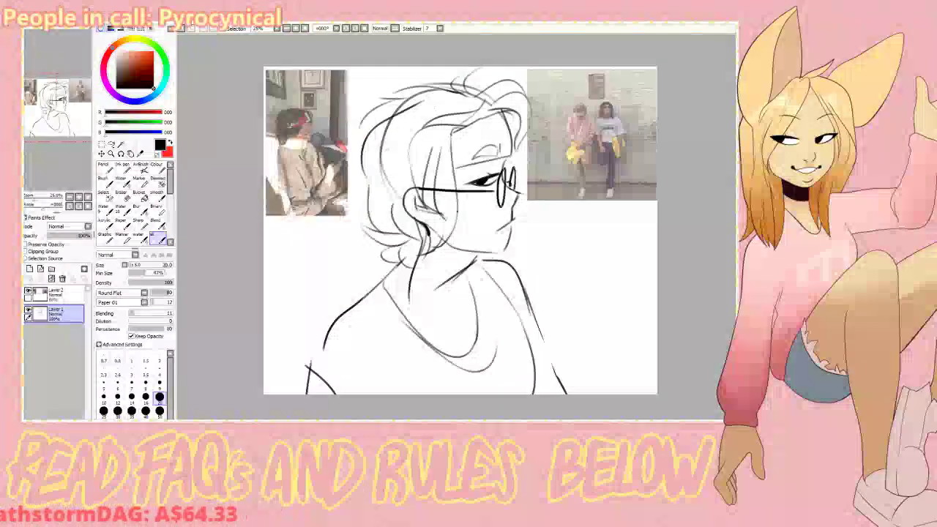
pyautogui.moveTo(382, 111)
pyautogui.mouseDown()
pyautogui.moveTo(363, 182)
pyautogui.moveTo(395, 234)
pyautogui.mouseUp()
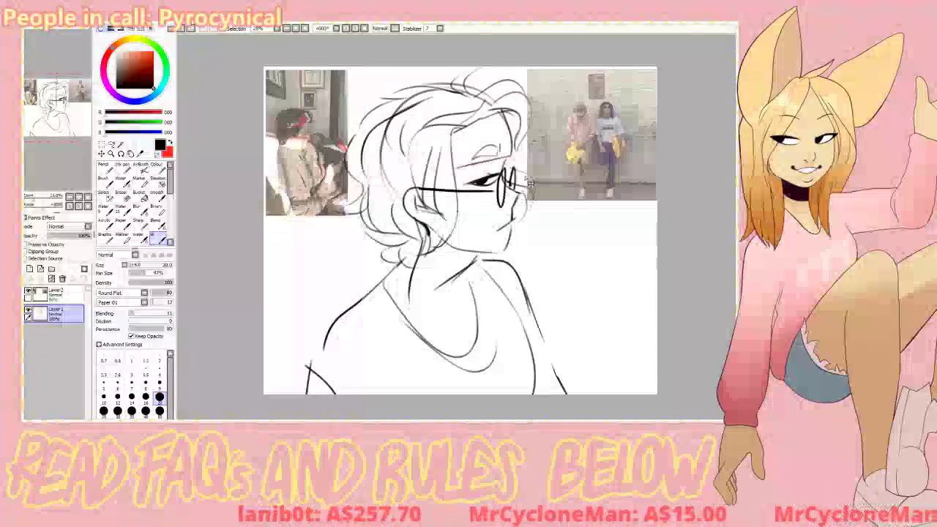
# - Add faint wavy strands beyond the far side of the face and a strand curving in front of the ear
pyautogui.moveTo(522, 217); pyautogui.dragTo(517, 231)
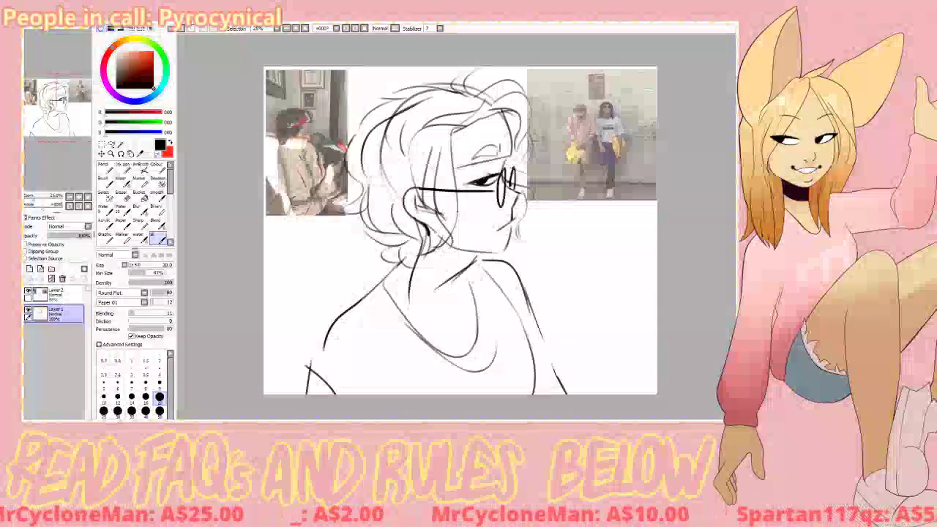
pyautogui.moveTo(455, 196); pyautogui.dragTo(442, 246)
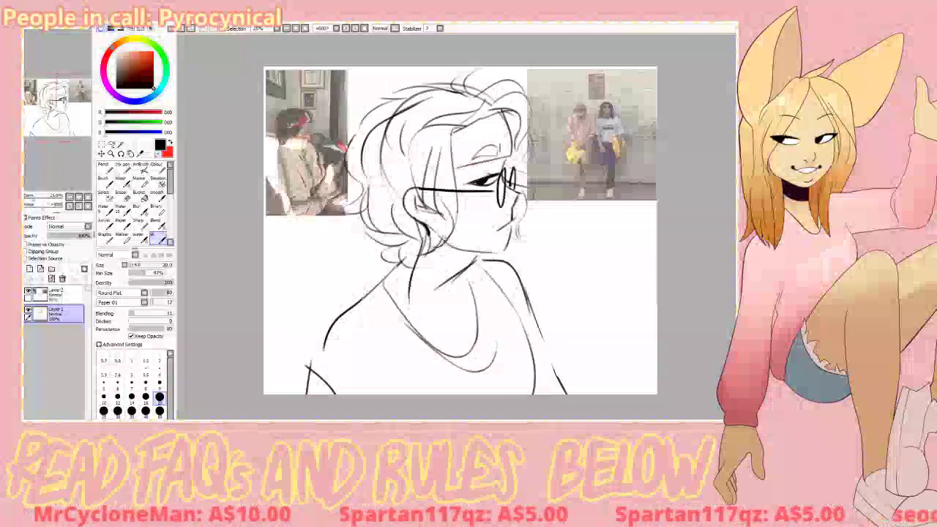
pyautogui.moveTo(425, 230); pyautogui.dragTo(449, 254)
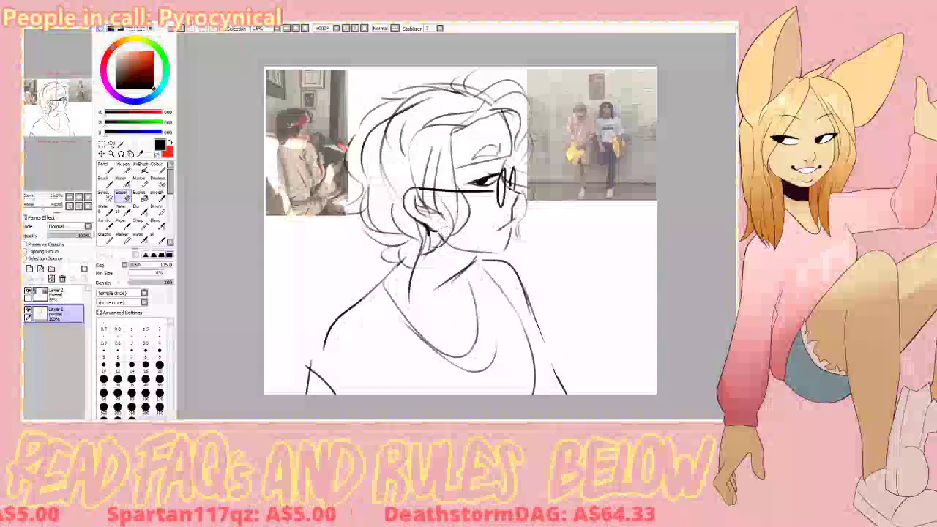
# - Darken the strands below the ear and add a short fold from the neckline to the bottom of the canvas
pyautogui.press('b')
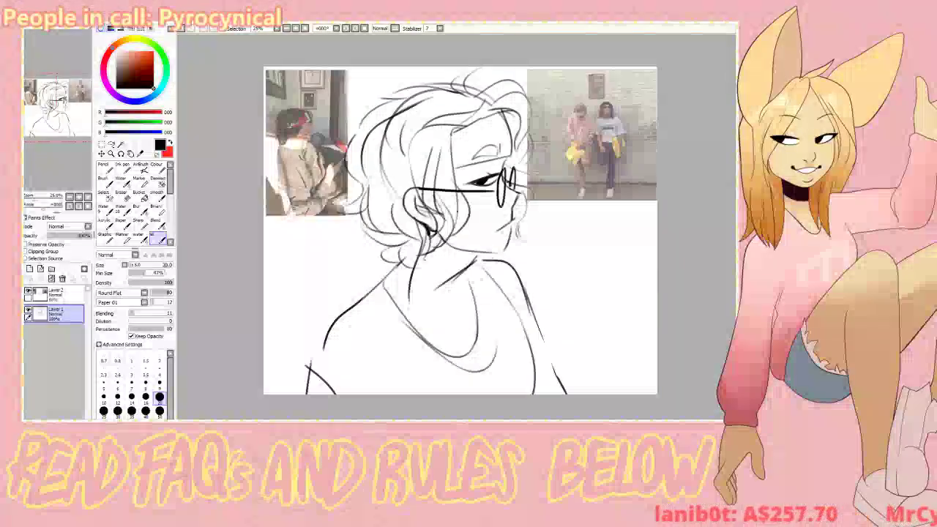
pyautogui.press('e')
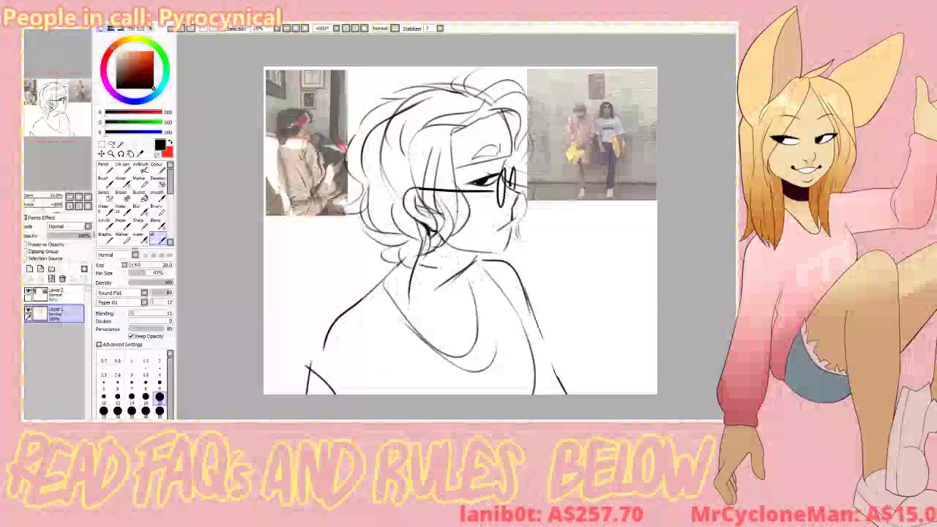
pyautogui.press('b')
pyautogui.moveTo(427, 226); pyautogui.dragTo(408, 282)
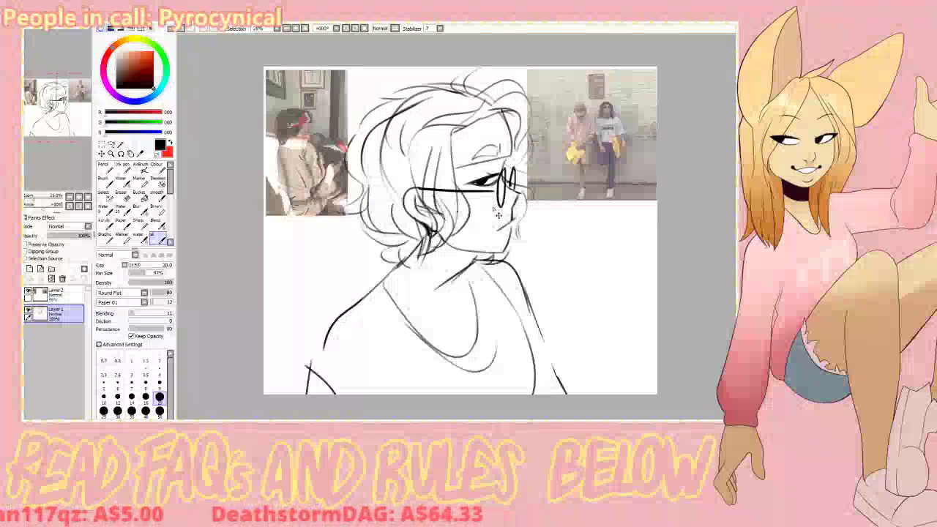
pyautogui.moveTo(407, 322)
pyautogui.mouseDown()
pyautogui.moveTo(495, 375)
pyautogui.moveTo(507, 393)
pyautogui.mouseUp()
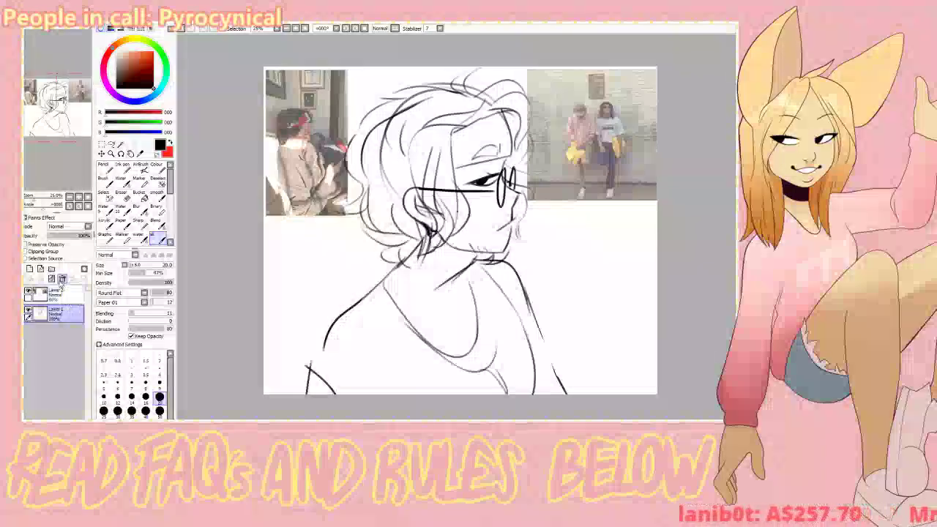
# - Add a new layer beneath the sketch layer and switch to the Graphic brush
pyautogui.moveTo(61, 313); pyautogui.dragTo(60, 334)
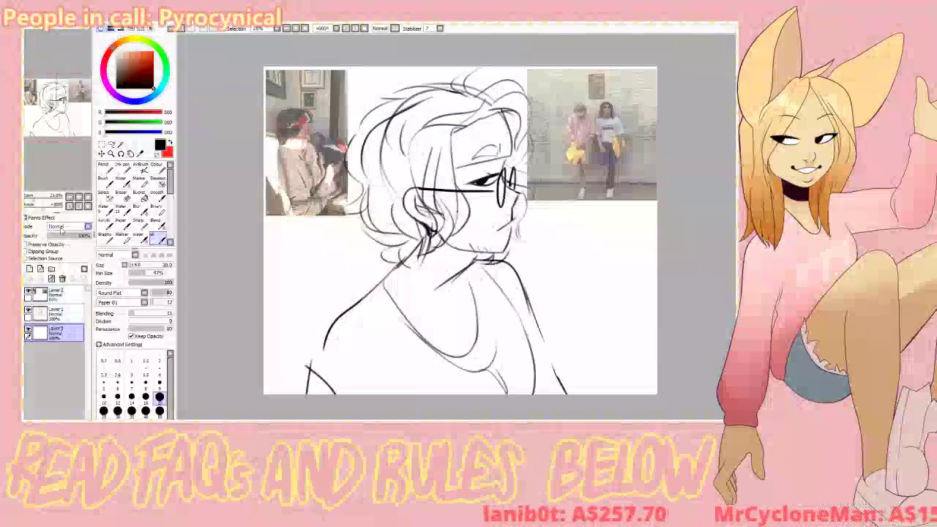
pyautogui.click(105, 238)
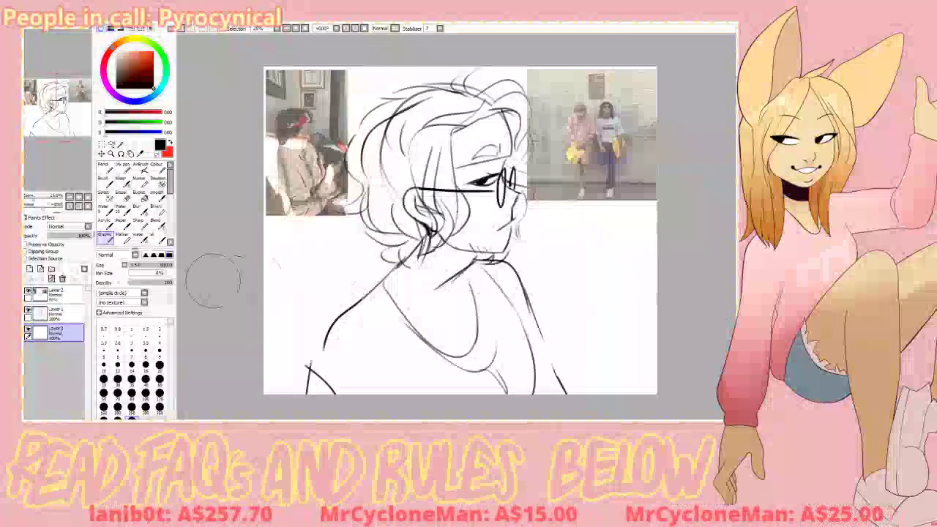
# - Pick a pale yellow skin colour and paint the ear, cheek and brow area on the layer beneath the sketch
pyautogui.click(129, 39)
pyautogui.click(131, 51)
pyautogui.click(122, 42)
pyautogui.click(126, 51)
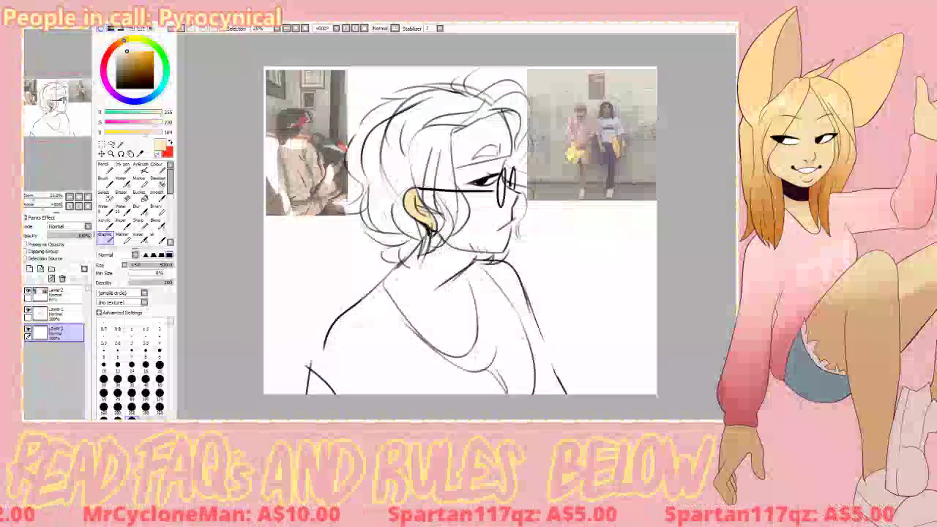
pyautogui.moveTo(448, 241)
pyautogui.mouseDown()
pyautogui.moveTo(472, 228)
pyautogui.moveTo(462, 177)
pyautogui.moveTo(513, 161)
pyautogui.moveTo(475, 171)
pyautogui.moveTo(496, 167)
pyautogui.moveTo(488, 172)
pyautogui.mouseUp()
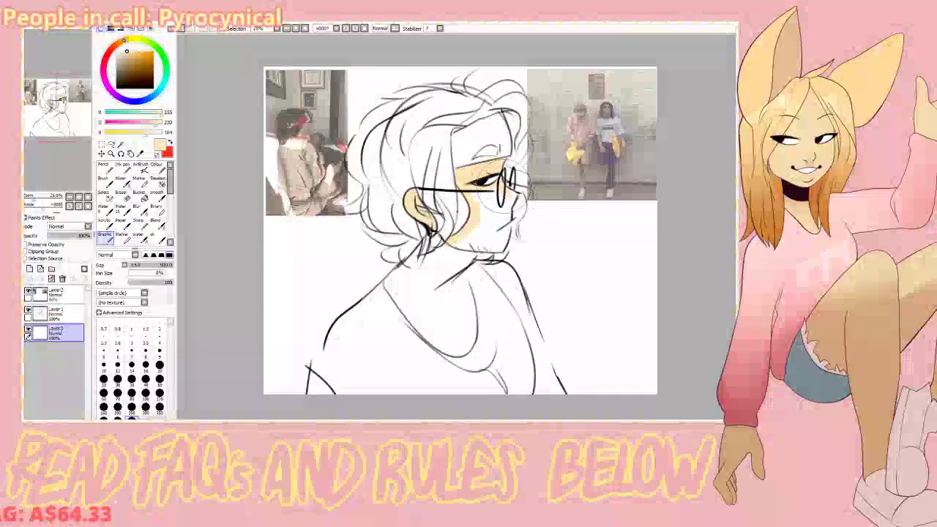
# - Complete the skin fill along the face profile and jaw, and fill the neck and chest down to the neckline
pyautogui.press('e')
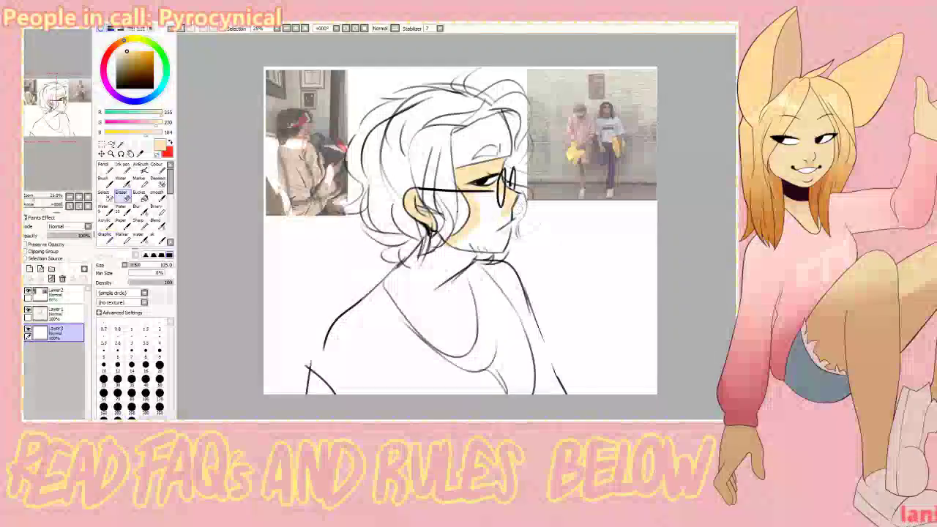
pyautogui.moveTo(510, 198)
pyautogui.mouseDown()
pyautogui.moveTo(473, 183)
pyautogui.moveTo(494, 227)
pyautogui.moveTo(455, 253)
pyautogui.moveTo(469, 260)
pyautogui.moveTo(498, 249)
pyautogui.mouseUp()
pyautogui.hotkey('ctrl', 'z')
pyautogui.moveTo(438, 250)
pyautogui.mouseDown()
pyautogui.moveTo(420, 247)
pyautogui.moveTo(396, 284)
pyautogui.moveTo(442, 341)
pyautogui.moveTo(432, 345)
pyautogui.moveTo(468, 344)
pyautogui.moveTo(439, 338)
pyautogui.moveTo(465, 295)
pyautogui.moveTo(449, 262)
pyautogui.moveTo(457, 267)
pyautogui.moveTo(413, 307)
pyautogui.moveTo(432, 337)
pyautogui.moveTo(420, 295)
pyautogui.mouseUp()
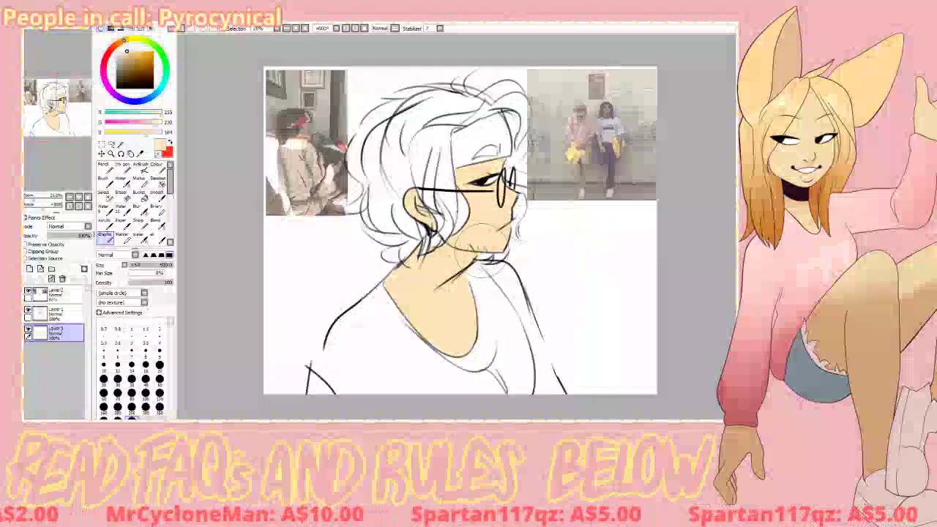
# - Add a new layer beneath the skin layer and choose a dark brown hair colour
pyautogui.click(29, 269)
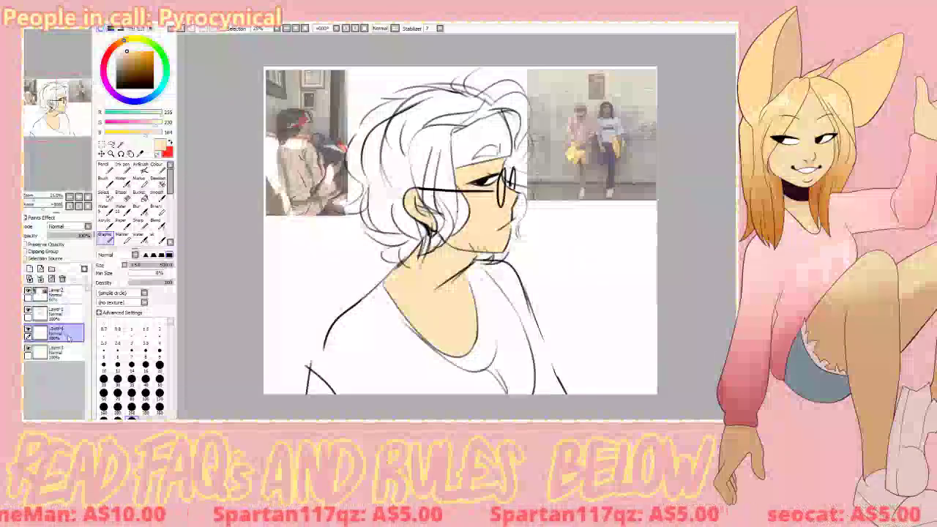
pyautogui.moveTo(57, 333); pyautogui.dragTo(57, 357)
pyautogui.click(119, 44)
pyautogui.moveTo(127, 65); pyautogui.dragTo(124, 74)
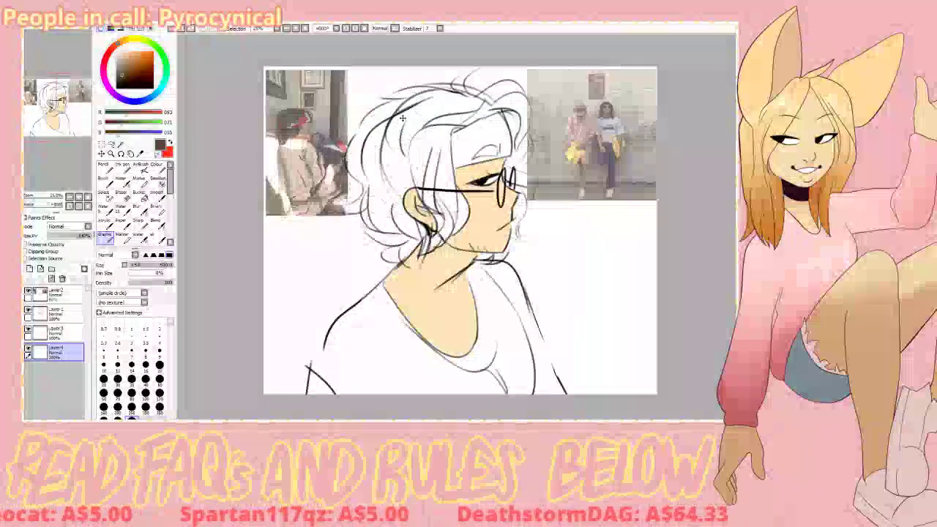
# - Paint the hair at the back of the head and up towards the crown dark brown
pyautogui.moveTo(395, 111); pyautogui.dragTo(391, 174)
pyautogui.hotkey('ctrl', 'z')
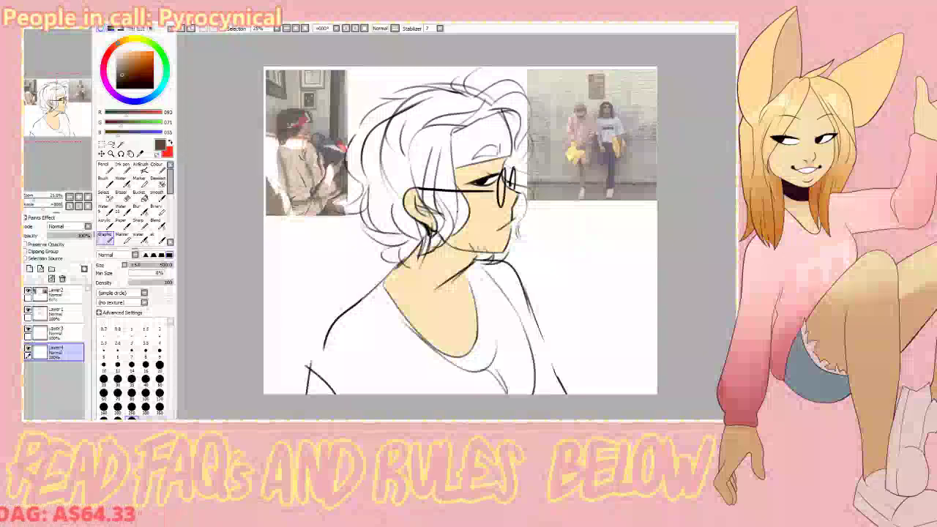
pyautogui.hotkey('ctrl', 'y')
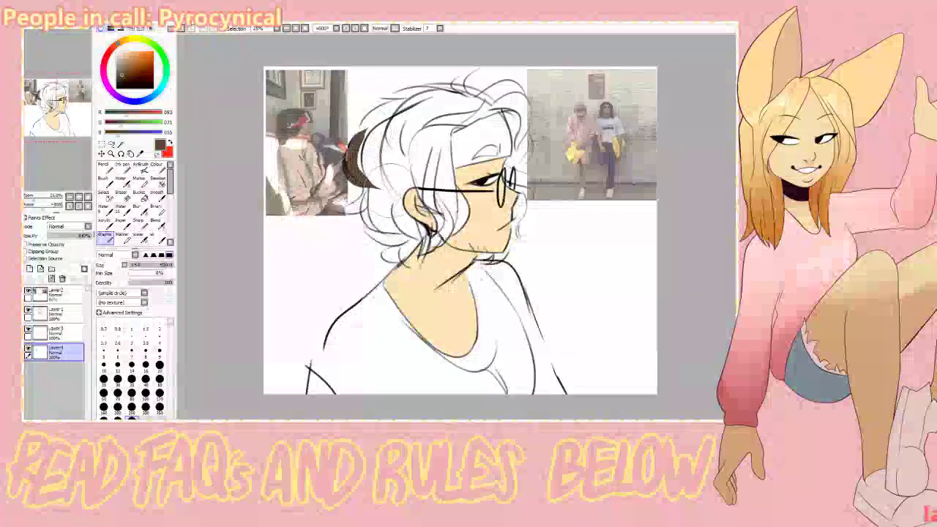
pyautogui.hotkey('ctrl', 'y')
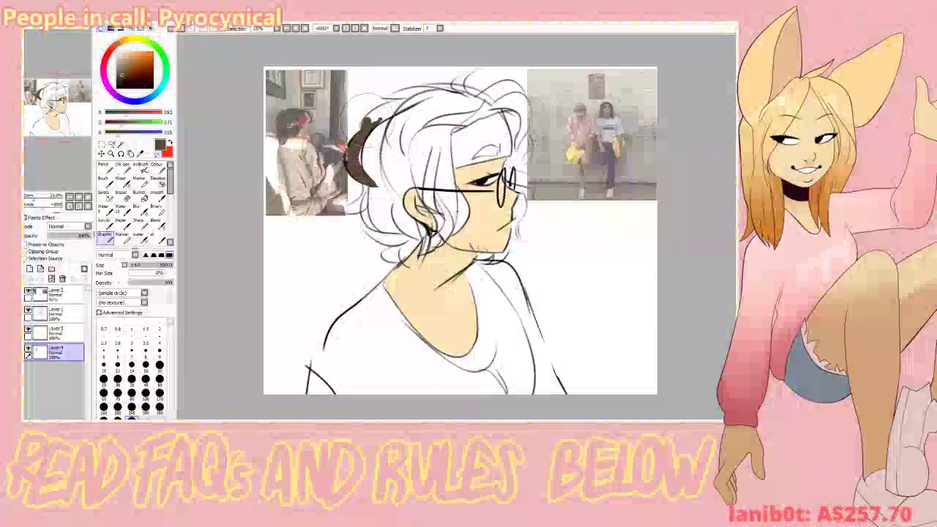
pyautogui.moveTo(432, 99)
pyautogui.mouseDown()
pyautogui.moveTo(378, 186)
pyautogui.moveTo(391, 120)
pyautogui.moveTo(378, 185)
pyautogui.mouseUp()
pyautogui.hotkey('ctrl', 'z')
pyautogui.moveTo(377, 145)
pyautogui.mouseDown()
pyautogui.moveTo(364, 161)
pyautogui.moveTo(370, 176)
pyautogui.mouseUp()
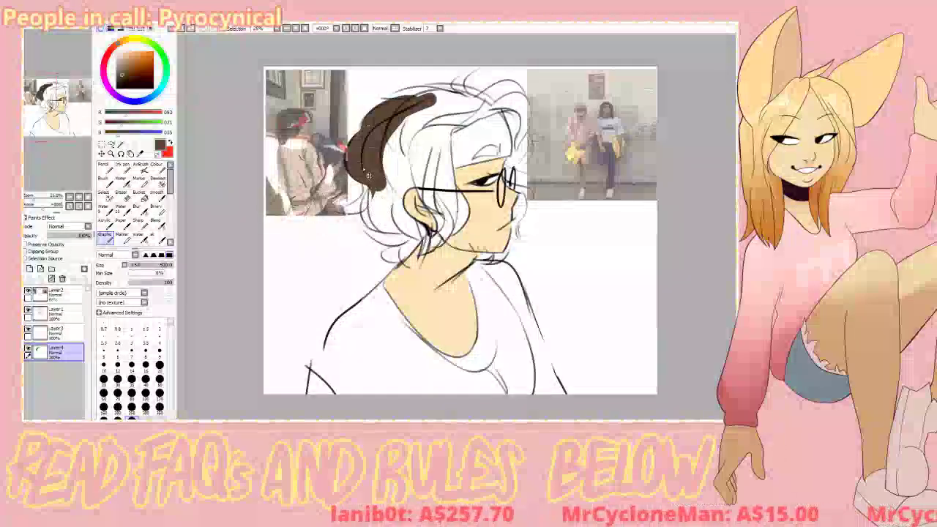
# - Extend the brown with the Colour brush down to the nape, around the ear and up the side locks
pyautogui.click(157, 168)
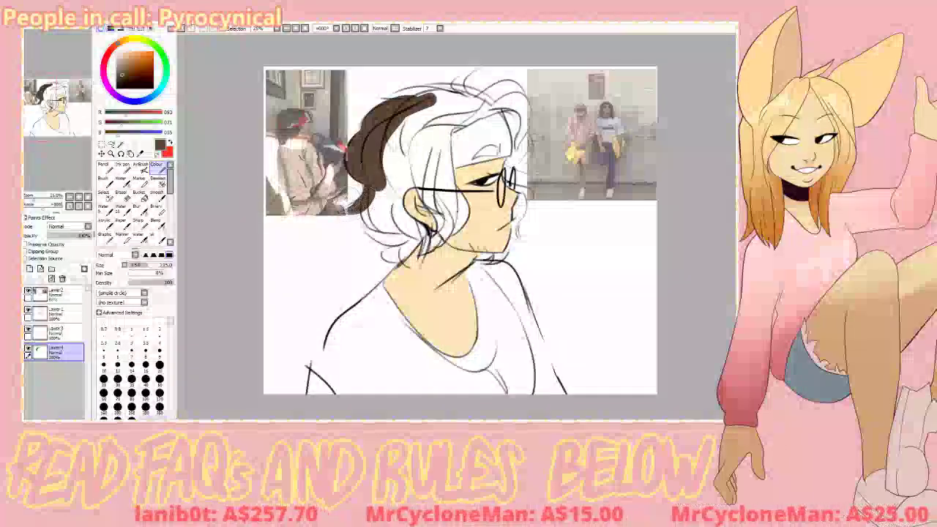
pyautogui.moveTo(374, 192)
pyautogui.mouseDown()
pyautogui.moveTo(397, 213)
pyautogui.moveTo(391, 203)
pyautogui.moveTo(381, 232)
pyautogui.moveTo(401, 248)
pyautogui.moveTo(423, 234)
pyautogui.moveTo(393, 253)
pyautogui.moveTo(456, 209)
pyautogui.moveTo(430, 161)
pyautogui.moveTo(401, 172)
pyautogui.moveTo(457, 208)
pyautogui.mouseUp()
pyautogui.moveTo(439, 141)
pyautogui.mouseDown()
pyautogui.moveTo(436, 116)
pyautogui.moveTo(437, 131)
pyautogui.moveTo(446, 118)
pyautogui.mouseUp()
pyautogui.press('e')
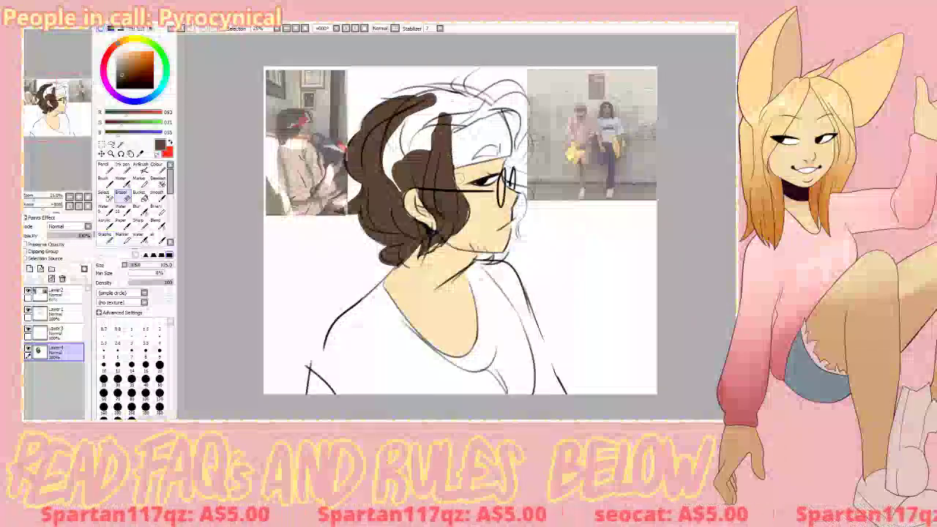
# - Fill the remaining crown, fringe and far-side hair with dark brown on the hair layer
pyautogui.click(66, 334)
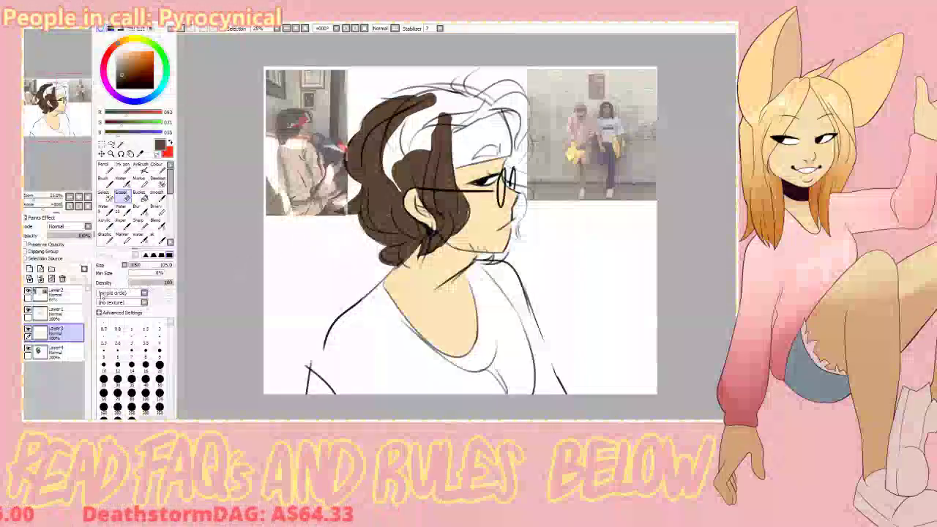
pyautogui.click(64, 352)
pyautogui.click(105, 239)
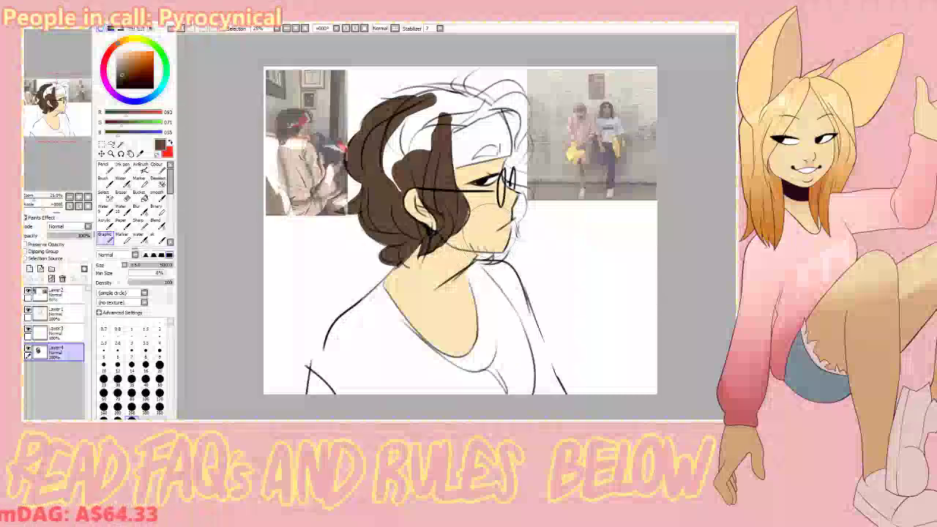
pyautogui.hotkey('ctrl', 'z')
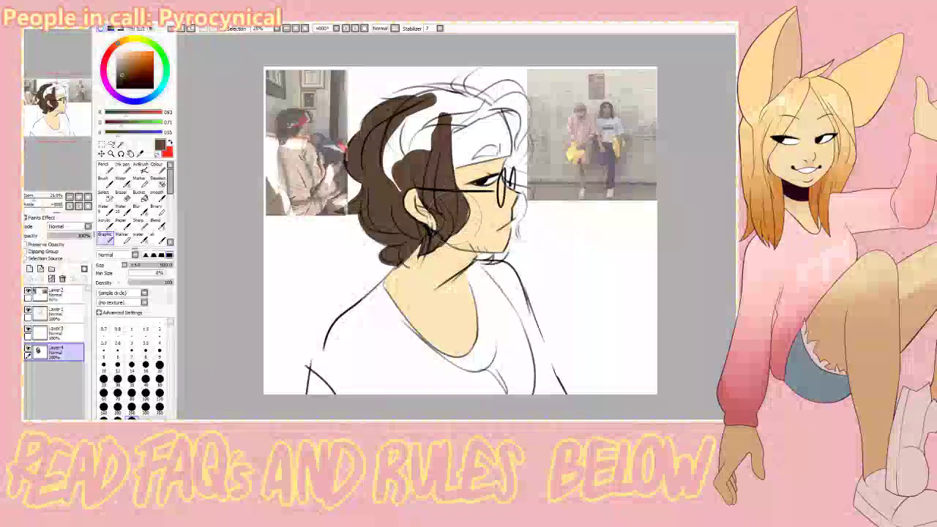
pyautogui.press('e')
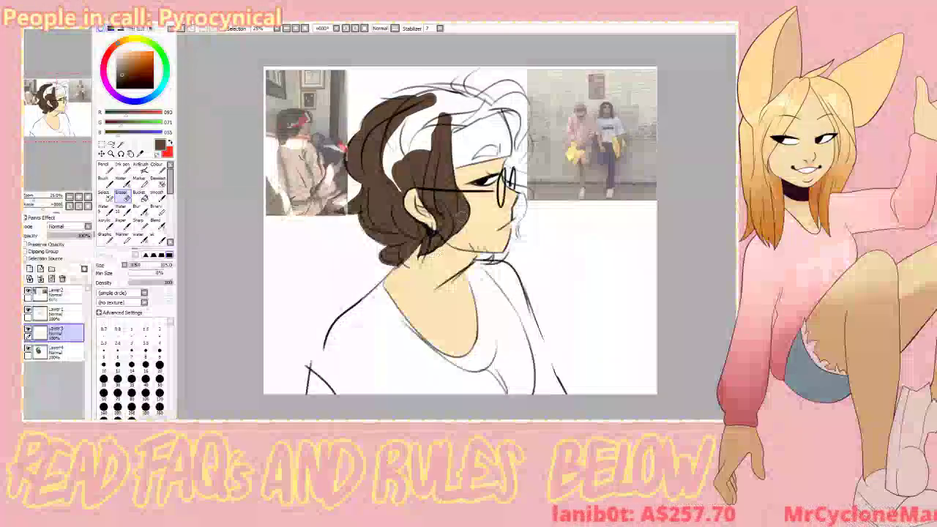
pyautogui.click(68, 352)
pyautogui.moveTo(391, 141)
pyautogui.mouseDown()
pyautogui.moveTo(476, 110)
pyautogui.moveTo(435, 134)
pyautogui.moveTo(369, 92)
pyautogui.moveTo(439, 104)
pyautogui.moveTo(472, 72)
pyautogui.moveTo(523, 89)
pyautogui.moveTo(479, 99)
pyautogui.moveTo(520, 86)
pyautogui.moveTo(505, 92)
pyautogui.moveTo(519, 89)
pyautogui.moveTo(522, 132)
pyautogui.mouseUp()
# - Touch up the far-side strands and paint the beard beneath the chin dark brown with the Colour brush
pyautogui.click(158, 168)
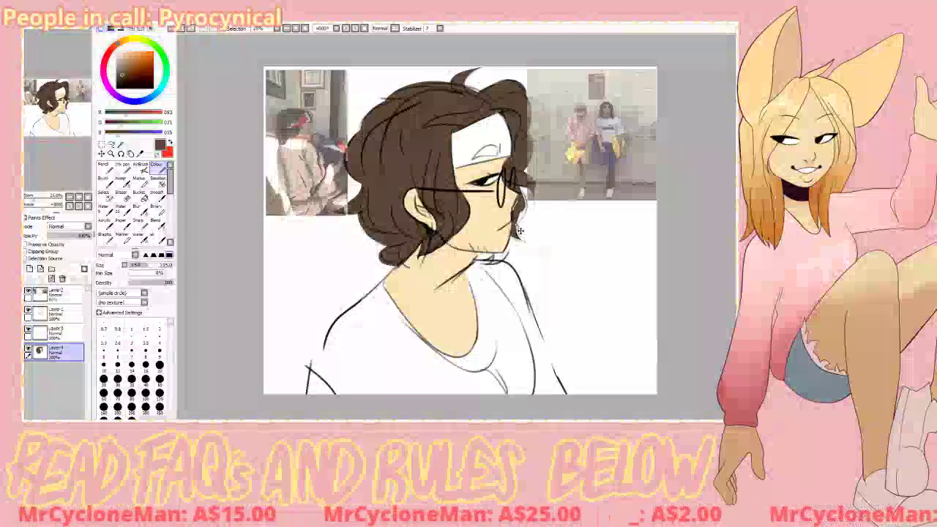
pyautogui.hotkey('ctrl', 'f')
pyautogui.hotkey('ctrl', 'd')
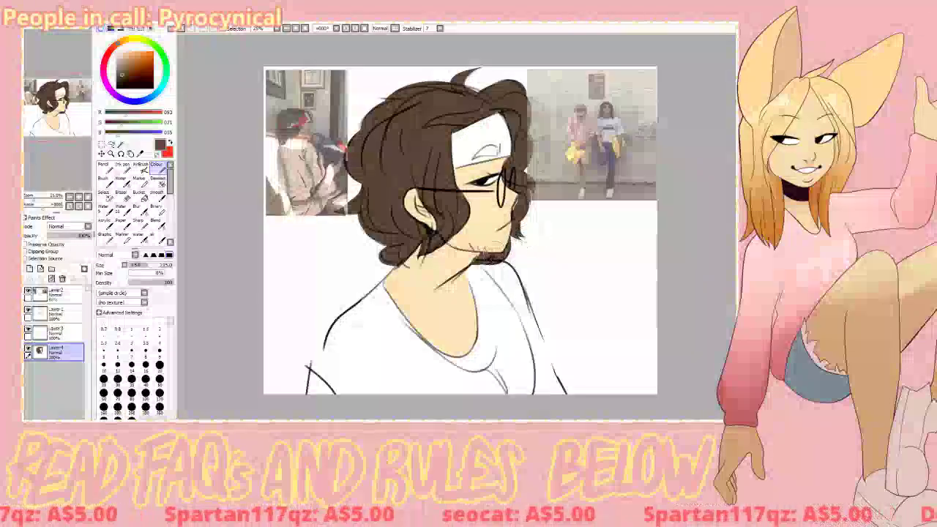
pyautogui.press('e')
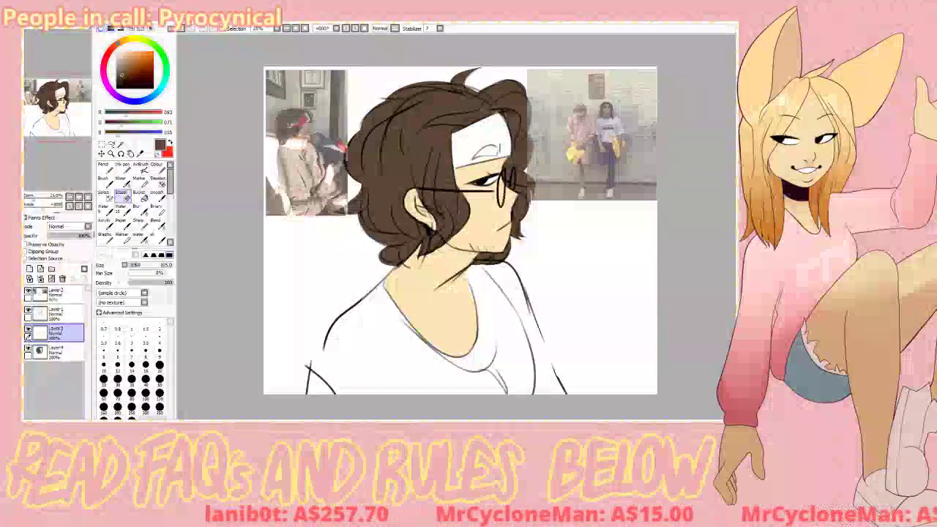
# - Switch to the blank canvas and draw a series of loose black freehand strokes across its width
pyautogui.hotkey('ctrl', 'Tab')
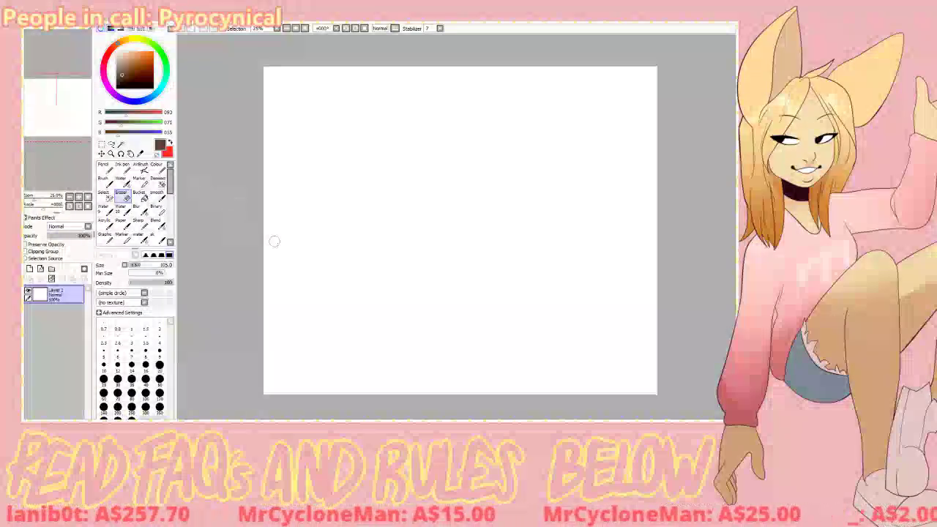
pyautogui.press('n')
pyautogui.click(153, 88)
pyautogui.moveTo(326, 201)
pyautogui.mouseDown()
pyautogui.moveTo(312, 138)
pyautogui.moveTo(455, 150)
pyautogui.mouseUp()
pyautogui.moveTo(316, 222); pyautogui.dragTo(287, 284)
pyautogui.moveTo(307, 207); pyautogui.dragTo(300, 276)
pyautogui.moveTo(339, 235)
pyautogui.mouseDown()
pyautogui.moveTo(377, 219)
pyautogui.moveTo(380, 253)
pyautogui.mouseUp()
pyautogui.moveTo(344, 232); pyautogui.dragTo(425, 208)
pyautogui.moveTo(451, 168)
pyautogui.mouseDown()
pyautogui.moveTo(464, 210)
pyautogui.moveTo(516, 216)
pyautogui.moveTo(370, 315)
pyautogui.moveTo(417, 322)
pyautogui.moveTo(492, 239)
pyautogui.mouseUp()
pyautogui.moveTo(469, 287)
pyautogui.mouseDown()
pyautogui.moveTo(493, 238)
pyautogui.moveTo(551, 266)
pyautogui.mouseUp()
pyautogui.moveTo(580, 208); pyautogui.dragTo(622, 183)
pyautogui.moveTo(631, 170)
pyautogui.mouseDown()
pyautogui.moveTo(647, 240)
pyautogui.moveTo(630, 220)
pyautogui.mouseUp()
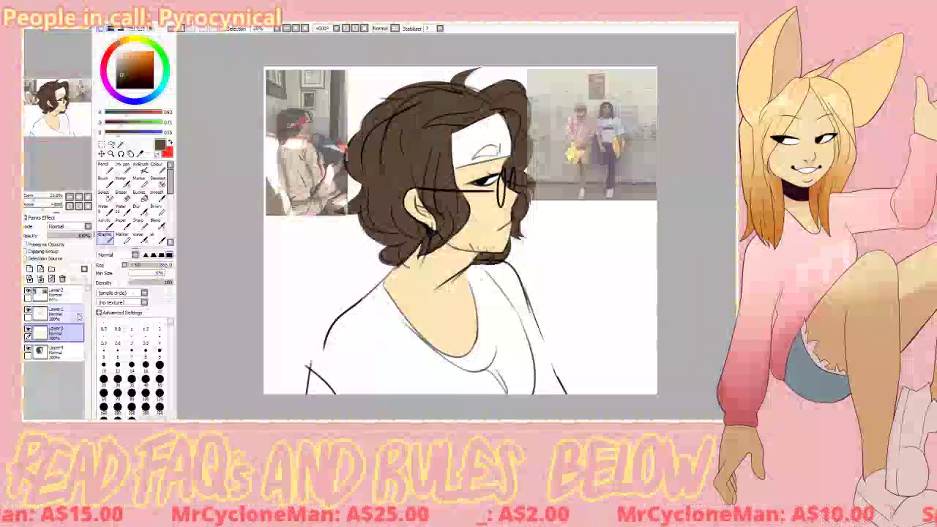
# - Return to the bust drawing, add a layer beneath the hair layer and paint the forehead headband coral red
pyautogui.click(40, 267)
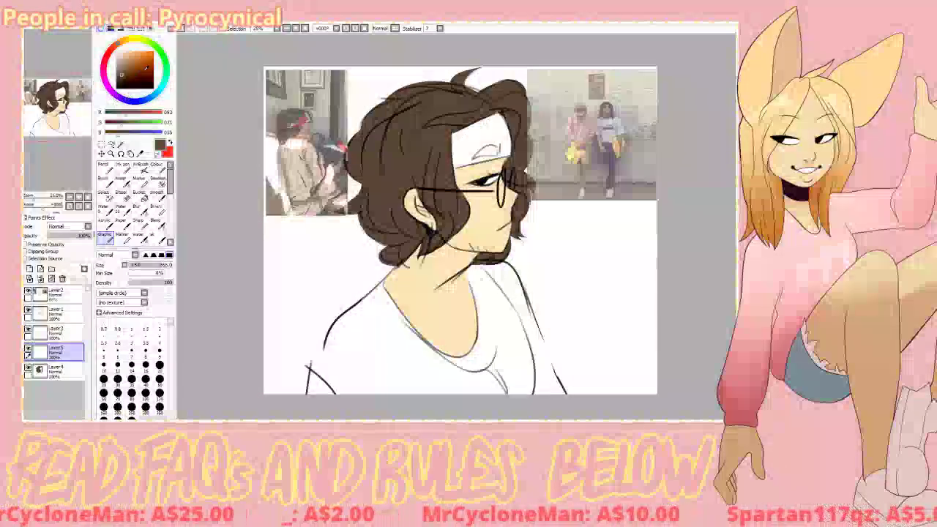
pyautogui.click(110, 50)
pyautogui.click(136, 50)
pyautogui.click(136, 52)
pyautogui.moveTo(488, 140); pyautogui.dragTo(502, 149)
pyautogui.hotkey('ctrl', 'z')
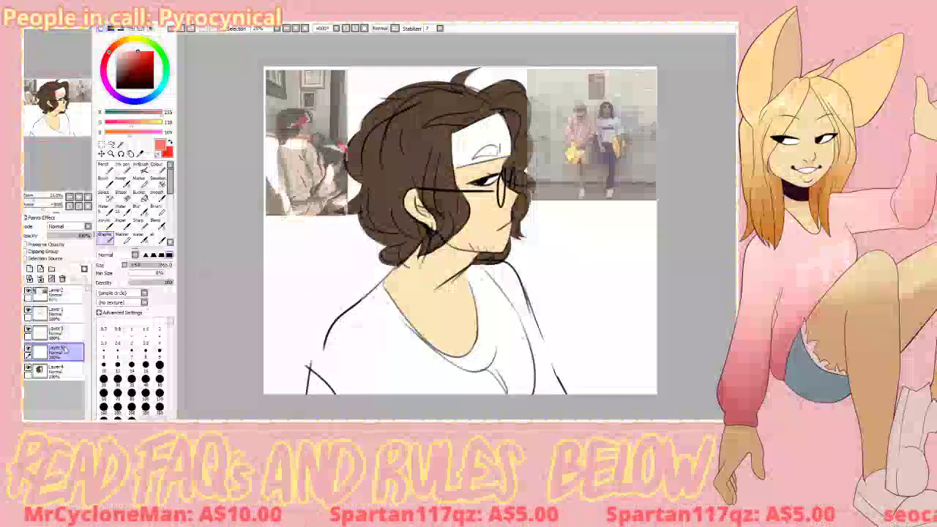
pyautogui.moveTo(57, 352); pyautogui.dragTo(57, 376)
pyautogui.moveTo(481, 133); pyautogui.dragTo(499, 119)
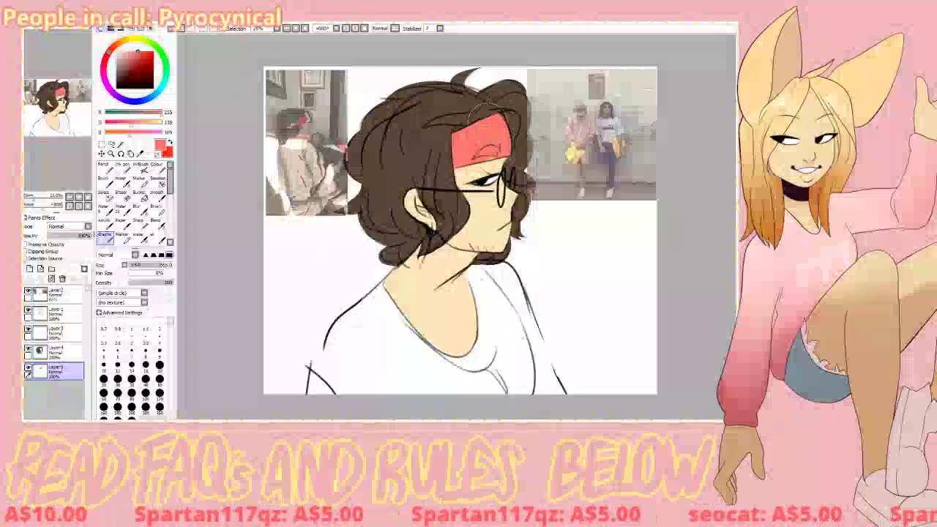
# - Sample the hair's dark brown and fill the eyebrow over the headband on the hair layer
pyautogui.doubleClick(55, 329)
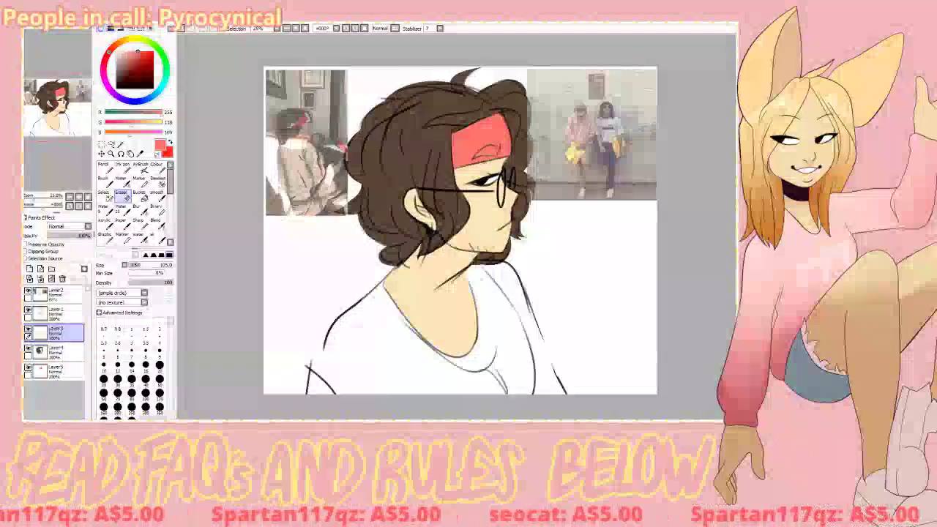
pyautogui.keyDown('alt'); pyautogui.click(437, 152); pyautogui.keyUp('alt')
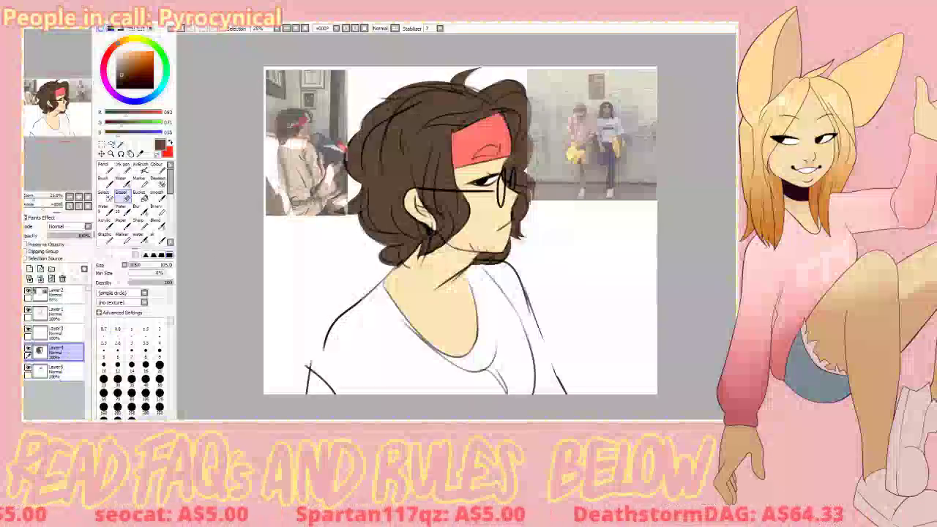
pyautogui.press('b')
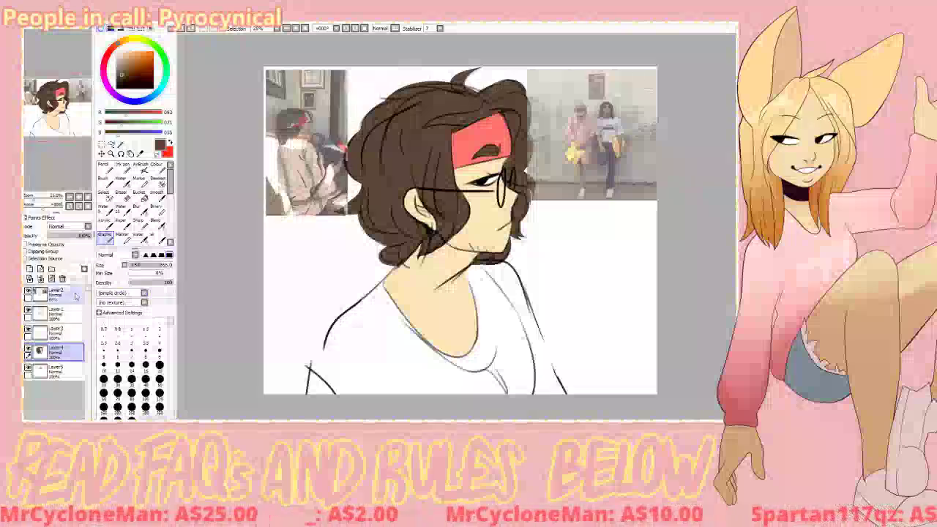
# - Add a new layer above the headband layer and try a light grey stroke on the shirt
pyautogui.click(65, 371)
pyautogui.click(30, 268)
pyautogui.moveTo(159, 282); pyautogui.dragTo(179, 269)
pyautogui.click(116, 54)
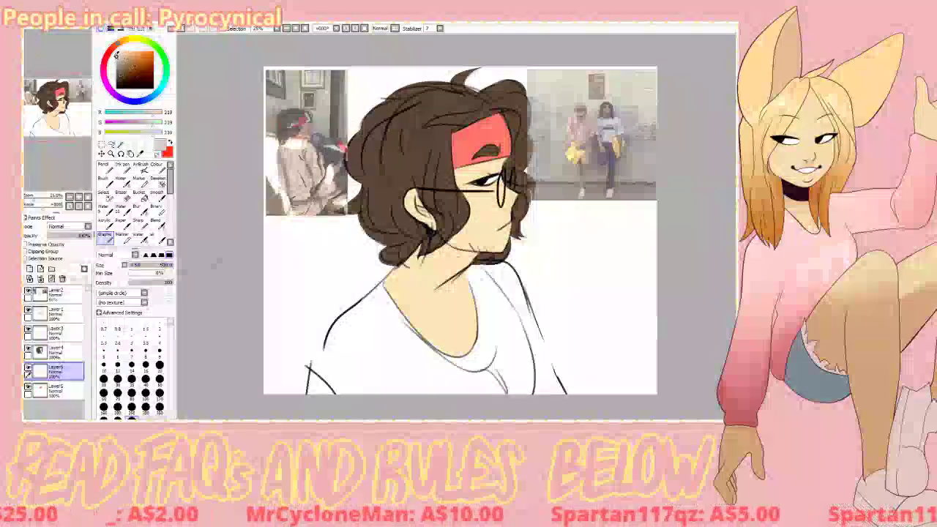
pyautogui.moveTo(371, 340)
pyautogui.mouseDown()
pyautogui.moveTo(384, 303)
pyautogui.moveTo(343, 371)
pyautogui.mouseUp()
pyautogui.hotkey('ctrl', 'z')
# - Choose a dusty blue and paint the whole shirt from the near shoulder to the far sleeve
pyautogui.click(151, 96)
pyautogui.click(123, 59)
pyautogui.moveTo(379, 297); pyautogui.dragTo(356, 322)
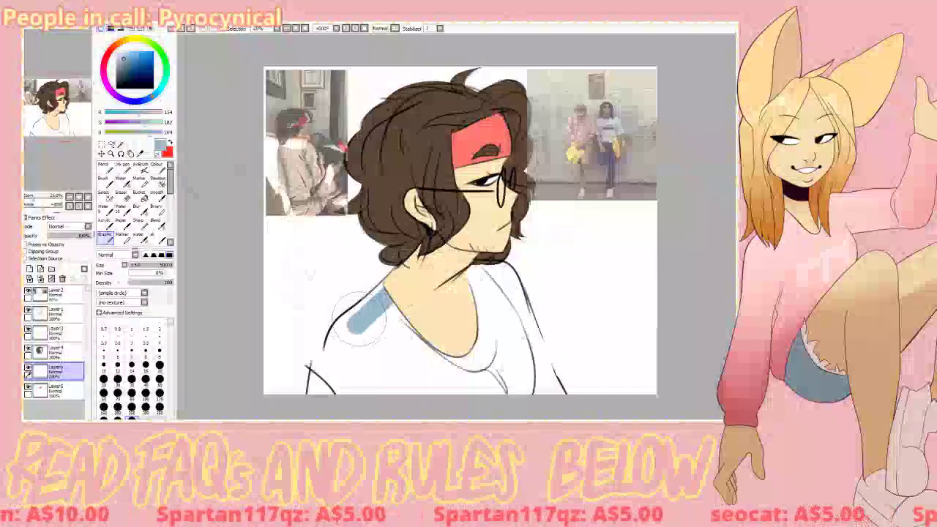
pyautogui.moveTo(387, 287)
pyautogui.mouseDown()
pyautogui.moveTo(344, 359)
pyautogui.moveTo(421, 380)
pyautogui.moveTo(512, 344)
pyautogui.mouseUp()
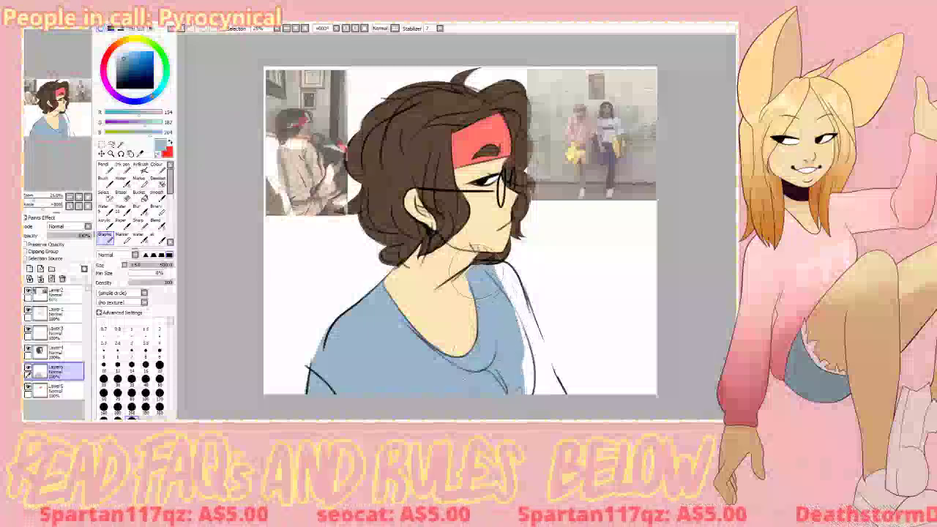
pyautogui.moveTo(510, 270)
pyautogui.mouseDown()
pyautogui.moveTo(505, 300)
pyautogui.moveTo(545, 391)
pyautogui.moveTo(530, 412)
pyautogui.mouseUp()
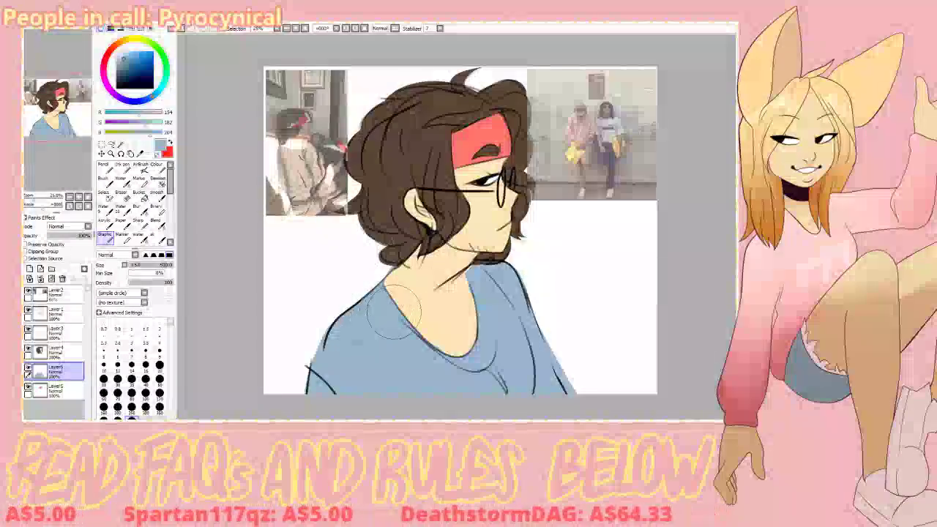
# - Try a colour adjustment on the skin layer and remove the blue paint from the shirt
pyautogui.keyDown('alt'); pyautogui.click(444, 291); pyautogui.keyUp('alt')
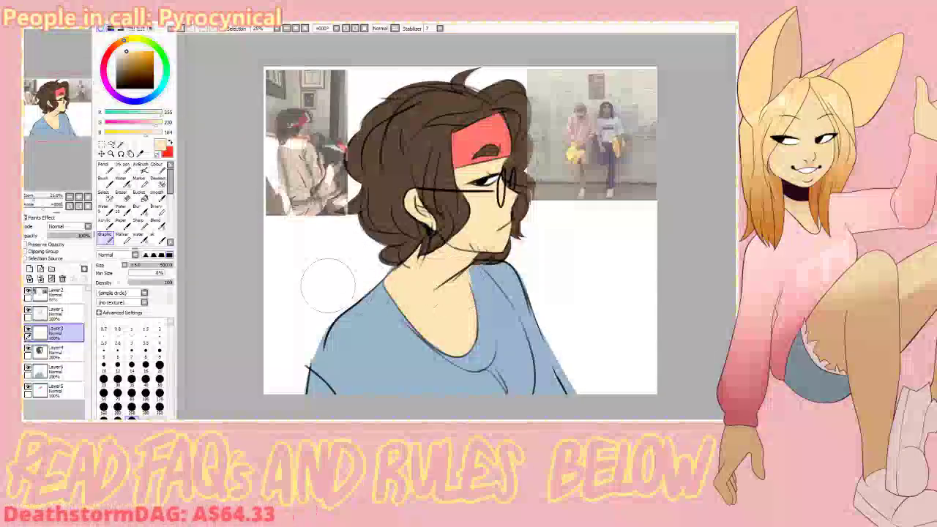
pyautogui.hotkey('ctrl', 'u')
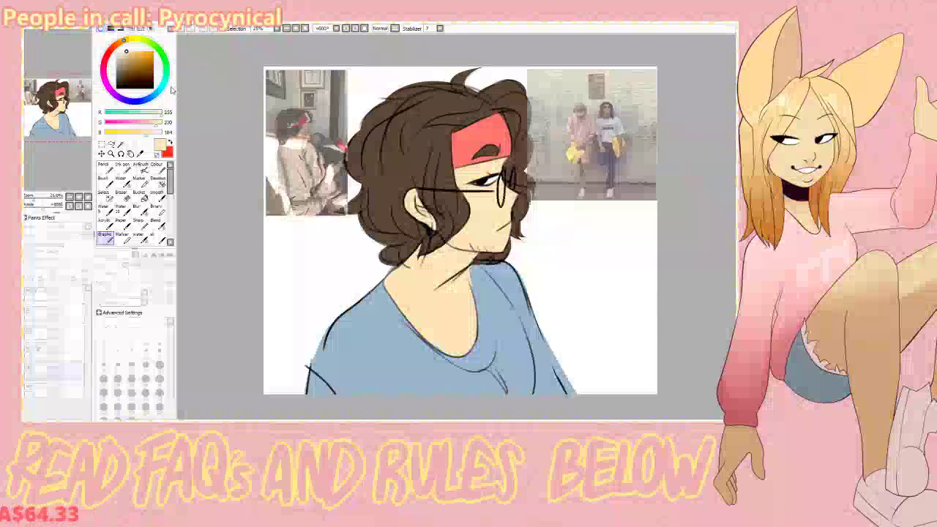
pyautogui.moveTo(175, 120); pyautogui.dragTo(204, 120)
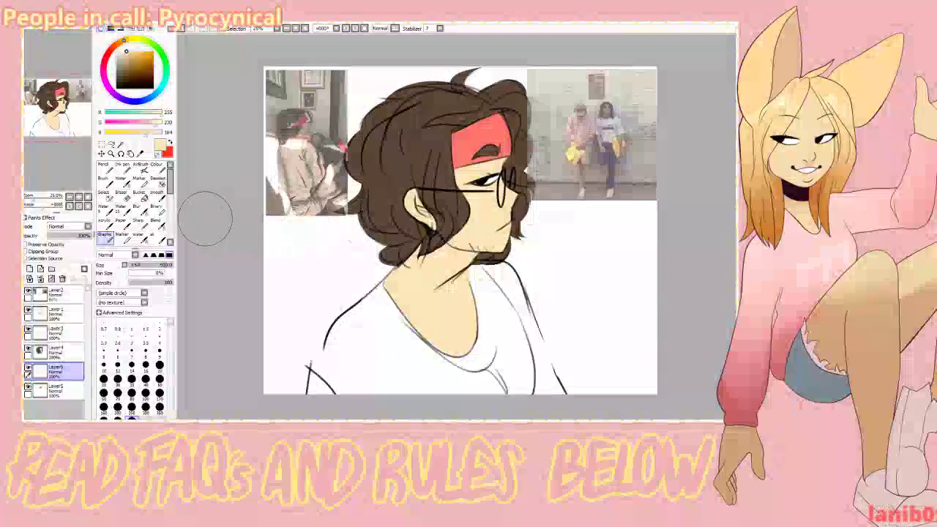
# - Add a new layer directly above the sketch layer and set its blending mode to Multiply
pyautogui.click(66, 315)
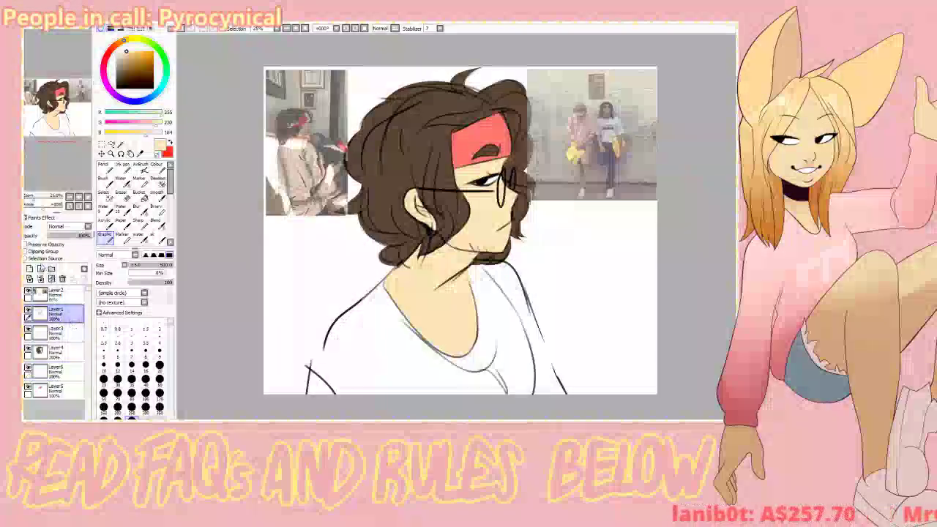
pyautogui.click(30, 269)
pyautogui.click(68, 226)
pyautogui.click(67, 236)
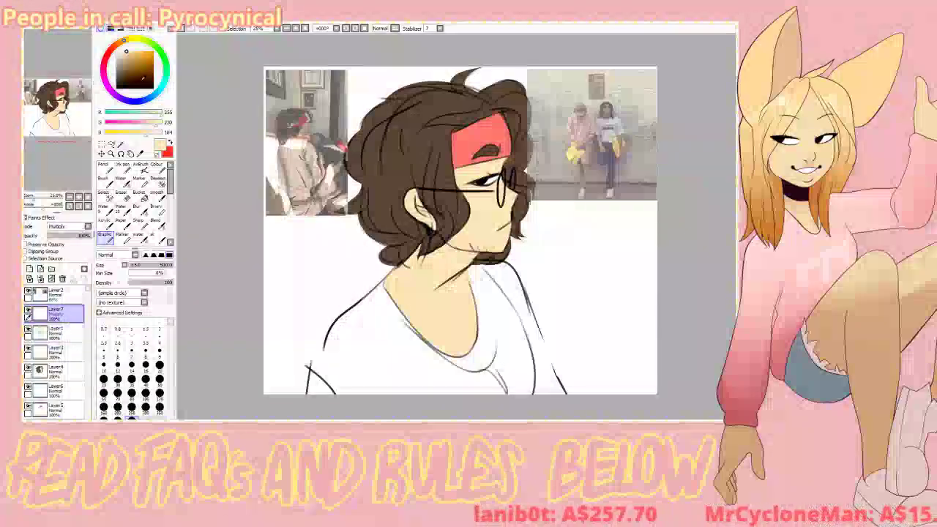
# - Fill the glasses' lenses with semi-transparent black and merge the layer down into the sketch layer
pyautogui.click(153, 89)
pyautogui.moveTo(501, 175); pyautogui.dragTo(500, 203)
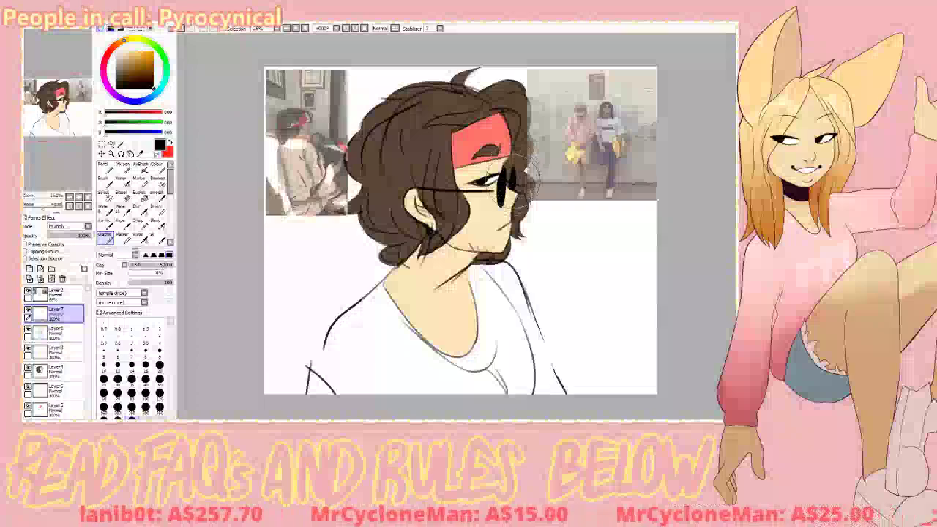
pyautogui.click(73, 236)
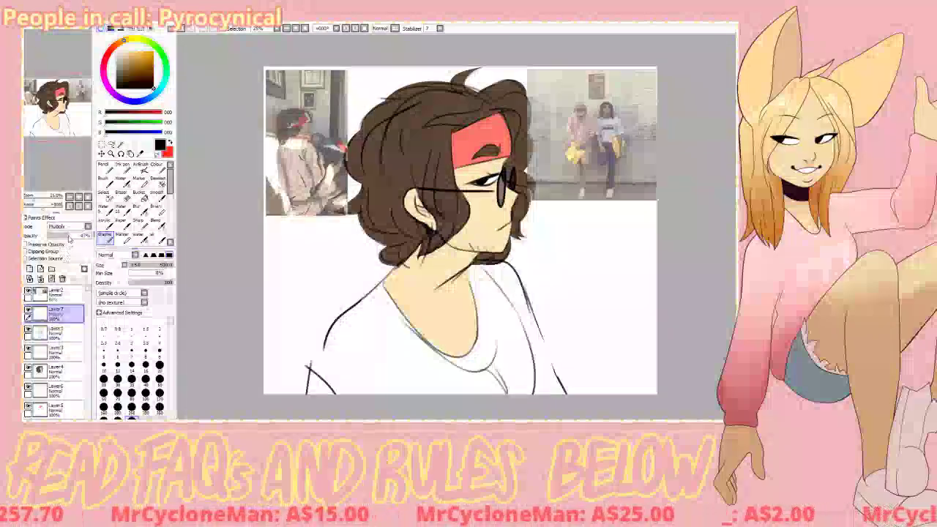
pyautogui.hotkey('ctrl', 'e')
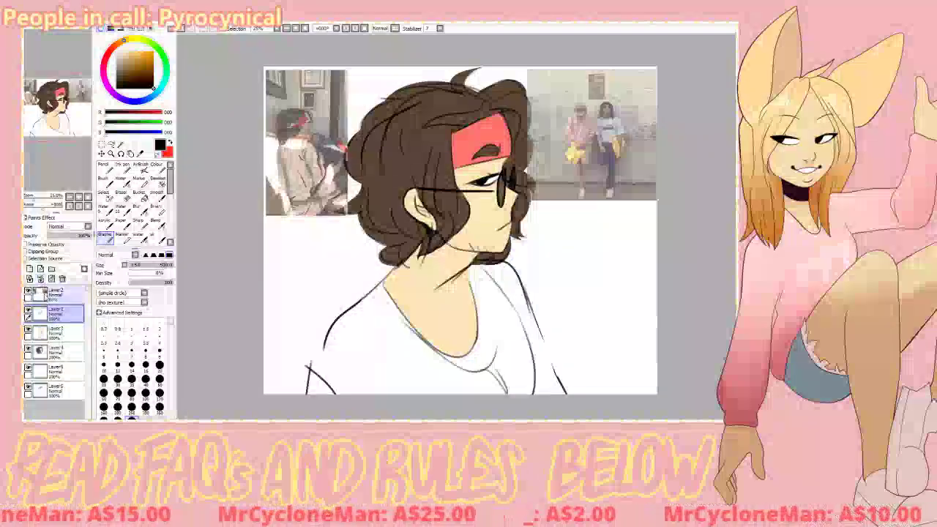
# - Preserve the skin layer's opacity, paint a light pink blush on the cheek and shift the skin colour to a warmer tan
pyautogui.click(56, 332)
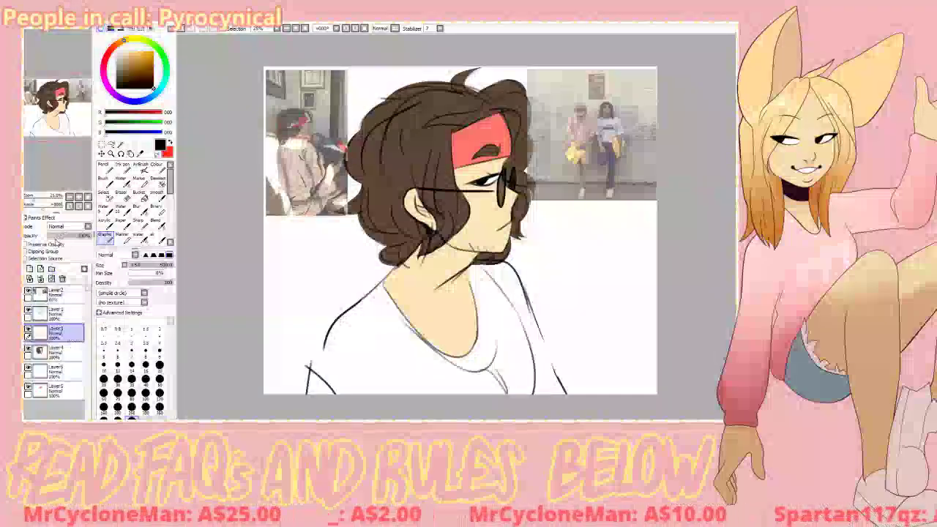
pyautogui.click(108, 52)
pyautogui.click(131, 51)
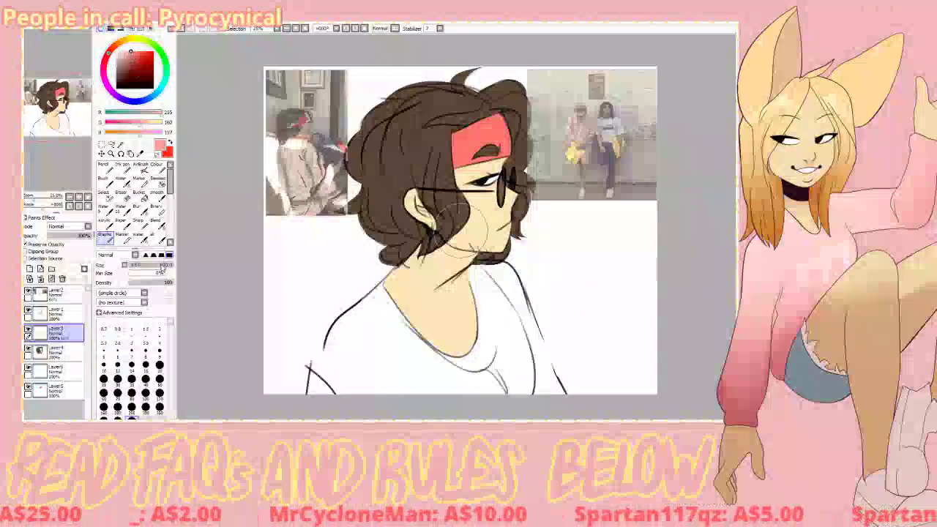
pyautogui.moveTo(492, 179)
pyautogui.mouseDown()
pyautogui.moveTo(466, 195)
pyautogui.moveTo(511, 206)
pyautogui.moveTo(468, 216)
pyautogui.mouseUp()
pyautogui.hotkey('ctrl', 'z')
pyautogui.click(140, 210)
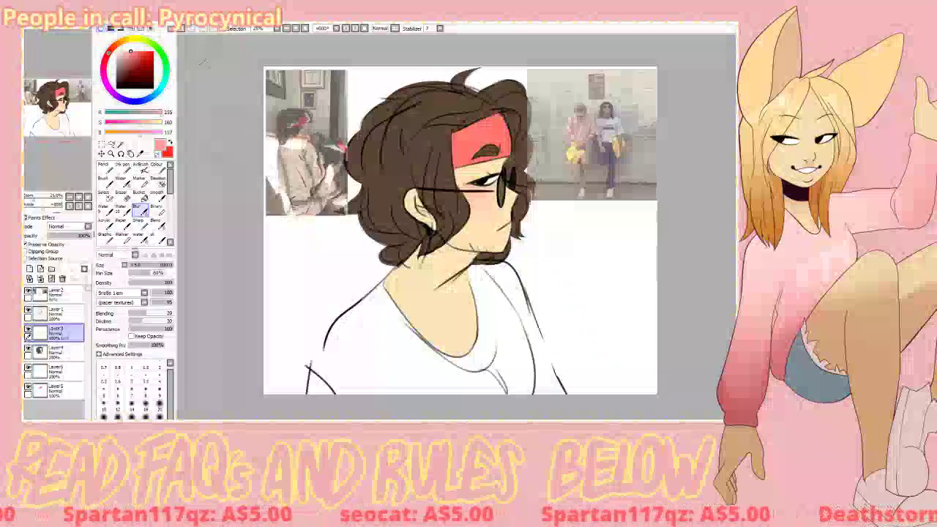
pyautogui.hotkey('ctrl', 'u')
pyautogui.moveTo(175, 66); pyautogui.dragTo(176, 68)
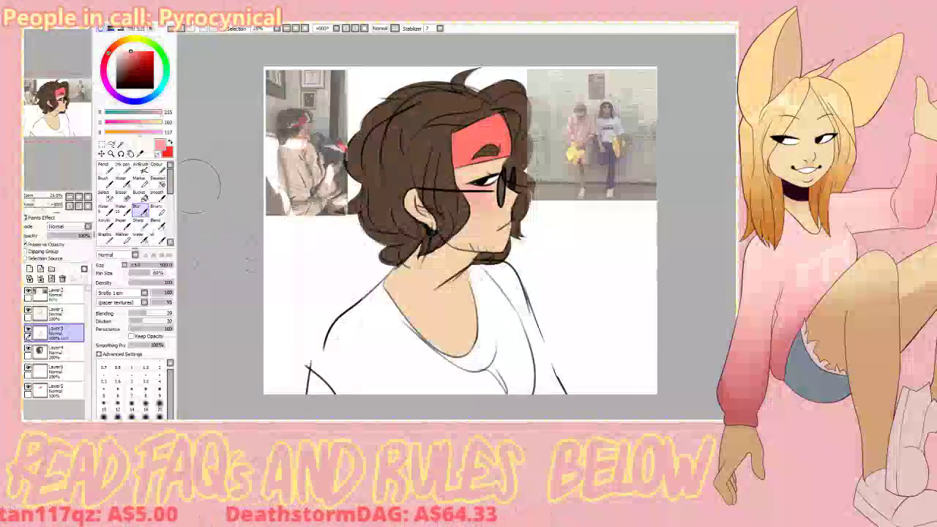
# - Try light green and light yellow tints on the lower face and blend the cheek colours into the skin
pyautogui.click(167, 62)
pyautogui.click(158, 225)
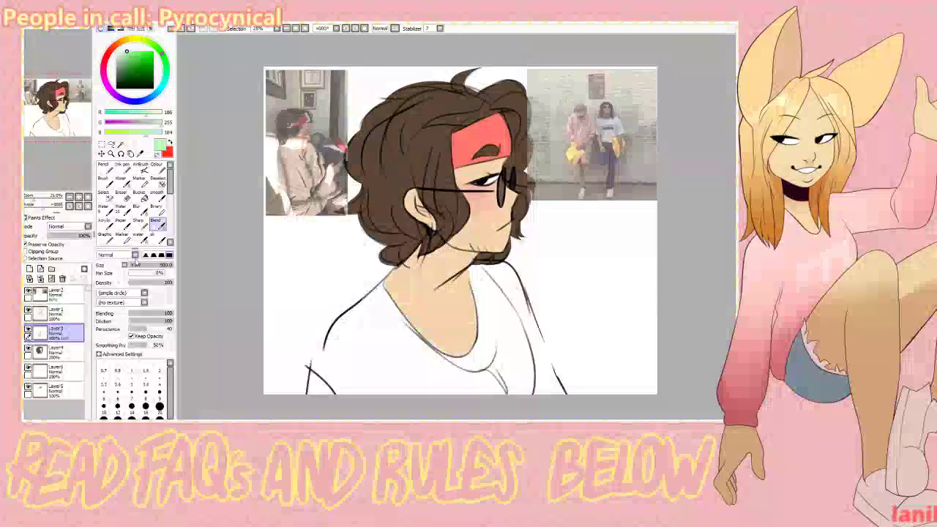
pyautogui.click(133, 39)
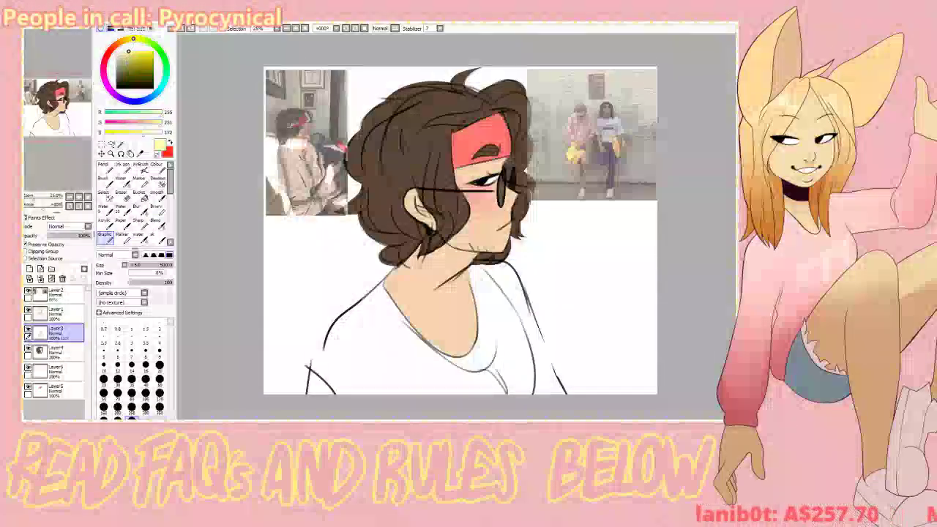
pyautogui.click(157, 224)
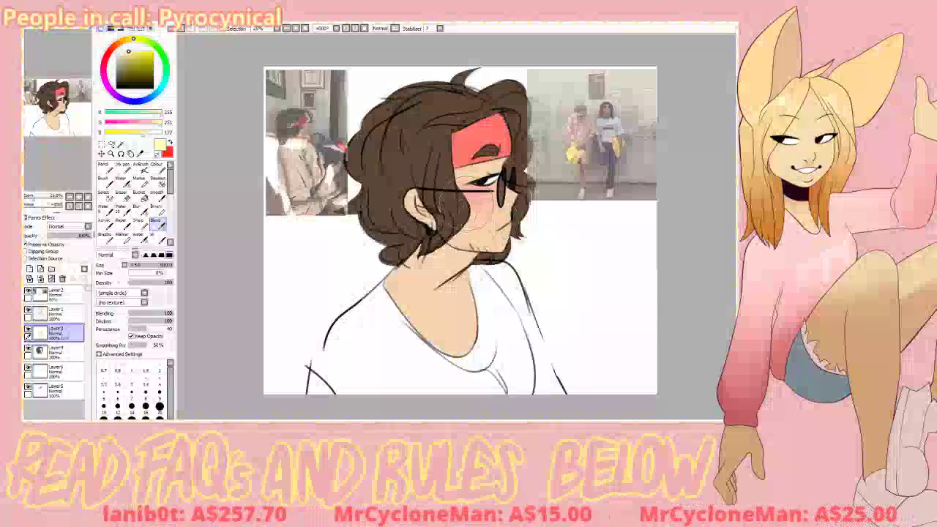
pyautogui.click(140, 168)
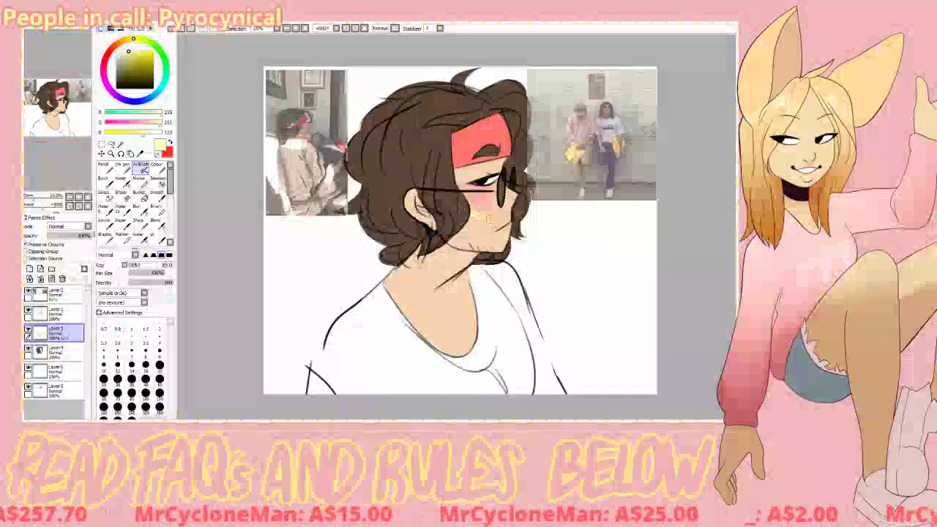
pyautogui.hotkey('ctrl', 'z')
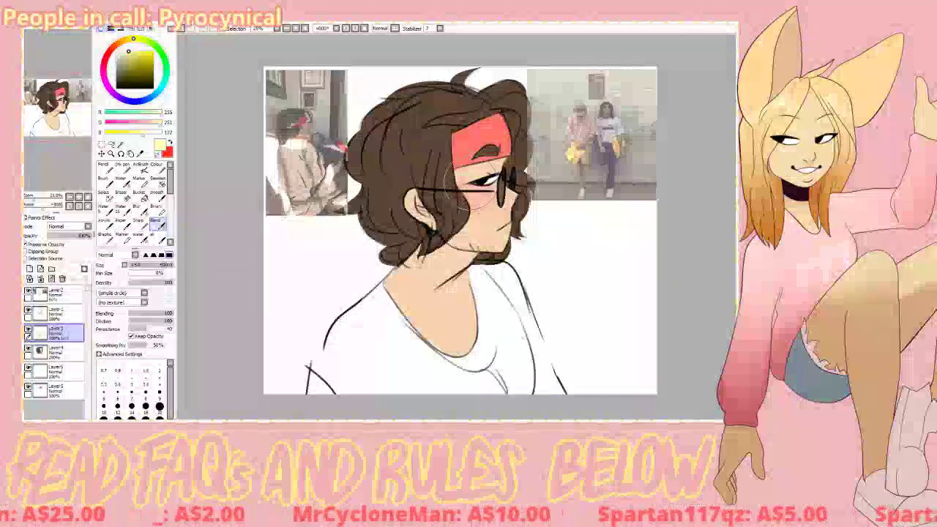
pyautogui.moveTo(472, 184); pyautogui.dragTo(485, 212)
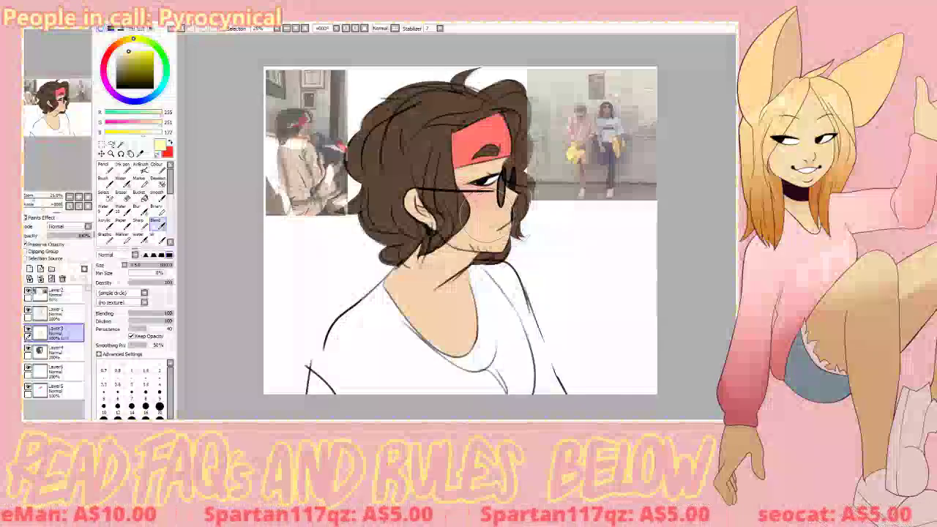
# - Enlarge the airbrush, apply a pale pink tint to the ear and blend it into the skin
pyautogui.click(141, 169)
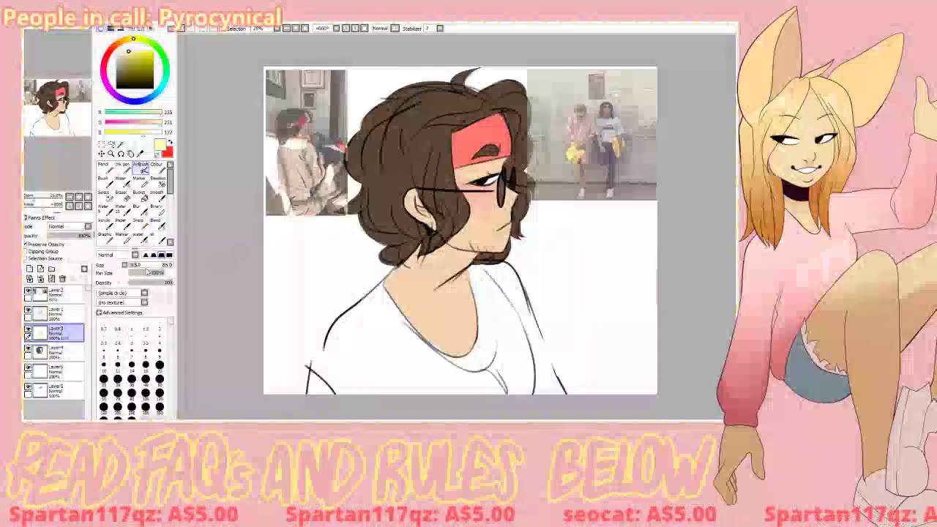
pyautogui.moveTo(155, 266); pyautogui.dragTo(159, 266)
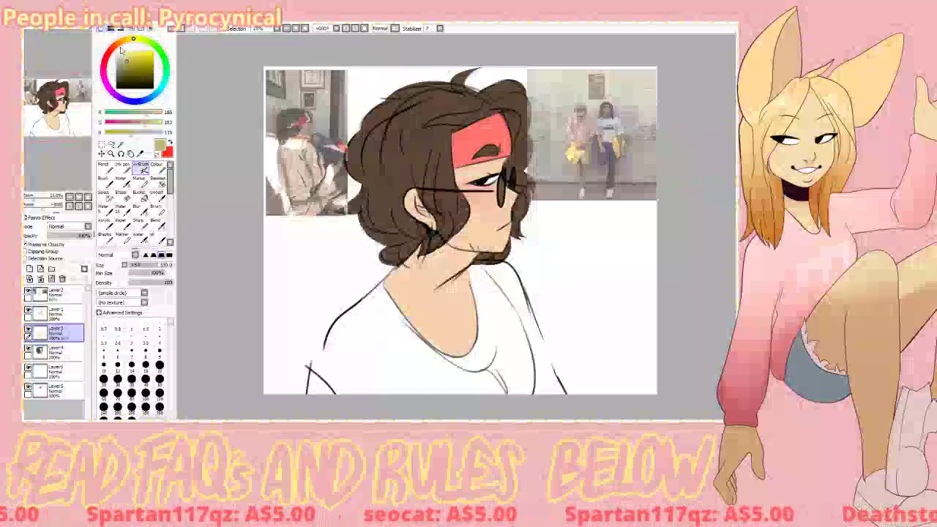
pyautogui.click(110, 50)
pyautogui.click(128, 52)
pyautogui.click(156, 224)
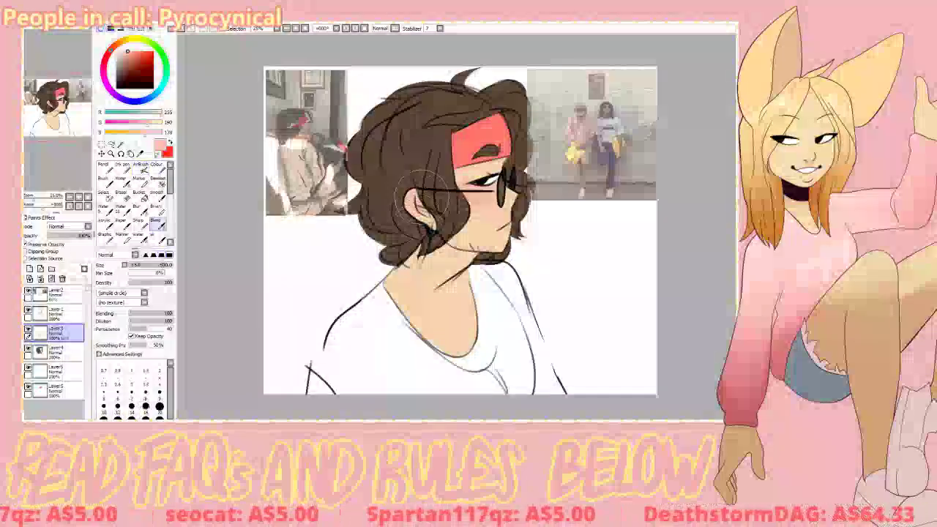
# - Airbrush a stronger pink onto the inside of the ear and blend it softly
pyautogui.click(140, 169)
pyautogui.click(109, 53)
pyautogui.click(133, 51)
pyautogui.moveTo(411, 195); pyautogui.dragTo(420, 215)
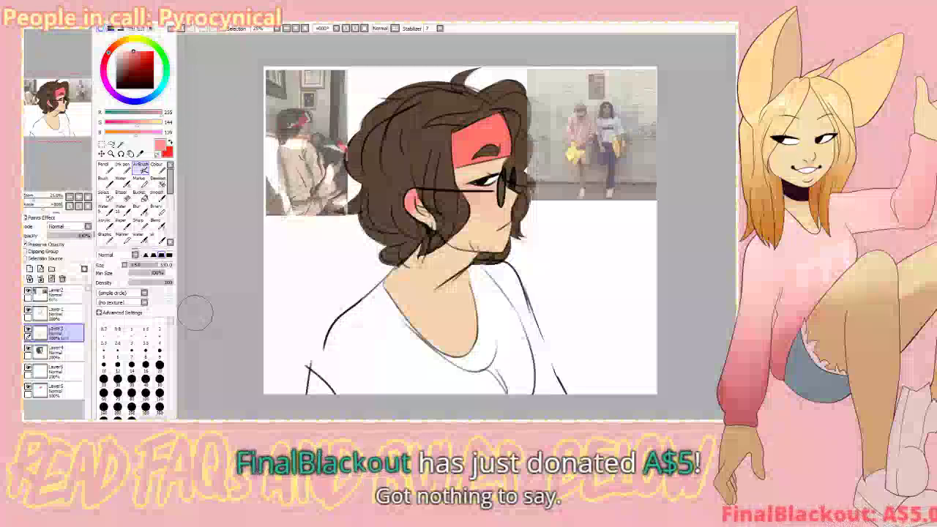
pyautogui.click(158, 225)
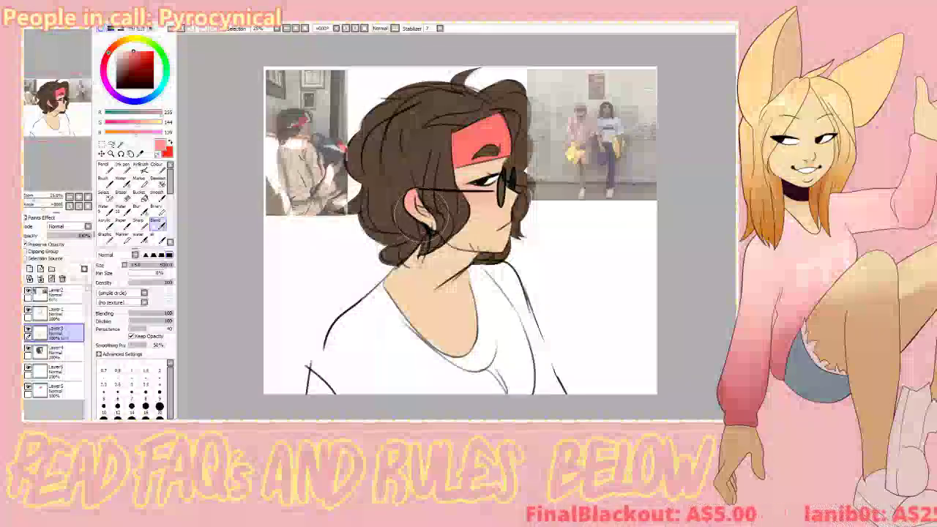
# - Airbrush a stronger pink blush on the cheek at density 81 and blend it out toward the nose
pyautogui.click(141, 168)
pyautogui.moveTo(478, 203); pyautogui.dragTo(492, 208)
pyautogui.click(140, 267)
pyautogui.hotkey('ctrl', 'z')
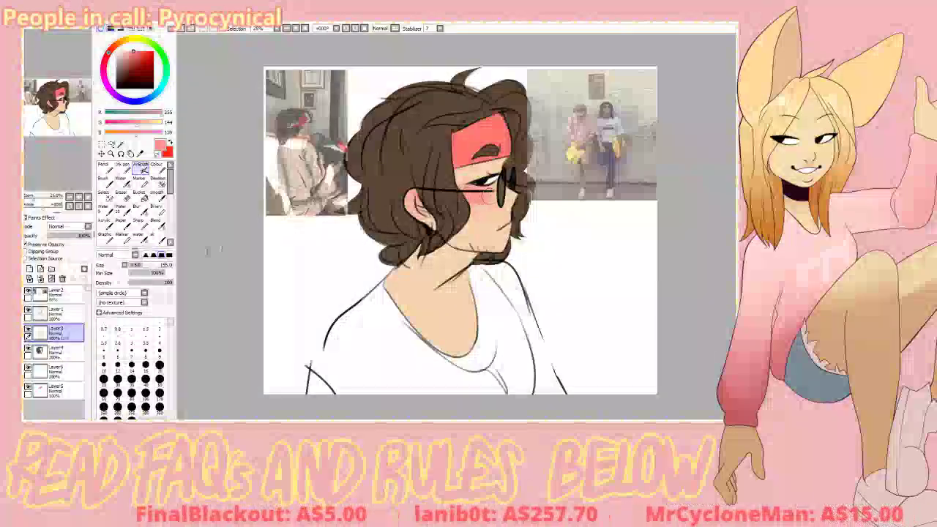
pyautogui.click(154, 265)
pyautogui.click(164, 283)
pyautogui.hotkey('ctrl', 'z')
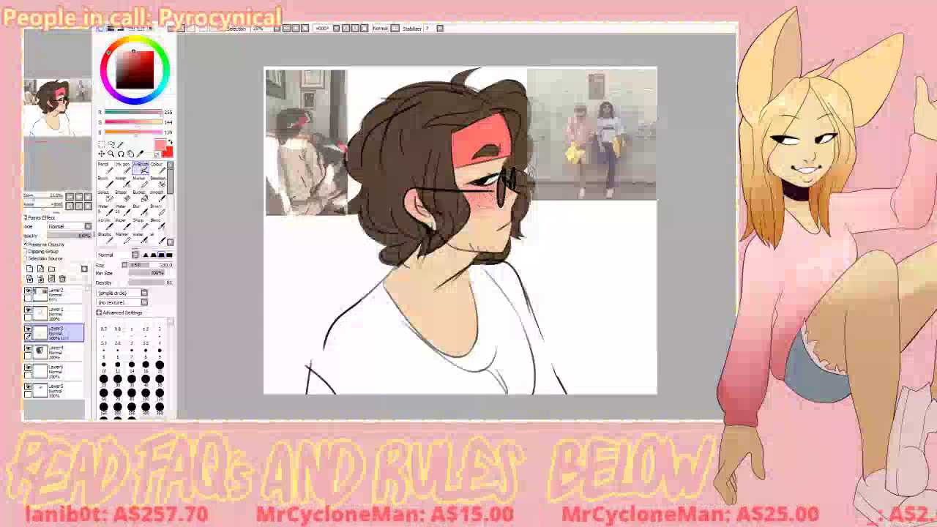
pyautogui.click(157, 225)
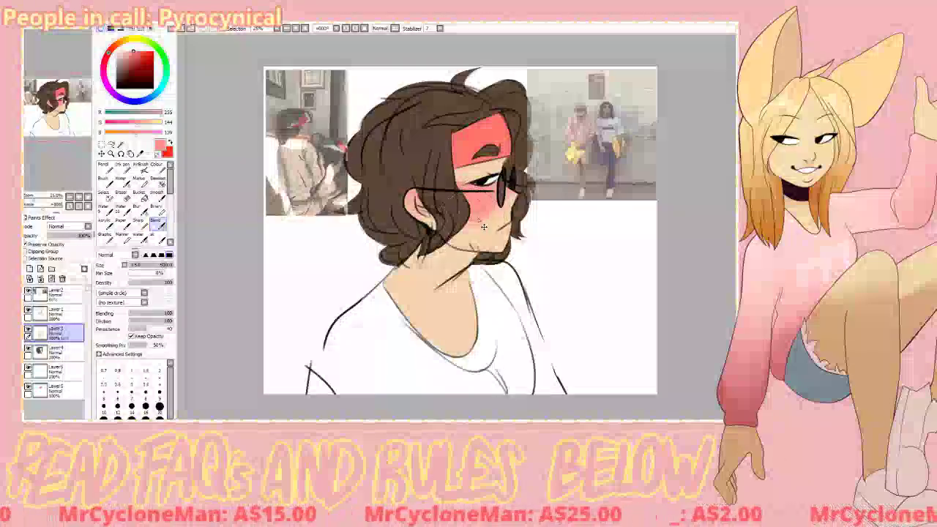
pyautogui.moveTo(466, 205)
pyautogui.mouseDown()
pyautogui.moveTo(459, 176)
pyautogui.moveTo(466, 223)
pyautogui.moveTo(510, 185)
pyautogui.mouseUp()
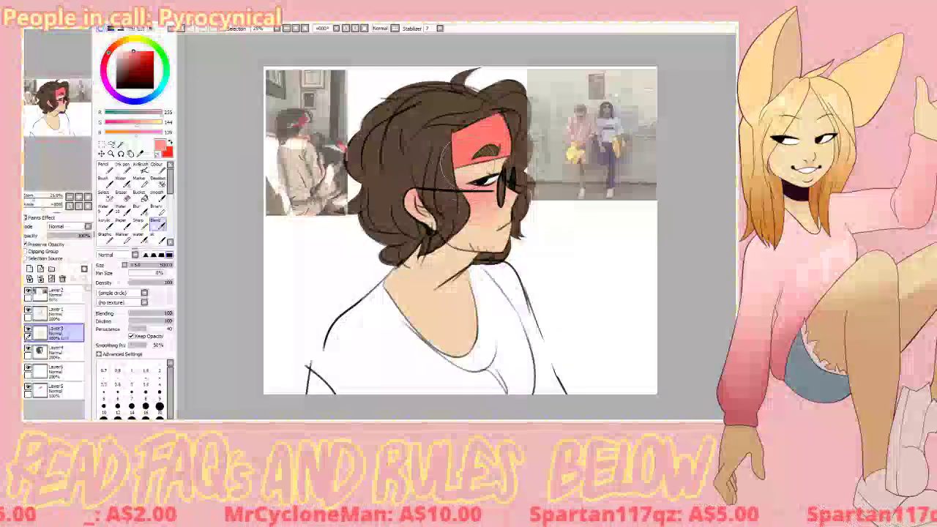
# - Sample the skin tone beneath the headband on the skin layer and toggle the layer's visibility to inspect its coverage
pyautogui.click(106, 238)
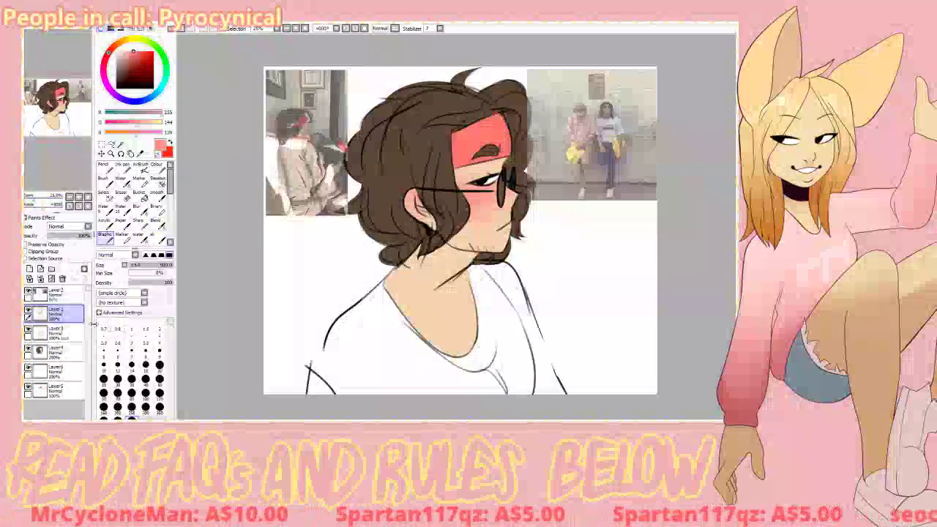
pyautogui.click(79, 196)
pyautogui.click(27, 244)
pyautogui.moveTo(475, 152); pyautogui.dragTo(371, 160)
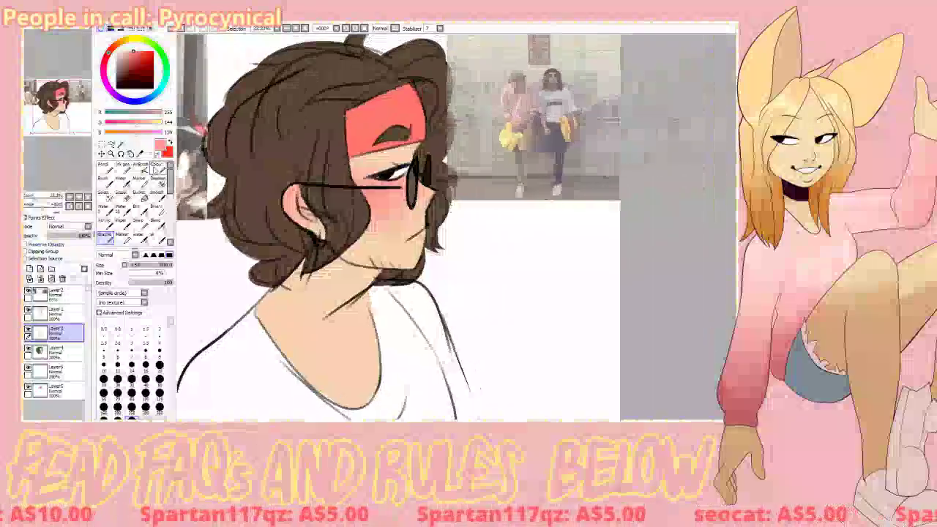
pyautogui.rightClick(371, 159)
pyautogui.rightClick(357, 183)
pyautogui.click(115, 51)
pyautogui.click(28, 329)
pyautogui.click(28, 329)
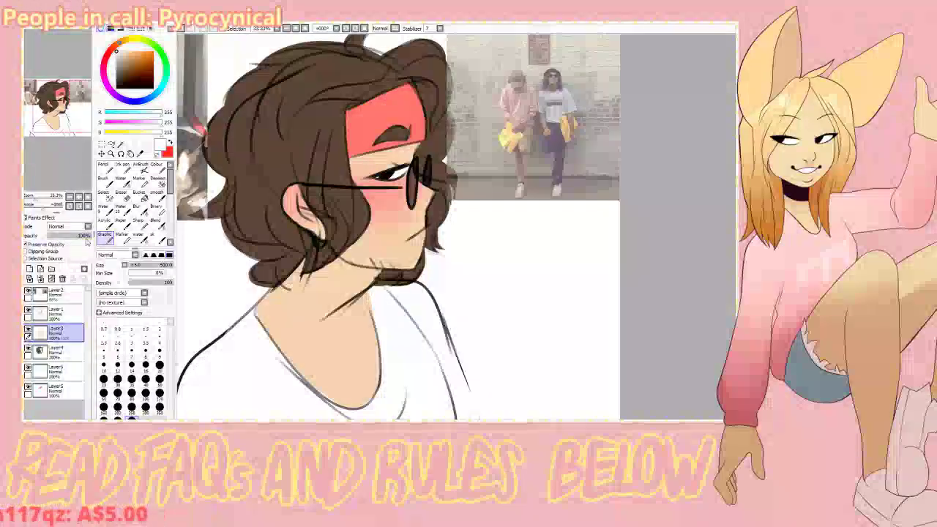
# - Choose a light yellow, airbrush a tint across the lower cheek near the mouth and blend it into the skin
pyautogui.click(158, 236)
pyautogui.keyDown('alt'); pyautogui.click(393, 212); pyautogui.keyUp('alt')
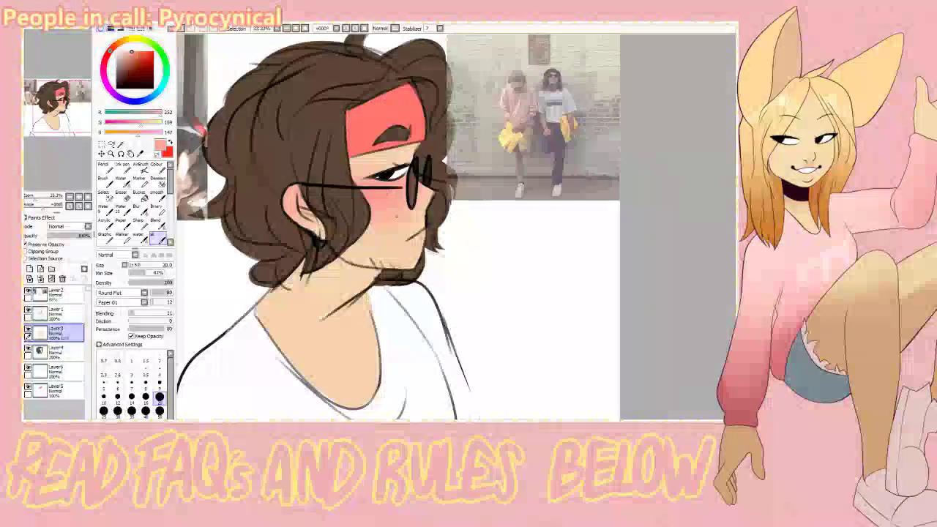
pyautogui.click(144, 168)
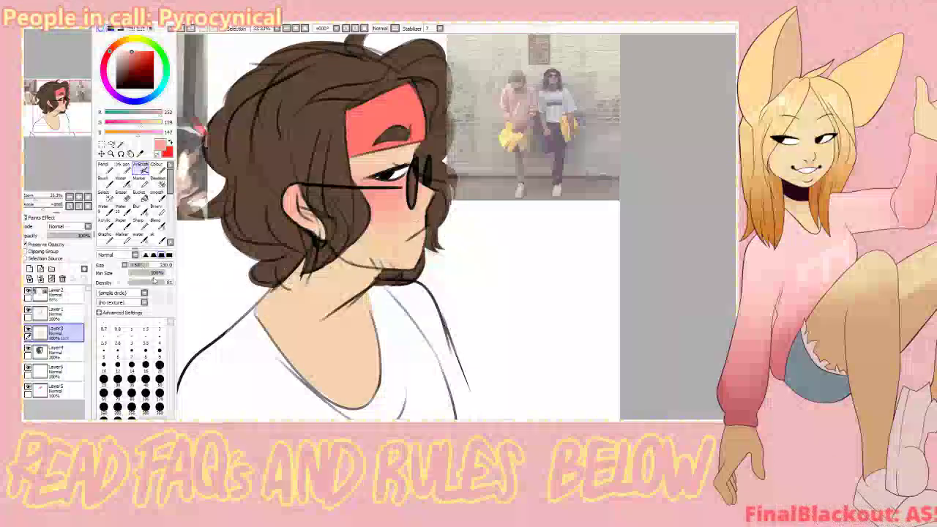
pyautogui.click(130, 41)
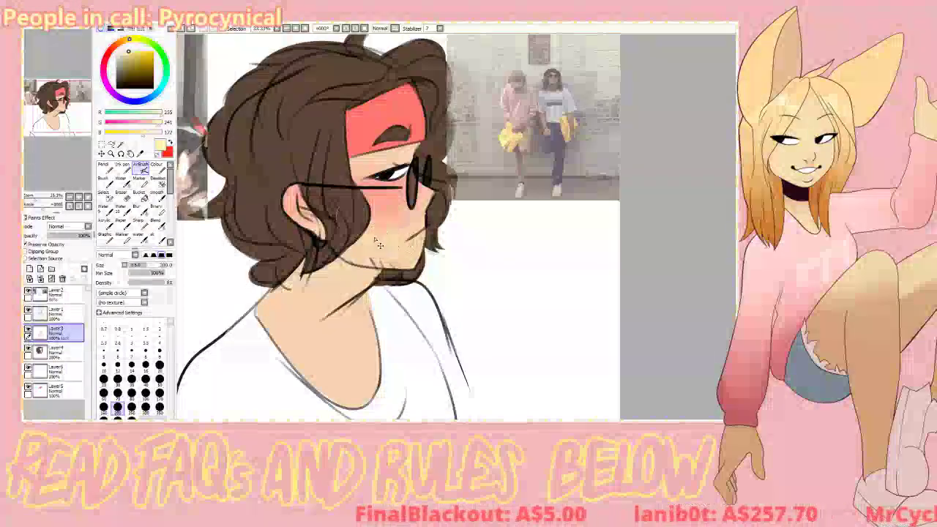
pyautogui.moveTo(381, 235)
pyautogui.mouseDown()
pyautogui.moveTo(356, 217)
pyautogui.moveTo(412, 222)
pyautogui.moveTo(366, 223)
pyautogui.moveTo(399, 223)
pyautogui.moveTo(368, 234)
pyautogui.moveTo(408, 240)
pyautogui.mouseUp()
pyautogui.click(158, 224)
pyautogui.hotkey('ctrl', 'z')
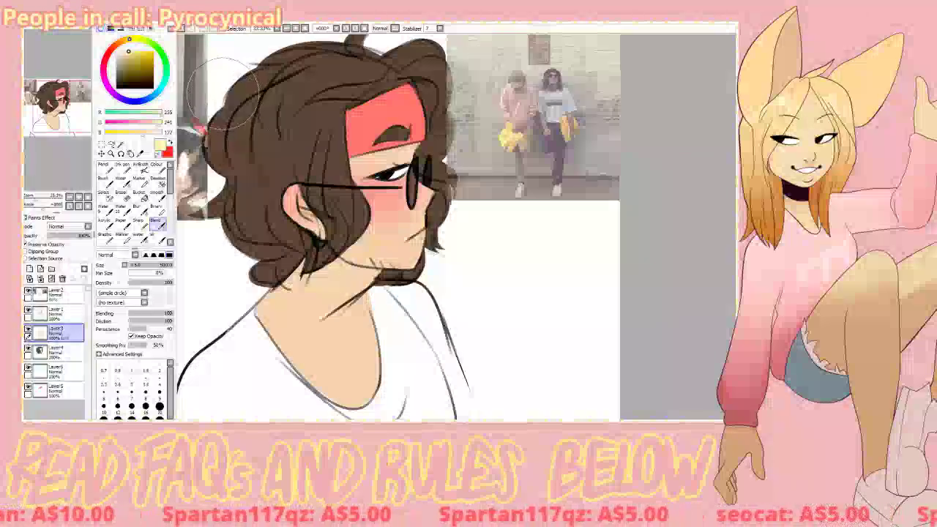
pyautogui.click(139, 265)
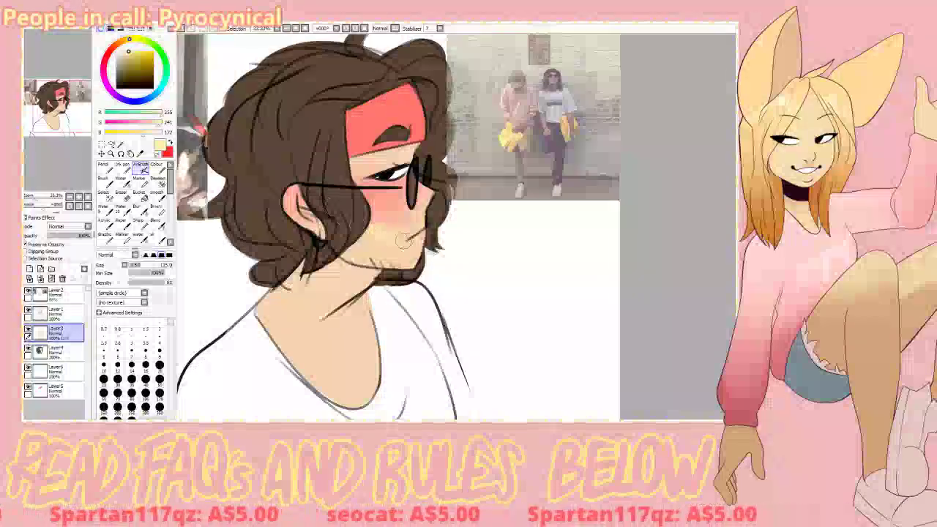
pyautogui.moveTo(372, 238)
pyautogui.mouseDown()
pyautogui.moveTo(397, 231)
pyautogui.moveTo(359, 218)
pyautogui.moveTo(413, 227)
pyautogui.moveTo(362, 206)
pyautogui.moveTo(417, 223)
pyautogui.moveTo(388, 236)
pyautogui.moveTo(395, 227)
pyautogui.moveTo(344, 233)
pyautogui.moveTo(401, 211)
pyautogui.mouseUp()
pyautogui.click(158, 224)
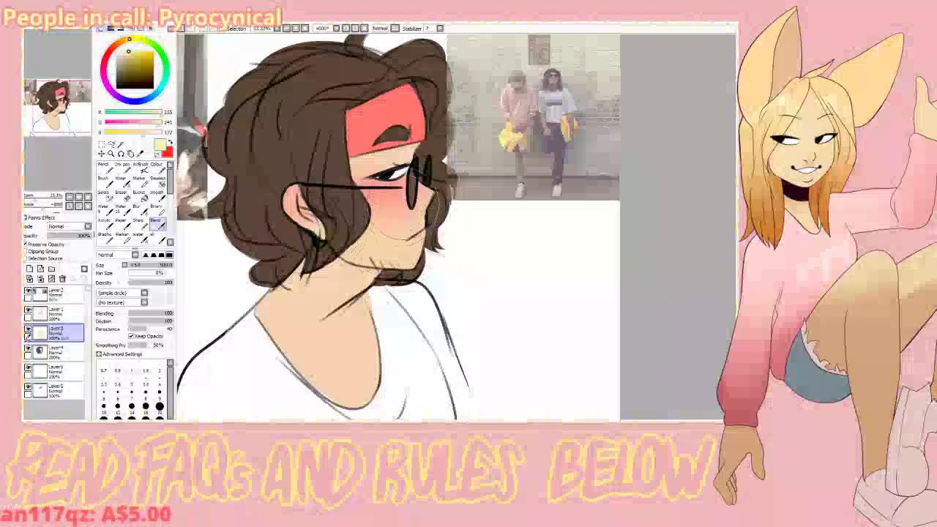
# - Airbrush light yellow onto the forehead between the headband and the eye and blend it into the skin
pyautogui.click(140, 168)
pyautogui.moveTo(368, 171); pyautogui.dragTo(420, 159)
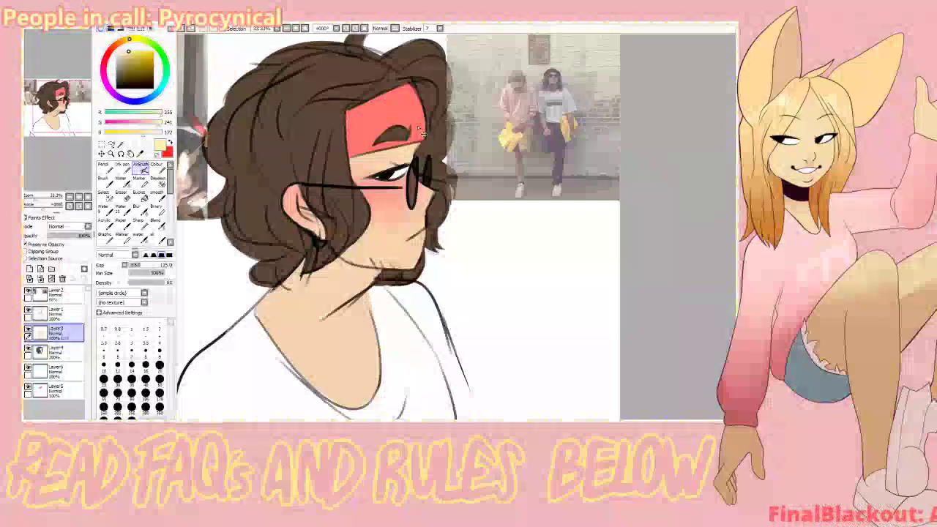
pyautogui.click(157, 225)
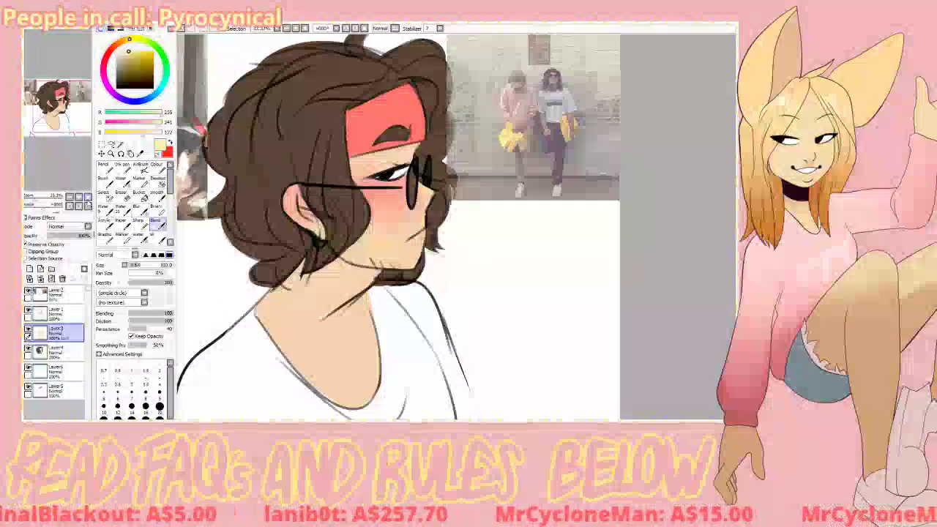
# - Sample the face's skin tone, shift it to a muted orange and airbrush a shadow on the neck beneath the jaw
pyautogui.click(89, 196)
pyautogui.click(79, 196)
pyautogui.click(89, 196)
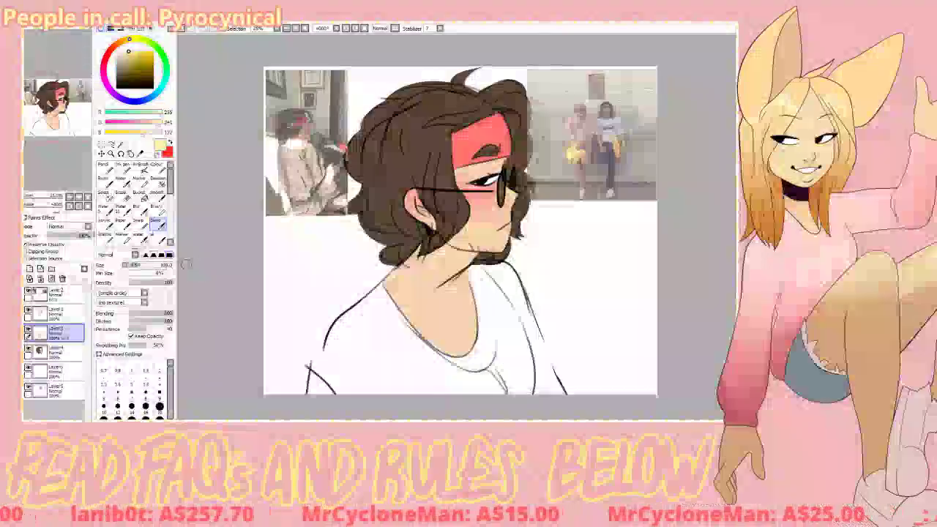
pyautogui.click(141, 167)
pyautogui.rightClick(493, 202)
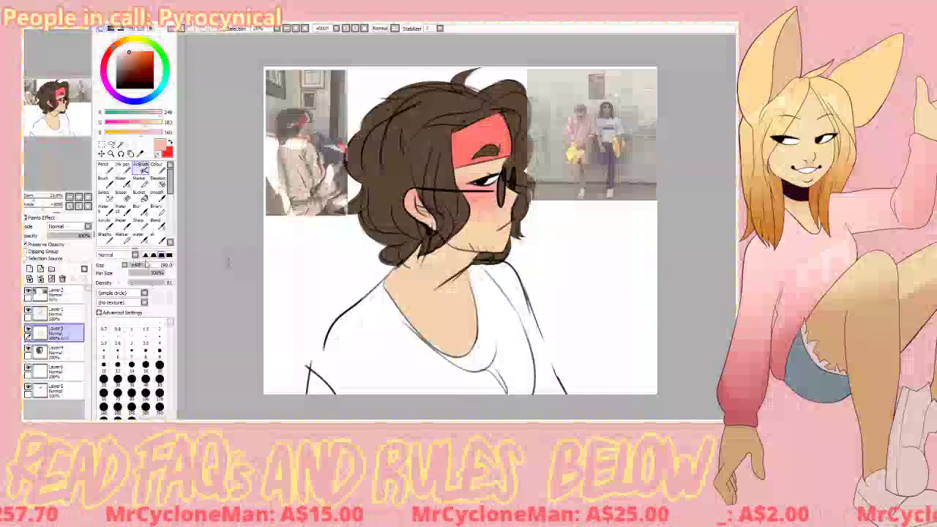
pyautogui.moveTo(139, 133); pyautogui.dragTo(133, 136)
pyautogui.moveTo(432, 252); pyautogui.dragTo(473, 254)
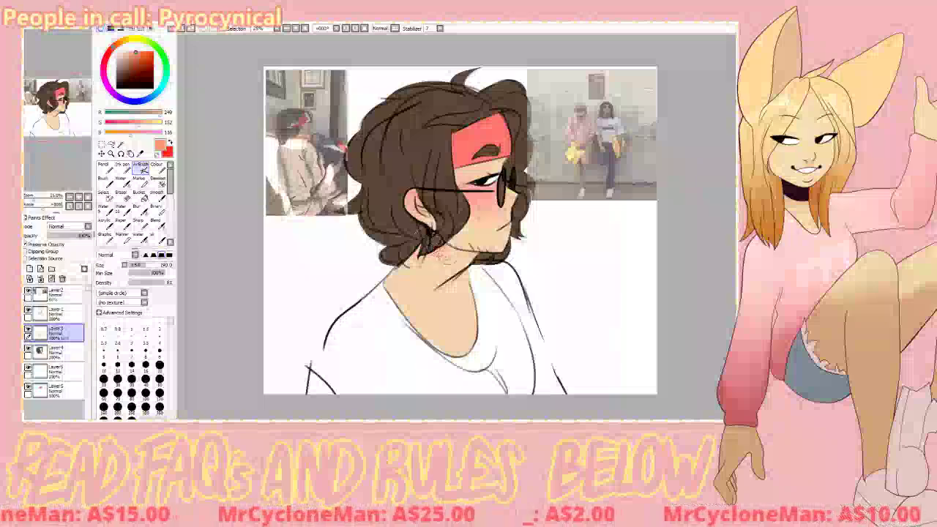
pyautogui.hotkey('ctrl', 'z')
pyautogui.click(131, 54)
pyautogui.moveTo(424, 249)
pyautogui.mouseDown()
pyautogui.moveTo(462, 258)
pyautogui.moveTo(448, 254)
pyautogui.mouseUp()
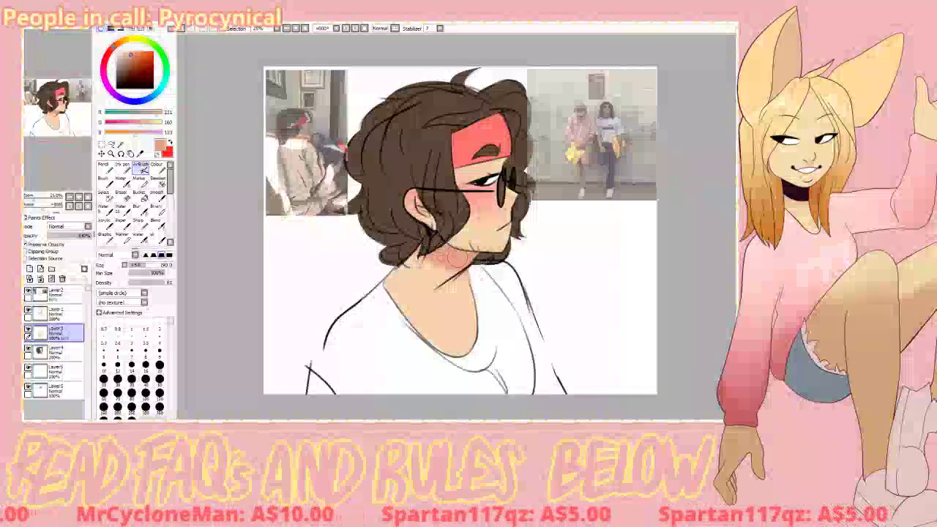
# - Blend the orange neck shadow smoothly into the surrounding skin with an enlarged blending brush
pyautogui.click(155, 224)
pyautogui.click(158, 265)
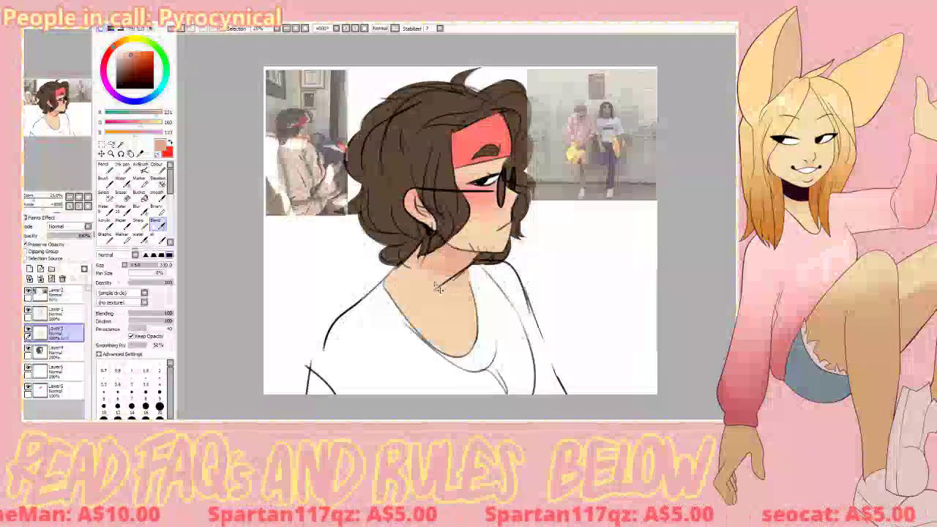
pyautogui.moveTo(382, 256)
pyautogui.mouseDown()
pyautogui.moveTo(528, 255)
pyautogui.moveTo(444, 288)
pyautogui.moveTo(437, 269)
pyautogui.moveTo(463, 265)
pyautogui.mouseUp()
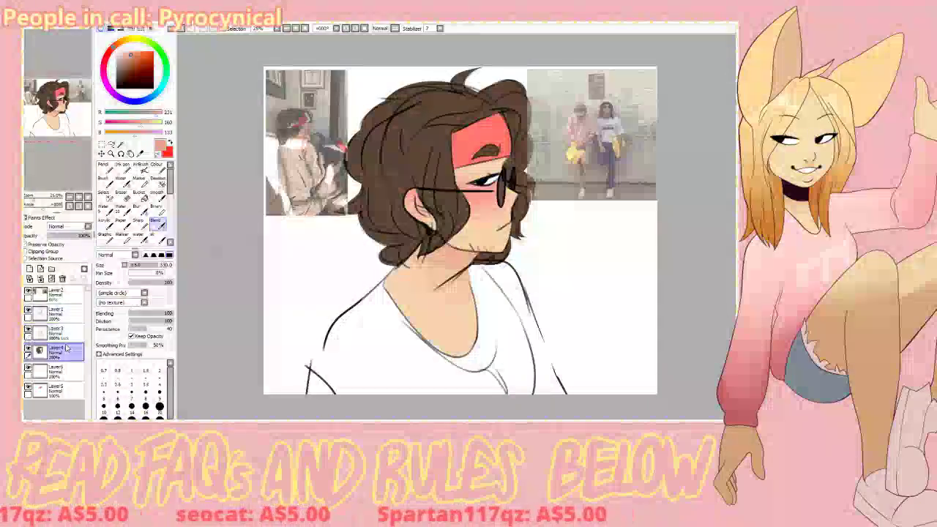
# - Preserve the hair layer's opacity, brush slightly lighter and darker browns over the hair and blend them
pyautogui.click(137, 266)
pyautogui.click(44, 244)
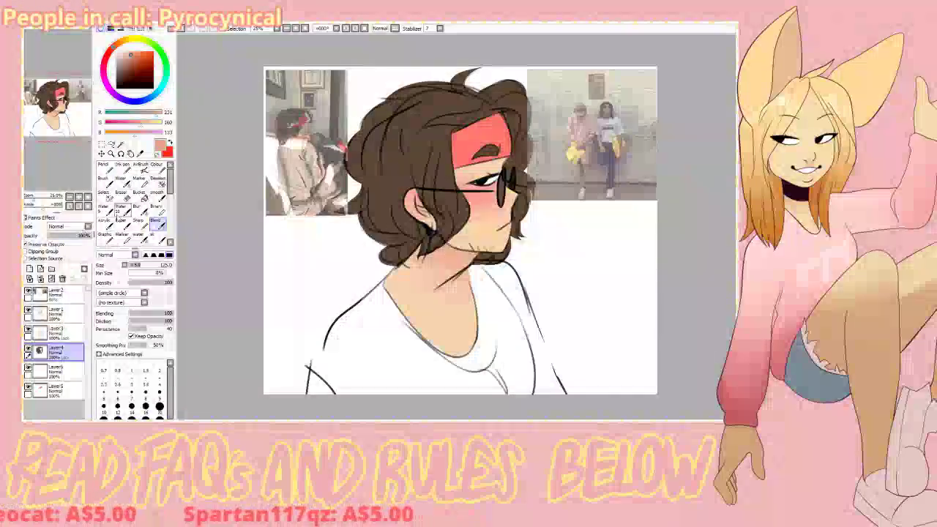
pyautogui.keyDown('alt'); pyautogui.click(431, 126); pyautogui.keyUp('alt')
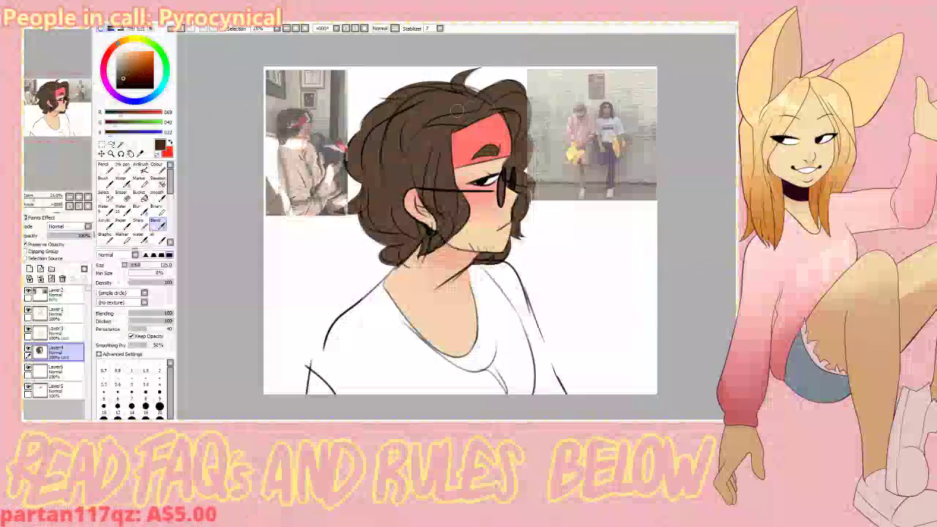
pyautogui.click(105, 181)
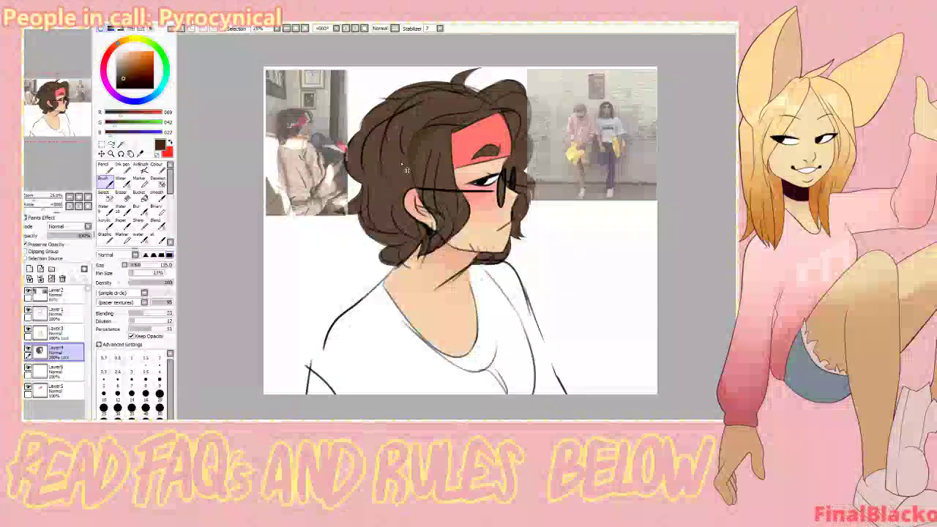
pyautogui.click(122, 74)
pyautogui.click(123, 76)
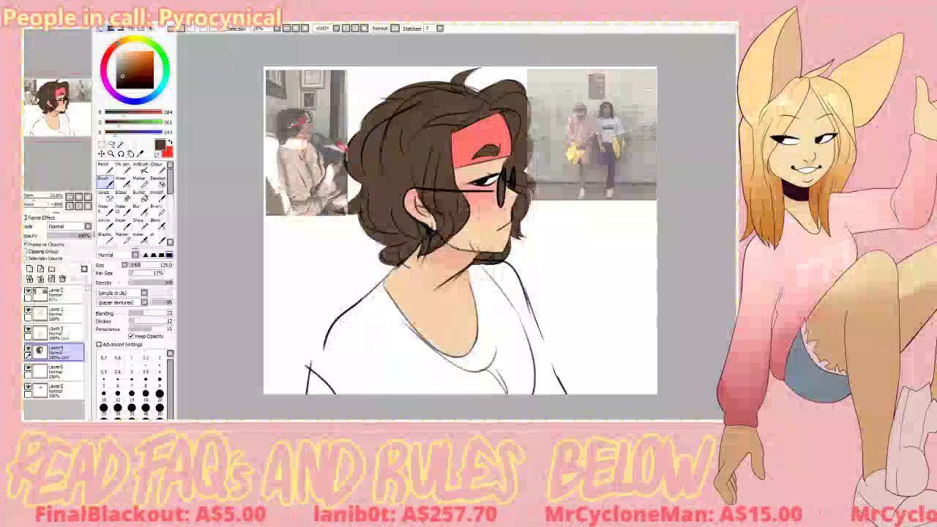
pyautogui.moveTo(126, 74); pyautogui.dragTo(118, 79)
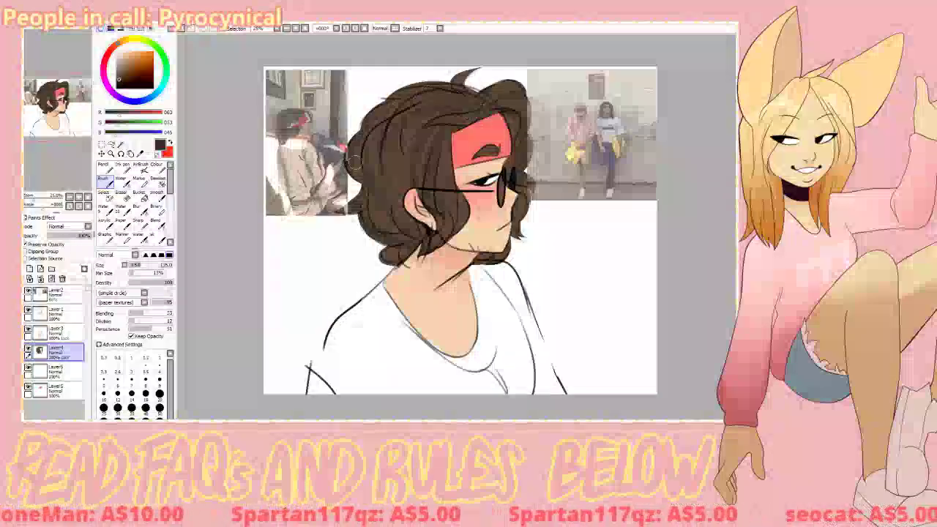
pyautogui.click(155, 220)
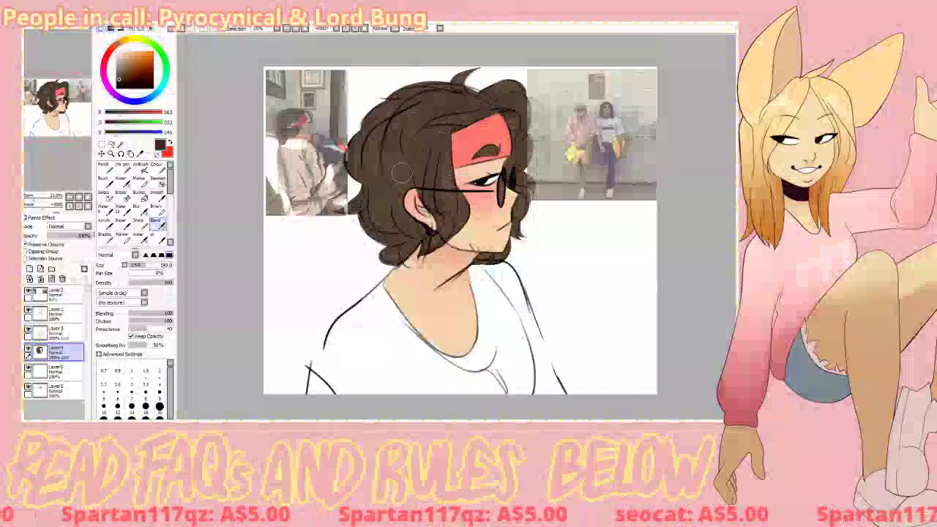
# - Try airbrushing a light tan highlight on the hair beside the headband and undo it
pyautogui.click(140, 168)
pyautogui.click(130, 53)
pyautogui.moveTo(445, 132); pyautogui.dragTo(426, 176)
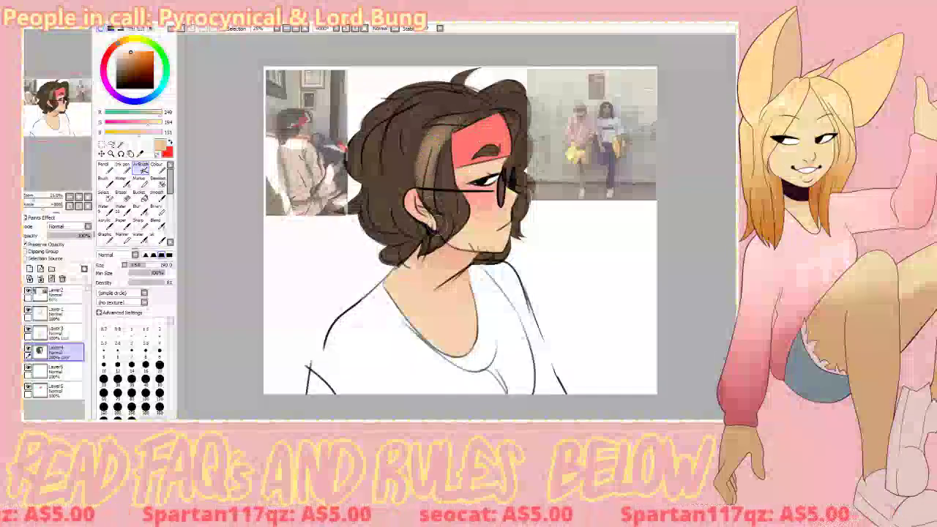
pyautogui.click(135, 38)
pyautogui.click(135, 51)
pyautogui.hotkey('ctrl', 'z')
pyautogui.moveTo(452, 119)
pyautogui.mouseDown()
pyautogui.moveTo(454, 149)
pyautogui.moveTo(417, 183)
pyautogui.mouseUp()
# - Choose a bright turquoise and airbrush streaks into the hair between the headband and the back of the head
pyautogui.click(164, 82)
pyautogui.click(146, 51)
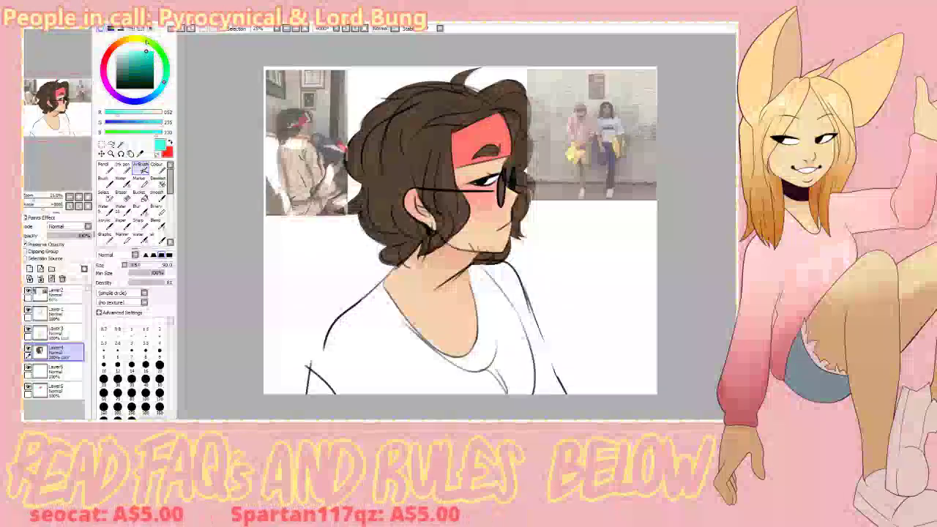
pyautogui.click(156, 265)
pyautogui.moveTo(437, 123); pyautogui.dragTo(416, 182)
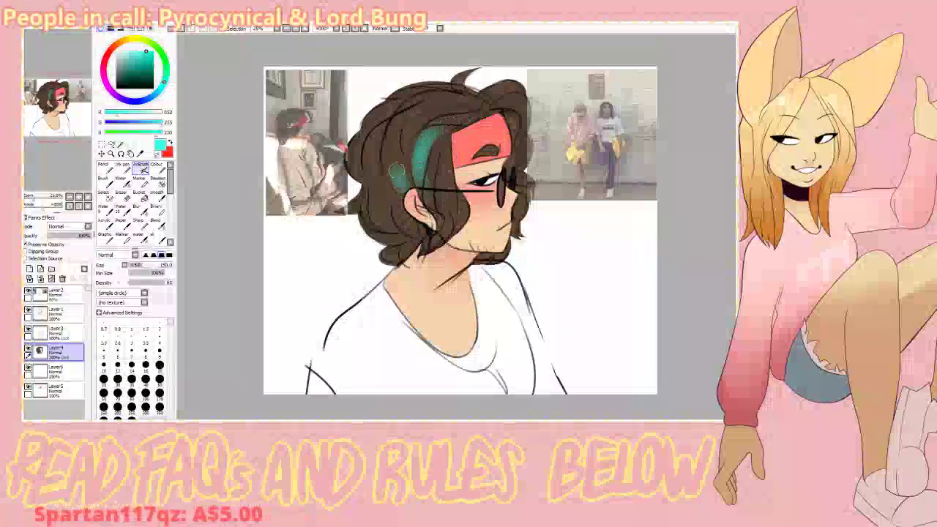
# - Blend the turquoise streaks into the brown hair behind the headband, using a brush size of 245
pyautogui.click(157, 224)
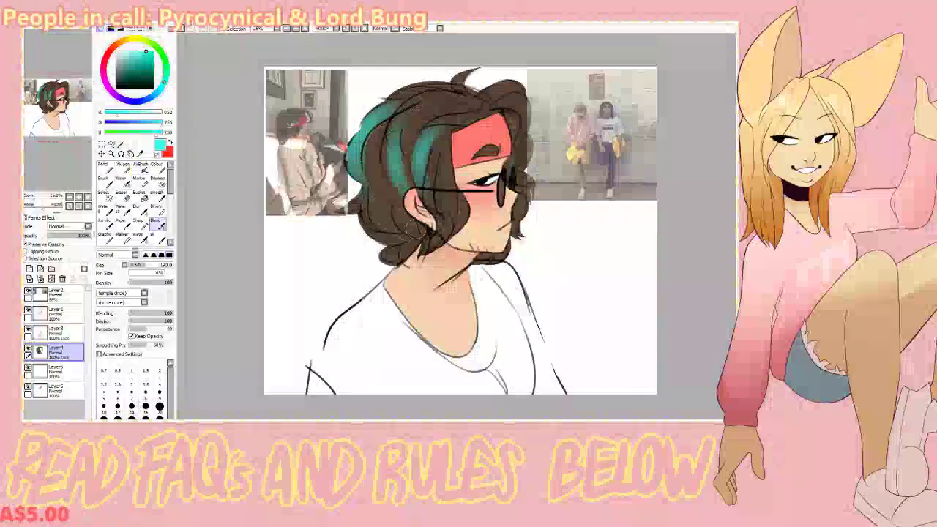
pyautogui.moveTo(388, 173); pyautogui.dragTo(395, 132)
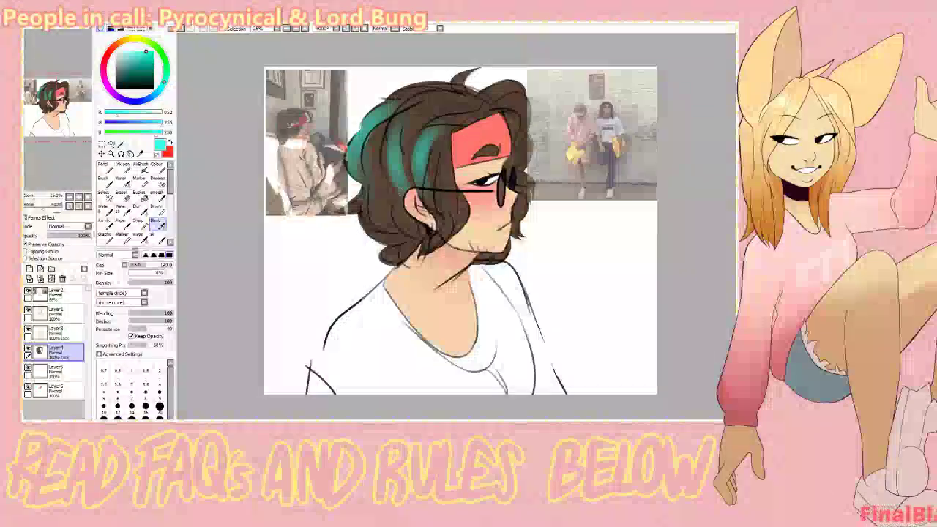
pyautogui.click(150, 265)
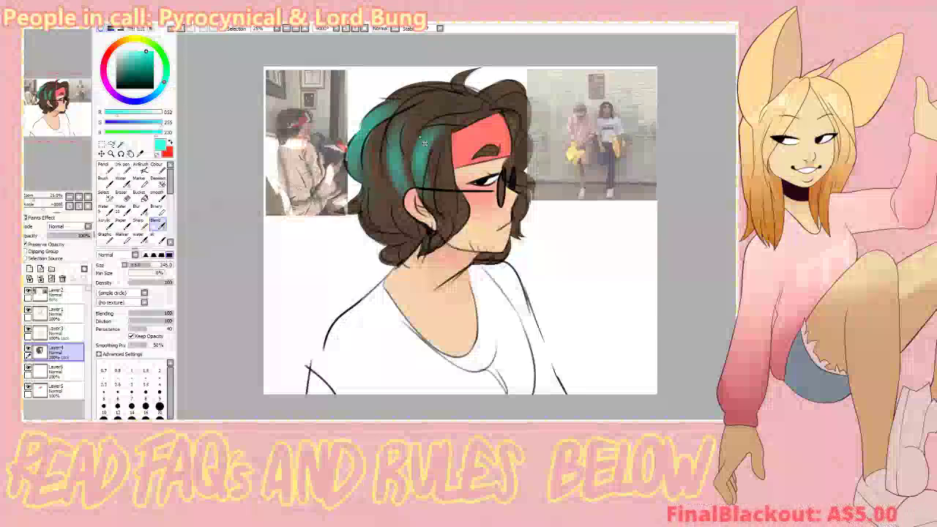
pyautogui.moveTo(393, 122)
pyautogui.mouseDown()
pyautogui.moveTo(381, 183)
pyautogui.moveTo(388, 122)
pyautogui.mouseUp()
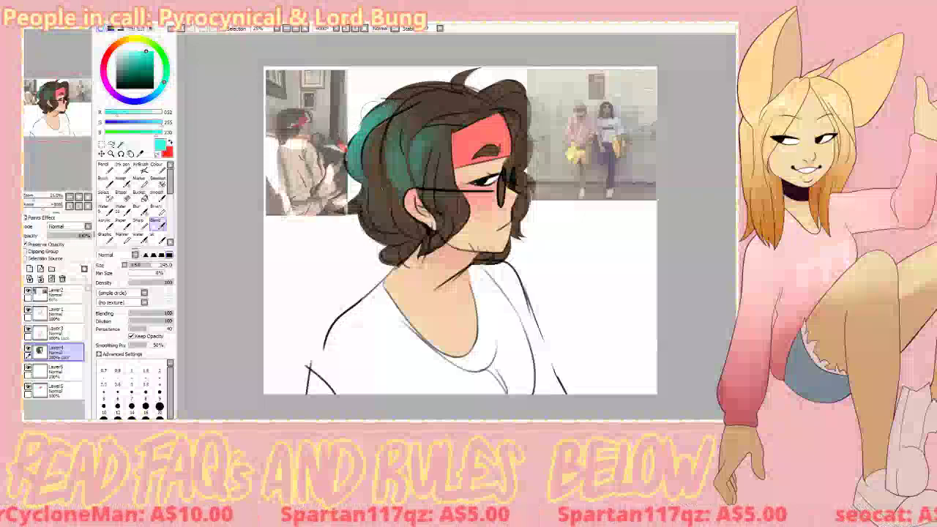
# - Airbrush turquoise onto the front curls above the headband and blend it into the brown hair
pyautogui.press('b')
pyautogui.moveTo(483, 99)
pyautogui.mouseDown()
pyautogui.moveTo(529, 68)
pyautogui.moveTo(459, 68)
pyautogui.moveTo(471, 89)
pyautogui.mouseUp()
pyautogui.click(157, 224)
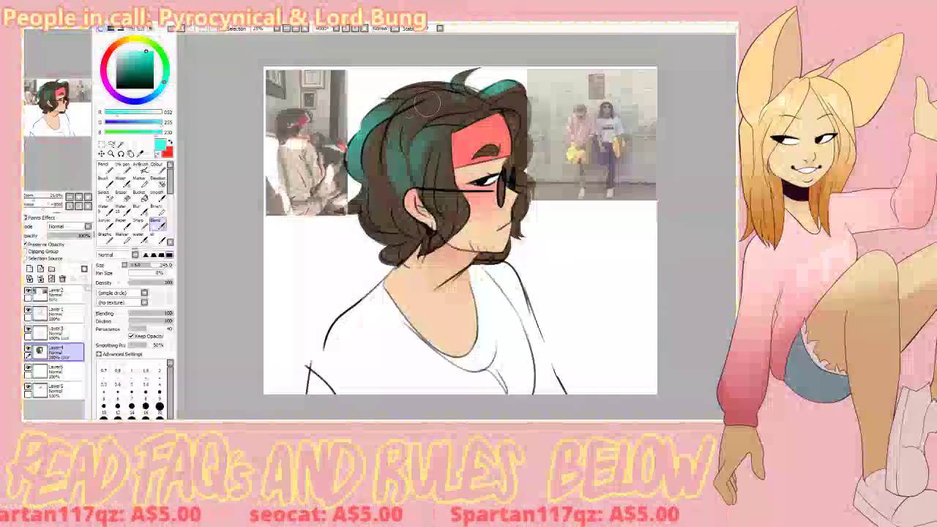
pyautogui.moveTo(468, 102); pyautogui.dragTo(472, 113)
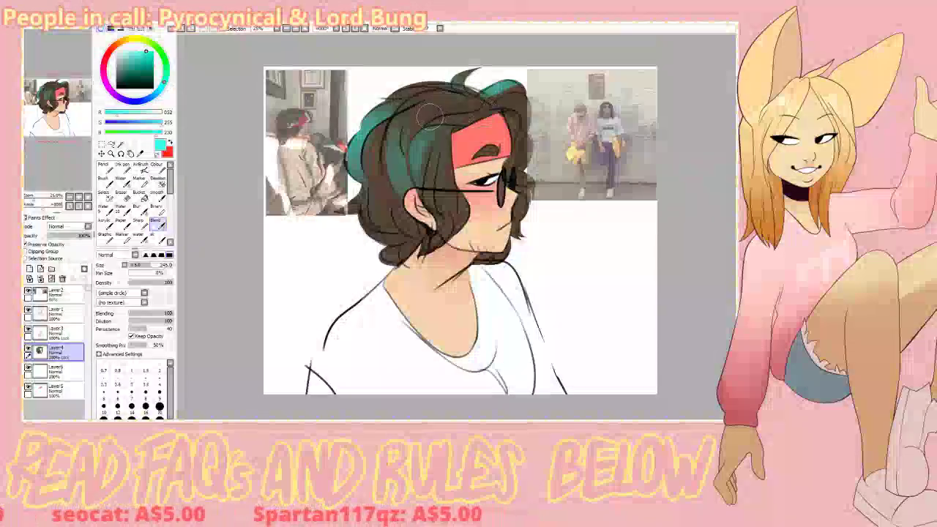
pyautogui.moveTo(521, 90)
pyautogui.mouseDown()
pyautogui.moveTo(491, 117)
pyautogui.moveTo(553, 82)
pyautogui.moveTo(516, 99)
pyautogui.mouseUp()
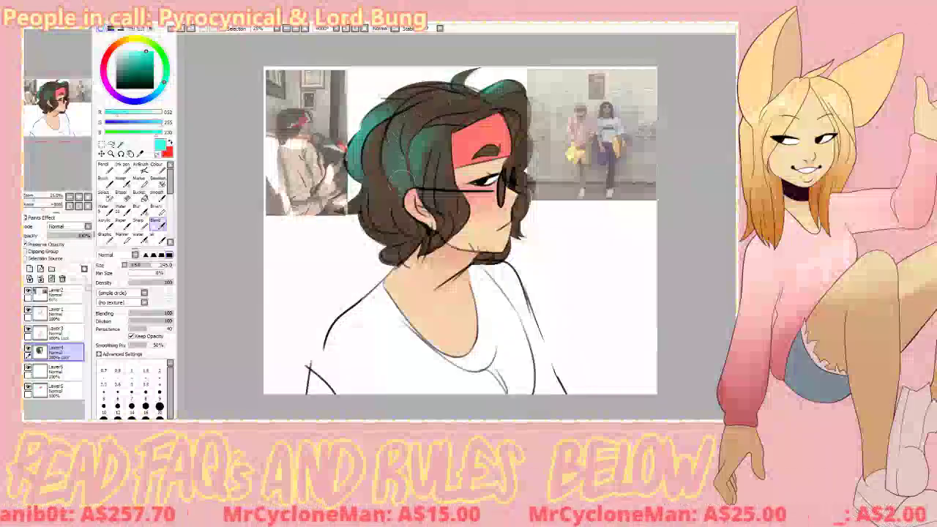
# - Sample the hair's dark brown, airbrush it over the turquoise beside the headband at density 100 and blend it
pyautogui.keyDown('alt'); pyautogui.click(450, 110); pyautogui.keyUp('alt')
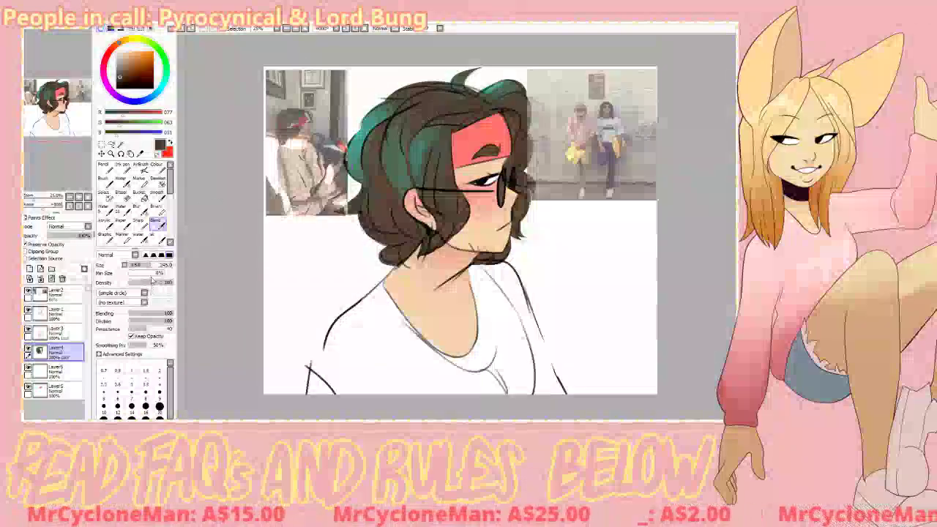
pyautogui.click(140, 165)
pyautogui.moveTo(418, 173); pyautogui.dragTo(416, 117)
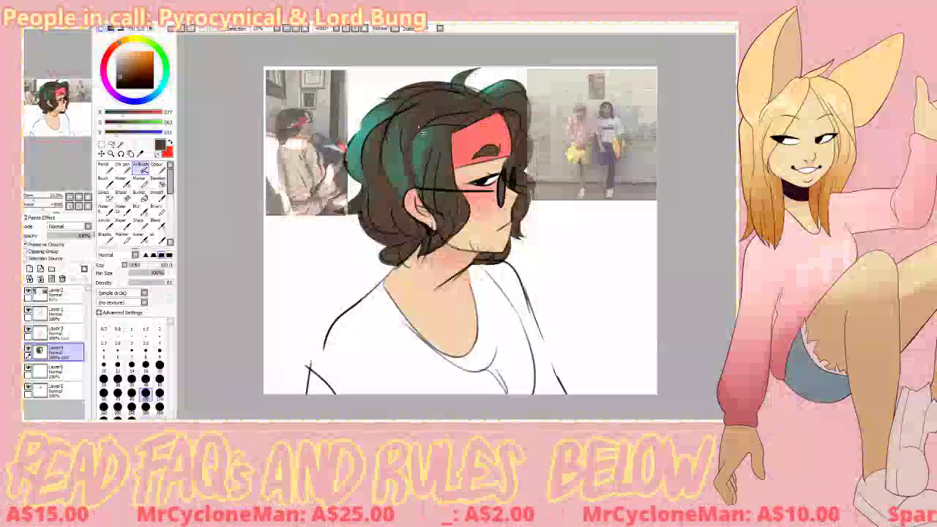
pyautogui.moveTo(166, 282); pyautogui.dragTo(192, 280)
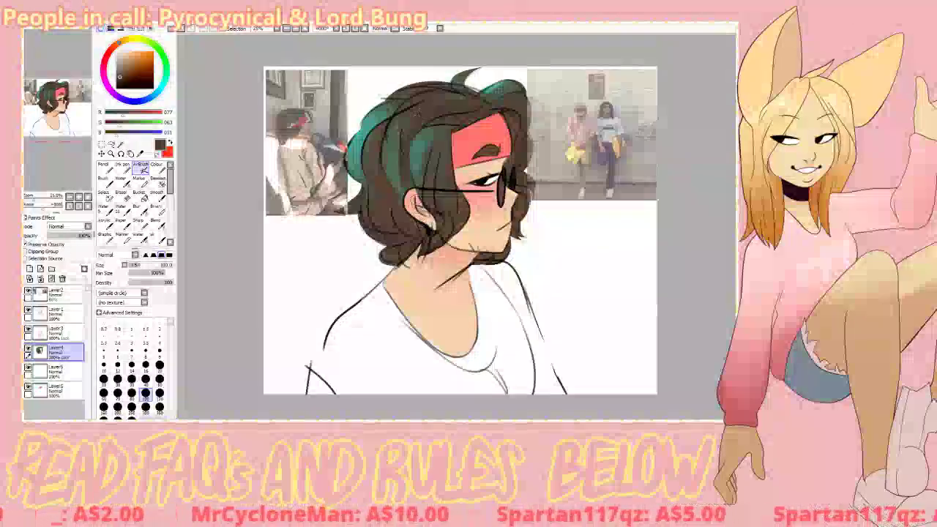
pyautogui.click(158, 225)
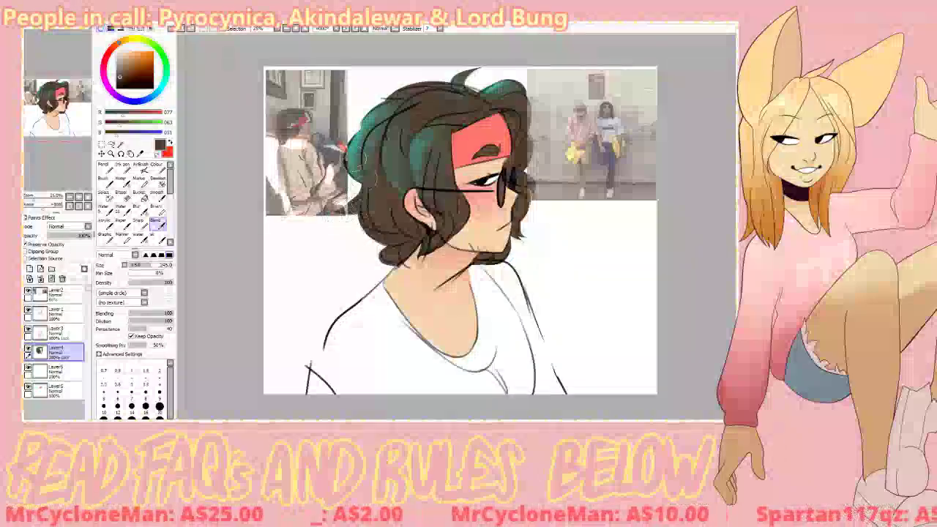
# - Sample the teal at the back of the head and airbrush it onto the rear curls
pyautogui.press('v')
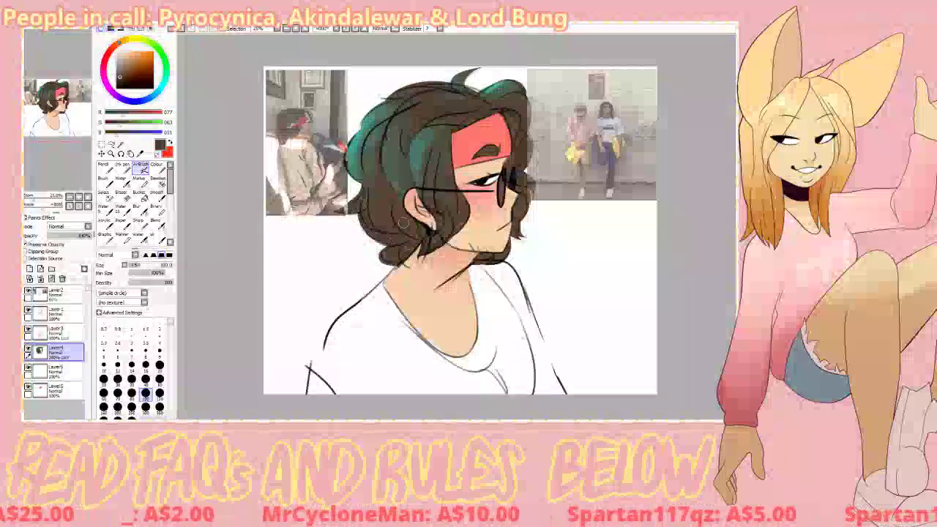
pyautogui.rightClick(360, 157)
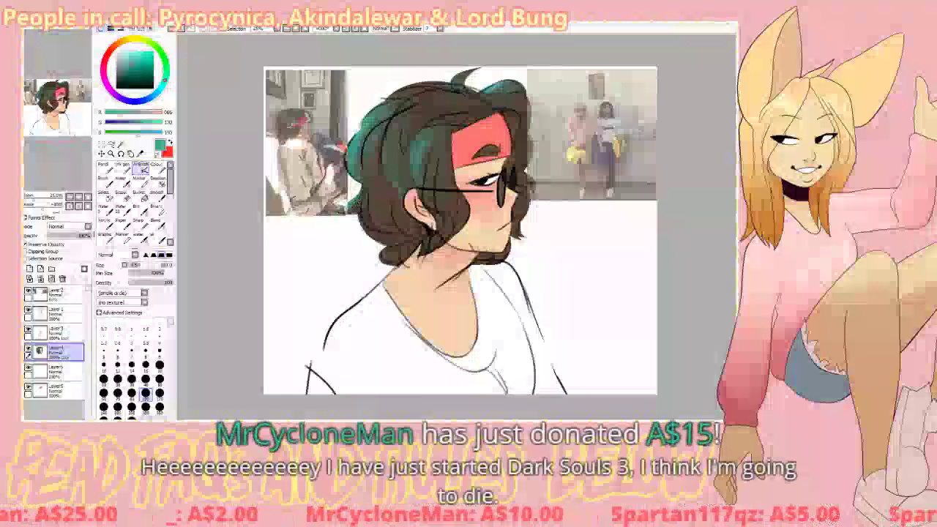
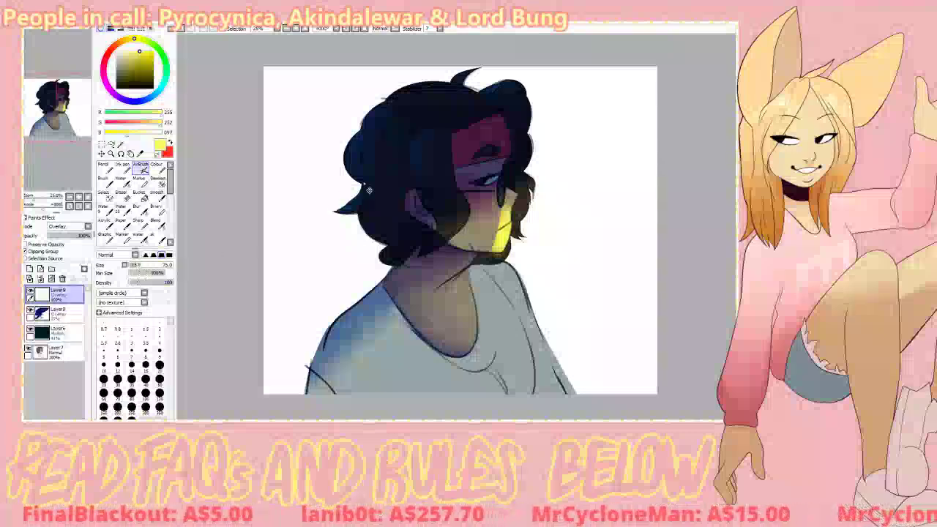
# - Redo the yellow rim light on the Overlay layer, airbrushing it along the face's edge from the nose to the jaw
pyautogui.hotkey('ctrl', 'z')
pyautogui.moveTo(508, 214); pyautogui.dragTo(502, 248)
pyautogui.hotkey('ctrl', 'z')
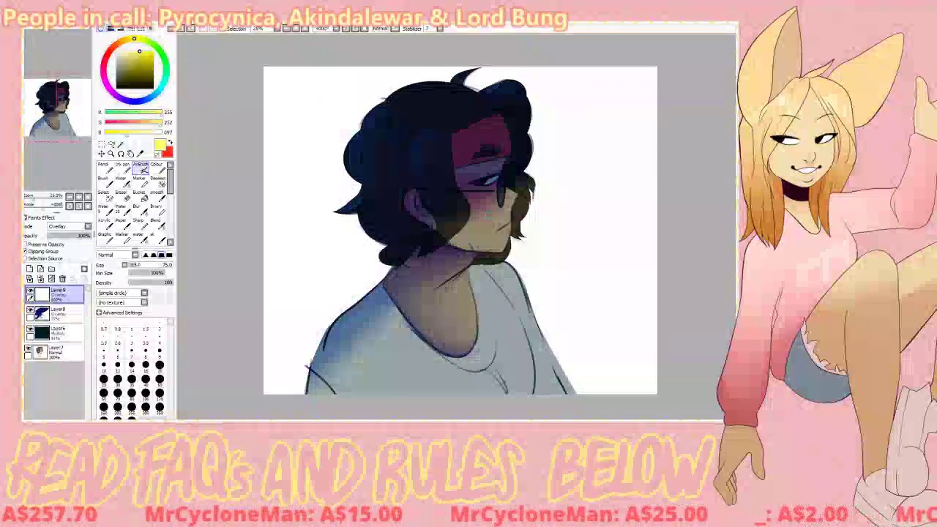
pyautogui.moveTo(514, 194); pyautogui.dragTo(508, 209)
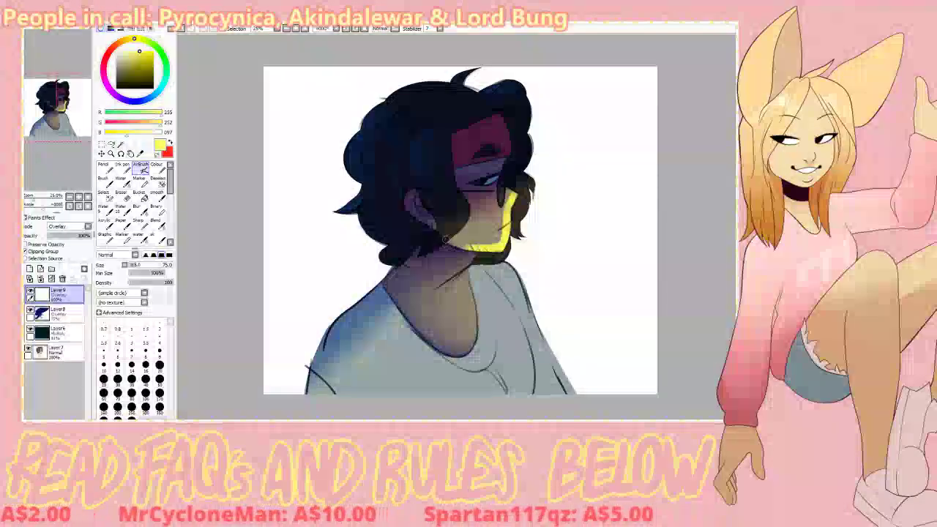
# - Airbrush yellow rim light along the neck, the shirt collar, the front fold and the outer shoulder edge
pyautogui.moveTo(473, 259)
pyautogui.mouseDown()
pyautogui.moveTo(422, 313)
pyautogui.moveTo(470, 298)
pyautogui.moveTo(474, 353)
pyautogui.moveTo(474, 289)
pyautogui.moveTo(467, 352)
pyautogui.moveTo(491, 350)
pyautogui.moveTo(496, 318)
pyautogui.moveTo(490, 313)
pyautogui.moveTo(466, 361)
pyautogui.mouseUp()
pyautogui.hotkey('ctrl', 'z')
pyautogui.hotkey('ctrl', 'z')
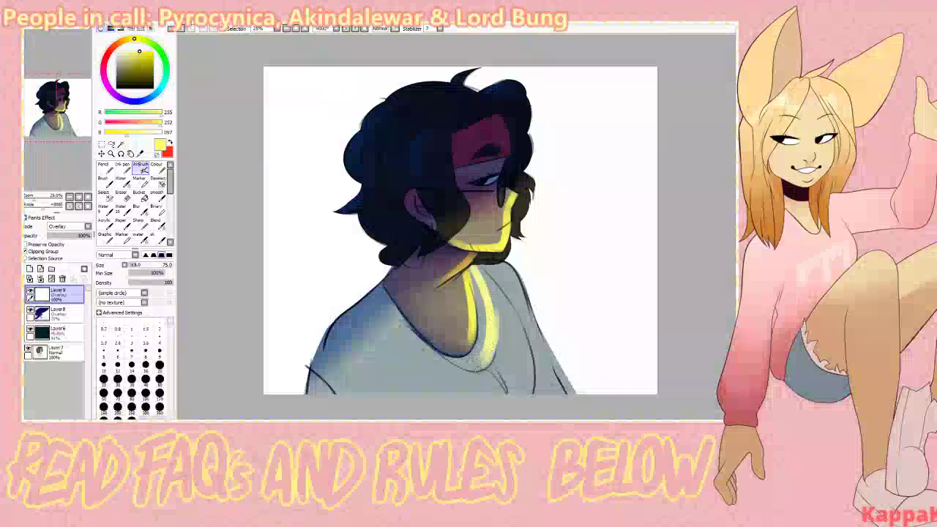
pyautogui.moveTo(489, 293); pyautogui.dragTo(485, 365)
pyautogui.moveTo(481, 272); pyautogui.dragTo(531, 393)
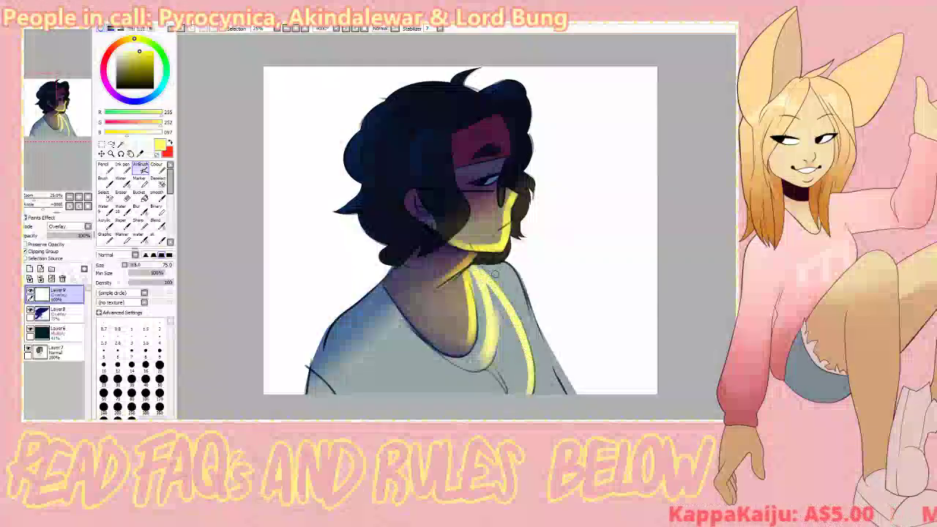
pyautogui.moveTo(538, 293); pyautogui.dragTo(569, 396)
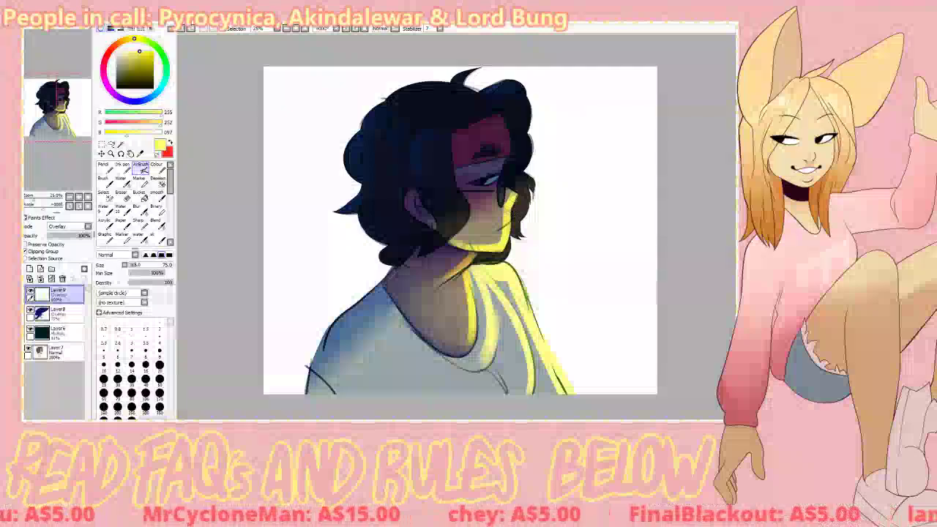
# - Airbrush a patch of yellow light onto the cheek just below the glasses
pyautogui.moveTo(489, 194); pyautogui.dragTo(484, 213)
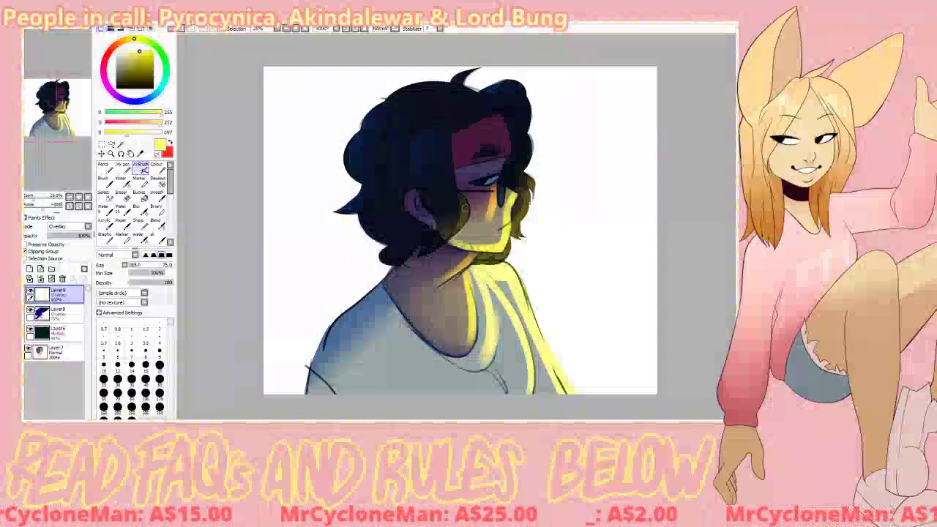
# - Soften the patch of yellow light on the cheek below the glasses with the Blend tool at size 245
pyautogui.moveTo(467, 207)
pyautogui.mouseDown()
pyautogui.moveTo(423, 255)
pyautogui.moveTo(461, 201)
pyautogui.moveTo(399, 273)
pyautogui.mouseUp()
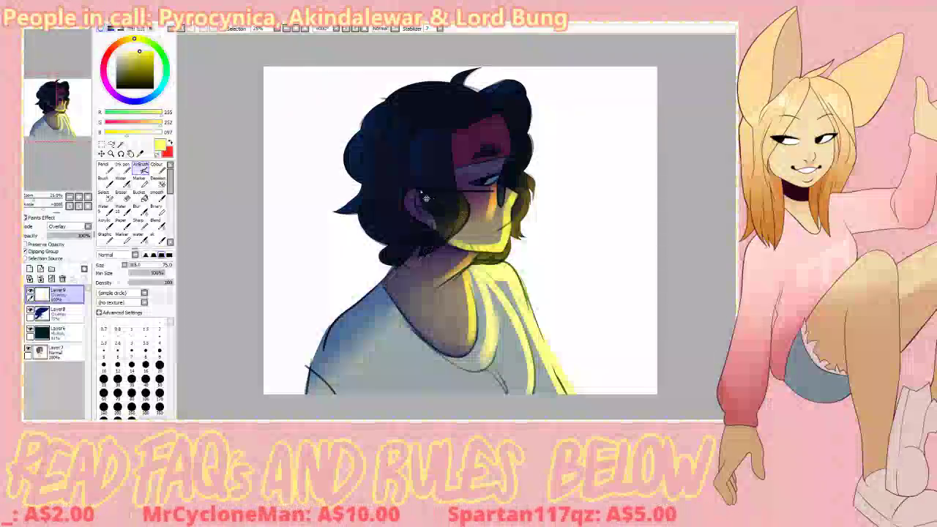
pyautogui.moveTo(435, 152); pyautogui.dragTo(440, 209)
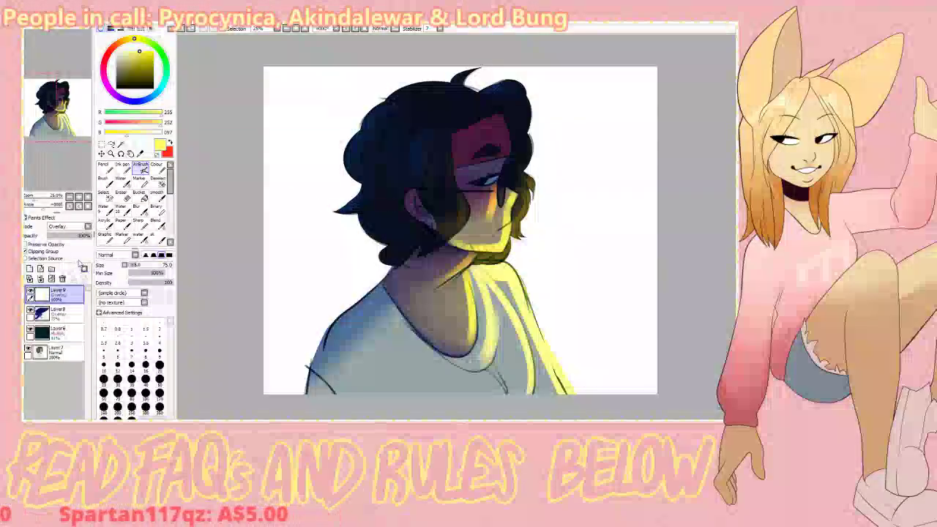
pyautogui.click(156, 224)
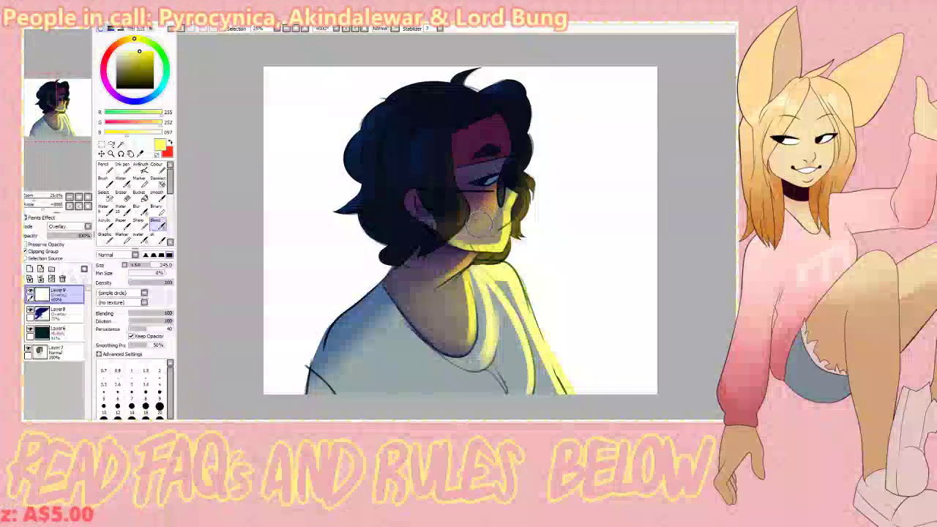
pyautogui.moveTo(484, 206); pyautogui.dragTo(484, 234)
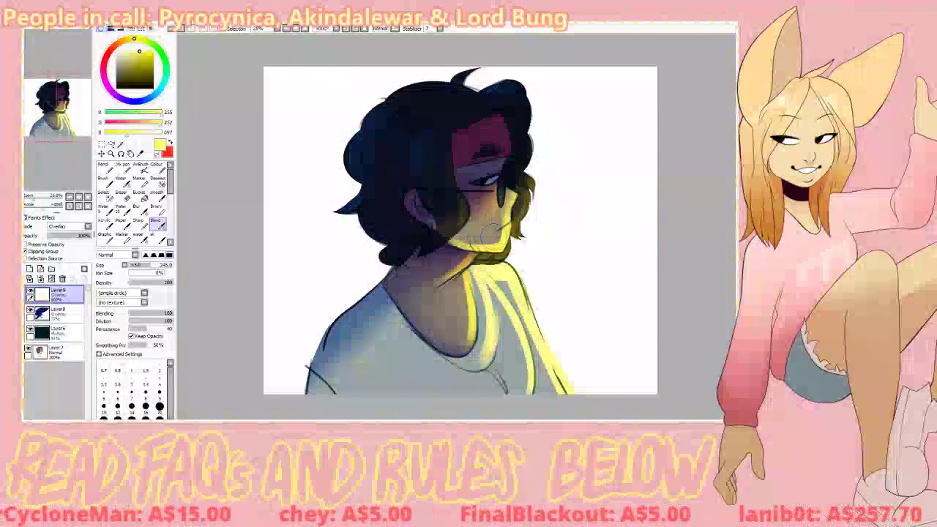
# - Lower the yellow light layer's opacity to 57% and merge the blue Overlay and Multiply layers into the base layer
pyautogui.moveTo(87, 235)
pyautogui.mouseDown()
pyautogui.moveTo(72, 235)
pyautogui.moveTo(82, 237)
pyautogui.mouseUp()
pyautogui.click(62, 315)
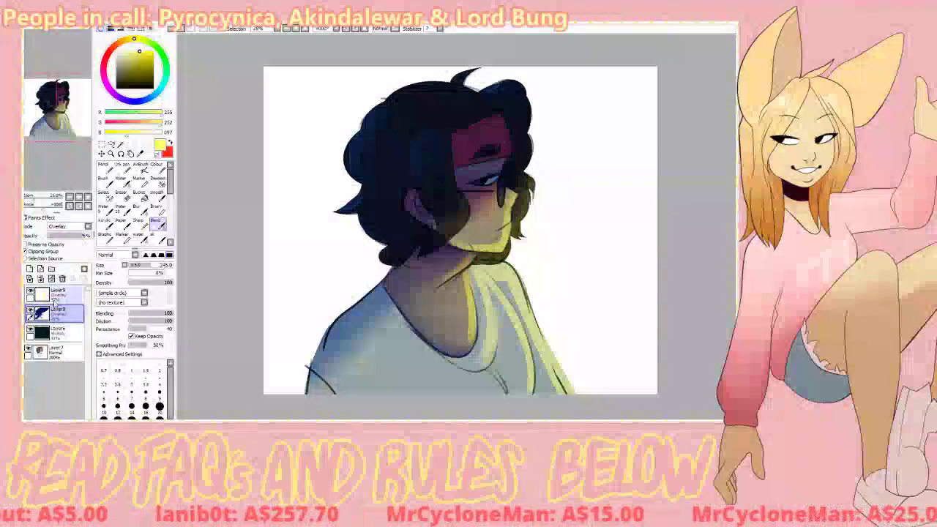
pyautogui.click(40, 279)
pyautogui.hotkey('ctrl', 'z')
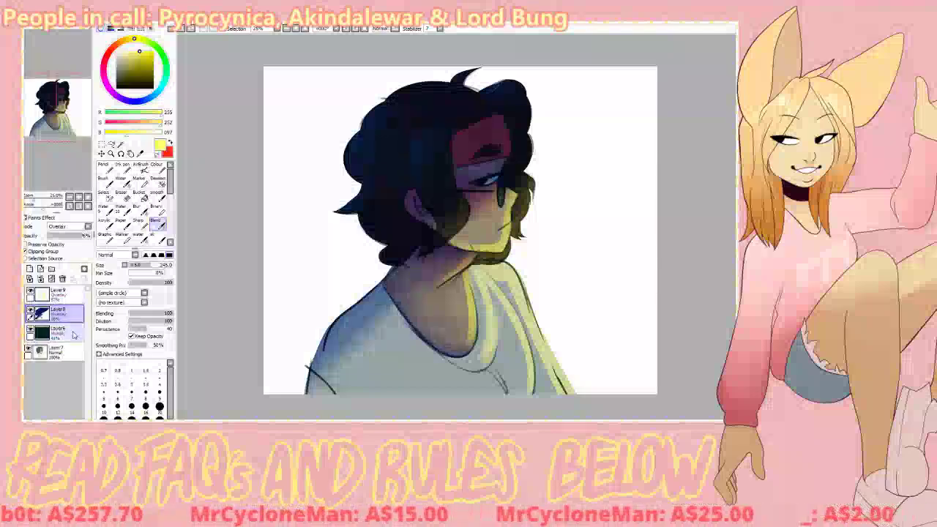
pyautogui.click(57, 333)
pyautogui.click(41, 279)
pyautogui.click(58, 314)
pyautogui.click(52, 279)
# - Set the yellow light layer's blending mode to Overlay and merge it into the base layer
pyautogui.click(59, 293)
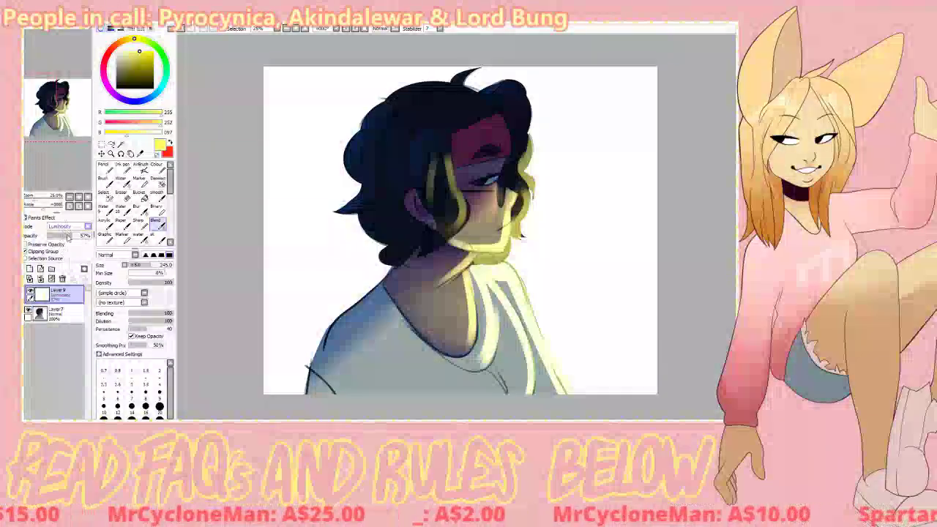
pyautogui.click(70, 226)
pyautogui.click(64, 265)
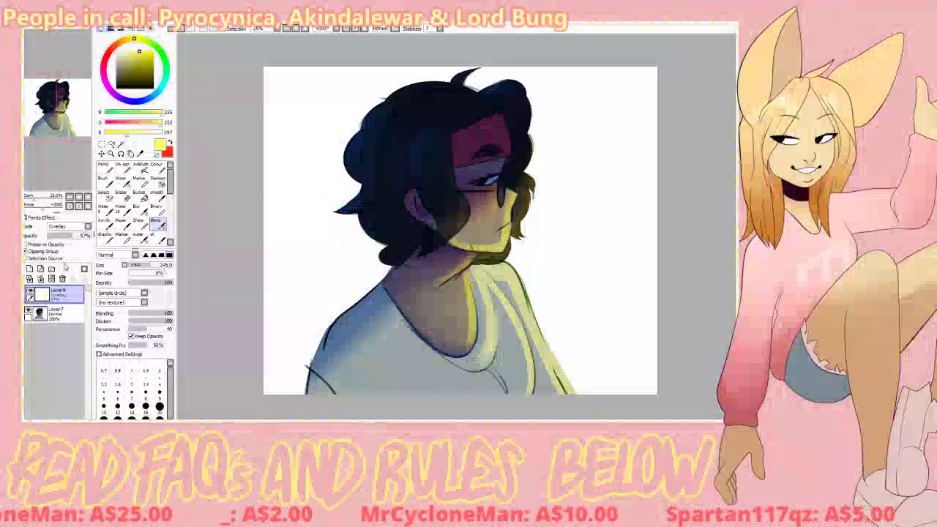
pyautogui.click(51, 278)
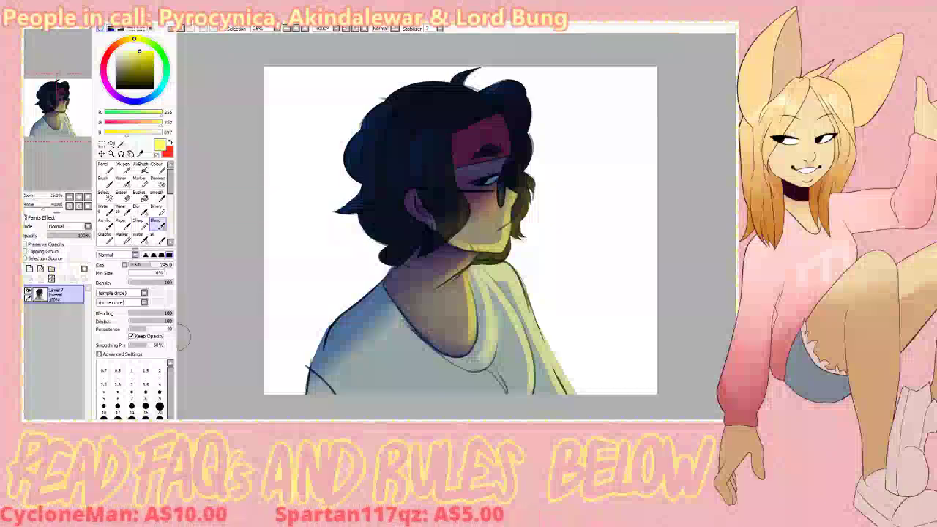
# - Nudge the flattened bust slightly to the right and close the drawing
pyautogui.moveTo(296, 386); pyautogui.dragTo(300, 386)
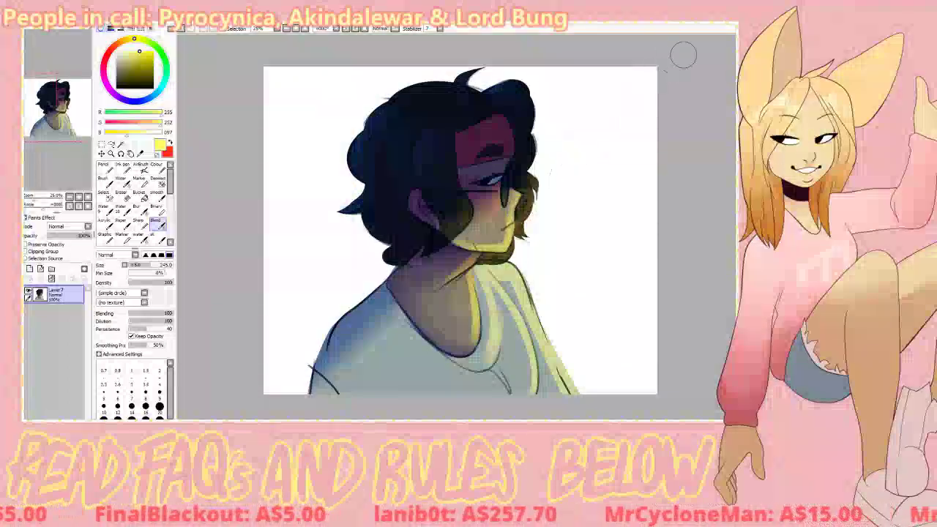
pyautogui.click(729, 24)
pyautogui.click(447, 250)
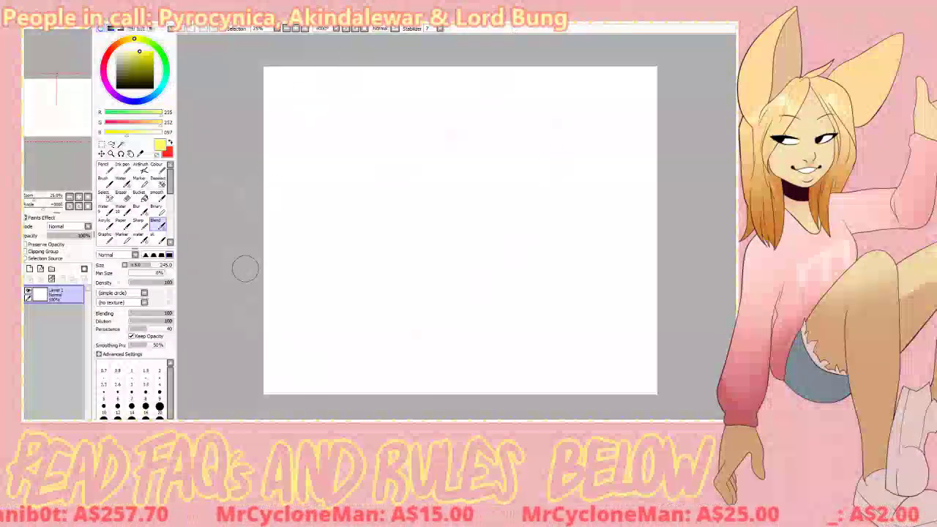
# - Set up the Pencil at size 65 in black, trying it with a few strokes on the blank canvas
pyautogui.click(105, 168)
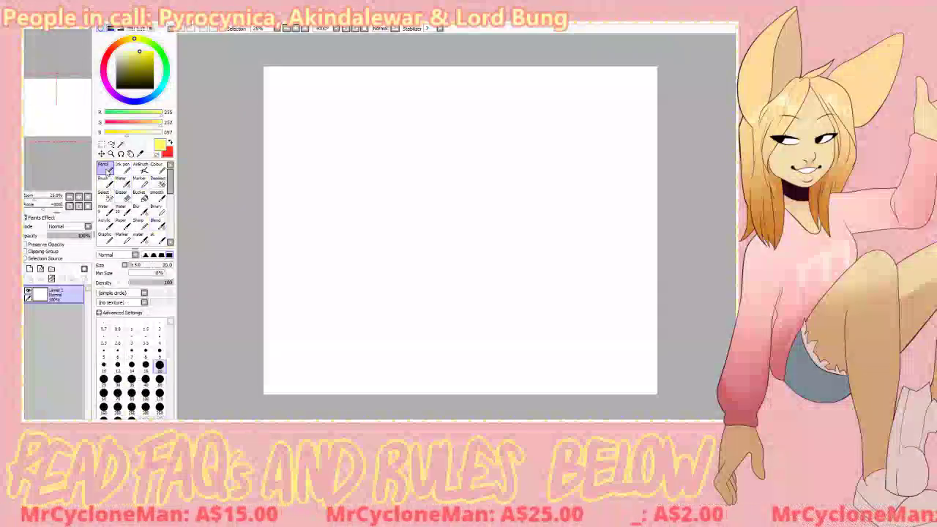
pyautogui.click(137, 268)
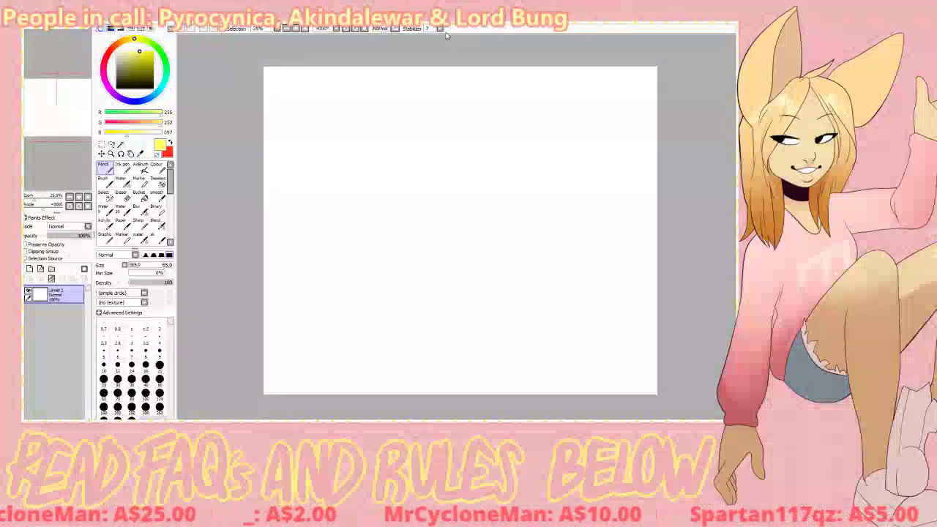
pyautogui.moveTo(492, 109); pyautogui.dragTo(383, 266)
pyautogui.hotkey('ctrl', 'z')
pyautogui.click(154, 89)
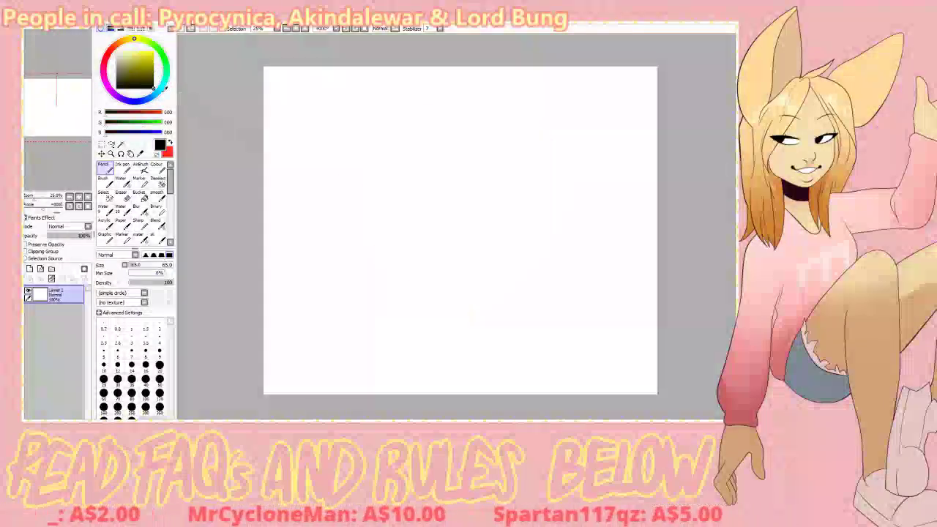
pyautogui.moveTo(452, 111); pyautogui.dragTo(485, 124)
pyautogui.hotkey('ctrl', 'z')
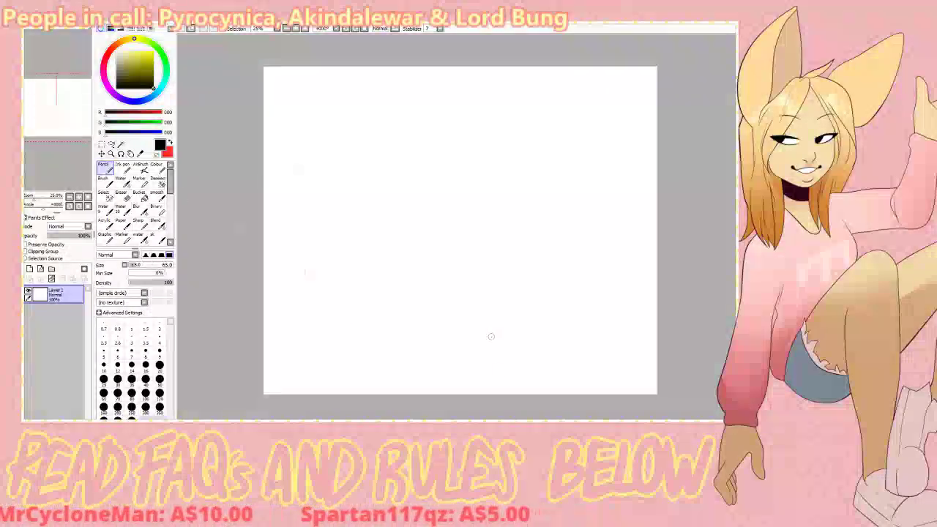
pyautogui.moveTo(401, 125); pyautogui.dragTo(491, 204)
pyautogui.hotkey('ctrl', 'z')
# - Try thick Pencil strokes at size 120 on the blank canvas with a short arc and an open oval
pyautogui.click(139, 265)
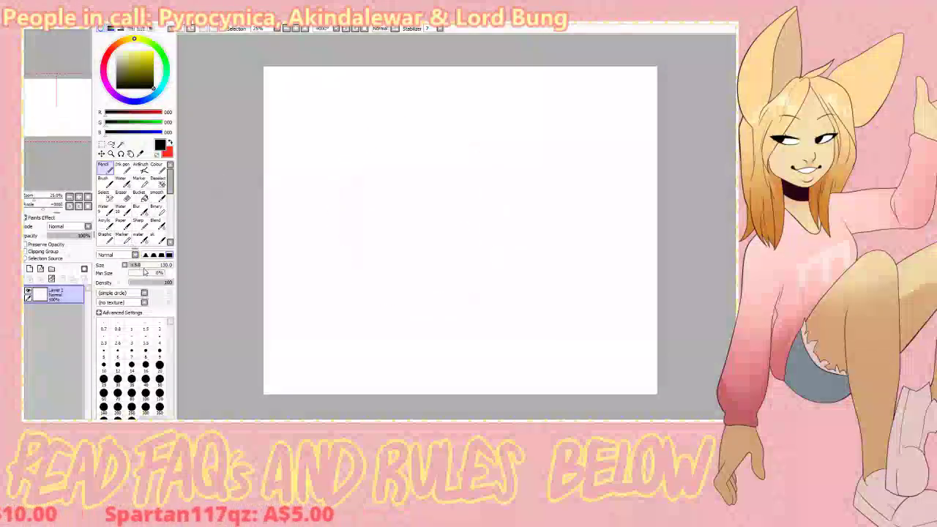
pyautogui.moveTo(434, 75); pyautogui.dragTo(361, 161)
pyautogui.moveTo(468, 180)
pyautogui.mouseDown()
pyautogui.moveTo(576, 234)
pyautogui.moveTo(397, 192)
pyautogui.mouseUp()
pyautogui.moveTo(498, 226); pyautogui.dragTo(449, 303)
pyautogui.moveTo(387, 276)
pyautogui.mouseDown()
pyautogui.moveTo(389, 224)
pyautogui.moveTo(494, 219)
pyautogui.mouseUp()
pyautogui.hotkey('ctrl', 'z')
pyautogui.hotkey('ctrl', 'z')
pyautogui.click(132, 265)
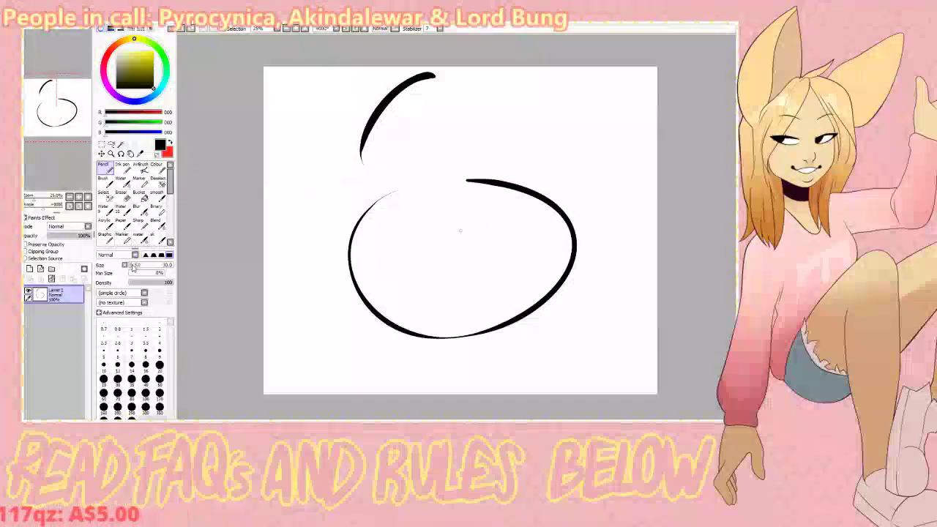
pyautogui.hotkey('ctrl', 'z')
pyautogui.hotkey('ctrl', 'z')
# - Try thin, winding Pencil strokes at size 35 across the blank canvas
pyautogui.moveTo(416, 90); pyautogui.dragTo(365, 256)
pyautogui.moveTo(334, 226); pyautogui.dragTo(340, 163)
pyautogui.hotkey('ctrl', 'z')
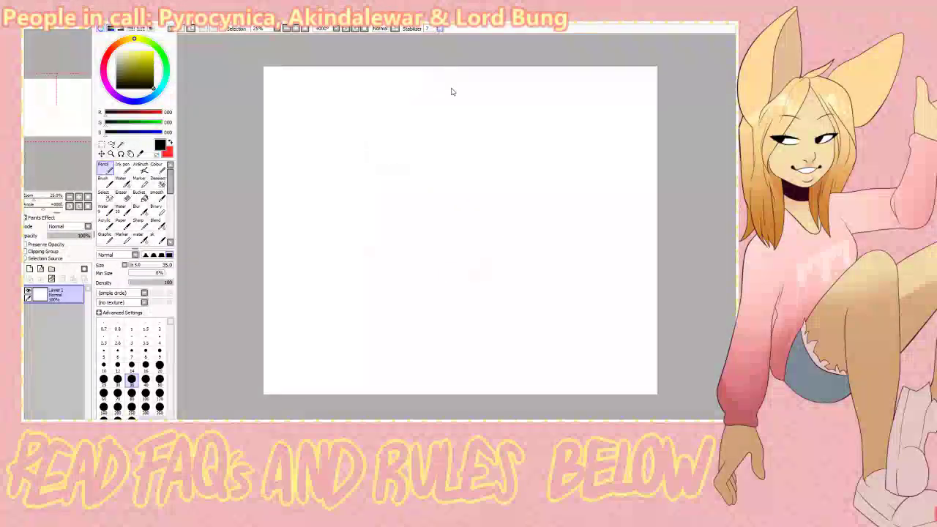
pyautogui.moveTo(439, 115); pyautogui.dragTo(428, 119)
pyautogui.hotkey('ctrl', 'z')
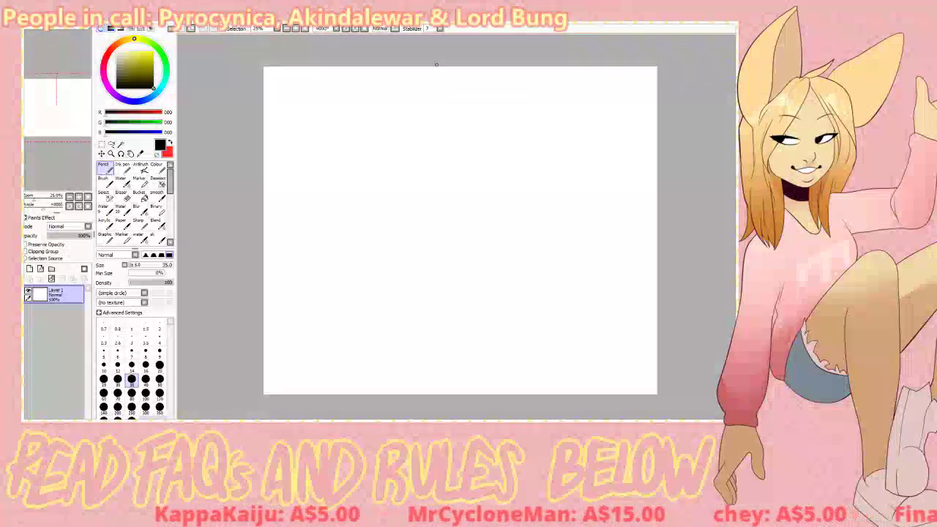
pyautogui.moveTo(385, 93)
pyautogui.mouseDown()
pyautogui.moveTo(433, 168)
pyautogui.moveTo(601, 227)
pyautogui.moveTo(337, 300)
pyautogui.moveTo(479, 318)
pyautogui.mouseUp()
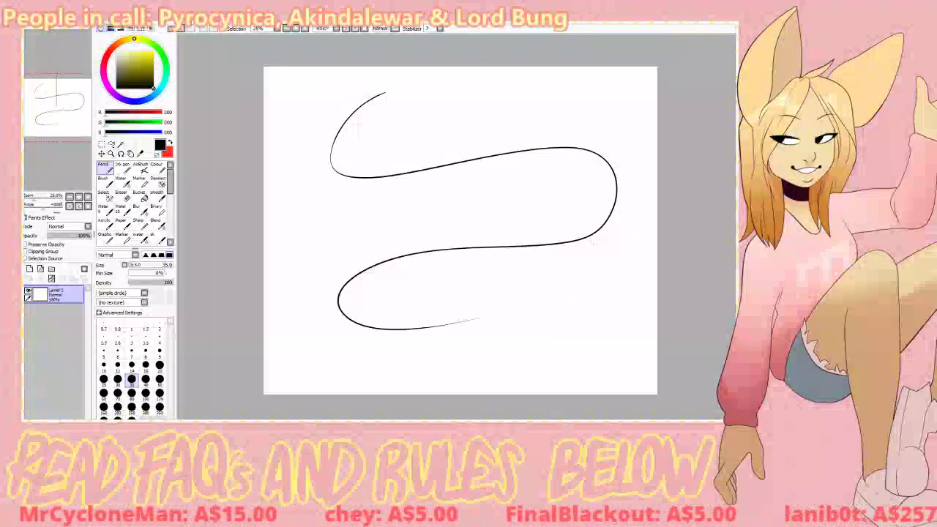
pyautogui.hotkey('ctrl', 'z')
# - Add three layers above the base layer, set the top one to Shade mode and try a stroke
pyautogui.click(30, 269)
pyautogui.click(30, 269)
pyautogui.click(30, 269)
pyautogui.click(67, 226)
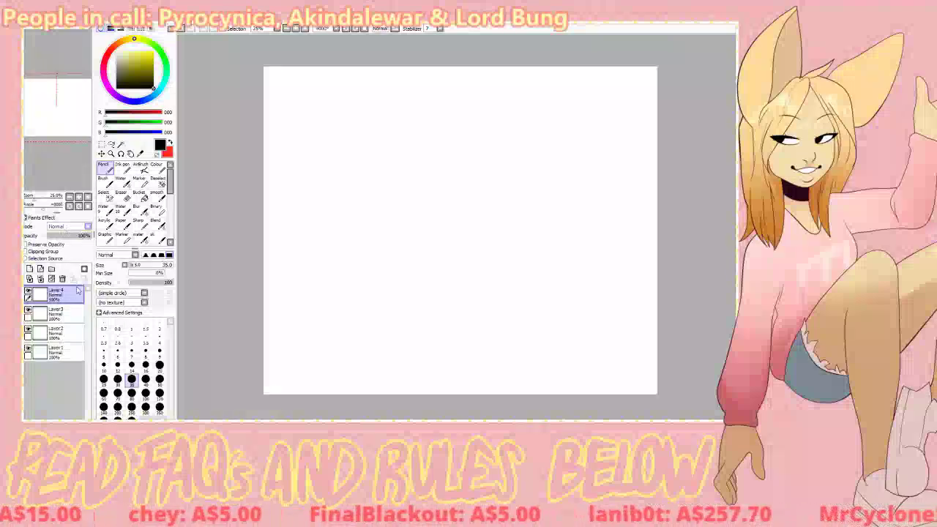
pyautogui.click(106, 262)
pyautogui.moveTo(304, 189)
pyautogui.mouseDown()
pyautogui.moveTo(312, 180)
pyautogui.moveTo(429, 251)
pyautogui.mouseUp()
pyautogui.hotkey('ctrl', 'z')
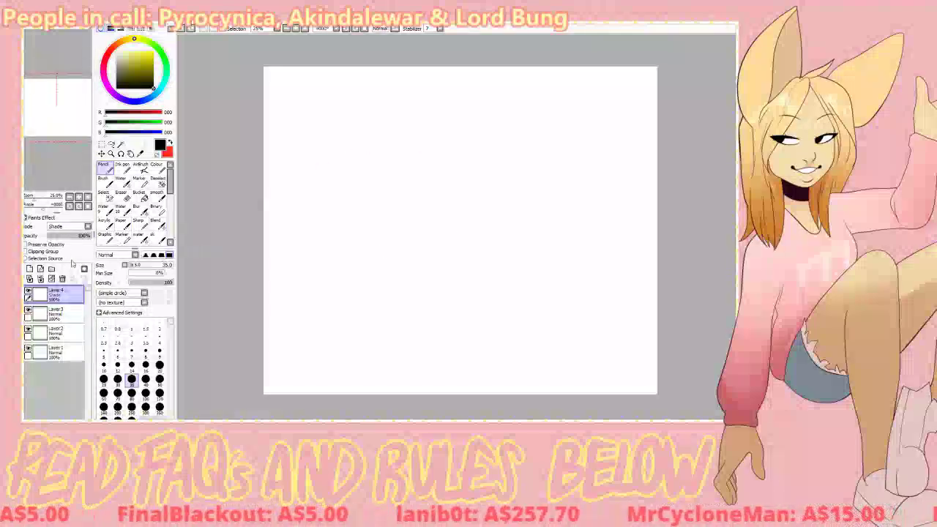
# - Remove the three extra layers so that only the base layer remains
pyautogui.click(62, 279)
pyautogui.click(62, 279)
pyautogui.click(62, 279)
pyautogui.hotkey('ctrl', 'y')
pyautogui.hotkey('ctrl', 'y')
pyautogui.hotkey('ctrl', 'y')
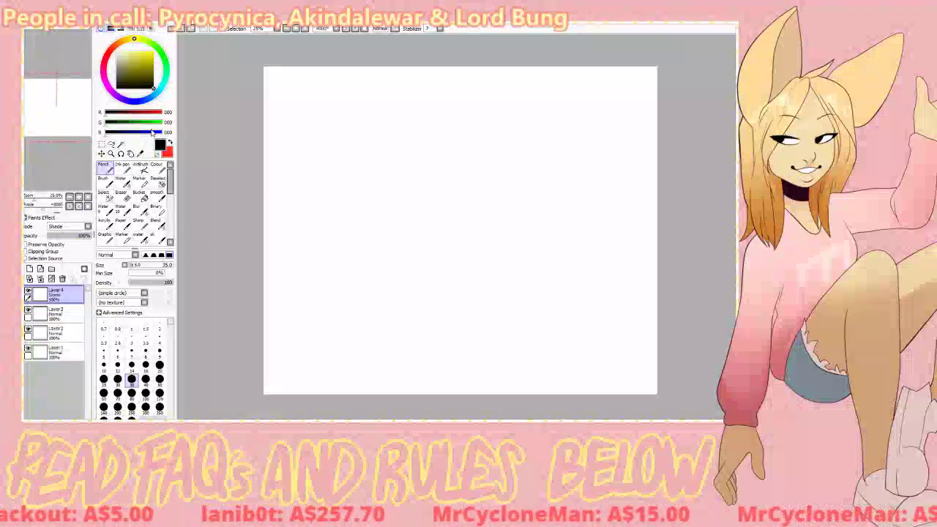
pyautogui.hotkey('ctrl', 'z')
pyautogui.hotkey('ctrl', 'z')
pyautogui.hotkey('ctrl', 'z')
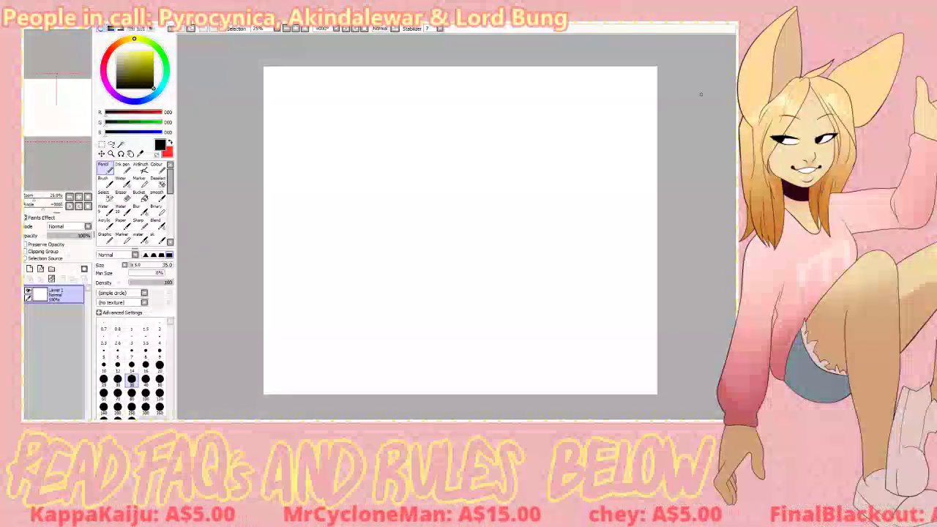
# - Try the Graphic brush at size 170 and a textured Round Flat brush at size 20 on the blank canvas
pyautogui.moveTo(429, 151)
pyautogui.mouseDown()
pyautogui.moveTo(574, 240)
pyautogui.moveTo(415, 159)
pyautogui.mouseUp()
pyautogui.hotkey('ctrl', 'z')
pyautogui.click(105, 239)
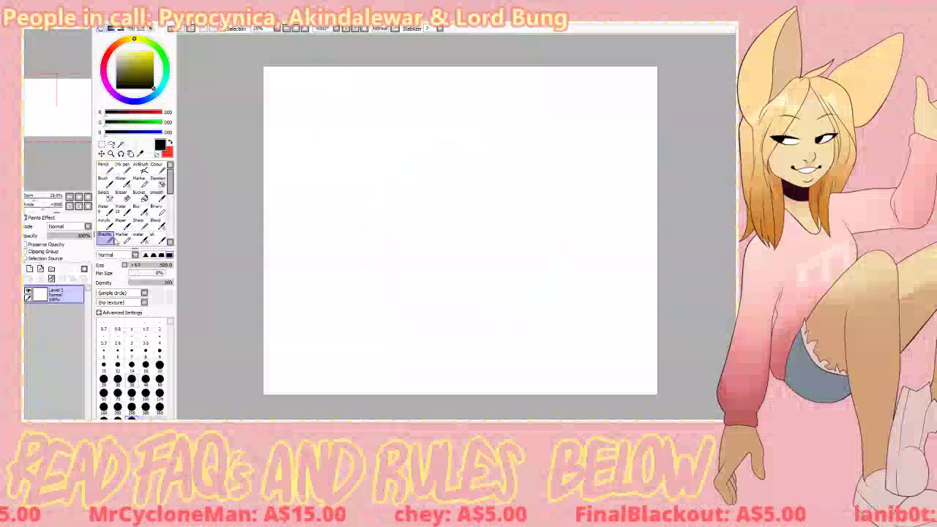
pyautogui.moveTo(456, 116)
pyautogui.mouseDown()
pyautogui.moveTo(340, 266)
pyautogui.moveTo(454, 114)
pyautogui.mouseUp()
pyautogui.hotkey('ctrl', 'z')
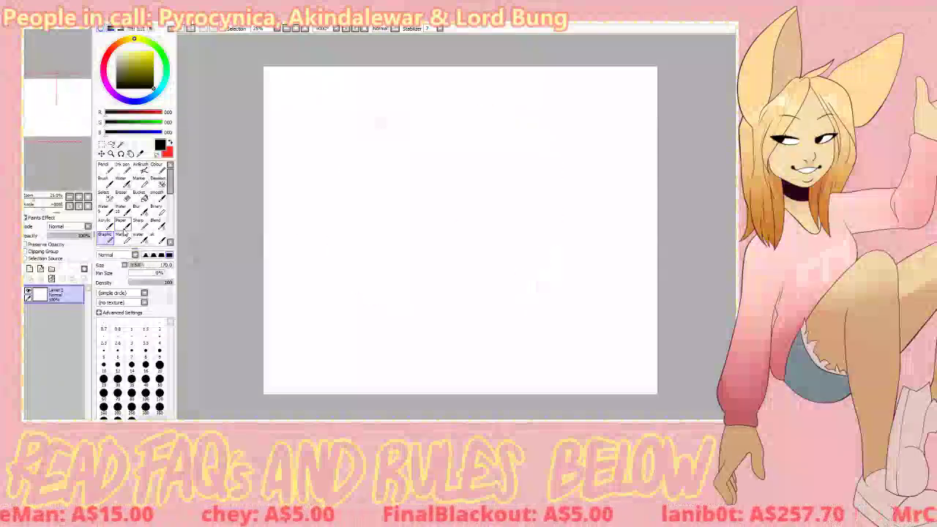
pyautogui.click(120, 220)
pyautogui.click(157, 237)
pyautogui.click(159, 396)
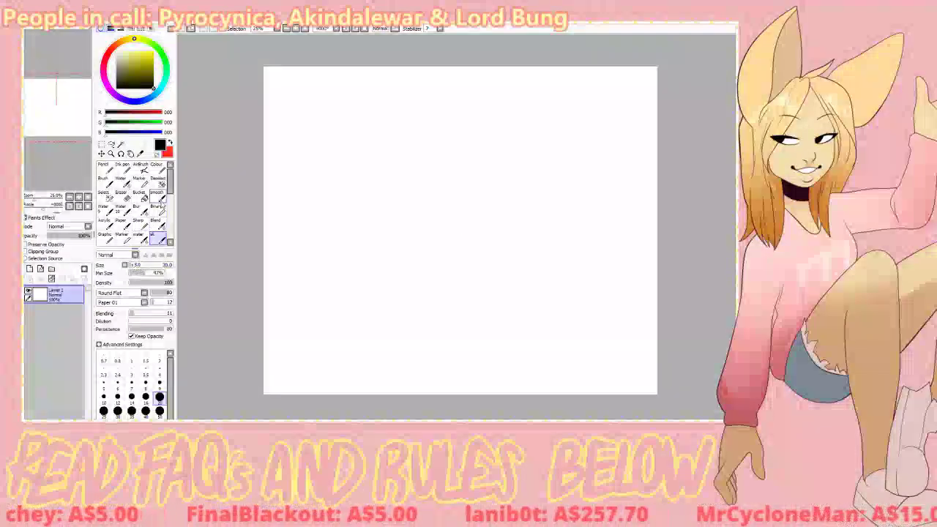
# - Draw a large black circle in the middle of the canvas with the Airbrush at size 30
pyautogui.click(156, 210)
pyautogui.click(141, 167)
pyautogui.click(139, 265)
pyautogui.moveTo(508, 98); pyautogui.dragTo(426, 116)
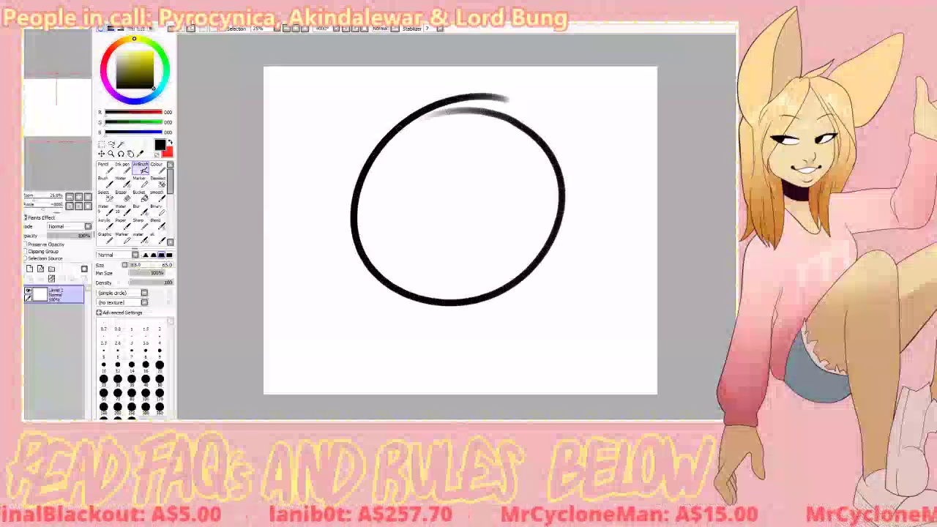
pyautogui.click(117, 378)
pyautogui.hotkey('ctrl', 'z')
pyautogui.moveTo(489, 93)
pyautogui.mouseDown()
pyautogui.moveTo(569, 201)
pyautogui.moveTo(468, 95)
pyautogui.mouseUp()
pyautogui.hotkey('ctrl', 'z')
pyautogui.moveTo(455, 104)
pyautogui.mouseDown()
pyautogui.moveTo(382, 165)
pyautogui.moveTo(468, 108)
pyautogui.moveTo(438, 107)
pyautogui.moveTo(359, 203)
pyautogui.moveTo(454, 107)
pyautogui.moveTo(533, 261)
pyautogui.moveTo(468, 110)
pyautogui.mouseUp()
pyautogui.hotkey('ctrl', 'z')
pyautogui.hotkey('ctrl', 'z')
pyautogui.hotkey('ctrl', 'z')
# - Draw a wide smile with corner ticks, two dot eyes and small eyebrows inside the circle
pyautogui.moveTo(401, 202)
pyautogui.mouseDown()
pyautogui.moveTo(448, 246)
pyautogui.moveTo(510, 192)
pyautogui.mouseUp()
pyautogui.moveTo(515, 185); pyautogui.dragTo(491, 202)
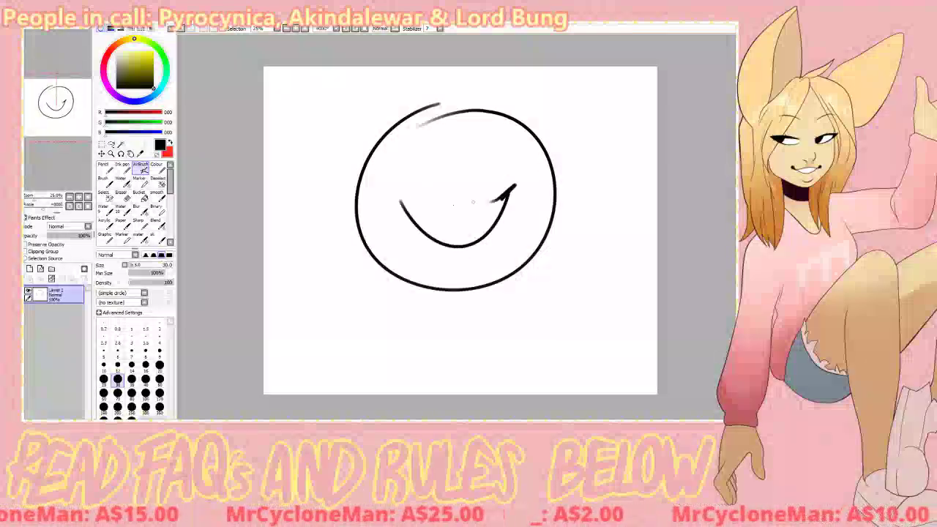
pyautogui.moveTo(400, 203)
pyautogui.mouseDown()
pyautogui.moveTo(427, 219)
pyautogui.moveTo(411, 205)
pyautogui.moveTo(458, 198)
pyautogui.mouseUp()
pyautogui.hotkey('ctrl', 'z')
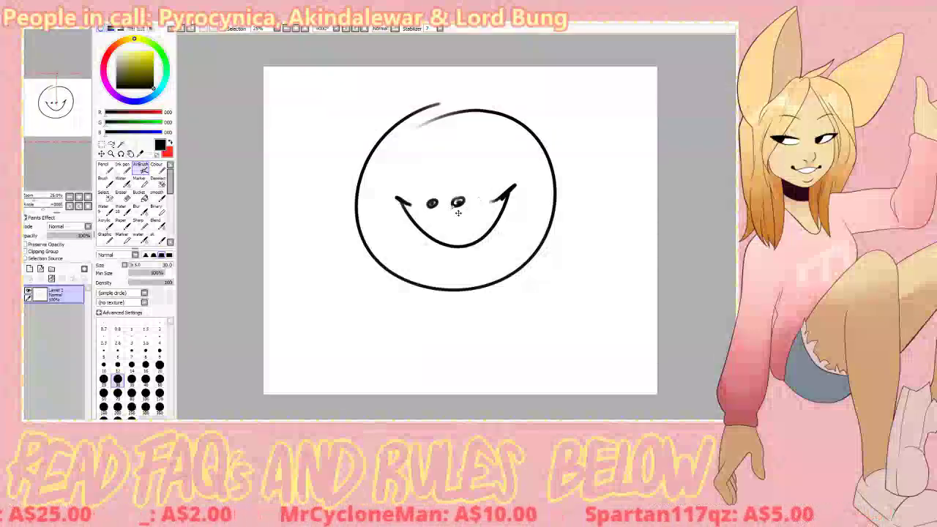
pyautogui.moveTo(426, 184); pyautogui.dragTo(461, 181)
# - Draw two bent arms with simple hands, one on each side of the smiling circle
pyautogui.moveTo(360, 284)
pyautogui.mouseDown()
pyautogui.moveTo(342, 249)
pyautogui.moveTo(322, 257)
pyautogui.moveTo(343, 253)
pyautogui.mouseUp()
pyautogui.moveTo(328, 248); pyautogui.dragTo(341, 256)
pyautogui.moveTo(325, 257)
pyautogui.mouseDown()
pyautogui.moveTo(380, 305)
pyautogui.moveTo(384, 272)
pyautogui.mouseUp()
pyautogui.moveTo(555, 199)
pyautogui.mouseDown()
pyautogui.moveTo(579, 178)
pyautogui.moveTo(600, 247)
pyautogui.mouseUp()
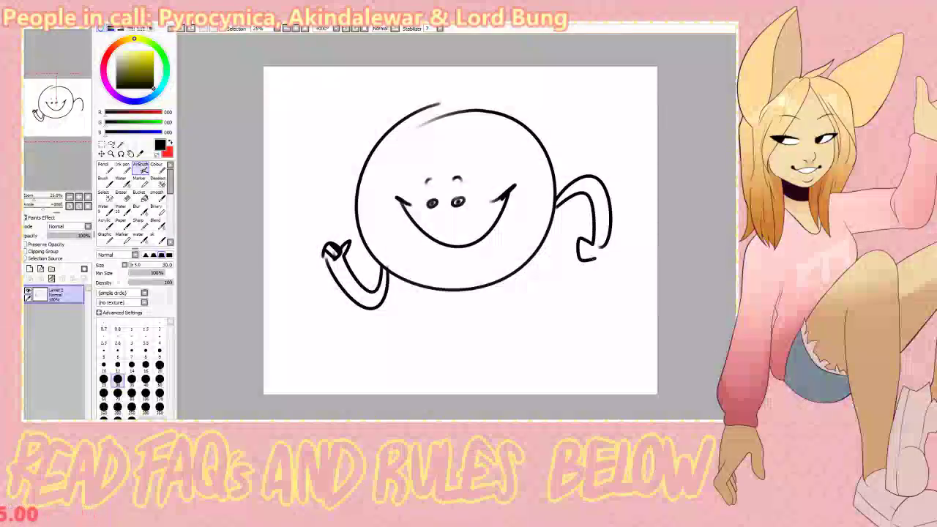
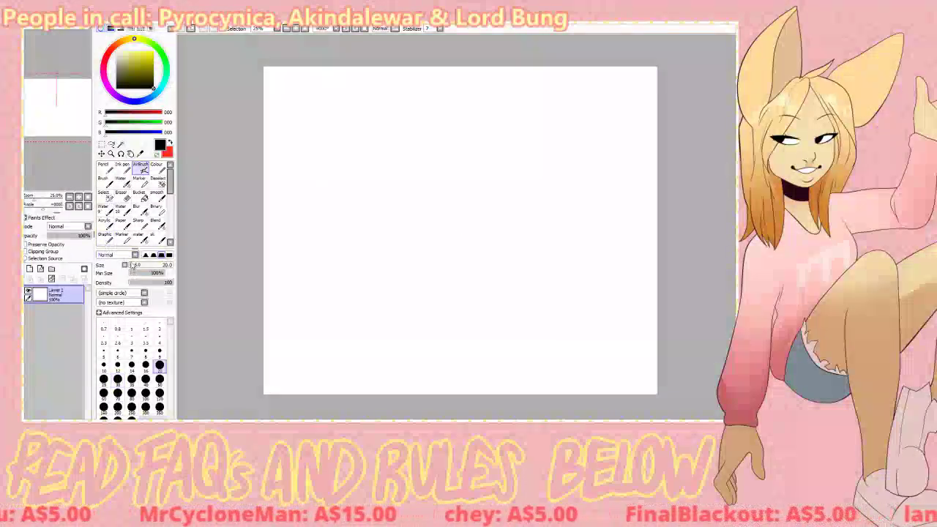
# - Try sketching a head circle and a jaw line with the Graphic brush at size 200
pyautogui.click(122, 239)
pyautogui.click(122, 239)
pyautogui.click(105, 239)
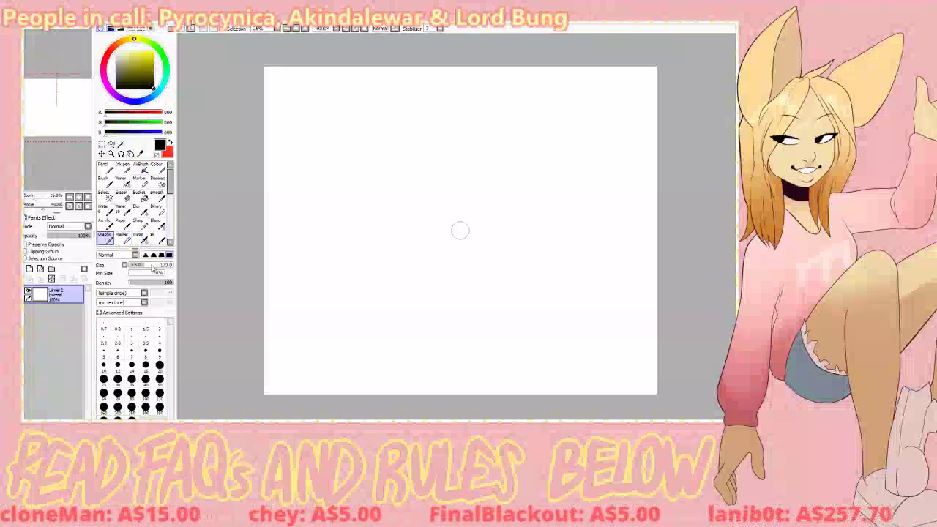
pyautogui.press(']')
pyautogui.moveTo(525, 100); pyautogui.dragTo(462, 214)
pyautogui.moveTo(495, 101); pyautogui.dragTo(505, 232)
pyautogui.moveTo(456, 160); pyautogui.dragTo(474, 253)
pyautogui.hotkey('ctrl', 'z')
pyautogui.moveTo(452, 205); pyautogui.dragTo(476, 260)
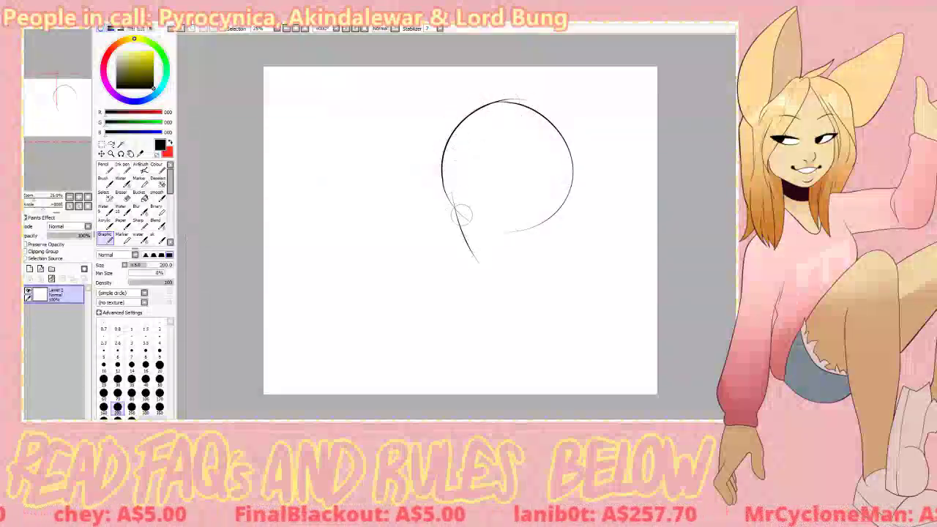
# - Undo the head sketch and set the Graphic brush size to 50
pyautogui.hotkey('ctrl', 'z')
pyautogui.hotkey('ctrl', 'z')
pyautogui.hotkey('ctrl', 'z')
pyautogui.click(159, 379)
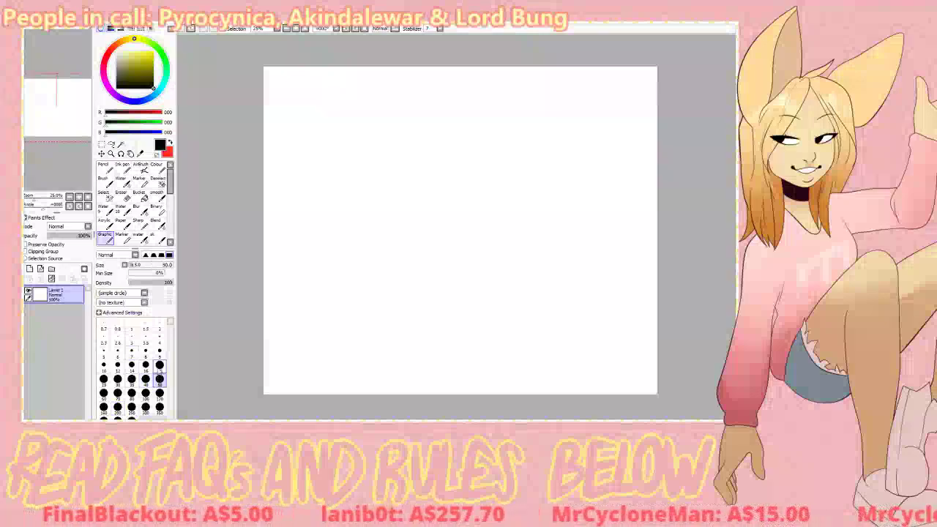
# - Switch to the textured Round Flat brush with Paper 01 and set its size to 20
pyautogui.click(159, 365)
pyautogui.click(158, 239)
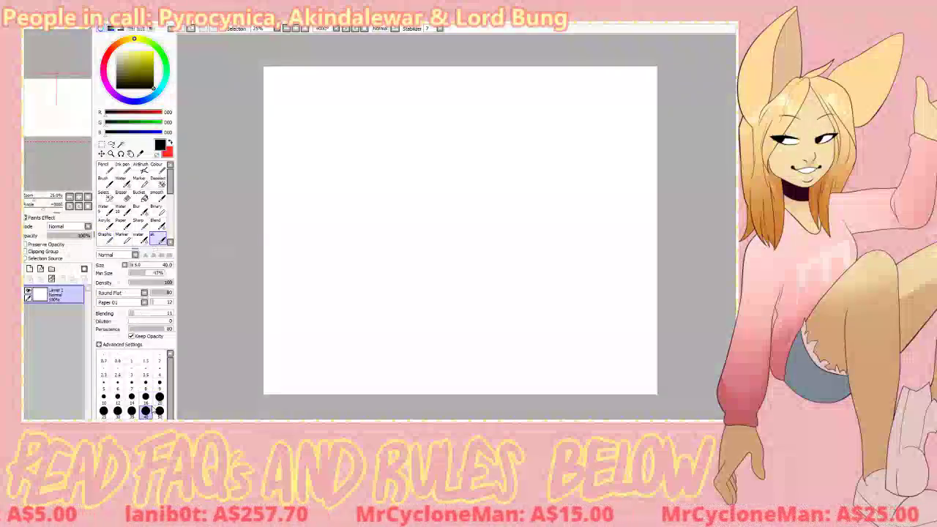
pyautogui.click(132, 410)
pyautogui.moveTo(487, 104)
pyautogui.mouseDown()
pyautogui.moveTo(591, 123)
pyautogui.moveTo(479, 110)
pyautogui.mouseUp()
pyautogui.hotkey('ctrl', 'z')
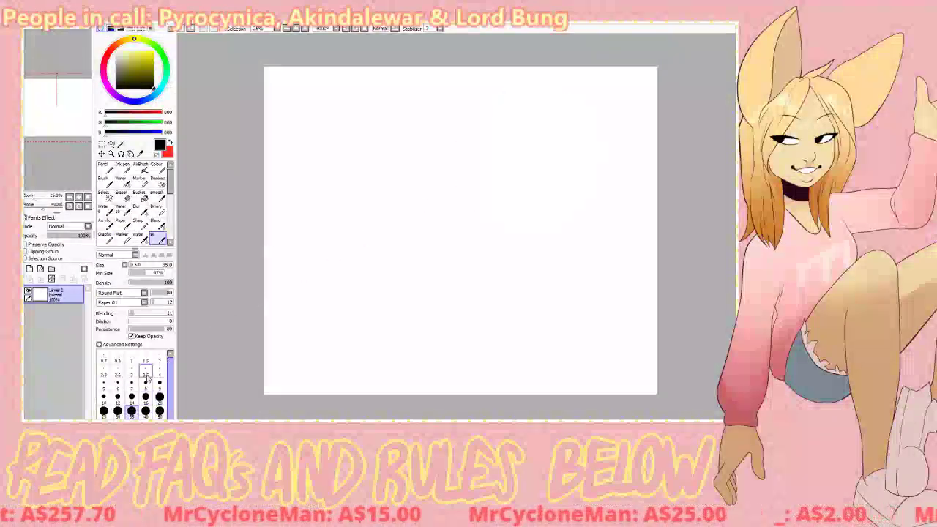
pyautogui.click(159, 396)
pyautogui.moveTo(536, 91)
pyautogui.mouseDown()
pyautogui.moveTo(573, 100)
pyautogui.moveTo(480, 108)
pyautogui.mouseUp()
pyautogui.moveTo(458, 167); pyautogui.dragTo(496, 278)
pyautogui.hotkey('ctrl', 'z')
pyautogui.hotkey('ctrl', 'z')
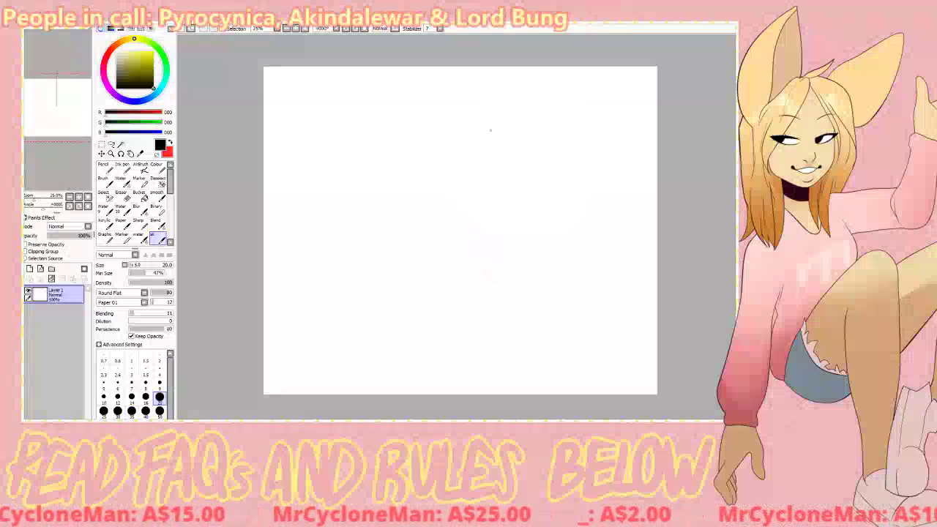
# - Sketch a head circle in the upper middle of the canvas with a short jaw line and pointed chin beneath it
pyautogui.moveTo(479, 105)
pyautogui.mouseDown()
pyautogui.moveTo(444, 194)
pyautogui.moveTo(461, 101)
pyautogui.mouseUp()
pyautogui.hotkey('ctrl', 'z')
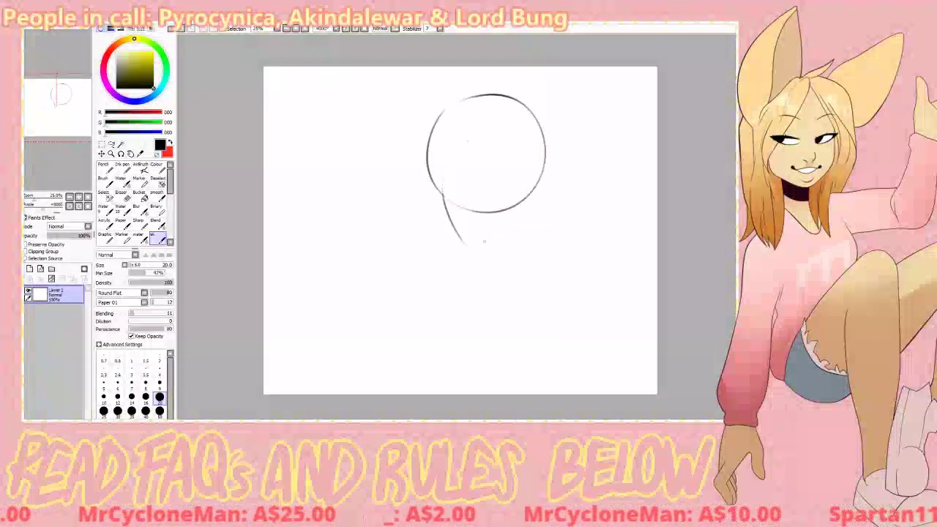
pyautogui.hotkey('ctrl', 'z')
pyautogui.moveTo(440, 188); pyautogui.dragTo(470, 233)
pyautogui.moveTo(468, 232); pyautogui.dragTo(532, 212)
pyautogui.hotkey('ctrl', 'z')
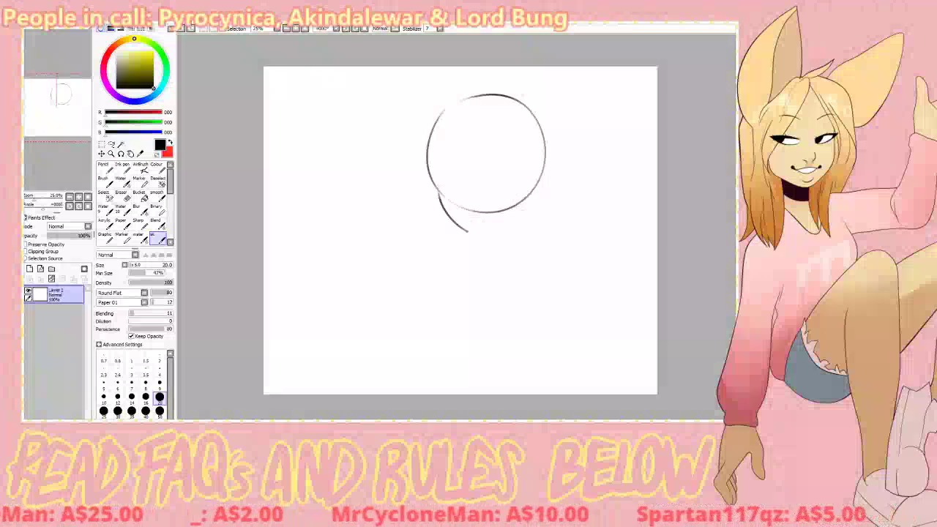
pyautogui.hotkey('ctrl', 'z')
pyautogui.moveTo(468, 233)
pyautogui.mouseDown()
pyautogui.moveTo(527, 210)
pyautogui.moveTo(515, 219)
pyautogui.mouseUp()
pyautogui.hotkey('ctrl', 'z')
pyautogui.hotkey('ctrl', 'z')
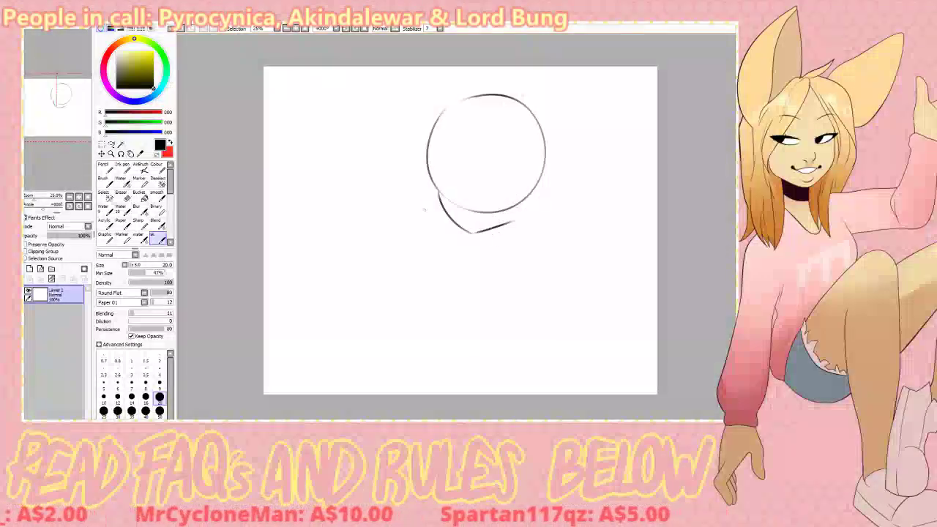
# - Draw small puckered lips on the jaw's outer edge and clear the jaw line behind them
pyautogui.moveTo(439, 209); pyautogui.dragTo(454, 223)
pyautogui.hotkey('ctrl', 'z')
pyautogui.press('e')
pyautogui.press('b')
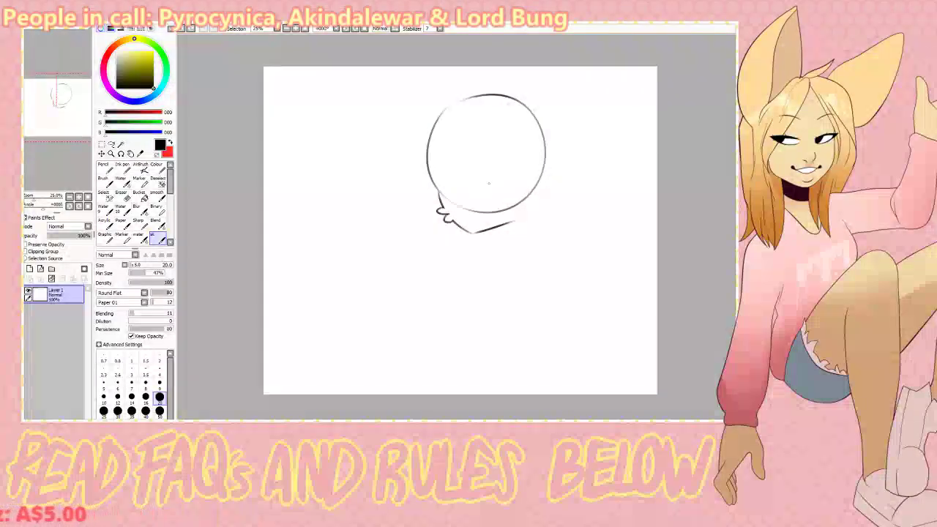
pyautogui.moveTo(490, 184)
pyautogui.mouseDown()
pyautogui.moveTo(463, 183)
pyautogui.moveTo(471, 199)
pyautogui.mouseUp()
pyautogui.hotkey('ctrl', 'z')
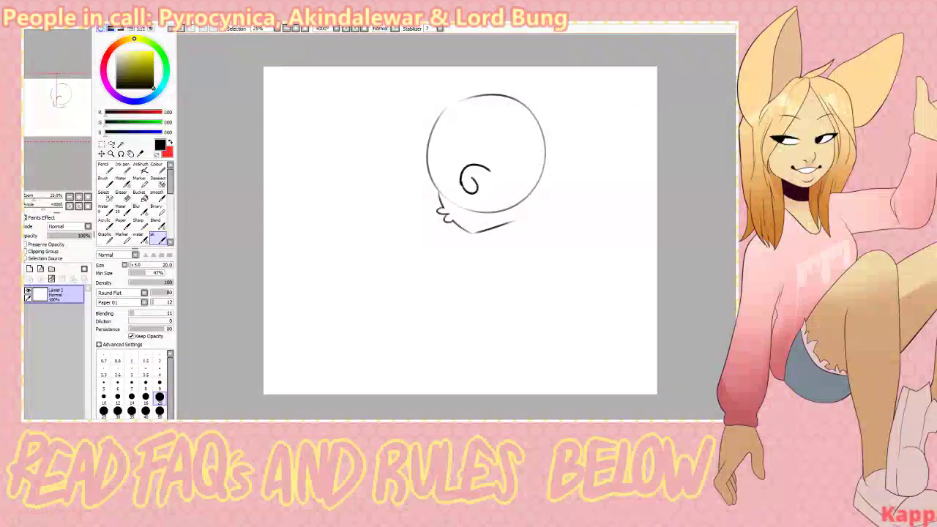
pyautogui.hotkey('ctrl', 'z')
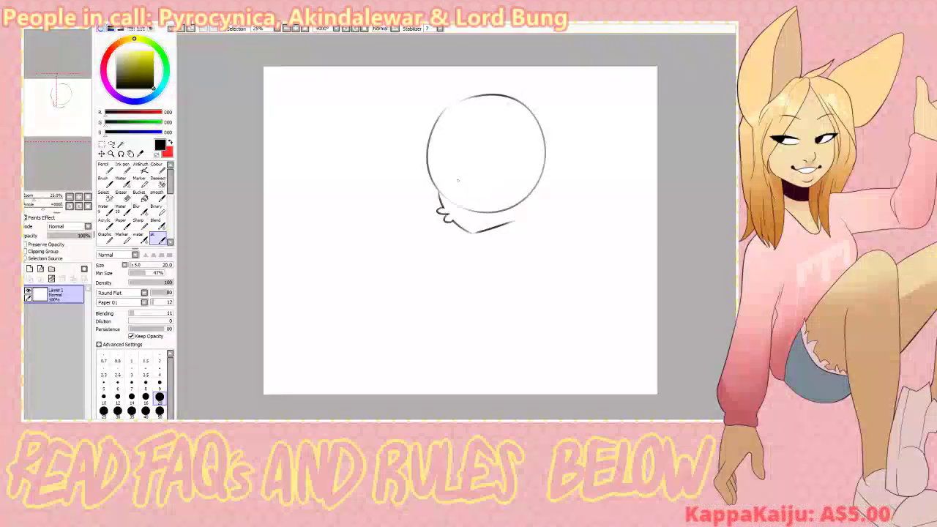
# - Draw two closed, downward-curved eyes with arched eyebrows above and short tick marks below
pyautogui.moveTo(462, 182)
pyautogui.mouseDown()
pyautogui.moveTo(502, 181)
pyautogui.moveTo(441, 190)
pyautogui.mouseUp()
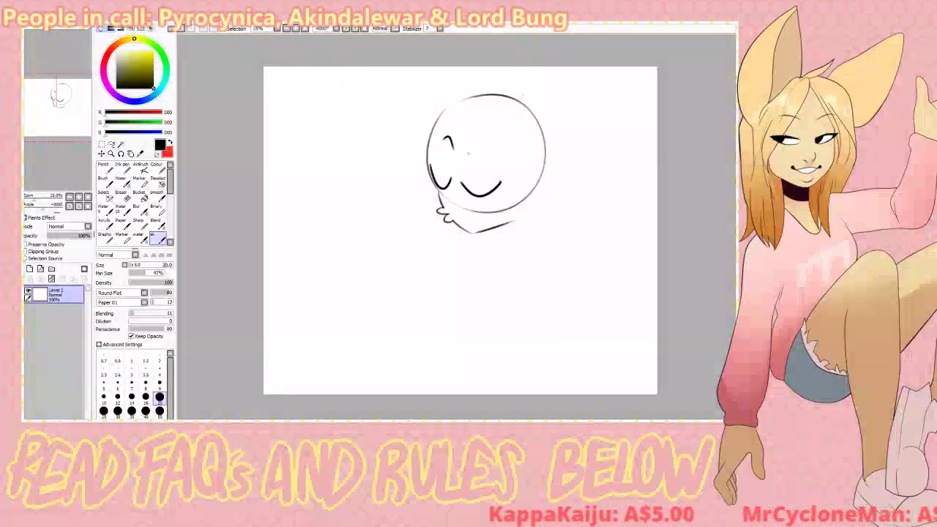
pyautogui.moveTo(466, 152); pyautogui.dragTo(485, 153)
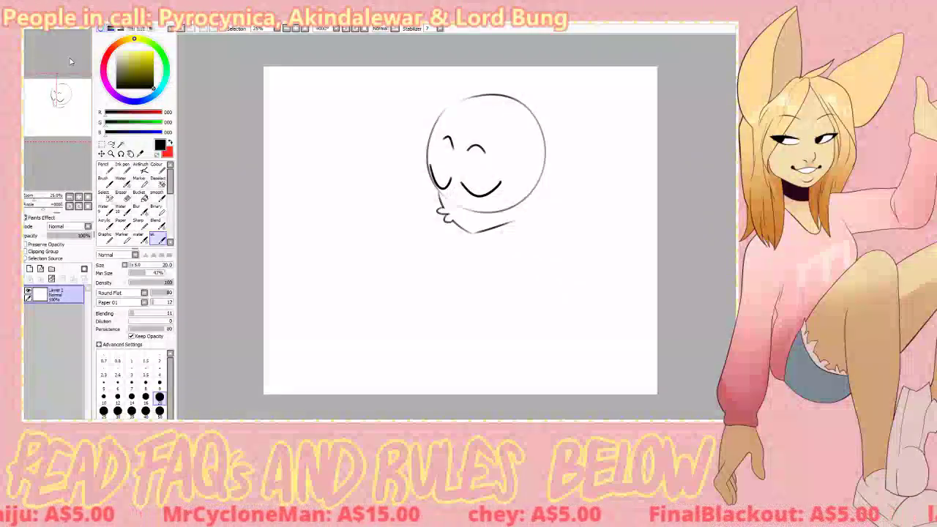
pyautogui.moveTo(486, 198); pyautogui.dragTo(481, 204)
pyautogui.moveTo(434, 186); pyautogui.dragTo(429, 192)
pyautogui.moveTo(436, 188); pyautogui.dragTo(432, 193)
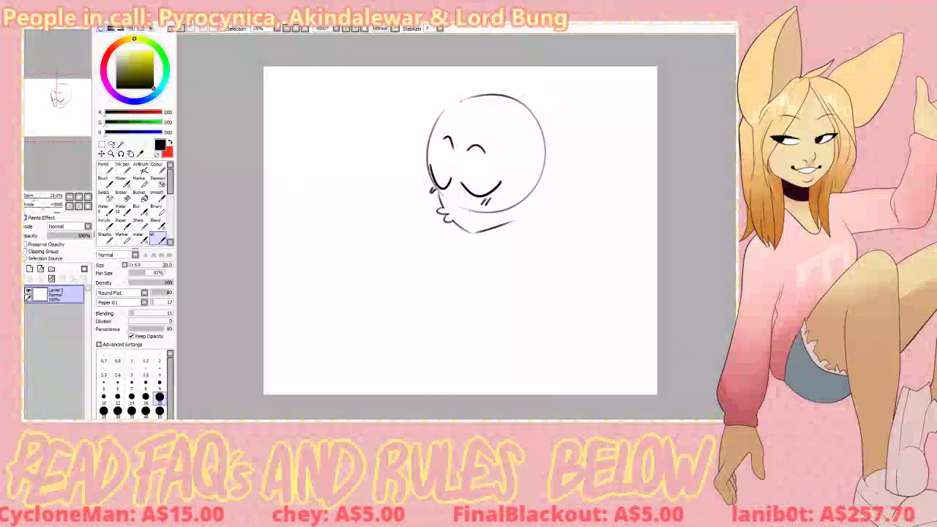
# - Sketch hair locks sweeping out in front of the forehead and fringe strands across the face
pyautogui.moveTo(440, 112)
pyautogui.mouseDown()
pyautogui.moveTo(381, 126)
pyautogui.moveTo(388, 156)
pyautogui.mouseUp()
pyautogui.moveTo(419, 117); pyautogui.dragTo(393, 169)
pyautogui.moveTo(440, 111); pyautogui.dragTo(425, 183)
pyautogui.moveTo(488, 99); pyautogui.dragTo(503, 175)
pyautogui.moveTo(467, 115)
pyautogui.mouseDown()
pyautogui.moveTo(502, 175)
pyautogui.moveTo(531, 193)
pyautogui.mouseUp()
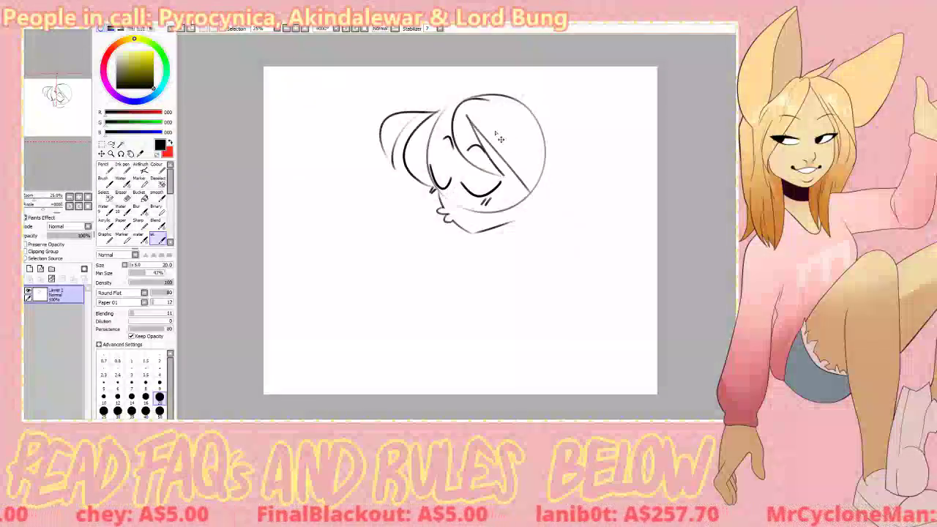
# - Undo the fringe strands, redraw them closer to the face and add a rounded ear at the end of the jaw
pyautogui.hotkey('ctrl', 'z')
pyautogui.hotkey('ctrl', 'z')
pyautogui.hotkey('ctrl', 'z')
pyautogui.hotkey('ctrl', 'z')
pyautogui.moveTo(442, 111); pyautogui.dragTo(430, 178)
pyautogui.moveTo(467, 92)
pyautogui.mouseDown()
pyautogui.moveTo(497, 183)
pyautogui.moveTo(544, 204)
pyautogui.moveTo(541, 184)
pyautogui.moveTo(515, 218)
pyautogui.mouseUp()
pyautogui.hotkey('ctrl', 'z')
pyautogui.hotkey('ctrl', 'z')
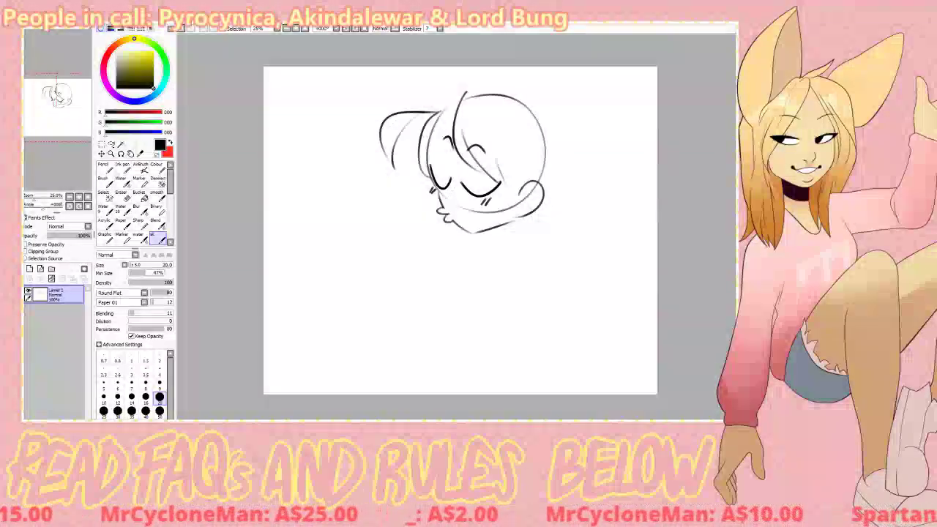
# - Draw long hair falling from the back of the head to curled tips beside and below the neck
pyautogui.moveTo(504, 93)
pyautogui.mouseDown()
pyautogui.moveTo(567, 154)
pyautogui.moveTo(590, 229)
pyautogui.mouseUp()
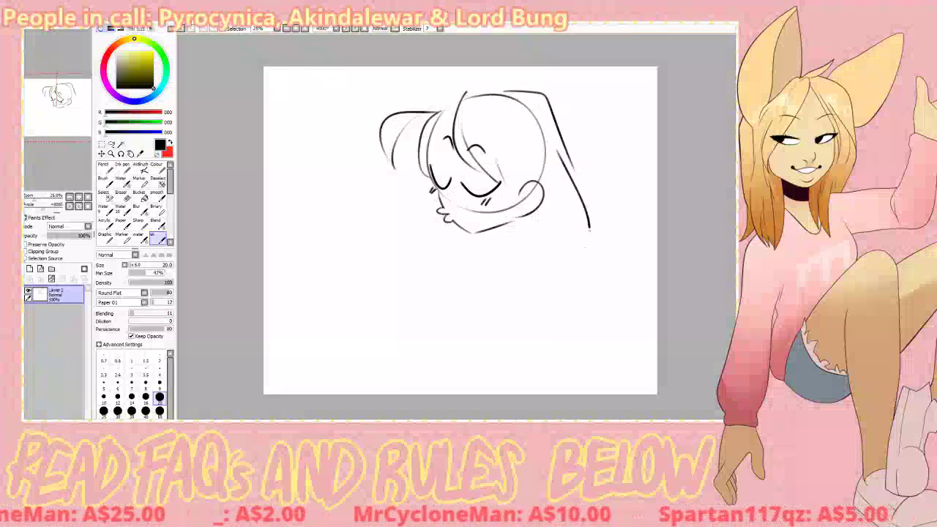
pyautogui.moveTo(606, 183)
pyautogui.mouseDown()
pyautogui.moveTo(619, 209)
pyautogui.moveTo(594, 256)
pyautogui.mouseUp()
pyautogui.moveTo(516, 228)
pyautogui.mouseDown()
pyautogui.moveTo(569, 285)
pyautogui.moveTo(578, 272)
pyautogui.mouseUp()
pyautogui.moveTo(559, 224); pyautogui.dragTo(572, 239)
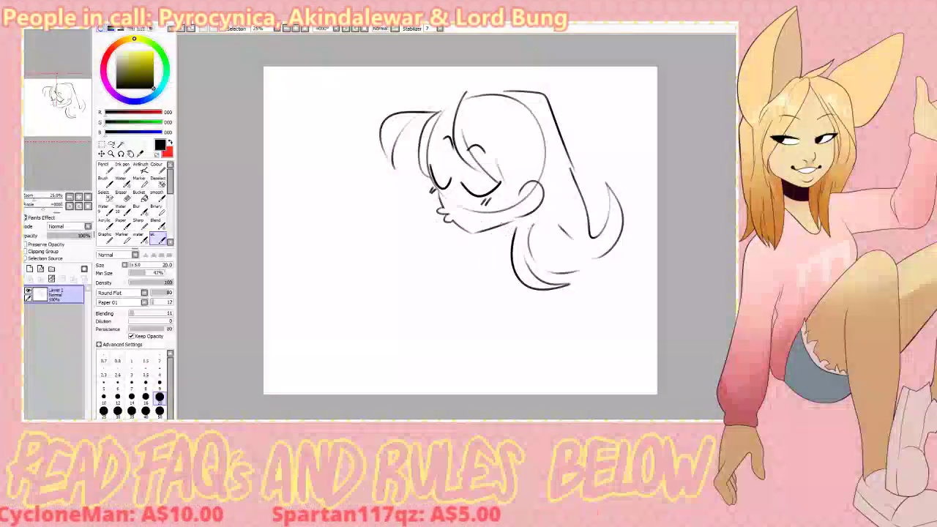
pyautogui.moveTo(514, 218)
pyautogui.mouseDown()
pyautogui.moveTo(540, 258)
pyautogui.moveTo(439, 315)
pyautogui.moveTo(423, 257)
pyautogui.moveTo(382, 265)
pyautogui.mouseUp()
pyautogui.moveTo(389, 272)
pyautogui.mouseDown()
pyautogui.moveTo(488, 336)
pyautogui.moveTo(535, 262)
pyautogui.mouseUp()
pyautogui.hotkey('ctrl', 'z')
pyautogui.hotkey('ctrl', 'z')
pyautogui.hotkey('ctrl', 'z')
pyautogui.hotkey('ctrl', 'z')
pyautogui.hotkey('ctrl', 'z')
# - Draw a U-shaped bent arm from the shoulder, ending in a raised hand with spread fingers
pyautogui.moveTo(506, 234)
pyautogui.mouseDown()
pyautogui.moveTo(477, 319)
pyautogui.moveTo(439, 241)
pyautogui.moveTo(396, 254)
pyautogui.moveTo(393, 283)
pyautogui.moveTo(548, 257)
pyautogui.mouseUp()
pyautogui.hotkey('ctrl', 'z')
pyautogui.moveTo(426, 284); pyautogui.dragTo(545, 252)
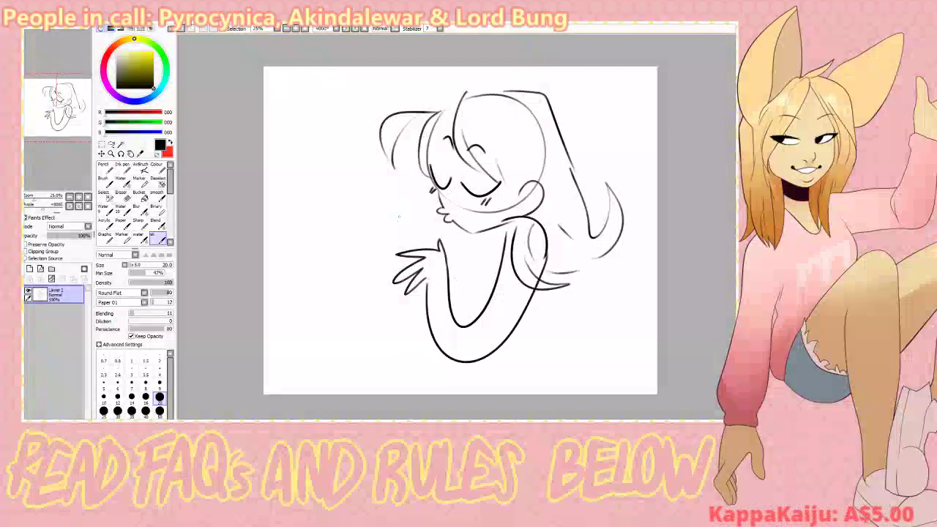
# - Outline a second character's face in front of the kissing lips, resting on the raised hand
pyautogui.moveTo(421, 186); pyautogui.dragTo(442, 214)
pyautogui.moveTo(385, 213); pyautogui.dragTo(374, 271)
pyautogui.hotkey('ctrl', 'z')
pyautogui.moveTo(364, 217)
pyautogui.mouseDown()
pyautogui.moveTo(392, 290)
pyautogui.moveTo(411, 292)
pyautogui.mouseUp()
pyautogui.hotkey('ctrl', 'z')
pyautogui.hotkey('ctrl', 'z')
pyautogui.hotkey('ctrl', 'z')
pyautogui.hotkey('ctrl', 'z')
pyautogui.moveTo(374, 203); pyautogui.dragTo(394, 274)
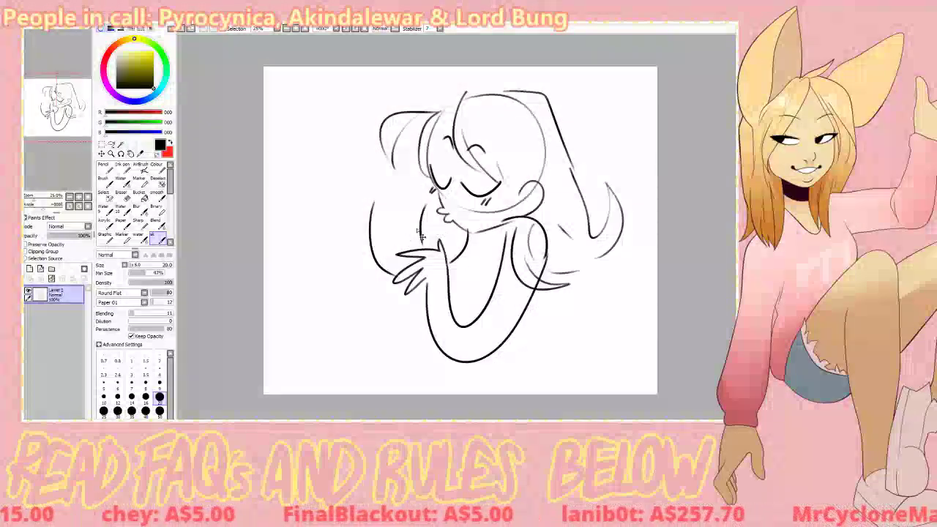
# - Add the second character's rounded nose, half-closed eyes with short lines beneath them, and eyebrows
pyautogui.moveTo(421, 229)
pyautogui.mouseDown()
pyautogui.moveTo(399, 242)
pyautogui.moveTo(420, 243)
pyautogui.mouseUp()
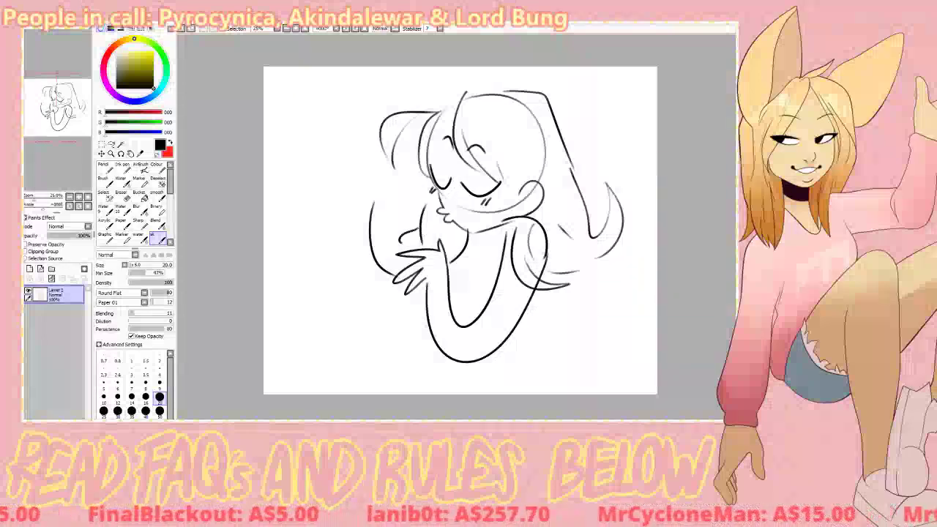
pyautogui.moveTo(378, 227); pyautogui.dragTo(379, 236)
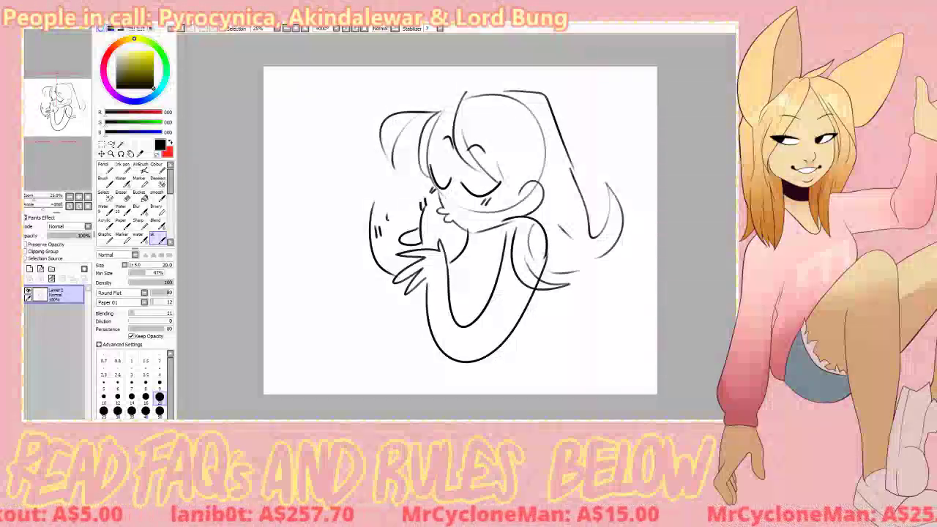
pyautogui.moveTo(389, 210); pyautogui.dragTo(387, 224)
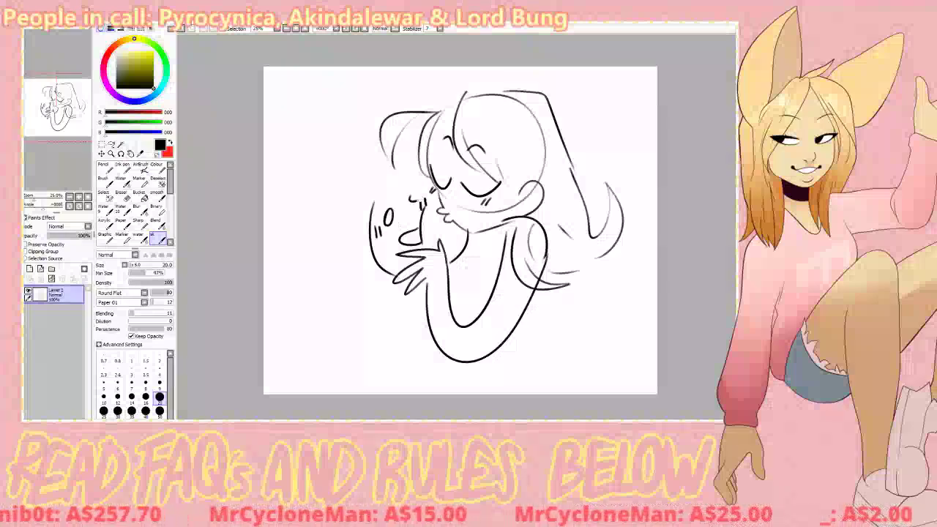
pyautogui.hotkey('ctrl', 'z')
pyautogui.moveTo(377, 234); pyautogui.dragTo(381, 223)
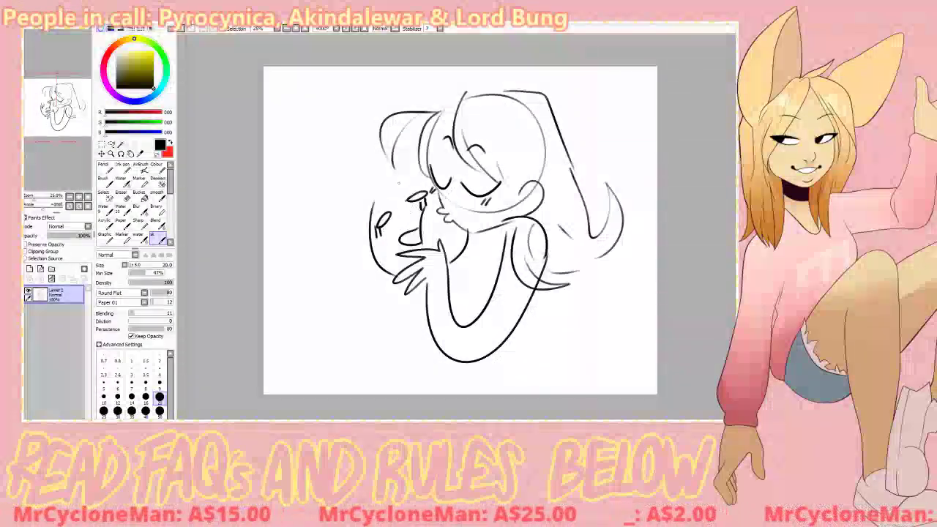
pyautogui.moveTo(413, 198); pyautogui.dragTo(427, 194)
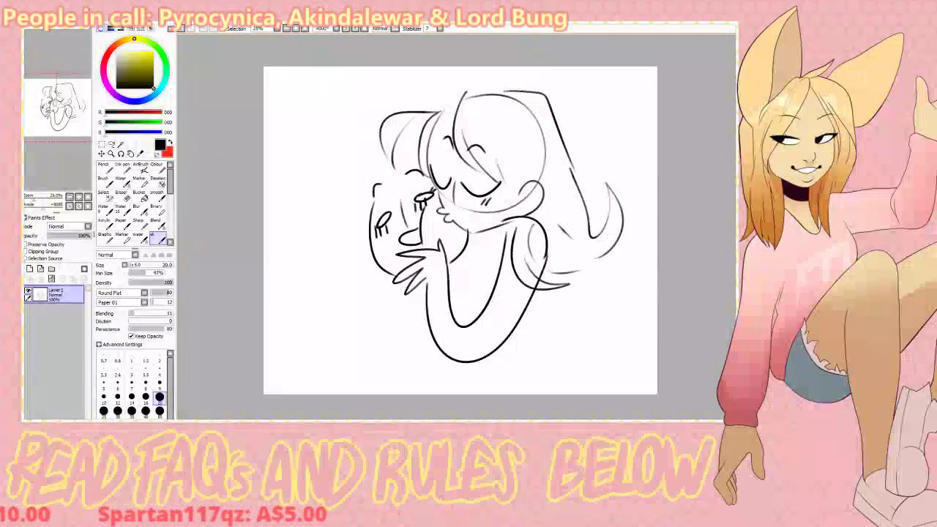
# - Draw wavy hair locks around the second character's head and square glasses over the eyes
pyautogui.moveTo(375, 167); pyautogui.dragTo(327, 211)
pyautogui.moveTo(366, 179); pyautogui.dragTo(338, 238)
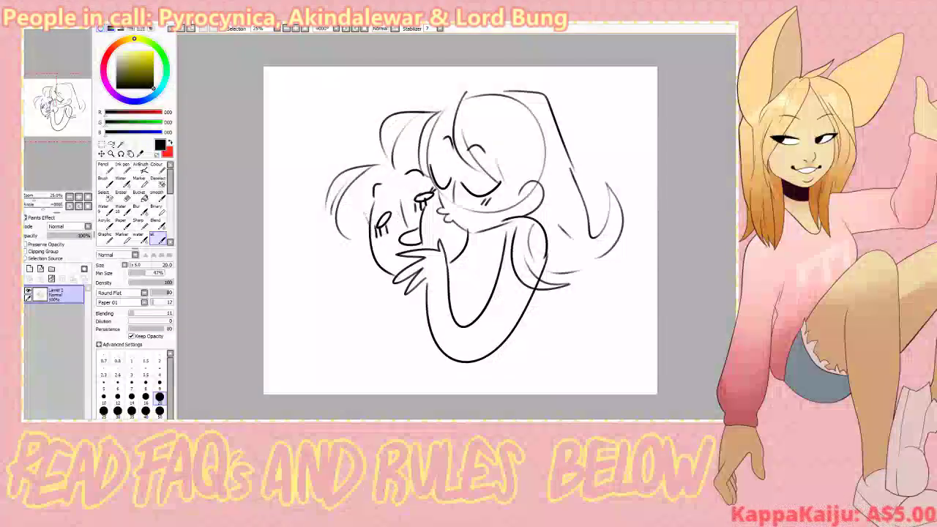
pyautogui.moveTo(364, 224); pyautogui.dragTo(395, 213)
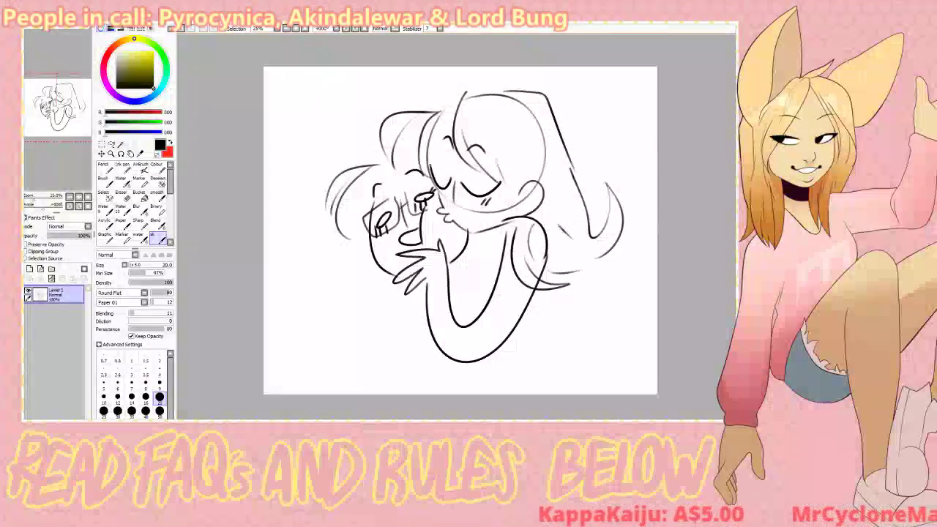
pyautogui.moveTo(399, 213); pyautogui.dragTo(423, 201)
pyautogui.moveTo(350, 254); pyautogui.dragTo(338, 291)
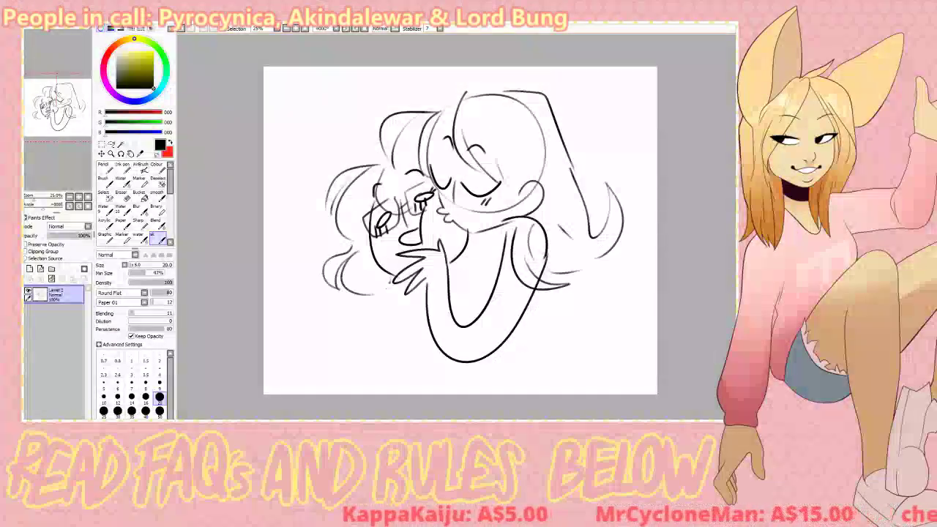
# - Draw the second character's arm as two lines stretching down to the canvas's lower-left corner
pyautogui.moveTo(387, 305); pyautogui.dragTo(335, 344)
pyautogui.hotkey('ctrl', 'z')
pyautogui.moveTo(363, 310)
pyautogui.mouseDown()
pyautogui.moveTo(291, 352)
pyautogui.moveTo(317, 377)
pyautogui.mouseUp()
pyautogui.hotkey('ctrl', 'z')
pyautogui.moveTo(363, 320)
pyautogui.mouseDown()
pyautogui.moveTo(313, 379)
pyautogui.moveTo(303, 371)
pyautogui.mouseUp()
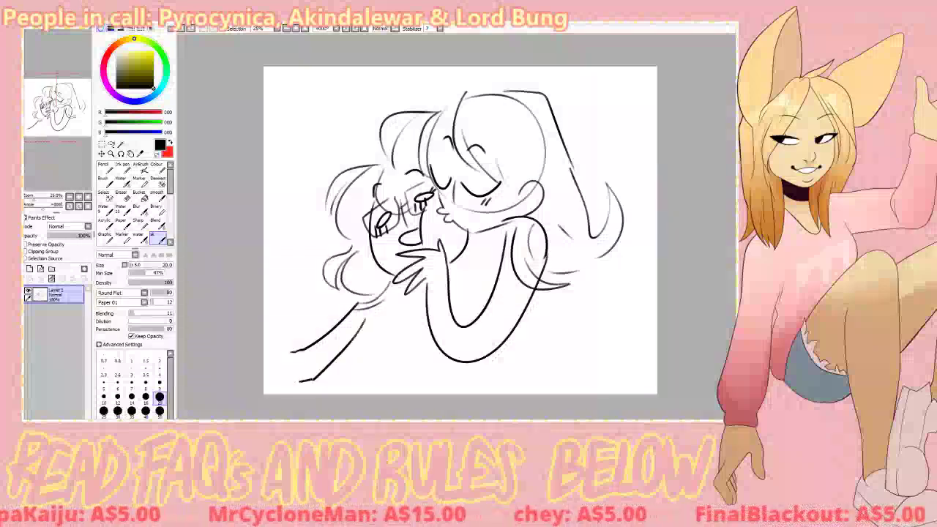
# - Draw a hand with spread fingers at the end of the second character's outstretched arm
pyautogui.moveTo(302, 371)
pyautogui.mouseDown()
pyautogui.moveTo(269, 352)
pyautogui.moveTo(286, 358)
pyautogui.mouseUp()
pyautogui.moveTo(282, 352); pyautogui.dragTo(291, 350)
pyautogui.moveTo(286, 350); pyautogui.dragTo(299, 350)
pyautogui.press('e')
pyautogui.press('n')
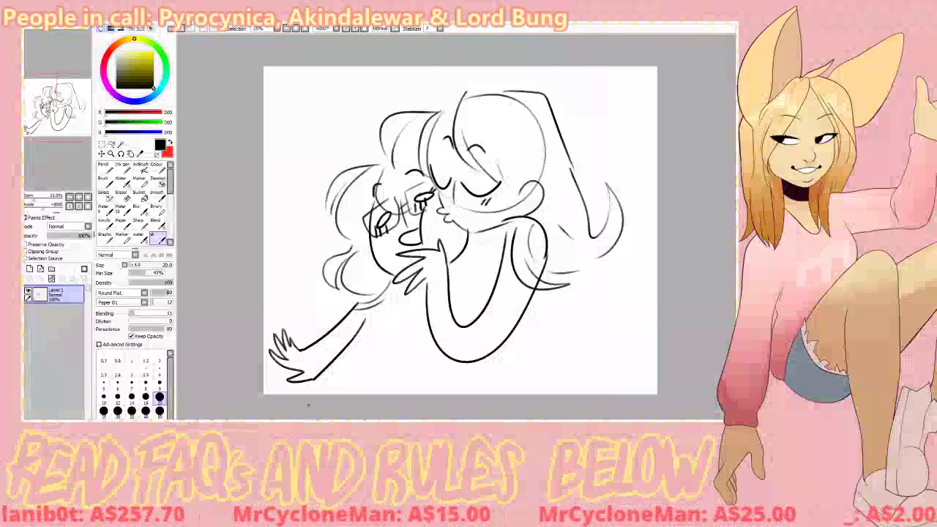
# - Erase the lower edge of the outstretched arm and redraw it reaching closer to the second character's chin
pyautogui.press('e')
pyautogui.moveTo(365, 320); pyautogui.dragTo(347, 345)
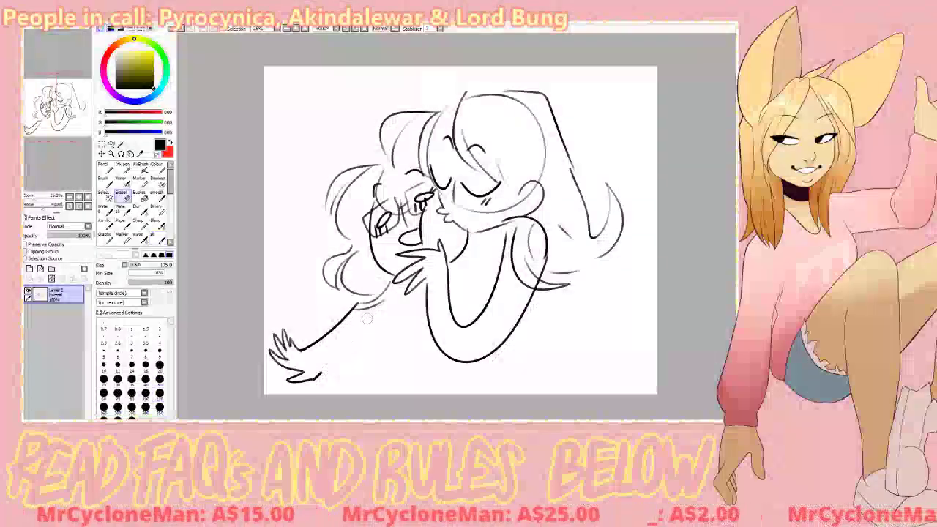
pyautogui.press('b')
pyautogui.hotkey('ctrl', 'z')
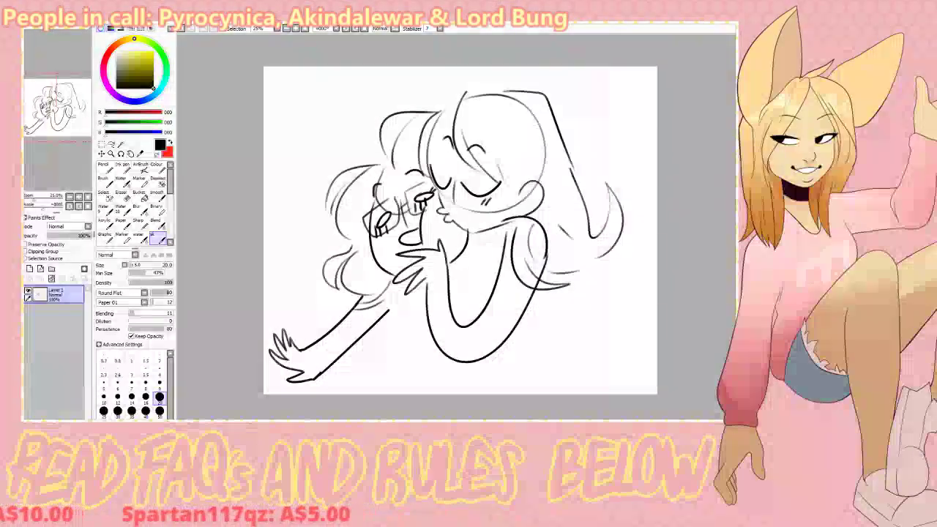
pyautogui.press('e')
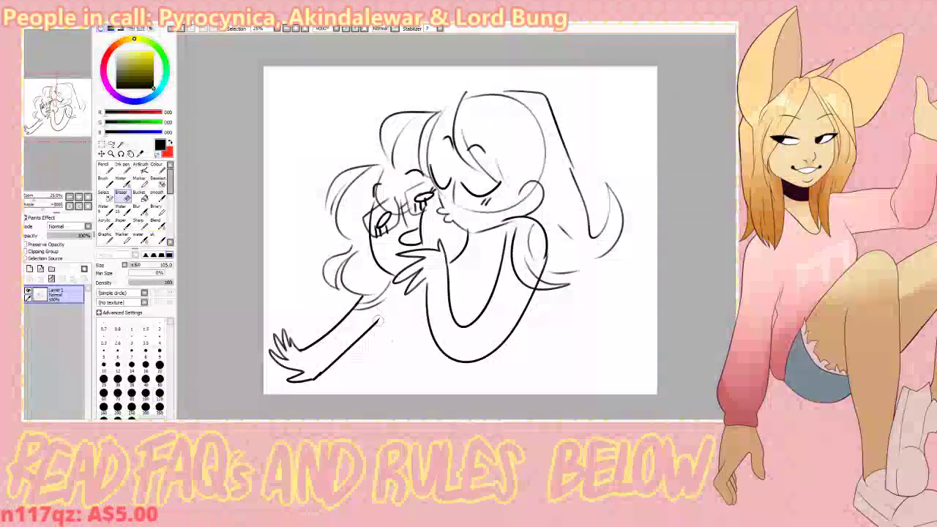
pyautogui.press('b')
pyautogui.moveTo(376, 322); pyautogui.dragTo(388, 313)
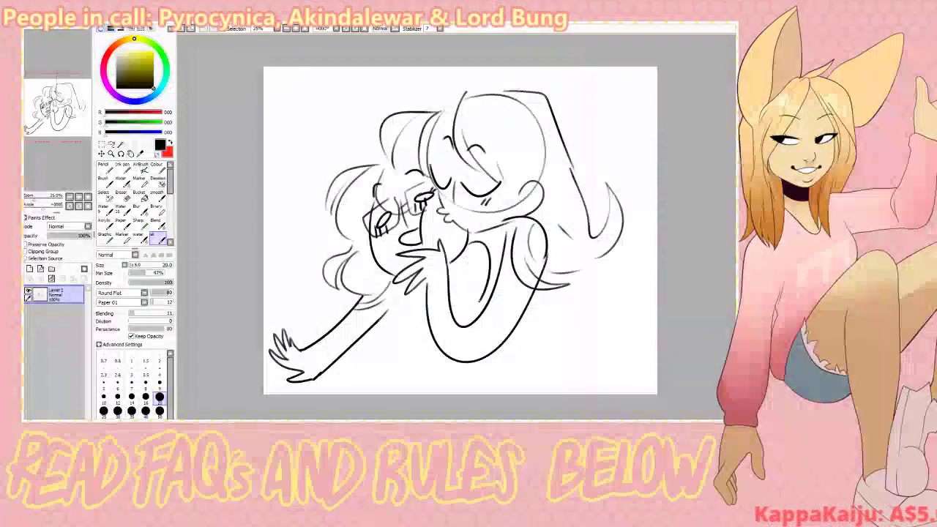
# - Erase the trial lines inside the first character's bent arm and redraw a rounded body contour below the neck
pyautogui.hotkey('ctrl', 'z')
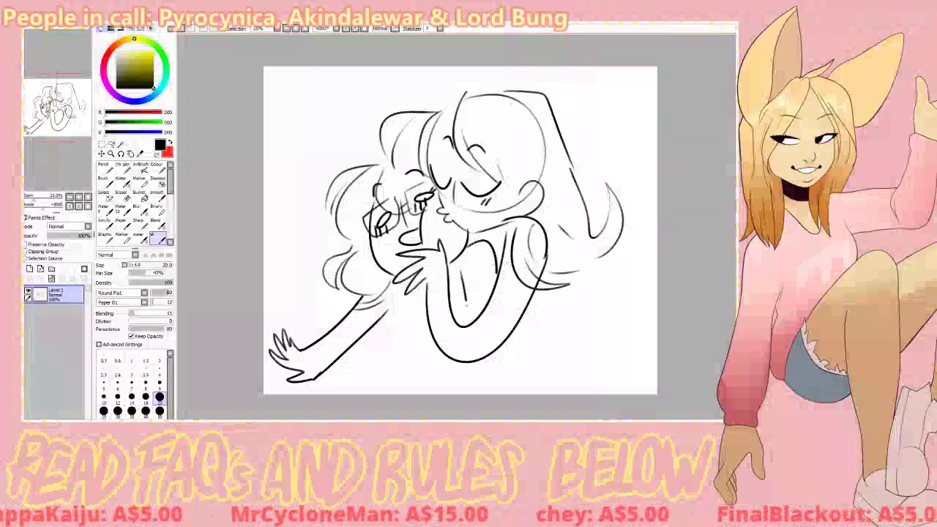
pyautogui.press('e')
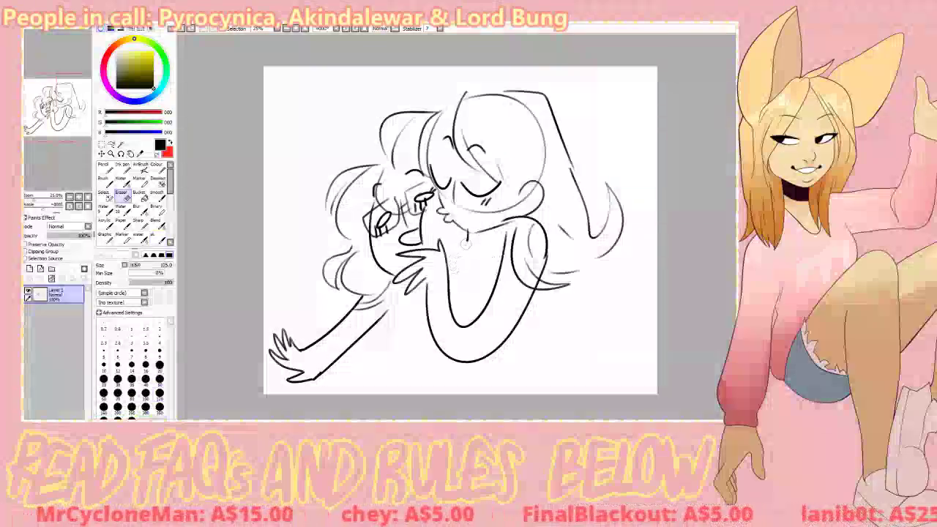
pyautogui.press('b')
pyautogui.moveTo(468, 241); pyautogui.dragTo(474, 276)
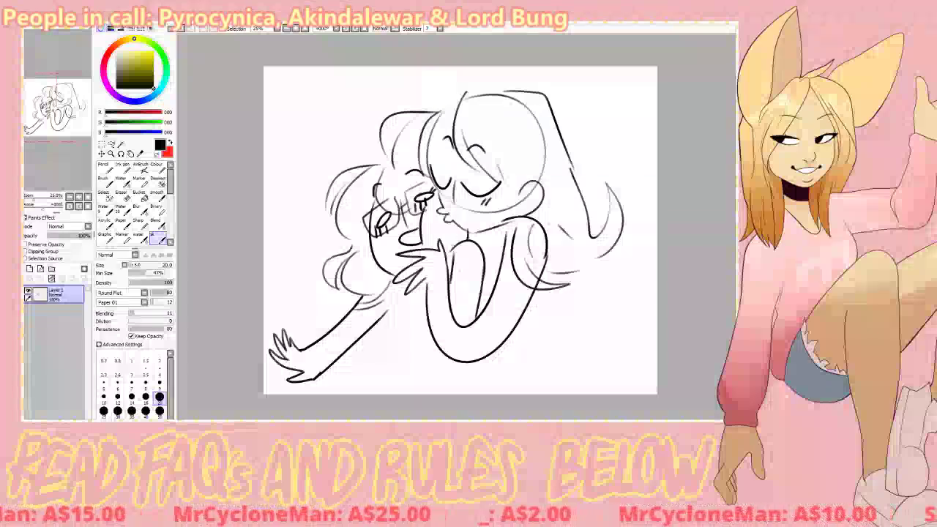
pyautogui.moveTo(393, 287); pyautogui.dragTo(403, 341)
pyautogui.hotkey('ctrl', 'z')
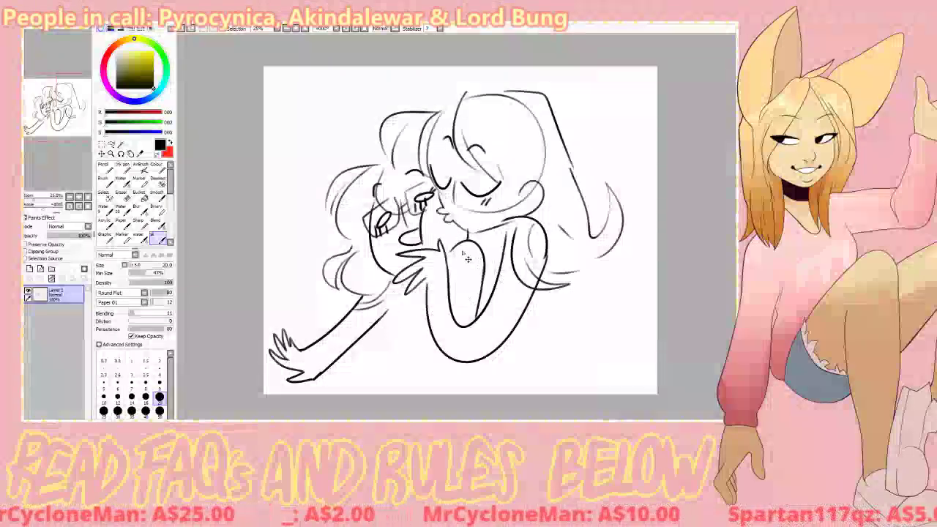
pyautogui.hotkey('ctrl', 'z')
pyautogui.moveTo(448, 256)
pyautogui.mouseDown()
pyautogui.moveTo(491, 284)
pyautogui.moveTo(467, 316)
pyautogui.mouseUp()
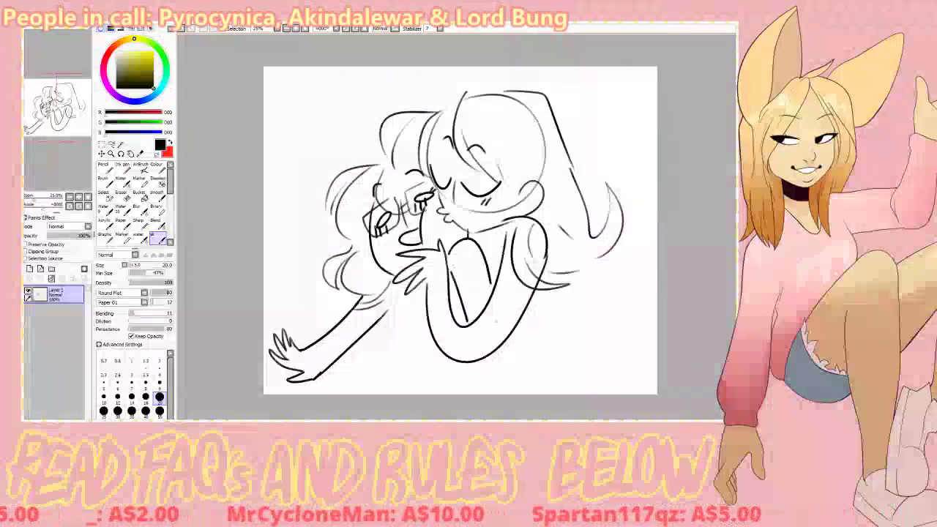
pyautogui.moveTo(524, 325)
pyautogui.mouseDown()
pyautogui.moveTo(517, 291)
pyautogui.moveTo(497, 317)
pyautogui.moveTo(498, 344)
pyautogui.moveTo(510, 333)
pyautogui.mouseUp()
pyautogui.hotkey('ctrl', 'z')
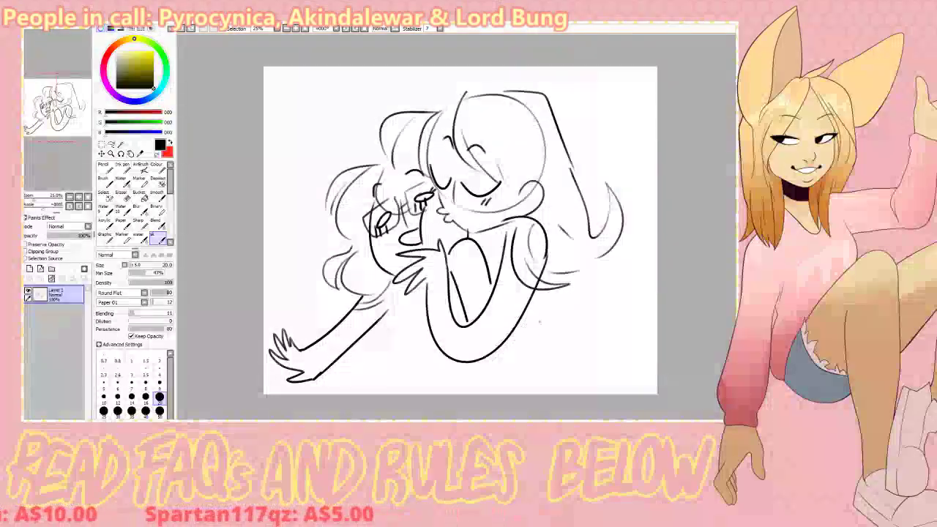
# - Undo the rounded body contour inside the bent arm and draw the second character's other arm and spread-fingered hand beyond the first character's elbow
pyautogui.hotkey('ctrl', 'z')
pyautogui.hotkey('ctrl', 'z')
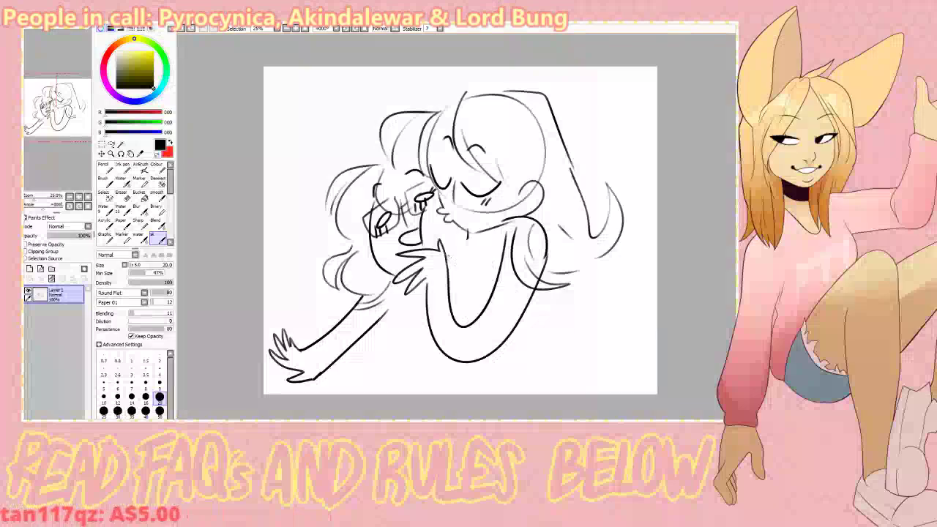
pyautogui.moveTo(447, 252); pyautogui.dragTo(492, 284)
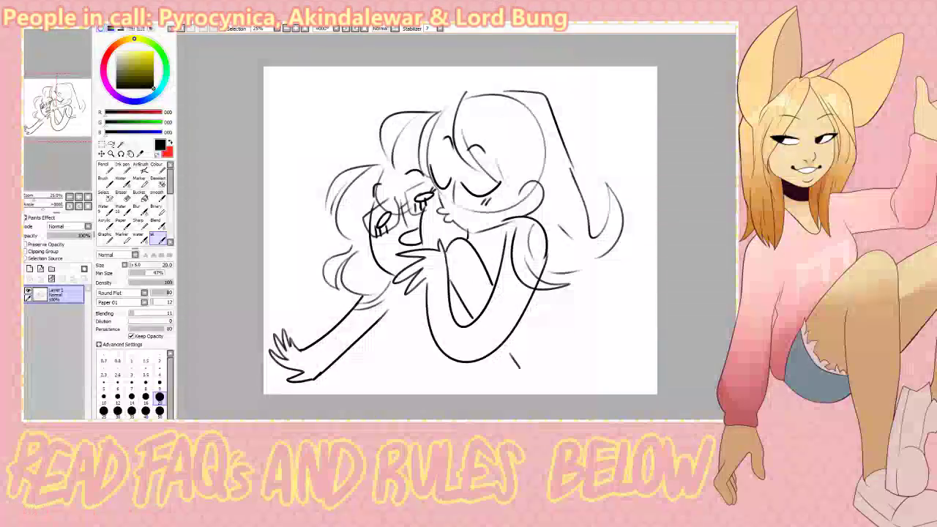
pyautogui.moveTo(500, 356)
pyautogui.mouseDown()
pyautogui.moveTo(554, 382)
pyautogui.moveTo(540, 358)
pyautogui.mouseUp()
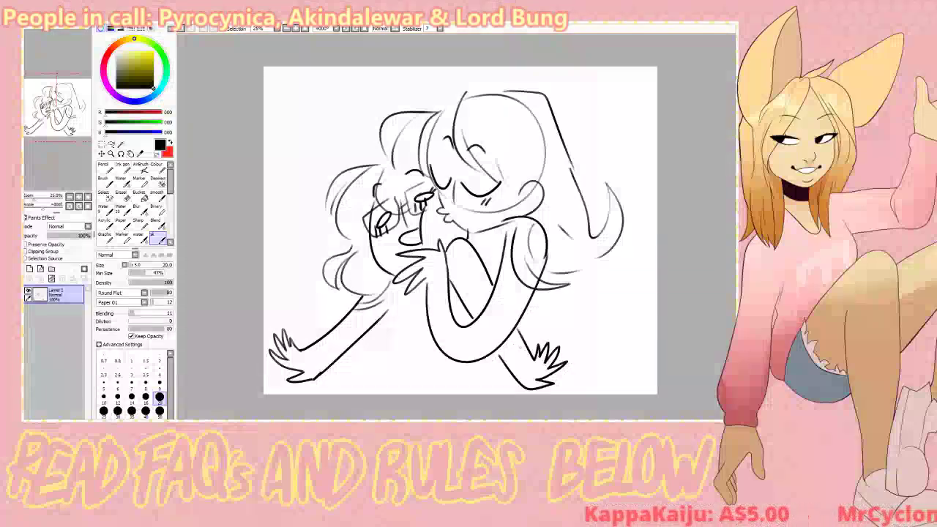
pyautogui.moveTo(368, 301); pyautogui.dragTo(400, 385)
pyautogui.hotkey('ctrl', 'z')
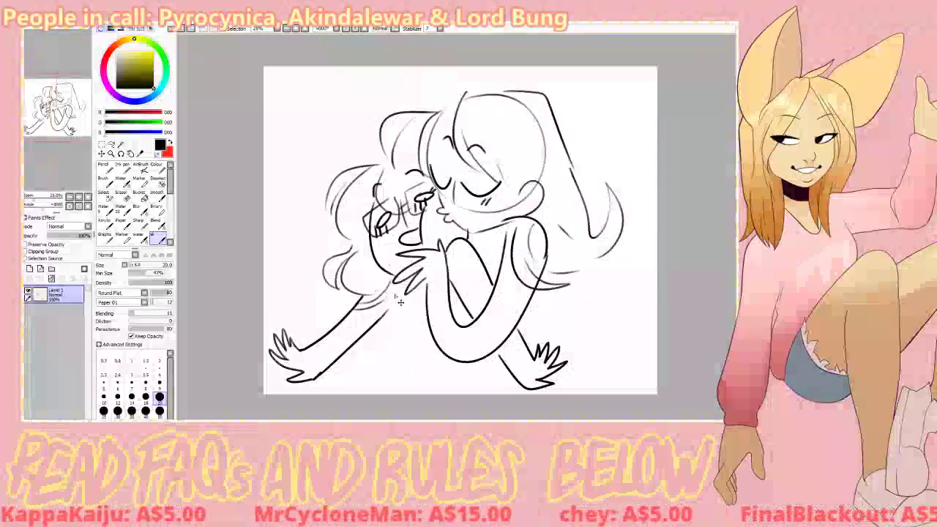
pyautogui.moveTo(396, 285); pyautogui.dragTo(400, 344)
pyautogui.hotkey('ctrl', 'z')
pyautogui.moveTo(398, 284); pyautogui.dragTo(420, 347)
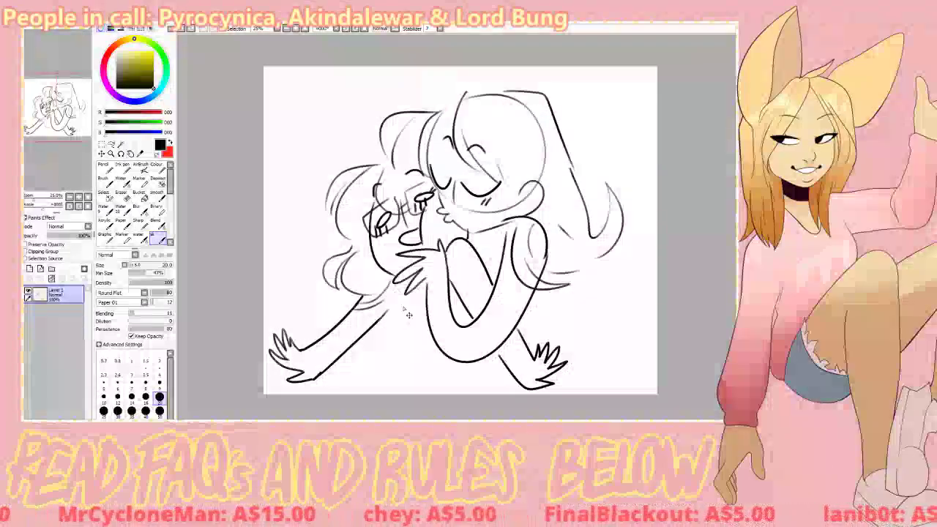
# - Draw the second character's torso side, waist lines and hip curves reaching the canvas's lower edge
pyautogui.moveTo(397, 285)
pyautogui.mouseDown()
pyautogui.moveTo(417, 359)
pyautogui.moveTo(363, 394)
pyautogui.mouseUp()
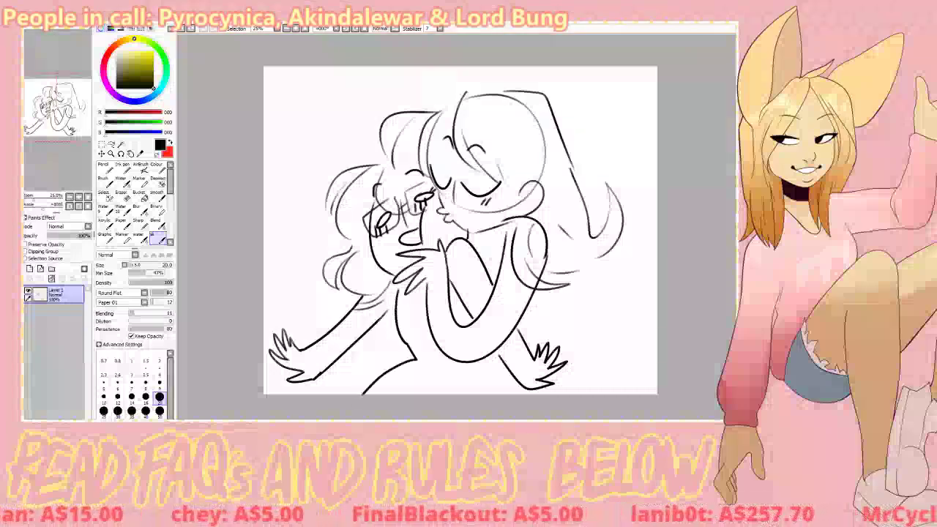
pyautogui.moveTo(410, 361); pyautogui.dragTo(460, 364)
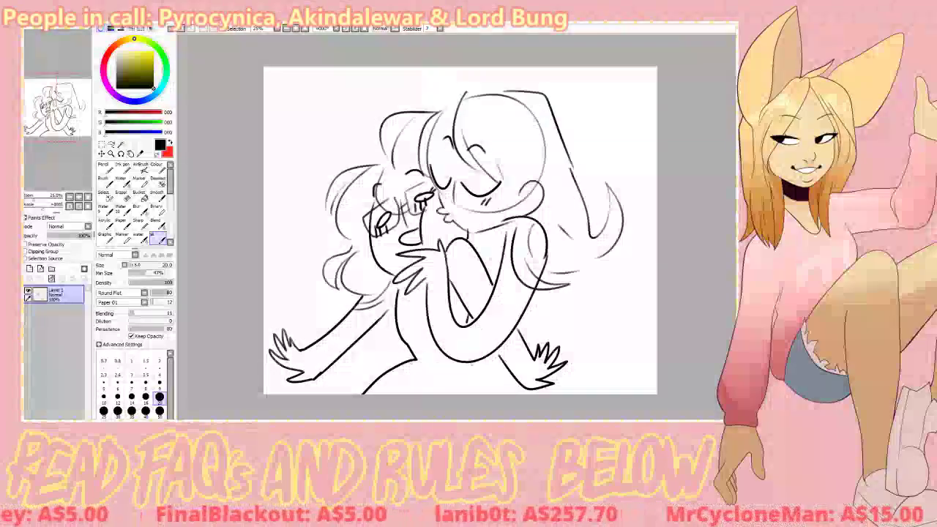
pyautogui.moveTo(404, 346)
pyautogui.mouseDown()
pyautogui.moveTo(439, 340)
pyautogui.moveTo(486, 393)
pyautogui.mouseUp()
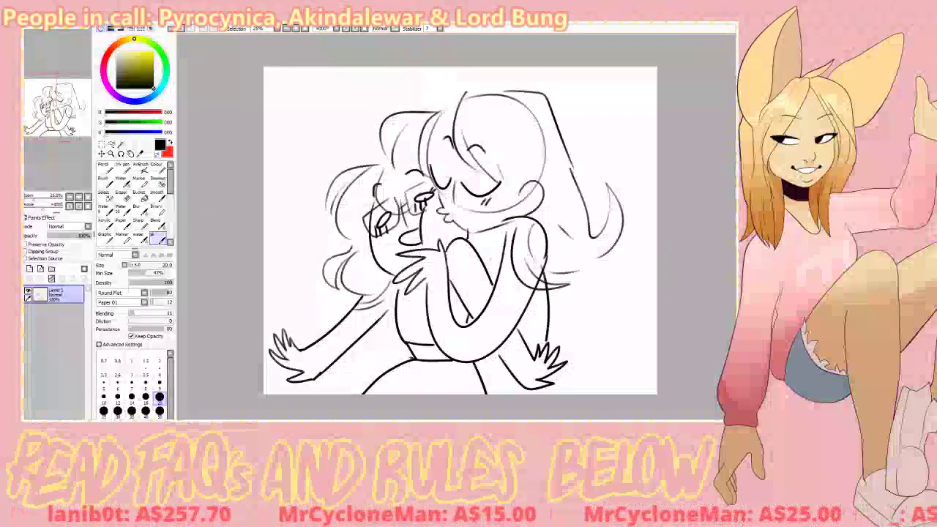
# - Draw the first character's lower back and rounded hip down to the canvas edge, with a hem line across the torso
pyautogui.moveTo(548, 291); pyautogui.dragTo(617, 390)
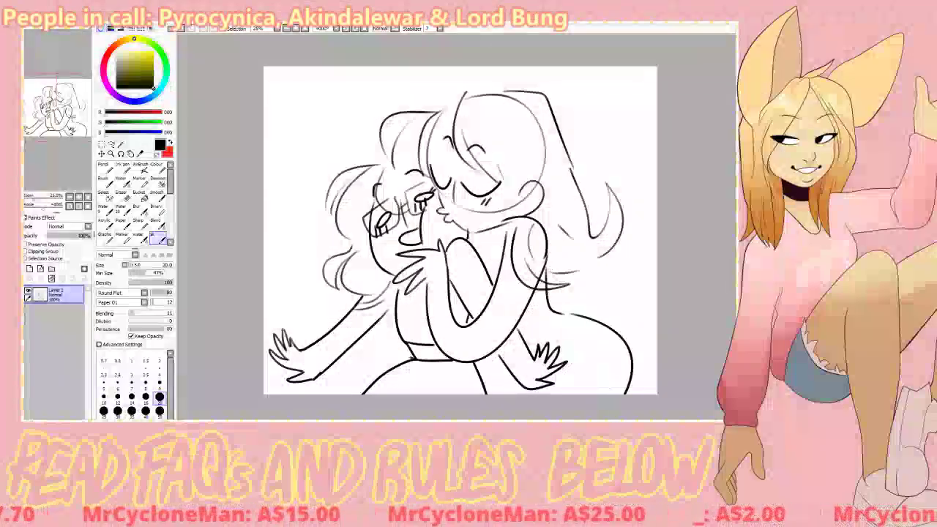
pyautogui.hotkey('ctrl', 'z')
pyautogui.moveTo(564, 314); pyautogui.dragTo(630, 394)
pyautogui.hotkey('ctrl', 'z')
pyautogui.moveTo(563, 313); pyautogui.dragTo(629, 394)
pyautogui.hotkey('ctrl', 'z')
pyautogui.moveTo(564, 312)
pyautogui.mouseDown()
pyautogui.moveTo(601, 328)
pyautogui.moveTo(621, 394)
pyautogui.moveTo(612, 392)
pyautogui.mouseUp()
pyautogui.hotkey('ctrl', 'z')
pyautogui.moveTo(541, 320); pyautogui.dragTo(565, 346)
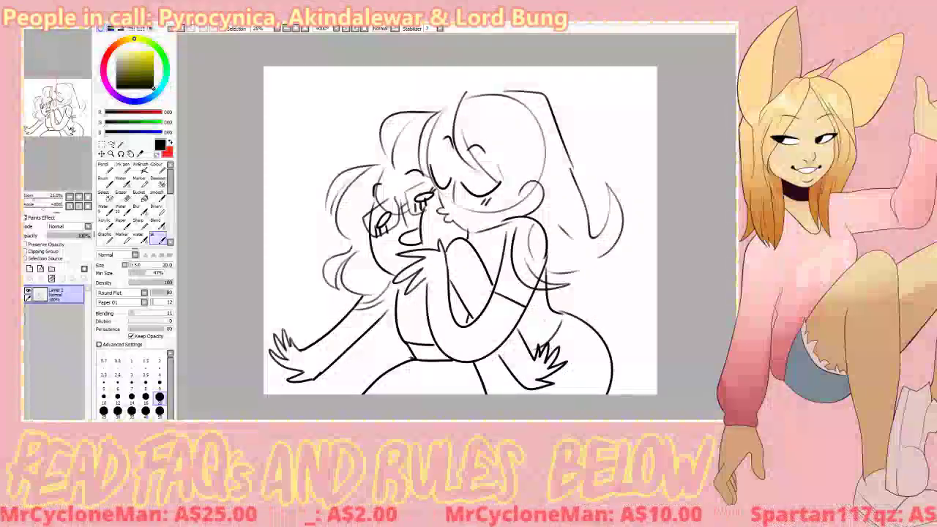
pyautogui.moveTo(494, 292); pyautogui.dragTo(530, 309)
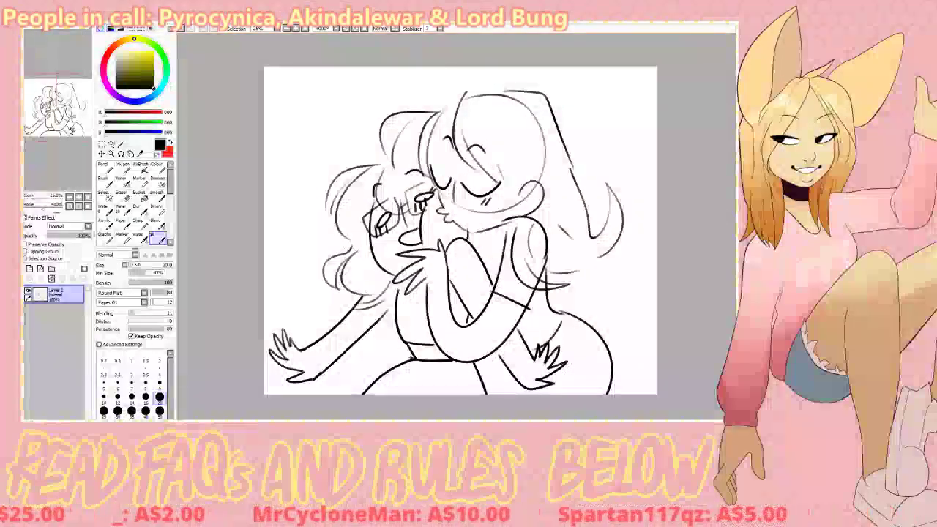
# - Add pointed strands to the second character's lower curls and a curved body contour beneath the outstretched arm
pyautogui.moveTo(342, 243)
pyautogui.mouseDown()
pyautogui.moveTo(317, 245)
pyautogui.moveTo(342, 250)
pyautogui.moveTo(317, 277)
pyautogui.moveTo(325, 286)
pyautogui.mouseUp()
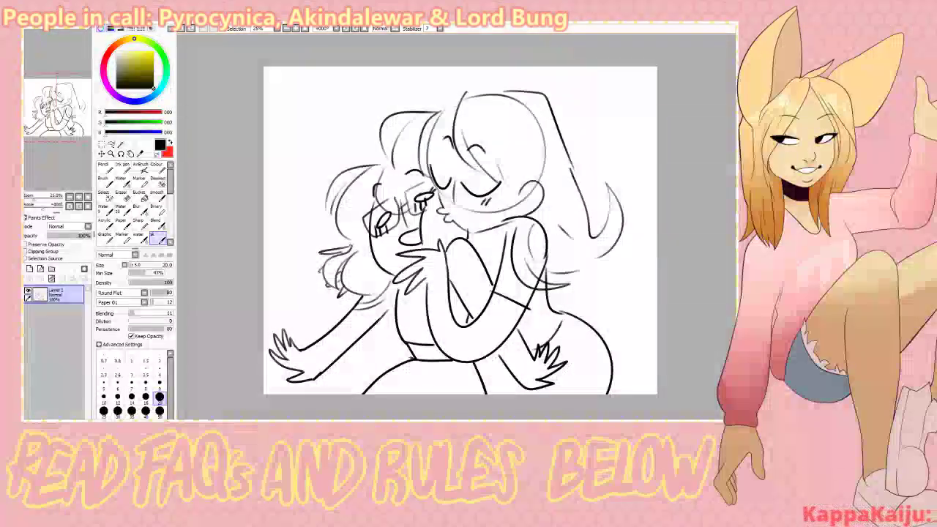
pyautogui.press('e')
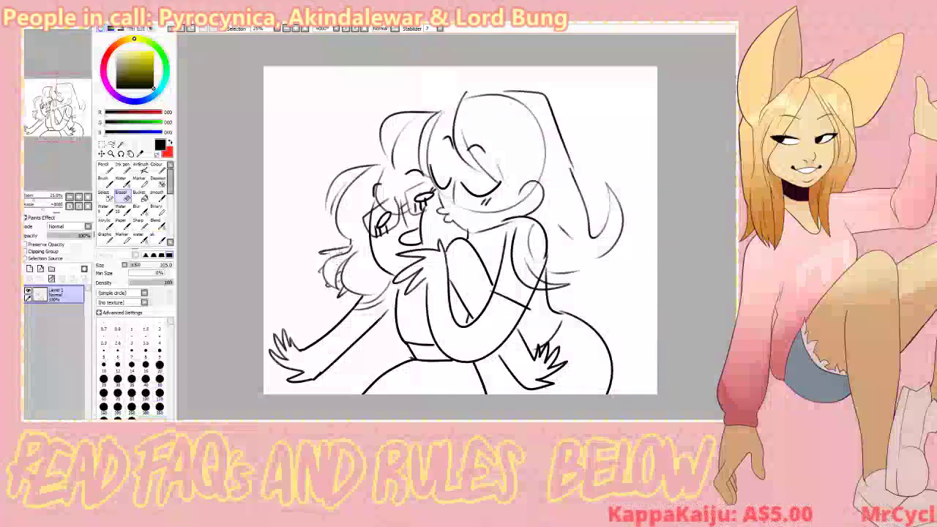
pyautogui.press('b')
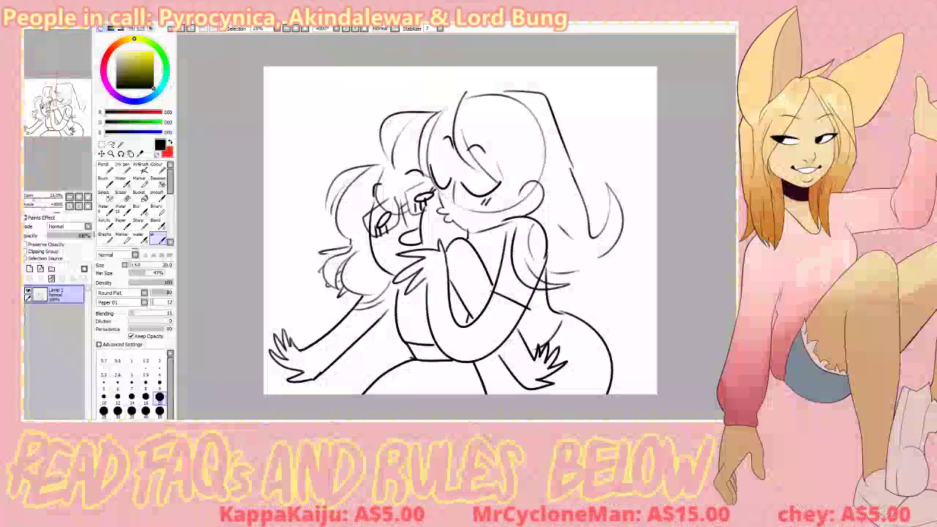
pyautogui.moveTo(386, 319); pyautogui.dragTo(397, 346)
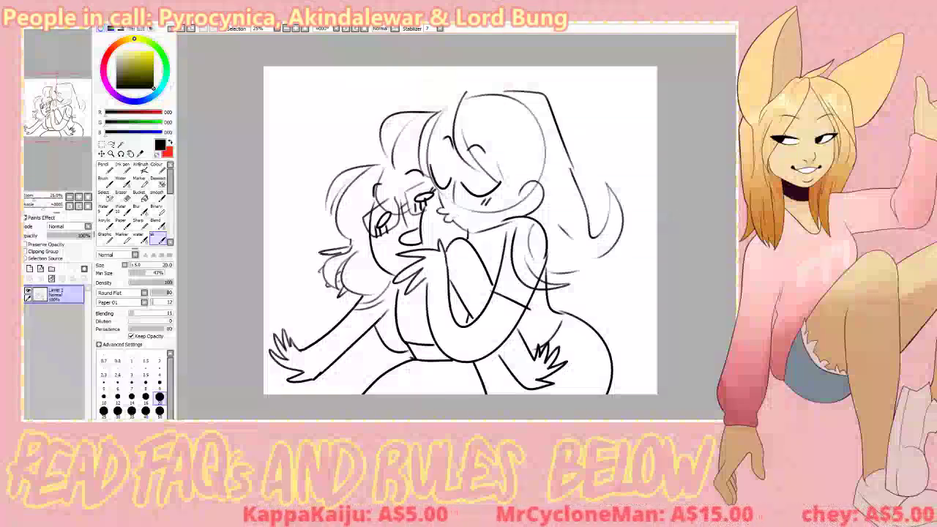
# - Add blush strokes to the first character's cheek and thicken the lids and lashes of both closed eyes
pyautogui.press('e')
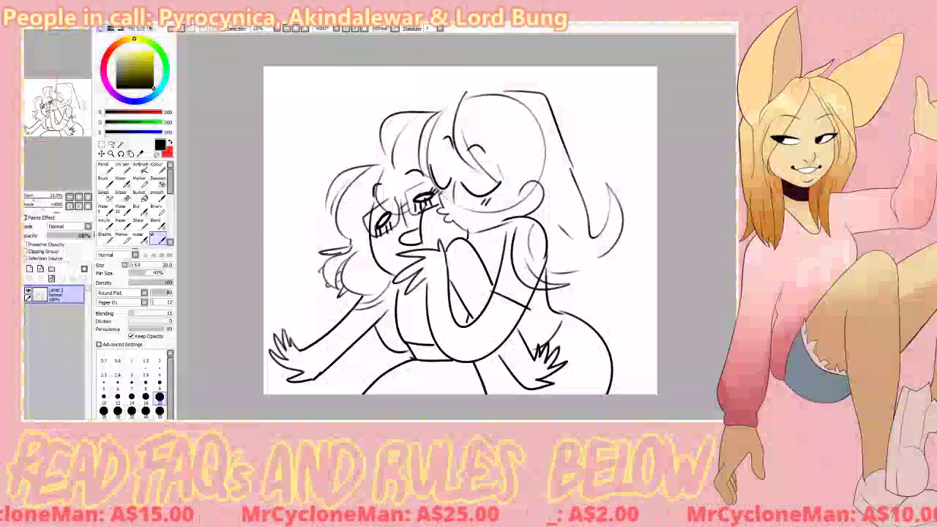
pyautogui.moveTo(483, 198); pyautogui.dragTo(478, 205)
pyautogui.moveTo(479, 199); pyautogui.dragTo(474, 205)
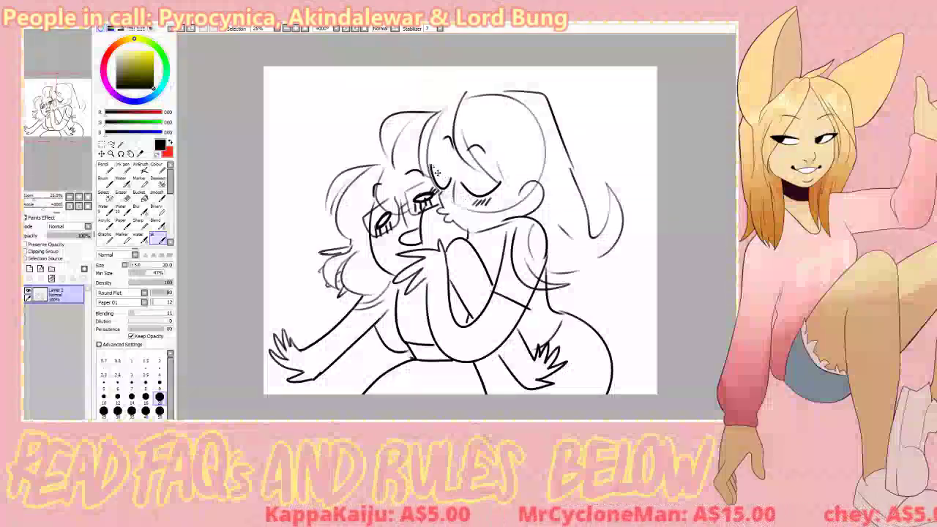
pyautogui.moveTo(432, 168); pyautogui.dragTo(439, 187)
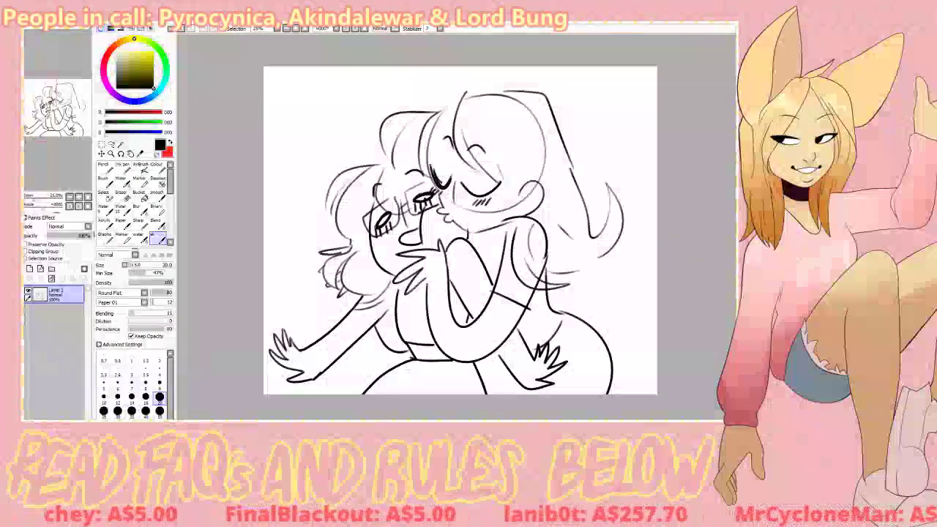
pyautogui.moveTo(443, 188)
pyautogui.mouseDown()
pyautogui.moveTo(451, 176)
pyautogui.moveTo(502, 182)
pyautogui.mouseUp()
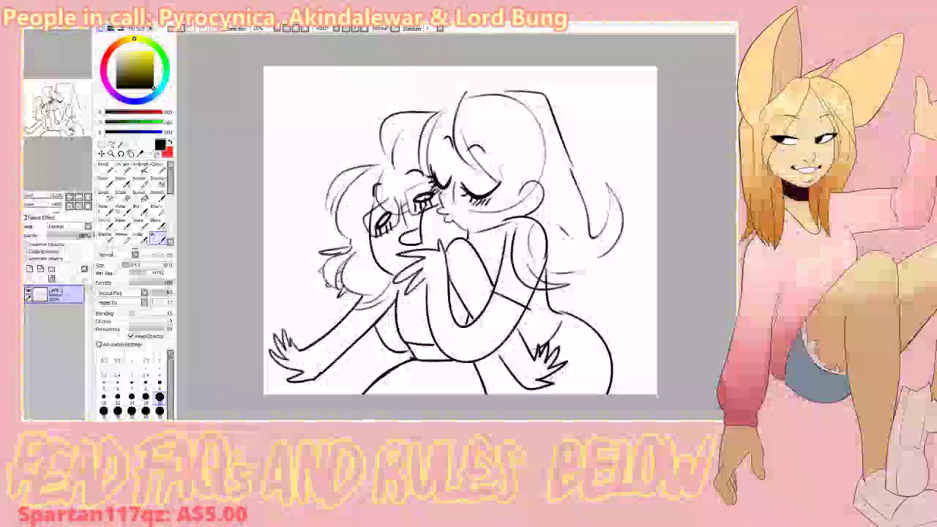
# - Sketch light fold lines in the second character's clothing below the waist, along the canvas's lower edge
pyautogui.moveTo(430, 365); pyautogui.dragTo(437, 396)
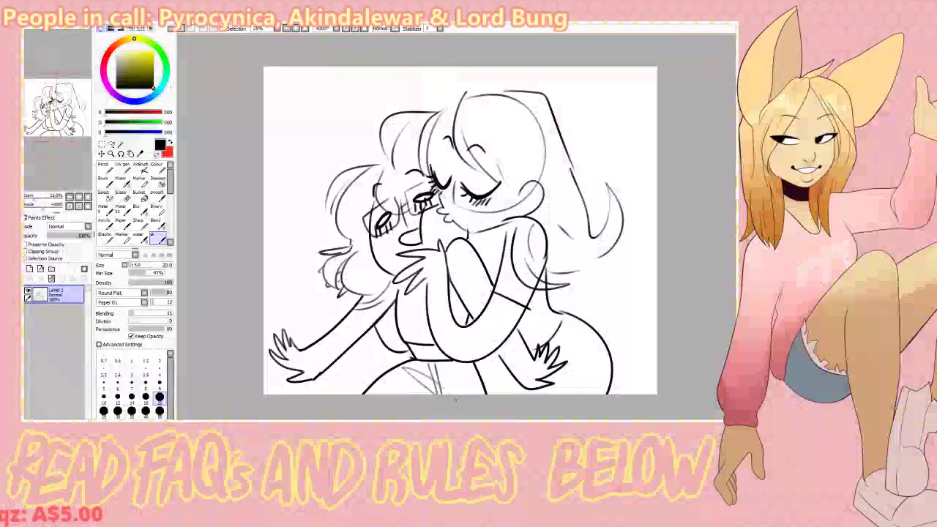
pyautogui.moveTo(438, 365); pyautogui.dragTo(453, 396)
pyautogui.moveTo(402, 376); pyautogui.dragTo(370, 391)
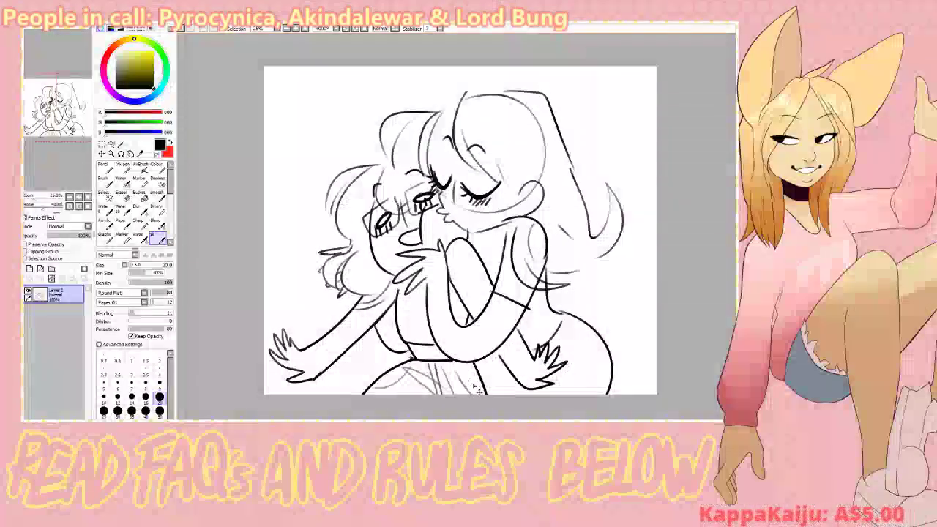
pyautogui.hotkey('ctrl', 'z')
pyautogui.moveTo(458, 364); pyautogui.dragTo(465, 386)
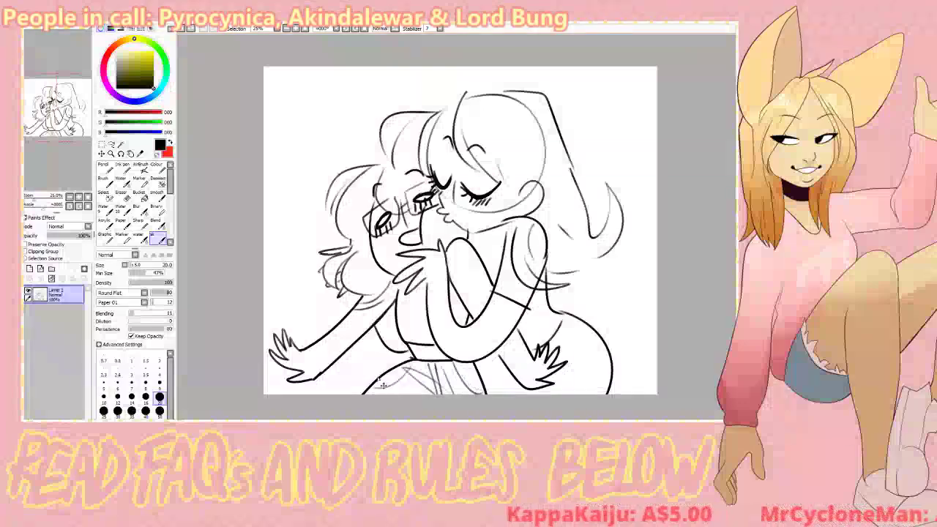
pyautogui.moveTo(402, 373); pyautogui.dragTo(377, 389)
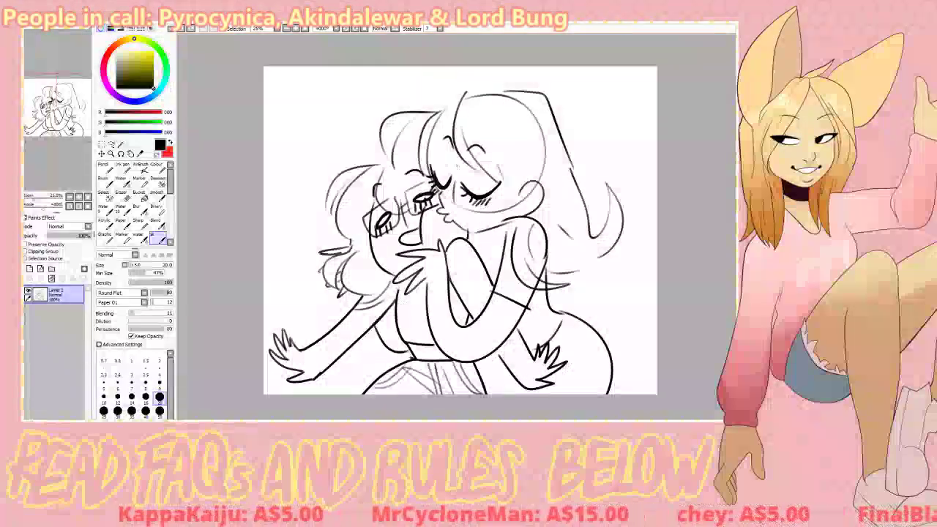
# - Draw three short surprise lines radiating above the second character's hair, redoing the uppermost one
pyautogui.moveTo(305, 119)
pyautogui.mouseDown()
pyautogui.moveTo(346, 137)
pyautogui.moveTo(299, 139)
pyautogui.mouseUp()
pyautogui.hotkey('ctrl', 'z')
pyautogui.hotkey('ctrl', 'z')
pyautogui.hotkey('ctrl', 'z')
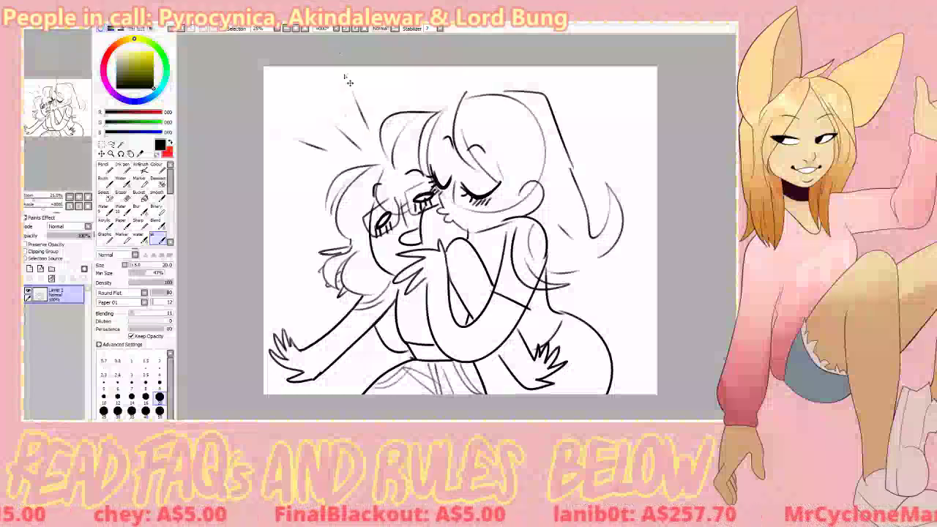
pyautogui.hotkey('ctrl', 'z')
pyautogui.moveTo(367, 126); pyautogui.dragTo(358, 92)
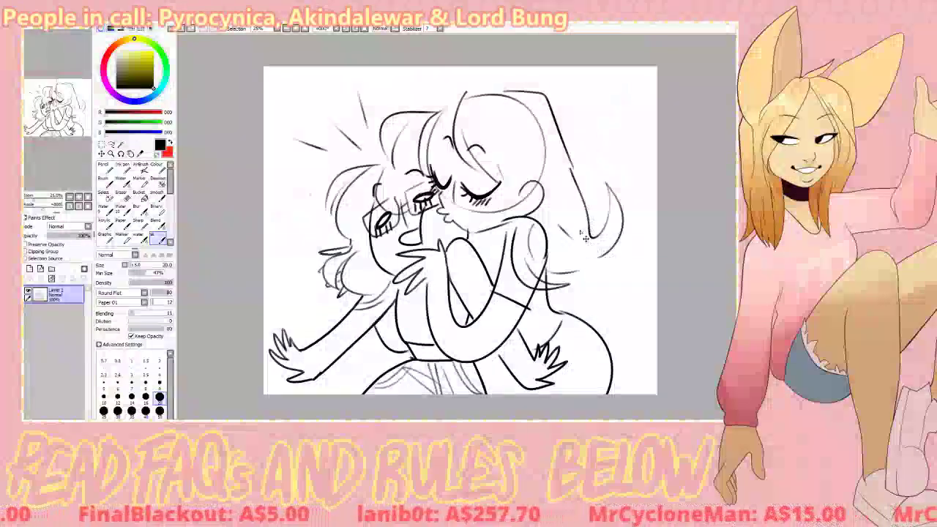
# - Draw a loose lock of hair behind the first character's shoulder and curved fringe strands across the forehead
pyautogui.moveTo(602, 256); pyautogui.dragTo(572, 294)
pyautogui.hotkey('ctrl', 'z')
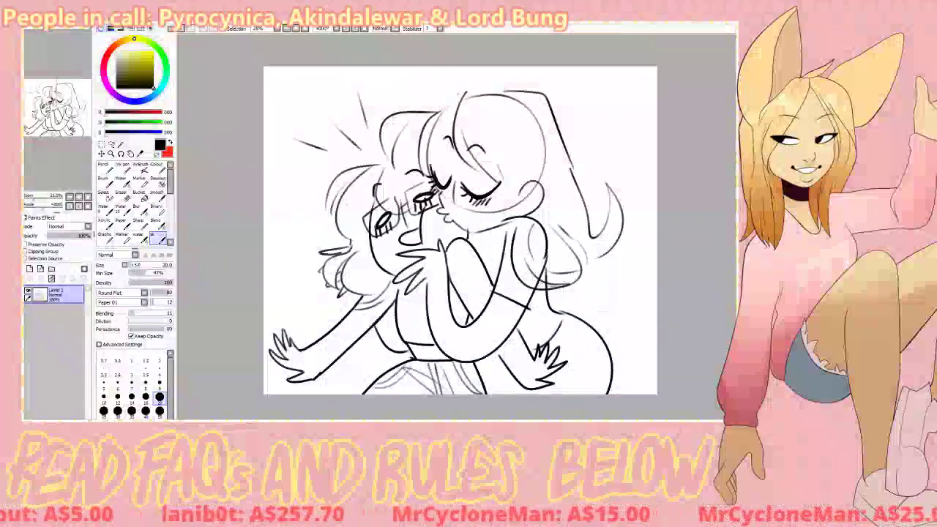
pyautogui.moveTo(466, 97); pyautogui.dragTo(432, 118)
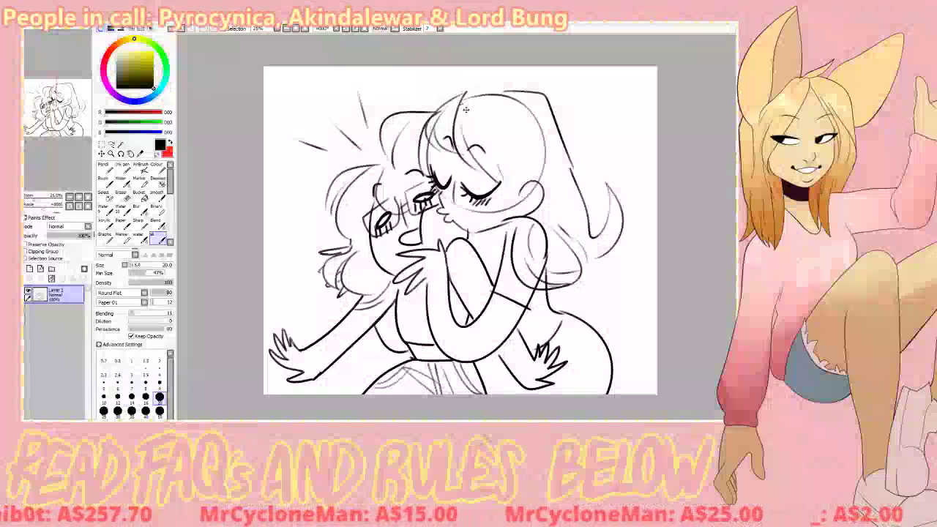
pyautogui.hotkey('ctrl', 'z')
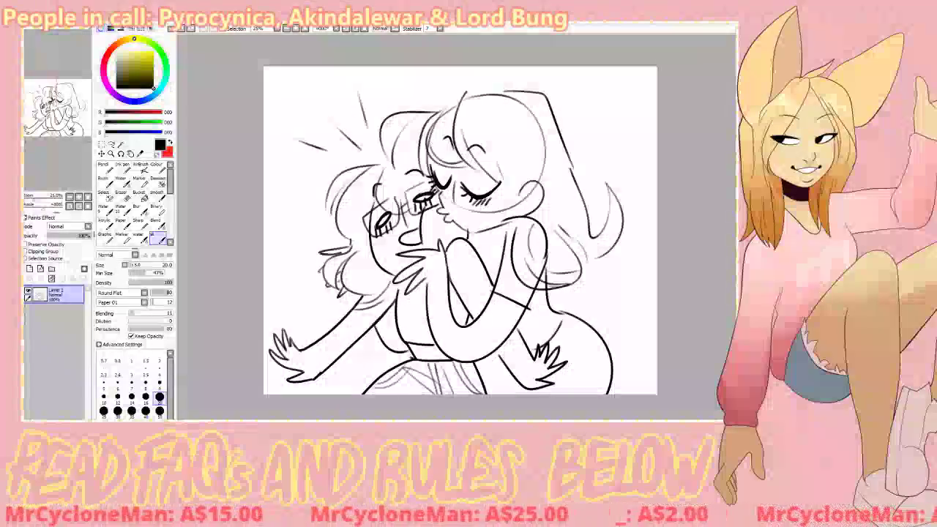
pyautogui.hotkey('ctrl', 'z')
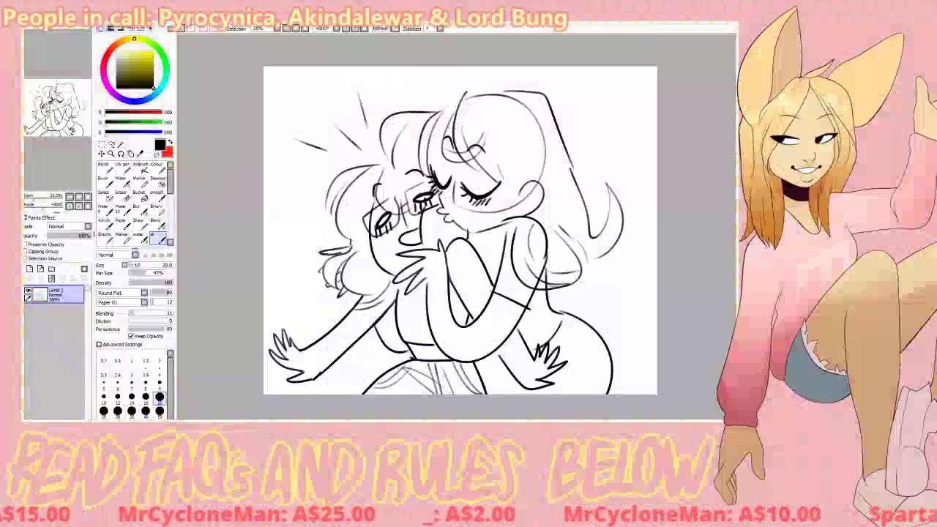
pyautogui.moveTo(465, 93); pyautogui.dragTo(482, 150)
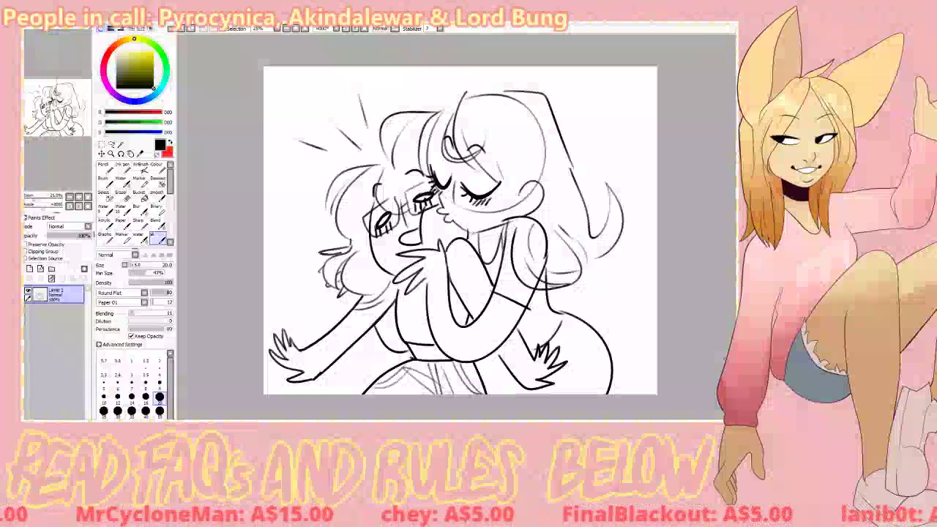
# - Extend the first character's hair from the crown into curved, pointed strands sweeping over the second character's hair
pyautogui.press('e')
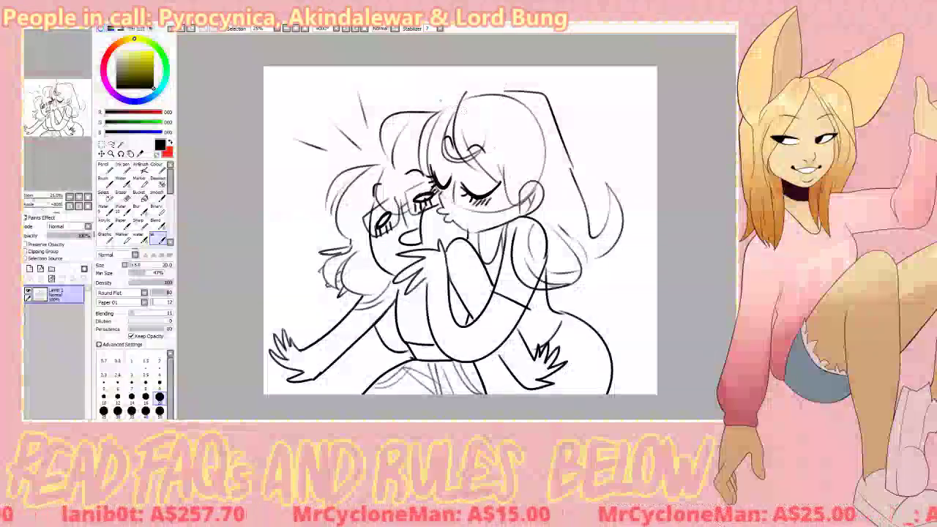
pyautogui.moveTo(499, 92); pyautogui.dragTo(411, 92)
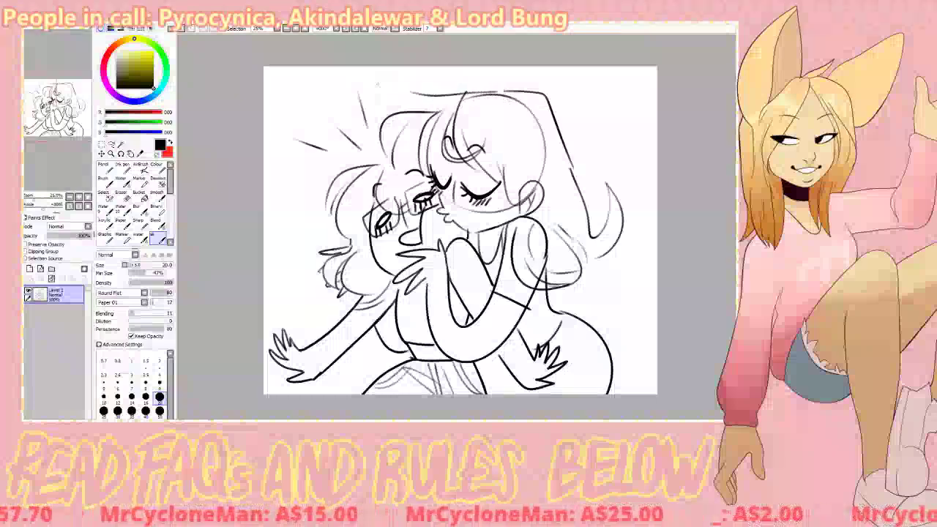
pyautogui.hotkey('ctrl', 'z')
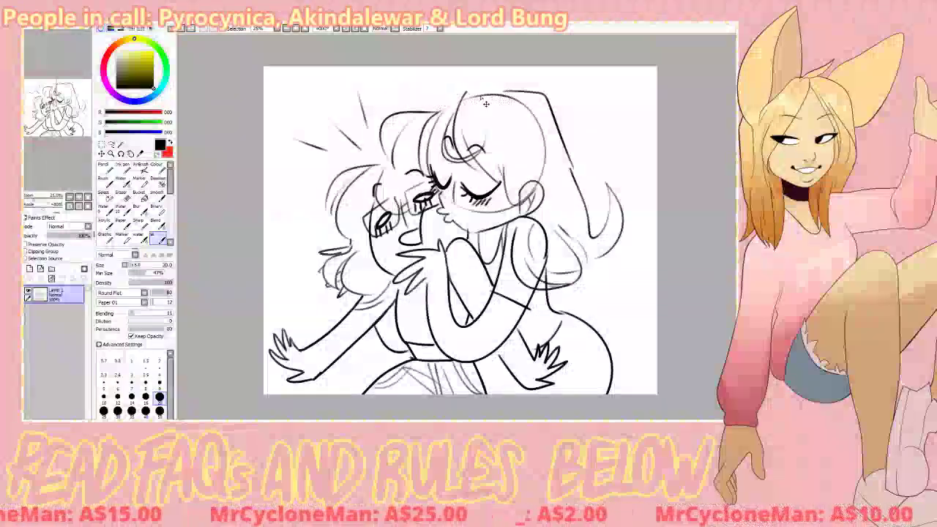
pyautogui.moveTo(504, 92); pyautogui.dragTo(420, 102)
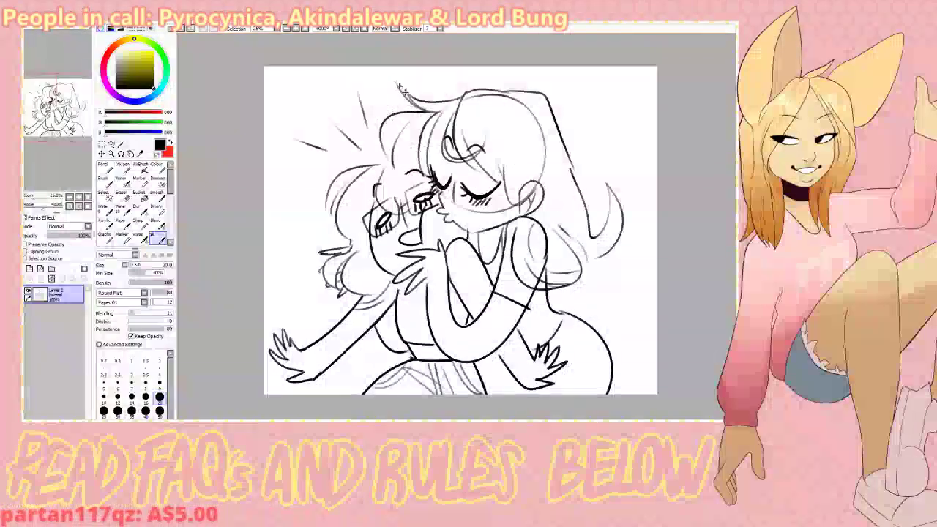
pyautogui.moveTo(399, 86); pyautogui.dragTo(420, 111)
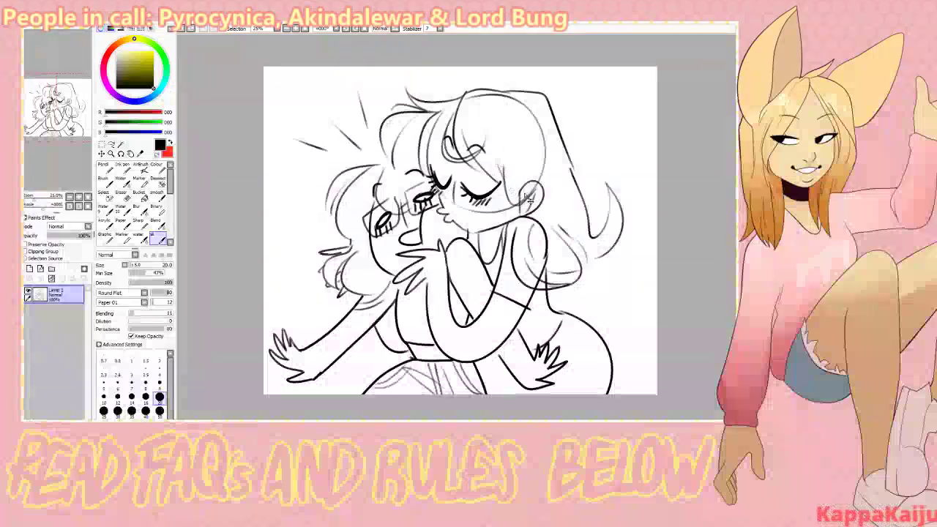
# - Erase the round skull guideline inside the first character's hair outline and return to the sketching brush
pyautogui.press('e')
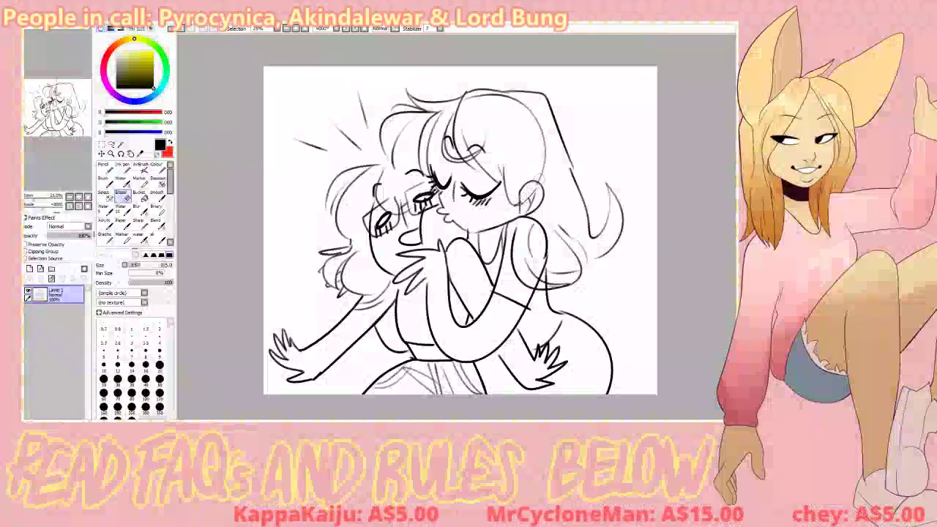
pyautogui.moveTo(543, 169)
pyautogui.mouseDown()
pyautogui.moveTo(544, 139)
pyautogui.moveTo(499, 99)
pyautogui.moveTo(467, 101)
pyautogui.mouseUp()
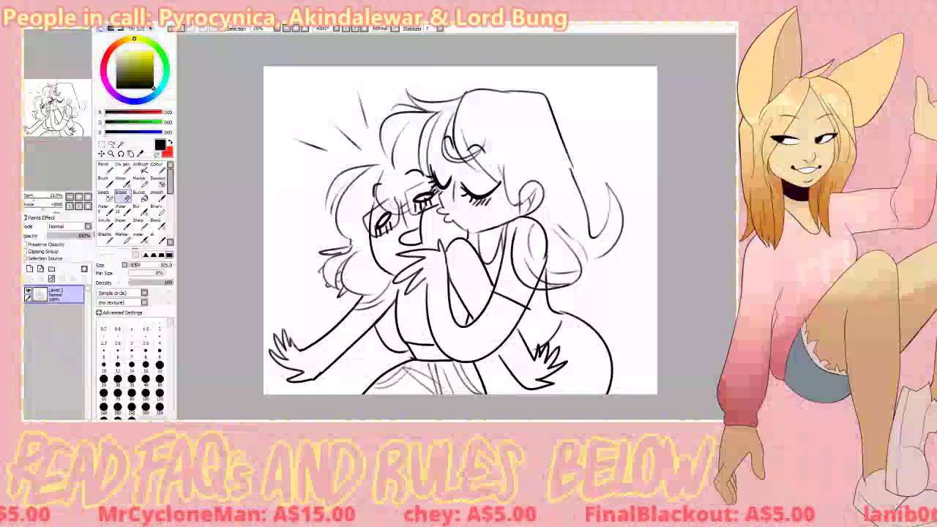
pyautogui.press('b')
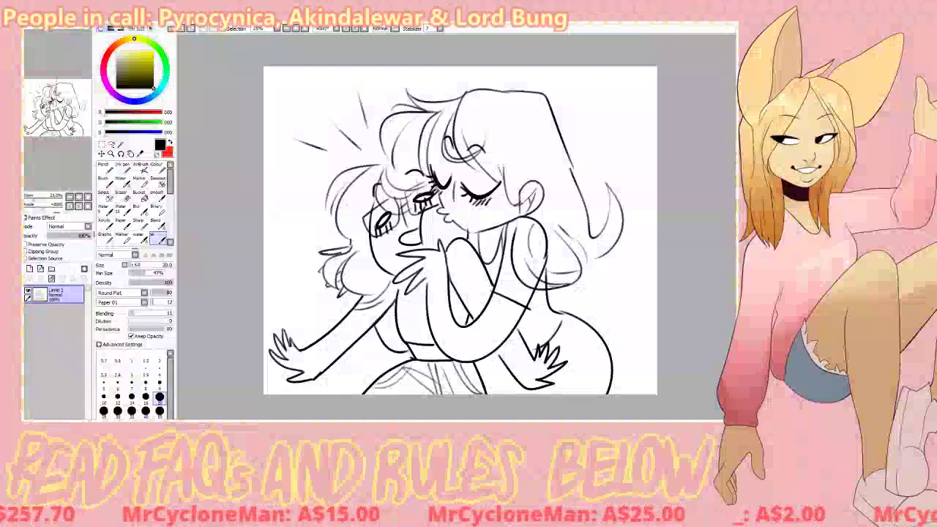
# - Close the kissing characters sketch and create a new blank canvas with the default settings
pyautogui.hotkey('ctrl', 'w')
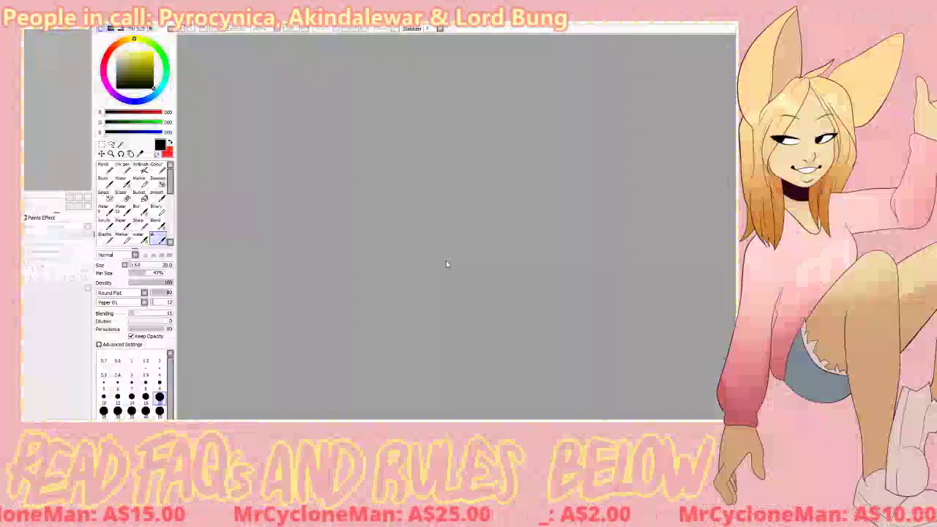
pyautogui.hotkey('ctrl', 'n')
pyautogui.press('Return')
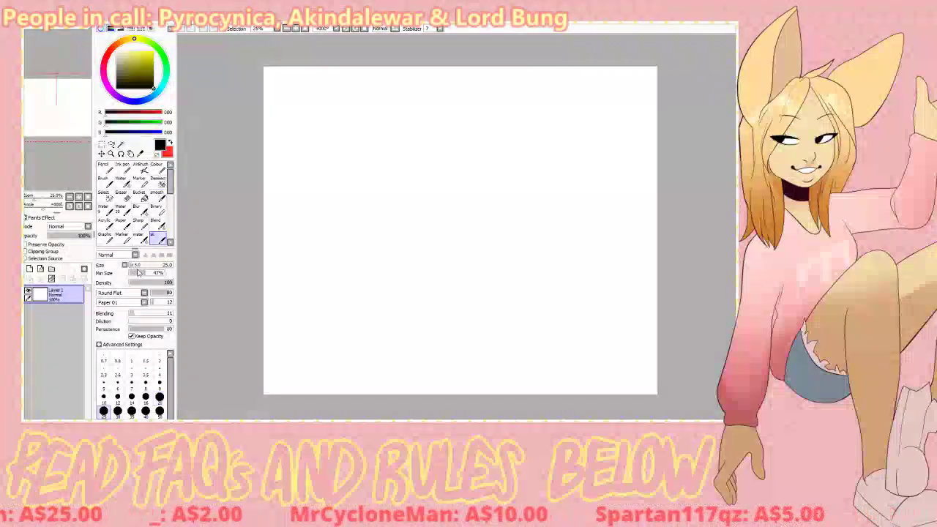
pyautogui.click(104, 238)
pyautogui.moveTo(439, 96)
pyautogui.mouseDown()
pyautogui.moveTo(512, 156)
pyautogui.moveTo(450, 97)
pyautogui.moveTo(492, 220)
pyautogui.moveTo(399, 133)
pyautogui.mouseUp()
pyautogui.hotkey('ctrl', 'z')
pyautogui.press(']')
pyautogui.press(']')
pyautogui.press(']')
pyautogui.press(']')
pyautogui.hotkey('ctrl', 'z')
pyautogui.moveTo(421, 87)
pyautogui.mouseDown()
pyautogui.moveTo(497, 145)
pyautogui.moveTo(498, 202)
pyautogui.moveTo(478, 219)
pyautogui.moveTo(493, 191)
pyautogui.mouseUp()
pyautogui.moveTo(486, 210); pyautogui.dragTo(493, 161)
pyautogui.hotkey('ctrl', 'z')
pyautogui.hotkey('ctrl', 'z')
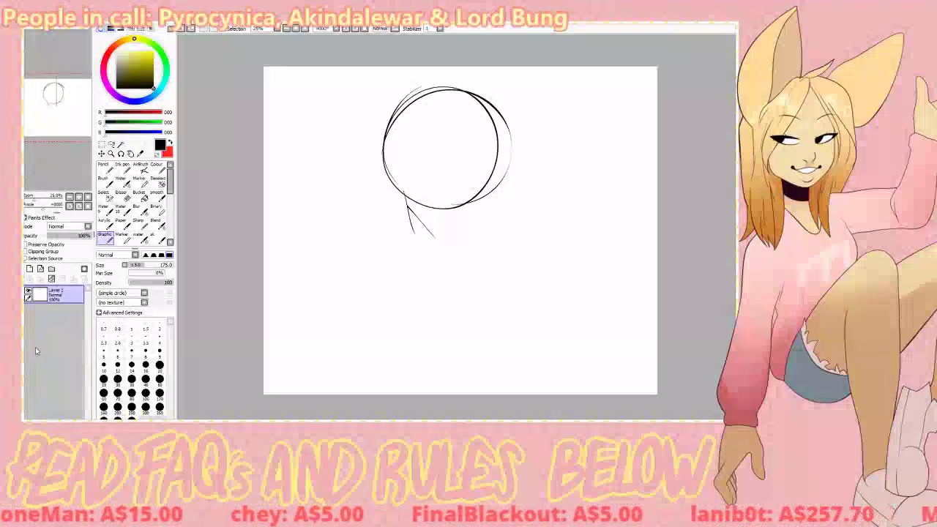
pyautogui.hotkey('ctrl', 'z')
pyautogui.hotkey('ctrl', 'z')
pyautogui.hotkey('ctrl', 'z')
pyautogui.hotkey('ctrl', 'z')
pyautogui.hotkey('ctrl', 'z')
# - Try pasting the clown photo onto the blank canvas as a layer and selecting part of it, undoing everything
pyautogui.hotkey('ctrl', 'v')
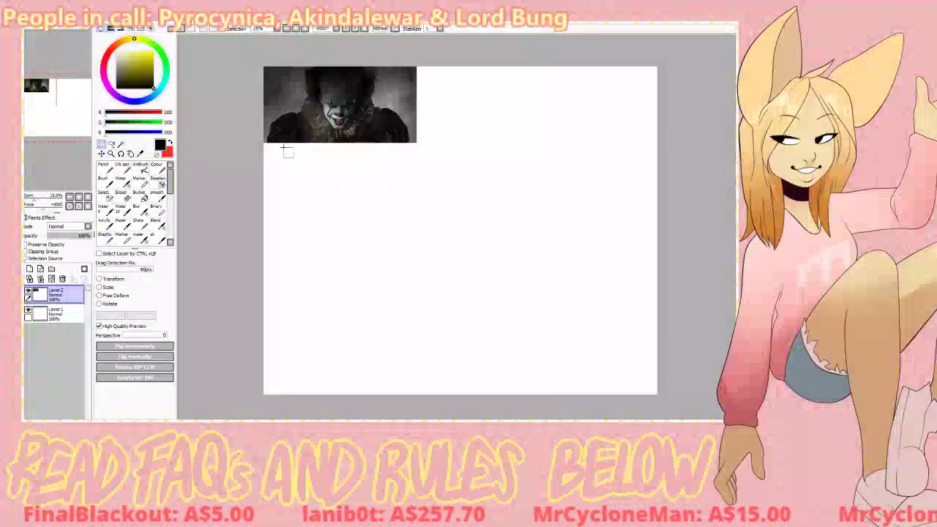
pyautogui.moveTo(284, 148); pyautogui.dragTo(257, 62)
pyautogui.hotkey('ctrl', 'x')
pyautogui.moveTo(389, 62); pyautogui.dragTo(461, 173)
pyautogui.hotkey('ctrl', 'z')
pyautogui.hotkey('ctrl', 'z')
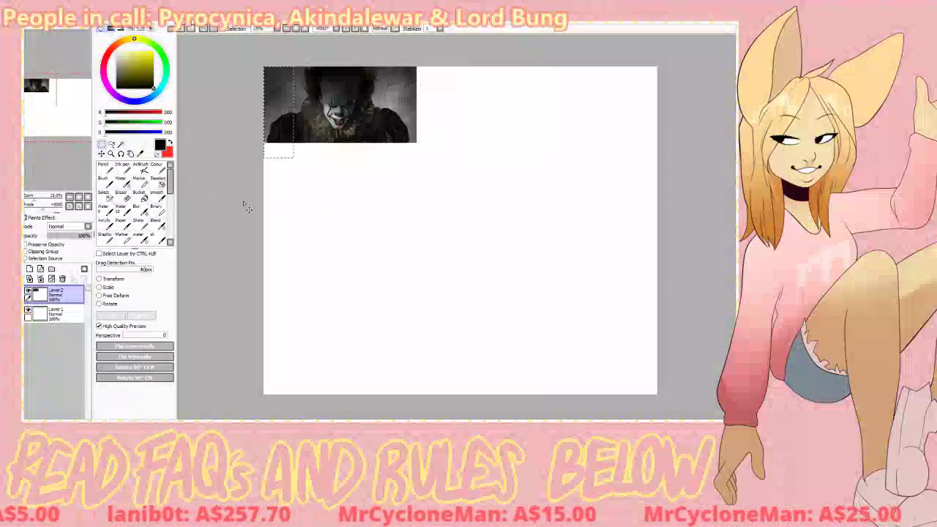
pyautogui.hotkey('ctrl', 'd')
pyautogui.hotkey('ctrl', 'z')
pyautogui.hotkey('ctrl', 'z')
pyautogui.hotkey('ctrl', 'z')
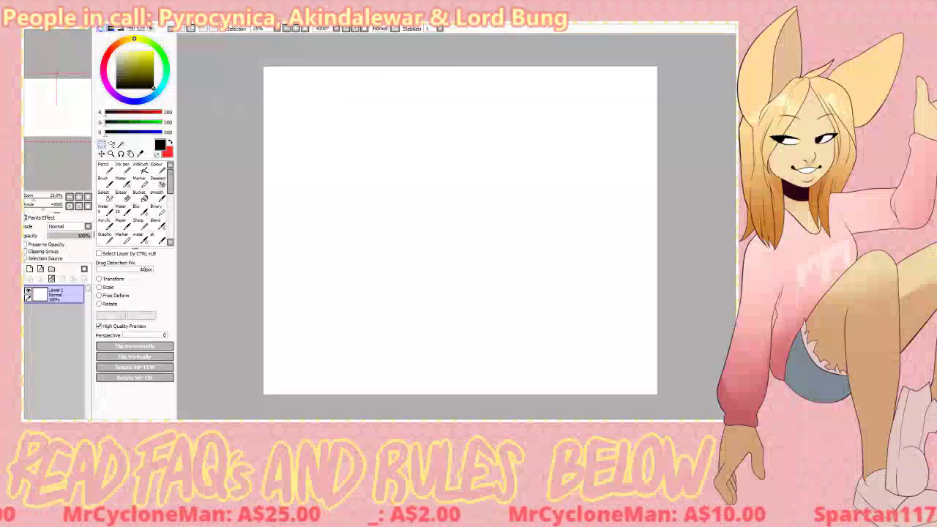
# - Turn the blank canvas into a floating window, move it against the tool panels and make it taller
pyautogui.click(720, 22)
pyautogui.click(52, 30)
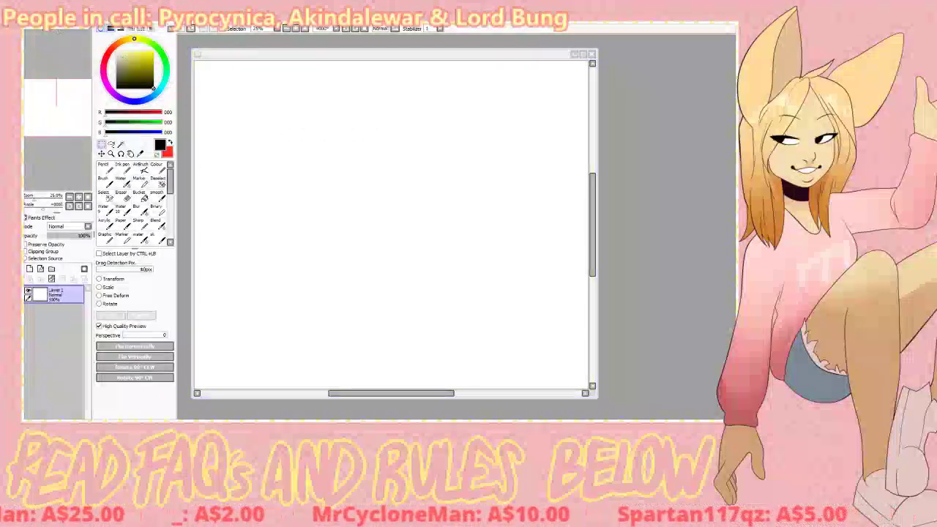
pyautogui.click(64, 52)
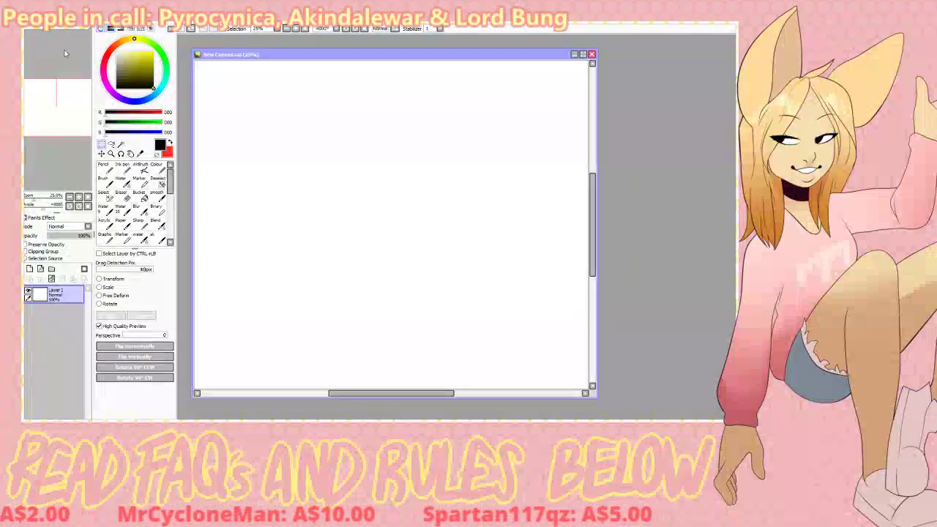
pyautogui.click(248, 54)
pyautogui.moveTo(249, 55); pyautogui.dragTo(235, 42)
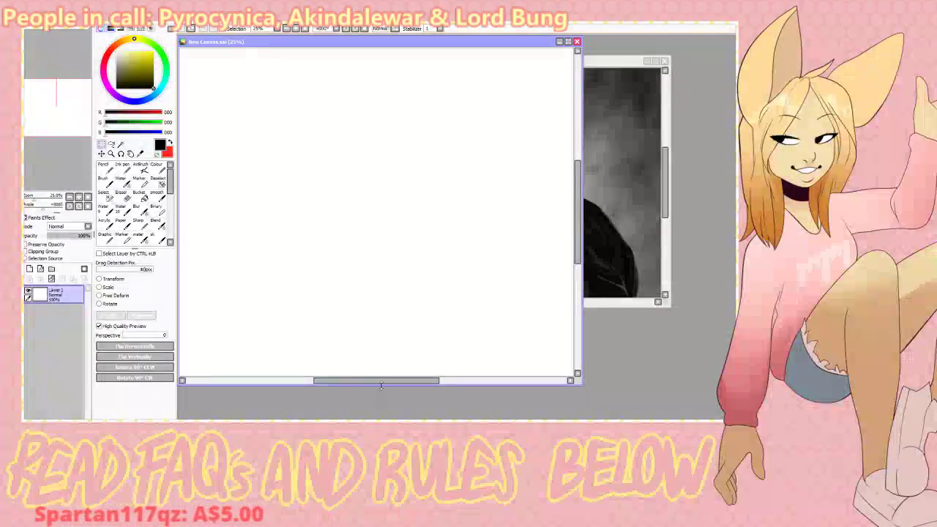
pyautogui.moveTo(380, 385); pyautogui.dragTo(380, 419)
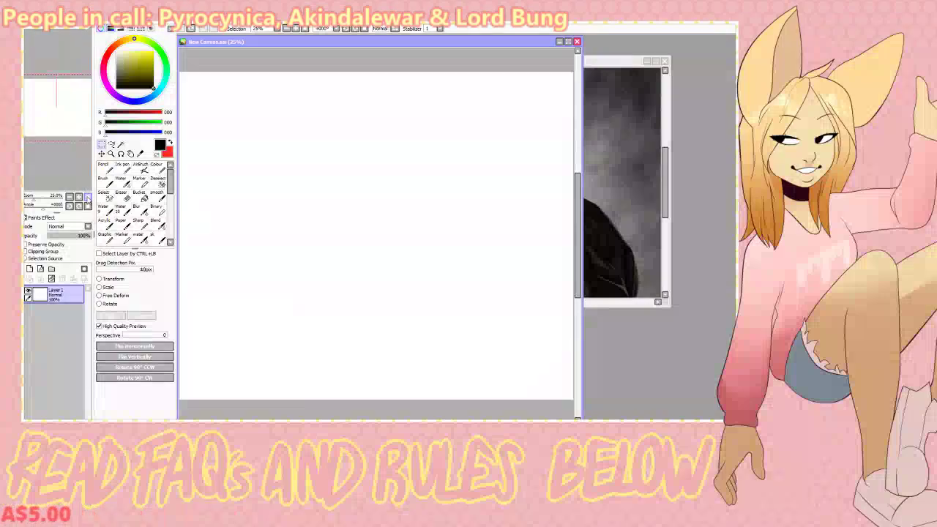
pyautogui.click(88, 198)
pyautogui.click(78, 199)
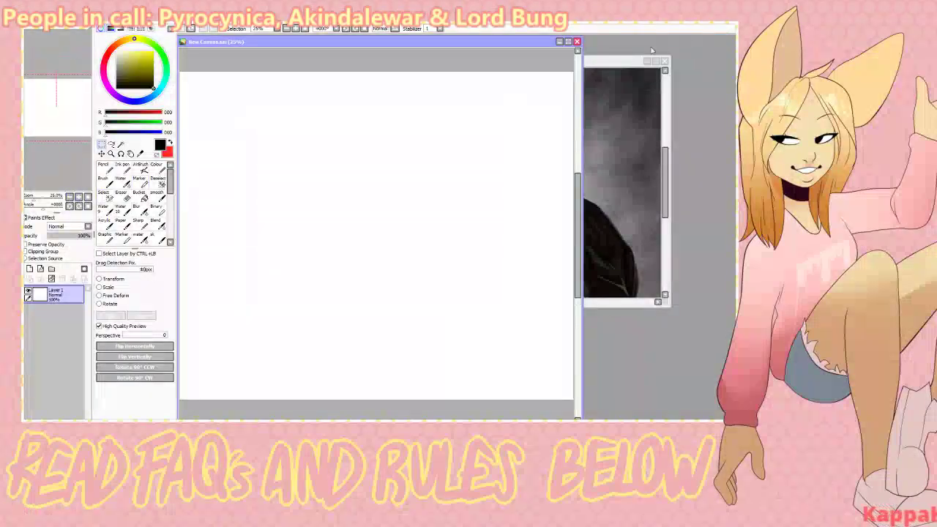
# - Shrink the clown reference window, place it beside the blank canvas and set its zoom to 50%
pyautogui.click(607, 63)
pyautogui.moveTo(199, 57); pyautogui.dragTo(475, 65)
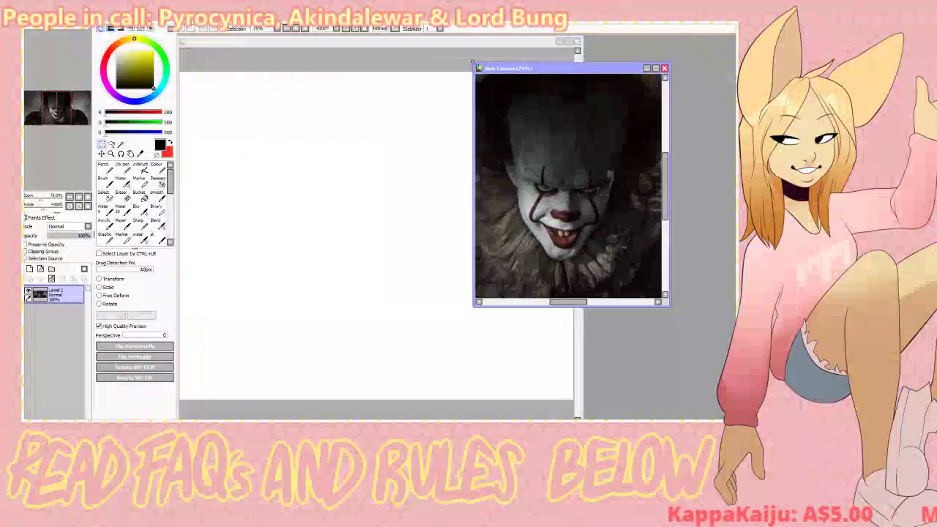
pyautogui.click(87, 198)
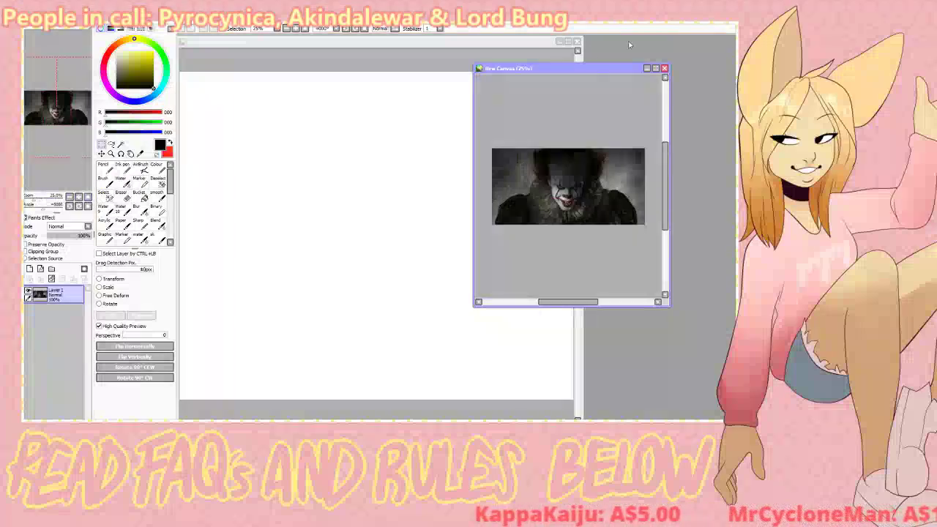
pyautogui.moveTo(555, 68); pyautogui.dragTo(663, 36)
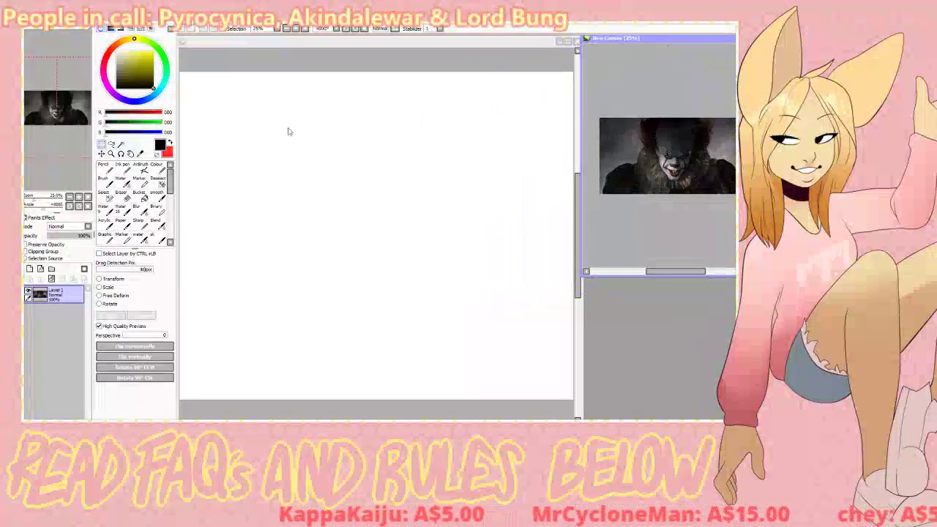
pyautogui.click(78, 197)
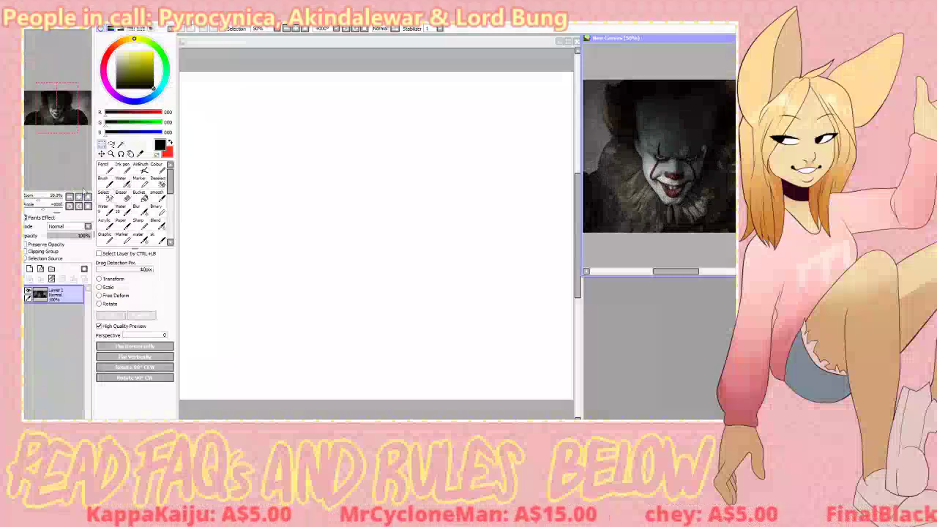
# - Paste the photo of the open-mouthed fish as a separate reference canvas, place it below the clown and set its zoom to 50%
pyautogui.hotkey('alt', 'Tab')
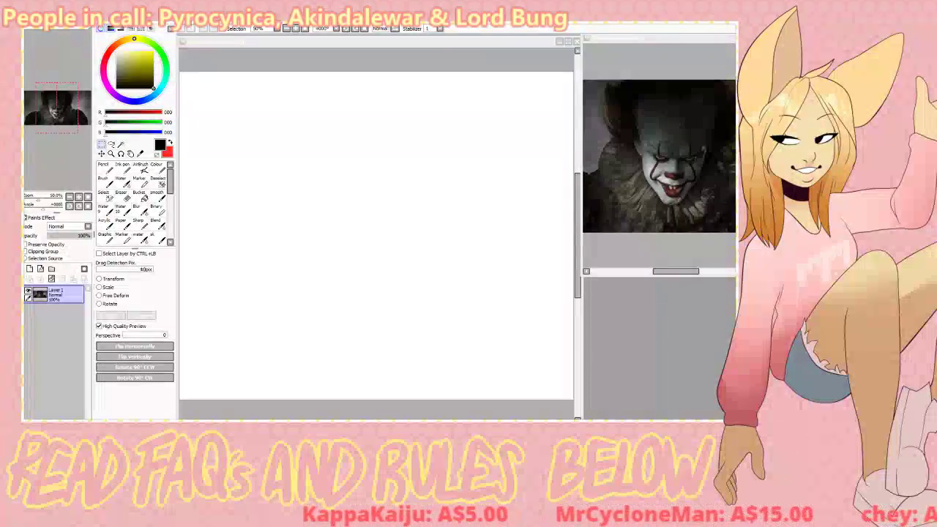
pyautogui.hotkey('alt', 'Tab')
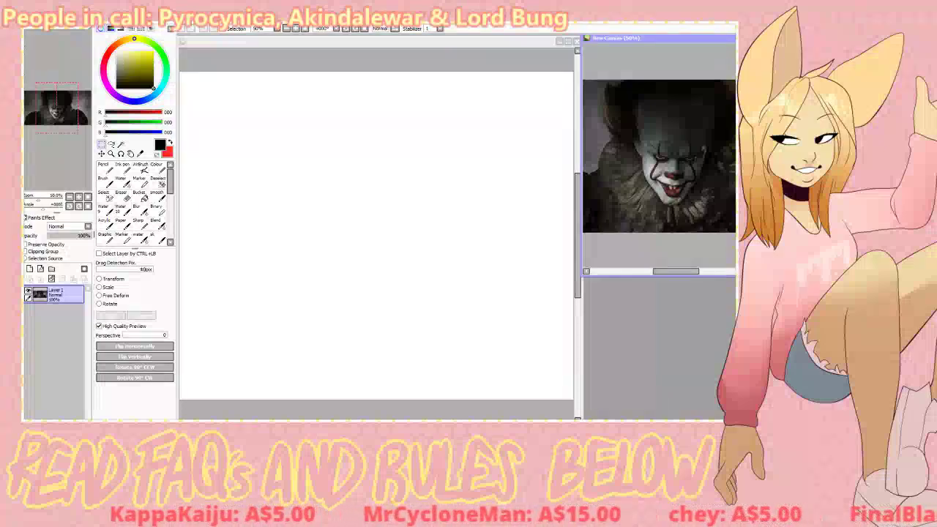
pyautogui.hotkey('ctrl', 'v')
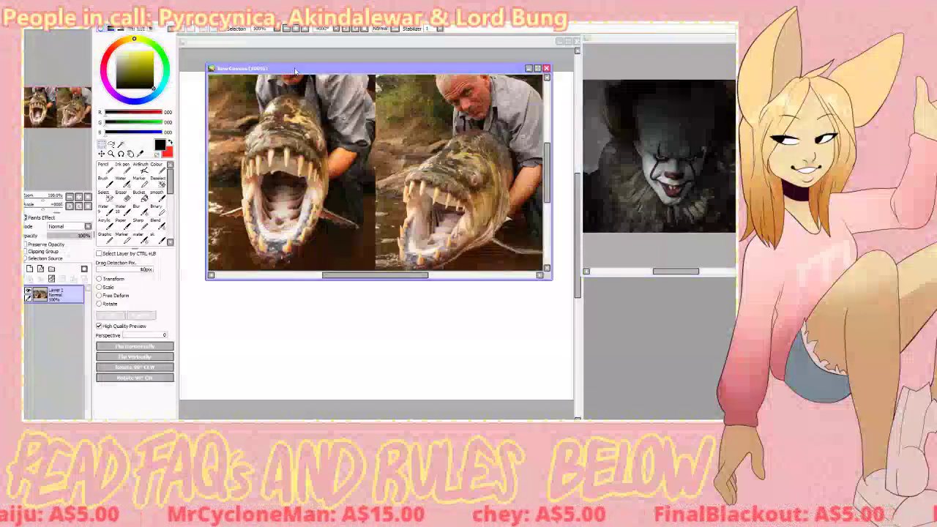
pyautogui.moveTo(294, 71); pyautogui.dragTo(495, 221)
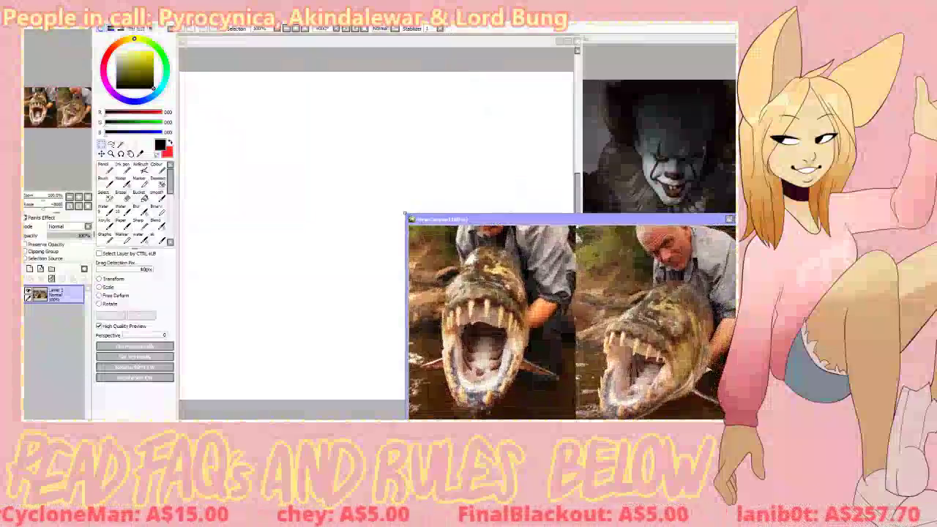
pyautogui.moveTo(403, 214); pyautogui.dragTo(578, 273)
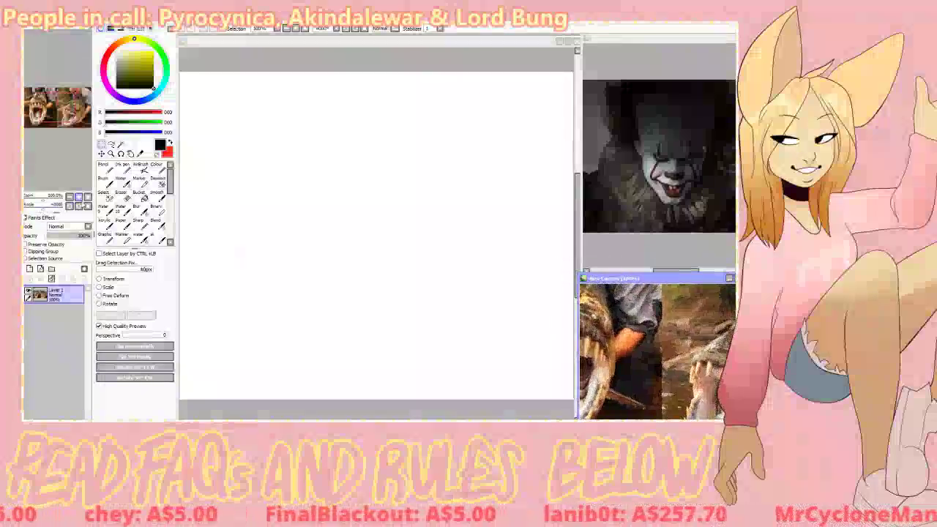
pyautogui.click(87, 197)
pyautogui.click(79, 197)
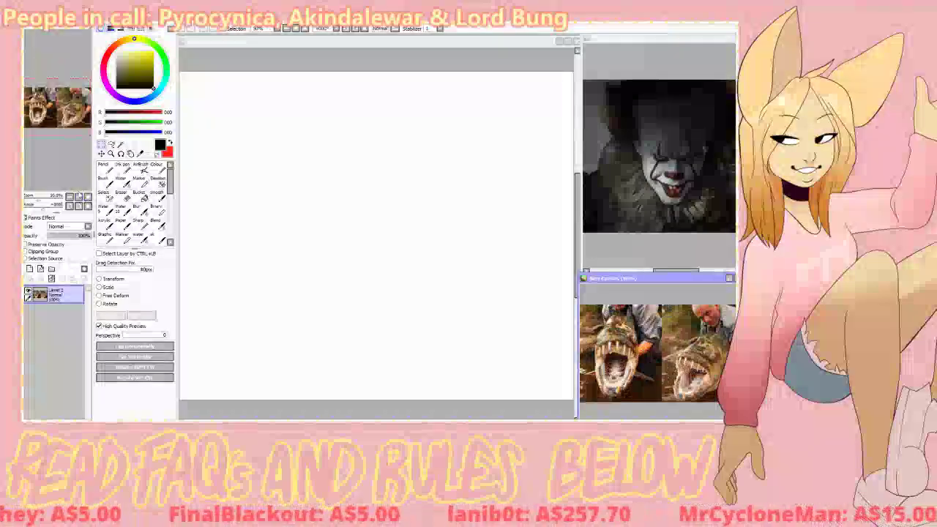
# - Make the blank canvas active and select the size 25 Round Flat brush for sketching
pyautogui.click(454, 68)
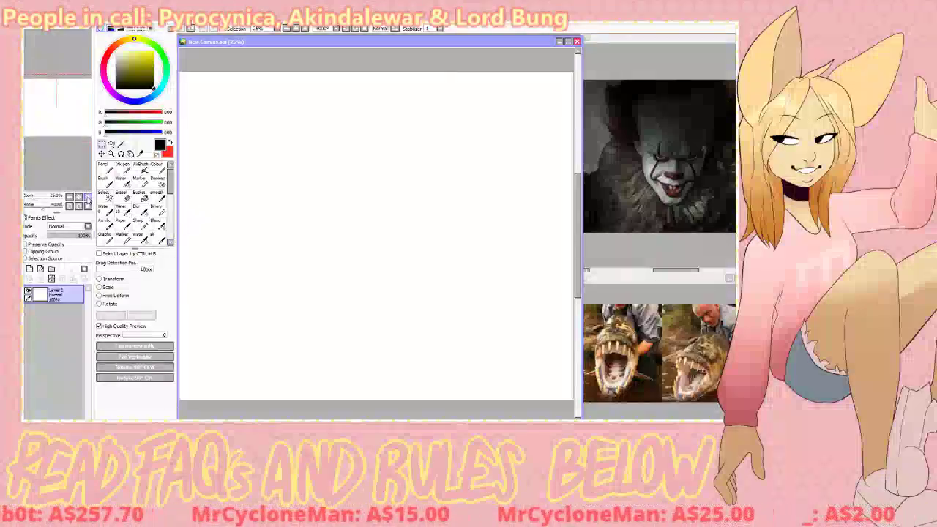
pyautogui.click(157, 238)
pyautogui.moveTo(438, 101)
pyautogui.mouseDown()
pyautogui.moveTo(495, 208)
pyautogui.moveTo(463, 109)
pyautogui.moveTo(372, 232)
pyautogui.mouseUp()
pyautogui.hotkey('ctrl', 'z')
pyautogui.moveTo(399, 112); pyautogui.dragTo(445, 228)
pyautogui.hotkey('ctrl', 'z')
pyautogui.hotkey('ctrl', 'z')
pyautogui.moveTo(423, 107); pyautogui.dragTo(372, 198)
pyautogui.moveTo(408, 107); pyautogui.dragTo(482, 195)
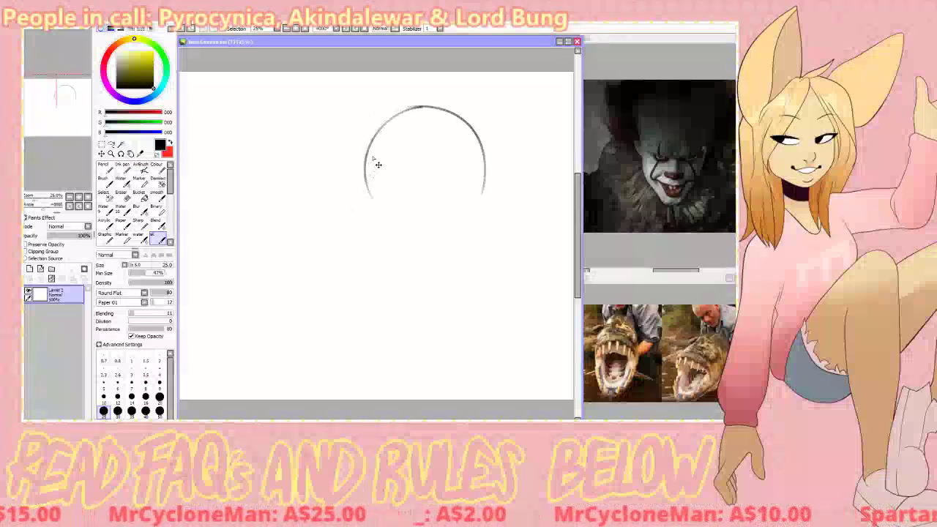
pyautogui.moveTo(382, 145)
pyautogui.mouseDown()
pyautogui.moveTo(366, 192)
pyautogui.moveTo(362, 173)
pyautogui.moveTo(344, 189)
pyautogui.moveTo(337, 211)
pyautogui.mouseUp()
pyautogui.hotkey('ctrl', 'z')
pyautogui.hotkey('ctrl', 'z')
pyautogui.hotkey('ctrl', 'z')
pyautogui.moveTo(352, 175); pyautogui.dragTo(336, 210)
pyautogui.hotkey('ctrl', 'z')
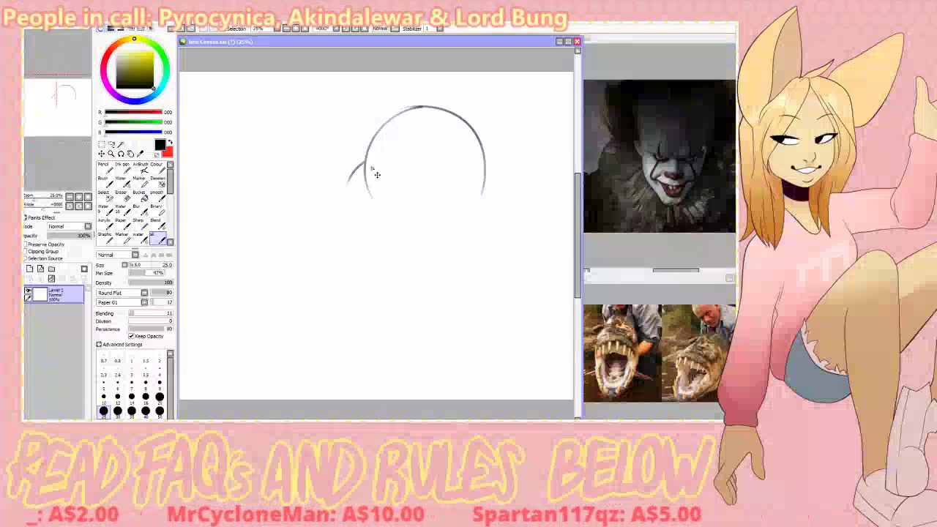
pyautogui.hotkey('ctrl', 'z')
pyautogui.hotkey('ctrl', 'z')
pyautogui.hotkey('ctrl', 'z')
# - Sketch a rounded head circle in the canvas's upper middle with a curved vertical centre line and a horizontal eye line
pyautogui.moveTo(366, 107); pyautogui.dragTo(424, 113)
pyautogui.moveTo(329, 179); pyautogui.dragTo(459, 165)
pyautogui.moveTo(350, 120); pyautogui.dragTo(388, 217)
pyautogui.moveTo(383, 100)
pyautogui.mouseDown()
pyautogui.moveTo(379, 168)
pyautogui.moveTo(391, 103)
pyautogui.mouseUp()
pyautogui.moveTo(327, 152); pyautogui.dragTo(439, 150)
pyautogui.moveTo(382, 140); pyautogui.dragTo(474, 163)
pyautogui.moveTo(349, 156)
pyautogui.mouseDown()
pyautogui.moveTo(306, 217)
pyautogui.moveTo(336, 160)
pyautogui.moveTo(314, 175)
pyautogui.mouseUp()
pyautogui.hotkey('ctrl', 'z')
pyautogui.moveTo(315, 185); pyautogui.dragTo(298, 208)
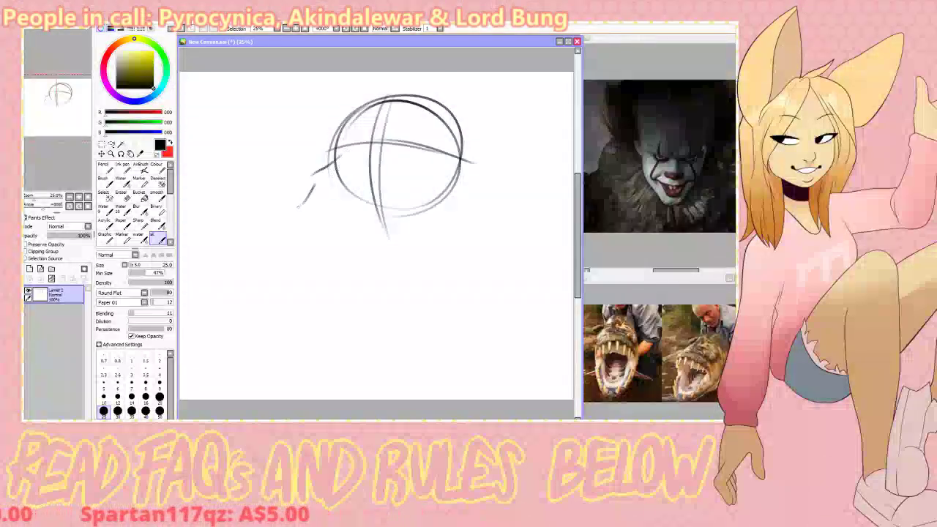
pyautogui.hotkey('ctrl', 'z')
pyautogui.hotkey('ctrl', 'z')
pyautogui.moveTo(342, 155)
pyautogui.mouseDown()
pyautogui.moveTo(333, 172)
pyautogui.moveTo(406, 189)
pyautogui.mouseUp()
pyautogui.hotkey('ctrl', 'z')
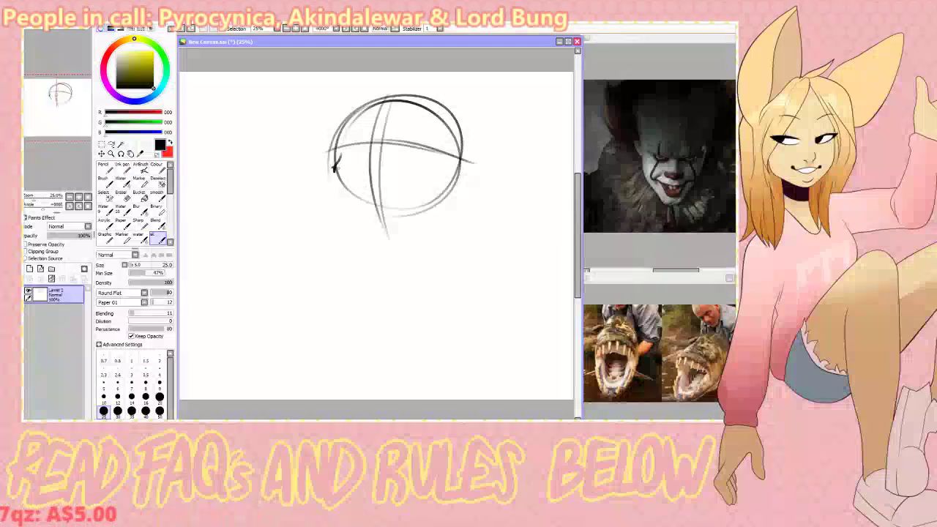
pyautogui.moveTo(338, 161); pyautogui.dragTo(317, 189)
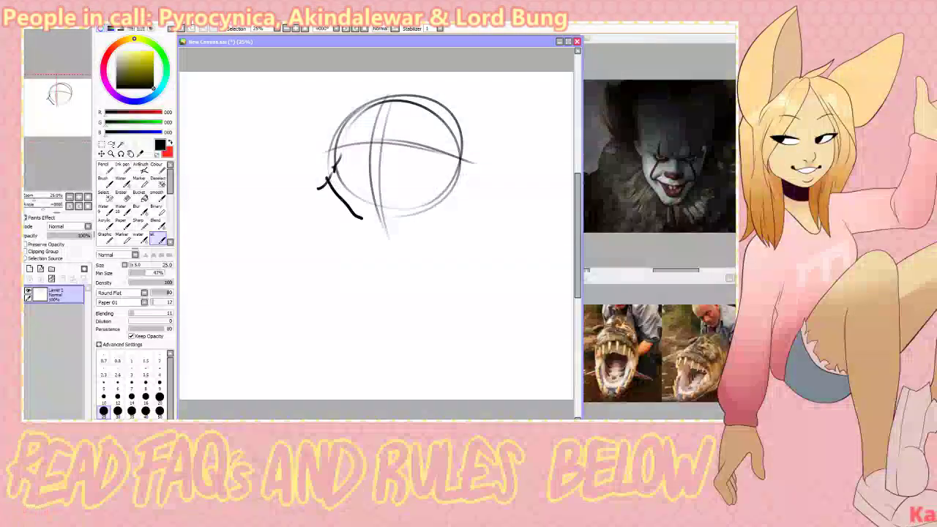
pyautogui.hotkey('ctrl', 'z')
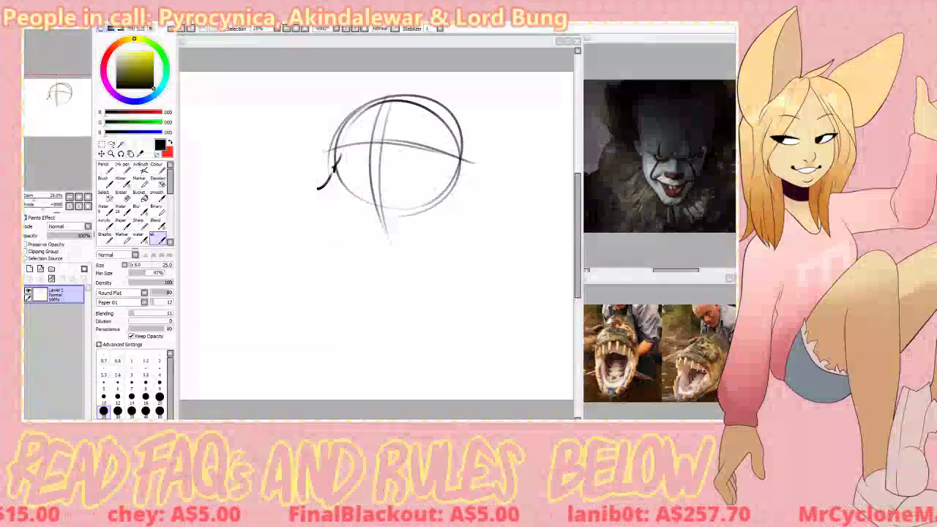
pyautogui.hotkey('ctrl', 'z')
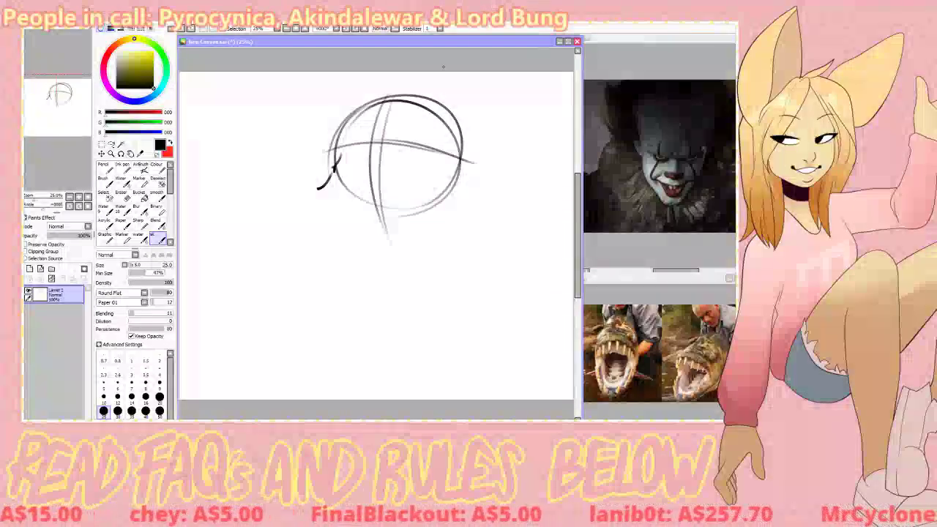
pyautogui.hotkey('ctrl', 'z')
# - Sketch a jaw tapering down from both sides of the head circle to a narrow rounded chin
pyautogui.moveTo(339, 174)
pyautogui.mouseDown()
pyautogui.moveTo(343, 223)
pyautogui.moveTo(408, 256)
pyautogui.moveTo(449, 221)
pyautogui.mouseUp()
pyautogui.hotkey('ctrl', 'z')
pyautogui.hotkey('ctrl', 'z')
pyautogui.moveTo(416, 252); pyautogui.dragTo(439, 227)
pyautogui.moveTo(436, 228)
pyautogui.mouseDown()
pyautogui.moveTo(440, 190)
pyautogui.moveTo(445, 216)
pyautogui.mouseUp()
pyautogui.hotkey('ctrl', 'z')
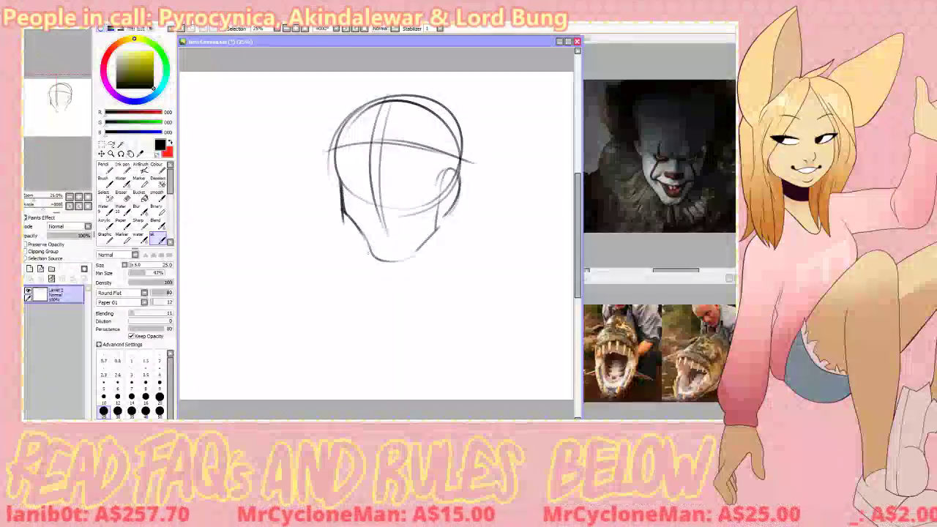
# - Undo the sketched ear and redraw the left jawline as a bolder curve running down into the chin
pyautogui.hotkey('ctrl', 'z')
pyautogui.hotkey('ctrl', 'z')
pyautogui.hotkey('ctrl', 'z')
pyautogui.moveTo(341, 193)
pyautogui.mouseDown()
pyautogui.moveTo(345, 221)
pyautogui.moveTo(371, 257)
pyautogui.moveTo(422, 253)
pyautogui.mouseUp()
pyautogui.hotkey('ctrl', 'z')
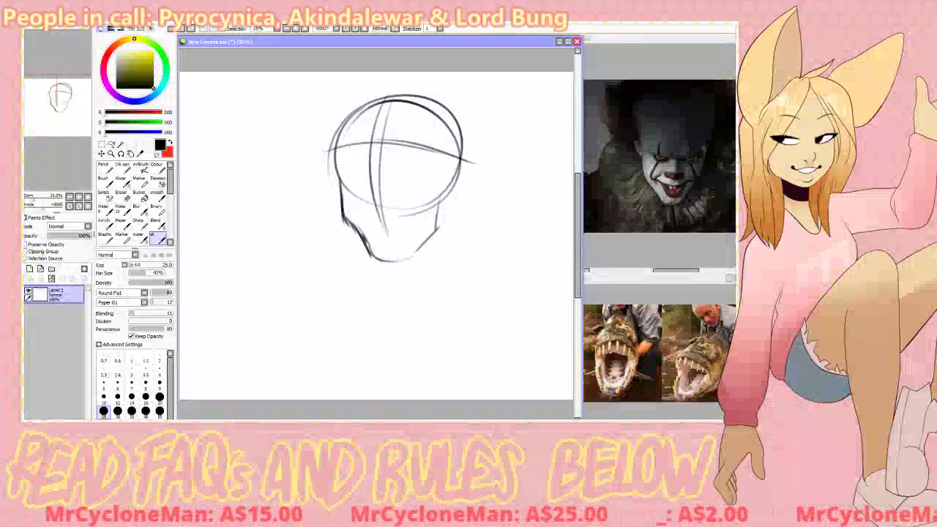
pyautogui.hotkey('ctrl', 'z')
pyautogui.hotkey('ctrl', 'z')
pyautogui.moveTo(344, 220)
pyautogui.mouseDown()
pyautogui.moveTo(400, 270)
pyautogui.moveTo(388, 264)
pyautogui.moveTo(413, 252)
pyautogui.mouseUp()
# - Draw a bold line for the right side of the face, from the cheek down toward the jaw
pyautogui.hotkey('ctrl', 'z')
pyautogui.moveTo(448, 171)
pyautogui.mouseDown()
pyautogui.moveTo(409, 253)
pyautogui.moveTo(438, 218)
pyautogui.moveTo(414, 246)
pyautogui.mouseUp()
pyautogui.hotkey('ctrl', 'z')
pyautogui.hotkey('ctrl', 'z')
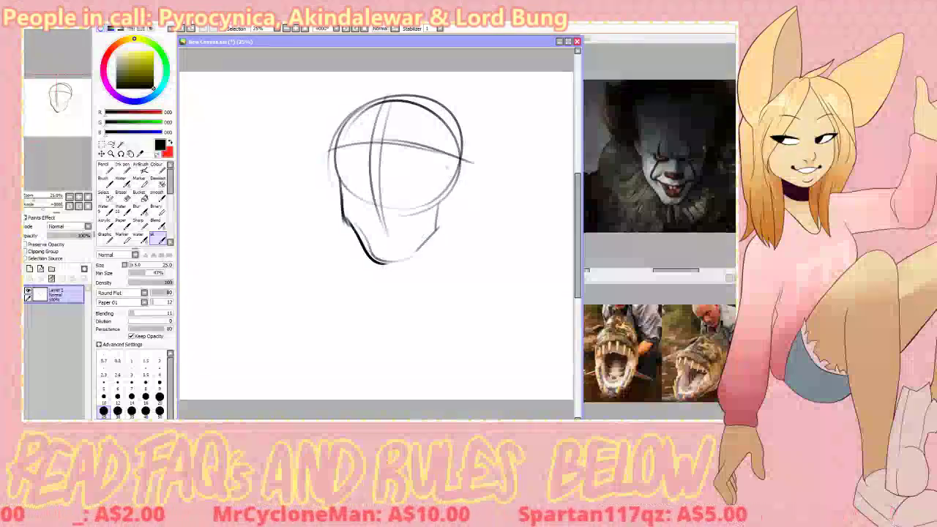
pyautogui.moveTo(448, 169)
pyautogui.mouseDown()
pyautogui.moveTo(425, 246)
pyautogui.moveTo(406, 256)
pyautogui.moveTo(371, 251)
pyautogui.moveTo(416, 238)
pyautogui.moveTo(387, 262)
pyautogui.mouseUp()
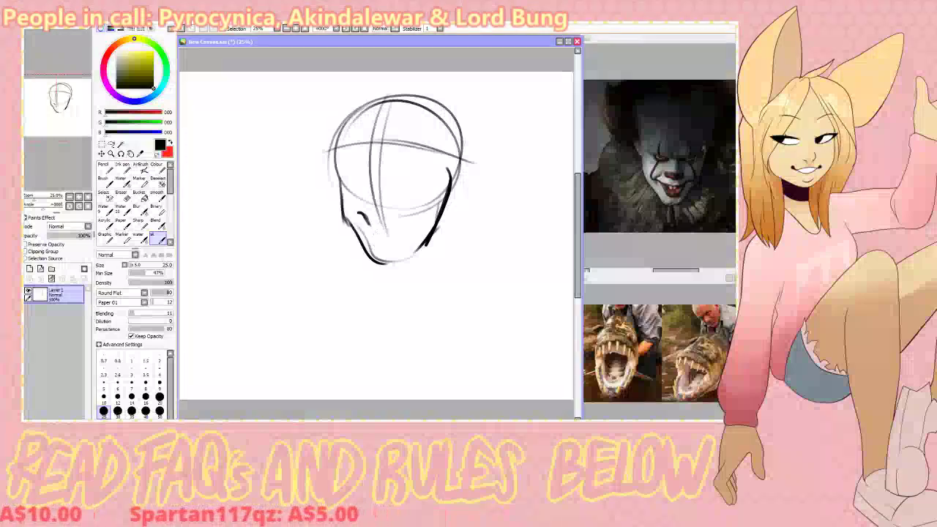
# - Sketch a wide grinning mouth above the chin with raised smile creases and vertical lines separating the teeth
pyautogui.moveTo(370, 225)
pyautogui.mouseDown()
pyautogui.moveTo(386, 229)
pyautogui.moveTo(422, 192)
pyautogui.mouseUp()
pyautogui.moveTo(353, 207)
pyautogui.mouseDown()
pyautogui.moveTo(383, 240)
pyautogui.moveTo(407, 212)
pyautogui.mouseUp()
pyautogui.moveTo(372, 239); pyautogui.dragTo(408, 222)
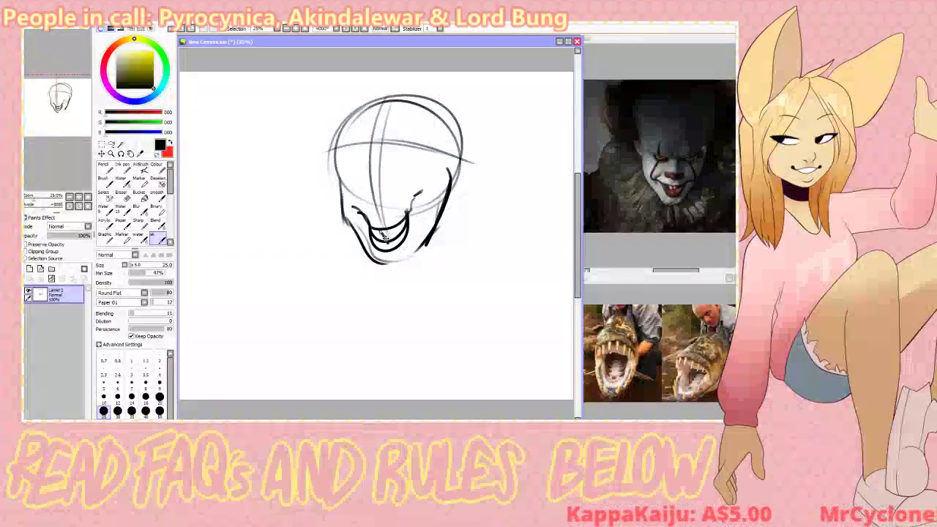
pyautogui.moveTo(380, 231); pyautogui.dragTo(390, 240)
pyautogui.moveTo(393, 229); pyautogui.dragTo(397, 238)
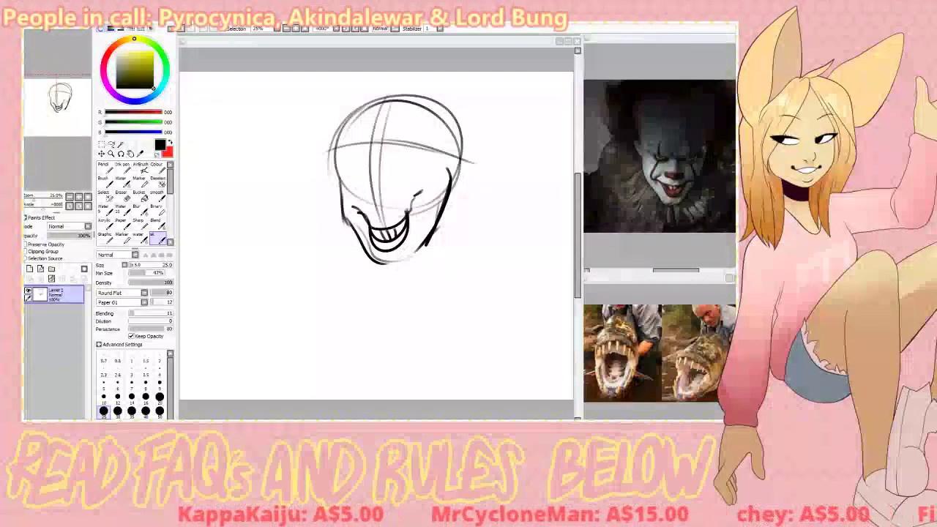
# - Sketch an ear on each side of the head and a short crease line between the brows
pyautogui.click(404, 160)
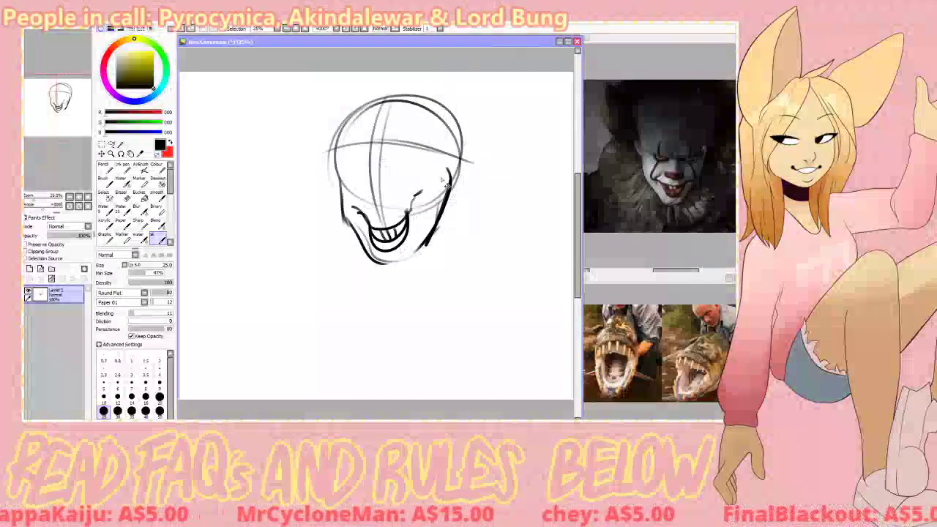
pyautogui.moveTo(340, 189); pyautogui.dragTo(339, 211)
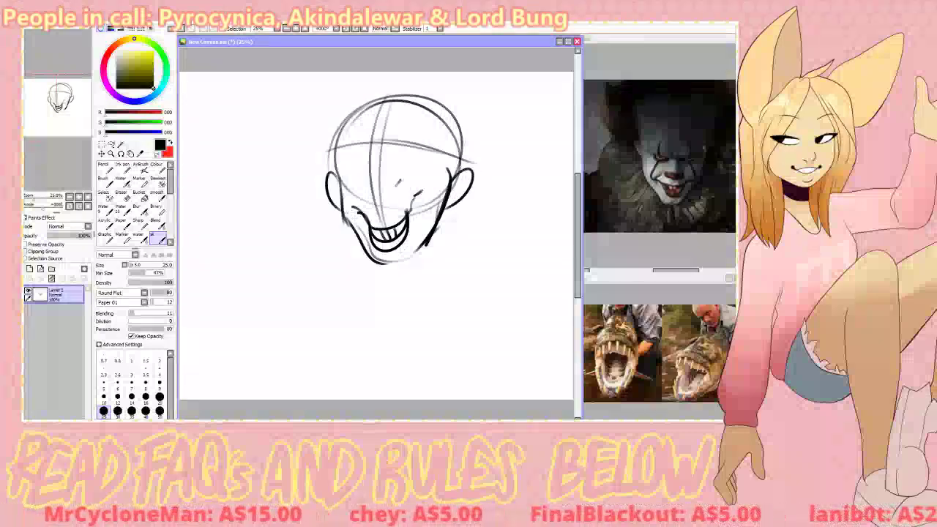
pyautogui.moveTo(385, 169); pyautogui.dragTo(385, 184)
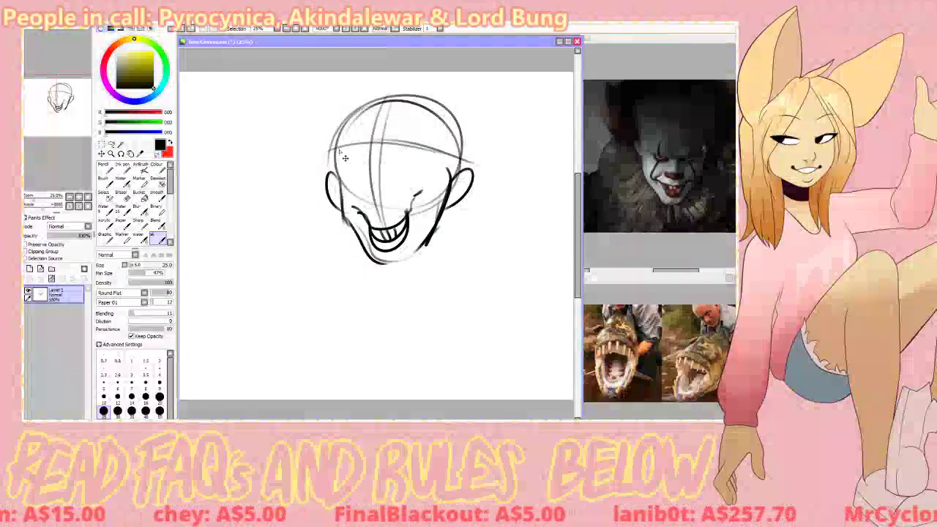
# - Sketch steep angry brows, narrowed eyes with bags beneath them, and a rounded nose above the grin
pyautogui.moveTo(330, 132)
pyautogui.mouseDown()
pyautogui.moveTo(354, 174)
pyautogui.moveTo(313, 145)
pyautogui.moveTo(366, 184)
pyautogui.moveTo(451, 154)
pyautogui.mouseUp()
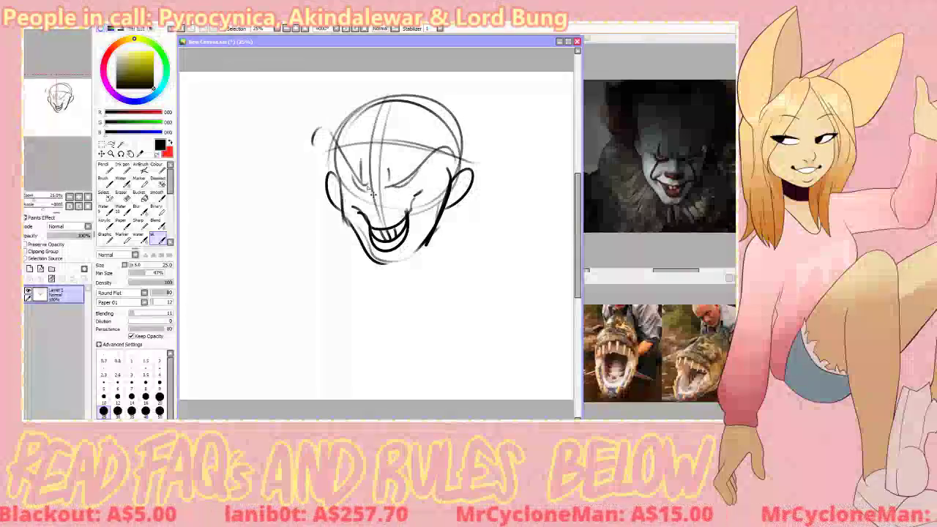
pyautogui.moveTo(348, 173)
pyautogui.mouseDown()
pyautogui.moveTo(365, 194)
pyautogui.moveTo(416, 192)
pyautogui.mouseUp()
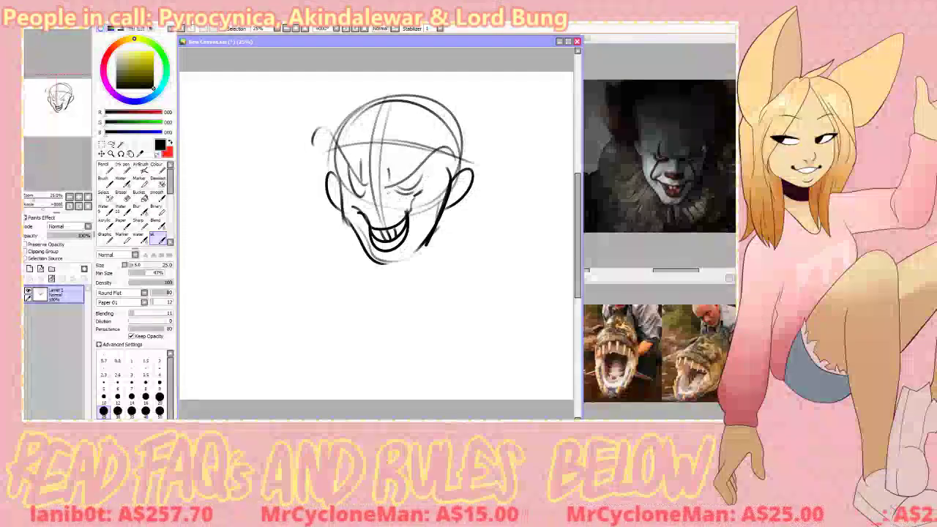
pyautogui.moveTo(350, 172); pyautogui.dragTo(368, 194)
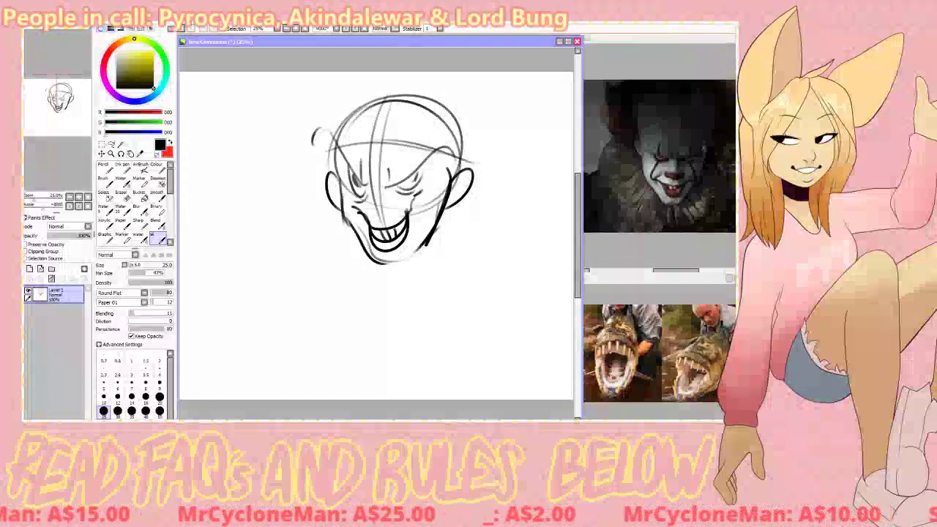
pyautogui.moveTo(411, 174)
pyautogui.mouseDown()
pyautogui.moveTo(417, 181)
pyautogui.moveTo(372, 200)
pyautogui.moveTo(387, 204)
pyautogui.mouseUp()
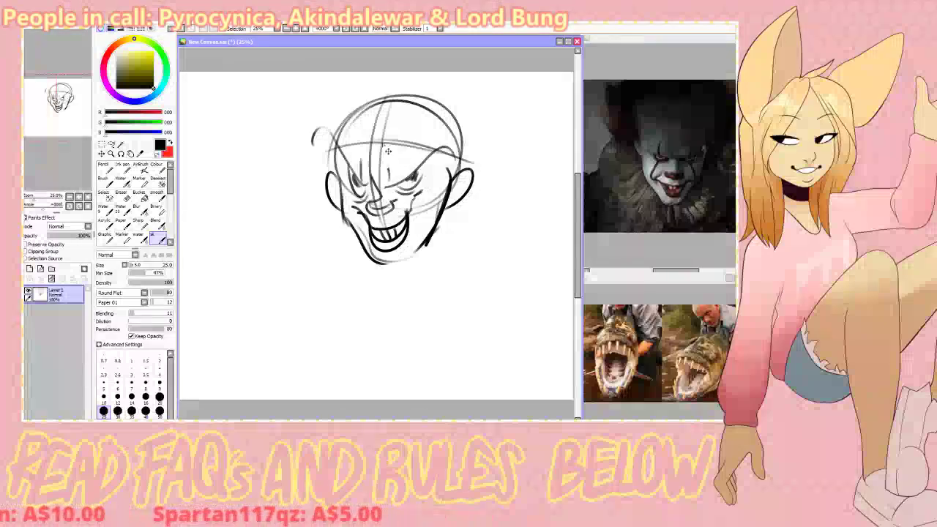
# - Draw a larger domed forehead over the head and erase the old head circle and guide lines inside it
pyautogui.moveTo(386, 151)
pyautogui.mouseDown()
pyautogui.moveTo(391, 184)
pyautogui.moveTo(454, 126)
pyautogui.moveTo(477, 199)
pyautogui.mouseUp()
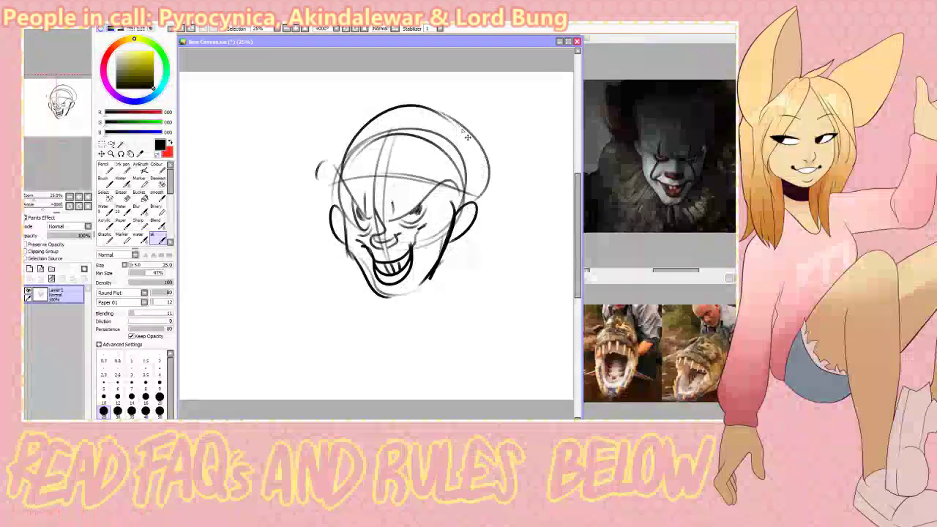
pyautogui.hotkey('ctrl', 'z')
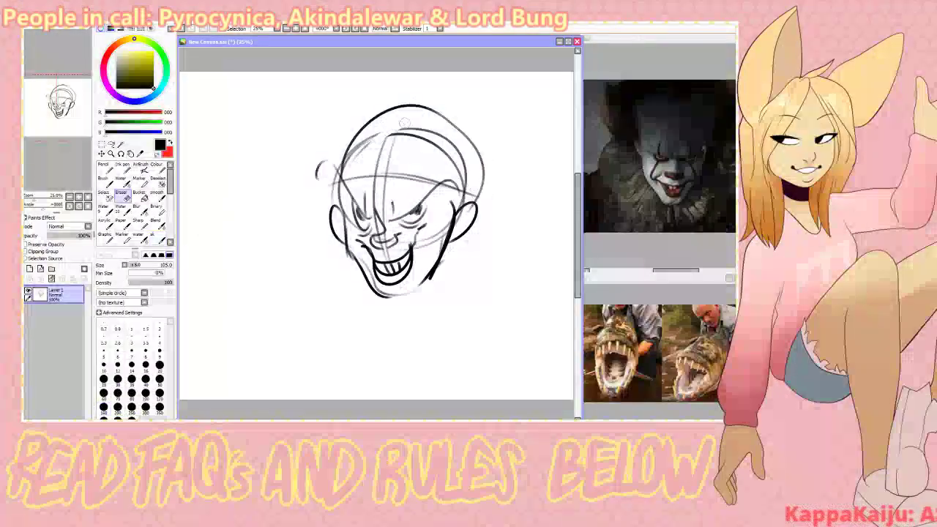
pyautogui.press('e')
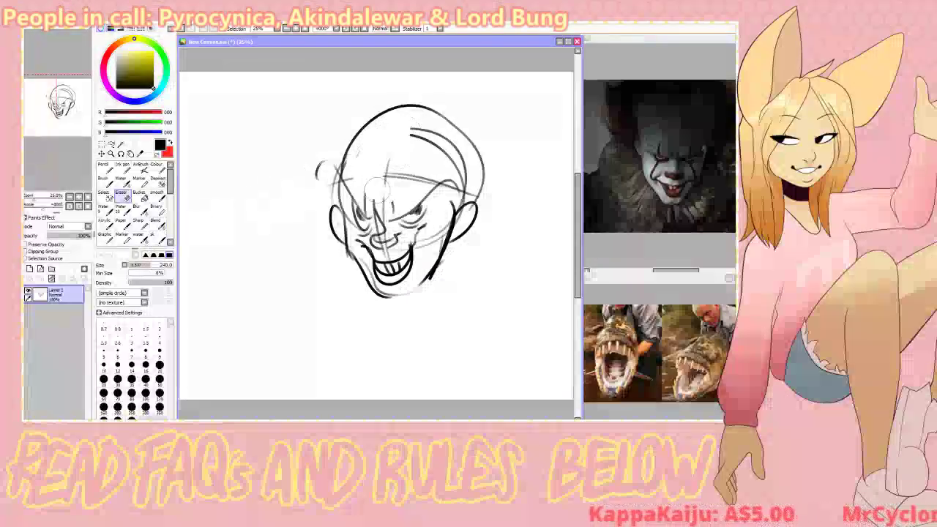
pyautogui.moveTo(414, 128); pyautogui.dragTo(461, 183)
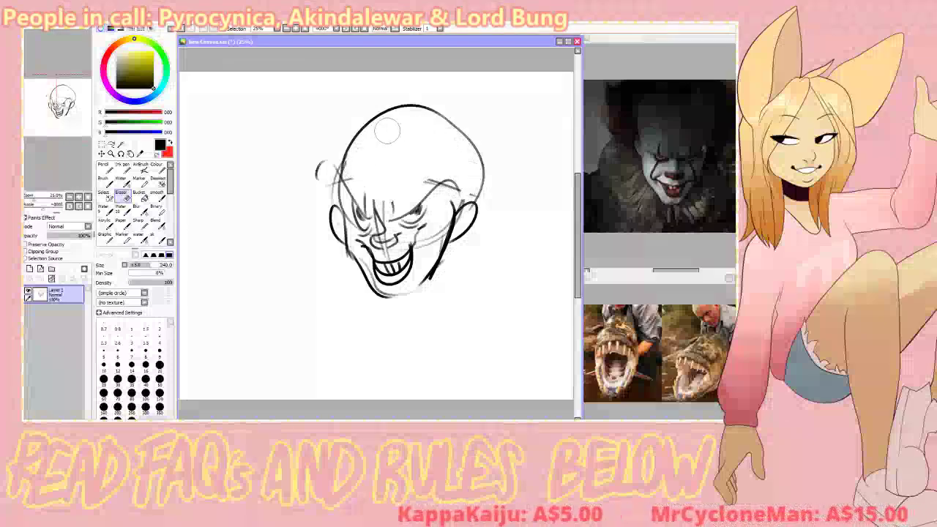
pyautogui.press('b')
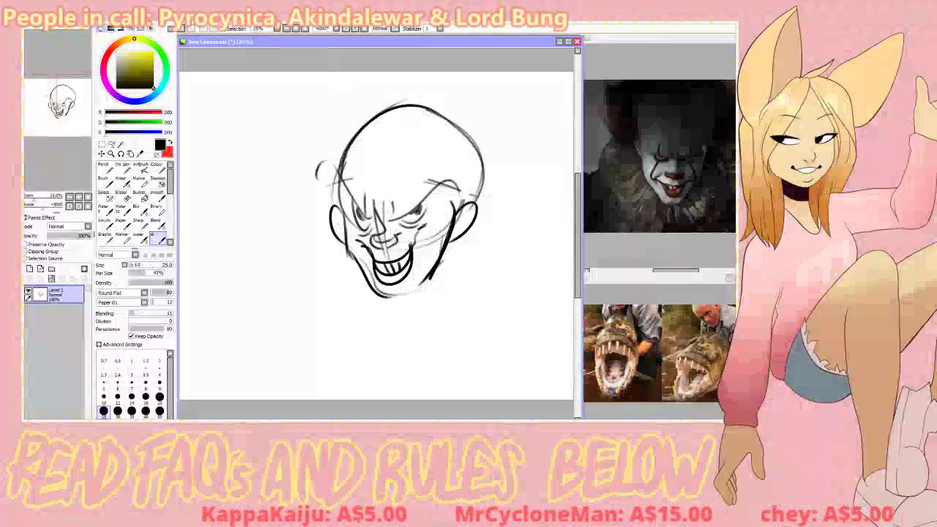
pyautogui.press('e')
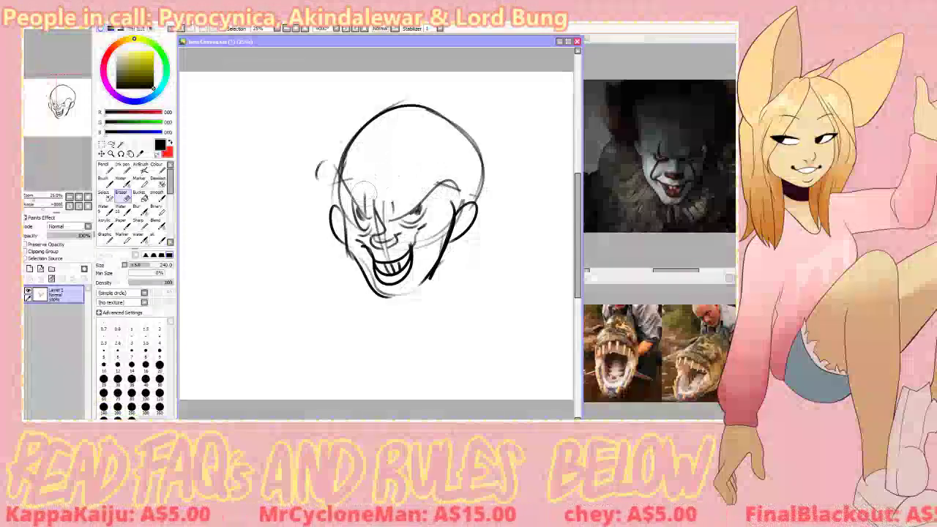
pyautogui.press('b')
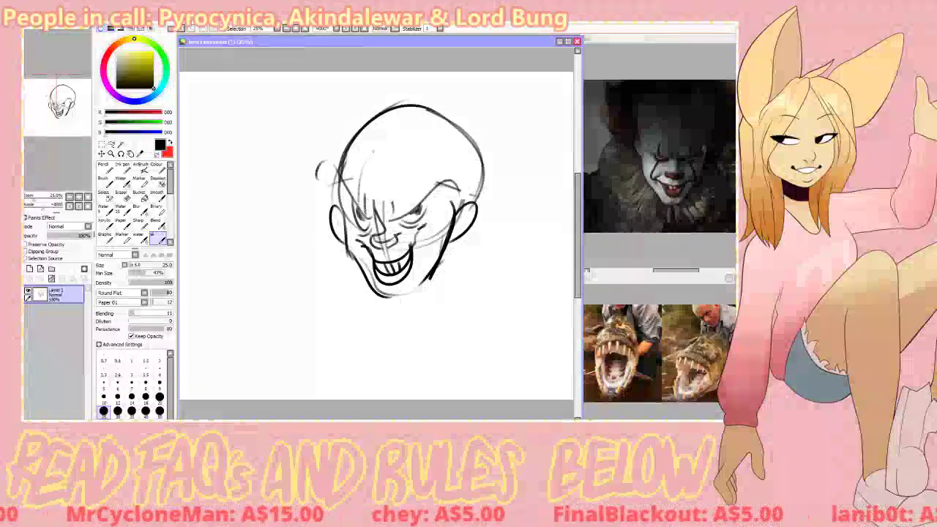
# - Add vertical makeup lines on the forehead above the eyes and build up the cheek folds, brow creases and eyes
pyautogui.hotkey('ctrl', 'z')
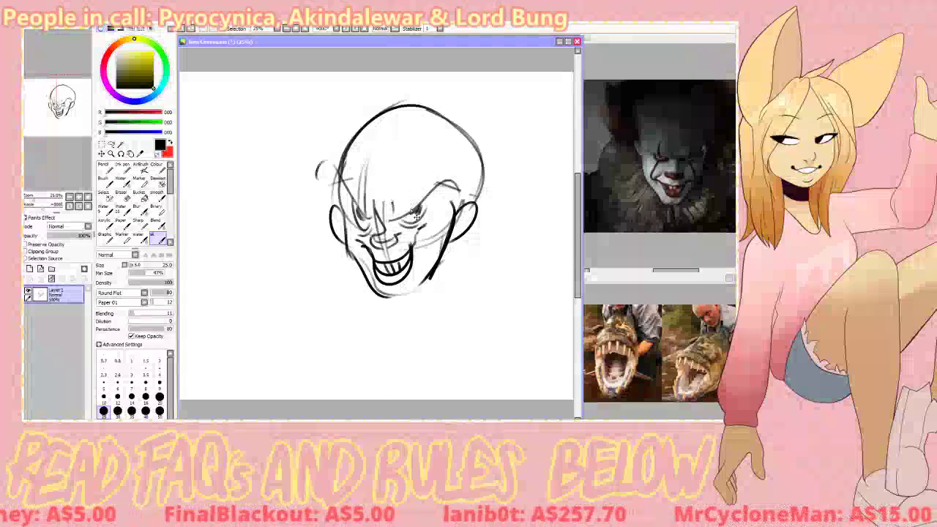
pyautogui.moveTo(403, 149); pyautogui.dragTo(407, 186)
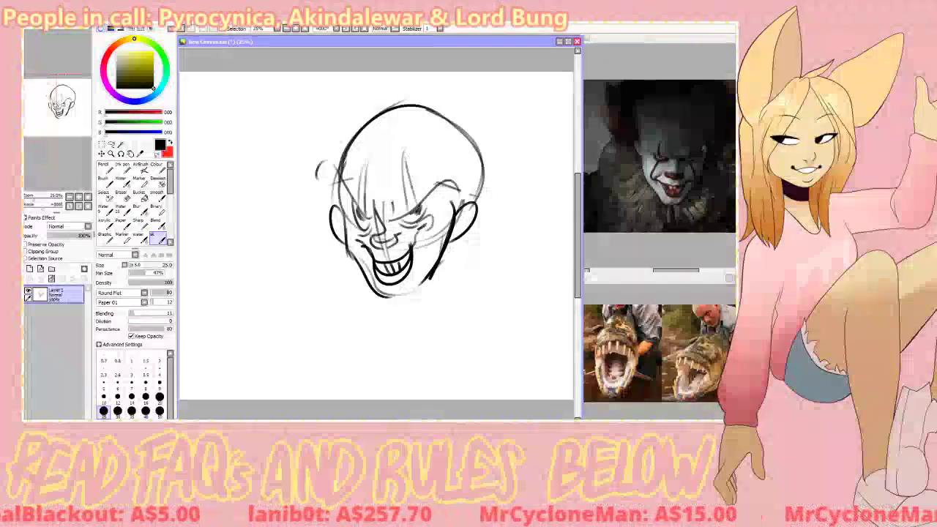
pyautogui.moveTo(419, 226); pyautogui.dragTo(444, 210)
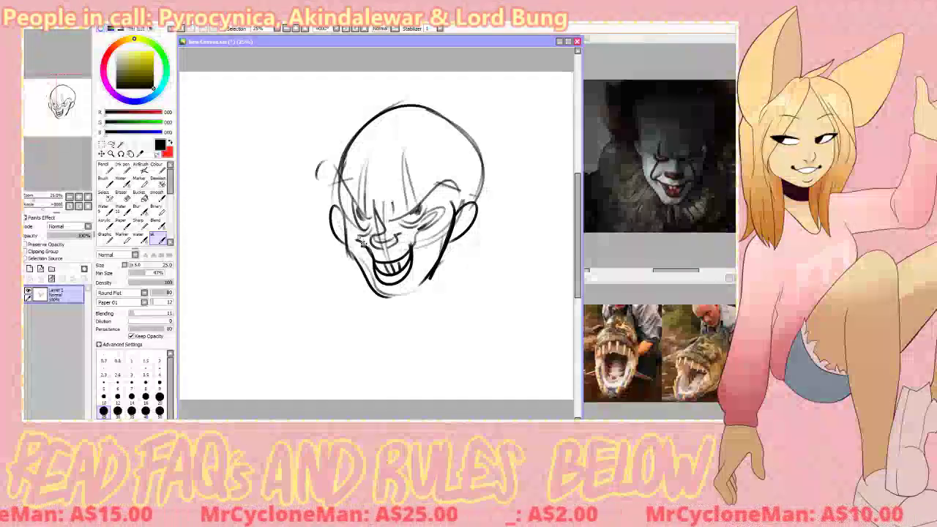
pyautogui.hotkey('ctrl', 'z')
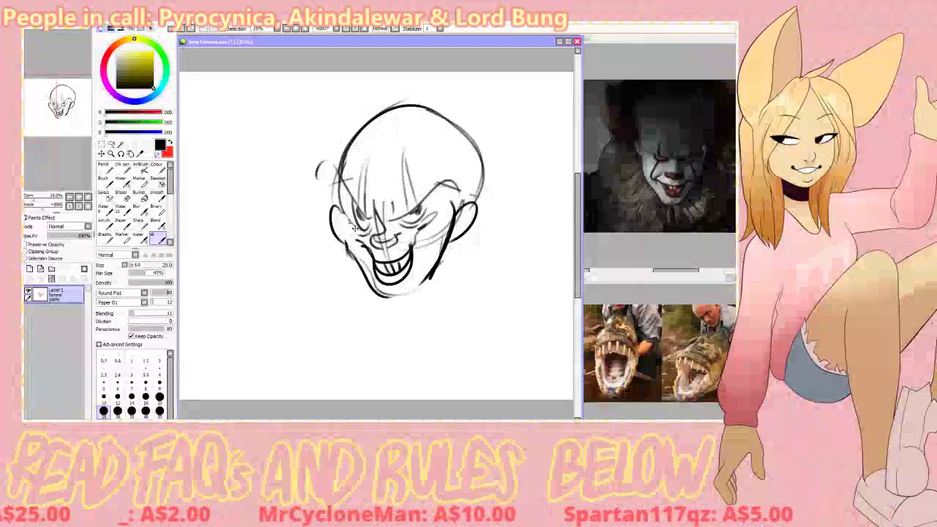
pyautogui.moveTo(448, 199); pyautogui.dragTo(445, 233)
pyautogui.press('b')
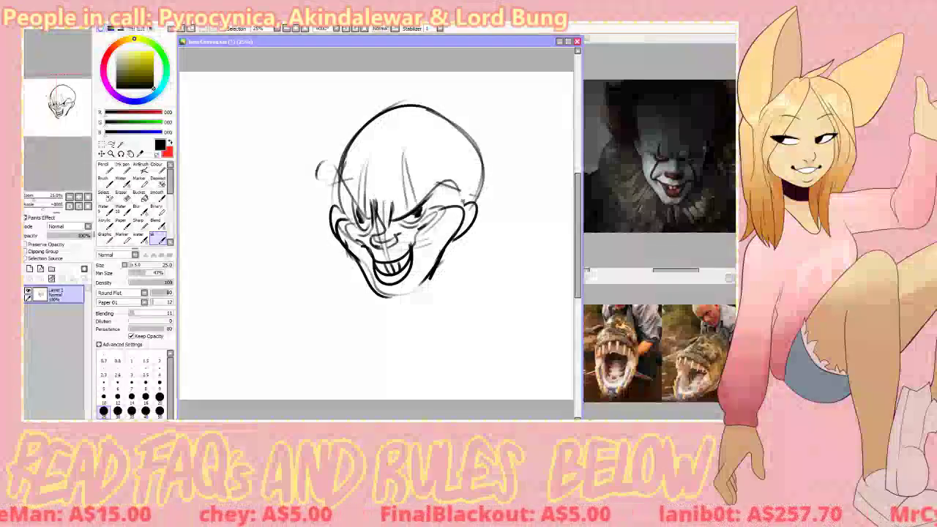
# - Sketch large flame-shaped tufts of clown hair sweeping up and outward around both sides of the bald forehead
pyautogui.moveTo(461, 225); pyautogui.dragTo(462, 251)
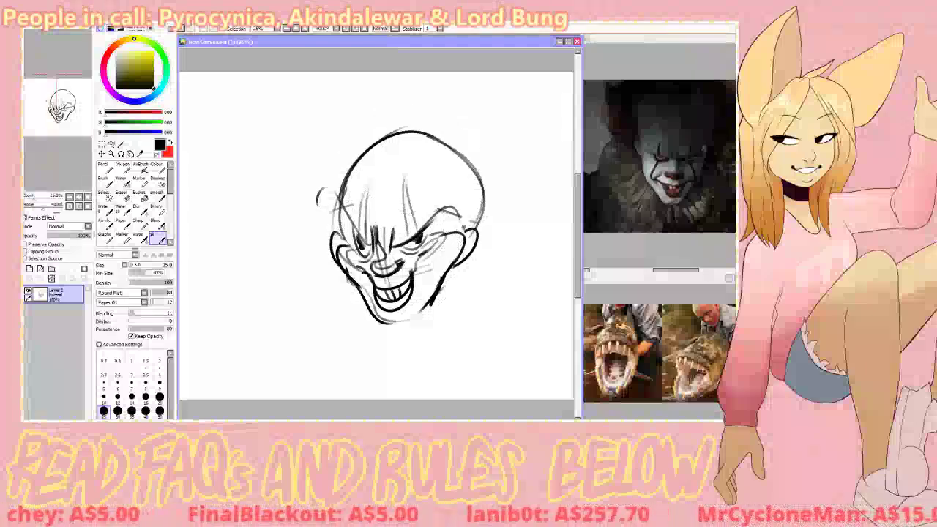
pyautogui.scroll(1, 406, 233)
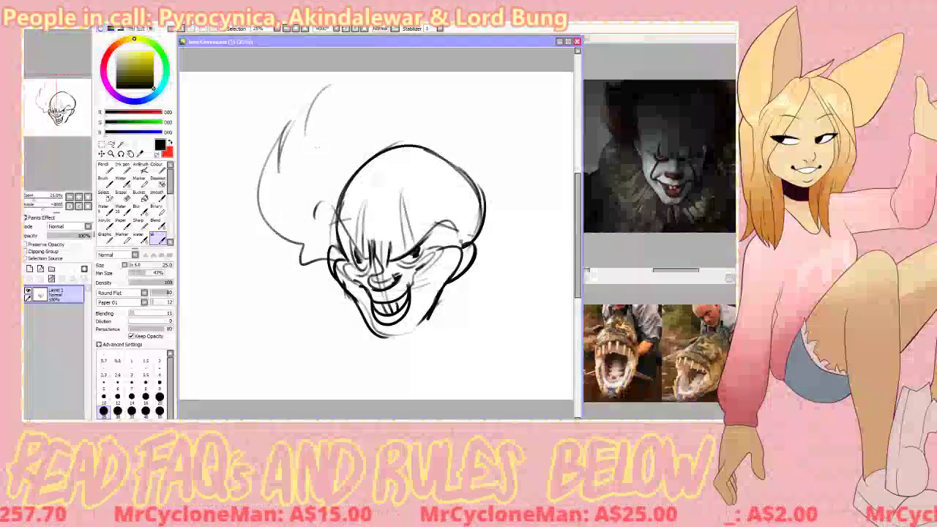
pyautogui.moveTo(317, 126); pyautogui.dragTo(331, 137)
pyautogui.moveTo(364, 139); pyautogui.dragTo(434, 73)
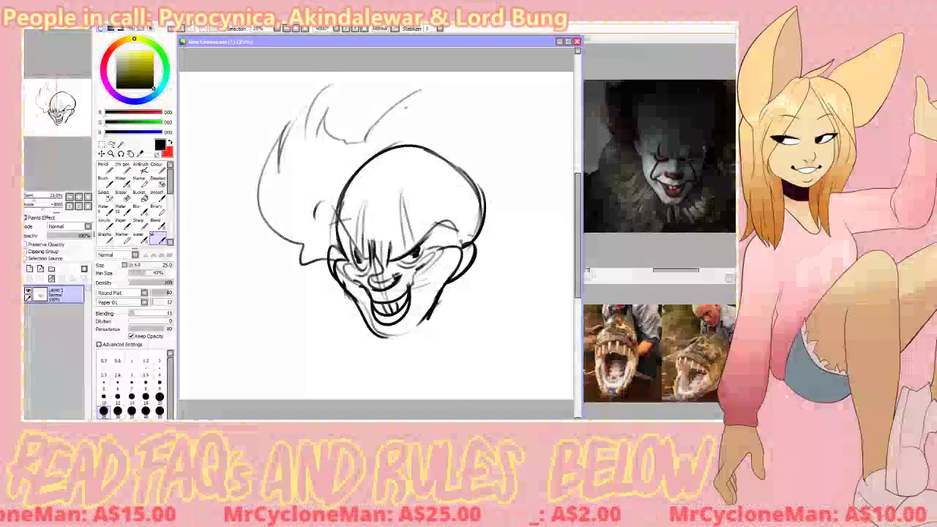
pyautogui.moveTo(437, 74); pyautogui.dragTo(472, 114)
pyautogui.moveTo(466, 150); pyautogui.dragTo(503, 151)
pyautogui.moveTo(562, 138)
pyautogui.mouseDown()
pyautogui.moveTo(542, 230)
pyautogui.moveTo(551, 231)
pyautogui.moveTo(483, 279)
pyautogui.moveTo(455, 284)
pyautogui.mouseUp()
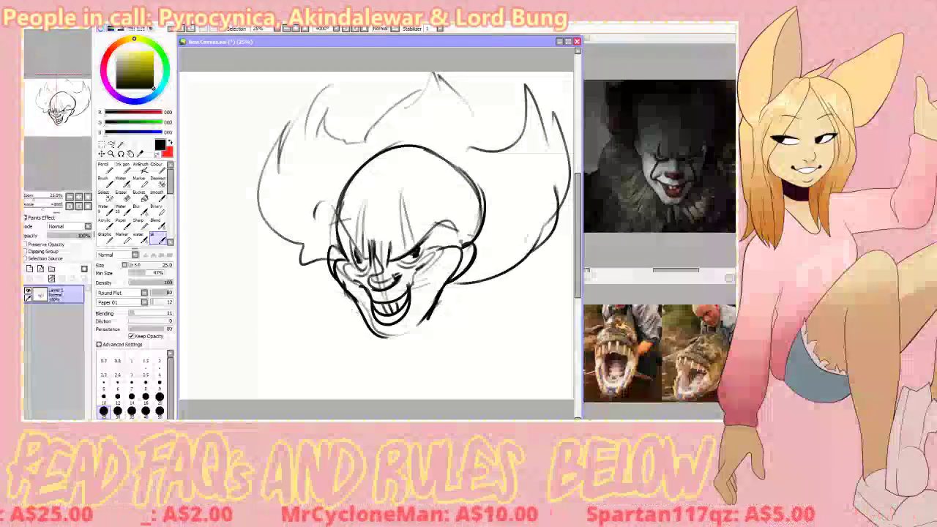
# - Sketch the upper edges of a wide ruffled collar spreading from below the face toward both shoulders
pyautogui.moveTo(353, 298); pyautogui.dragTo(290, 297)
pyautogui.moveTo(268, 254); pyautogui.dragTo(265, 307)
pyautogui.moveTo(291, 297); pyautogui.dragTo(262, 347)
pyautogui.moveTo(306, 317)
pyautogui.mouseDown()
pyautogui.moveTo(286, 373)
pyautogui.moveTo(387, 398)
pyautogui.moveTo(501, 326)
pyautogui.moveTo(506, 295)
pyautogui.mouseUp()
pyautogui.moveTo(506, 295); pyautogui.dragTo(524, 311)
pyautogui.moveTo(518, 273); pyautogui.dragTo(536, 287)
# - Add fold lines and pointed ruffle tips to the collar beneath the chin and along its left side
pyautogui.moveTo(414, 322); pyautogui.dragTo(515, 286)
pyautogui.moveTo(430, 342); pyautogui.dragTo(485, 319)
pyautogui.moveTo(408, 336); pyautogui.dragTo(420, 359)
pyautogui.moveTo(306, 353); pyautogui.dragTo(391, 349)
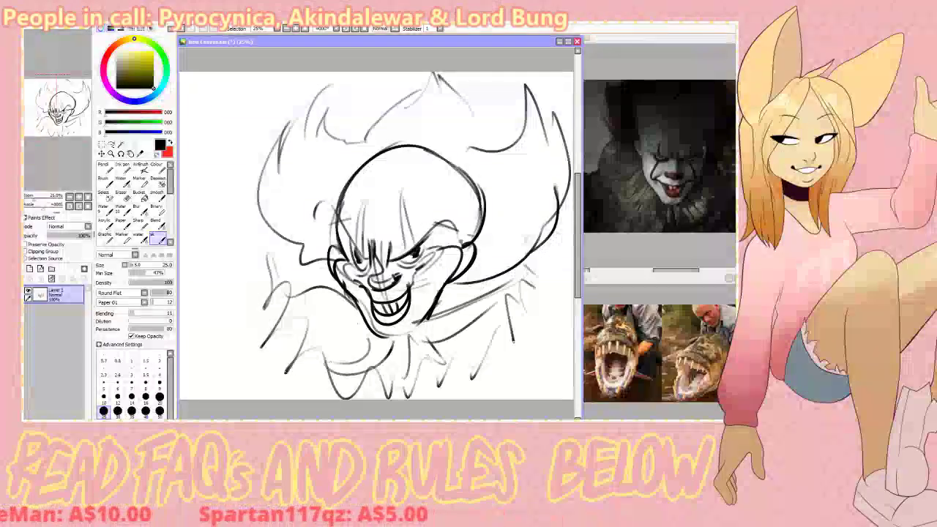
pyautogui.moveTo(346, 294); pyautogui.dragTo(376, 338)
pyautogui.moveTo(293, 284); pyautogui.dragTo(331, 270)
pyautogui.moveTo(284, 311); pyautogui.dragTo(370, 335)
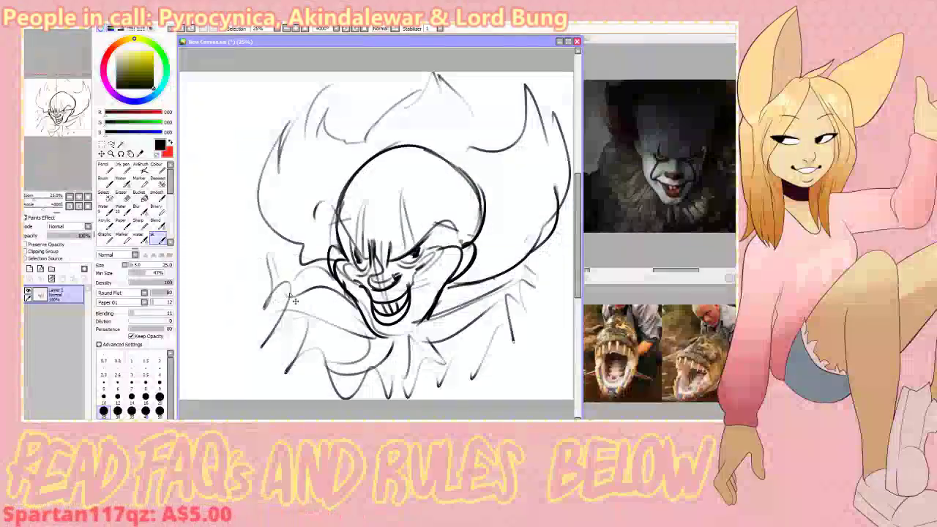
# - Sketch rounded puffy shoulders and sleeves on both sides of the ruffled collar and thicken the shadow along the jaw
pyautogui.moveTo(272, 290)
pyautogui.mouseDown()
pyautogui.moveTo(229, 367)
pyautogui.moveTo(249, 367)
pyautogui.mouseUp()
pyautogui.moveTo(238, 370); pyautogui.dragTo(268, 398)
pyautogui.moveTo(506, 316)
pyautogui.mouseDown()
pyautogui.moveTo(538, 331)
pyautogui.moveTo(519, 375)
pyautogui.mouseUp()
pyautogui.moveTo(524, 369); pyautogui.dragTo(550, 368)
pyautogui.moveTo(552, 369); pyautogui.dragTo(540, 394)
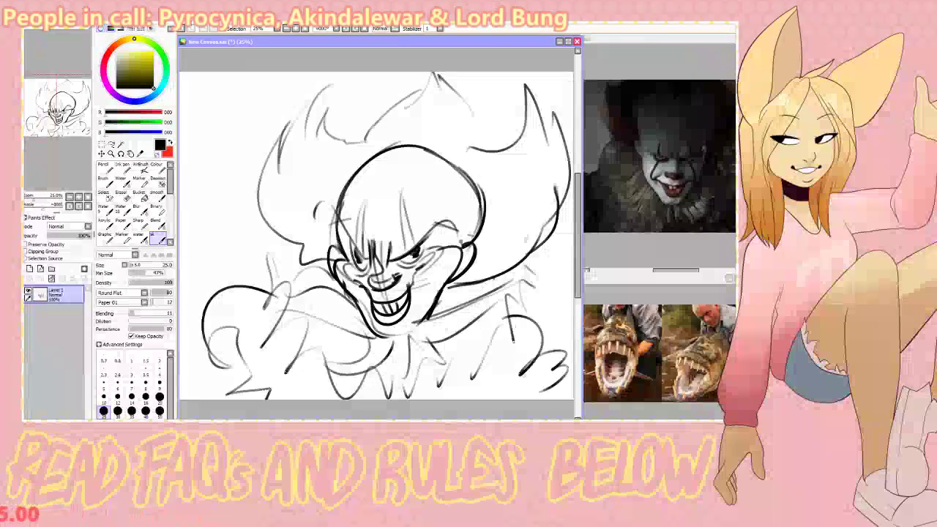
pyautogui.hotkey('ctrl', 'z')
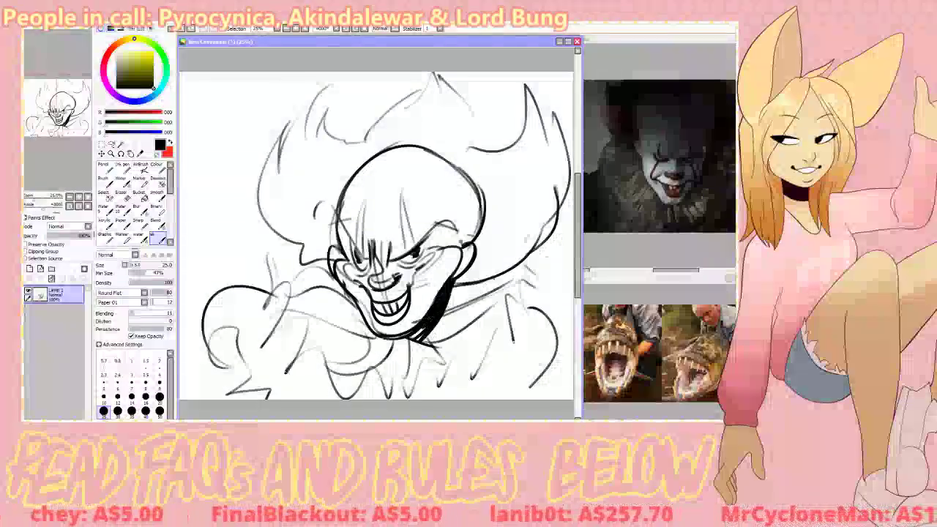
# - Extend the collar line toward the shoulder beneath the large side tuft and sketch a looped cuff at the end of that sleeve
pyautogui.hotkey('alt', 'Tab')
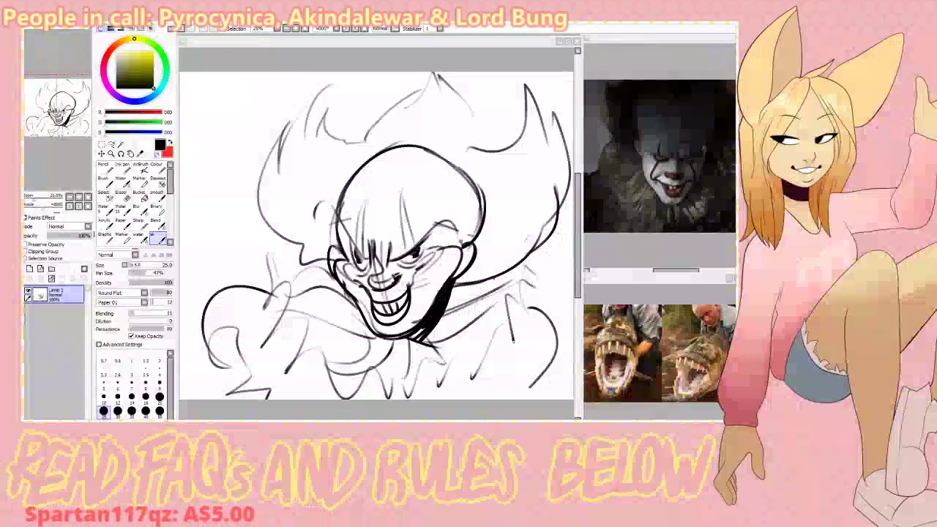
pyautogui.moveTo(439, 163); pyautogui.dragTo(439, 208)
pyautogui.hotkey('ctrl', 'z')
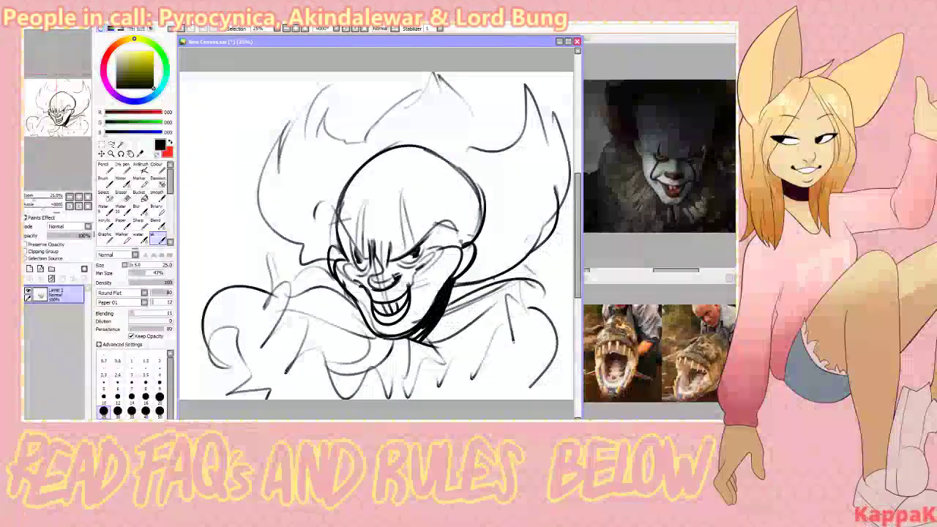
pyautogui.moveTo(547, 382); pyautogui.dragTo(515, 389)
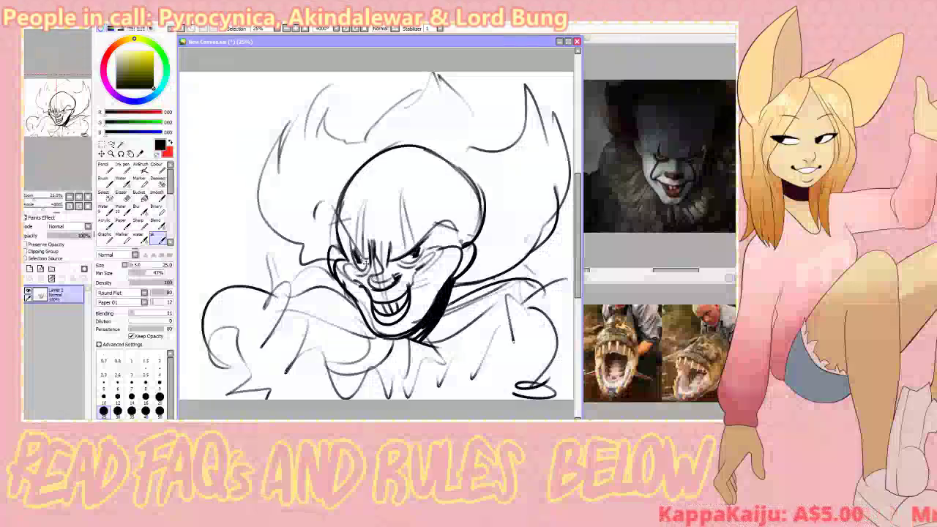
# - Darken the eyes, brows, nose and grinning mouth with heavy black shading and reinforce the makeup lines on the forehead
pyautogui.moveTo(366, 262)
pyautogui.mouseDown()
pyautogui.moveTo(355, 265)
pyautogui.moveTo(430, 254)
pyautogui.mouseUp()
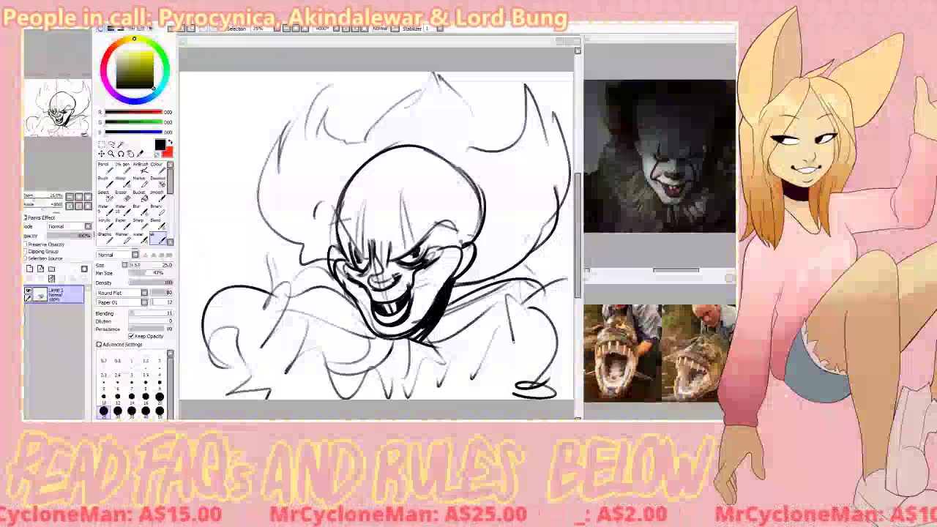
pyautogui.hotkey('alt', 'Tab')
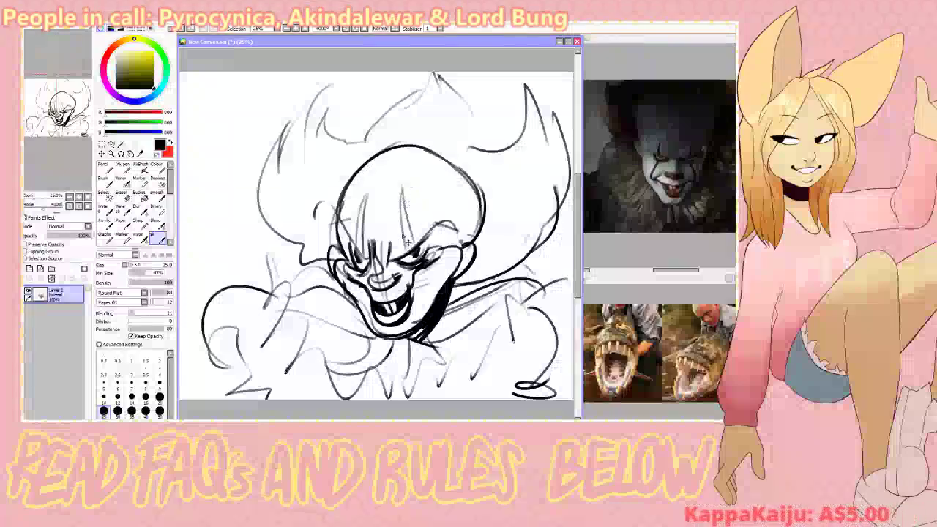
pyautogui.moveTo(407, 241); pyautogui.dragTo(413, 251)
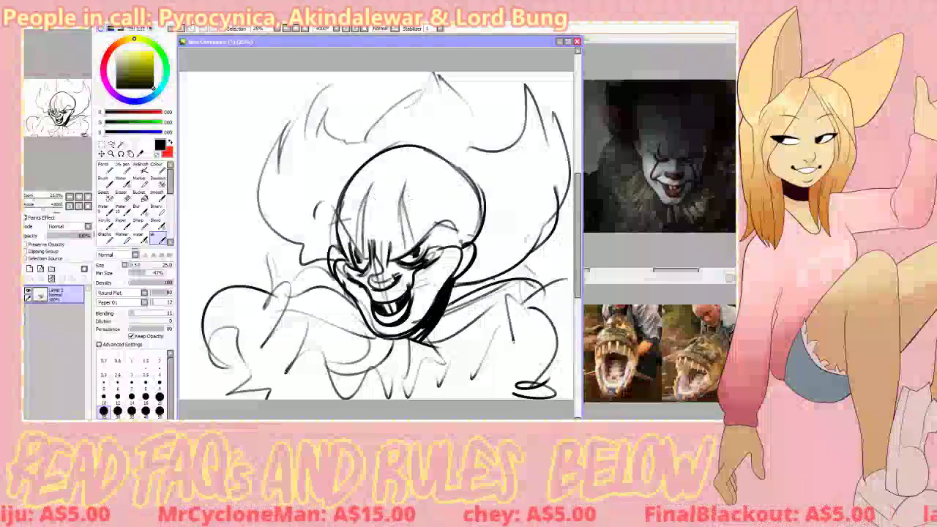
pyautogui.press('e')
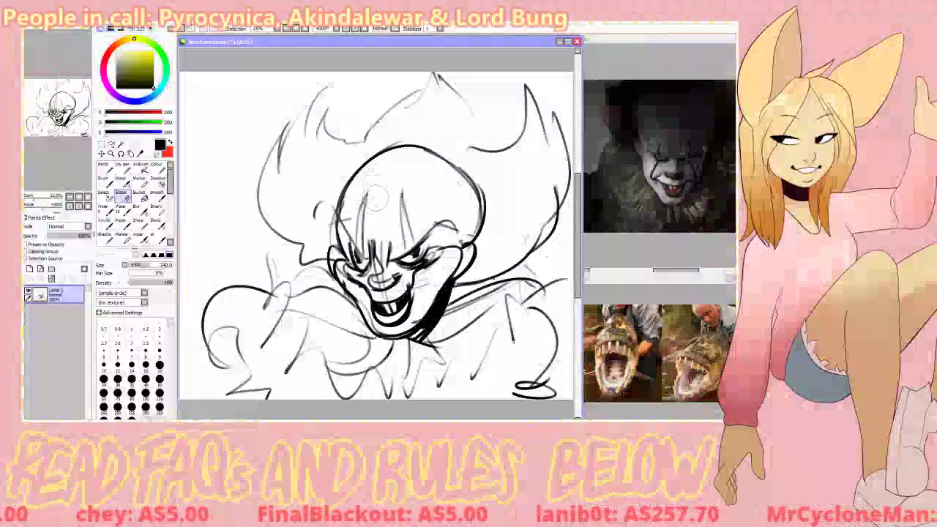
pyautogui.press('b')
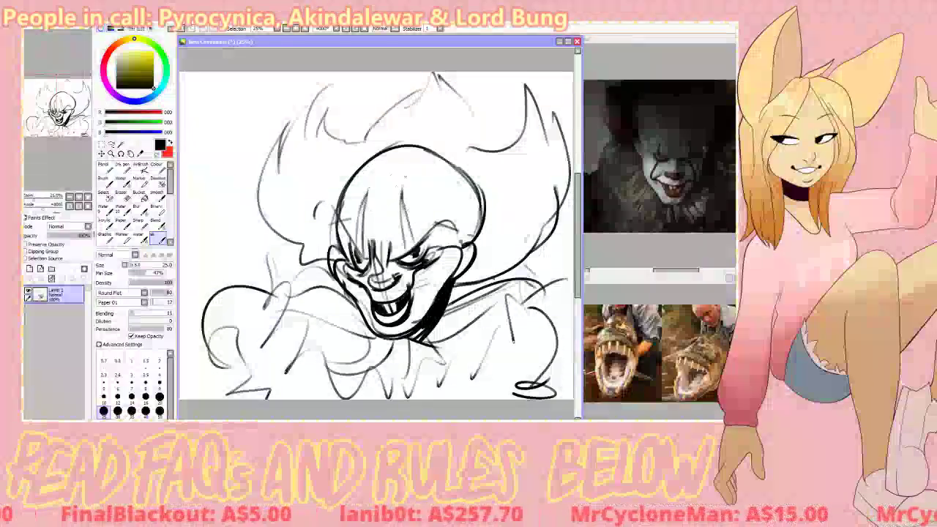
pyautogui.hotkey('alt', 'Tab')
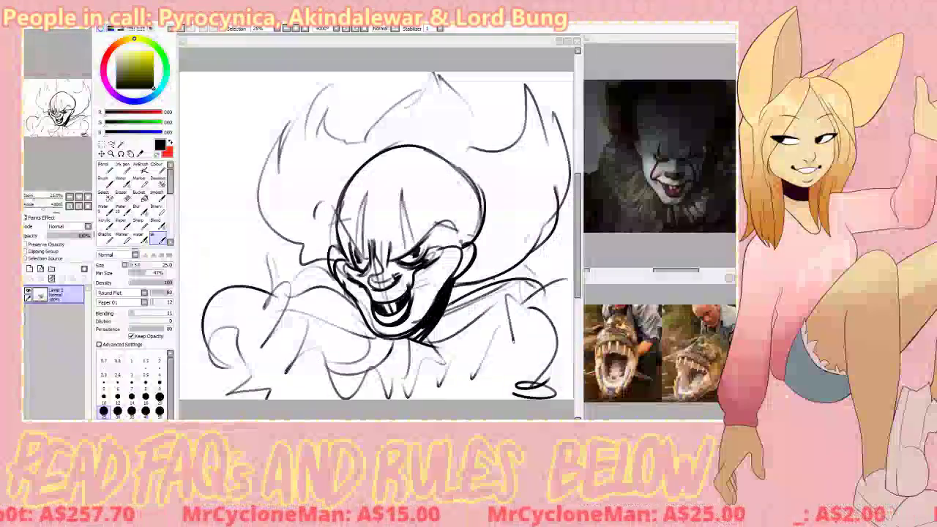
pyautogui.hotkey('alt', 'Tab')
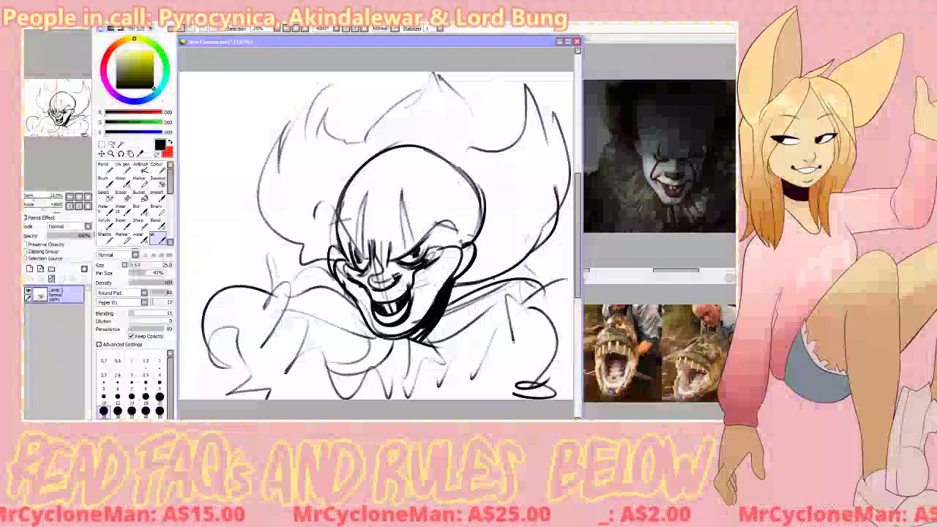
# - Draw a pointed flame-shaped hair tuft above the bald forehead and add inner curves to the neighbouring right-hand hair tuft
pyautogui.moveTo(363, 144); pyautogui.dragTo(411, 88)
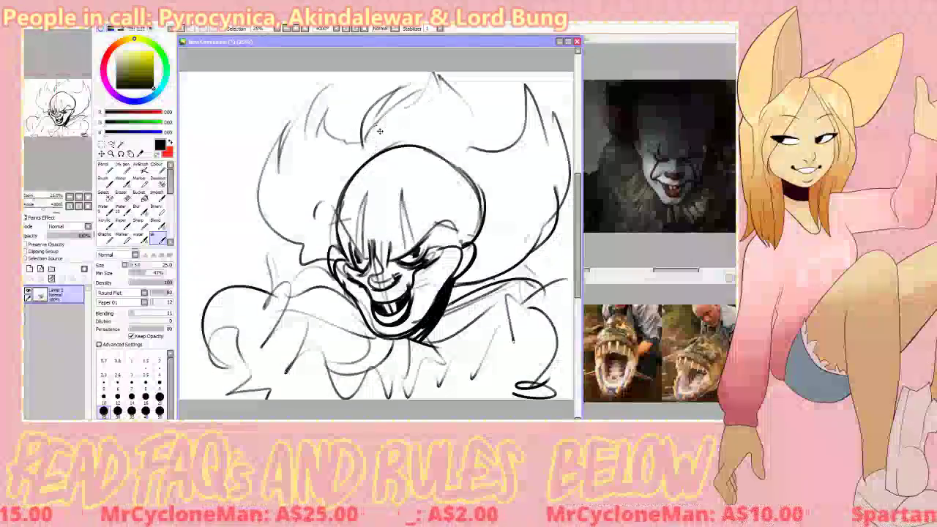
pyautogui.moveTo(374, 128); pyautogui.dragTo(442, 91)
pyautogui.hotkey('ctrl', 'z')
pyautogui.moveTo(393, 113); pyautogui.dragTo(432, 77)
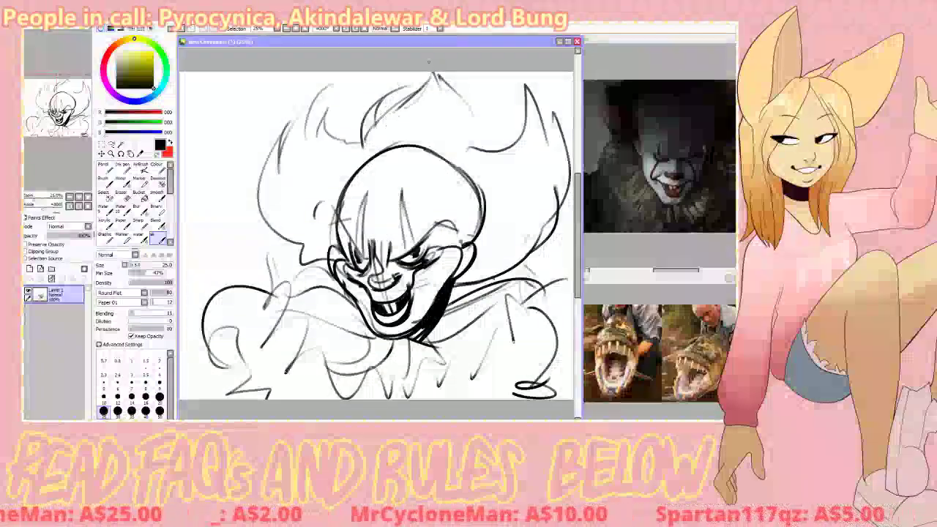
pyautogui.moveTo(382, 124)
pyautogui.mouseDown()
pyautogui.moveTo(433, 73)
pyautogui.moveTo(452, 110)
pyautogui.mouseUp()
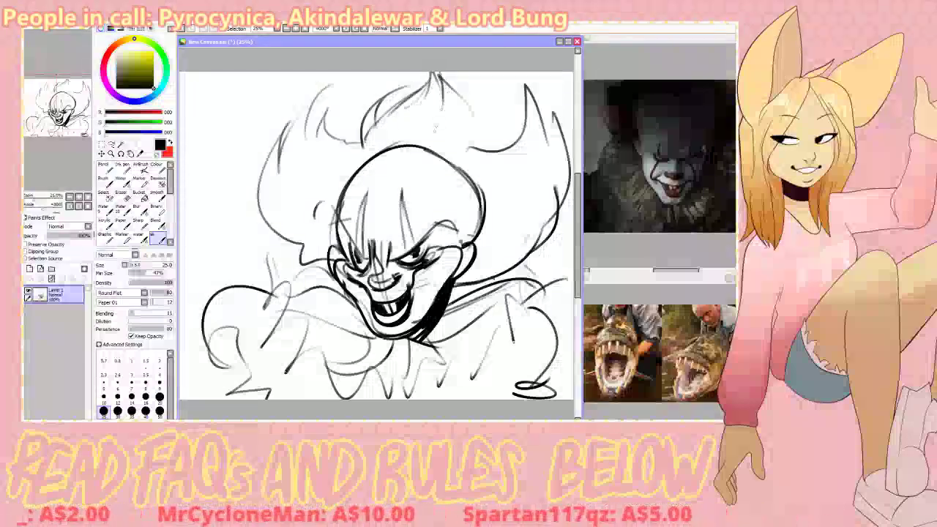
pyautogui.hotkey('ctrl', 'z')
pyautogui.moveTo(438, 73); pyautogui.dragTo(469, 153)
pyautogui.hotkey('ctrl', 'z')
pyautogui.moveTo(471, 99)
pyautogui.mouseDown()
pyautogui.moveTo(470, 156)
pyautogui.moveTo(472, 148)
pyautogui.moveTo(507, 160)
pyautogui.moveTo(543, 155)
pyautogui.moveTo(489, 194)
pyautogui.mouseUp()
pyautogui.hotkey('ctrl', 'z')
pyautogui.hotkey('ctrl', 'z')
pyautogui.hotkey('ctrl', 'z')
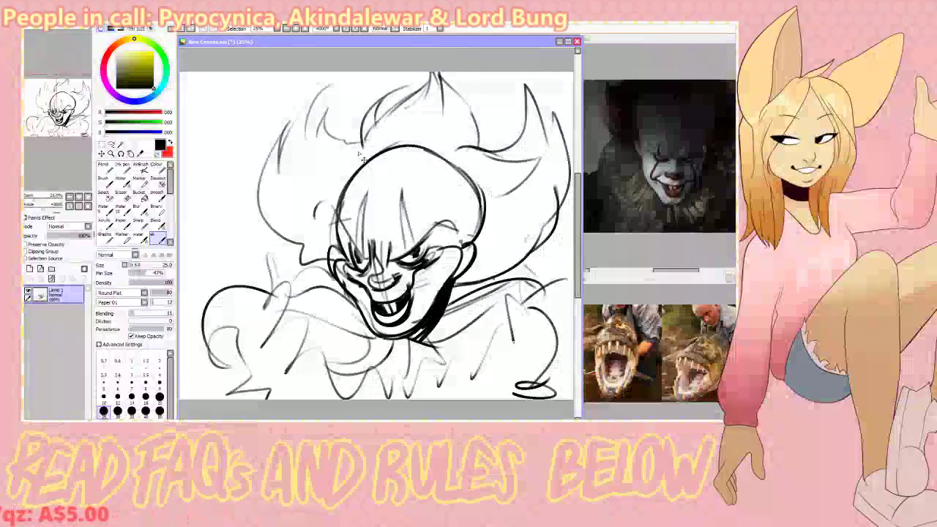
# - Add curved inner strands and ragged lower ends to the hair tufts on the left side of the head
pyautogui.moveTo(372, 149)
pyautogui.mouseDown()
pyautogui.moveTo(303, 172)
pyautogui.moveTo(334, 182)
pyautogui.mouseUp()
pyautogui.moveTo(259, 173)
pyautogui.mouseDown()
pyautogui.moveTo(303, 213)
pyautogui.moveTo(302, 261)
pyautogui.moveTo(326, 253)
pyautogui.mouseUp()
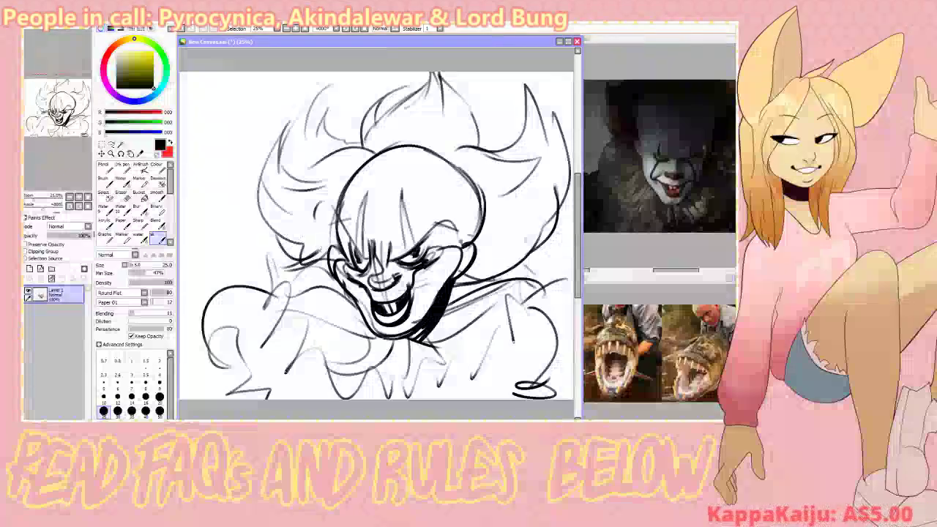
pyautogui.hotkey('ctrl', 'z')
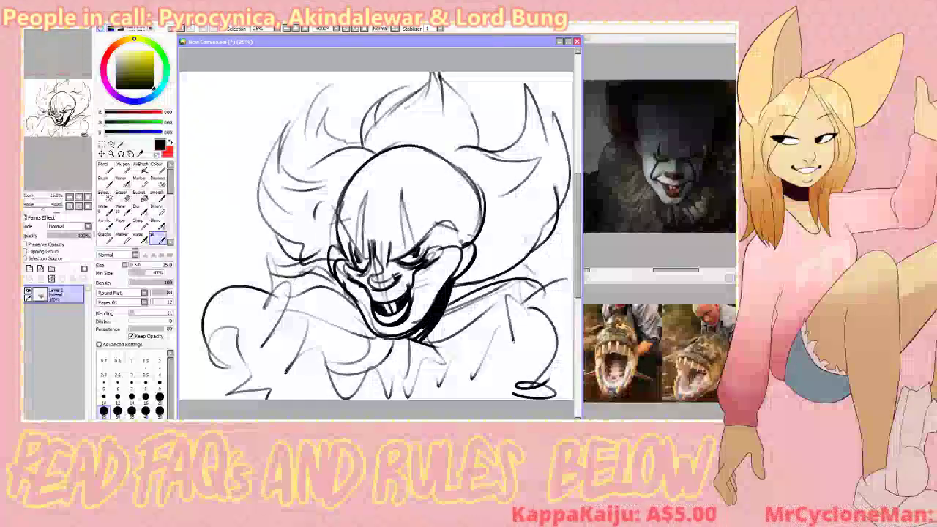
pyautogui.hotkey('ctrl', 'z')
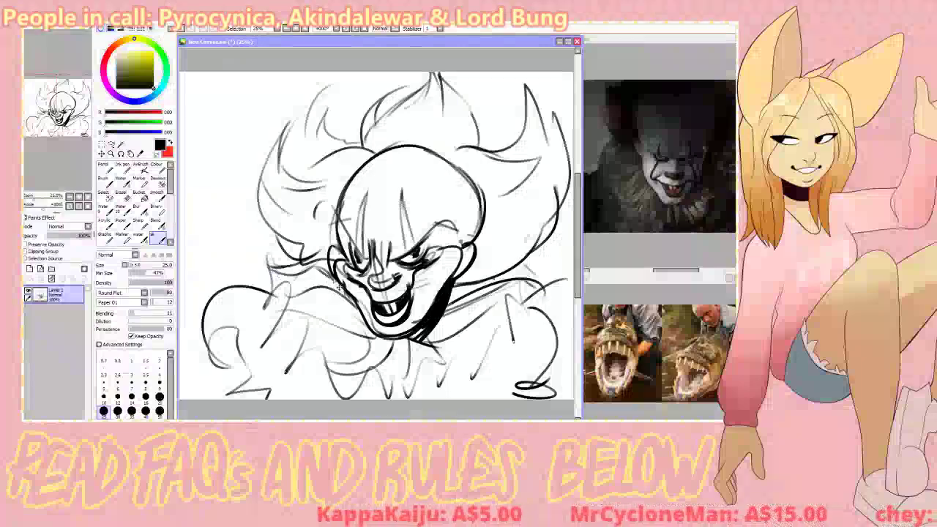
pyautogui.hotkey('ctrl', 'z')
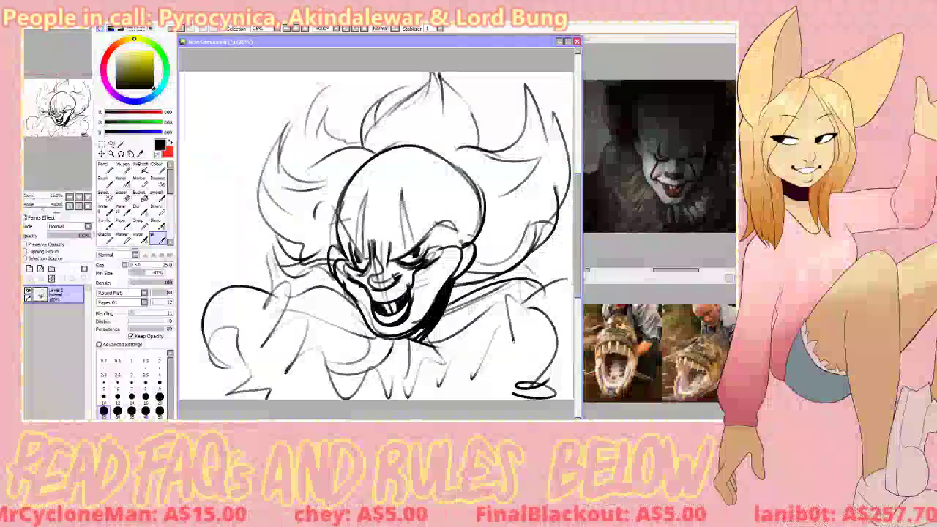
# - Thicken the hairline where the left tufts meet the forehead and add small wisps around the central tuft
pyautogui.moveTo(330, 142); pyautogui.dragTo(378, 150)
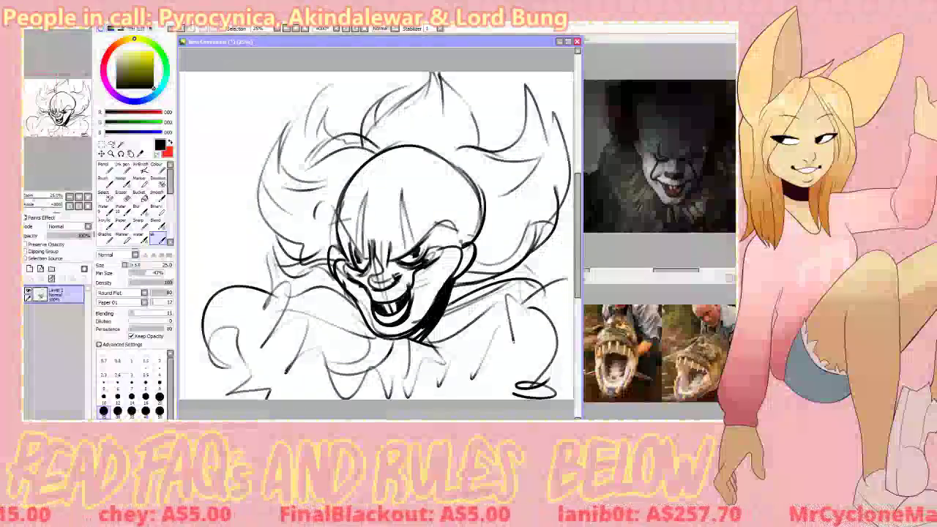
pyautogui.moveTo(355, 112); pyautogui.dragTo(367, 140)
pyautogui.moveTo(367, 97); pyautogui.dragTo(355, 127)
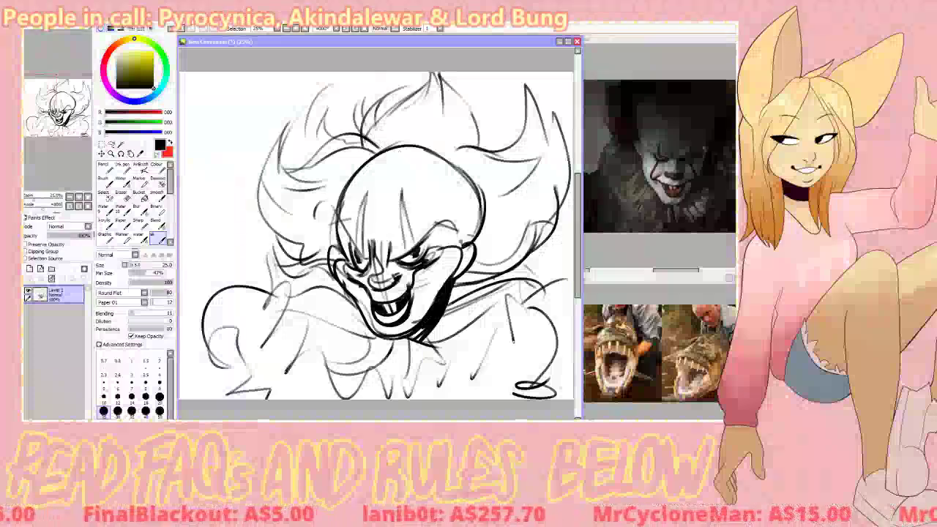
pyautogui.moveTo(475, 86); pyautogui.dragTo(487, 151)
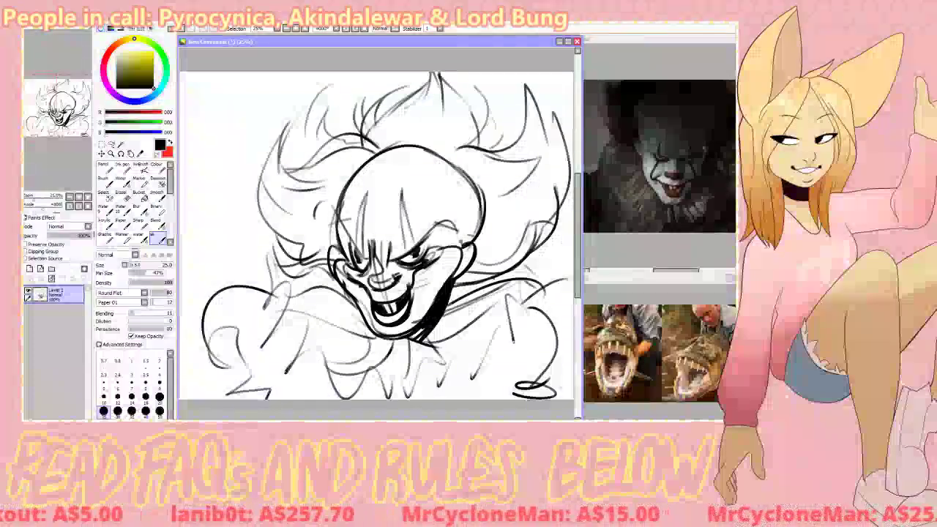
# - Lower the opacity of the clown sketch layer and add a new layer above it
pyautogui.click(63, 236)
pyautogui.click(30, 268)
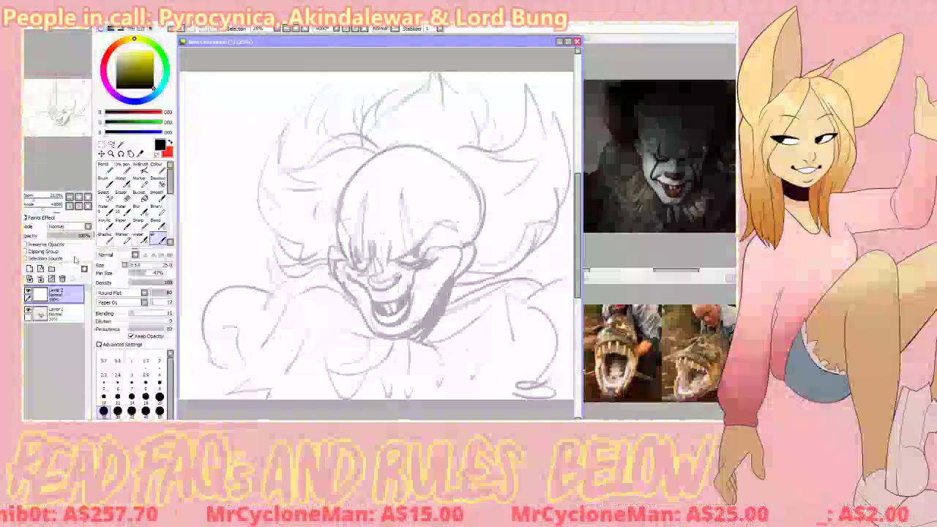
# - Try drawing a taller bald head outline with the top of an ear on the new layer
pyautogui.moveTo(339, 196); pyautogui.dragTo(476, 211)
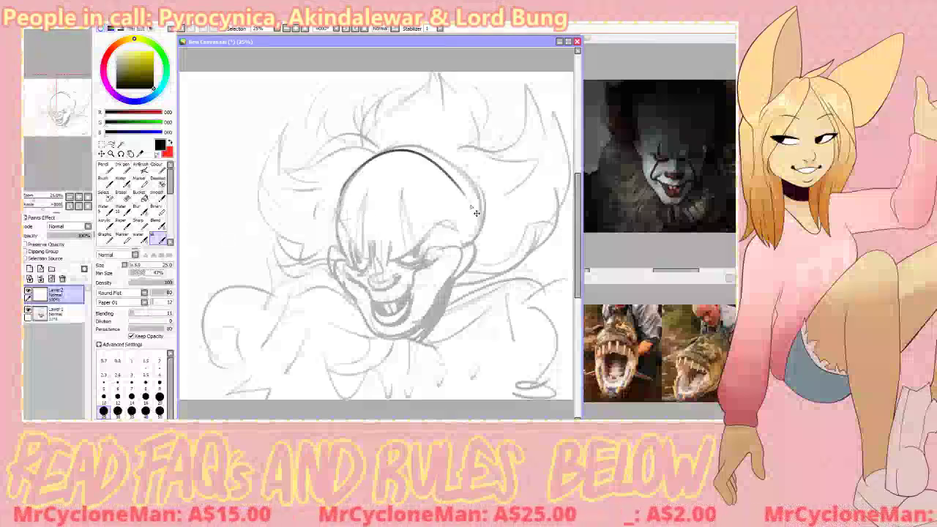
pyautogui.hotkey('ctrl', 'z')
pyautogui.moveTo(411, 129); pyautogui.dragTo(470, 233)
pyautogui.moveTo(342, 213); pyautogui.dragTo(410, 131)
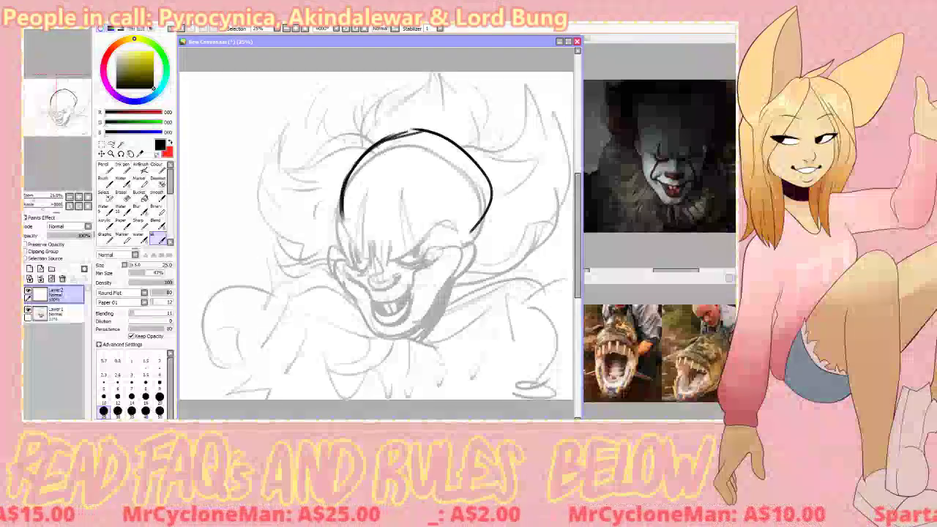
pyautogui.hotkey('ctrl', 'z')
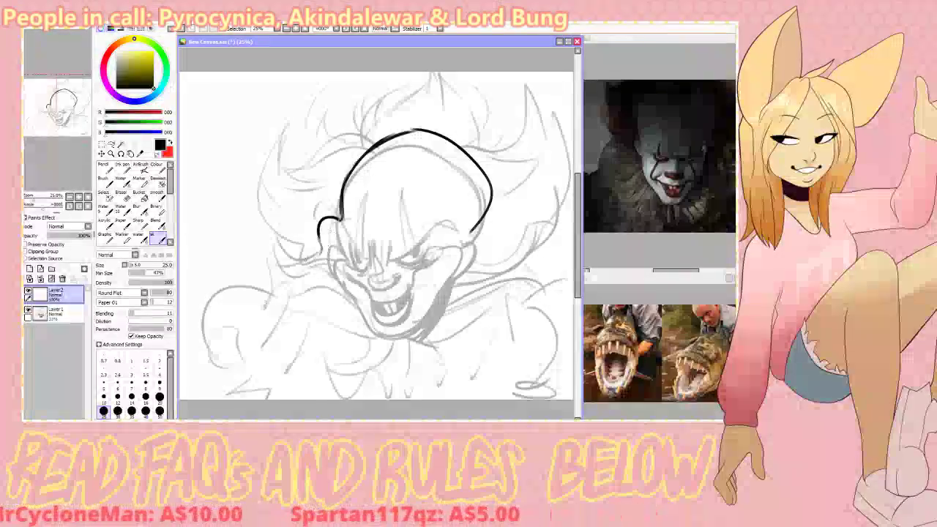
# - Paste the dark photo of a gaping toothy mouth into the canvas's upper left corner and enlarge it
pyautogui.hotkey('alt', 'Tab')
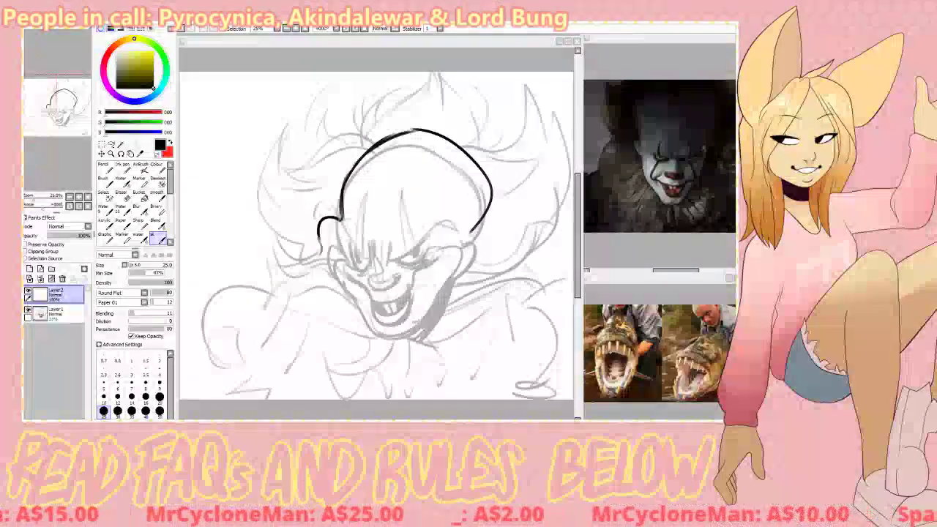
pyautogui.click(485, 43)
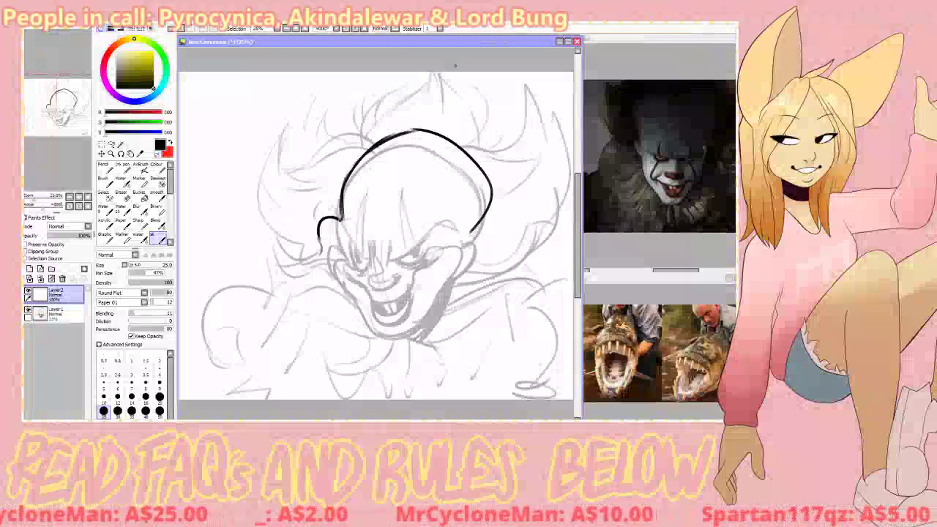
pyautogui.hotkey('ctrl', 'v')
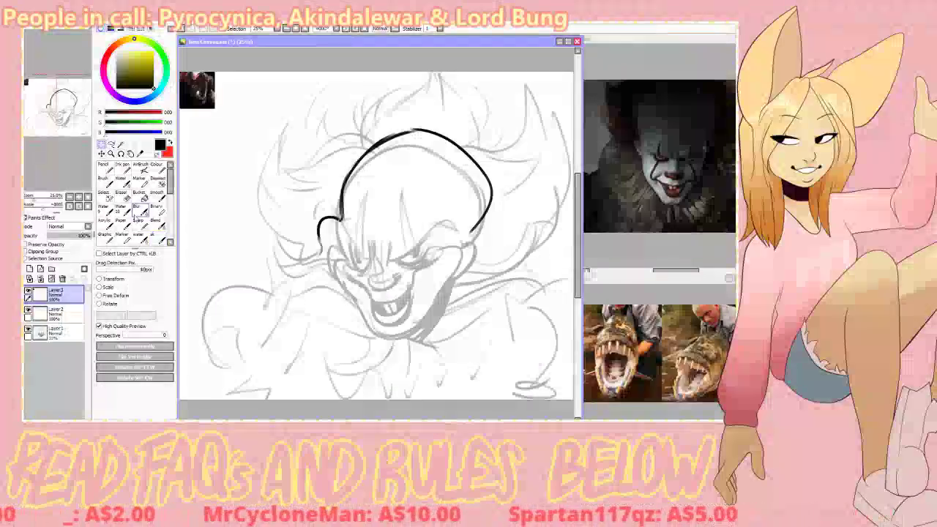
pyautogui.hotkey('ctrl', 't')
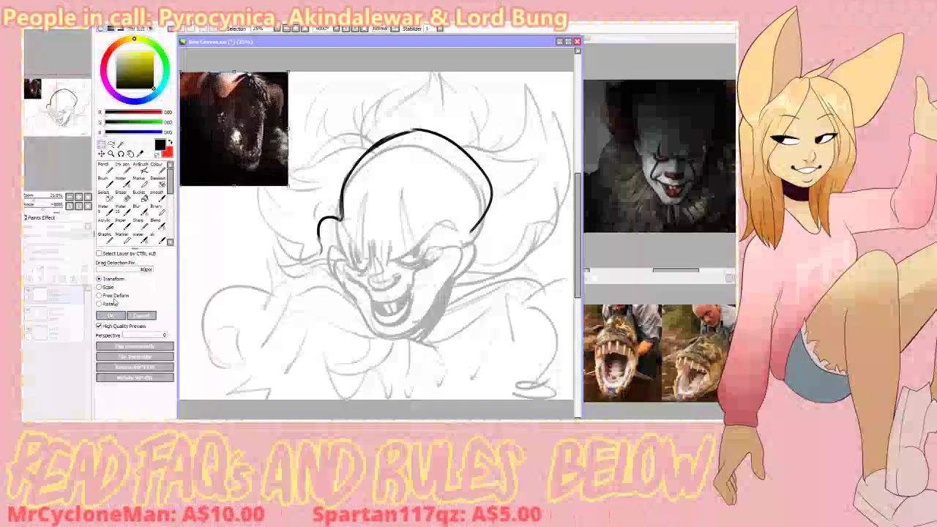
pyautogui.click(111, 315)
# - Flip the pasted mouth photo horizontally and lower its layer's opacity
pyautogui.click(136, 347)
pyautogui.moveTo(58, 108); pyautogui.dragTo(60, 109)
pyautogui.click(87, 198)
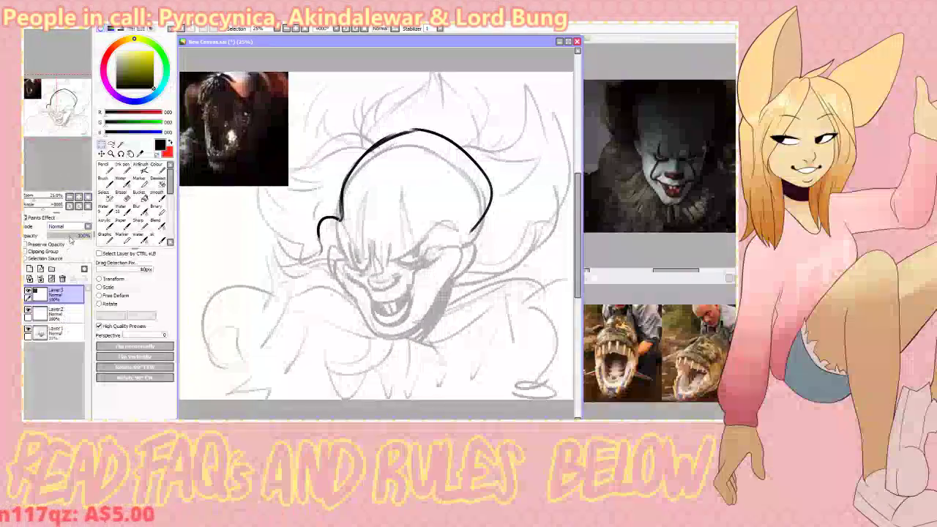
pyautogui.click(69, 236)
# - Clear the head outline from Layer 2 and fade the clown sketch on Layer 1 further
pyautogui.click(58, 313)
pyautogui.click(51, 279)
pyautogui.click(157, 239)
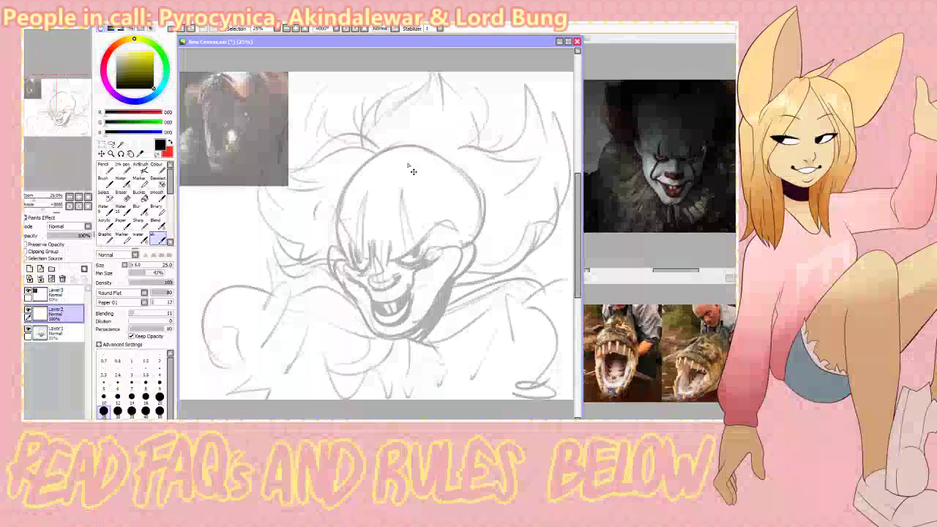
pyautogui.moveTo(441, 152); pyautogui.dragTo(481, 184)
pyautogui.hotkey('ctrl', 'z')
pyautogui.click(59, 333)
pyautogui.click(57, 236)
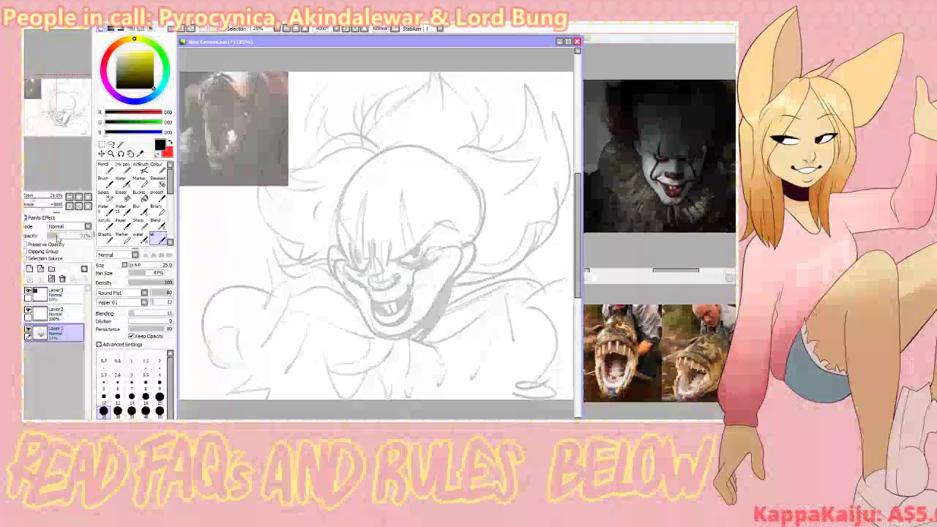
# - Draw a new, higher skull outline on Layer 2, arching over the faded forehead and down toward both sides
pyautogui.click(55, 313)
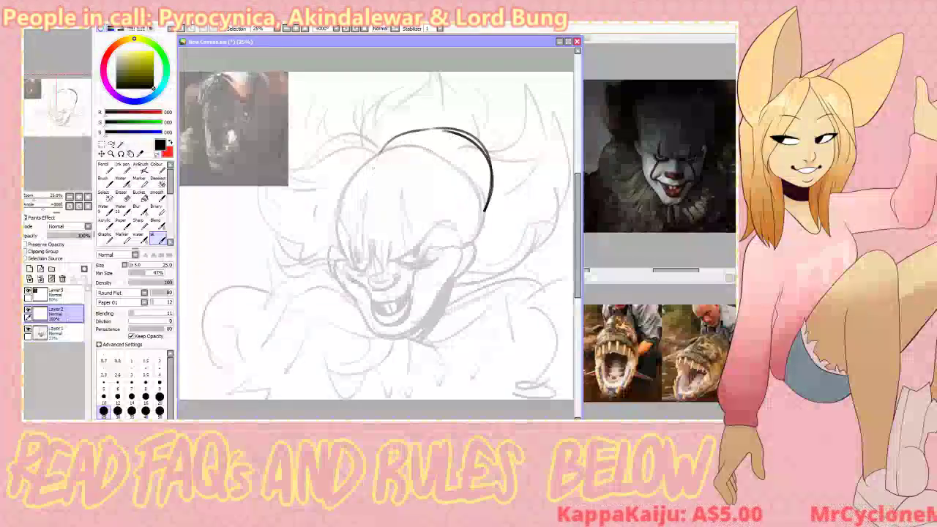
pyautogui.hotkey('ctrl', 'z')
pyautogui.moveTo(492, 213)
pyautogui.mouseDown()
pyautogui.moveTo(434, 129)
pyautogui.moveTo(405, 126)
pyautogui.moveTo(368, 155)
pyautogui.moveTo(445, 129)
pyautogui.mouseUp()
pyautogui.hotkey('ctrl', 'z')
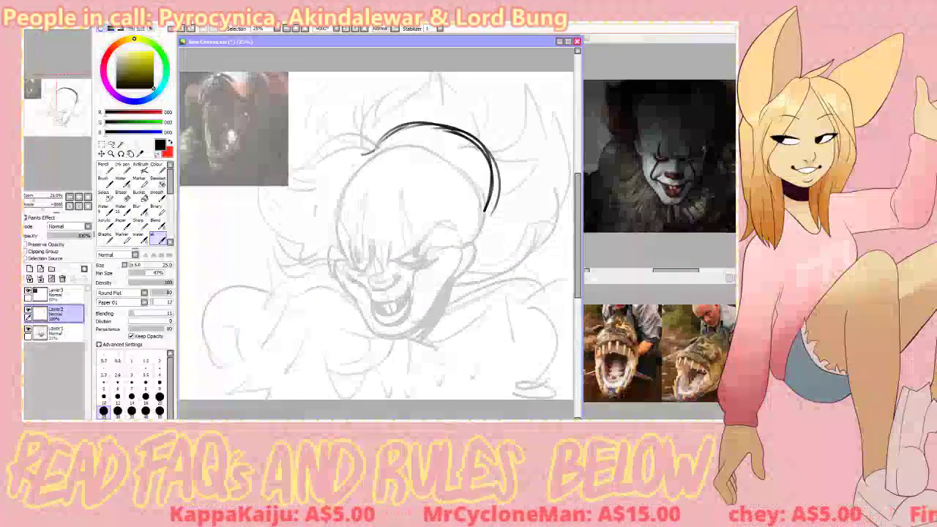
pyautogui.moveTo(377, 149); pyautogui.dragTo(333, 164)
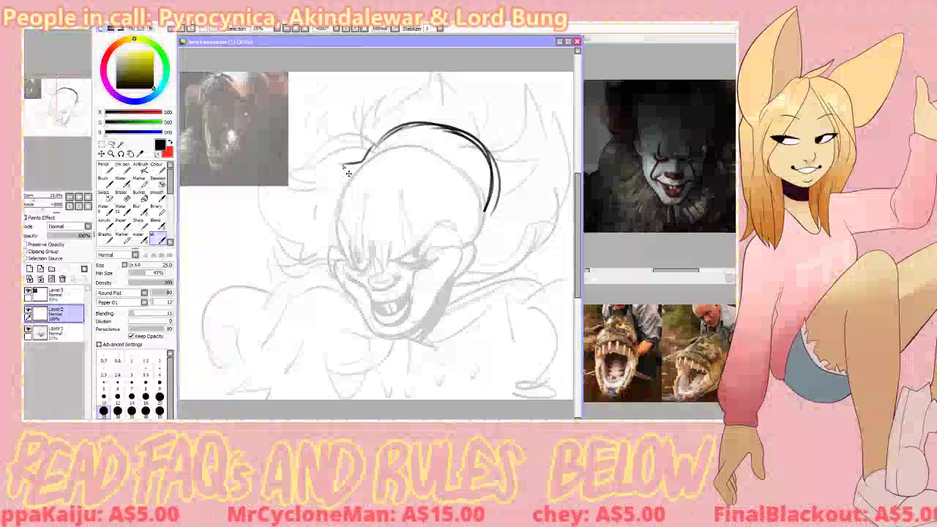
# - Undo the rough strokes beside the crown and draw a wavy upper-lip line dipping across the forehead and rising at the far side
pyautogui.hotkey('ctrl', 'z')
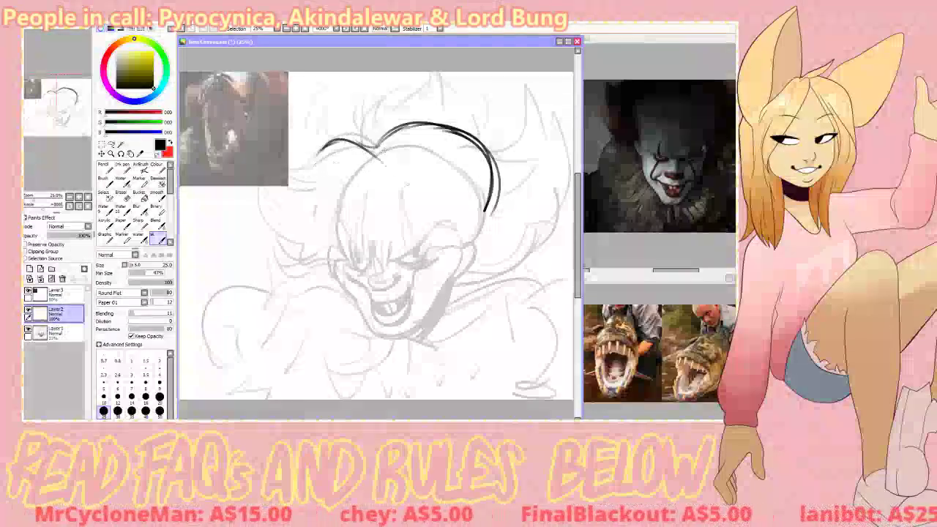
pyautogui.hotkey('ctrl', 'z')
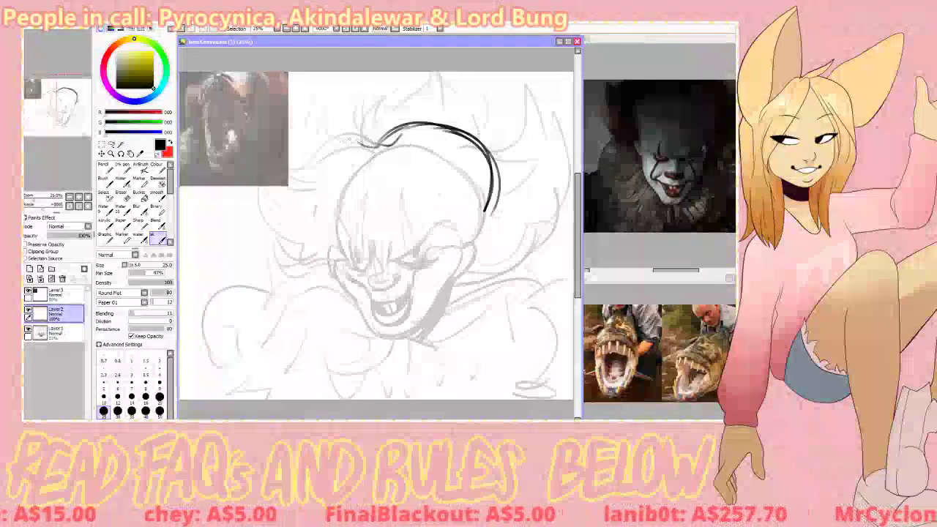
pyautogui.hotkey('ctrl', 'z')
pyautogui.moveTo(395, 132)
pyautogui.mouseDown()
pyautogui.moveTo(350, 124)
pyautogui.moveTo(313, 152)
pyautogui.moveTo(435, 192)
pyautogui.moveTo(449, 170)
pyautogui.moveTo(472, 171)
pyautogui.mouseUp()
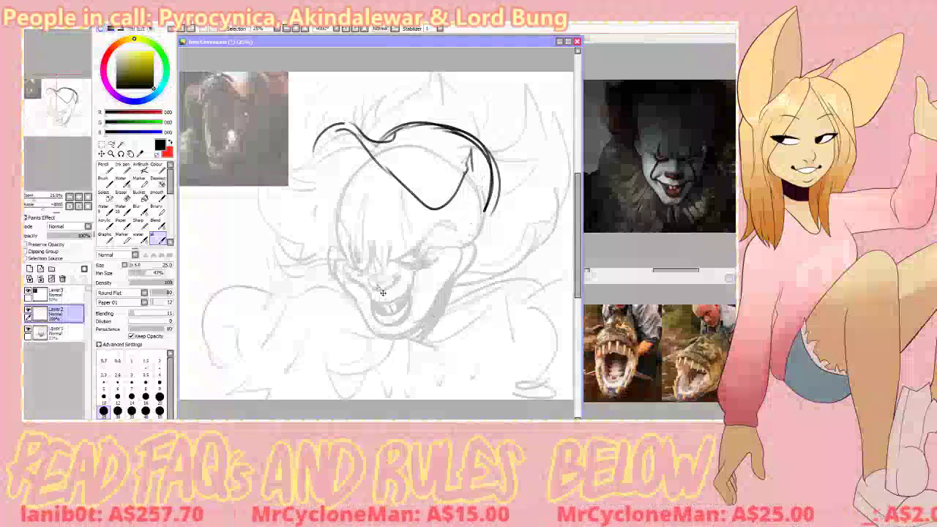
# - Sketch the gaping lower jaw with a rounded U below the chin and cheek lines rising toward the upper lip
pyautogui.moveTo(370, 325)
pyautogui.mouseDown()
pyautogui.moveTo(421, 323)
pyautogui.moveTo(464, 183)
pyautogui.mouseUp()
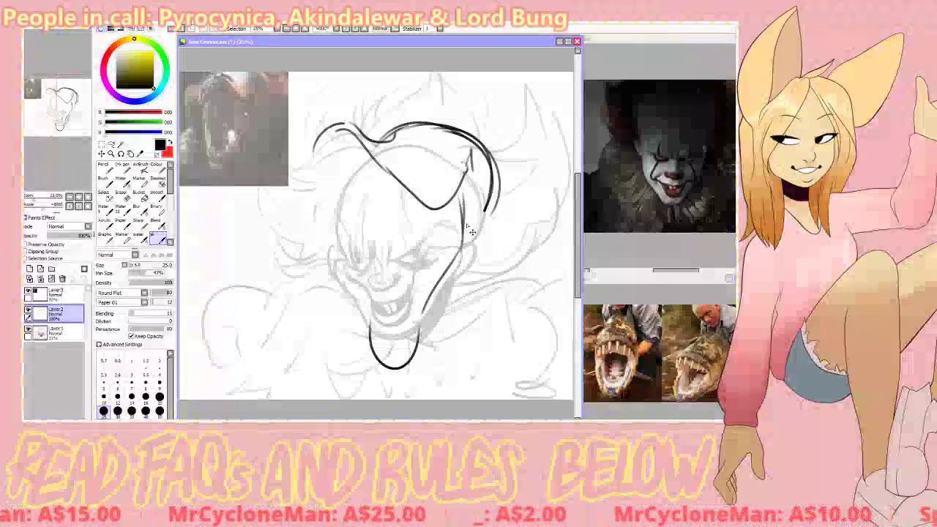
pyautogui.moveTo(465, 240); pyautogui.dragTo(471, 176)
pyautogui.moveTo(371, 349); pyautogui.dragTo(375, 284)
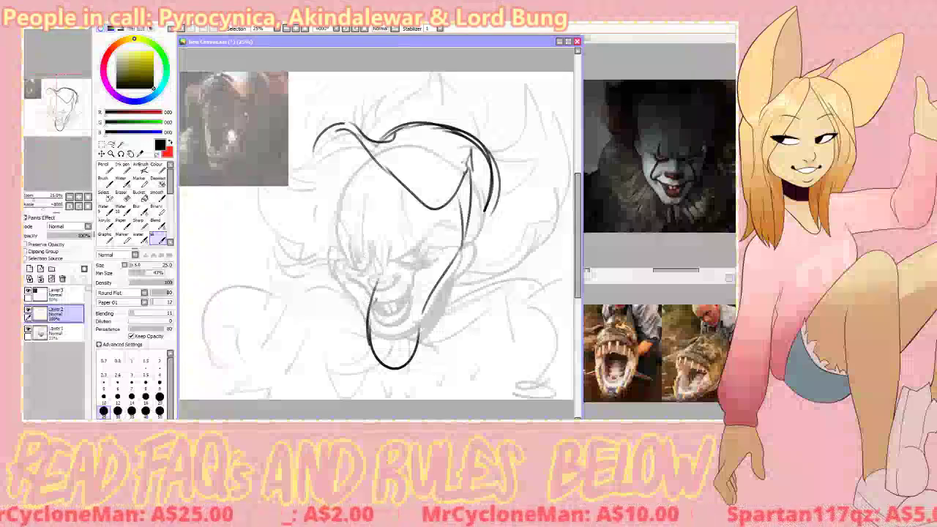
# - Draw a row of short curved teeth along the upper lip and down its left edge, erasing the overlong stroke ends
pyautogui.moveTo(314, 150); pyautogui.dragTo(318, 176)
pyautogui.moveTo(341, 130); pyautogui.dragTo(327, 162)
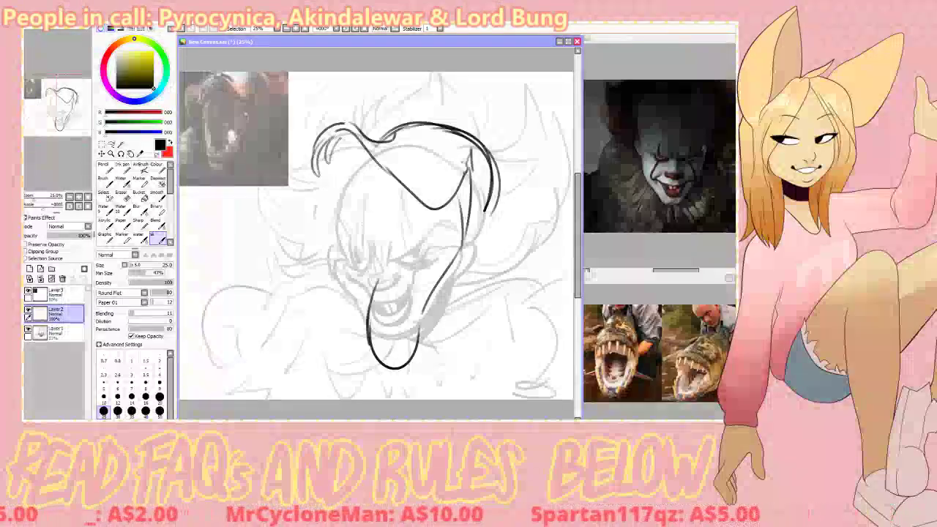
pyautogui.moveTo(382, 174); pyautogui.dragTo(388, 197)
pyautogui.moveTo(391, 181); pyautogui.dragTo(406, 214)
pyautogui.moveTo(407, 198)
pyautogui.mouseDown()
pyautogui.moveTo(416, 221)
pyautogui.moveTo(426, 221)
pyautogui.mouseUp()
pyautogui.moveTo(427, 208); pyautogui.dragTo(435, 222)
pyautogui.moveTo(436, 210); pyautogui.dragTo(444, 216)
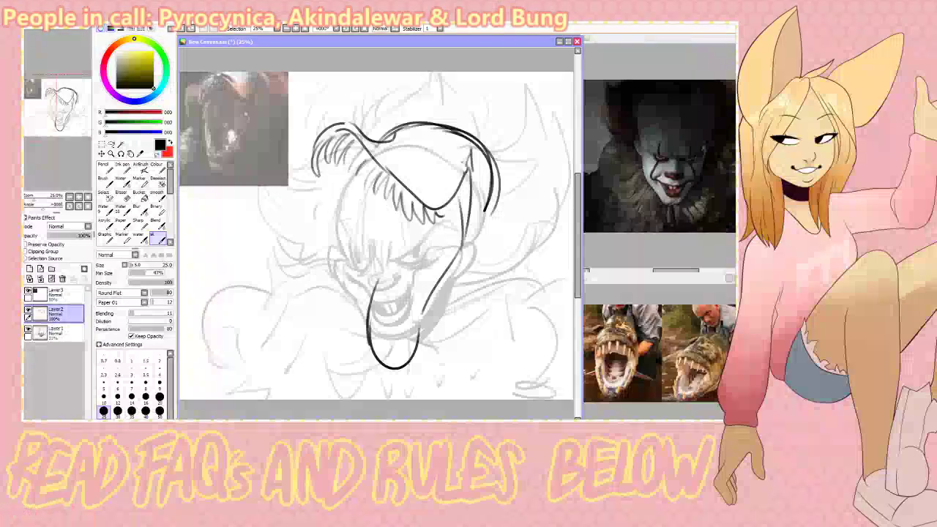
pyautogui.moveTo(317, 176); pyautogui.dragTo(330, 202)
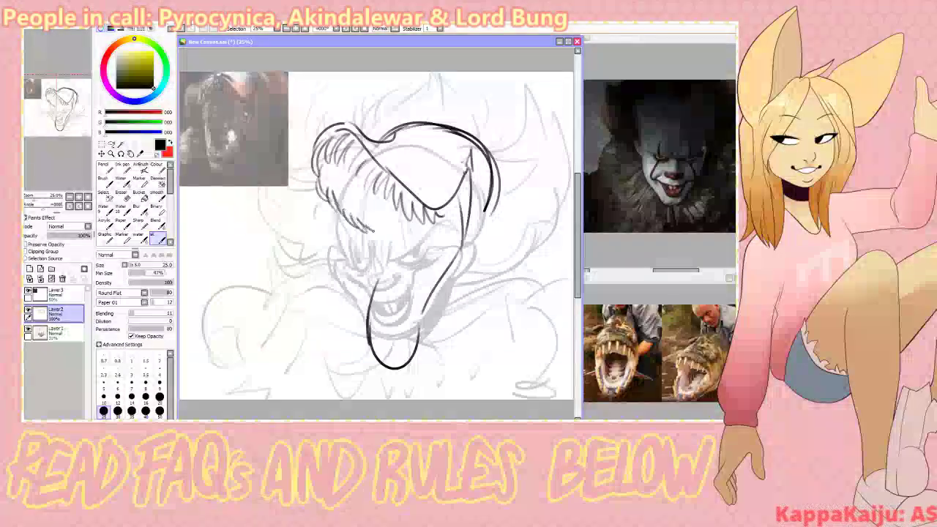
pyautogui.press('e')
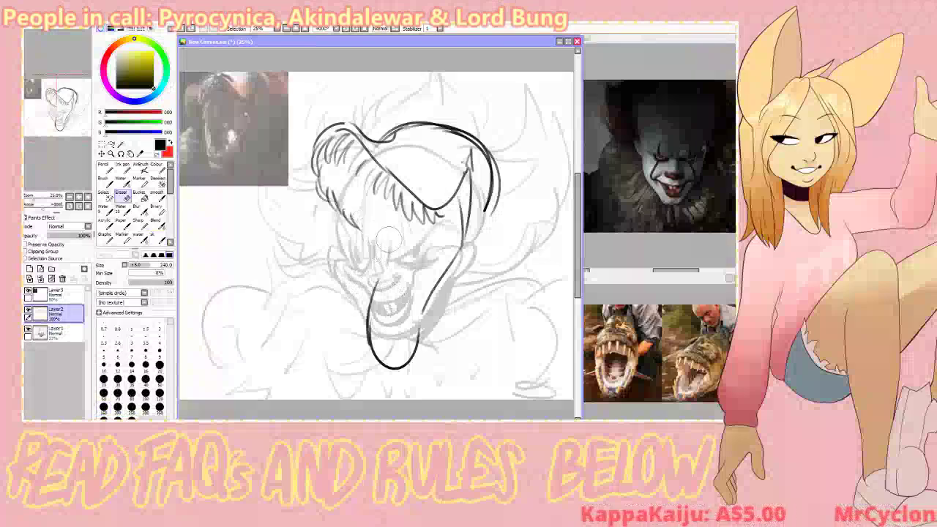
# - Draw the left jaw line from the upper teeth down to the chin and darken the opposite inner jaw line
pyautogui.press('b')
pyautogui.moveTo(356, 228); pyautogui.dragTo(351, 276)
pyautogui.hotkey('ctrl', 'z')
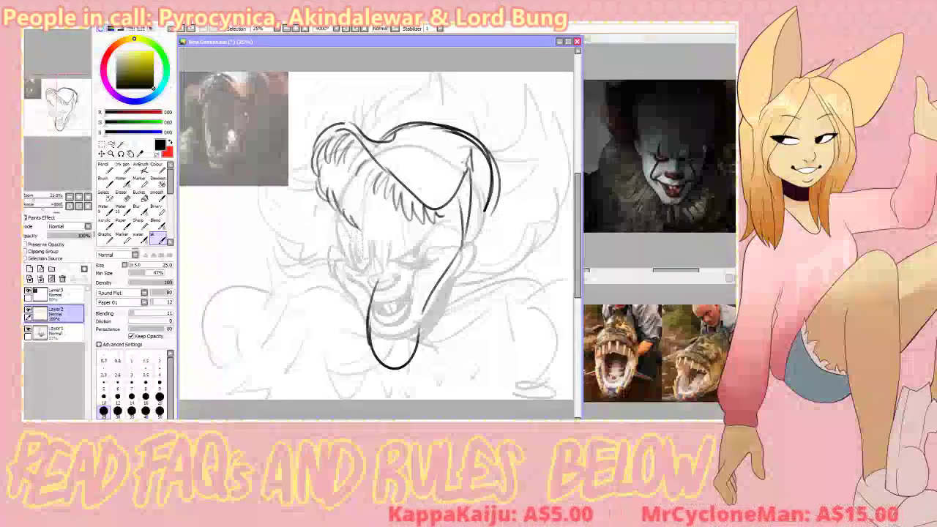
pyautogui.moveTo(342, 211); pyautogui.dragTo(369, 296)
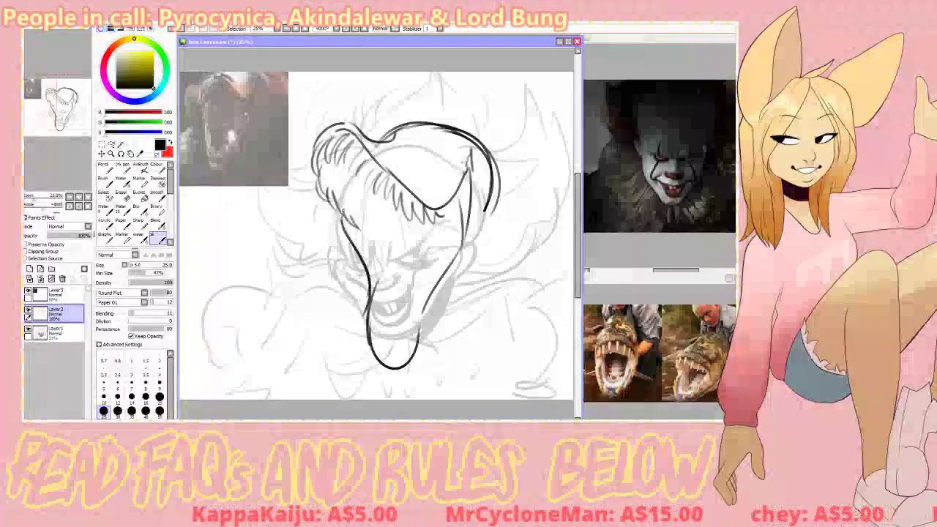
pyautogui.moveTo(351, 239); pyautogui.dragTo(360, 335)
pyautogui.moveTo(462, 196)
pyautogui.mouseDown()
pyautogui.moveTo(469, 223)
pyautogui.moveTo(423, 309)
pyautogui.moveTo(419, 337)
pyautogui.moveTo(388, 355)
pyautogui.mouseUp()
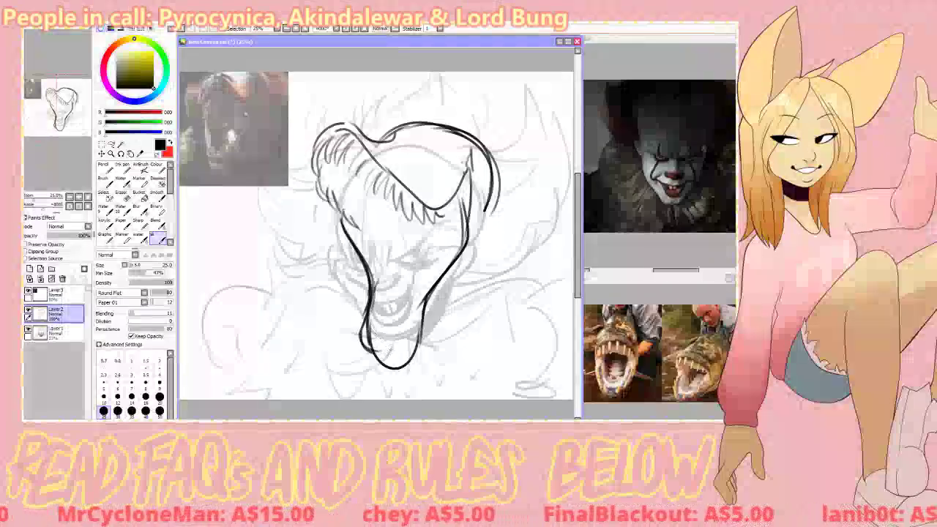
pyautogui.hotkey('ctrl', 'z')
# - Add a row of small teeth around the rim of the lower jaw
pyautogui.moveTo(363, 315); pyautogui.dragTo(379, 370)
pyautogui.moveTo(393, 358)
pyautogui.mouseDown()
pyautogui.moveTo(393, 374)
pyautogui.moveTo(406, 370)
pyautogui.mouseUp()
pyautogui.moveTo(411, 352)
pyautogui.mouseDown()
pyautogui.moveTo(419, 360)
pyautogui.moveTo(426, 316)
pyautogui.mouseUp()
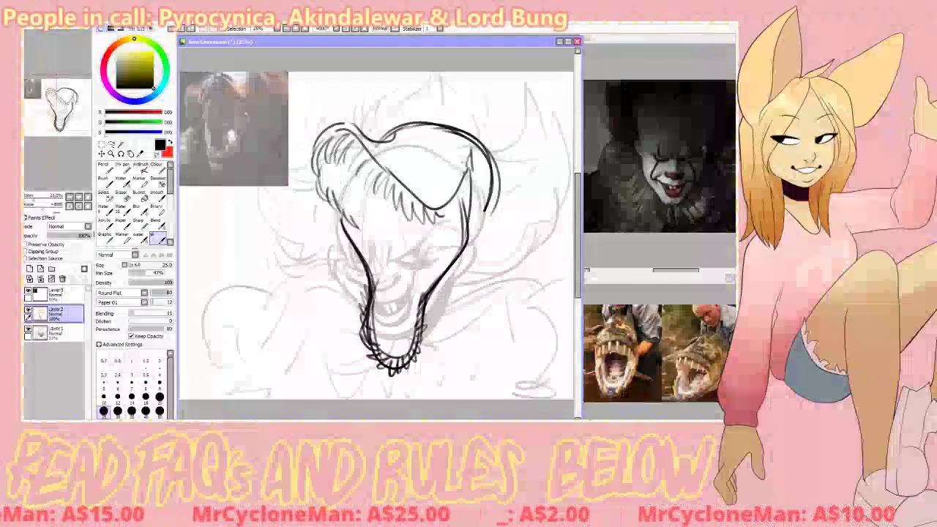
# - Draw an inner gum line with bolder teeth inside the upper-left mouth and darken the mouth's corners
pyautogui.moveTo(322, 137)
pyautogui.mouseDown()
pyautogui.moveTo(329, 174)
pyautogui.moveTo(369, 177)
pyautogui.mouseUp()
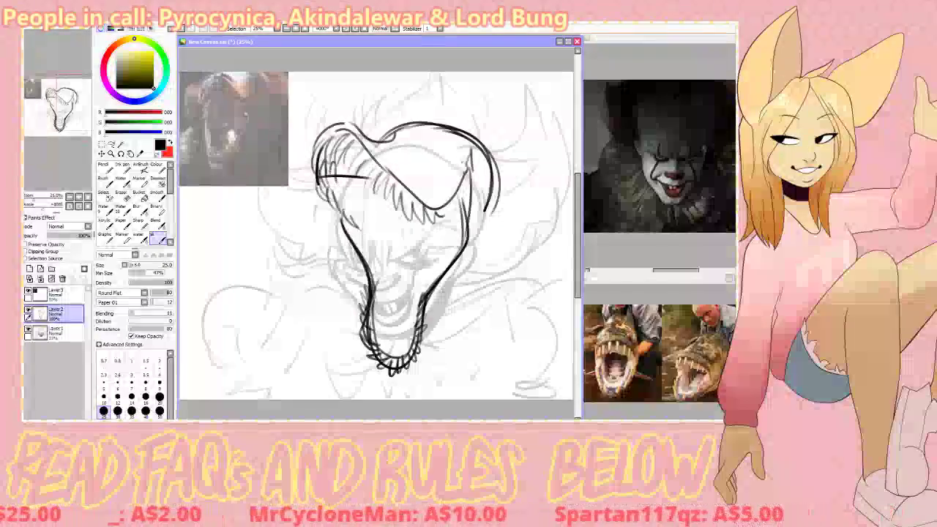
pyautogui.moveTo(319, 146)
pyautogui.mouseDown()
pyautogui.moveTo(322, 190)
pyautogui.moveTo(327, 176)
pyautogui.moveTo(364, 173)
pyautogui.moveTo(356, 170)
pyautogui.mouseUp()
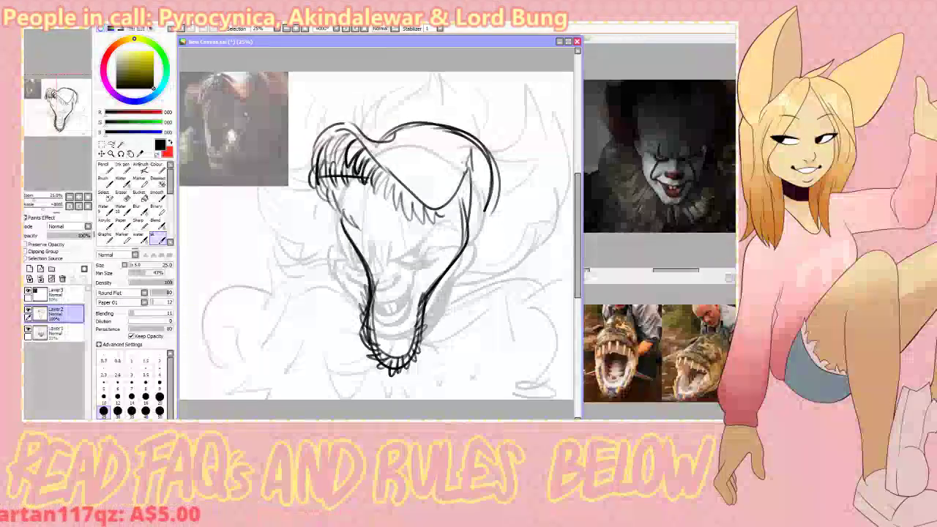
pyautogui.moveTo(349, 133)
pyautogui.mouseDown()
pyautogui.moveTo(345, 155)
pyautogui.moveTo(322, 154)
pyautogui.moveTo(332, 200)
pyautogui.moveTo(359, 229)
pyautogui.mouseUp()
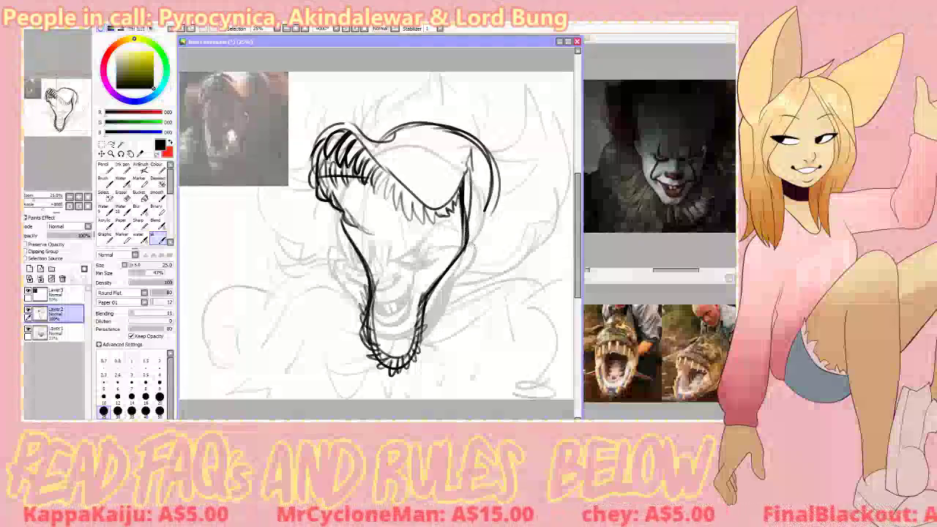
# - Erase the right back curve of the head and redraw it as an outer cheek contour running down to the lower jaw
pyautogui.press('e')
pyautogui.moveTo(490, 205)
pyautogui.mouseDown()
pyautogui.moveTo(496, 154)
pyautogui.moveTo(448, 126)
pyautogui.moveTo(474, 129)
pyautogui.mouseUp()
pyautogui.press('b')
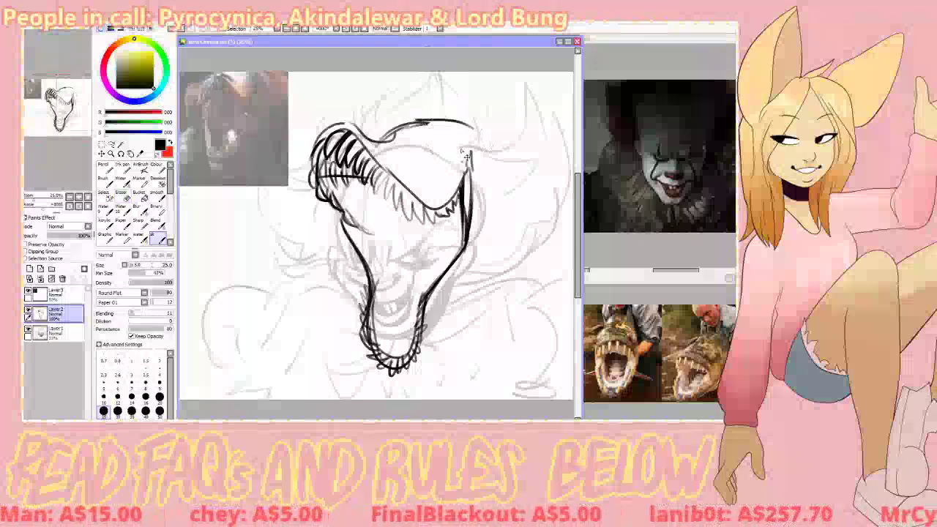
pyautogui.hotkey('ctrl', 'z')
pyautogui.moveTo(415, 121); pyautogui.dragTo(497, 156)
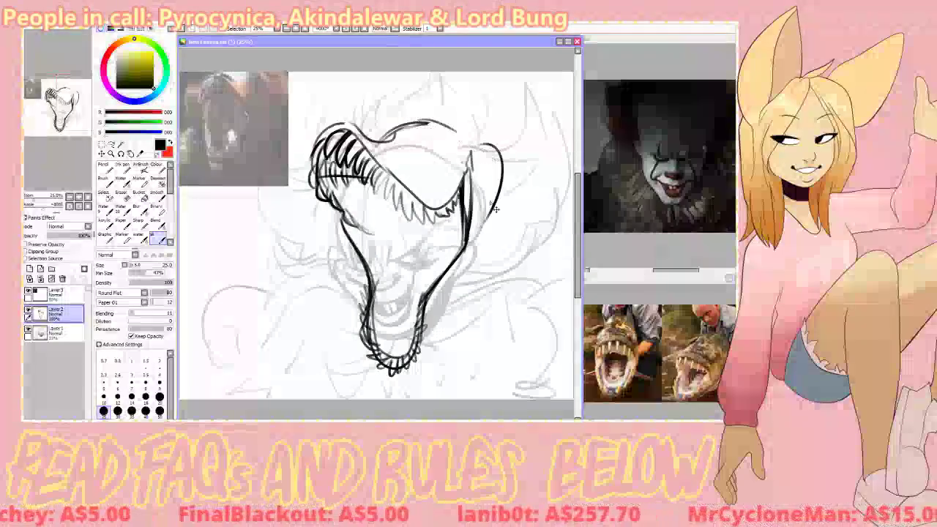
pyautogui.hotkey('ctrl', 'z')
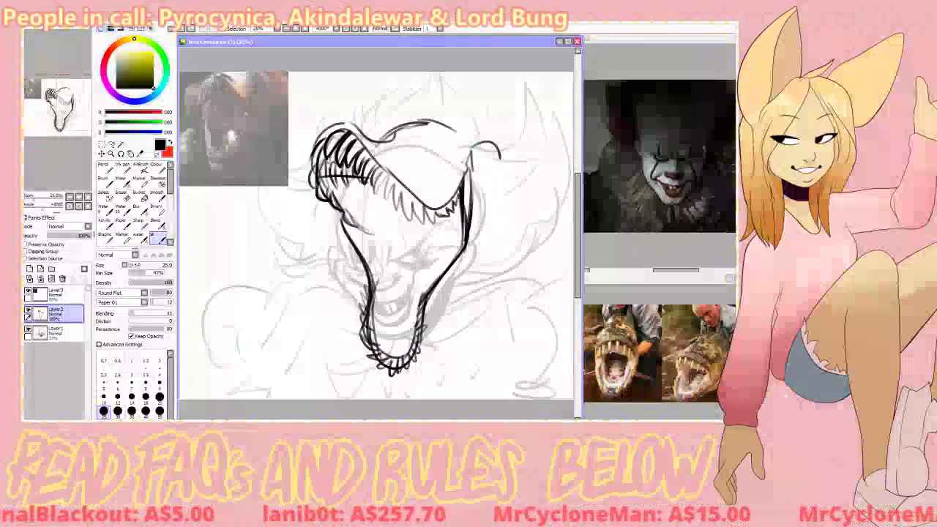
pyautogui.moveTo(471, 150); pyautogui.dragTo(497, 219)
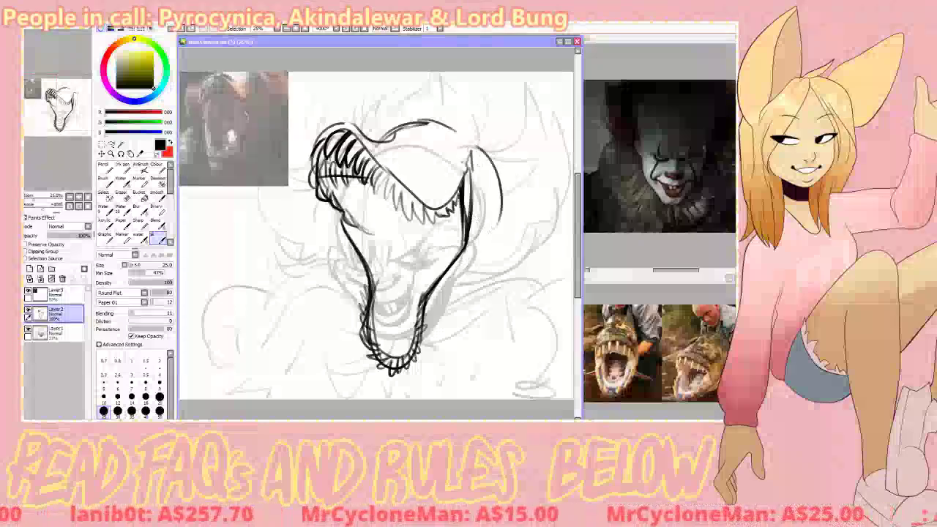
pyautogui.hotkey('ctrl', 'z')
pyautogui.moveTo(473, 143); pyautogui.dragTo(470, 244)
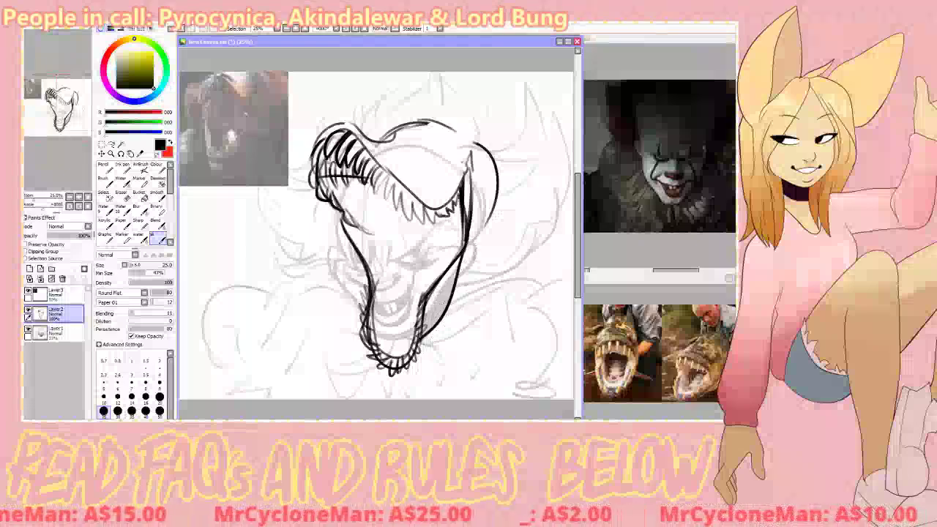
pyautogui.hotkey('ctrl', 'z')
pyautogui.moveTo(482, 232); pyautogui.dragTo(421, 344)
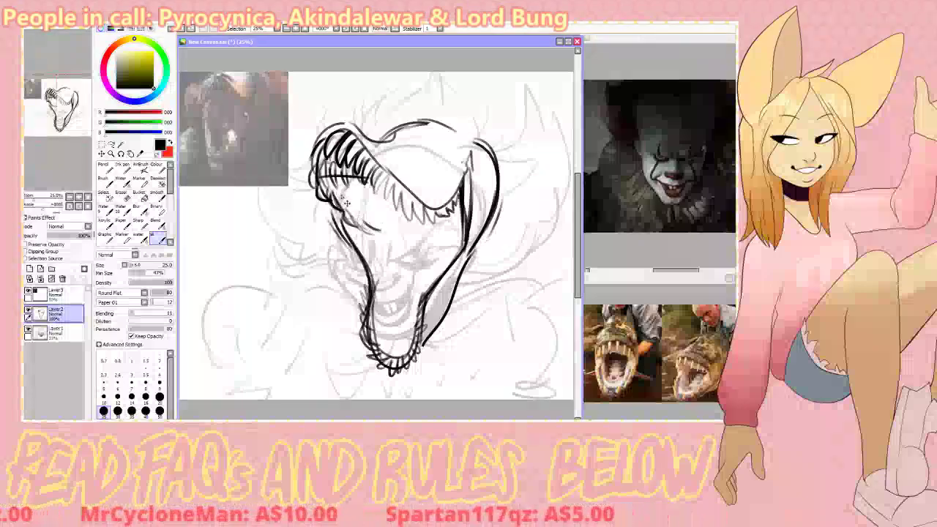
# - Clean up the mouth's left edge, add a second row of teeth, and redraw the upper teeth as long bold fangs
pyautogui.press('e')
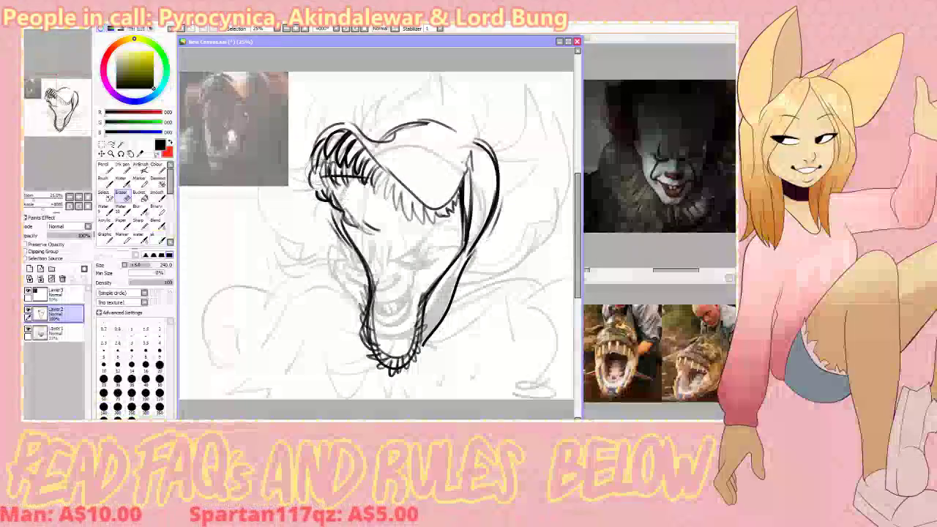
pyautogui.click(158, 238)
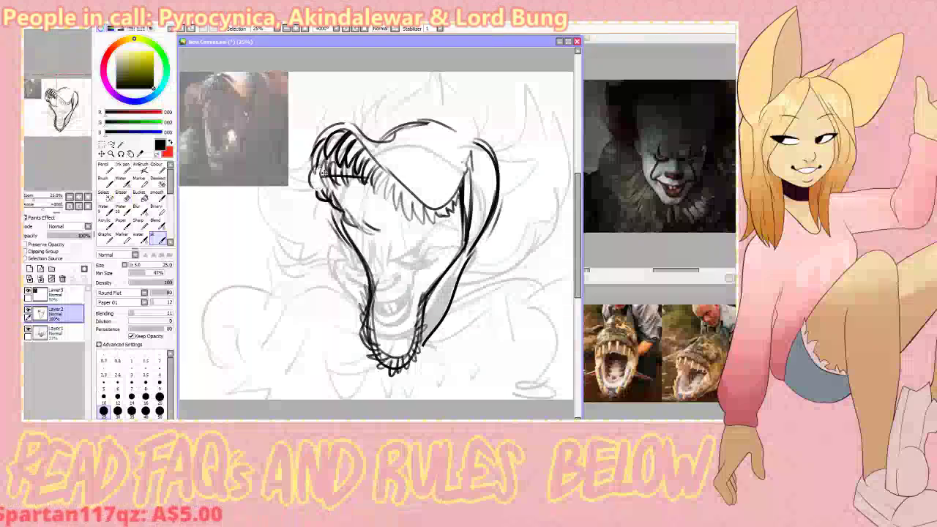
pyautogui.moveTo(324, 171)
pyautogui.mouseDown()
pyautogui.moveTo(316, 192)
pyautogui.moveTo(327, 200)
pyautogui.mouseUp()
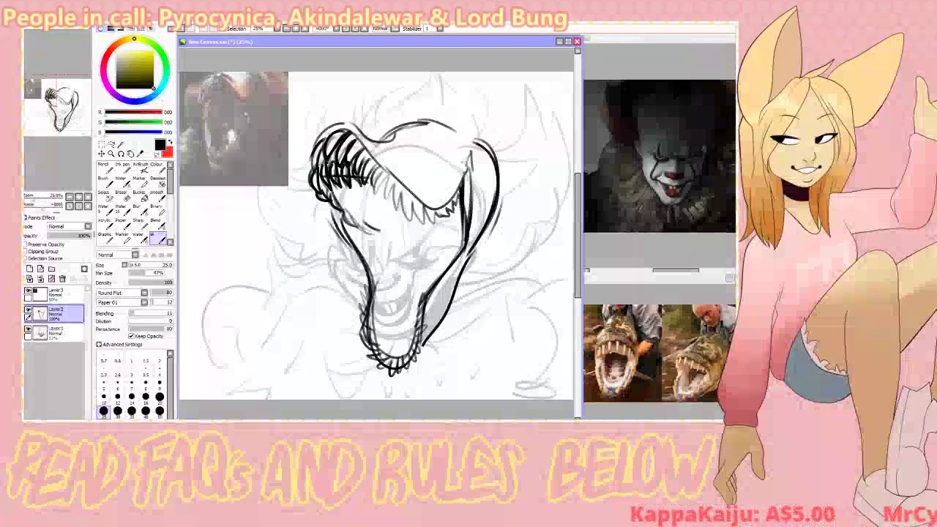
pyautogui.moveTo(314, 148)
pyautogui.mouseDown()
pyautogui.moveTo(302, 182)
pyautogui.moveTo(311, 186)
pyautogui.mouseUp()
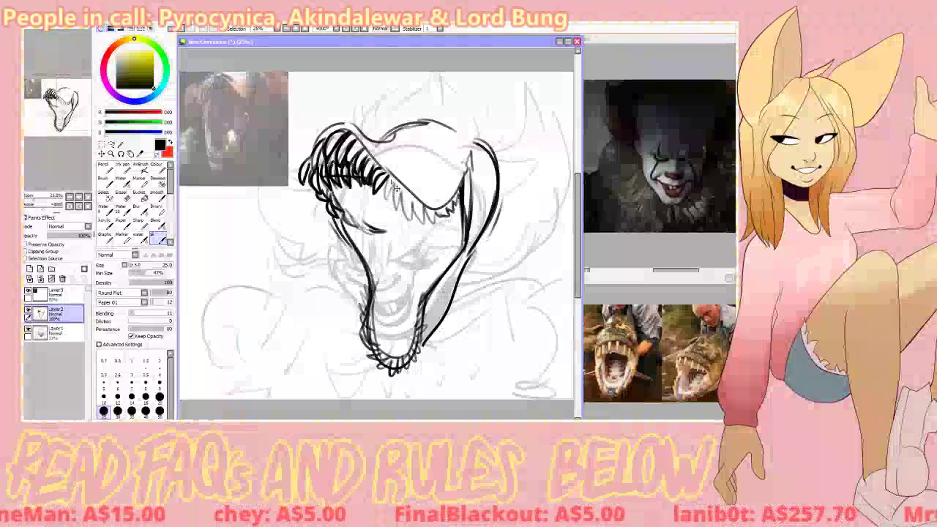
pyautogui.moveTo(389, 181)
pyautogui.mouseDown()
pyautogui.moveTo(387, 201)
pyautogui.moveTo(412, 222)
pyautogui.moveTo(450, 218)
pyautogui.mouseUp()
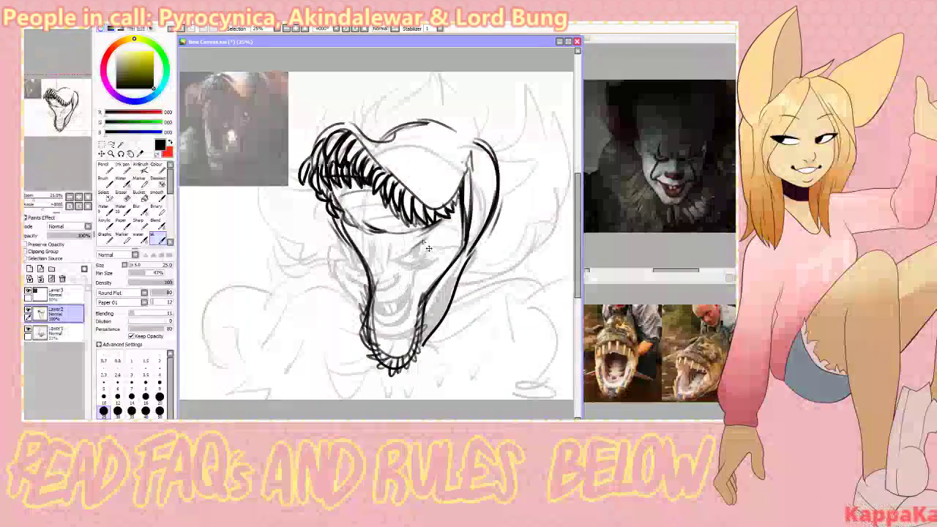
pyautogui.moveTo(433, 233); pyautogui.dragTo(415, 265)
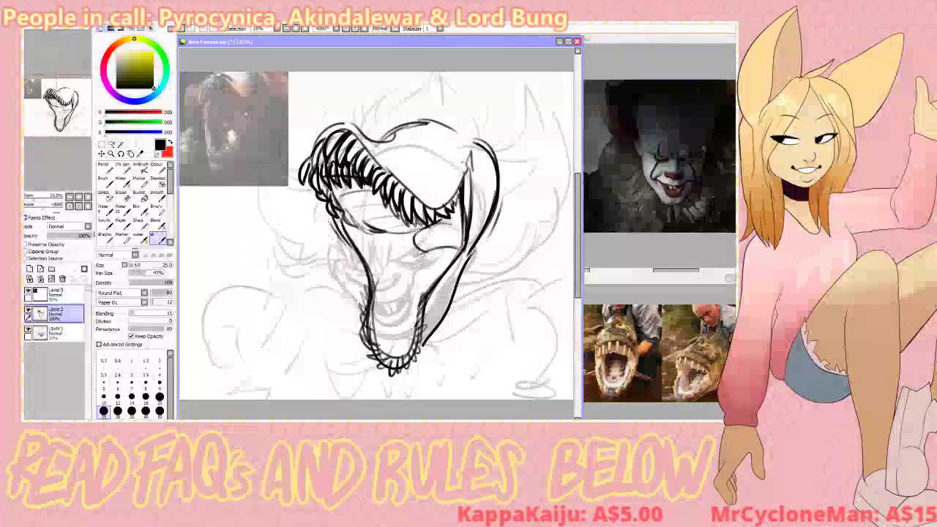
pyautogui.hotkey('ctrl', 'z')
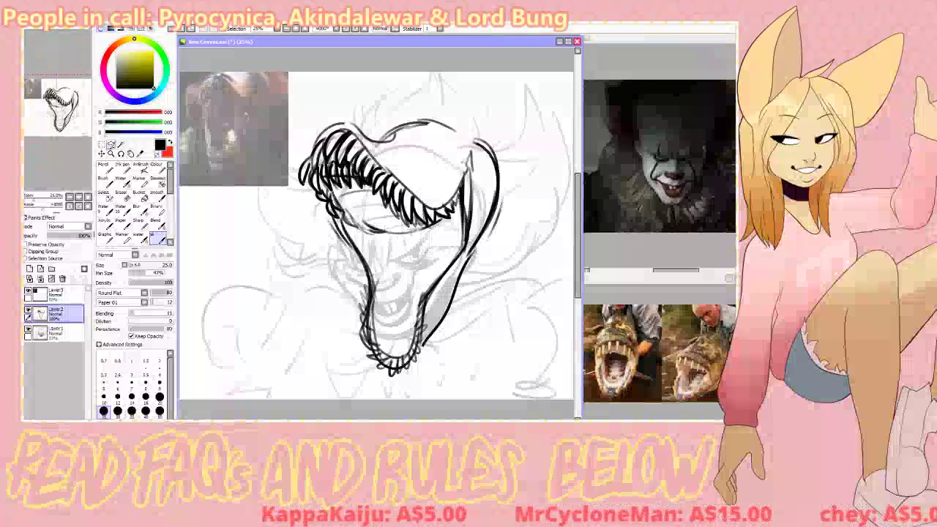
# - Transform the whole jaw sketch, tilting it clockwise and repositioning it over the face
pyautogui.hotkey('ctrl', 't')
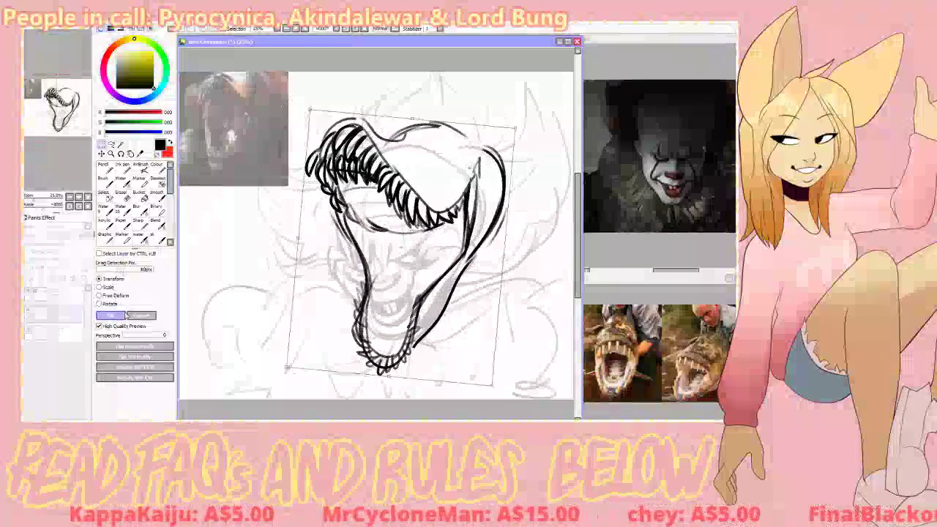
pyautogui.click(125, 315)
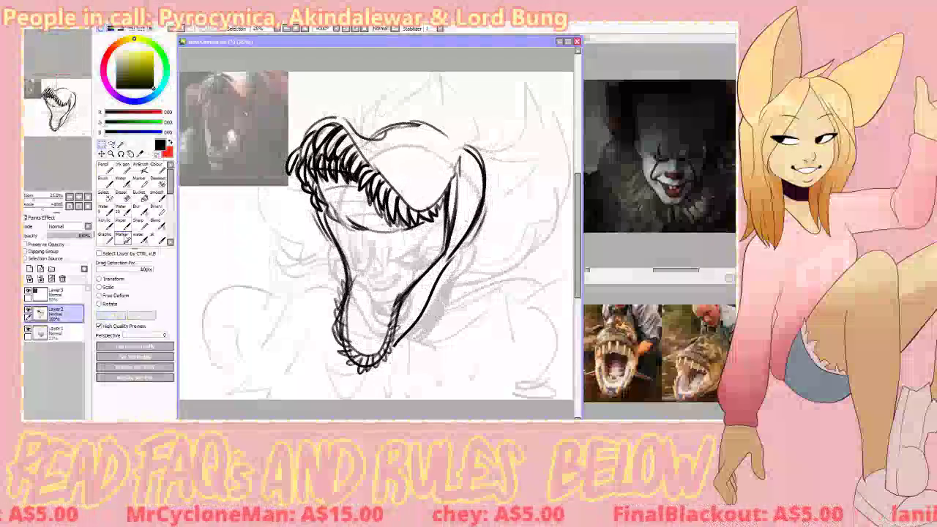
pyautogui.hotkey('ctrl', 't')
pyautogui.moveTo(513, 109); pyautogui.dragTo(529, 128)
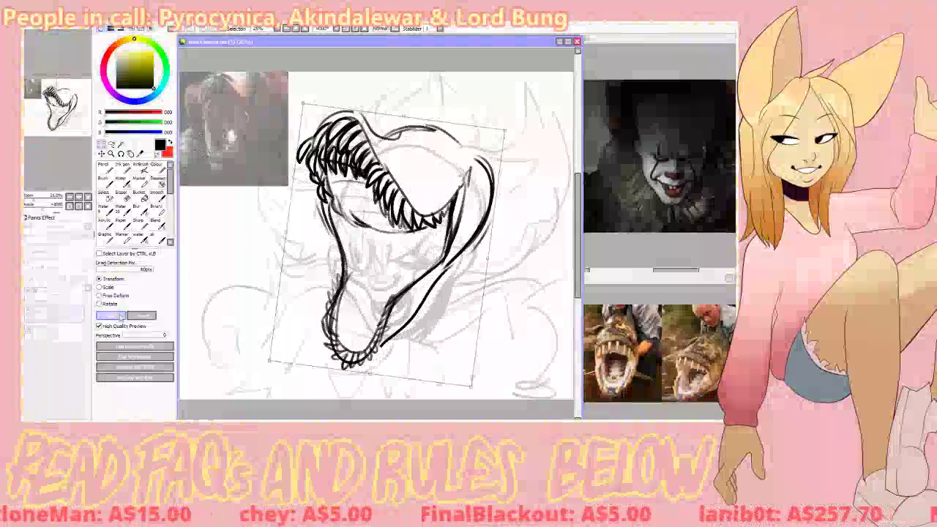
pyautogui.click(121, 315)
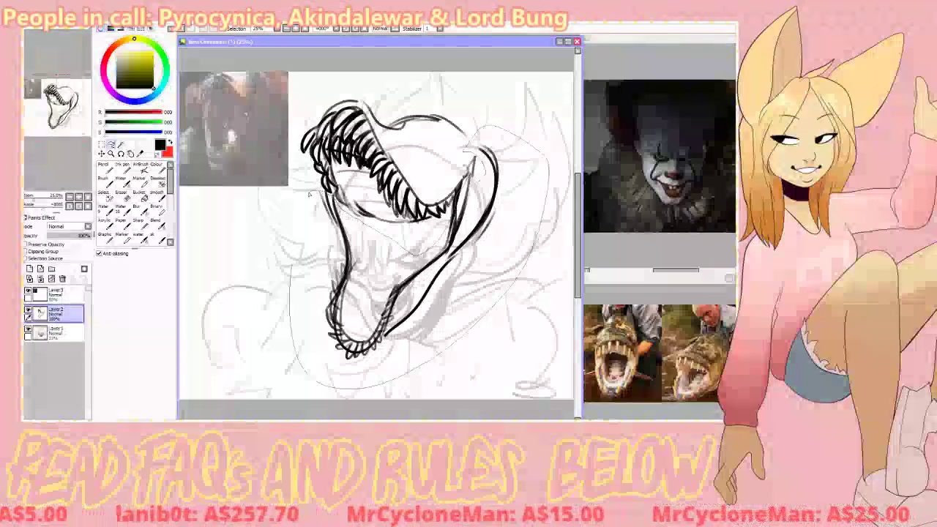
pyautogui.hotkey('ctrl', 't')
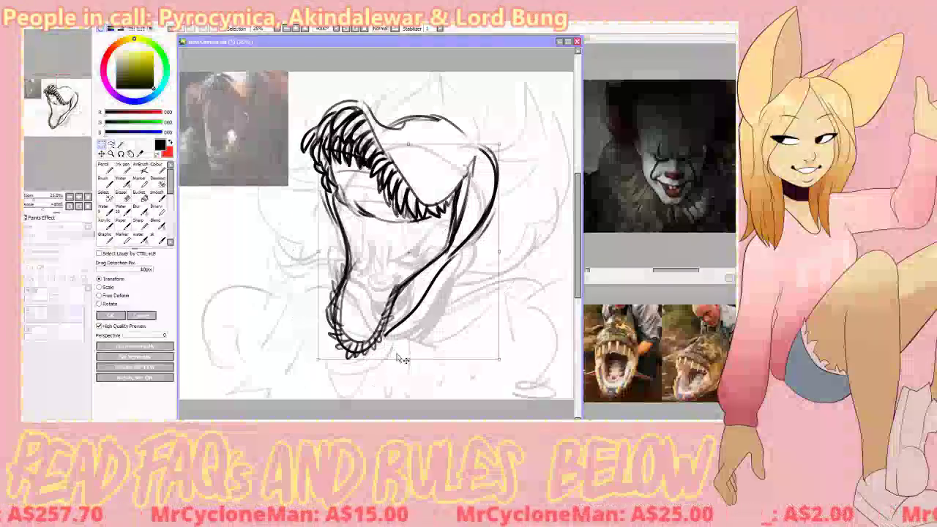
pyautogui.moveTo(400, 363)
pyautogui.mouseDown()
pyautogui.moveTo(420, 376)
pyautogui.moveTo(391, 350)
pyautogui.moveTo(401, 359)
pyautogui.mouseUp()
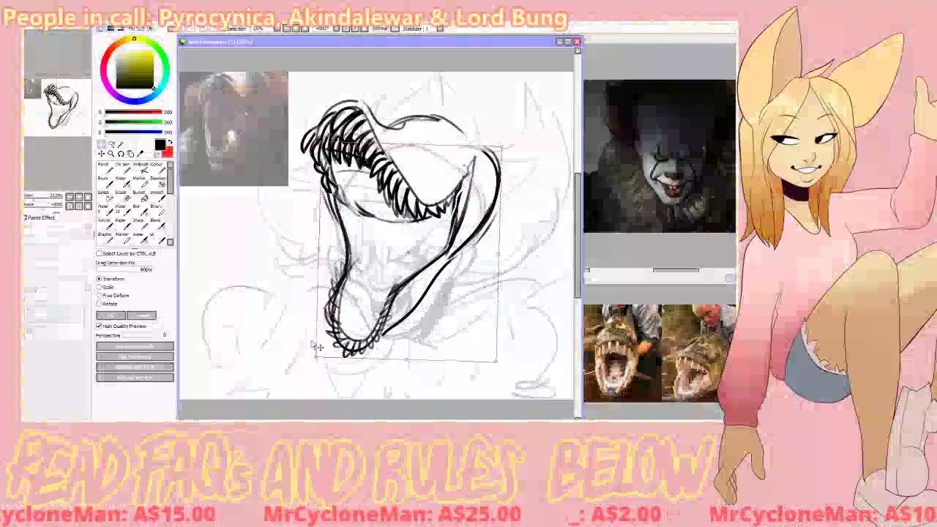
pyautogui.moveTo(316, 346); pyautogui.dragTo(425, 377)
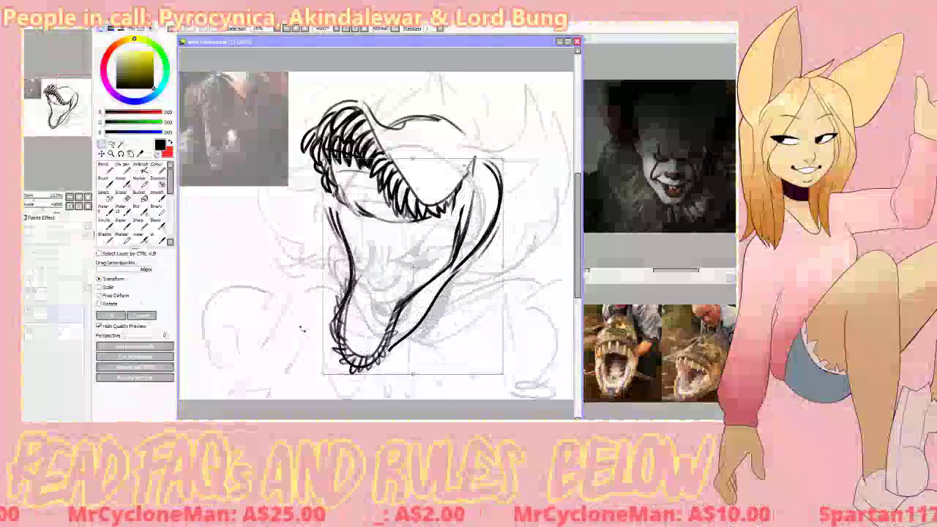
pyautogui.click(141, 315)
# - Transform the lower jaw, stretching it downward and tilting it slightly so the mouth gapes wider below the upper teeth
pyautogui.hotkey('ctrl', 't')
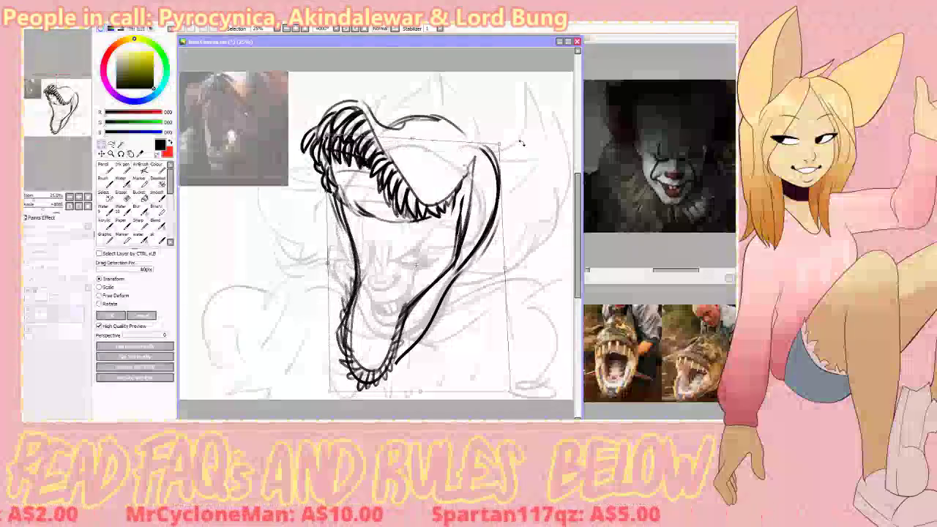
pyautogui.moveTo(500, 145); pyautogui.dragTo(497, 143)
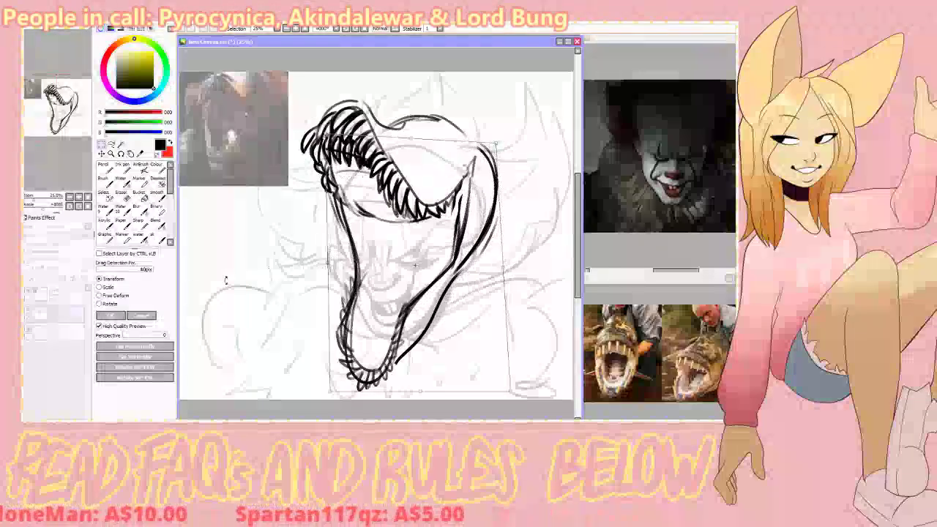
pyautogui.press('Return')
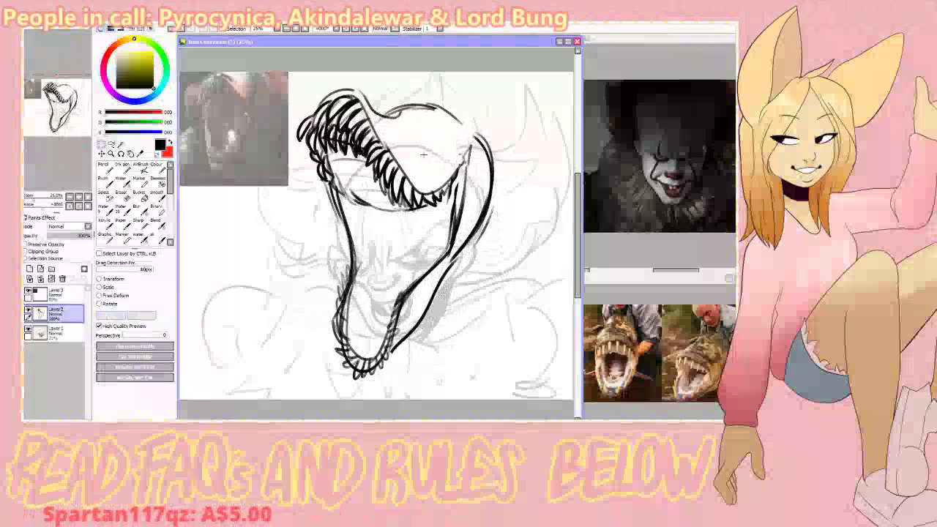
# - Redraw the jaw hinge at the back of the mouth as a rounded loop joining the inner mouth line and outer cheek contour
pyautogui.press('b')
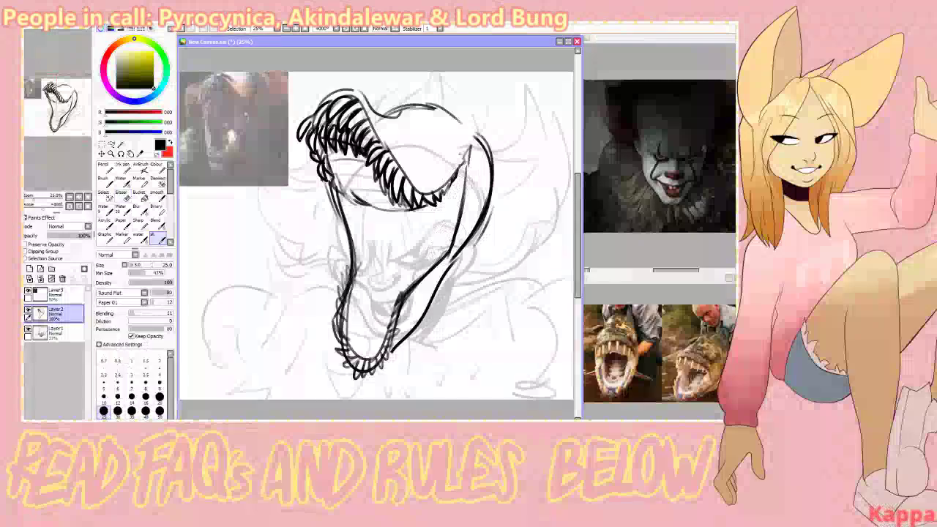
pyautogui.moveTo(470, 148); pyautogui.dragTo(449, 257)
pyautogui.hotkey('ctrl', 'z')
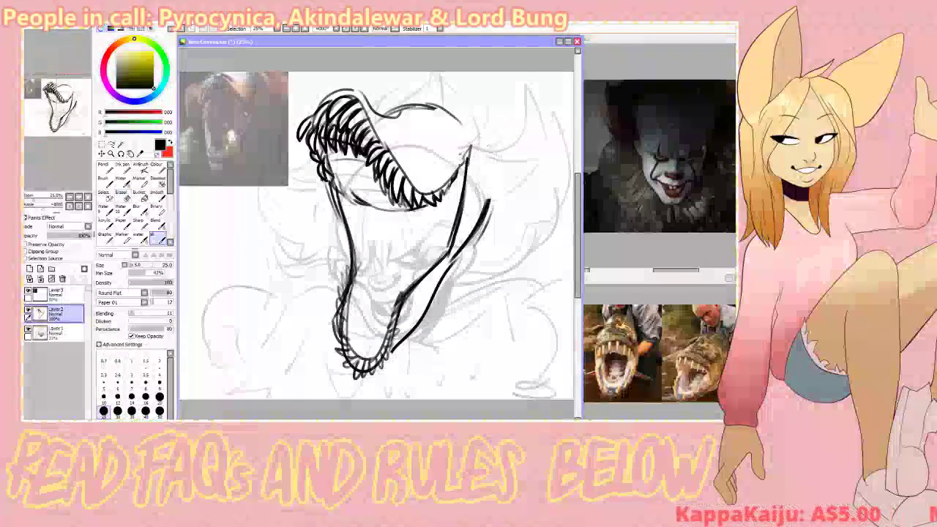
pyautogui.moveTo(470, 148)
pyautogui.mouseDown()
pyautogui.moveTo(491, 139)
pyautogui.moveTo(495, 182)
pyautogui.mouseUp()
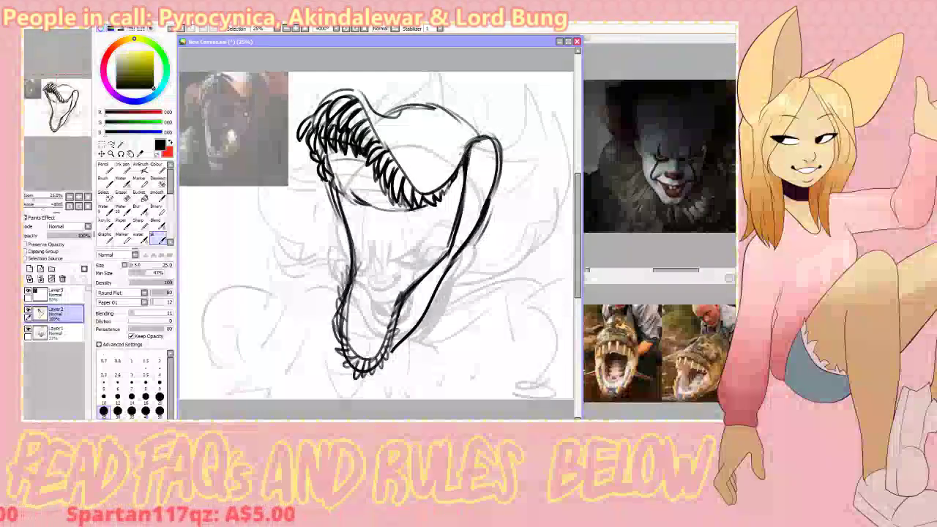
# - Sketch a fuller rounded crown over the top of the head and add a short crease beside the jaw hinge
pyautogui.moveTo(442, 95); pyautogui.dragTo(484, 122)
pyautogui.moveTo(425, 162); pyautogui.dragTo(467, 131)
pyautogui.hotkey('ctrl', 'z')
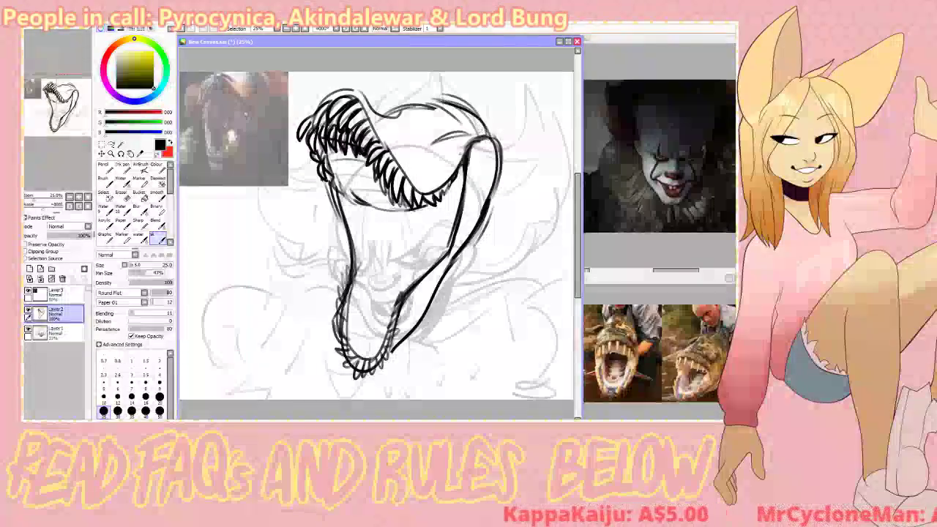
pyautogui.moveTo(401, 111); pyautogui.dragTo(463, 106)
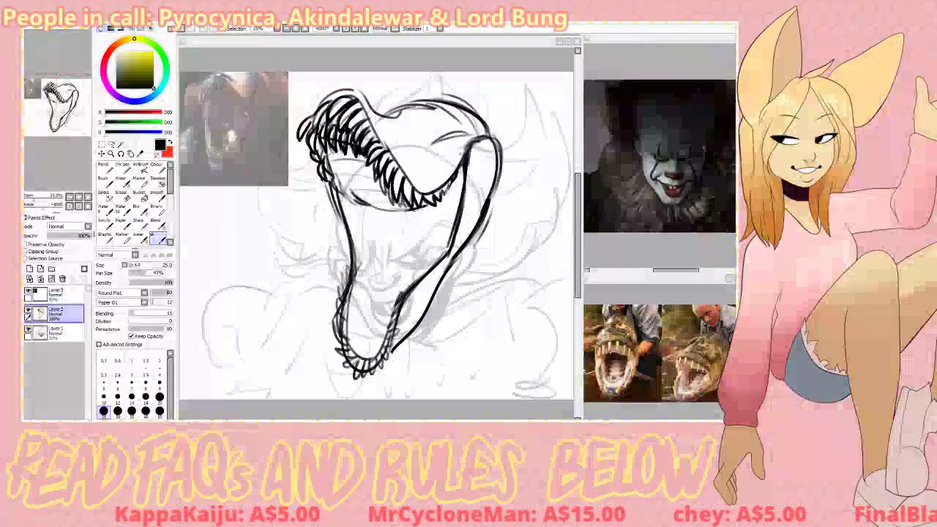
# - Erase the overlapping lines on the crown and redraw its front edge where it meets the dip behind the snout
pyautogui.hotkey('alt', 'Tab')
pyautogui.press('e')
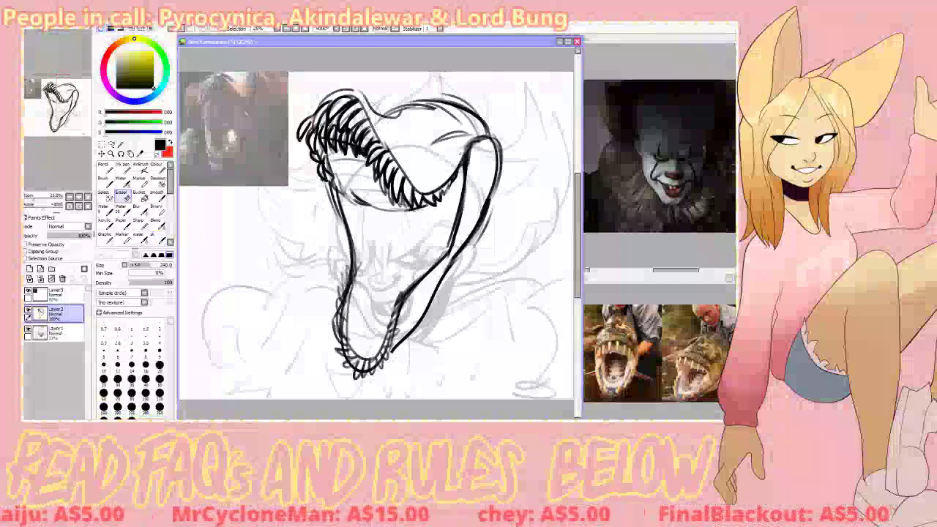
pyautogui.moveTo(413, 103)
pyautogui.mouseDown()
pyautogui.moveTo(397, 121)
pyautogui.moveTo(426, 103)
pyautogui.mouseUp()
pyautogui.press('b')
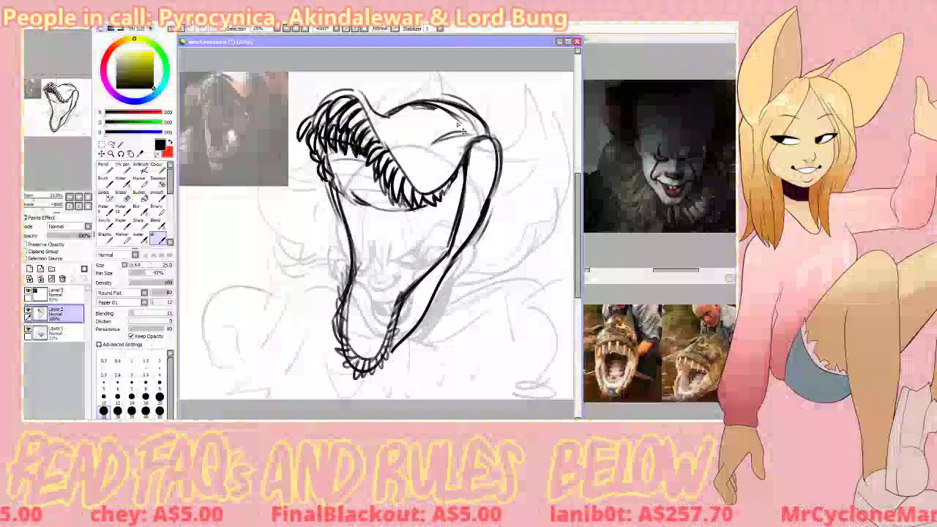
pyautogui.hotkey('ctrl', 'z')
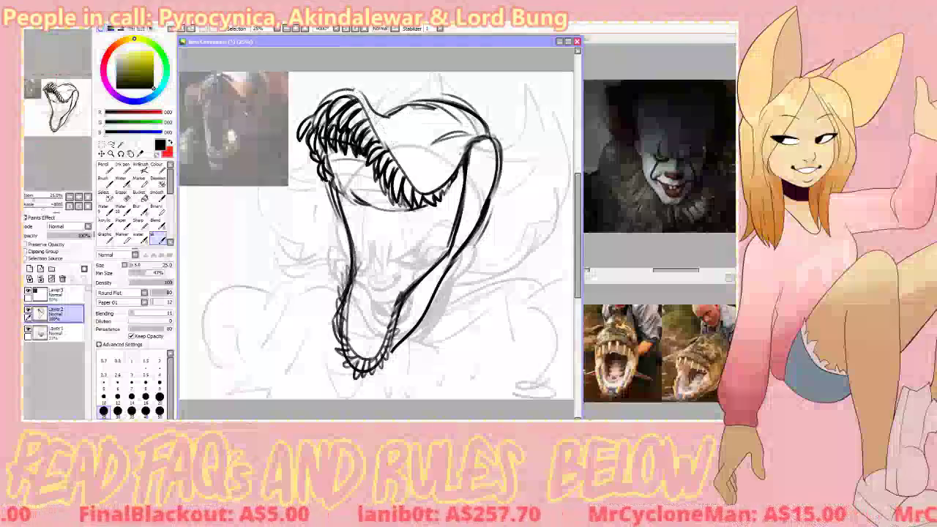
# - Paint a solid black nose on top of the snout and sketch rows of small teeth and throat folds inside the mouth
pyautogui.moveTo(337, 90); pyautogui.dragTo(369, 98)
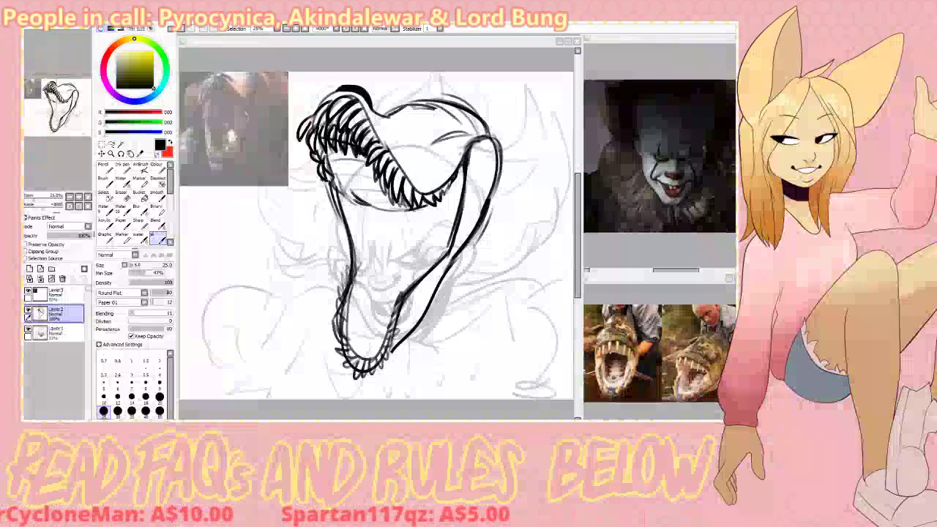
pyautogui.click(547, 35)
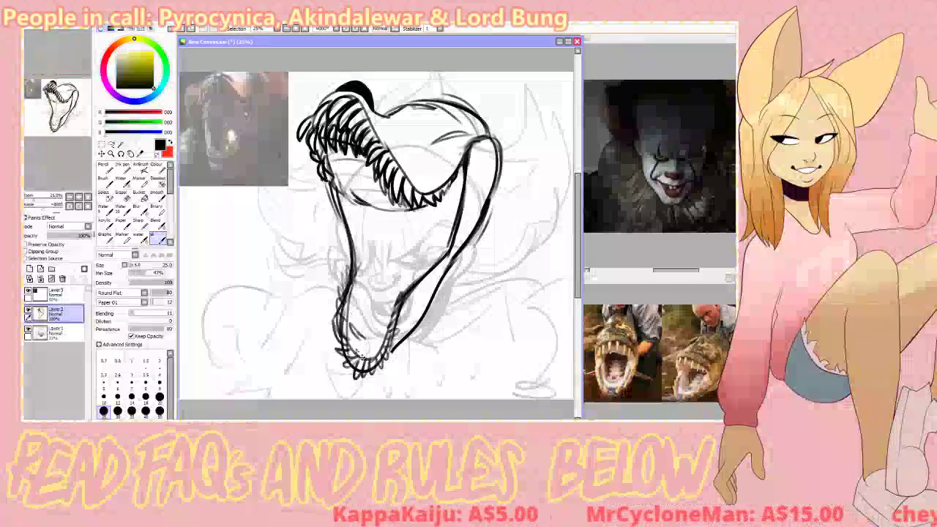
pyautogui.moveTo(360, 349)
pyautogui.mouseDown()
pyautogui.moveTo(357, 333)
pyautogui.moveTo(372, 347)
pyautogui.mouseUp()
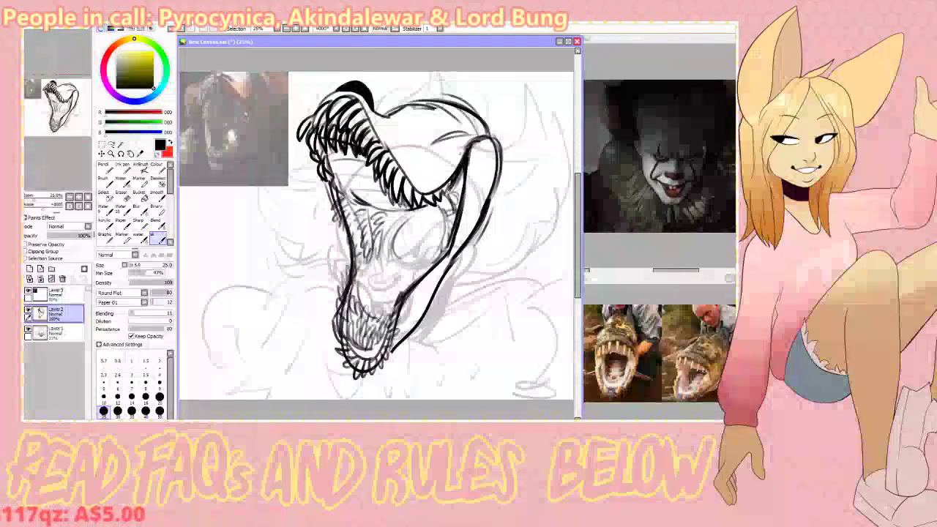
pyautogui.moveTo(478, 136); pyautogui.dragTo(467, 157)
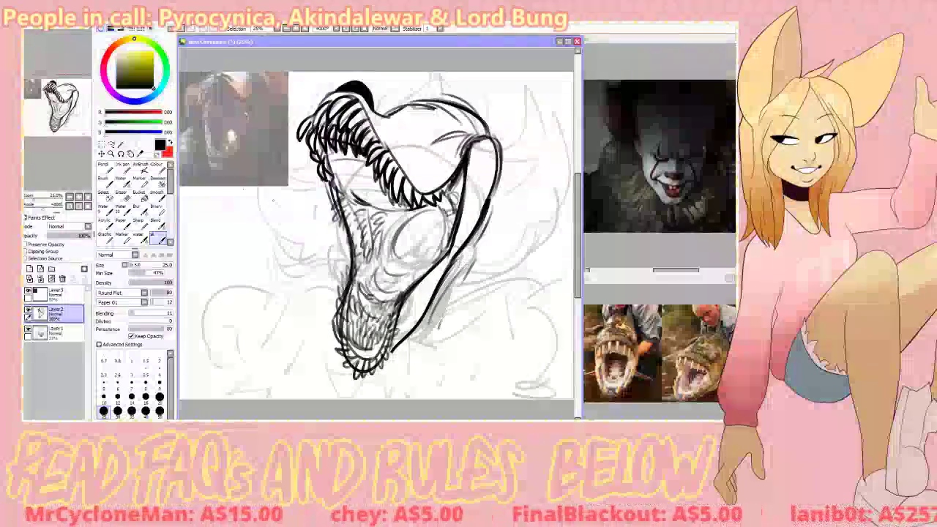
# - Rotate the whole head sketch clockwise, scale it down, and move it closer to the middle of the canvas
pyautogui.hotkey('ctrl', 't')
pyautogui.moveTo(220, 357); pyautogui.dragTo(139, 290)
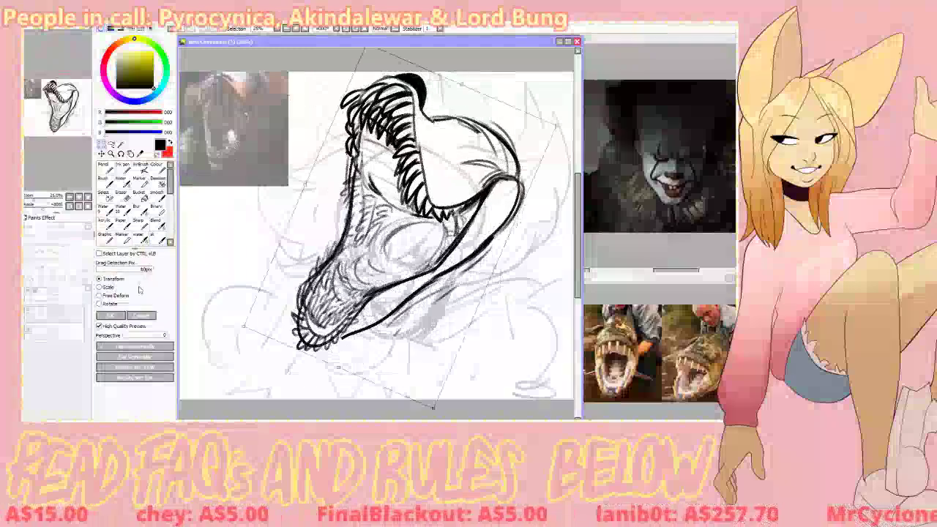
pyautogui.click(111, 316)
pyautogui.hotkey('ctrl', 't')
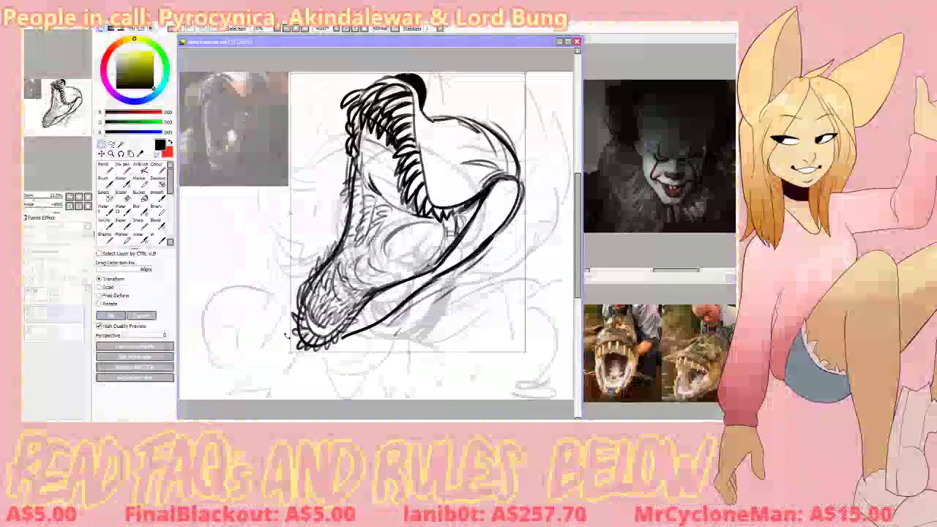
pyautogui.moveTo(291, 351); pyautogui.dragTo(333, 301)
pyautogui.click(111, 316)
pyautogui.moveTo(432, 205)
pyautogui.mouseDown()
pyautogui.moveTo(385, 242)
pyautogui.moveTo(375, 226)
pyautogui.mouseUp()
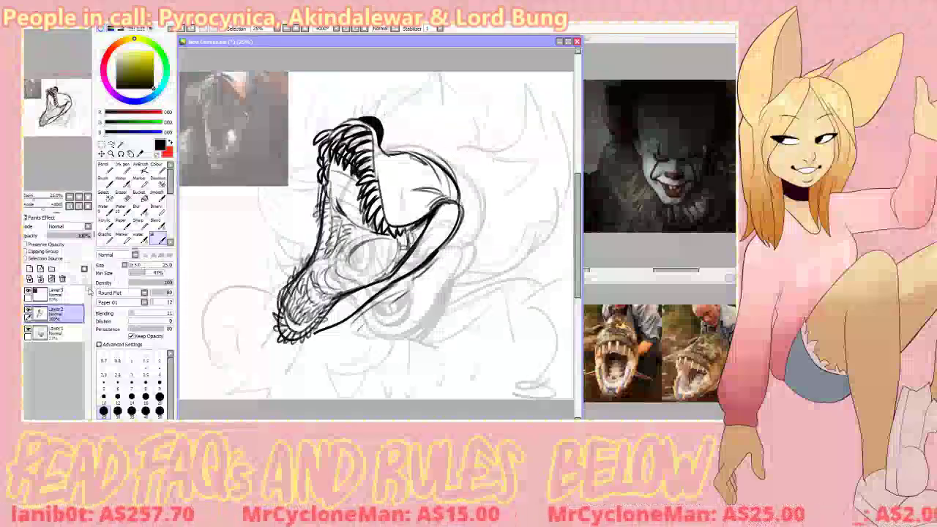
# - Delete the layer holding the rough face drawing beneath the head sketch
pyautogui.click(57, 332)
pyautogui.click(62, 278)
pyautogui.click(63, 279)
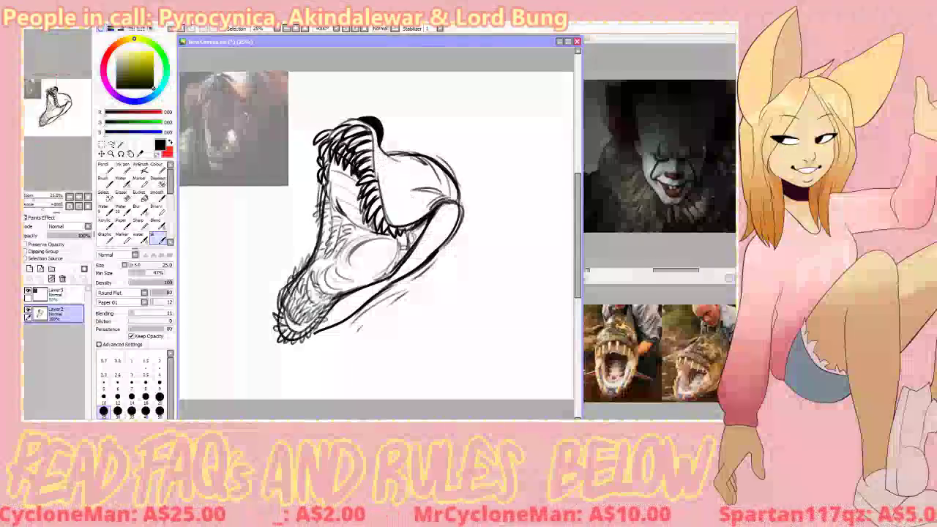
# - Sketch loose hair outlines behind the head, with a pointed tuft at the far right and a curve running under the cheek
pyautogui.moveTo(470, 198)
pyautogui.mouseDown()
pyautogui.moveTo(547, 192)
pyautogui.moveTo(529, 224)
pyautogui.mouseUp()
pyautogui.hotkey('ctrl', 'z')
pyautogui.hotkey('ctrl', 'z')
pyautogui.moveTo(486, 179)
pyautogui.mouseDown()
pyautogui.moveTo(529, 184)
pyautogui.moveTo(544, 156)
pyautogui.mouseUp()
pyautogui.moveTo(548, 144)
pyautogui.mouseDown()
pyautogui.moveTo(540, 208)
pyautogui.moveTo(474, 285)
pyautogui.moveTo(437, 260)
pyautogui.mouseUp()
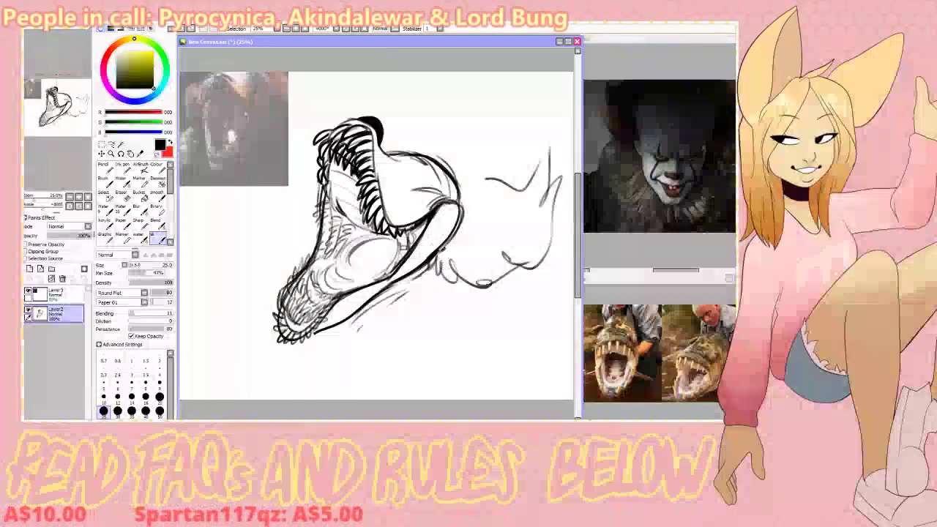
# - Draw a bold curled ear shape behind the jaw, just below the cheek contour
pyautogui.press('e')
pyautogui.press('n')
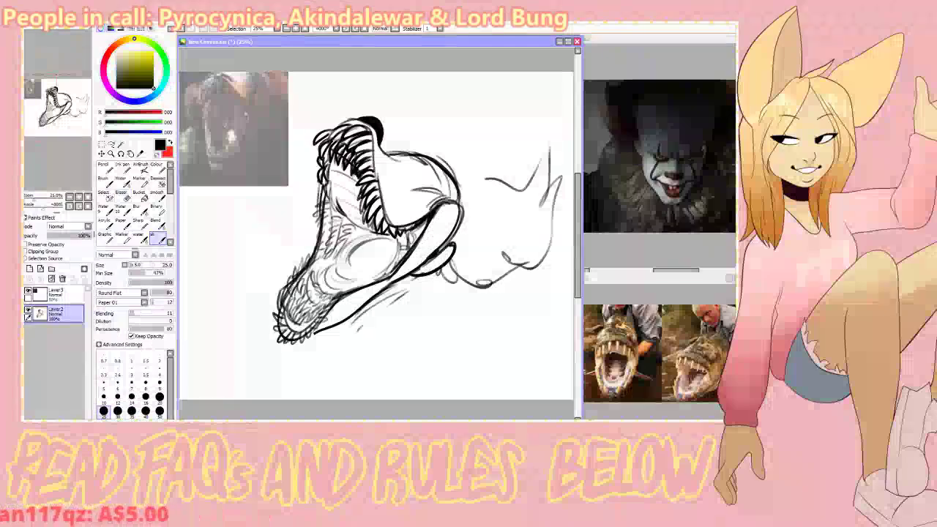
pyautogui.moveTo(450, 247); pyautogui.dragTo(432, 272)
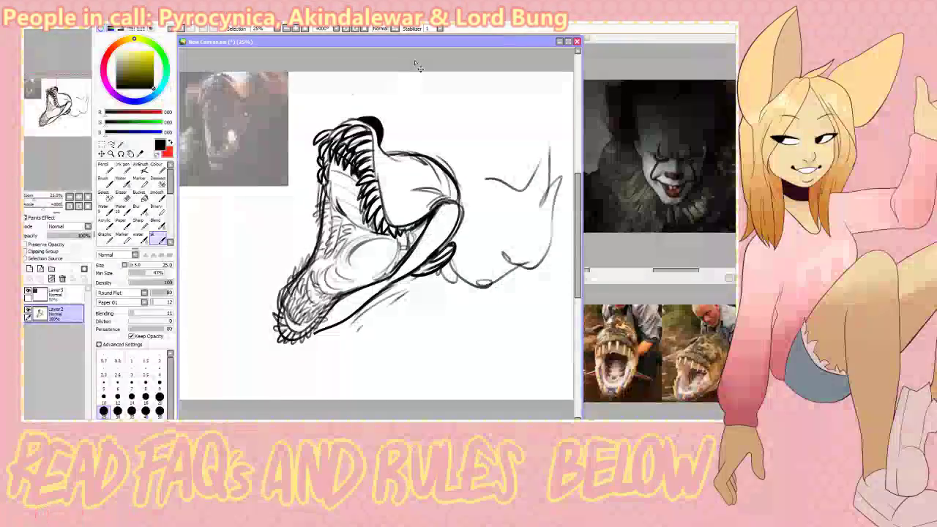
# - Sketch a tall pointed hair tuft sweeping up and back from the rear of the crown
pyautogui.moveTo(415, 121); pyautogui.dragTo(452, 134)
pyautogui.hotkey('ctrl', 'z')
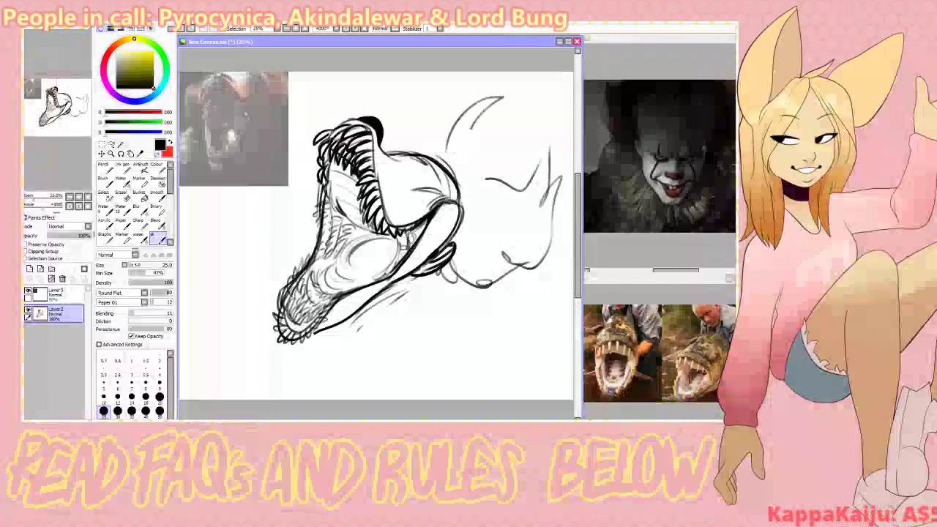
pyautogui.moveTo(503, 112)
pyautogui.mouseDown()
pyautogui.moveTo(469, 132)
pyautogui.moveTo(506, 102)
pyautogui.mouseUp()
pyautogui.hotkey('ctrl', 'z')
pyautogui.hotkey('ctrl', 'z')
pyautogui.moveTo(506, 103); pyautogui.dragTo(486, 180)
pyautogui.moveTo(508, 84)
pyautogui.mouseDown()
pyautogui.moveTo(521, 129)
pyautogui.moveTo(513, 177)
pyautogui.mouseUp()
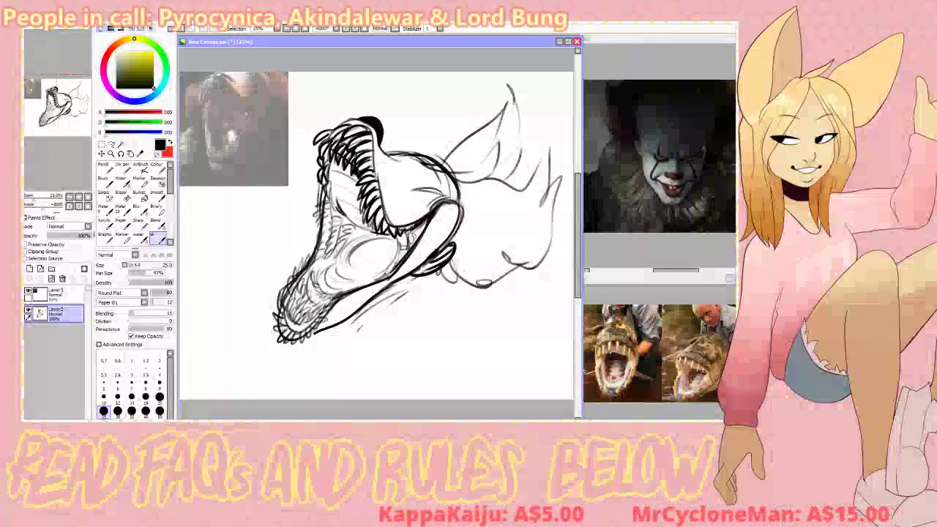
# - Sketch smaller curved hair tufts rising from the forehead between the nose and the tall back tuft
pyautogui.moveTo(402, 144); pyautogui.dragTo(454, 103)
pyautogui.moveTo(453, 104)
pyautogui.mouseDown()
pyautogui.moveTo(422, 143)
pyautogui.moveTo(393, 118)
pyautogui.mouseUp()
pyautogui.hotkey('ctrl', 'z')
pyautogui.hotkey('ctrl', 'z')
pyautogui.hotkey('ctrl', 'z')
pyautogui.hotkey('ctrl', 'z')
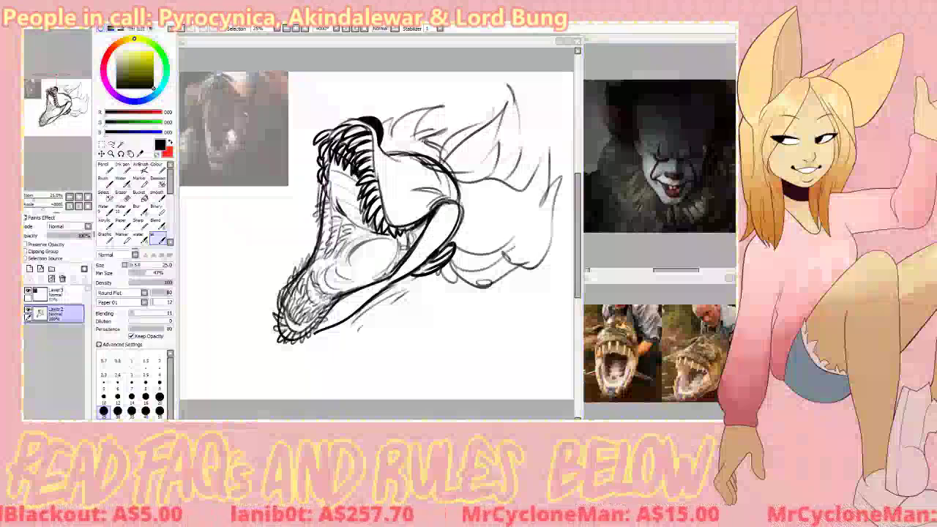
pyautogui.hotkey('alt', 'Tab')
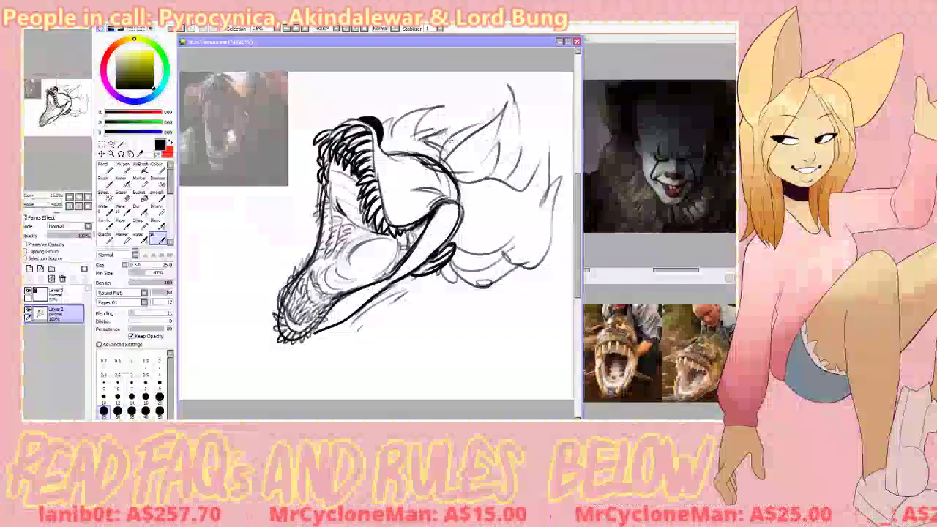
# - Erase the tip of the forehead tuft and redraw the front hair as longer strands sweeping backward
pyautogui.press('e')
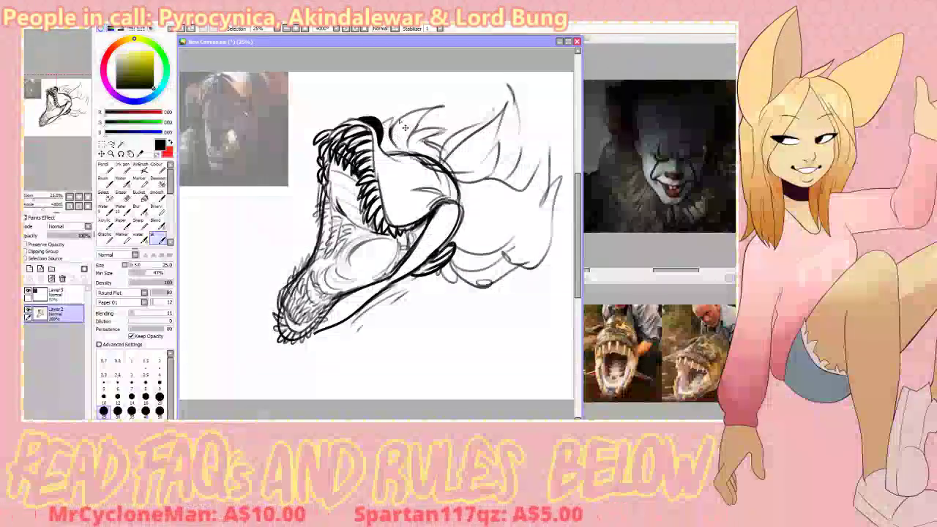
pyautogui.press('e')
pyautogui.moveTo(423, 119); pyautogui.dragTo(453, 99)
pyautogui.press('b')
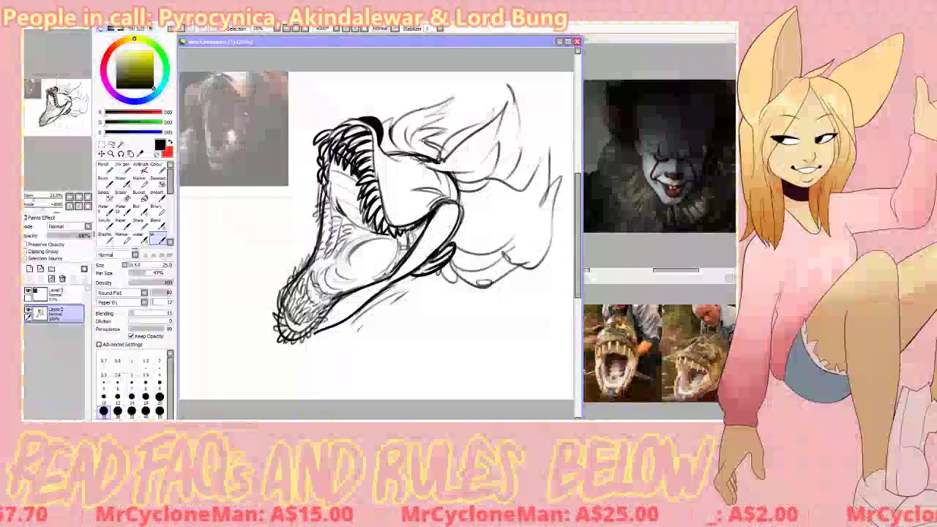
# - Erase the crown lines overlapping the base of the hair and redraw the hairline and strands where they meet the head
pyautogui.press('e')
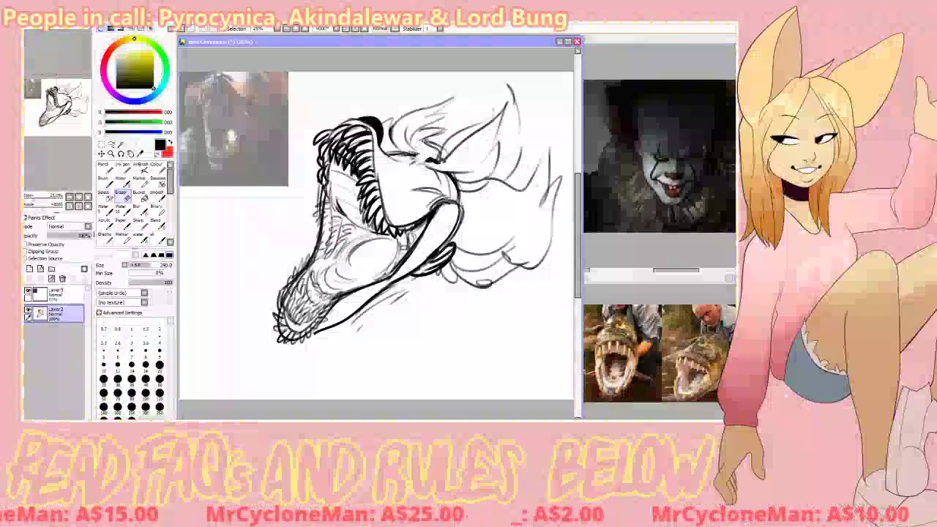
pyautogui.moveTo(433, 170); pyautogui.dragTo(418, 158)
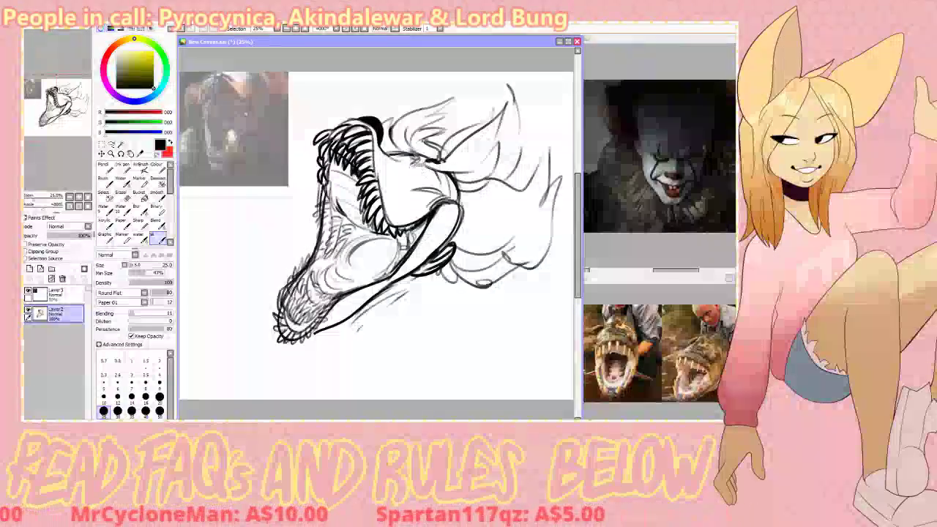
pyautogui.press('e')
pyautogui.moveTo(447, 162); pyautogui.dragTo(434, 159)
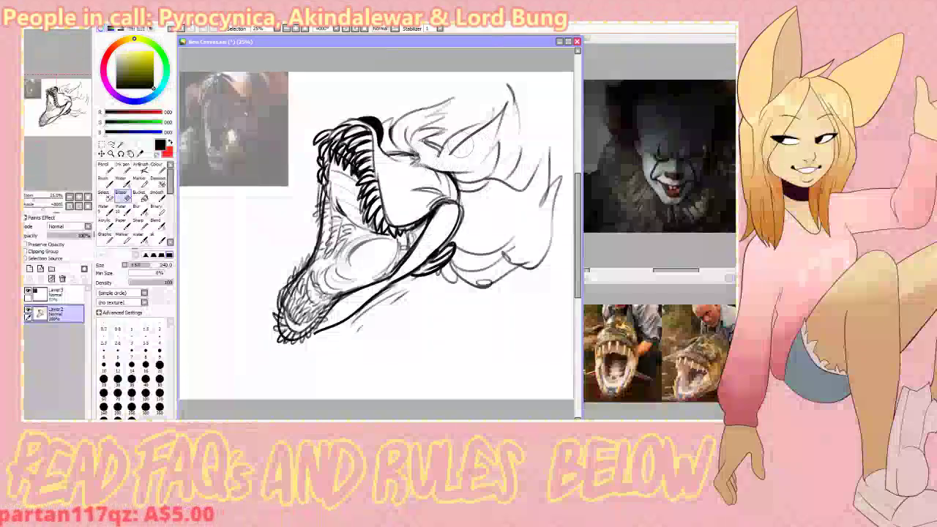
pyautogui.press('b')
pyautogui.moveTo(435, 145); pyautogui.dragTo(445, 170)
pyautogui.hotkey('ctrl', 'z')
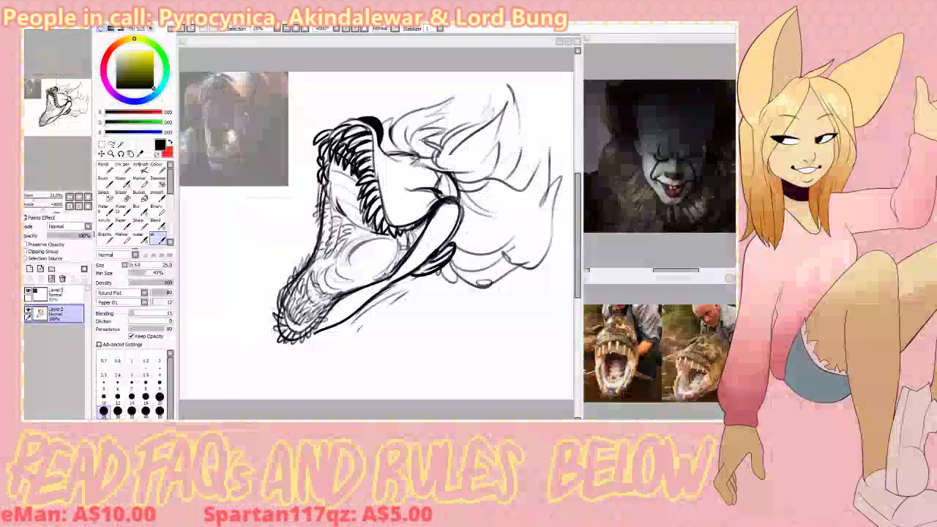
pyautogui.hotkey('alt', 'Tab')
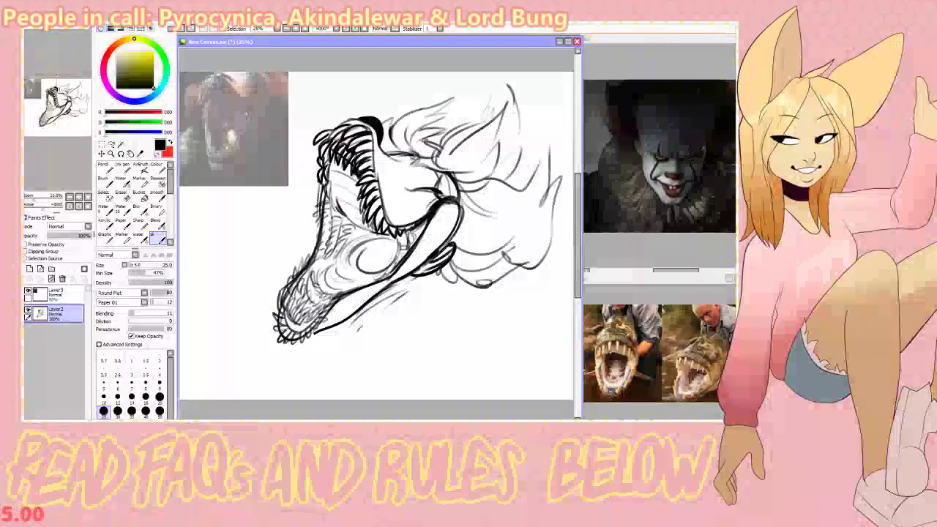
pyautogui.moveTo(333, 272)
pyautogui.mouseDown()
pyautogui.moveTo(349, 286)
pyautogui.moveTo(341, 286)
pyautogui.mouseUp()
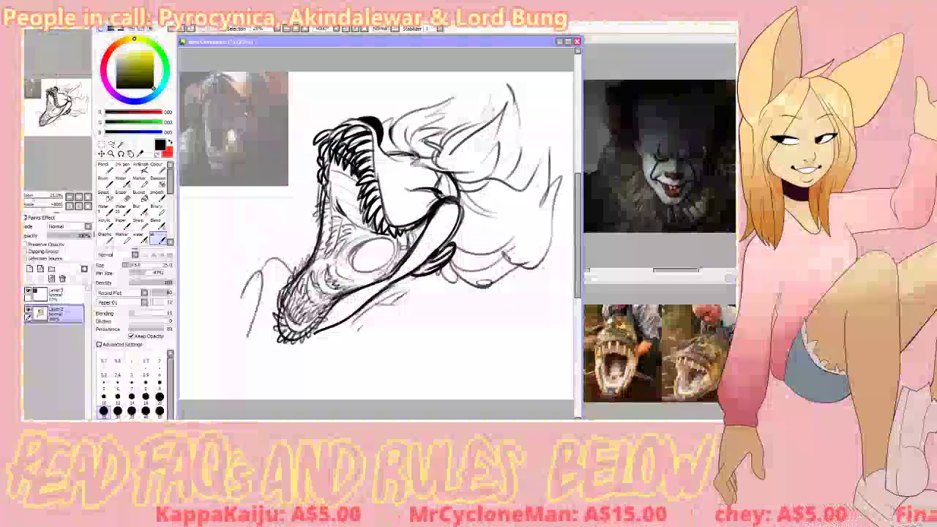
pyautogui.moveTo(258, 281); pyautogui.dragTo(286, 256)
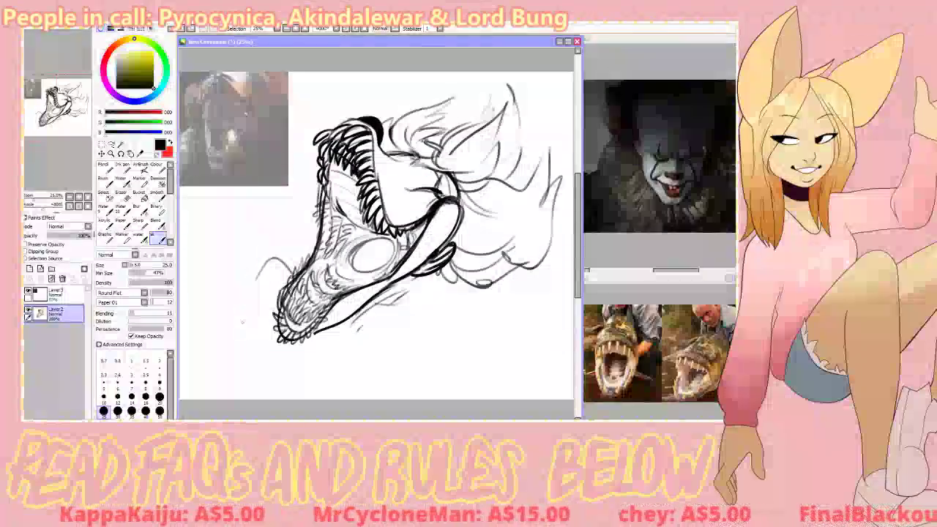
pyautogui.hotkey('ctrl', 'z')
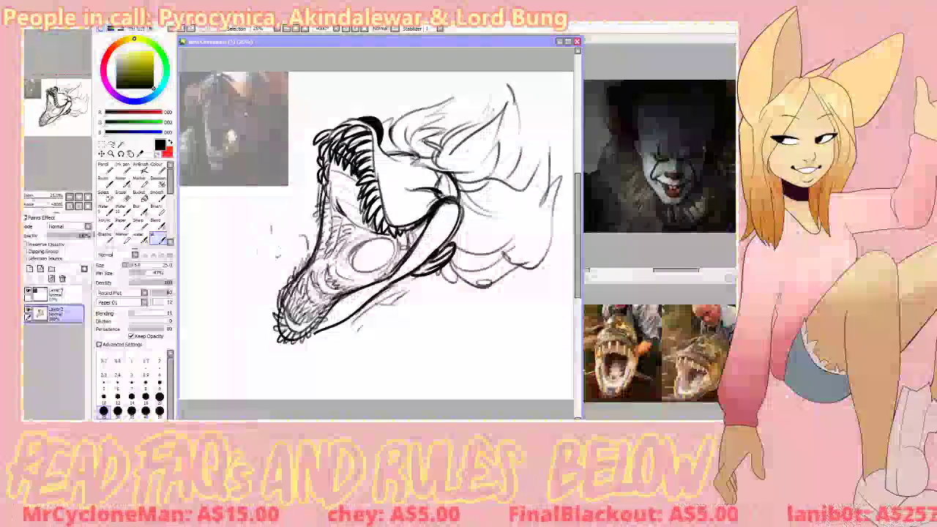
# - Sketch the curved outer edge of the neck ruff in front of the lower jaw
pyautogui.moveTo(270, 223); pyautogui.dragTo(260, 253)
pyautogui.moveTo(265, 252)
pyautogui.mouseDown()
pyautogui.moveTo(250, 269)
pyautogui.moveTo(251, 314)
pyautogui.mouseUp()
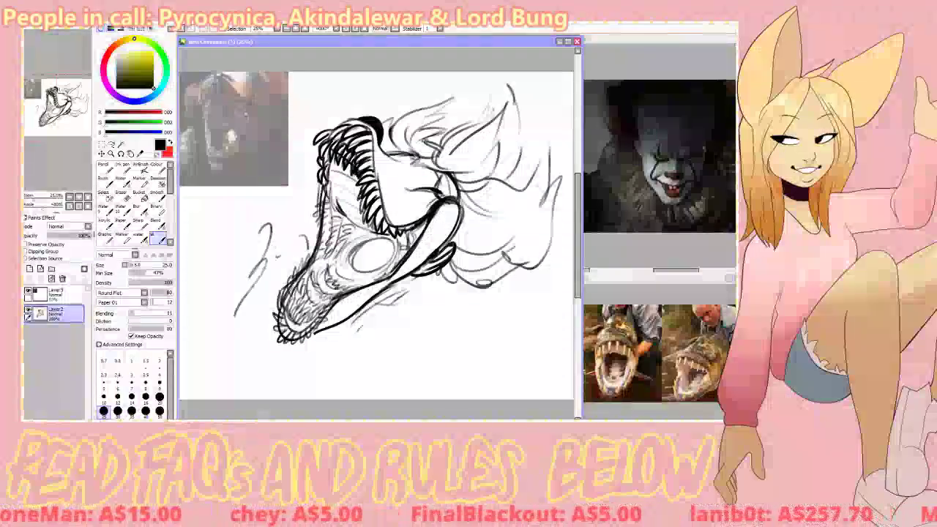
pyautogui.moveTo(251, 315); pyautogui.dragTo(261, 372)
pyautogui.hotkey('ctrl', 'z')
pyautogui.hotkey('ctrl', 'z')
# - Sketch the ruff's wavy lower edge from beneath the chin back toward the neck, with long fold lines under the jaw
pyautogui.moveTo(234, 316)
pyautogui.mouseDown()
pyautogui.moveTo(249, 309)
pyautogui.moveTo(270, 382)
pyautogui.moveTo(352, 393)
pyautogui.moveTo(389, 367)
pyautogui.mouseUp()
pyautogui.moveTo(397, 376)
pyautogui.mouseDown()
pyautogui.moveTo(452, 322)
pyautogui.moveTo(444, 358)
pyautogui.mouseUp()
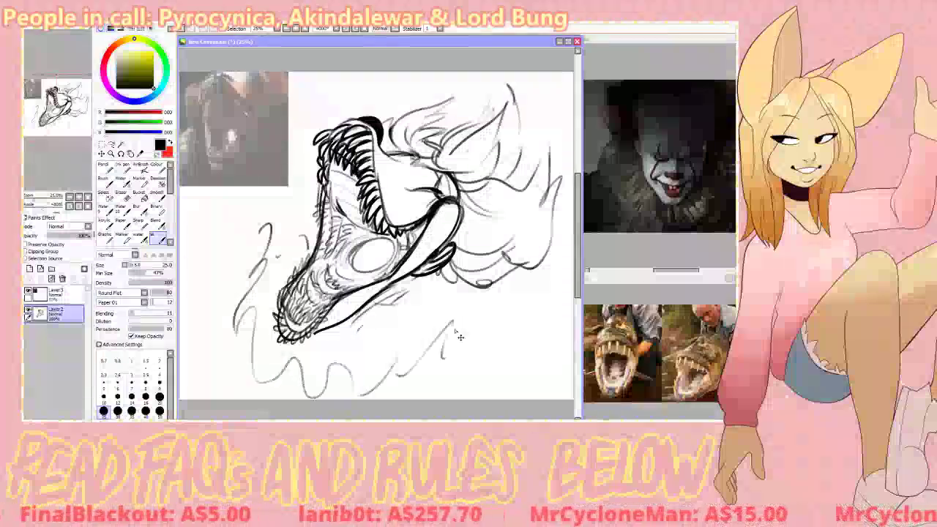
pyautogui.moveTo(392, 382); pyautogui.dragTo(474, 313)
pyautogui.moveTo(492, 327); pyautogui.dragTo(497, 305)
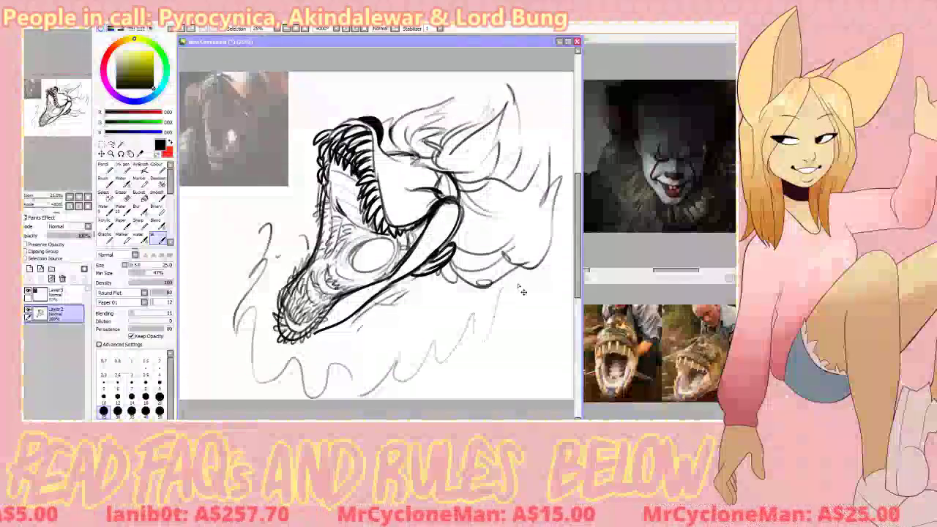
pyautogui.moveTo(374, 305); pyautogui.dragTo(498, 294)
pyautogui.moveTo(362, 323); pyautogui.dragTo(439, 334)
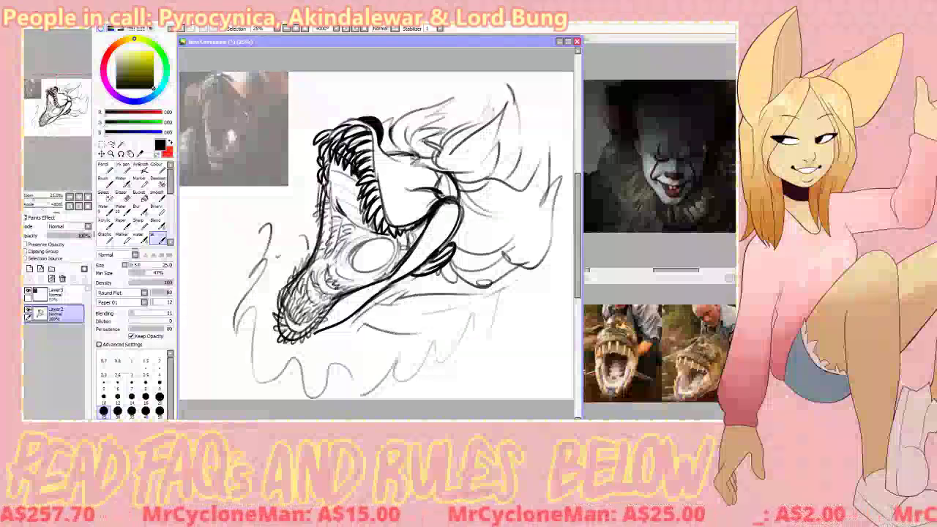
# - Sketch the scalloped front edge of the ruff beside the open mouth, using the Pennywise photo as reference
pyautogui.moveTo(272, 233)
pyautogui.mouseDown()
pyautogui.moveTo(302, 187)
pyautogui.moveTo(295, 226)
pyautogui.mouseUp()
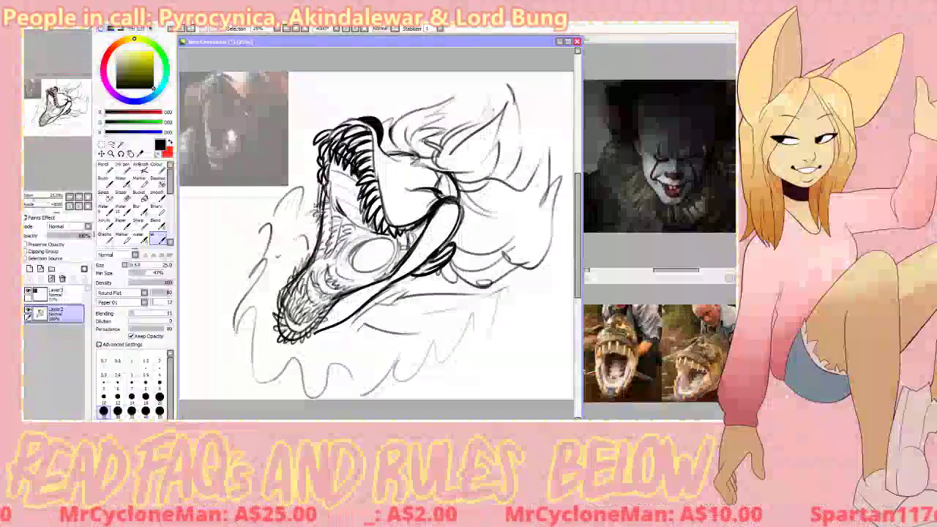
pyautogui.moveTo(284, 207); pyautogui.dragTo(307, 178)
pyautogui.moveTo(257, 221); pyautogui.dragTo(246, 243)
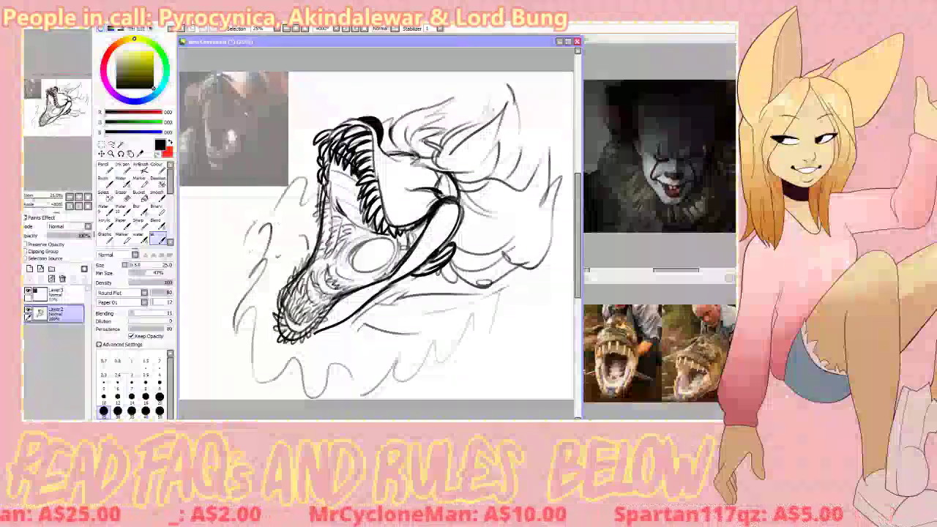
pyautogui.moveTo(287, 212); pyautogui.dragTo(260, 225)
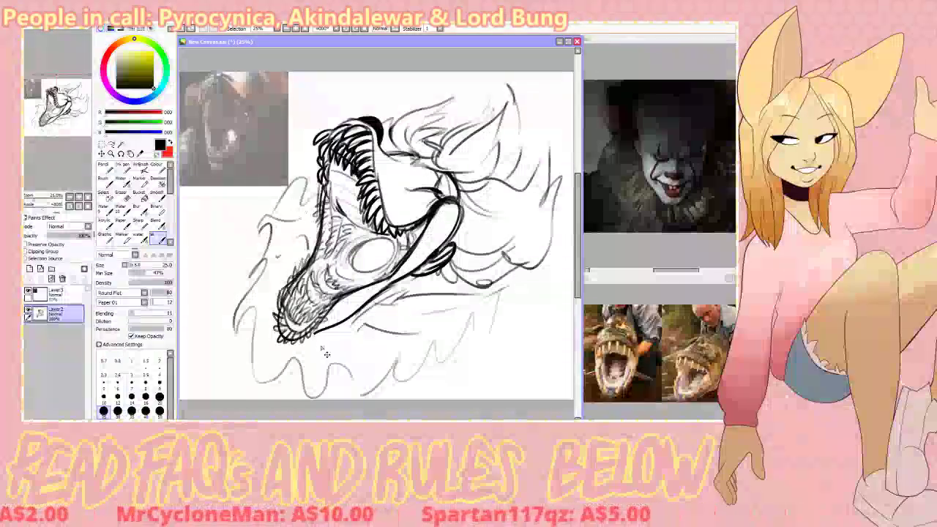
pyautogui.hotkey('ctrl', 'z')
pyautogui.hotkey('alt', 'Tab')
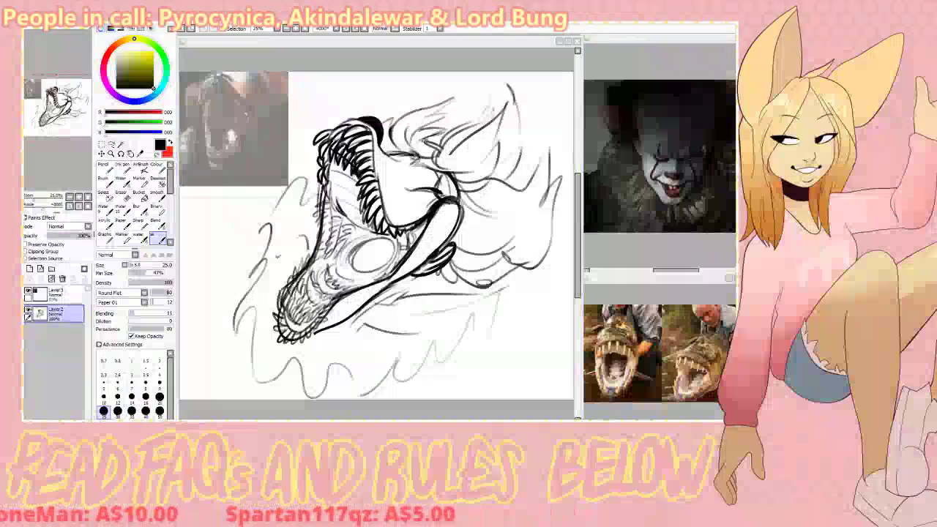
pyautogui.click(311, 193)
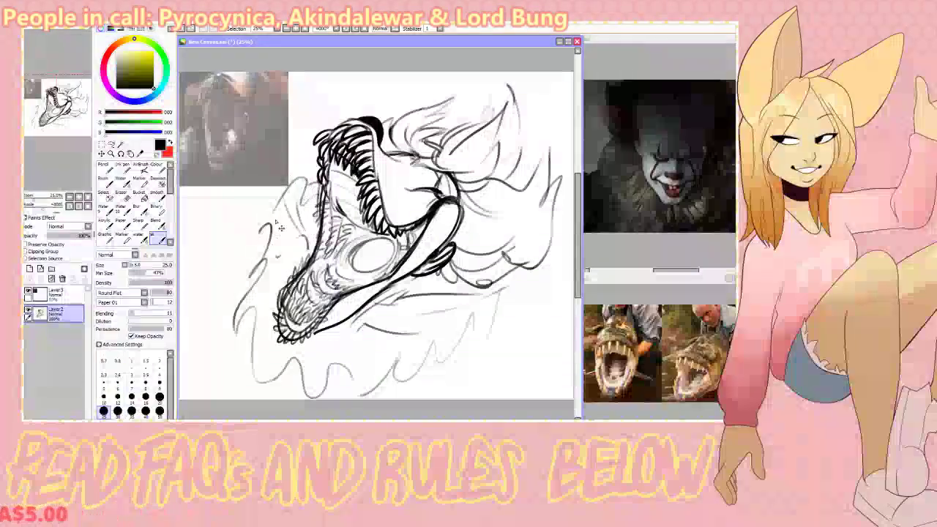
pyautogui.moveTo(276, 211); pyautogui.dragTo(253, 231)
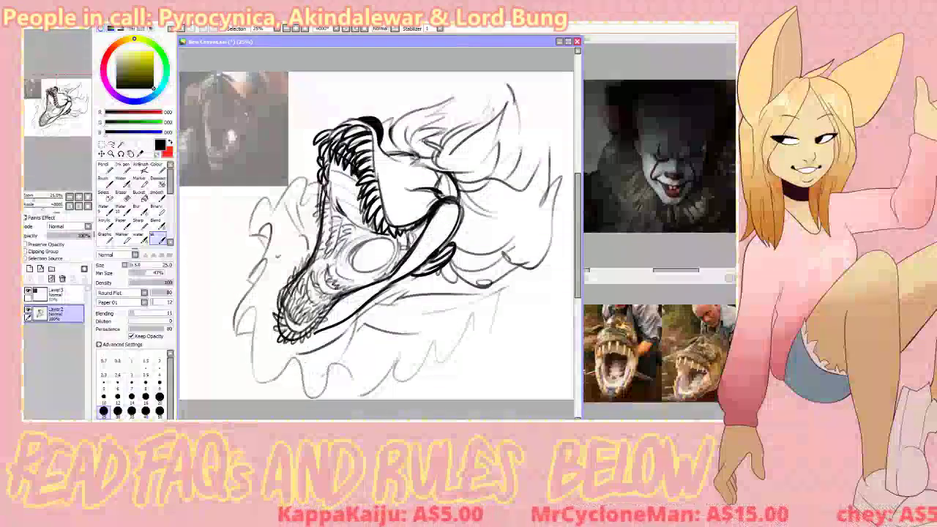
# - Add fold lines fanning out from the lower jaw and darken the pointed scallops along the rear underside of the ruff
pyautogui.moveTo(365, 325); pyautogui.dragTo(397, 356)
pyautogui.moveTo(394, 314)
pyautogui.mouseDown()
pyautogui.moveTo(450, 329)
pyautogui.moveTo(438, 341)
pyautogui.mouseUp()
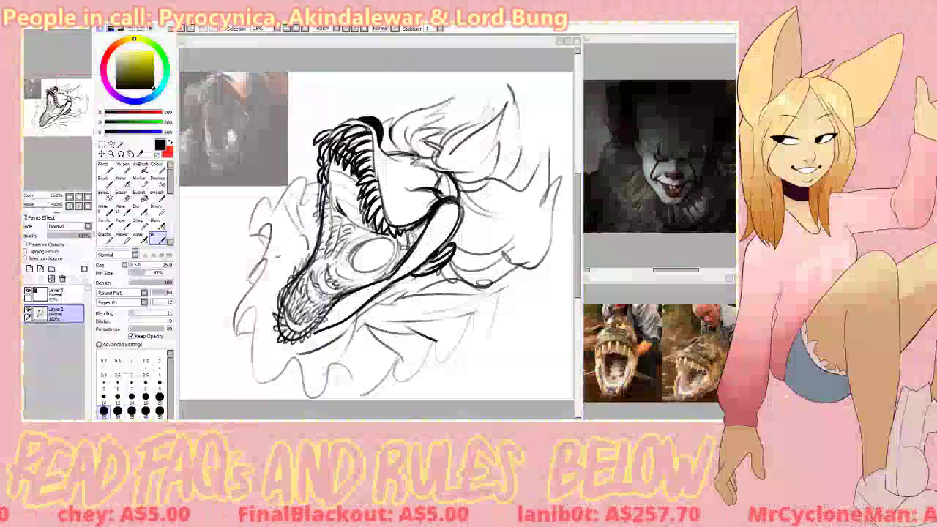
pyautogui.hotkey('alt', 'Tab')
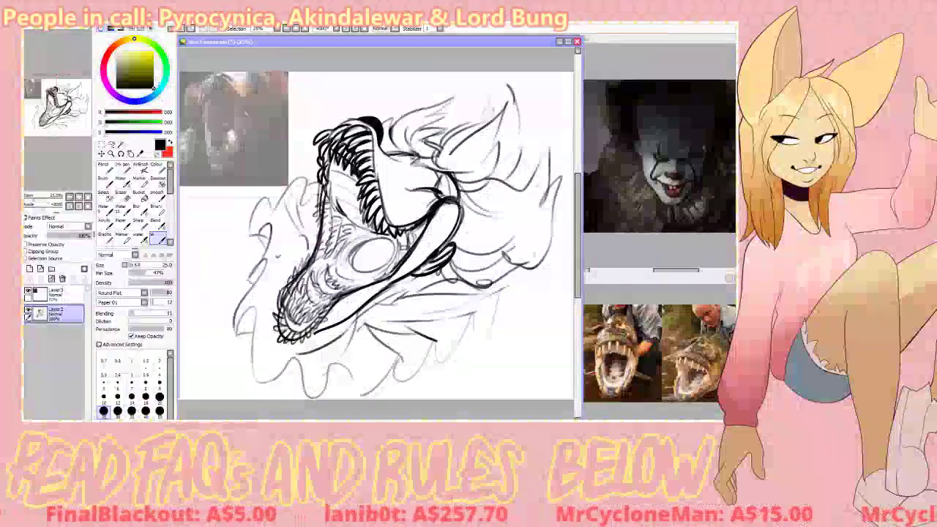
pyautogui.moveTo(514, 276); pyautogui.dragTo(496, 321)
pyautogui.hotkey('ctrl', 'z')
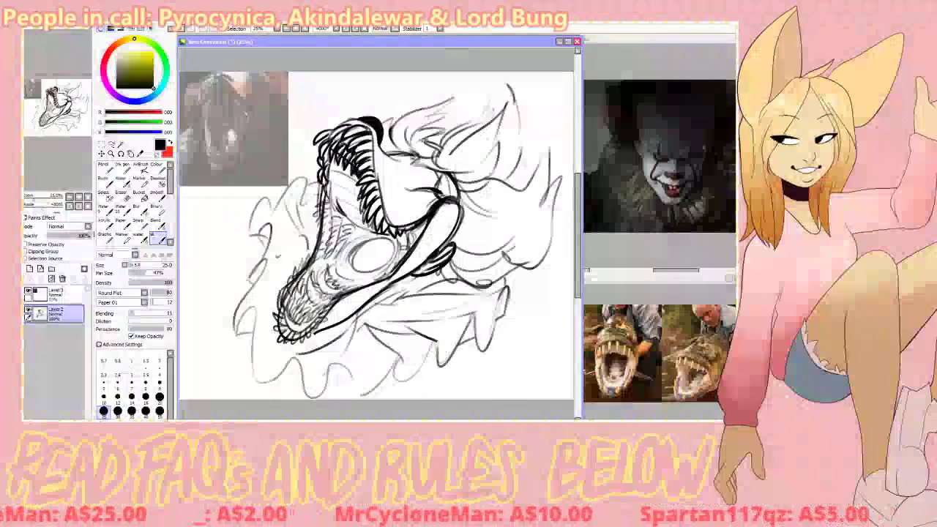
pyautogui.moveTo(368, 327)
pyautogui.mouseDown()
pyautogui.moveTo(400, 382)
pyautogui.moveTo(434, 341)
pyautogui.mouseUp()
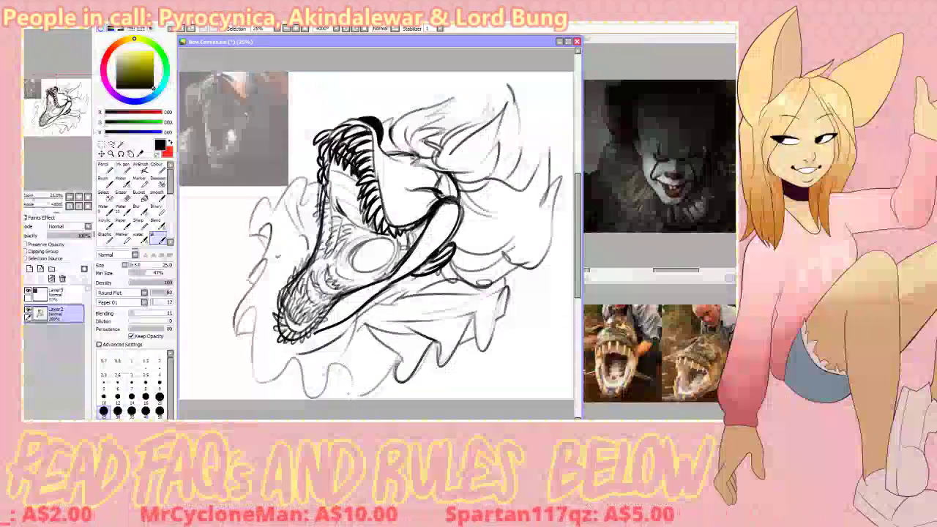
pyautogui.moveTo(364, 323); pyautogui.dragTo(360, 393)
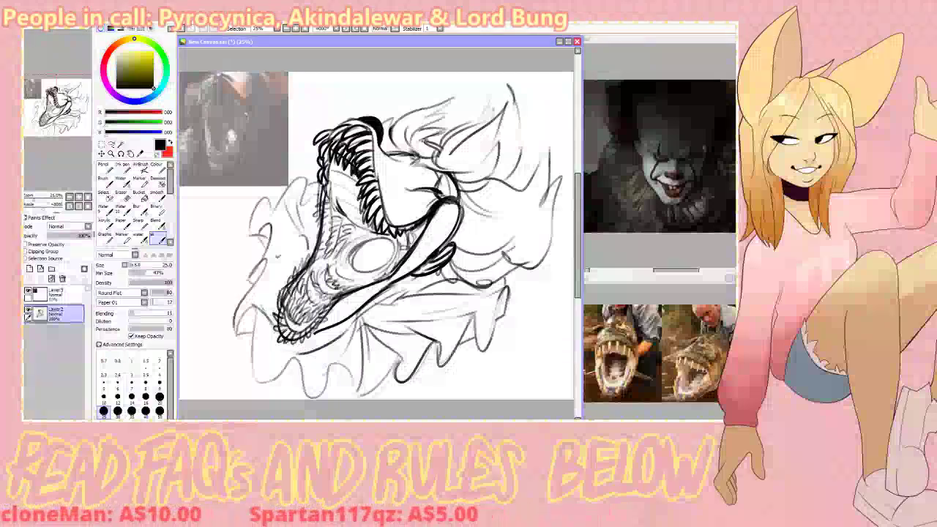
# - Add folds to the front of the ruff and rough in a second ruffle layer at its front and rear edges
pyautogui.moveTo(261, 234); pyautogui.dragTo(274, 230)
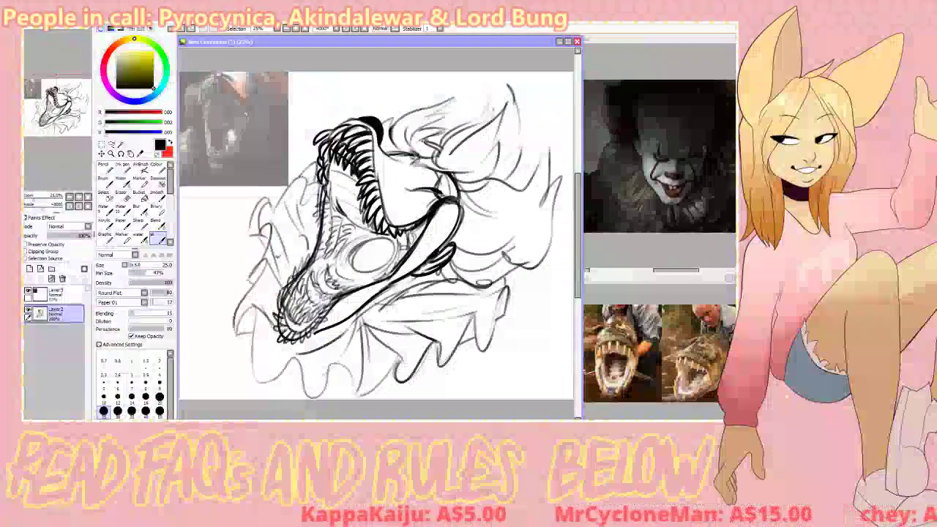
pyautogui.moveTo(276, 188); pyautogui.dragTo(253, 220)
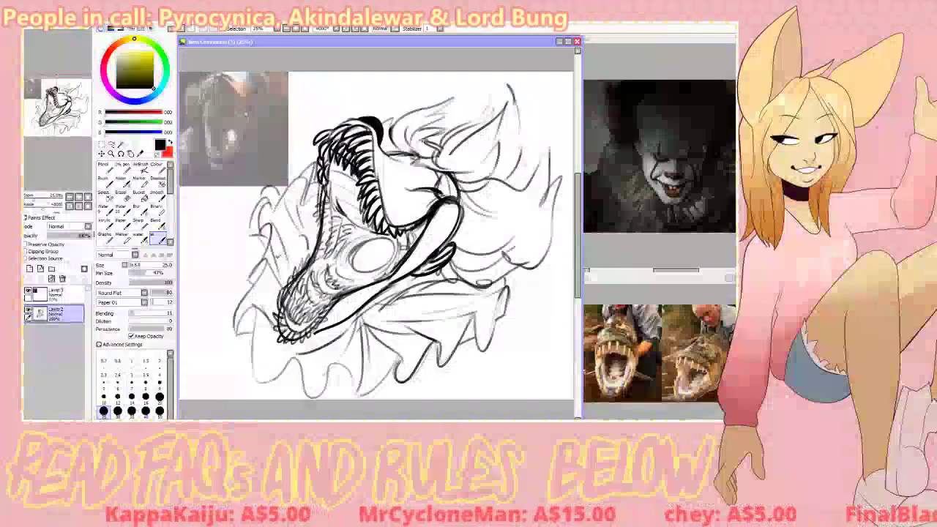
pyautogui.moveTo(515, 274)
pyautogui.mouseDown()
pyautogui.moveTo(525, 306)
pyautogui.moveTo(530, 294)
pyautogui.moveTo(507, 314)
pyautogui.mouseUp()
pyautogui.hotkey('ctrl', 'z')
pyautogui.moveTo(529, 316)
pyautogui.mouseDown()
pyautogui.moveTo(561, 284)
pyautogui.moveTo(518, 347)
pyautogui.mouseUp()
pyautogui.moveTo(253, 246); pyautogui.dragTo(232, 278)
pyautogui.moveTo(236, 252); pyautogui.dragTo(250, 279)
# - Delete the layer holding the faded reference photo and scale the whole sketch down, placing it in the upper middle of the canvas
pyautogui.click(102, 144)
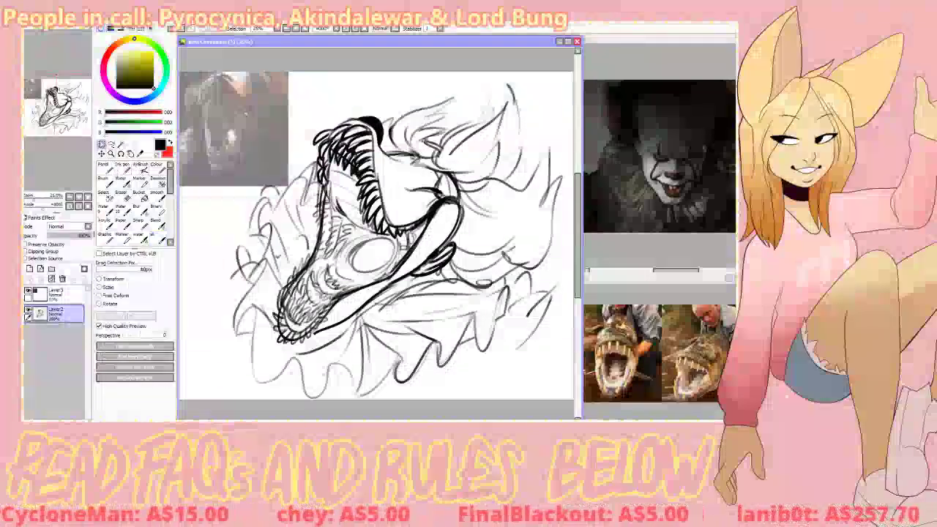
pyautogui.click(57, 294)
pyautogui.click(62, 279)
pyautogui.click(99, 279)
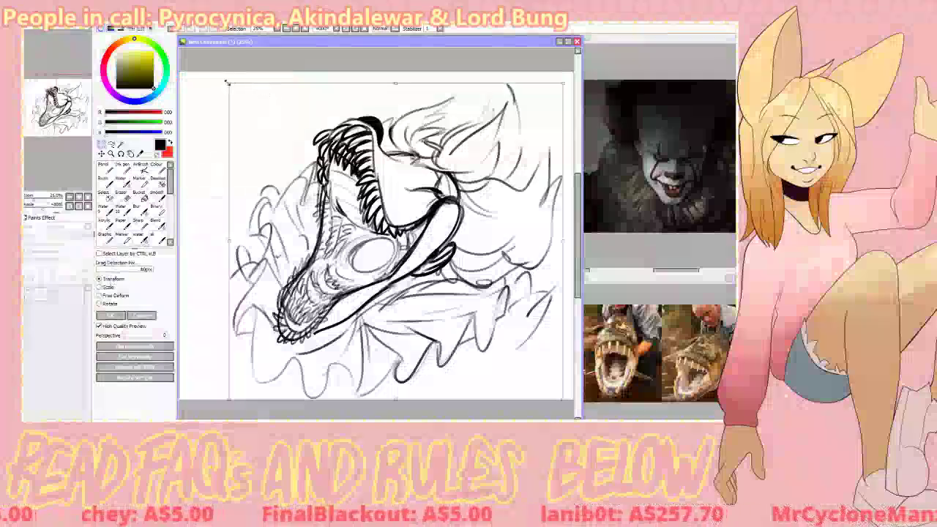
pyautogui.moveTo(228, 83); pyautogui.dragTo(332, 180)
pyautogui.moveTo(402, 271); pyautogui.dragTo(334, 172)
pyautogui.click(113, 315)
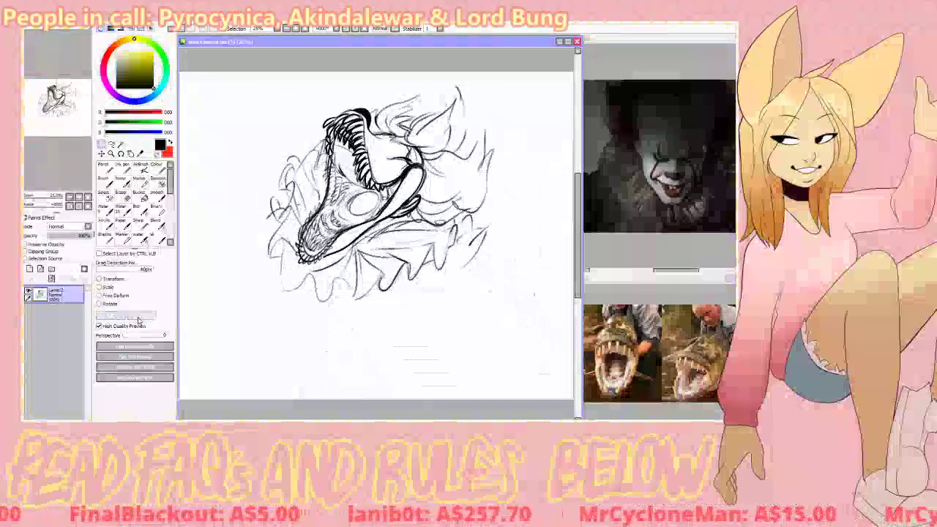
# - Set the sketching brush size to 15 and draw the second ruffle layer along the front edge of the ruff
pyautogui.hotkey('alt', 'Tab')
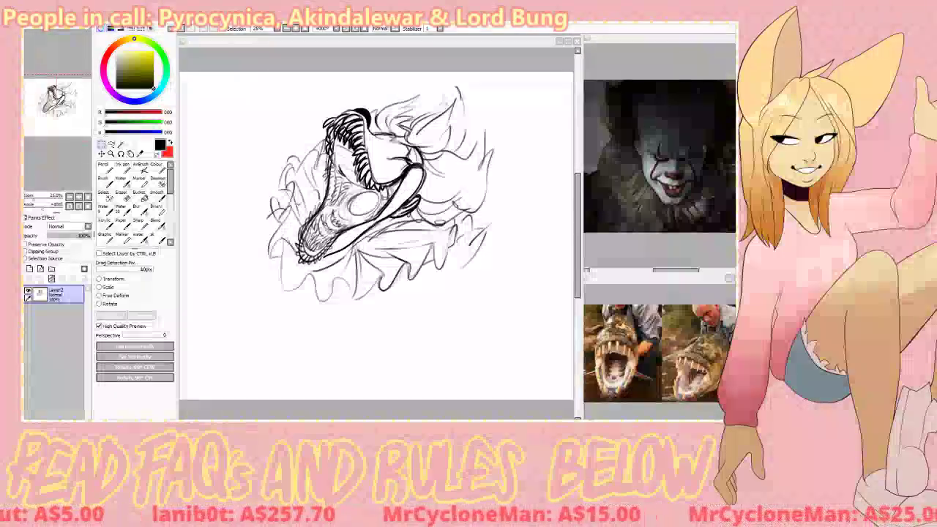
pyautogui.hotkey('alt', 'Tab')
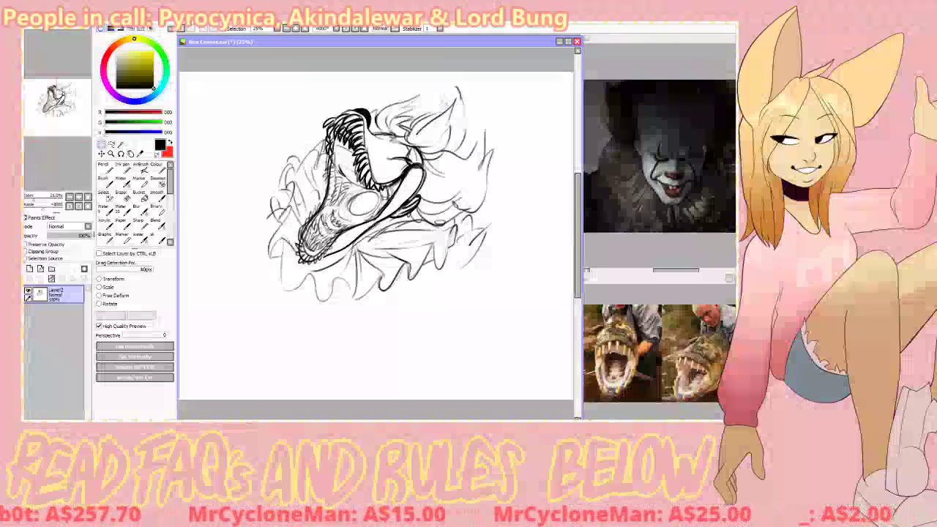
pyautogui.click(158, 238)
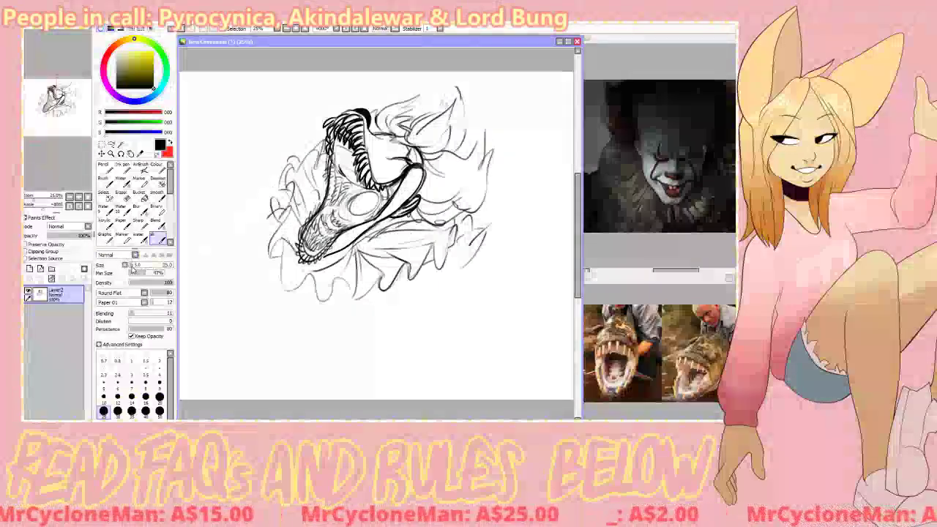
pyautogui.click(159, 382)
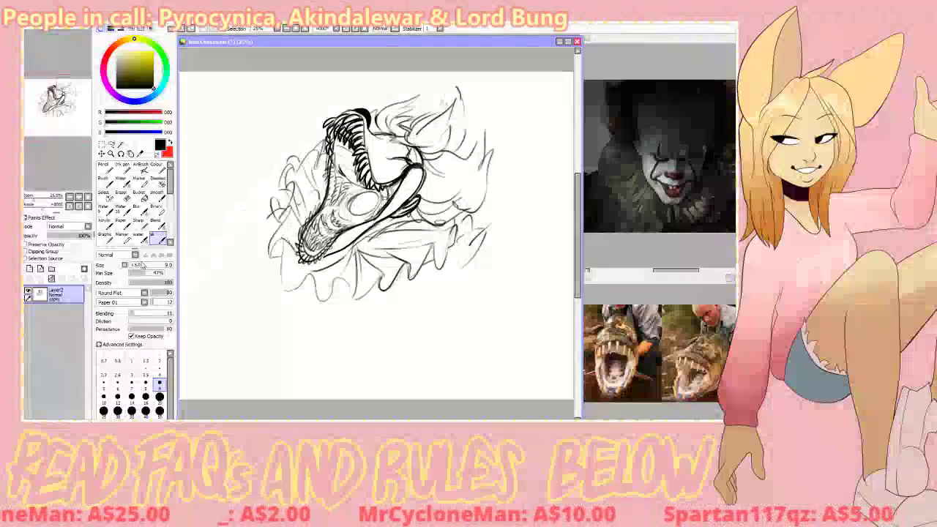
pyautogui.click(143, 265)
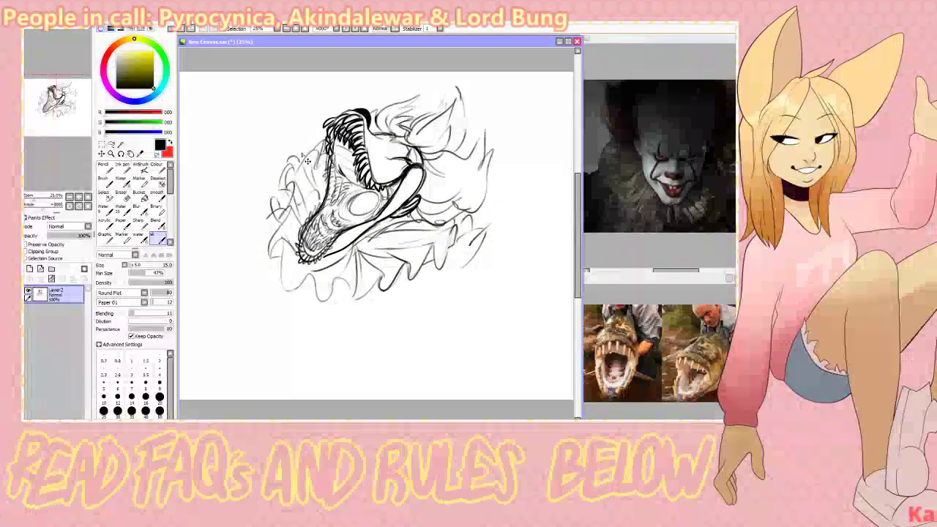
pyautogui.moveTo(277, 188); pyautogui.dragTo(263, 218)
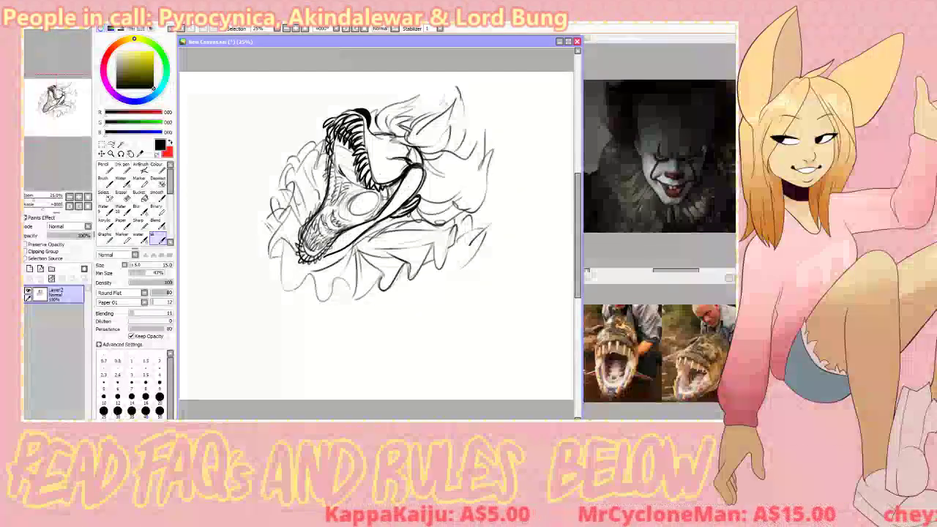
# - Erase the loose second-layer strokes at the rear of the ruff, trying a new short edge line there
pyautogui.press('e')
pyautogui.press('e')
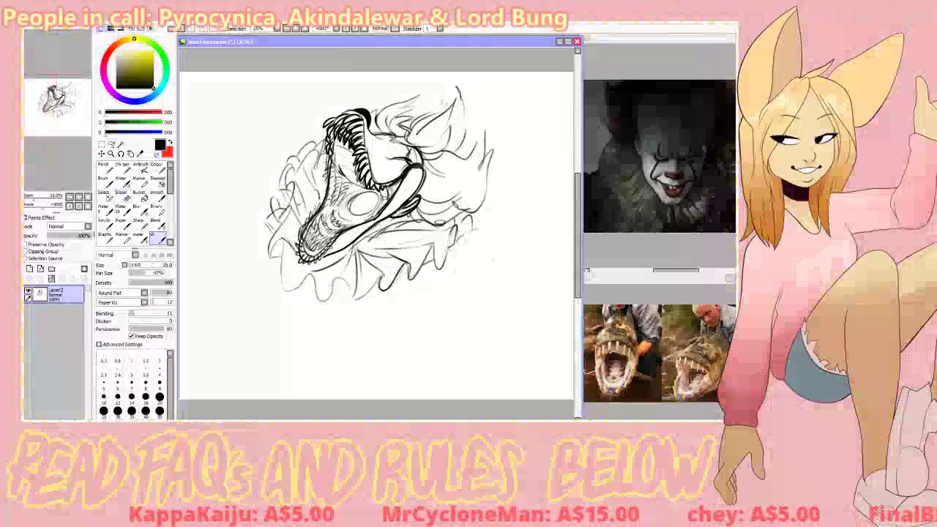
pyautogui.moveTo(455, 240); pyautogui.dragTo(477, 232)
pyautogui.hotkey('ctrl', 'z')
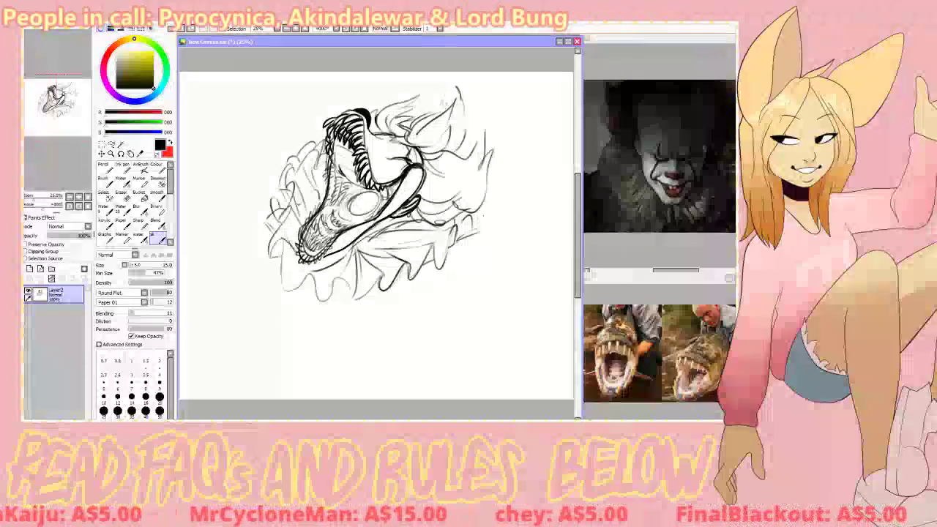
pyautogui.hotkey('alt', 'Tab')
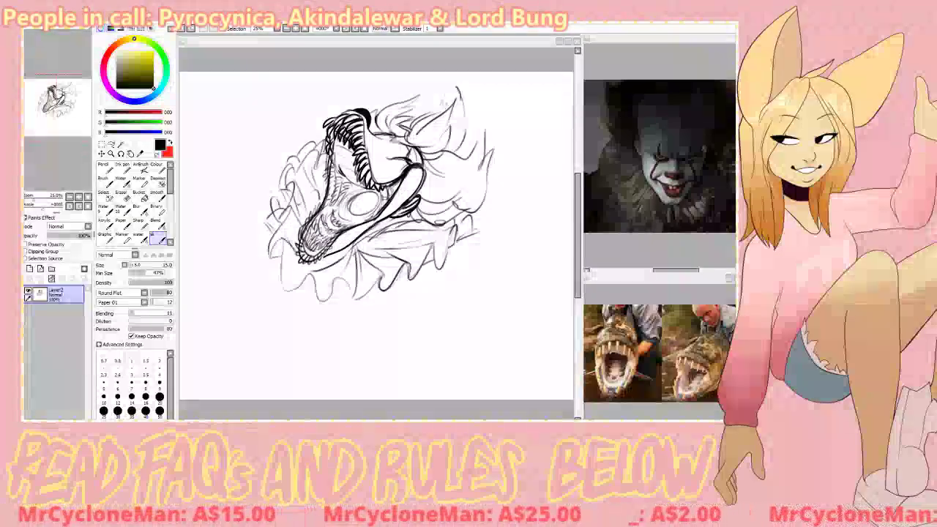
pyautogui.moveTo(390, 142); pyautogui.dragTo(382, 182)
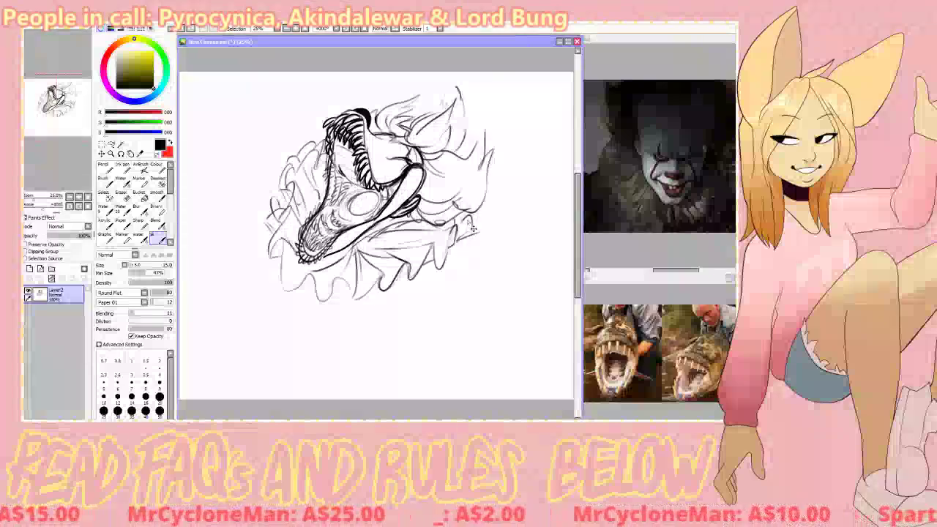
pyautogui.press('e')
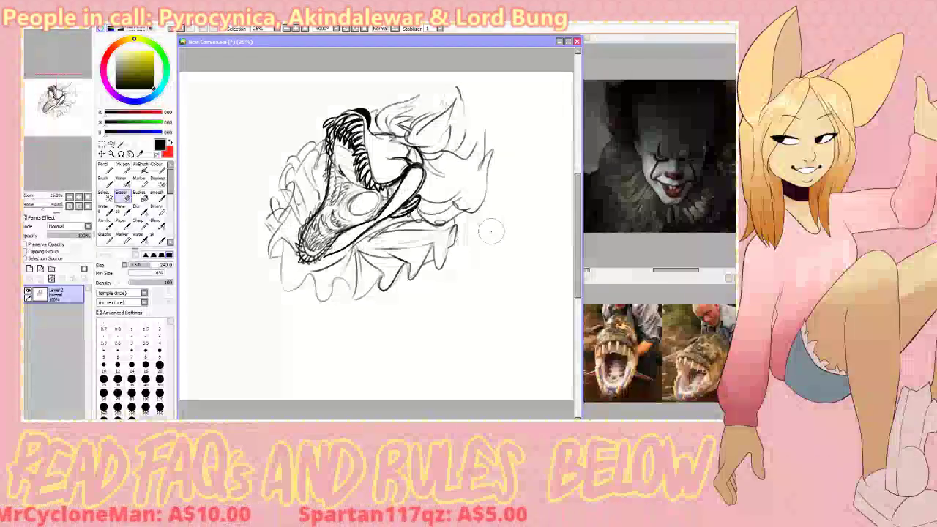
# - Refine the flame-like hair tips and the shading inside the mouth, then add a curved stroke along the ruff's outer edge
pyautogui.press('b')
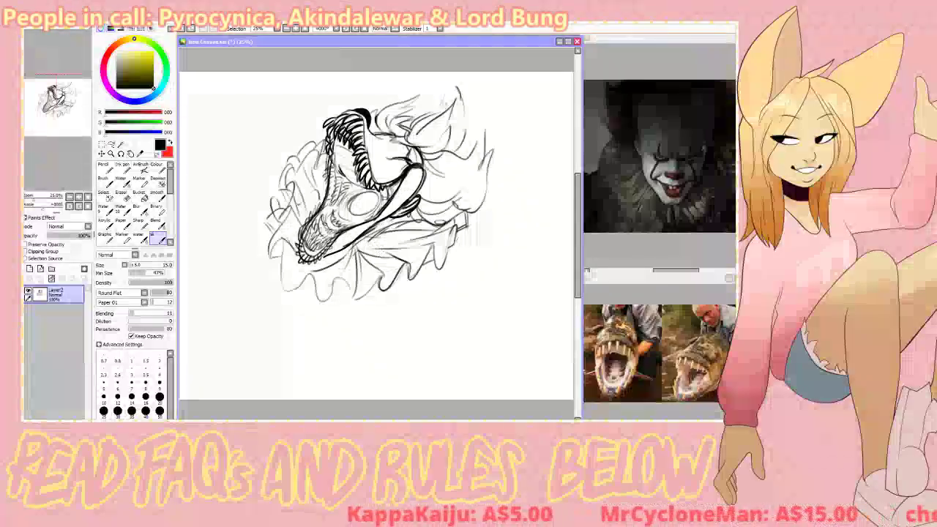
pyautogui.press('e')
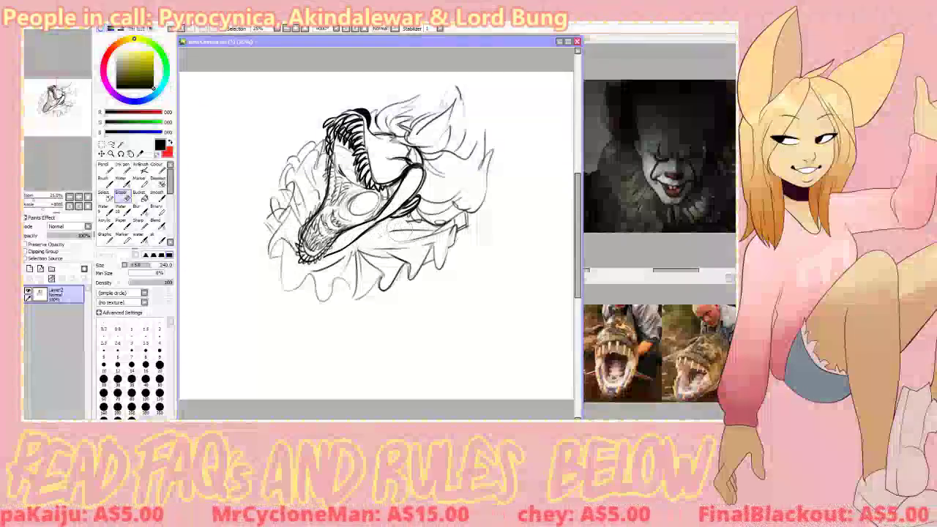
pyautogui.press('b')
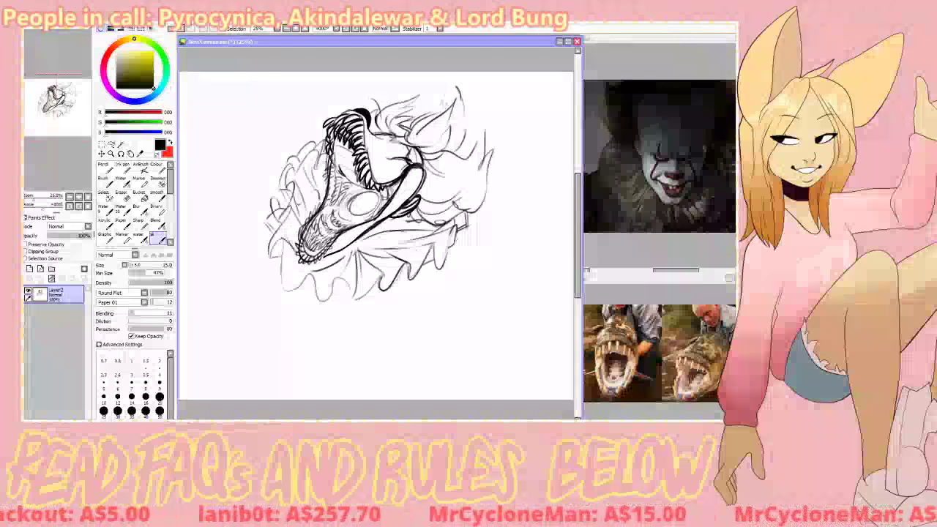
pyautogui.hotkey('ctrl', 'z')
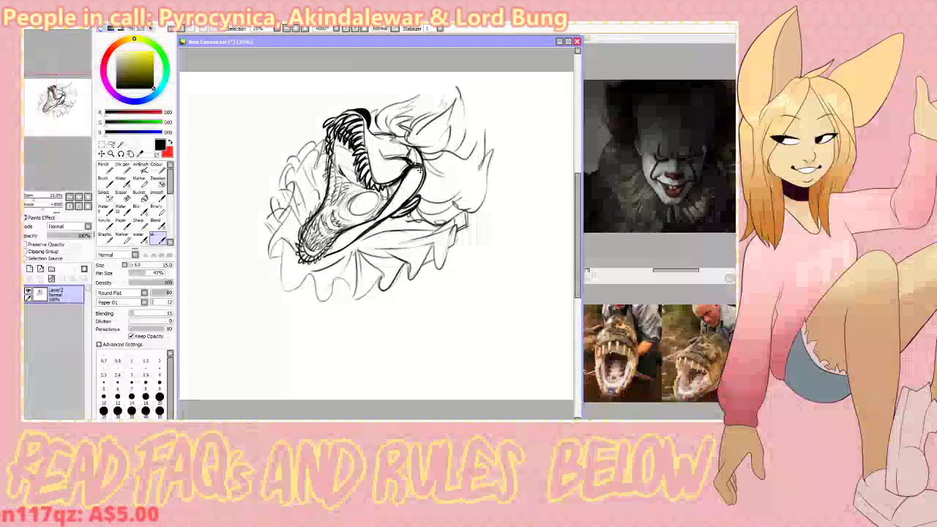
pyautogui.moveTo(420, 169); pyautogui.dragTo(396, 183)
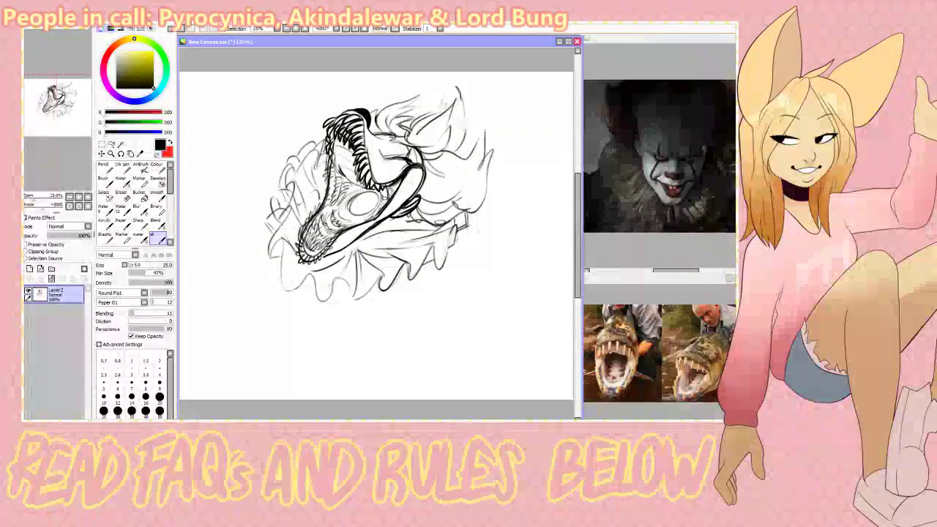
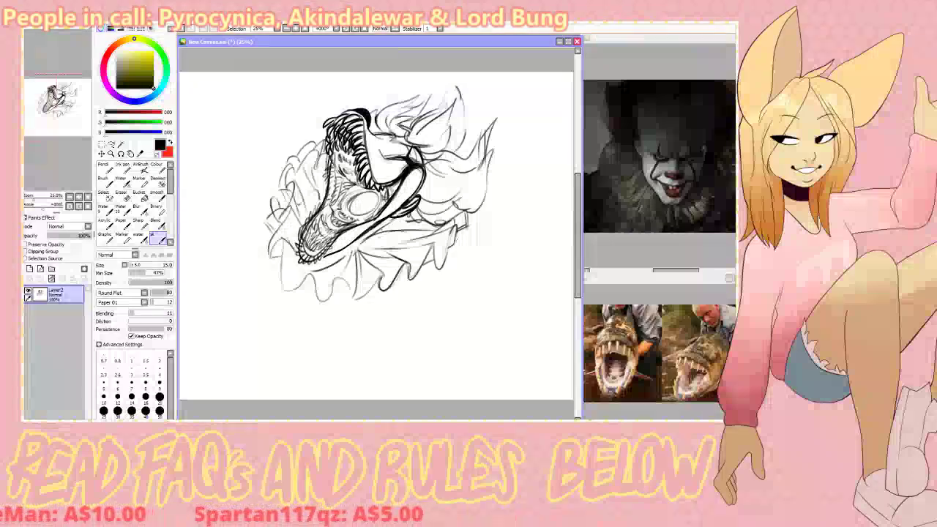
pyautogui.press('e')
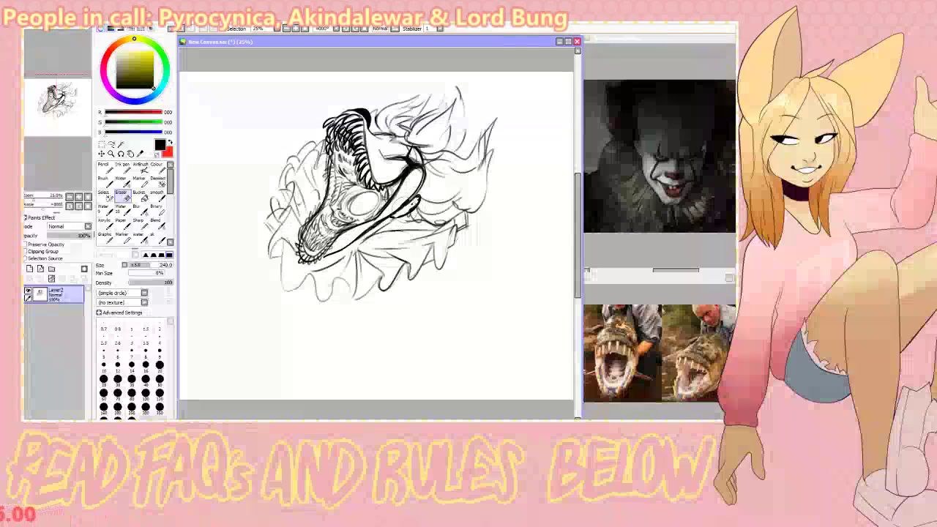
pyautogui.press('b')
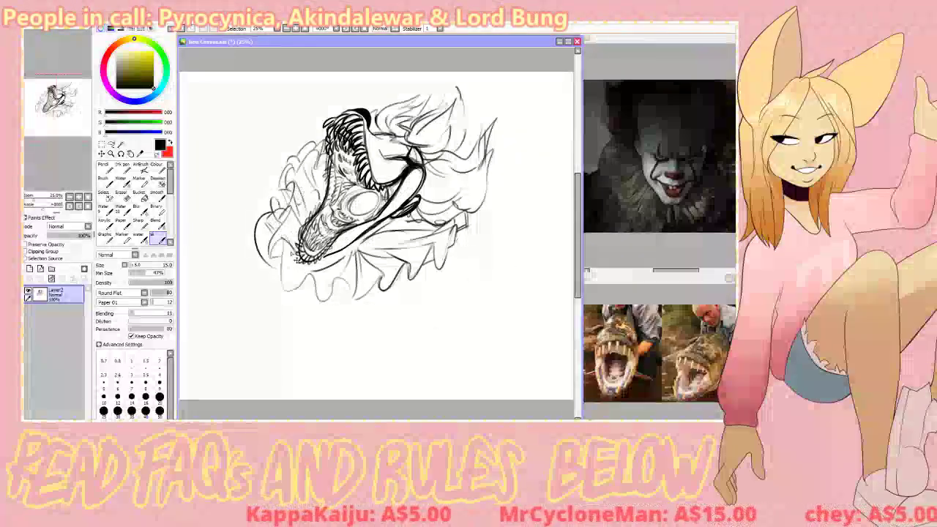
# - Rotate the whole sketch so the hair points up and the lower jaw hangs down, then shade the throat with curved strokes
pyautogui.hotkey('ctrl', 't')
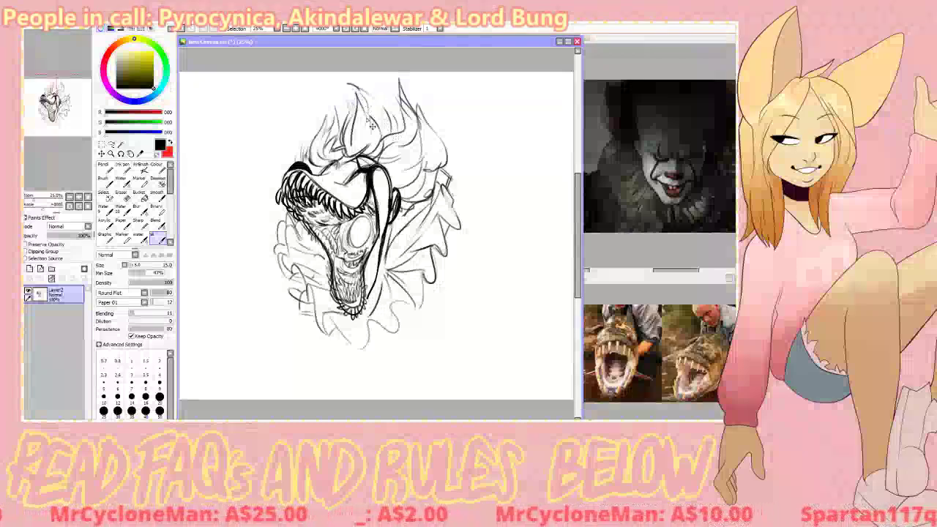
pyautogui.moveTo(452, 258); pyautogui.dragTo(476, 249)
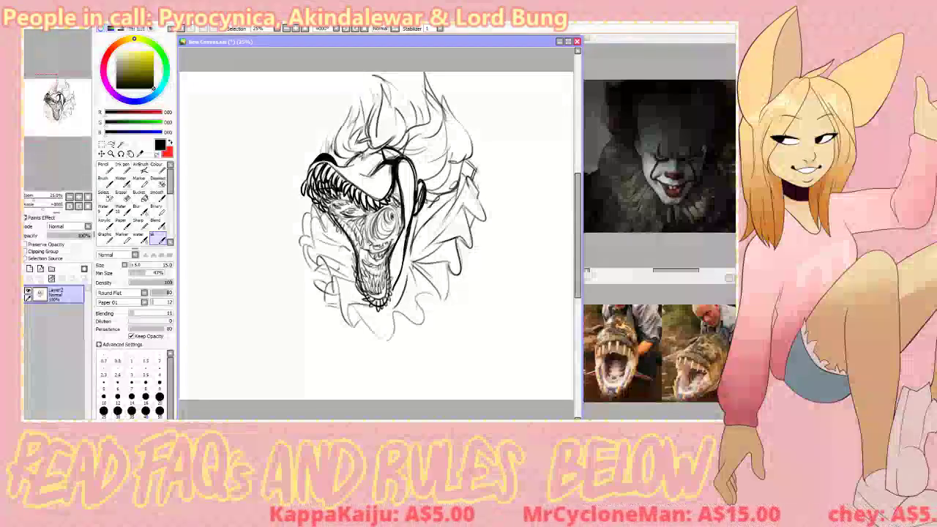
pyautogui.moveTo(387, 212); pyautogui.dragTo(399, 205)
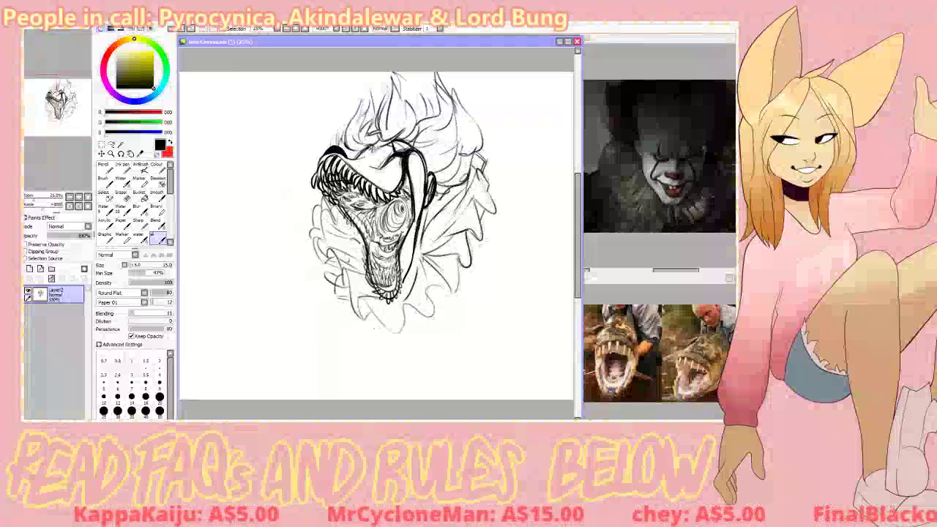
# - Transform the whole sketch, making it smaller and placing it in the upper middle of the canvas, leaving room for a body
pyautogui.hotkey('ctrl', 't')
pyautogui.moveTo(297, 92)
pyautogui.mouseDown()
pyautogui.moveTo(289, 100)
pyautogui.moveTo(341, 125)
pyautogui.moveTo(314, 151)
pyautogui.mouseUp()
pyautogui.moveTo(395, 213); pyautogui.dragTo(320, 167)
pyautogui.click(112, 316)
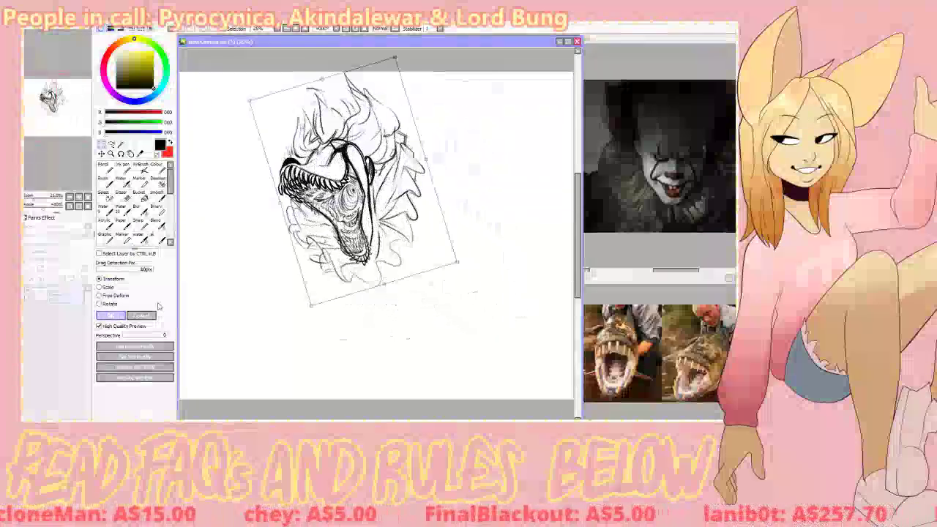
pyautogui.press('Return')
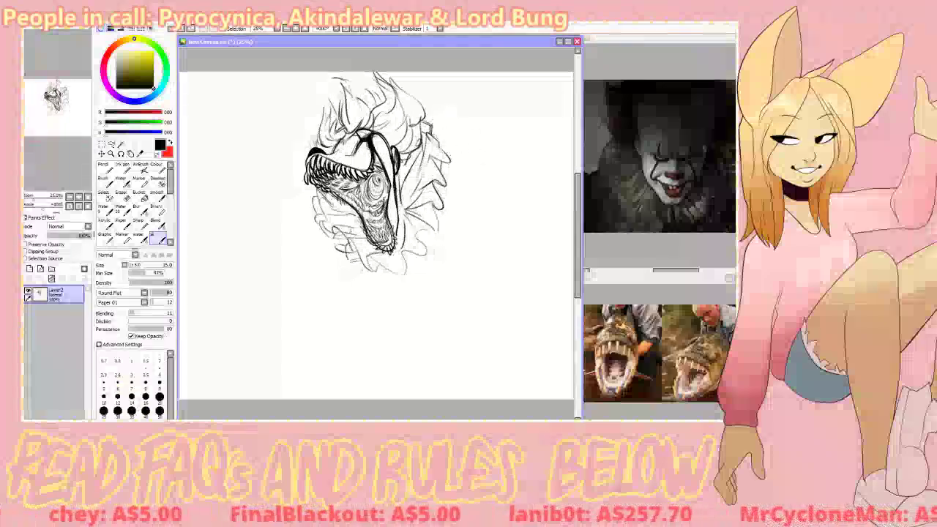
# - Draw a puffed shoulder behind the ruff and small curved strokes for the opposite shoulder in front of the jaw
pyautogui.moveTo(433, 133)
pyautogui.mouseDown()
pyautogui.moveTo(499, 140)
pyautogui.moveTo(448, 172)
pyautogui.moveTo(495, 148)
pyautogui.mouseUp()
pyautogui.hotkey('ctrl', 'z')
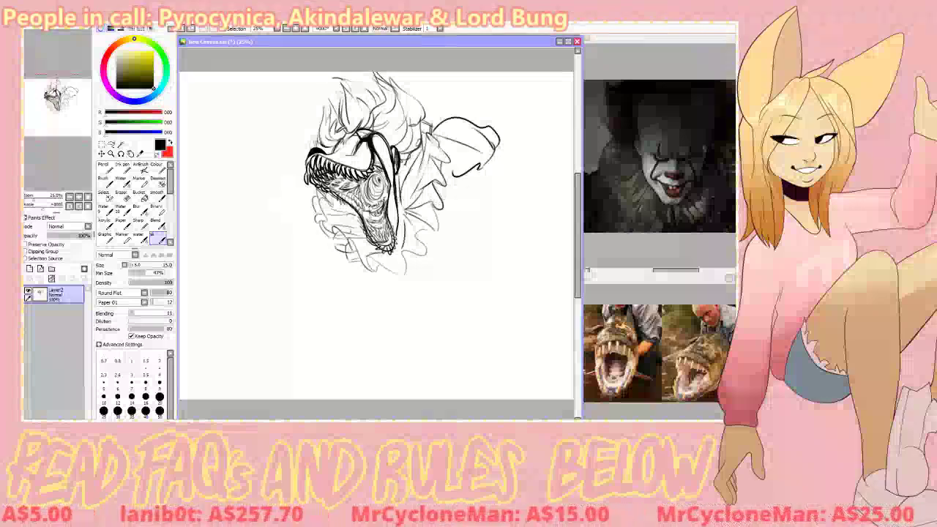
pyautogui.moveTo(308, 189)
pyautogui.mouseDown()
pyautogui.moveTo(284, 212)
pyautogui.moveTo(295, 187)
pyautogui.moveTo(310, 229)
pyautogui.mouseUp()
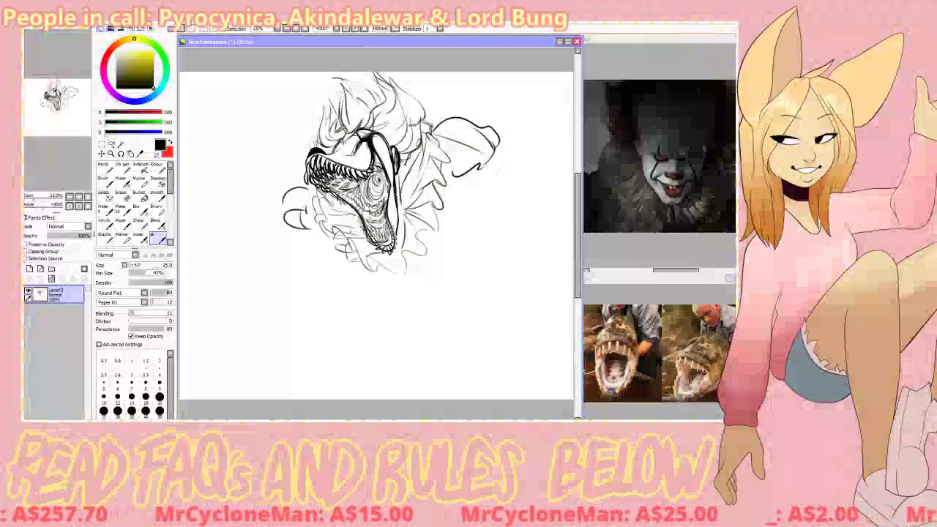
pyautogui.hotkey('ctrl', 'z')
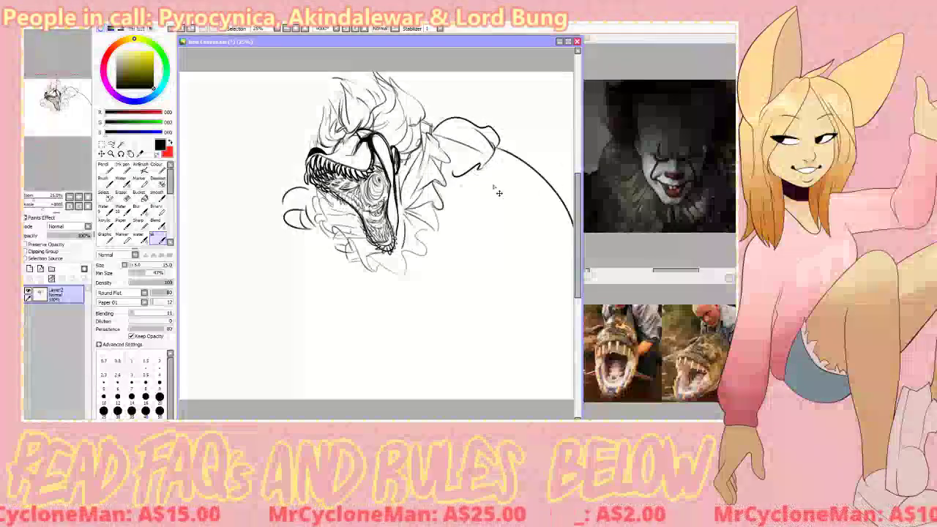
# - Try sketching a long arm reaching out from the rear shoulder, bending down toward a hand
pyautogui.hotkey('ctrl', 'z')
pyautogui.moveTo(475, 176); pyautogui.dragTo(520, 188)
pyautogui.moveTo(502, 142)
pyautogui.mouseDown()
pyautogui.moveTo(555, 178)
pyautogui.moveTo(569, 209)
pyautogui.mouseUp()
pyautogui.moveTo(527, 180)
pyautogui.mouseDown()
pyautogui.moveTo(554, 255)
pyautogui.moveTo(485, 216)
pyautogui.mouseUp()
pyautogui.hotkey('ctrl', 'z')
pyautogui.moveTo(546, 243); pyautogui.dragTo(504, 213)
pyautogui.moveTo(505, 214)
pyautogui.mouseDown()
pyautogui.moveTo(471, 234)
pyautogui.moveTo(533, 240)
pyautogui.moveTo(499, 264)
pyautogui.mouseUp()
pyautogui.moveTo(497, 259)
pyautogui.mouseDown()
pyautogui.moveTo(481, 300)
pyautogui.moveTo(493, 289)
pyautogui.mouseUp()
pyautogui.hotkey('ctrl', 'z')
pyautogui.hotkey('ctrl', 'z')
pyautogui.hotkey('ctrl', 'z')
# - Try sketching a clawed hand with long, spindly fingers at the end of the arm
pyautogui.moveTo(517, 253); pyautogui.dragTo(493, 290)
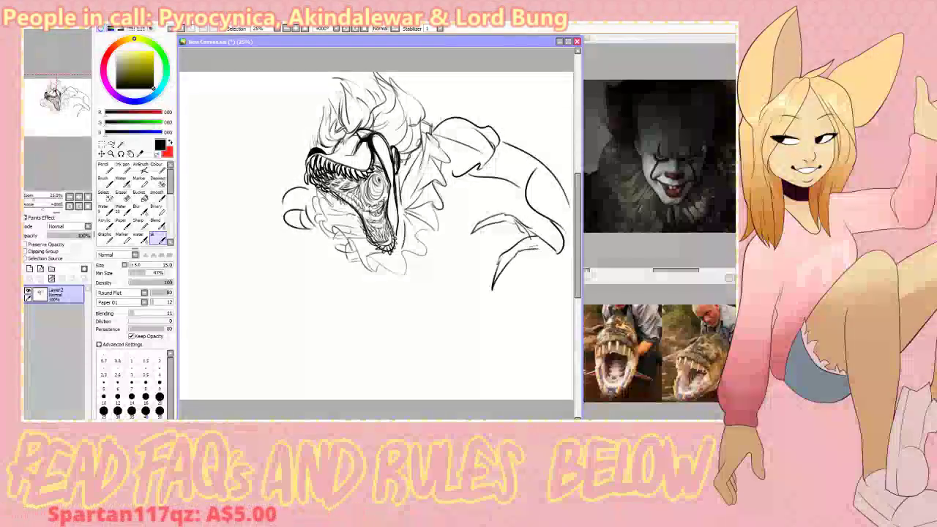
pyautogui.moveTo(521, 247); pyautogui.dragTo(537, 243)
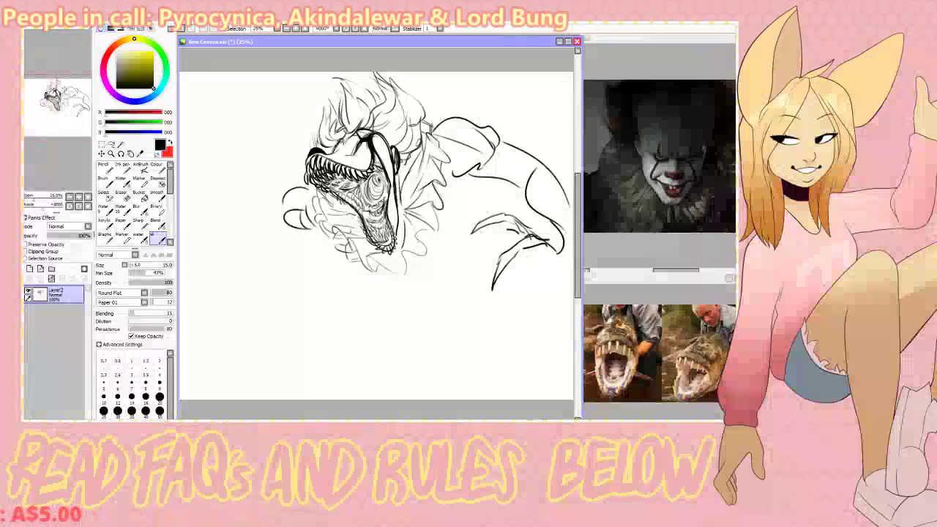
pyautogui.hotkey('ctrl', 'z')
pyautogui.moveTo(490, 202)
pyautogui.mouseDown()
pyautogui.moveTo(516, 218)
pyautogui.moveTo(521, 265)
pyautogui.mouseUp()
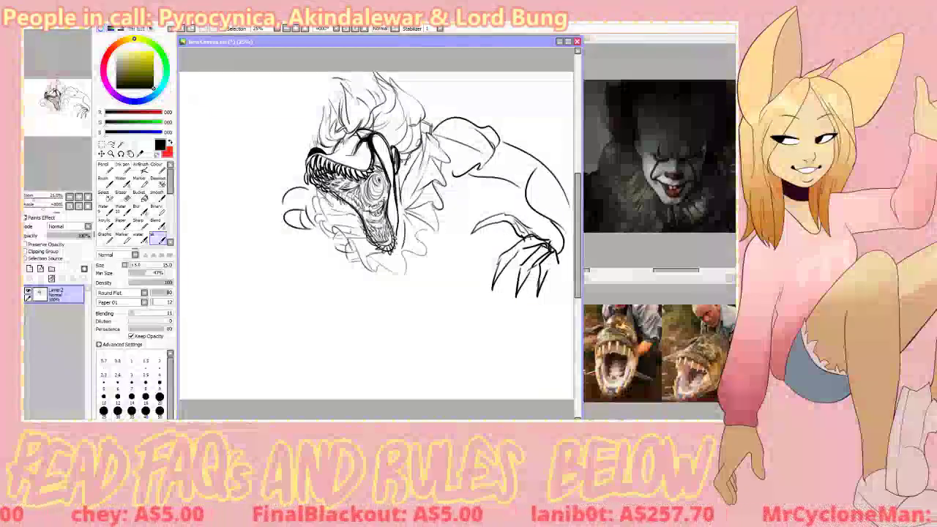
pyautogui.moveTo(535, 238)
pyautogui.mouseDown()
pyautogui.moveTo(502, 256)
pyautogui.moveTo(499, 283)
pyautogui.mouseUp()
pyautogui.moveTo(480, 273); pyautogui.dragTo(504, 281)
pyautogui.moveTo(557, 254); pyautogui.dragTo(541, 290)
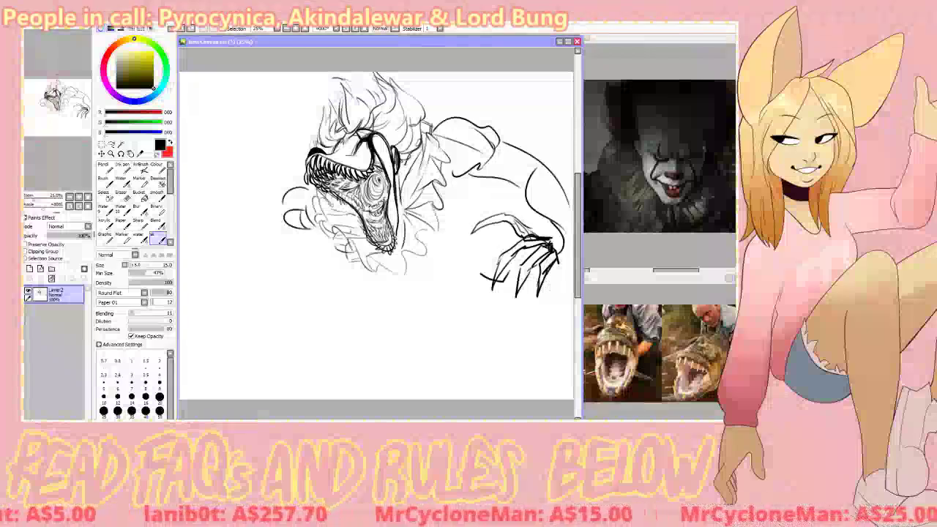
pyautogui.hotkey('ctrl', 'z')
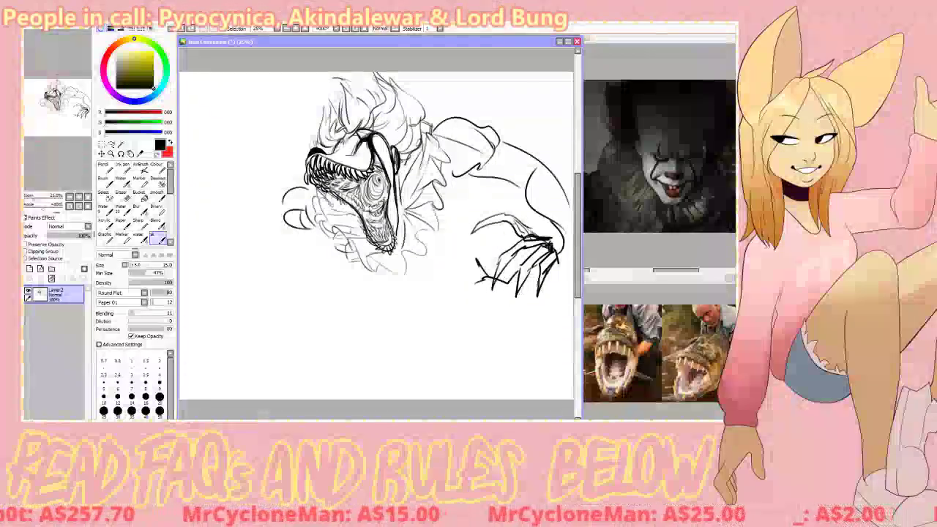
pyautogui.moveTo(477, 260); pyautogui.dragTo(488, 286)
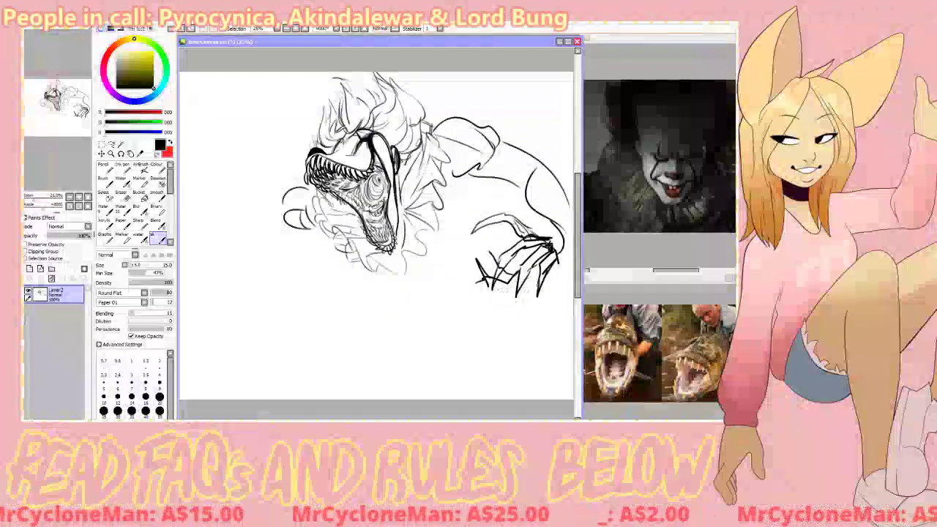
# - Undo the arm and clawed hand strokes back to the puffed shoulder
pyautogui.hotkey('ctrl', 'z')
pyautogui.hotkey('ctrl', 'z')
pyautogui.hotkey('ctrl', 'z')
pyautogui.hotkey('ctrl', 'z')
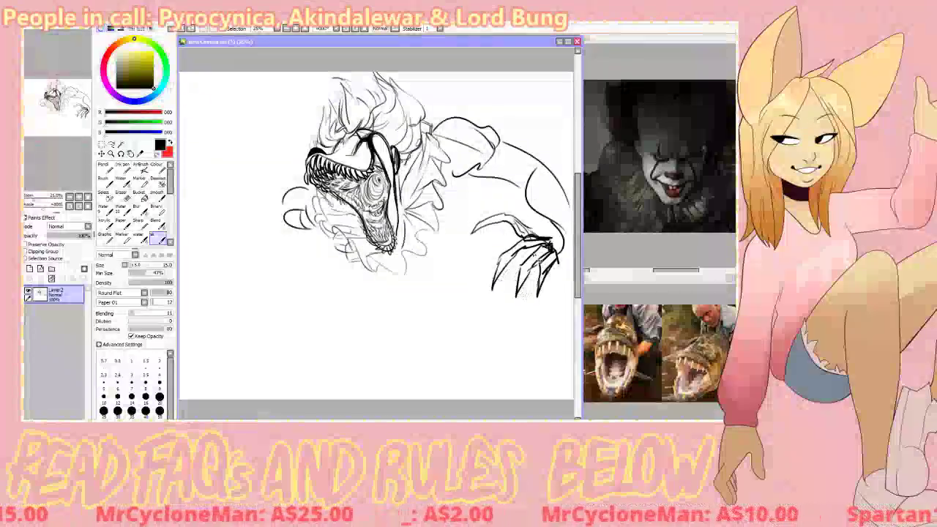
pyautogui.hotkey('ctrl', 'z')
pyautogui.hotkey('ctrl', 'z')
pyautogui.hotkey('ctrl', 'z')
pyautogui.hotkey('ctrl', 'z')
pyautogui.hotkey('ctrl', 'z')
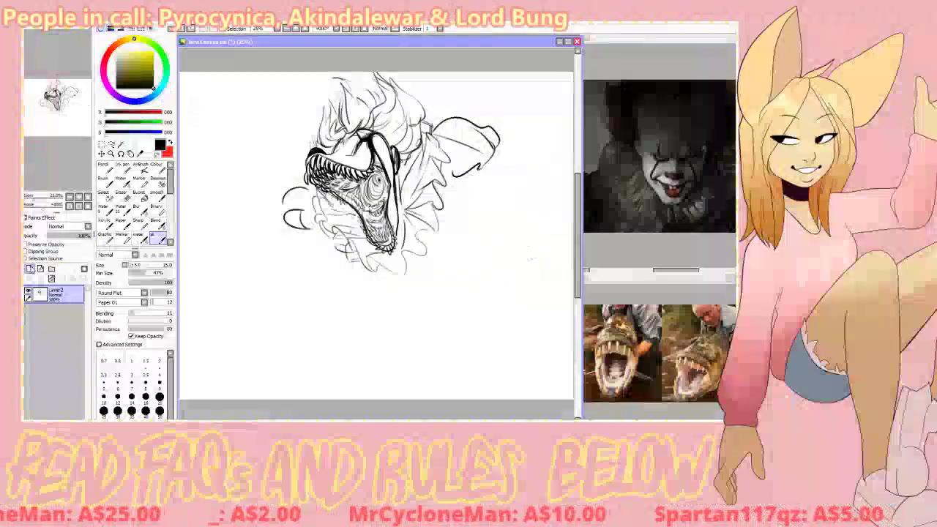
# - Add a new layer above the sketch for the body and lower the opacity of the head sketch layer
pyautogui.click(31, 270)
pyautogui.click(106, 181)
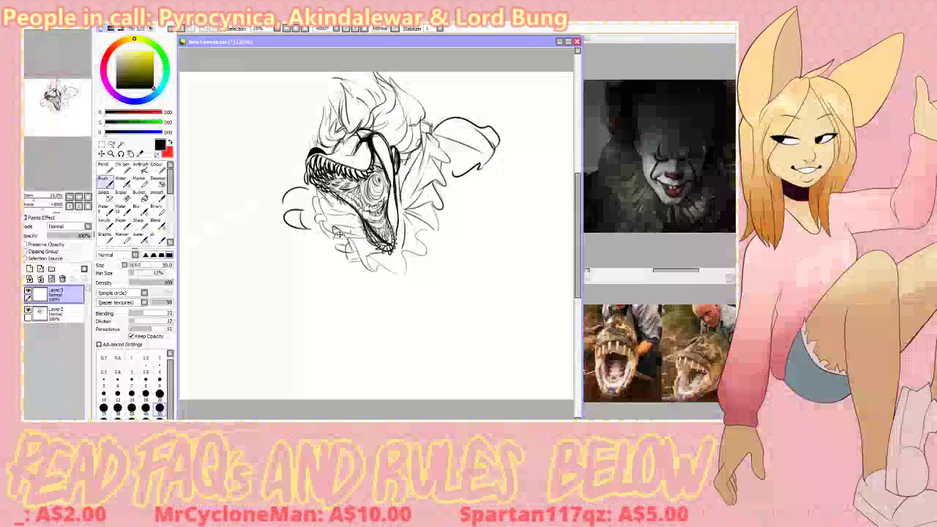
pyautogui.moveTo(339, 233); pyautogui.dragTo(359, 251)
pyautogui.click(73, 317)
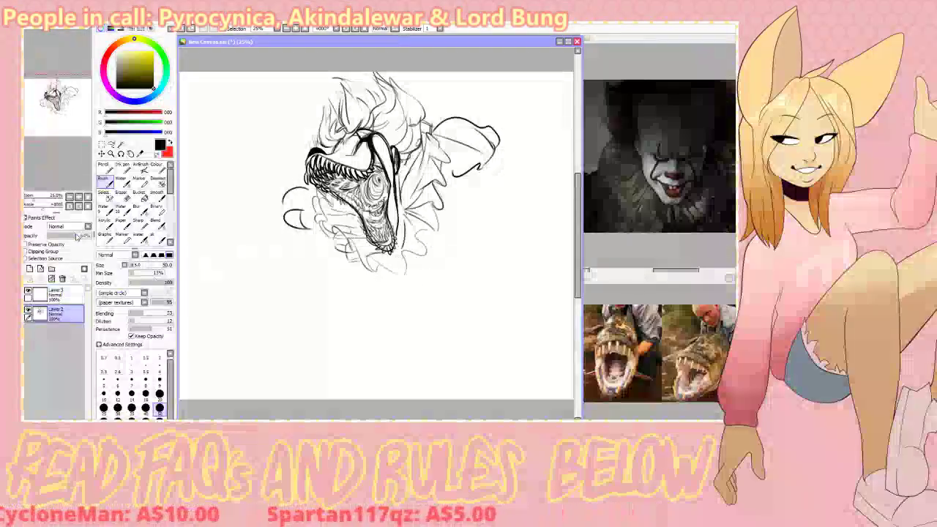
pyautogui.click(78, 236)
pyautogui.click(70, 295)
pyautogui.hotkey('ctrl', 'z')
# - Try several rough body curves beneath the jaw and behind the ruff with the Brush
pyautogui.moveTo(351, 241)
pyautogui.mouseDown()
pyautogui.moveTo(447, 243)
pyautogui.moveTo(455, 252)
pyautogui.moveTo(460, 233)
pyautogui.mouseUp()
pyautogui.hotkey('ctrl', 'z')
pyautogui.hotkey('ctrl', 'z')
pyautogui.hotkey('ctrl', 'z')
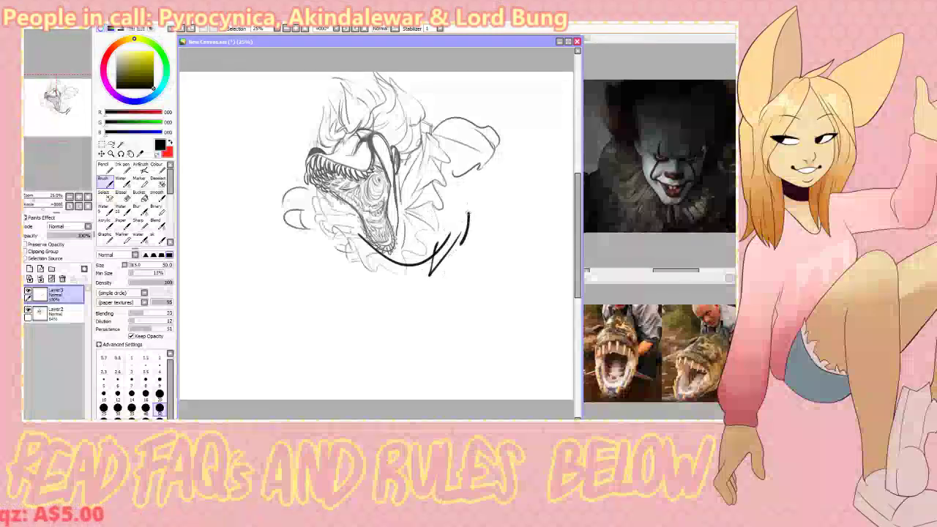
pyautogui.hotkey('ctrl', 'z')
pyautogui.hotkey('ctrl', 'z')
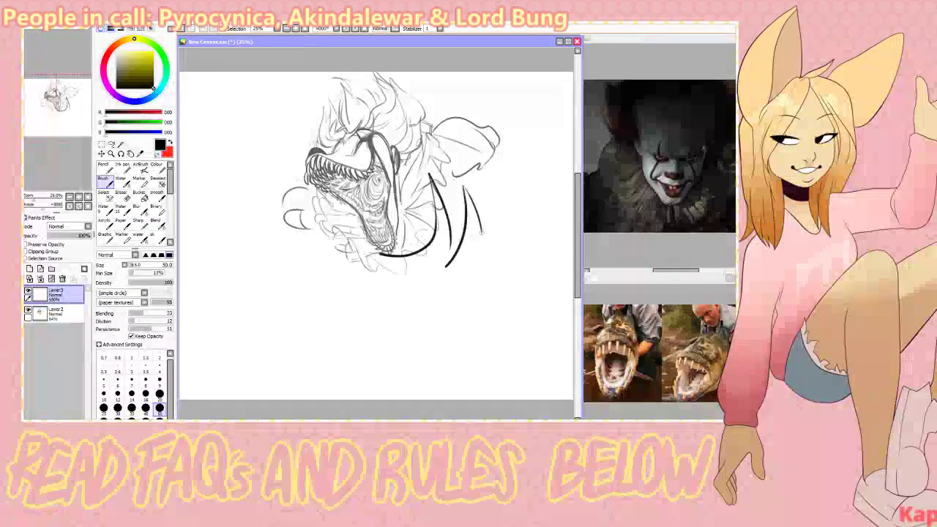
pyautogui.moveTo(481, 180); pyautogui.dragTo(468, 253)
pyautogui.hotkey('ctrl', 'z')
# - Outline the chest below the ruff and a large puffed sleeve beside it, starting the gathered folds at the sleeve's lower edge
pyautogui.moveTo(391, 260); pyautogui.dragTo(461, 234)
pyautogui.moveTo(458, 183); pyautogui.dragTo(462, 251)
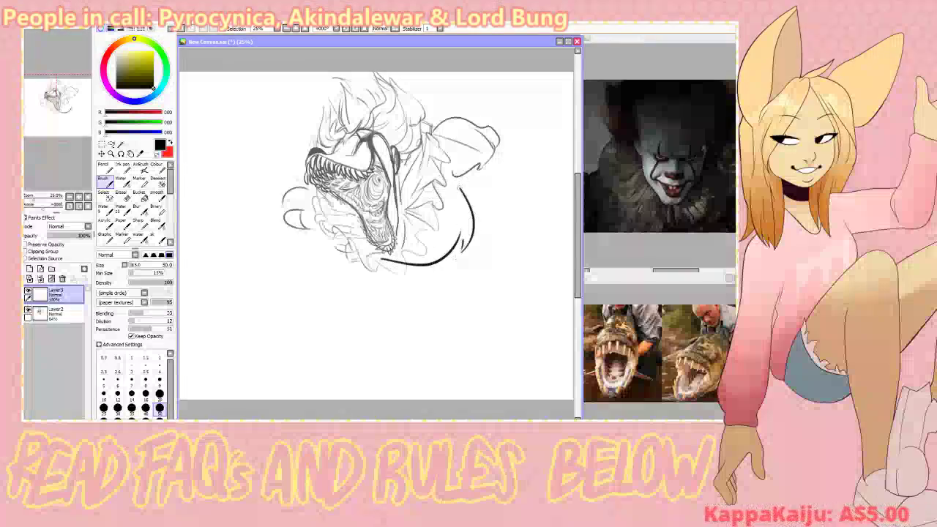
pyautogui.moveTo(470, 182); pyautogui.dragTo(533, 258)
pyautogui.moveTo(433, 264)
pyautogui.mouseDown()
pyautogui.moveTo(469, 266)
pyautogui.moveTo(477, 279)
pyautogui.mouseUp()
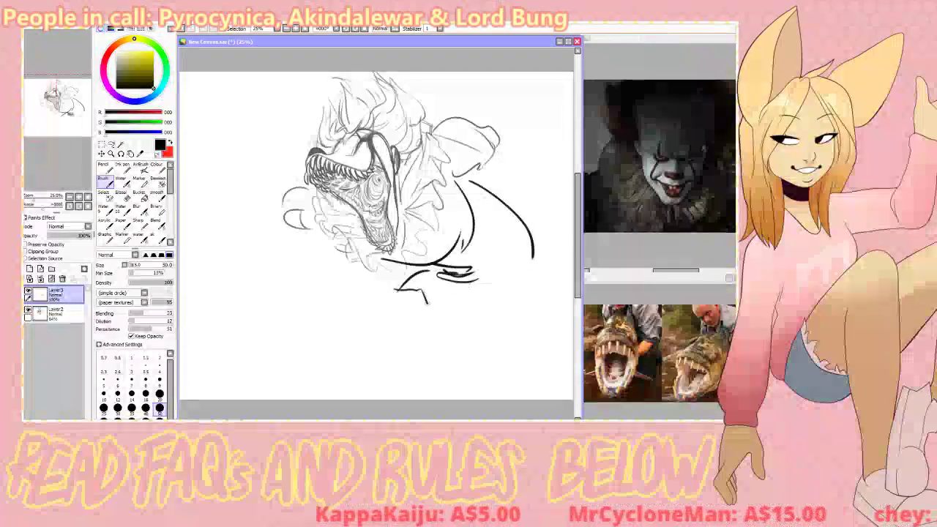
# - Add a jagged ruffle around the puffed sleeve's lower edge and close off the bottom of the sleeve
pyautogui.moveTo(427, 304); pyautogui.dragTo(426, 311)
pyautogui.hotkey('ctrl', 'z')
pyautogui.hotkey('ctrl', 'z')
pyautogui.moveTo(444, 273)
pyautogui.mouseDown()
pyautogui.moveTo(404, 300)
pyautogui.moveTo(431, 316)
pyautogui.moveTo(465, 302)
pyautogui.mouseUp()
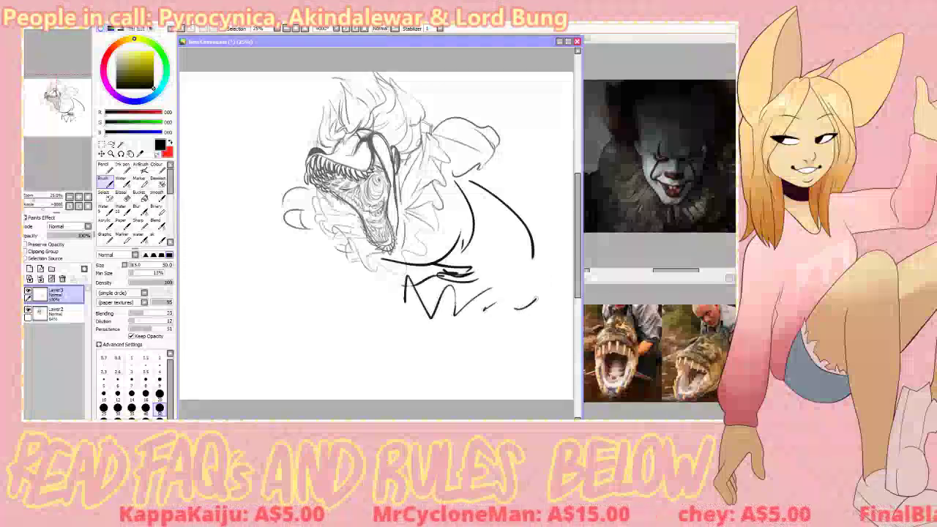
pyautogui.moveTo(536, 298); pyautogui.dragTo(546, 287)
pyautogui.moveTo(550, 290)
pyautogui.mouseDown()
pyautogui.moveTo(553, 254)
pyautogui.moveTo(542, 235)
pyautogui.moveTo(493, 273)
pyautogui.mouseUp()
pyautogui.moveTo(532, 258); pyautogui.dragTo(490, 254)
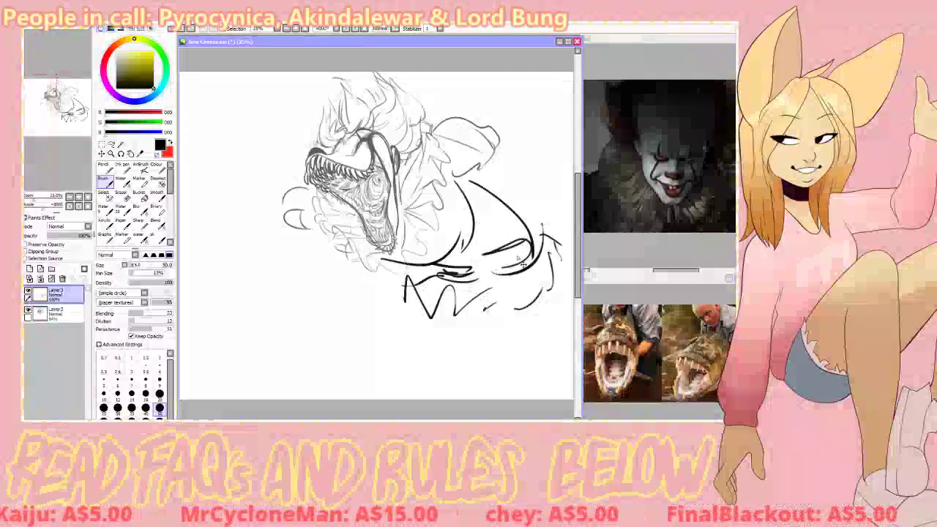
pyautogui.hotkey('ctrl', 'z')
pyautogui.hotkey('ctrl', 'z')
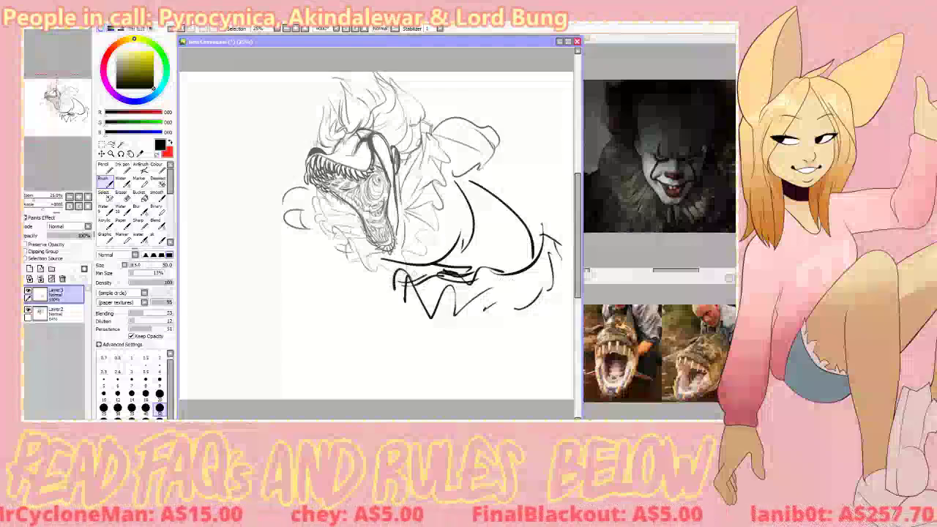
# - Try a long curve sweeping down from the sleeve ruffle to the bottom of the canvas for the near arm
pyautogui.moveTo(405, 292); pyautogui.dragTo(338, 399)
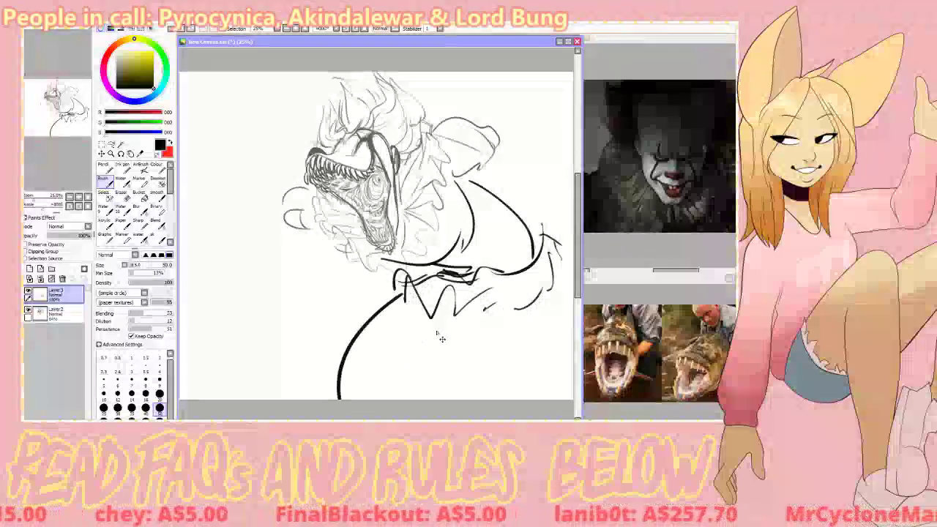
pyautogui.hotkey('ctrl', 'z')
pyautogui.moveTo(395, 291)
pyautogui.mouseDown()
pyautogui.moveTo(330, 339)
pyautogui.moveTo(314, 368)
pyautogui.moveTo(327, 399)
pyautogui.mouseUp()
pyautogui.hotkey('ctrl', 'z')
# - Try the near leg's outer curve below the waist ruffle, with a rough foot and a short inner line
pyautogui.moveTo(291, 360)
pyautogui.mouseDown()
pyautogui.moveTo(320, 400)
pyautogui.moveTo(320, 377)
pyautogui.mouseUp()
pyautogui.hotkey('ctrl', 'z')
pyautogui.hotkey('ctrl', 'z')
pyautogui.moveTo(354, 326); pyautogui.dragTo(313, 367)
pyautogui.moveTo(335, 353); pyautogui.dragTo(326, 380)
pyautogui.moveTo(326, 380); pyautogui.dragTo(389, 343)
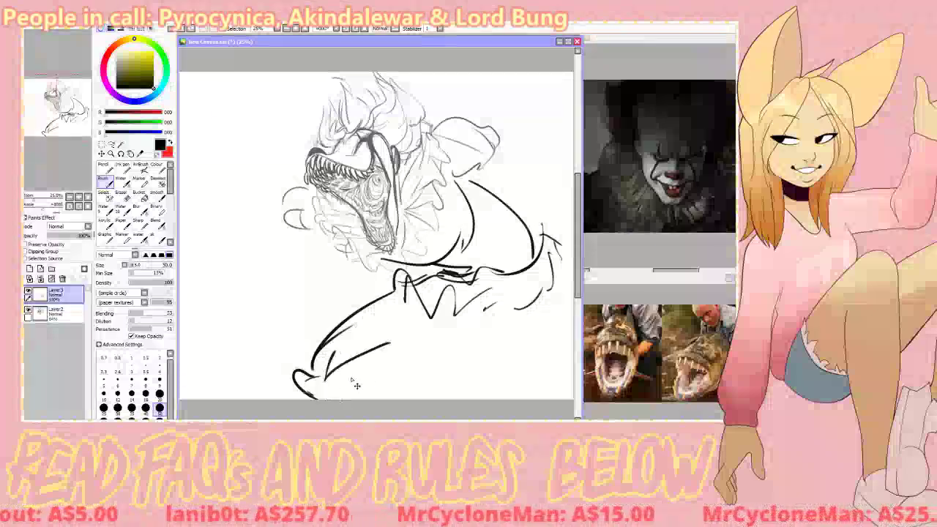
# - Redraw the near leg's lower end as a simple cuff and sketch its inner edge up to the waist ruffle
pyautogui.hotkey('ctrl', 'z')
pyautogui.hotkey('ctrl', 'z')
pyautogui.moveTo(312, 361); pyautogui.dragTo(321, 399)
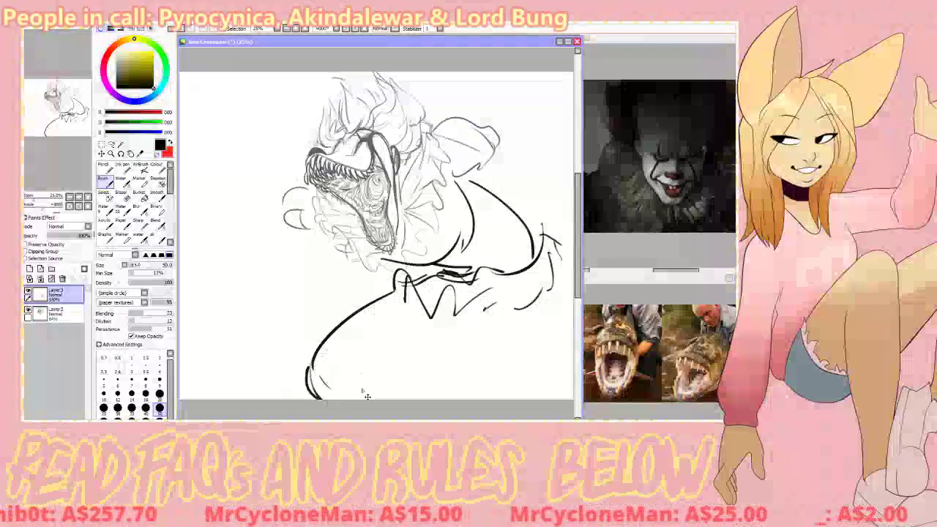
pyautogui.moveTo(375, 366); pyautogui.dragTo(372, 398)
pyautogui.moveTo(374, 367); pyautogui.dragTo(448, 333)
pyautogui.moveTo(421, 343); pyautogui.dragTo(456, 314)
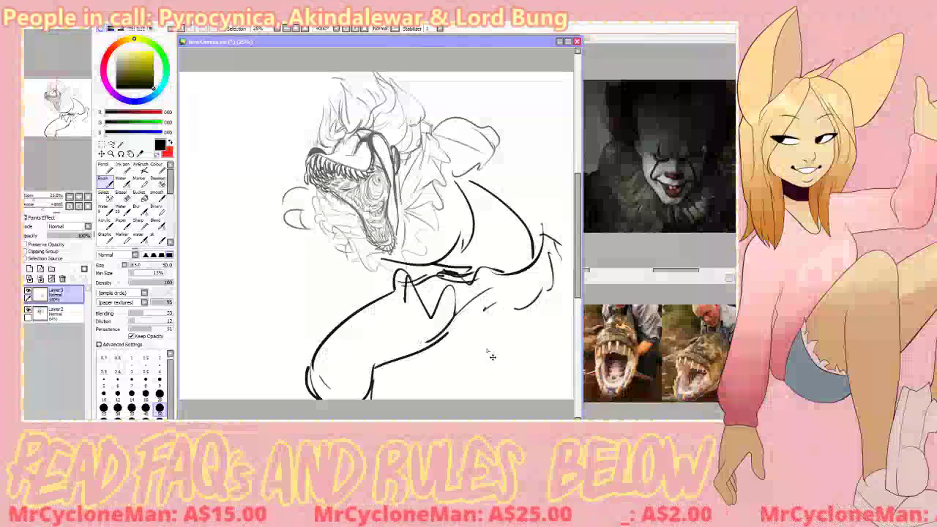
# - Join the near leg's inner edge at the crotch and sketch the far leg's line down to the canvas edge
pyautogui.hotkey('ctrl', 'z')
pyautogui.moveTo(431, 343)
pyautogui.mouseDown()
pyautogui.moveTo(489, 318)
pyautogui.moveTo(522, 399)
pyautogui.mouseUp()
pyautogui.hotkey('ctrl', 'z')
pyautogui.moveTo(488, 316); pyautogui.dragTo(537, 400)
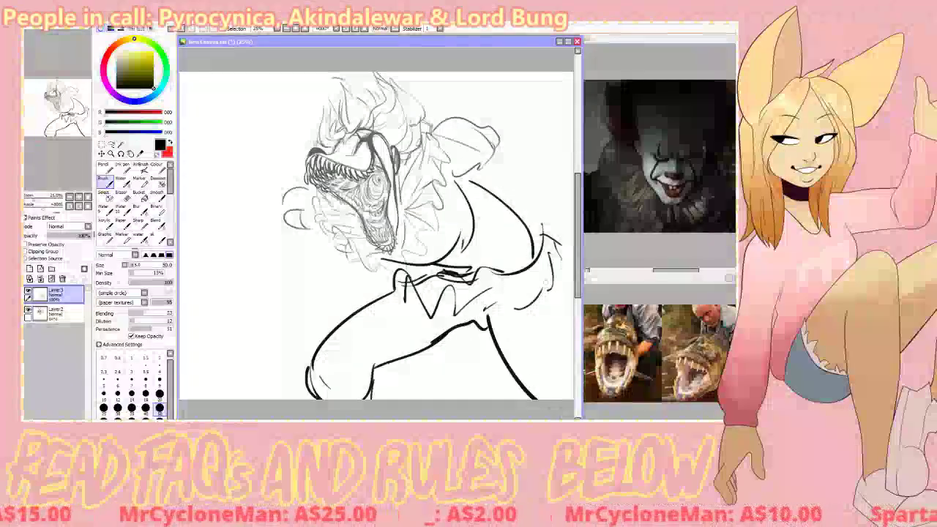
# - Extend the waist ruffle with rounded folds under the jaw and around the back of the hips
pyautogui.moveTo(548, 254)
pyautogui.mouseDown()
pyautogui.moveTo(571, 335)
pyautogui.moveTo(564, 217)
pyautogui.moveTo(574, 233)
pyautogui.moveTo(573, 219)
pyautogui.moveTo(551, 293)
pyautogui.mouseUp()
pyautogui.hotkey('ctrl', 'z')
pyautogui.moveTo(396, 276); pyautogui.dragTo(373, 300)
pyautogui.moveTo(366, 298)
pyautogui.mouseDown()
pyautogui.moveTo(356, 295)
pyautogui.moveTo(553, 286)
pyautogui.mouseUp()
pyautogui.hotkey('ctrl', 'z')
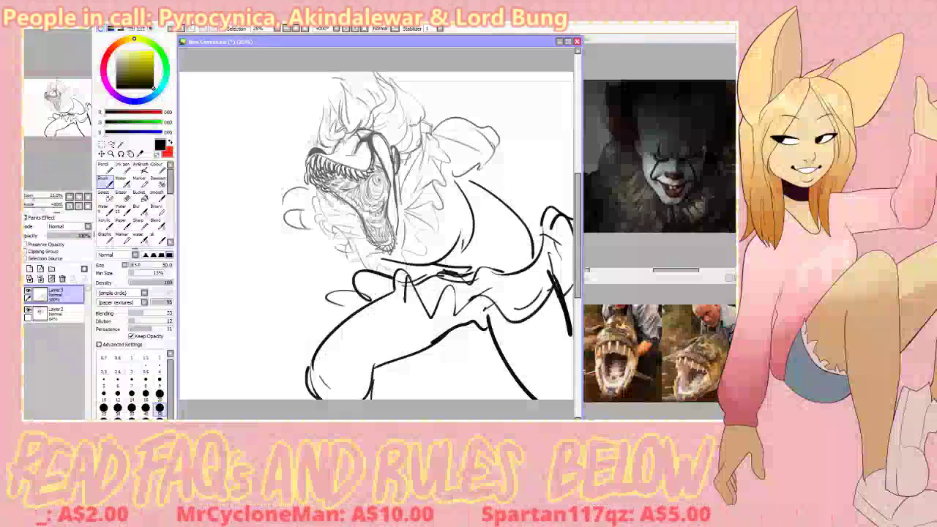
# - Lower the body sketch layer's opacity to 42%, delete that layer and add a new blank one
pyautogui.click(66, 236)
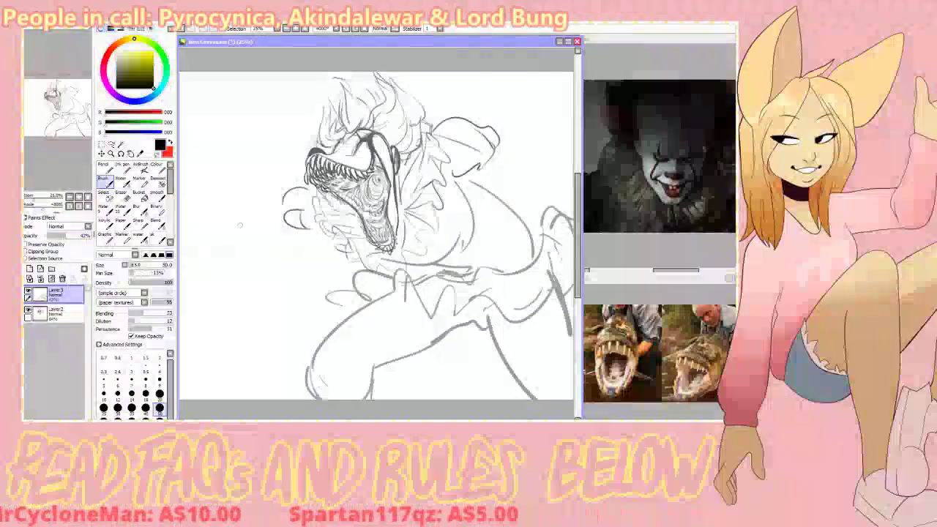
pyautogui.click(63, 279)
pyautogui.click(30, 270)
# - Try a new torso with a rounded back curve, a chest line under the ruff and a closing waist line
pyautogui.moveTo(380, 229); pyautogui.dragTo(457, 224)
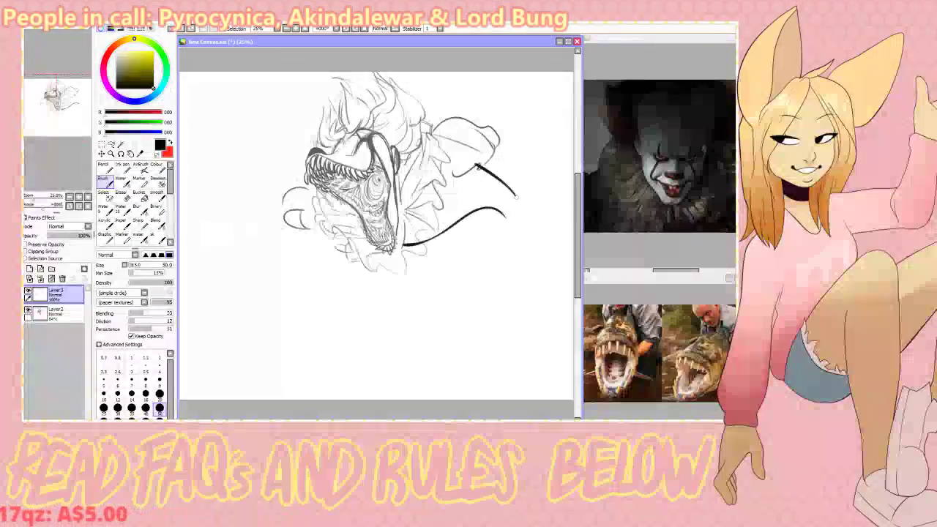
pyautogui.hotkey('ctrl', 'z')
pyautogui.moveTo(479, 161); pyautogui.dragTo(525, 251)
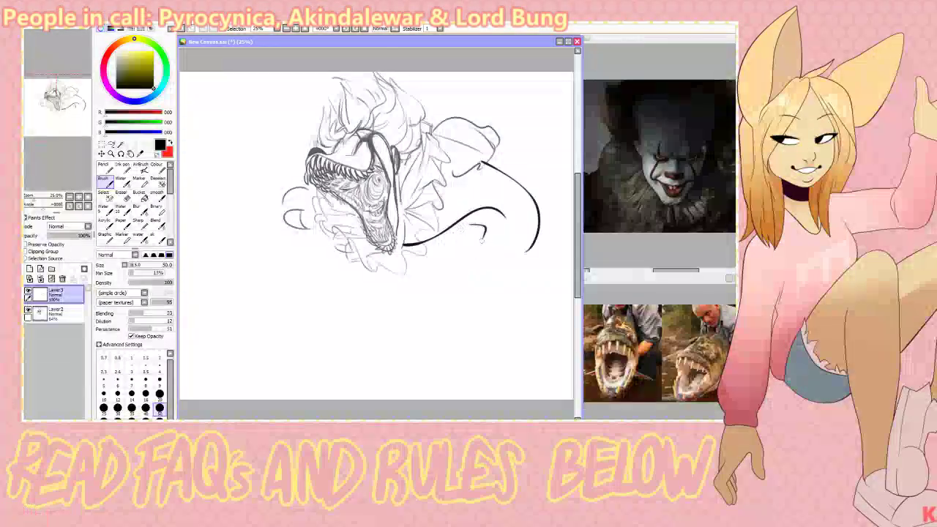
pyautogui.hotkey('ctrl', 'z')
pyautogui.moveTo(448, 229)
pyautogui.mouseDown()
pyautogui.moveTo(482, 216)
pyautogui.moveTo(440, 252)
pyautogui.moveTo(535, 256)
pyautogui.mouseUp()
pyautogui.hotkey('ctrl', 'z')
pyautogui.moveTo(540, 209); pyautogui.dragTo(516, 261)
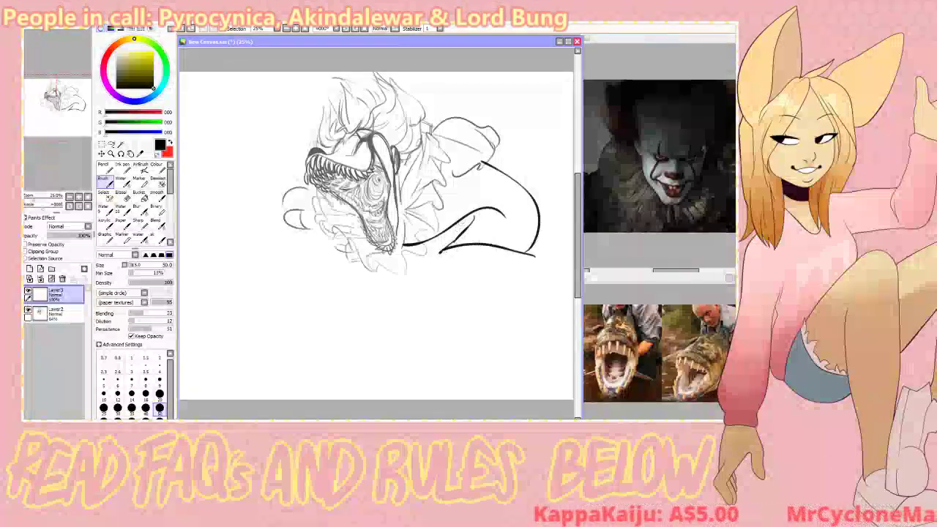
# - Try several leg lines down from the waist and undo them together with the torso curves
pyautogui.moveTo(464, 226)
pyautogui.mouseDown()
pyautogui.moveTo(403, 319)
pyautogui.moveTo(398, 351)
pyautogui.moveTo(412, 401)
pyautogui.mouseUp()
pyautogui.hotkey('ctrl', 'z')
pyautogui.moveTo(403, 359)
pyautogui.mouseDown()
pyautogui.moveTo(455, 416)
pyautogui.moveTo(485, 403)
pyautogui.mouseUp()
pyautogui.hotkey('ctrl', 'z')
pyautogui.moveTo(444, 308); pyautogui.dragTo(479, 395)
pyautogui.moveTo(461, 252); pyautogui.dragTo(430, 349)
pyautogui.hotkey('ctrl', 'z')
pyautogui.hotkey('ctrl', 'z')
pyautogui.hotkey('ctrl', 'z')
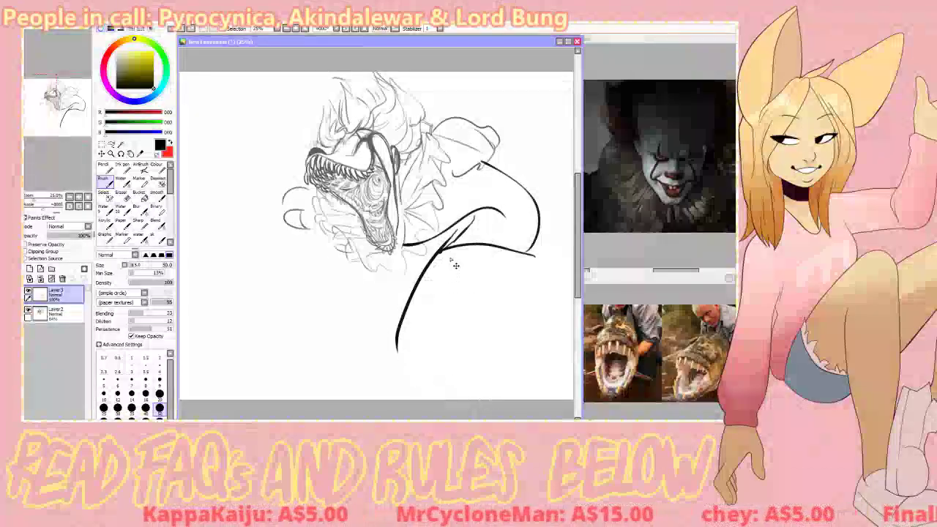
pyautogui.hotkey('ctrl', 'z')
pyautogui.hotkey('ctrl', 'z')
pyautogui.hotkey('ctrl', 'z')
pyautogui.hotkey('ctrl', 'z')
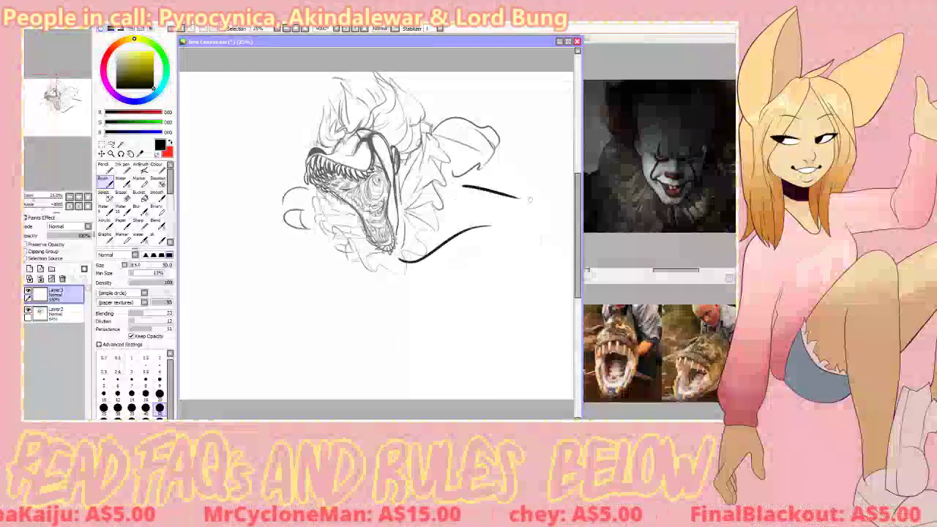
# - Draw the back curve from the far sleeve and the chest line below the ruff, cleaning up their ends with the Eraser
pyautogui.hotkey('ctrl', 'z')
pyautogui.moveTo(464, 163); pyautogui.dragTo(537, 238)
pyautogui.moveTo(466, 236)
pyautogui.mouseDown()
pyautogui.moveTo(446, 256)
pyautogui.moveTo(402, 265)
pyautogui.mouseUp()
pyautogui.hotkey('ctrl', 'z')
pyautogui.hotkey('ctrl', 'z')
pyautogui.press('e')
pyautogui.press('b')
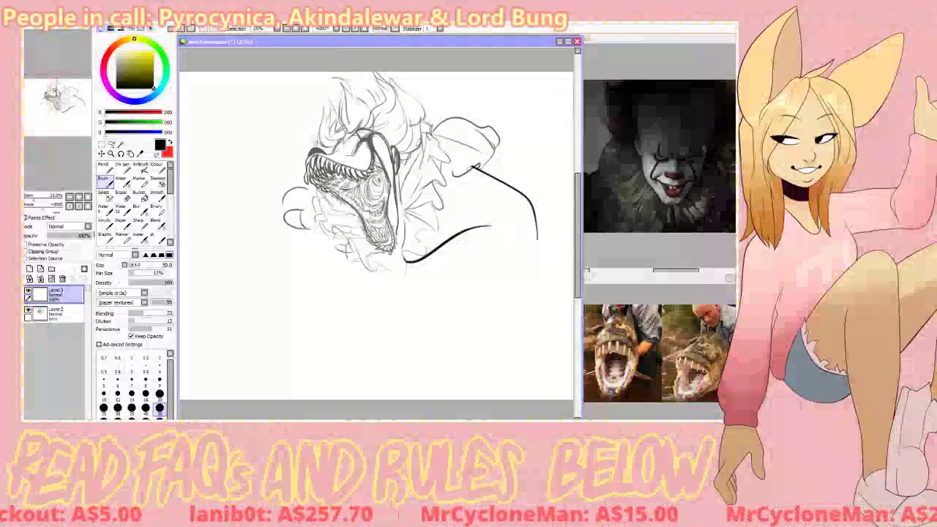
pyautogui.press('e')
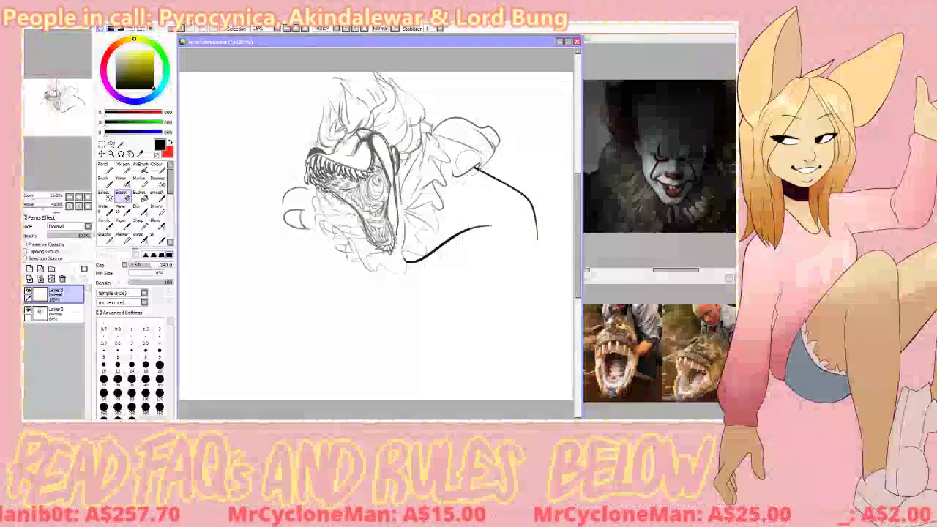
pyautogui.press('b')
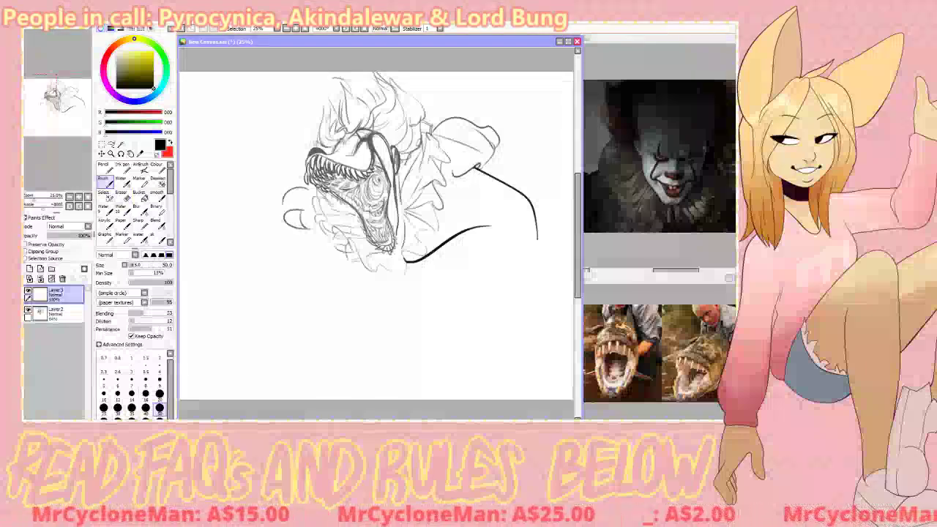
# - Start the waist ruffle with a short folded edge below the chest line, trying different continuations toward the jaw
pyautogui.moveTo(472, 232); pyautogui.dragTo(432, 270)
pyautogui.hotkey('ctrl', 'z')
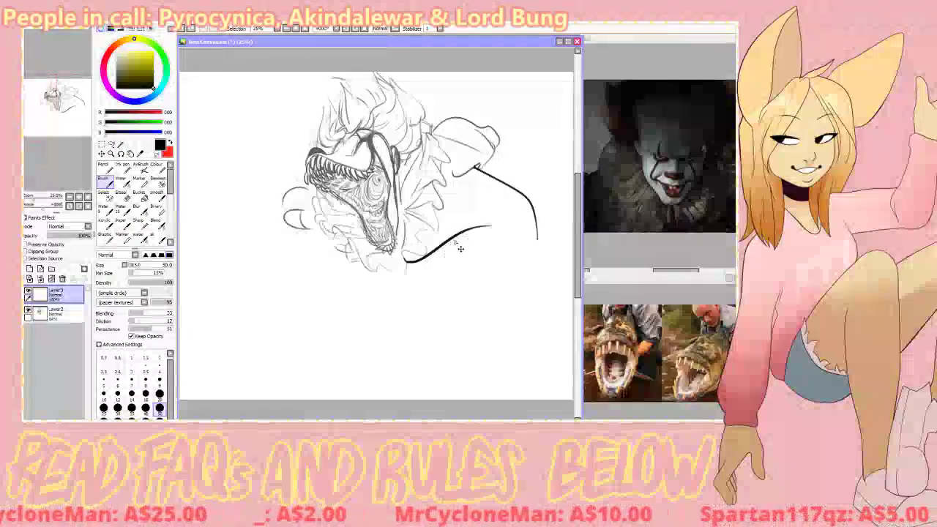
pyautogui.moveTo(461, 234)
pyautogui.mouseDown()
pyautogui.moveTo(439, 274)
pyautogui.moveTo(518, 238)
pyautogui.moveTo(424, 286)
pyautogui.mouseUp()
pyautogui.hotkey('ctrl', 'z')
pyautogui.hotkey('ctrl', 'z')
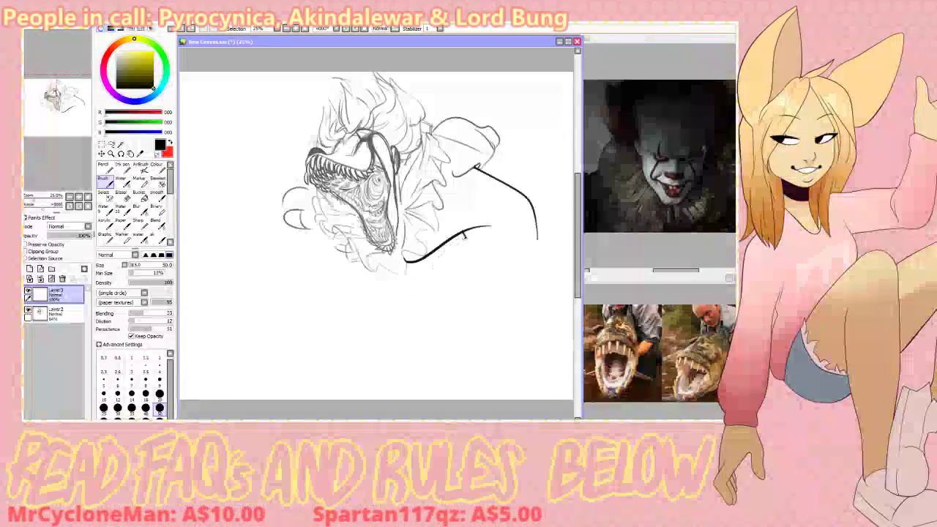
pyautogui.moveTo(467, 233); pyautogui.dragTo(420, 278)
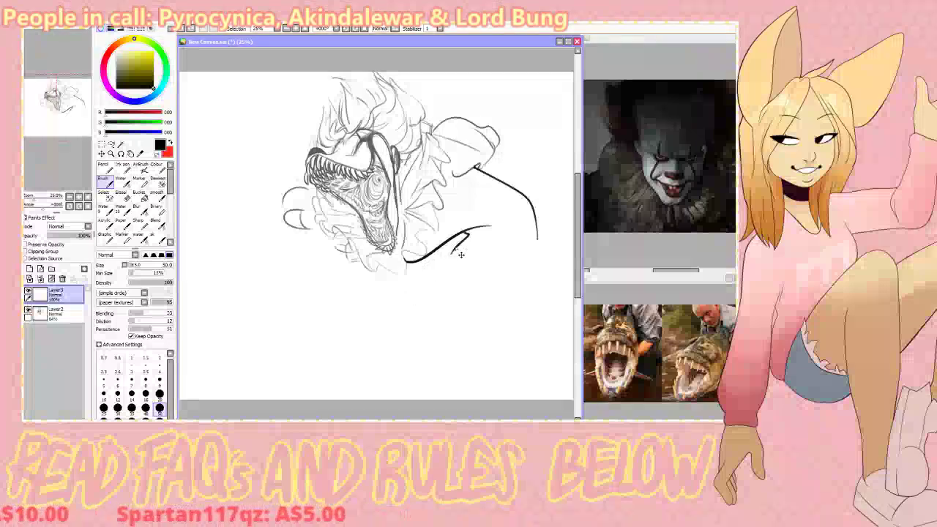
pyautogui.moveTo(458, 248); pyautogui.dragTo(401, 313)
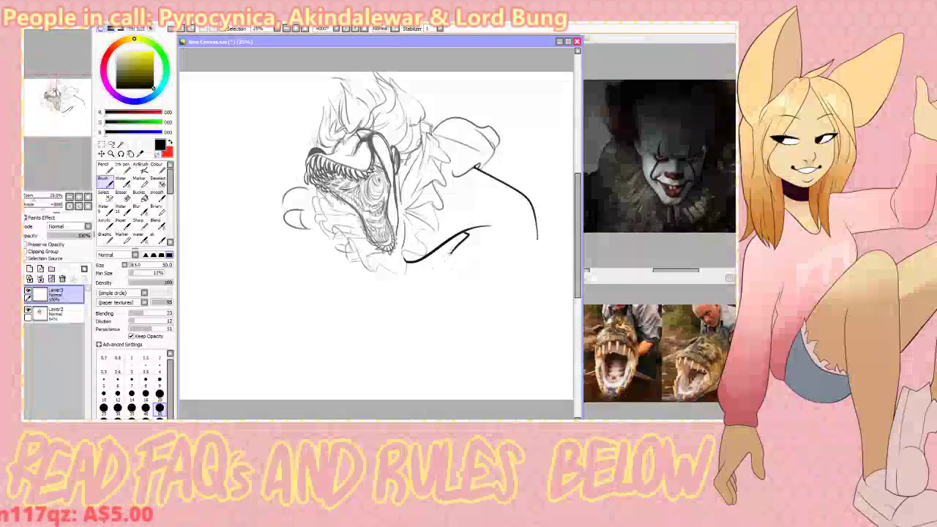
pyautogui.moveTo(450, 253); pyautogui.dragTo(427, 276)
pyautogui.moveTo(427, 275); pyautogui.dragTo(367, 313)
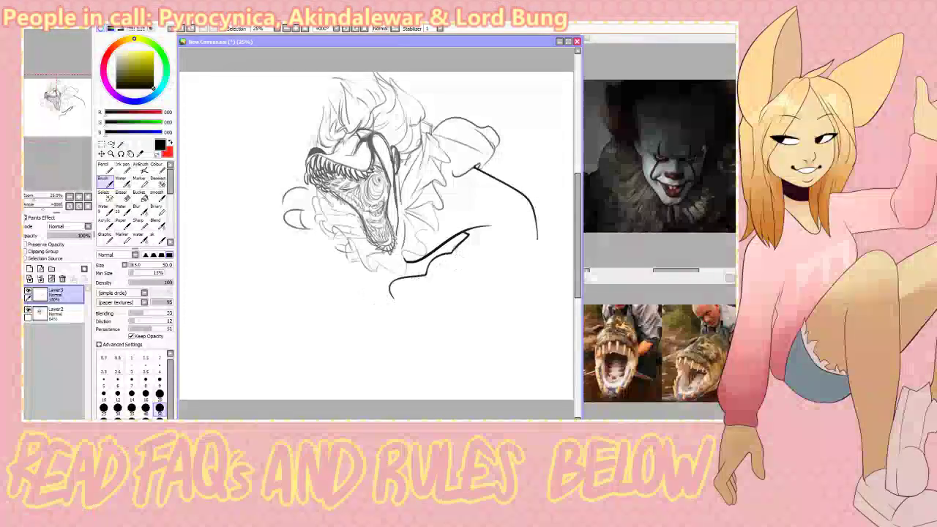
pyautogui.hotkey('ctrl', 'z')
pyautogui.hotkey('ctrl', 'z')
# - Sketch the waist ruffle's wavy folds from beneath the chest line across to the base of the back curve
pyautogui.moveTo(452, 251); pyautogui.dragTo(422, 260)
pyautogui.moveTo(414, 263)
pyautogui.mouseDown()
pyautogui.moveTo(419, 291)
pyautogui.moveTo(492, 272)
pyautogui.moveTo(378, 285)
pyautogui.moveTo(454, 283)
pyautogui.mouseUp()
pyautogui.moveTo(490, 231)
pyautogui.mouseDown()
pyautogui.moveTo(501, 278)
pyautogui.moveTo(535, 237)
pyautogui.mouseUp()
pyautogui.hotkey('ctrl', 'z')
pyautogui.hotkey('ctrl', 'z')
pyautogui.moveTo(532, 262)
pyautogui.mouseDown()
pyautogui.moveTo(550, 222)
pyautogui.moveTo(558, 255)
pyautogui.mouseUp()
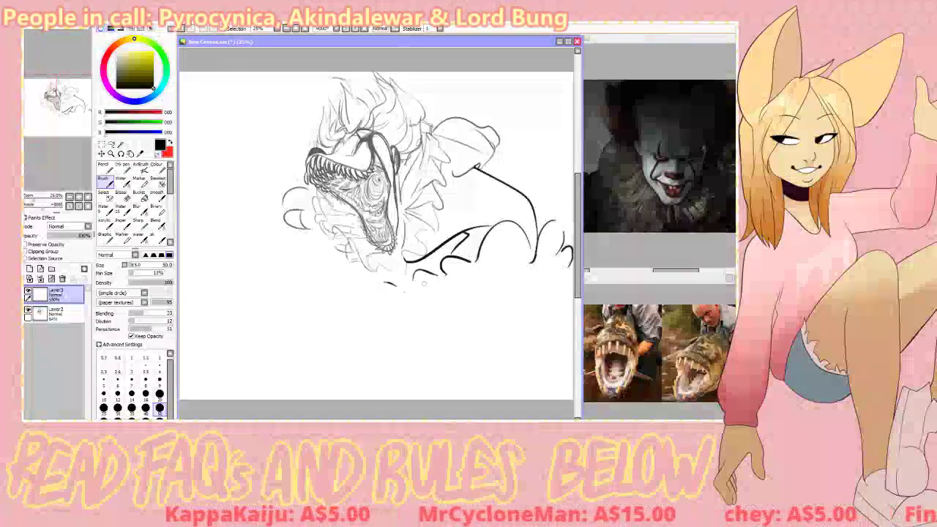
# - Add inner fold lines to the waist ruffle and a flared tip behind the back curve
pyautogui.moveTo(471, 276); pyautogui.dragTo(513, 233)
pyautogui.hotkey('ctrl', 'z')
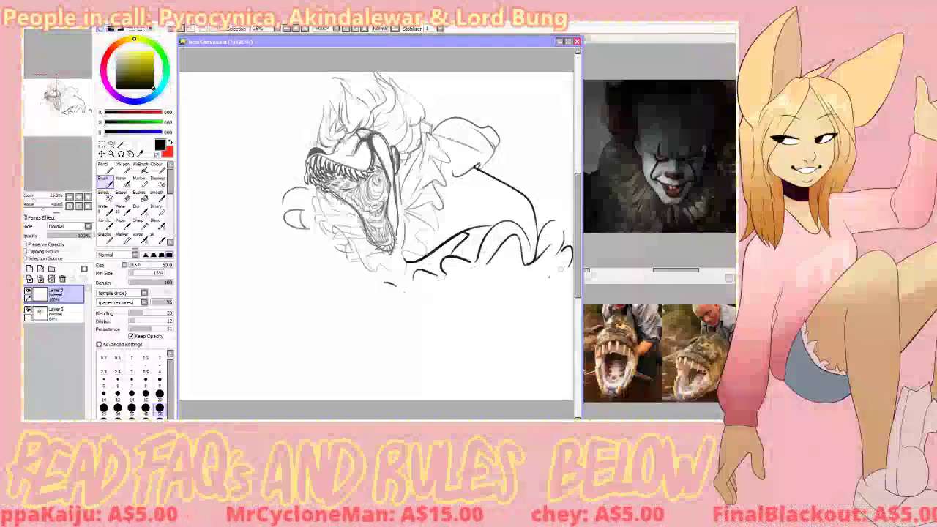
pyautogui.moveTo(562, 271); pyautogui.dragTo(571, 274)
pyautogui.moveTo(423, 272); pyautogui.dragTo(444, 254)
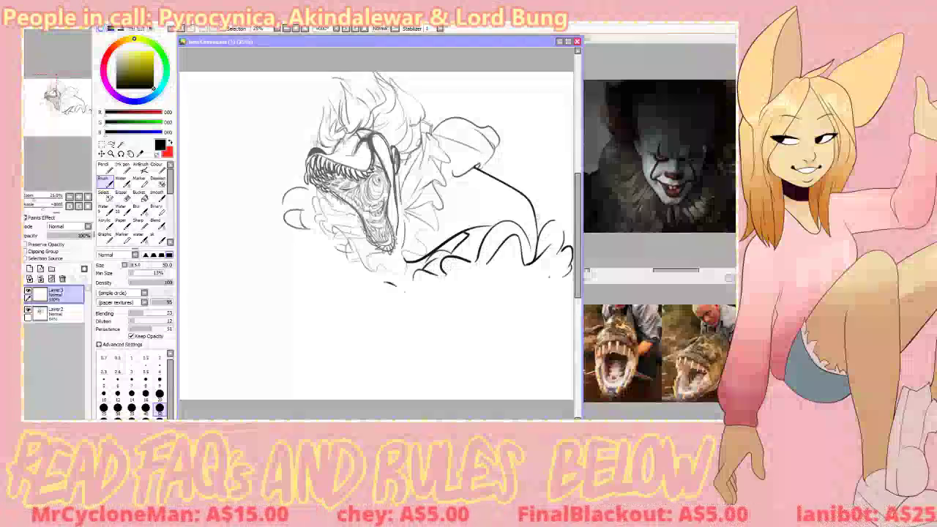
pyautogui.moveTo(538, 216); pyautogui.dragTo(548, 204)
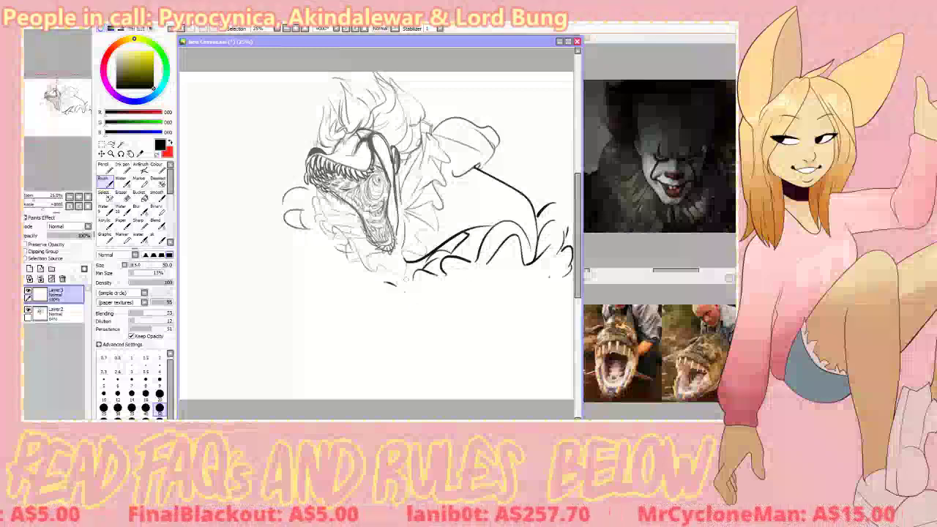
# - Draw the ruffle's end fold below the jaw and fill in its lower edge at the front and behind the hips
pyautogui.moveTo(404, 282)
pyautogui.mouseDown()
pyautogui.moveTo(385, 284)
pyautogui.moveTo(382, 295)
pyautogui.mouseUp()
pyautogui.moveTo(439, 279); pyautogui.dragTo(383, 330)
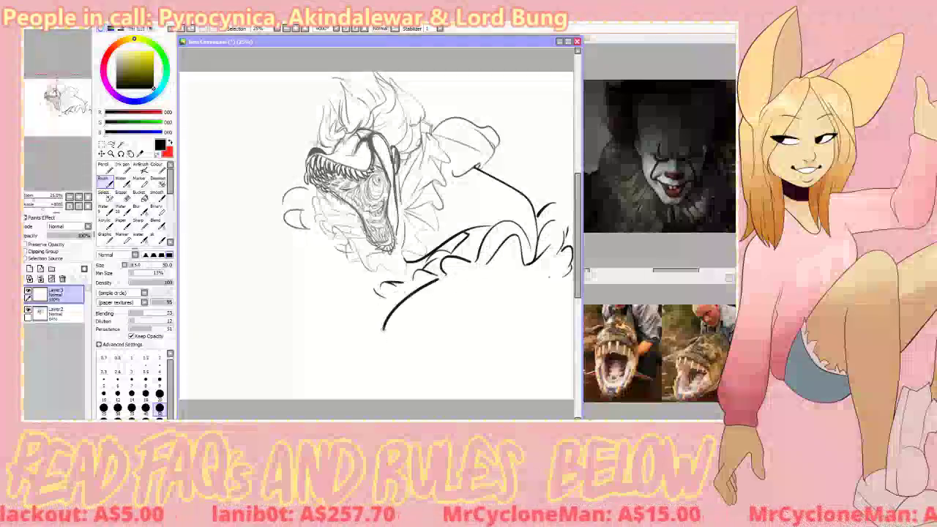
pyautogui.hotkey('ctrl', 'z')
pyautogui.moveTo(401, 292); pyautogui.dragTo(387, 300)
pyautogui.moveTo(431, 277); pyautogui.dragTo(417, 288)
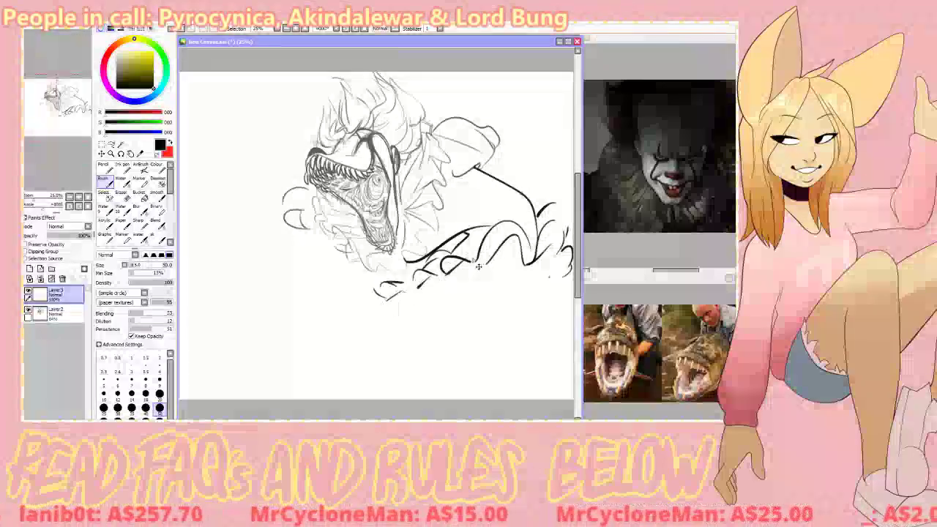
pyautogui.moveTo(476, 266); pyautogui.dragTo(458, 280)
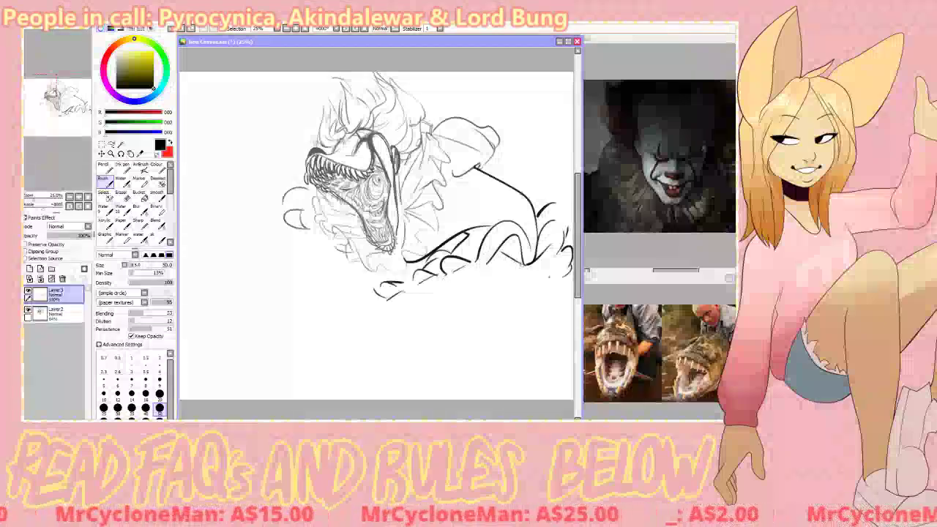
pyautogui.moveTo(547, 270); pyautogui.dragTo(561, 278)
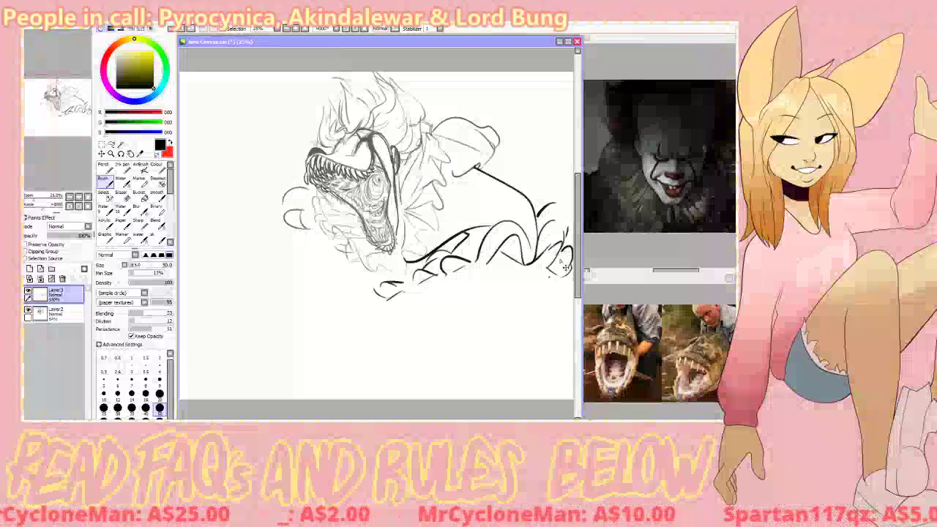
pyautogui.hotkey('ctrl', 'z')
pyautogui.moveTo(571, 260); pyautogui.dragTo(561, 279)
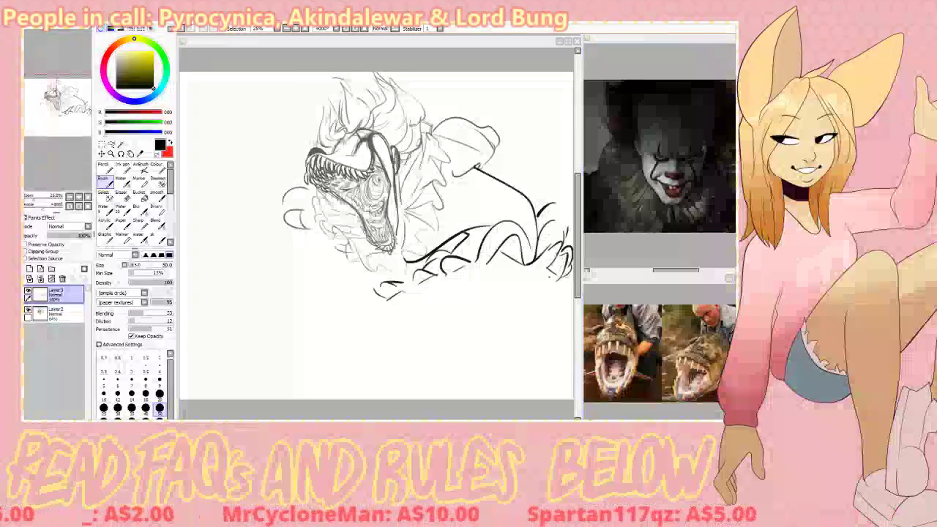
# - Try extra contour lines inside the torso with the Brush
pyautogui.hotkey('alt', 'Tab')
pyautogui.hotkey('alt', 'Tab')
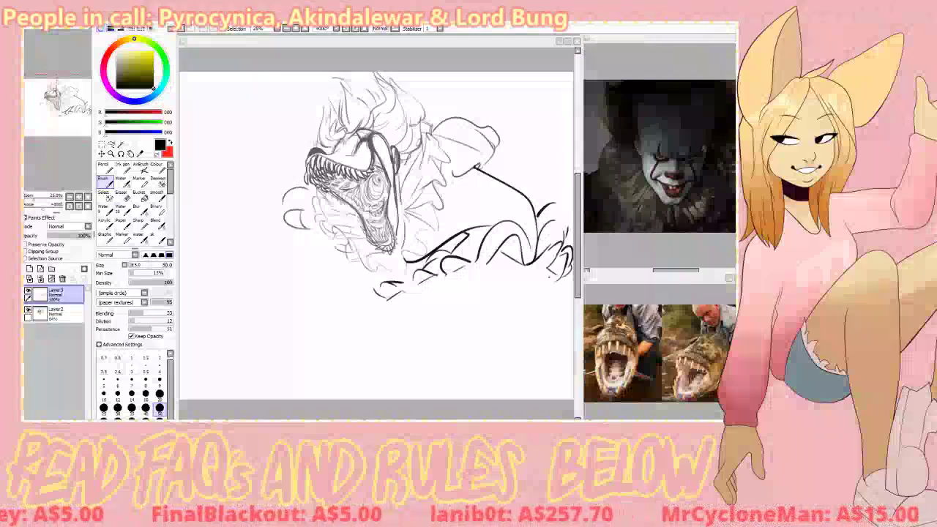
pyautogui.click(112, 187)
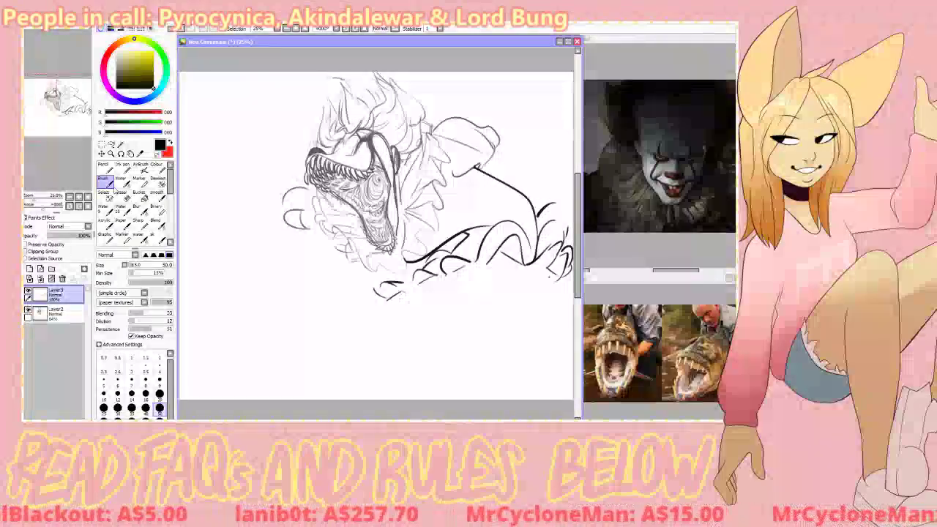
pyautogui.moveTo(453, 224); pyautogui.dragTo(514, 215)
pyautogui.hotkey('ctrl', 'z')
pyautogui.moveTo(478, 173); pyautogui.dragTo(527, 204)
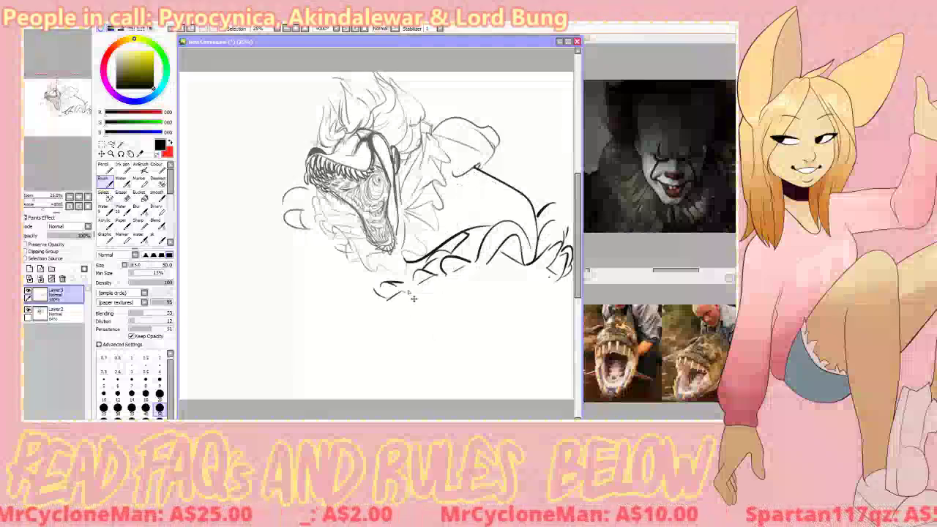
pyautogui.hotkey('ctrl', 'z')
# - Draw the near leg's outer curve from the waist ruffle to the canvas bottom, with a cuff at its end
pyautogui.moveTo(410, 292)
pyautogui.mouseDown()
pyautogui.moveTo(308, 371)
pyautogui.moveTo(319, 371)
pyautogui.moveTo(322, 400)
pyautogui.mouseUp()
pyautogui.hotkey('ctrl', 'z')
pyautogui.hotkey('ctrl', 'z')
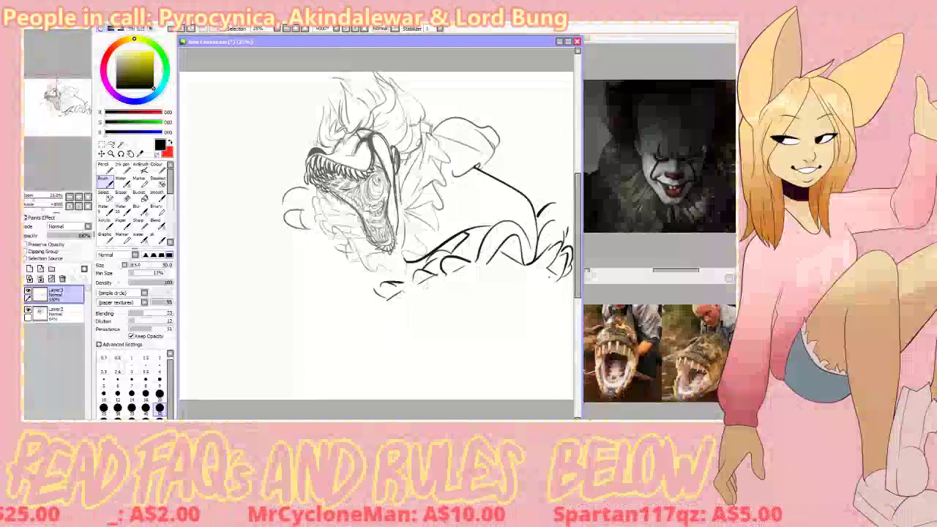
pyautogui.moveTo(395, 299)
pyautogui.mouseDown()
pyautogui.moveTo(331, 378)
pyautogui.moveTo(330, 401)
pyautogui.mouseUp()
pyautogui.hotkey('ctrl', 'z')
pyautogui.hotkey('ctrl', 'z')
pyautogui.moveTo(396, 384)
pyautogui.mouseDown()
pyautogui.moveTo(378, 401)
pyautogui.moveTo(335, 380)
pyautogui.moveTo(401, 398)
pyautogui.mouseUp()
pyautogui.hotkey('ctrl', 'z')
# - Try the far leg's line slanting down from the crotch to the bottom of the canvas
pyautogui.moveTo(436, 339)
pyautogui.mouseDown()
pyautogui.moveTo(382, 382)
pyautogui.moveTo(496, 295)
pyautogui.moveTo(518, 339)
pyautogui.moveTo(571, 381)
pyautogui.moveTo(565, 399)
pyautogui.moveTo(538, 403)
pyautogui.mouseUp()
pyautogui.hotkey('ctrl', 'z')
pyautogui.hotkey('ctrl', 'z')
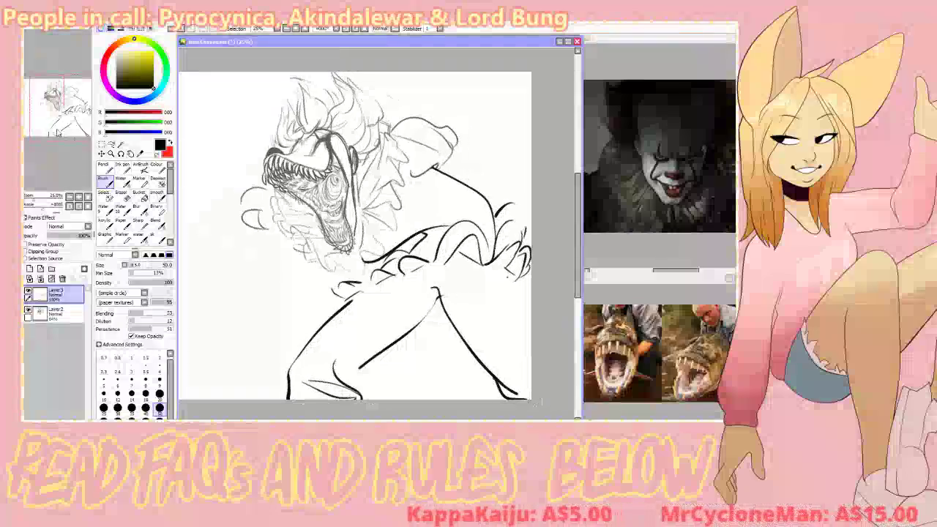
pyautogui.hotkey('ctrl', 'z')
pyautogui.hotkey('ctrl', 'z')
# - Redraw the near leg's inner edge as a curve rising from the cuff toward the waist ruffle
pyautogui.moveTo(349, 375); pyautogui.dragTo(430, 290)
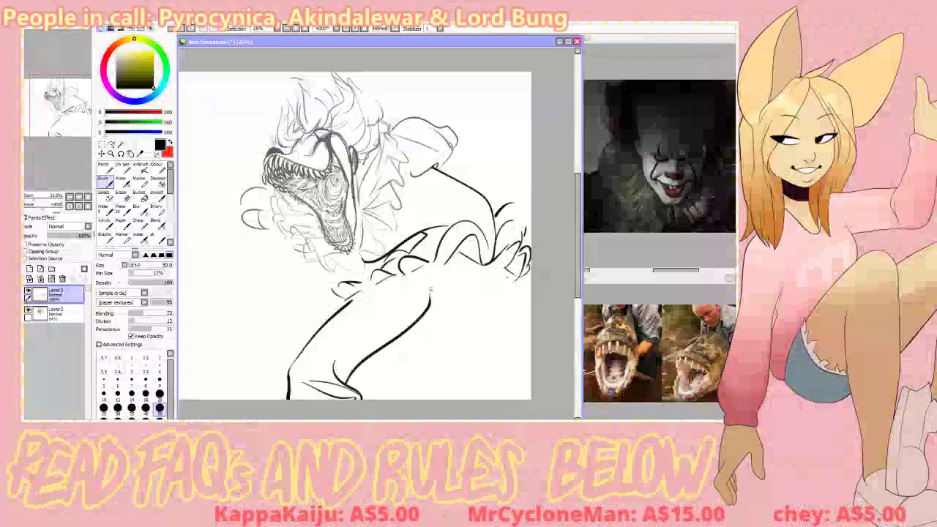
pyautogui.hotkey('ctrl', 'z')
pyautogui.moveTo(351, 377); pyautogui.dragTo(423, 310)
pyautogui.hotkey('ctrl', 'z')
pyautogui.moveTo(347, 382); pyautogui.dragTo(441, 311)
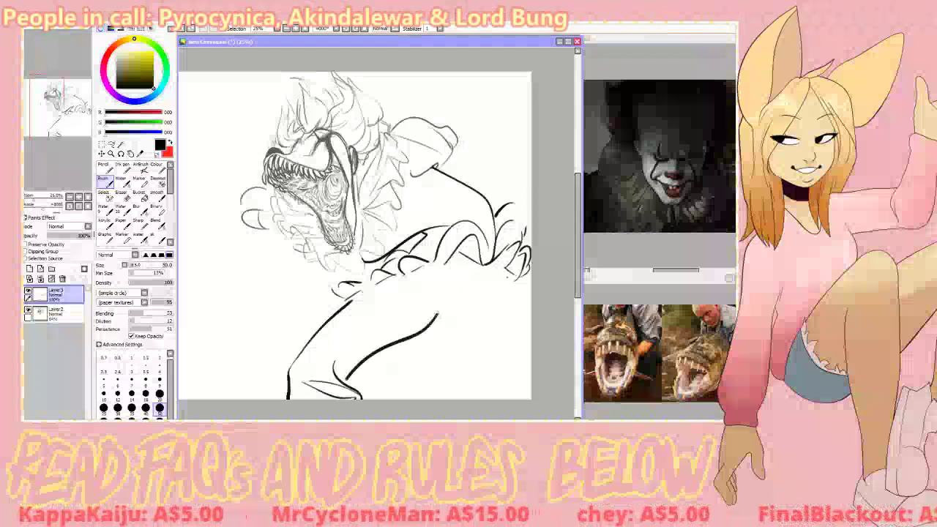
# - Redraw the near leg's inner edge as a slimmer curve rising from the cuff, and try a slanting line for the far leg
pyautogui.hotkey('ctrl', 'z')
pyautogui.moveTo(349, 382); pyautogui.dragTo(472, 278)
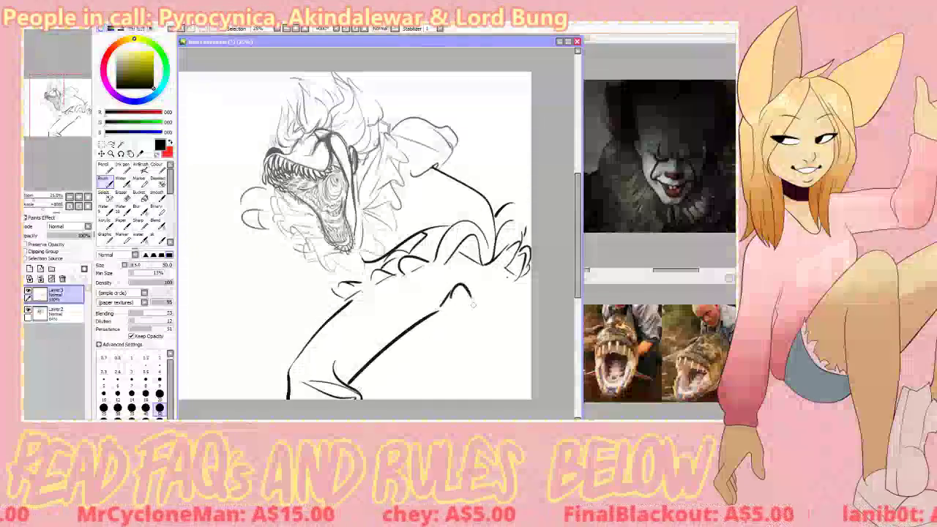
pyautogui.hotkey('ctrl', 'z')
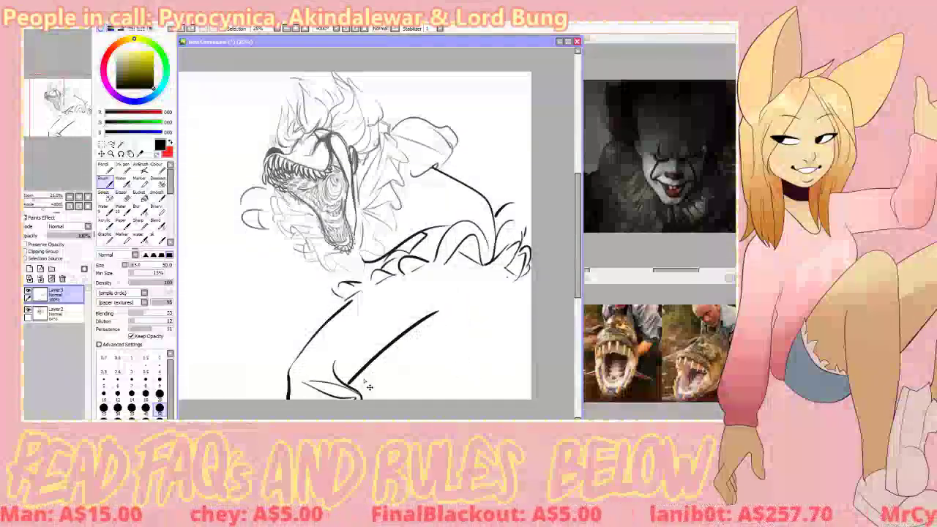
pyautogui.hotkey('ctrl', 'z')
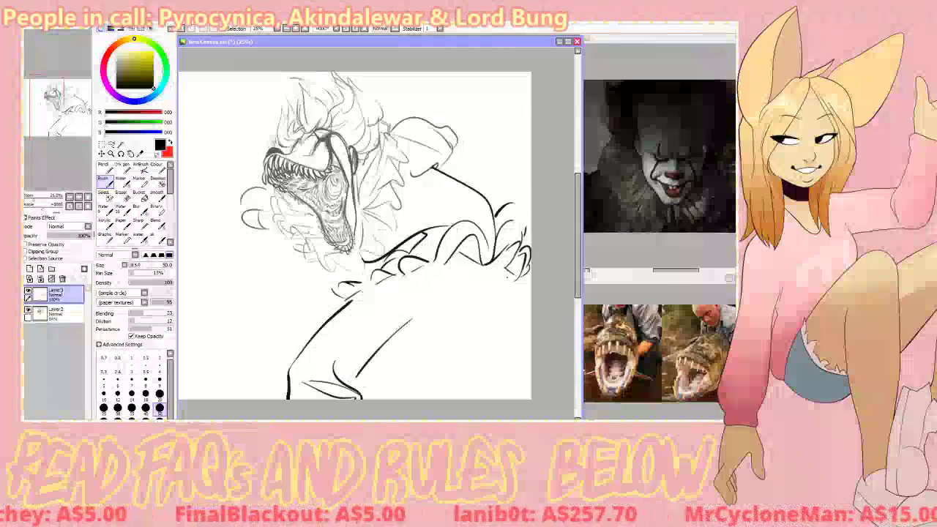
pyautogui.hotkey('ctrl', 'z')
pyautogui.moveTo(350, 380)
pyautogui.mouseDown()
pyautogui.moveTo(441, 277)
pyautogui.moveTo(418, 320)
pyautogui.moveTo(444, 287)
pyautogui.moveTo(420, 320)
pyautogui.moveTo(442, 295)
pyautogui.mouseUp()
pyautogui.hotkey('ctrl', 'z')
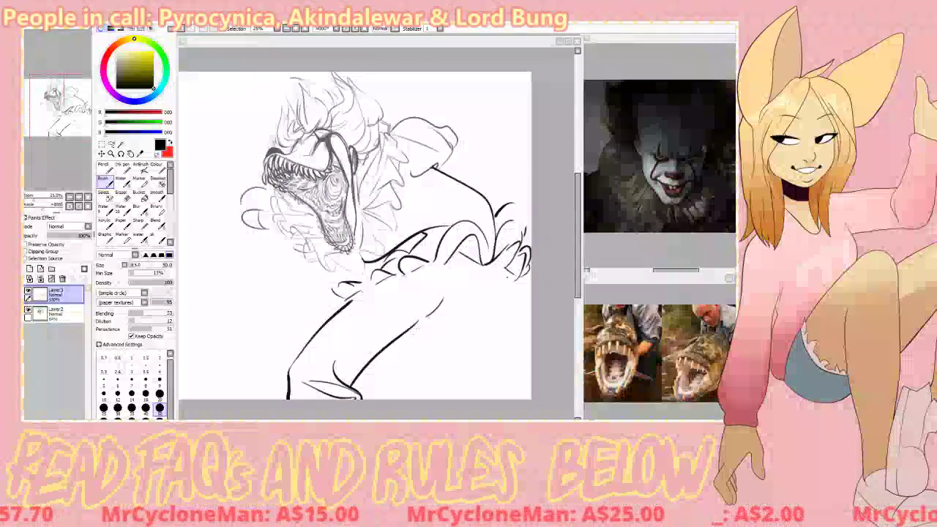
pyautogui.moveTo(444, 288); pyautogui.dragTo(457, 338)
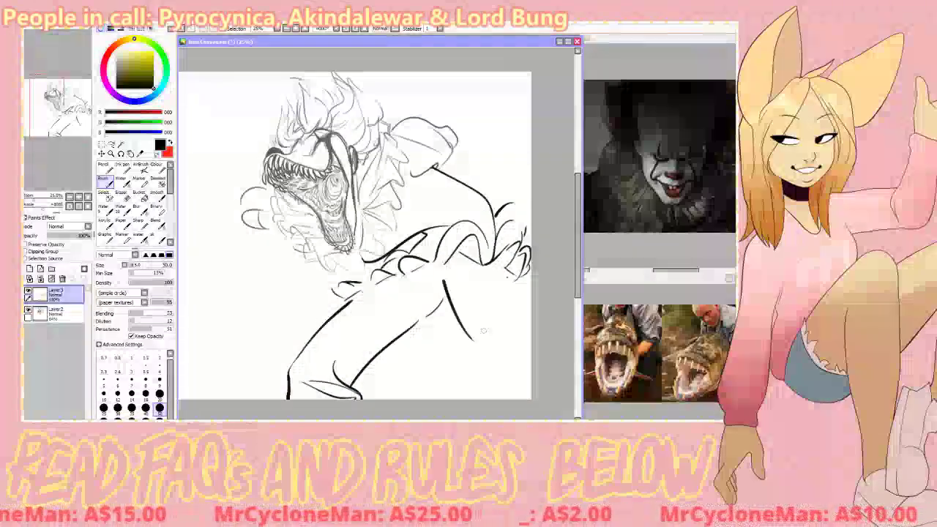
pyautogui.hotkey('ctrl', 'z')
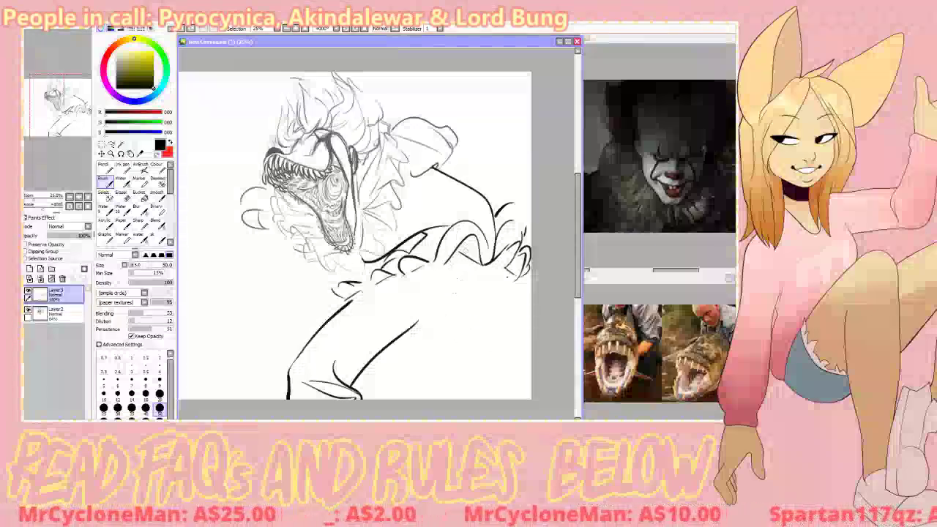
# - Erase the middle of the waist ruffle and redraw it with looping folds beneath a curved waistline
pyautogui.press('e')
pyautogui.moveTo(435, 228); pyautogui.dragTo(490, 247)
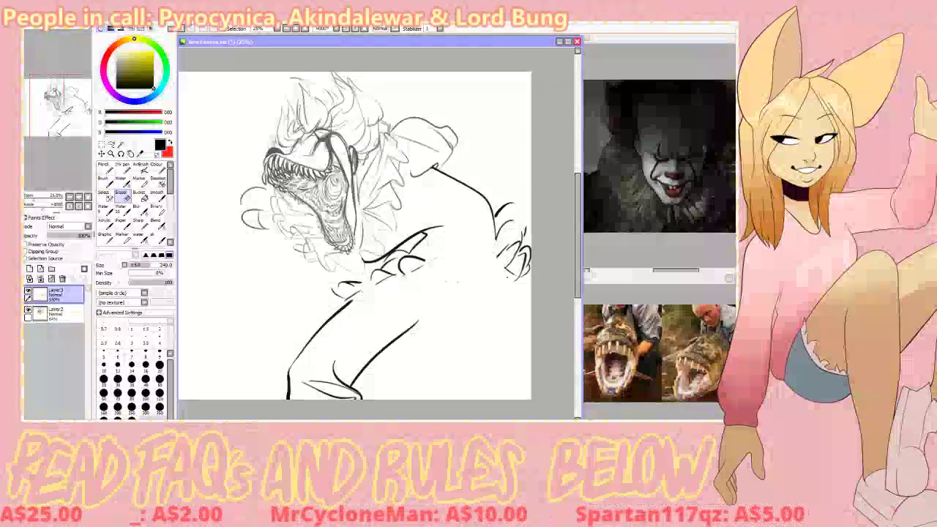
pyautogui.press('b')
pyautogui.moveTo(426, 256); pyautogui.dragTo(472, 272)
pyautogui.moveTo(472, 238)
pyautogui.mouseDown()
pyautogui.moveTo(505, 251)
pyautogui.moveTo(485, 246)
pyautogui.mouseUp()
pyautogui.hotkey('ctrl', 'z')
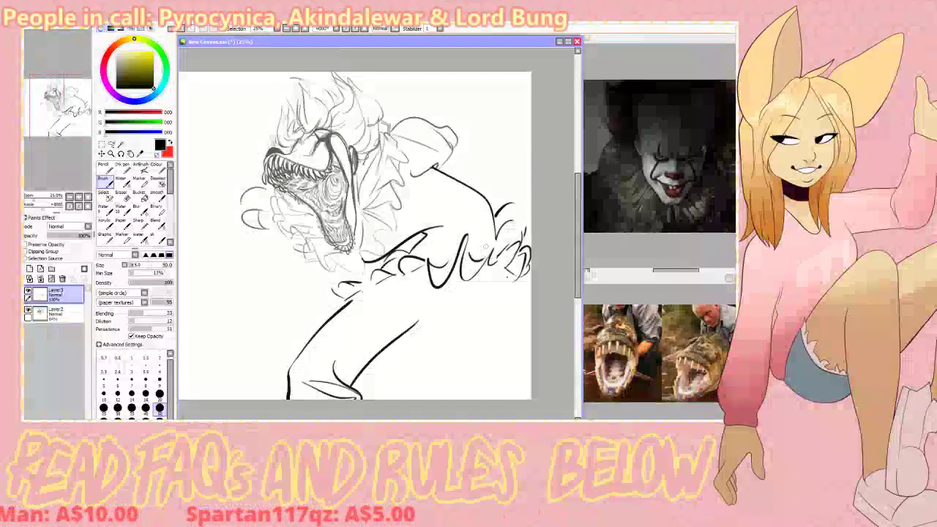
pyautogui.moveTo(425, 232)
pyautogui.mouseDown()
pyautogui.moveTo(447, 237)
pyautogui.moveTo(476, 224)
pyautogui.mouseUp()
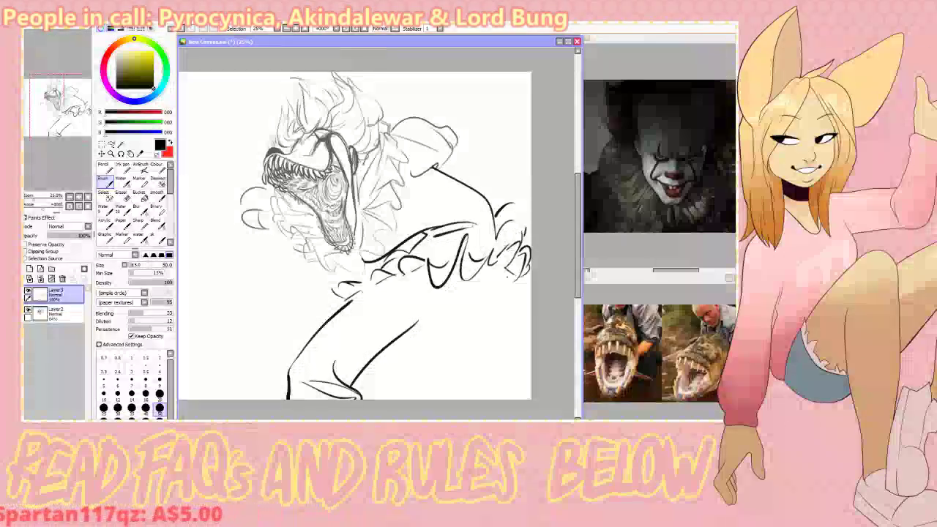
pyautogui.hotkey('ctrl', 'z')
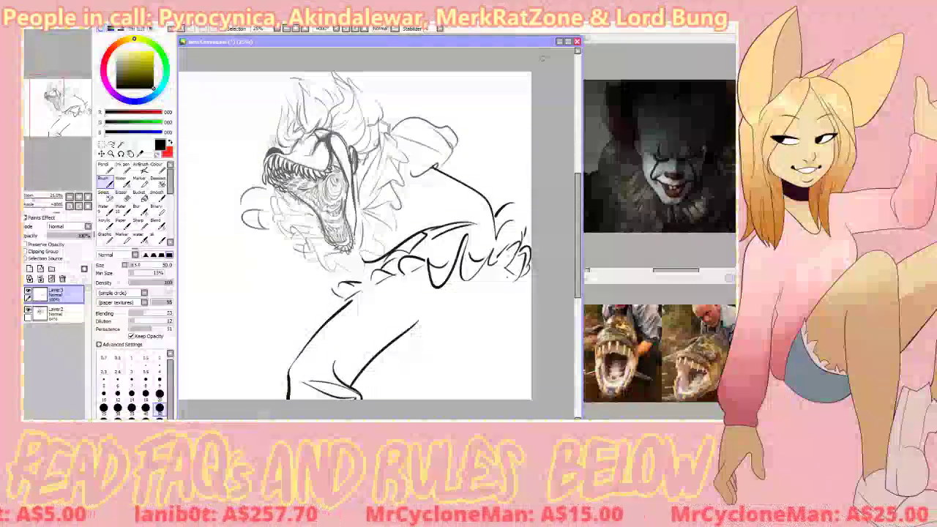
# - Extend the near leg's inner edge to the crotch and draw both edges of the far leg out to the canvas border
pyautogui.moveTo(417, 322); pyautogui.dragTo(449, 303)
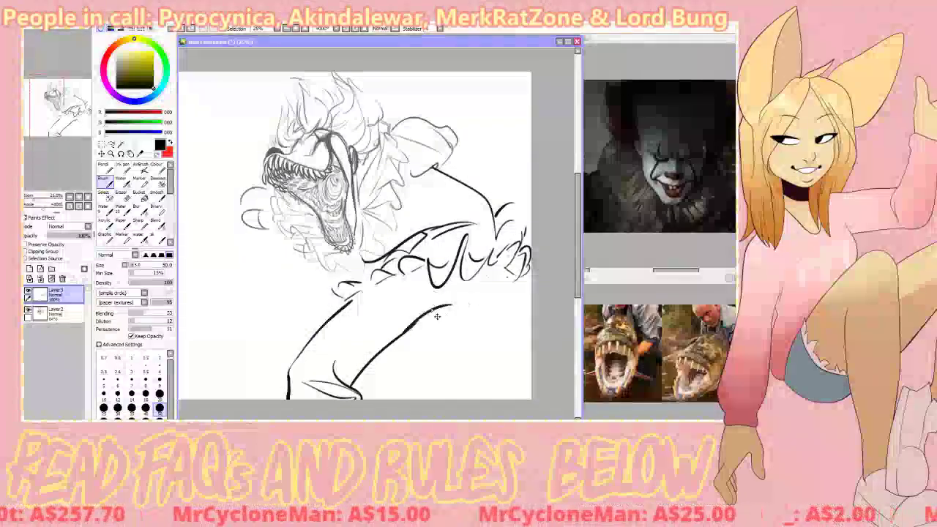
pyautogui.moveTo(450, 302); pyautogui.dragTo(530, 370)
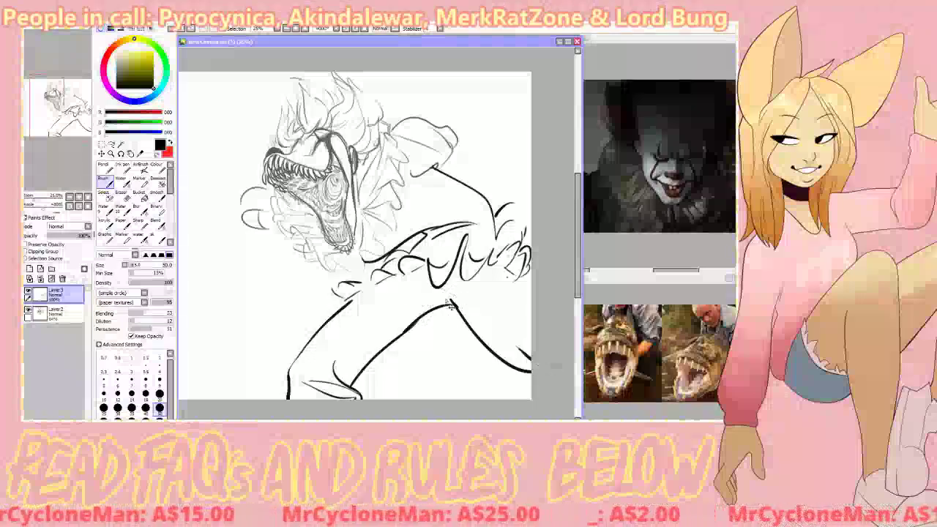
pyautogui.moveTo(505, 268); pyautogui.dragTo(532, 306)
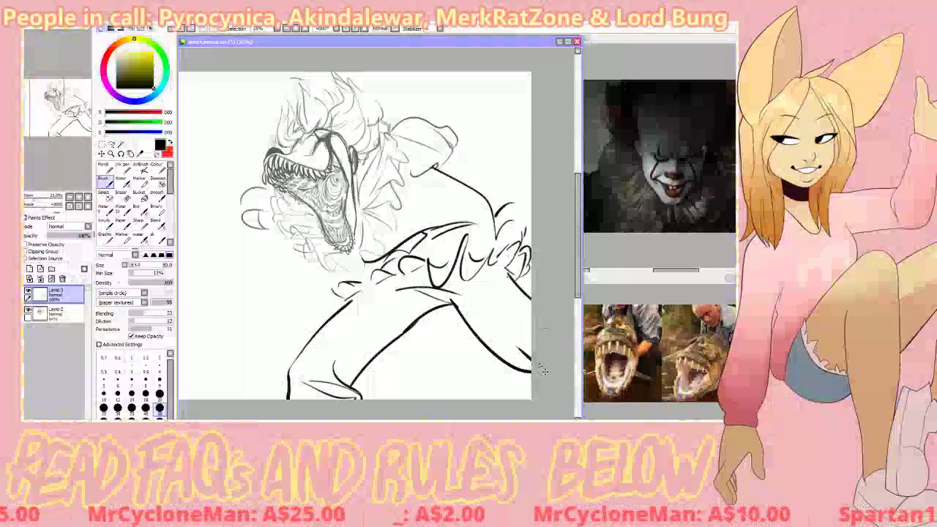
# - Add fabric folds at the near leg's cuff and below the crotch, and fill out the ruffle at the back hip
pyautogui.moveTo(290, 377); pyautogui.dragTo(307, 359)
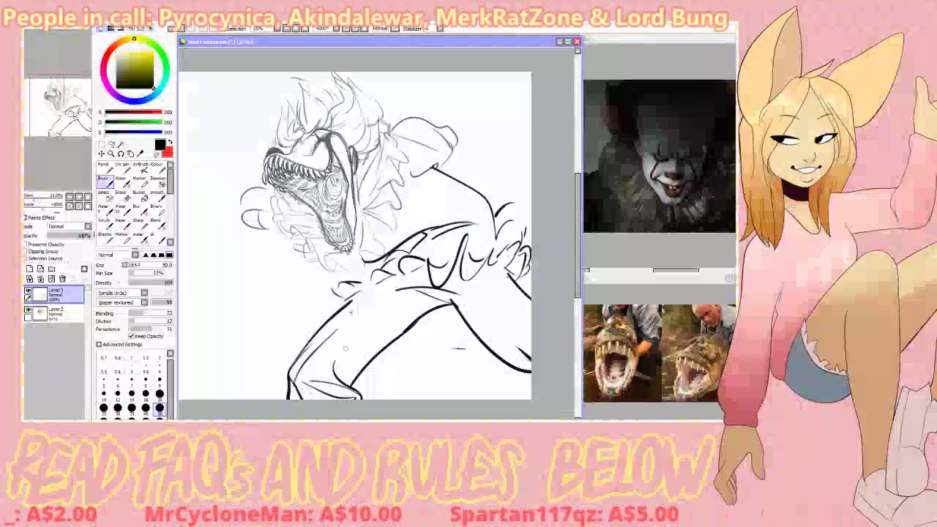
pyautogui.moveTo(335, 360); pyautogui.dragTo(346, 378)
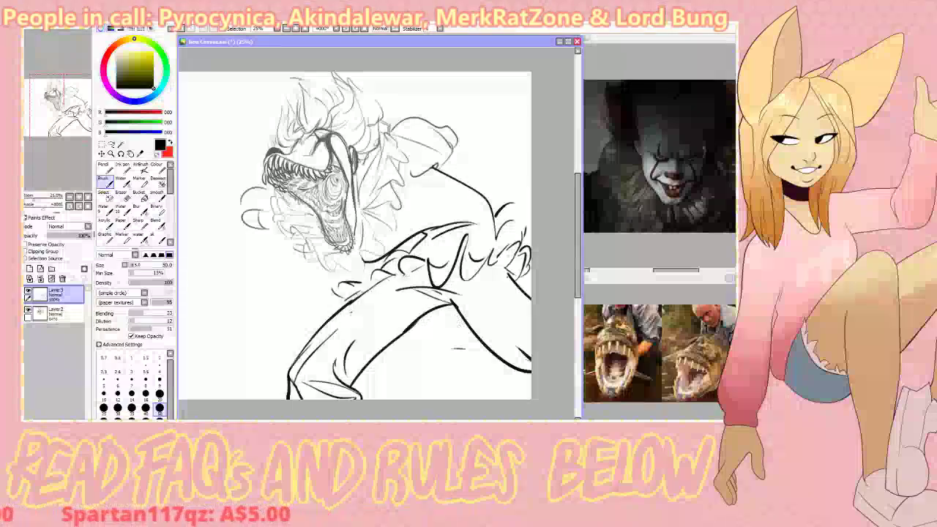
pyautogui.moveTo(415, 323); pyautogui.dragTo(460, 320)
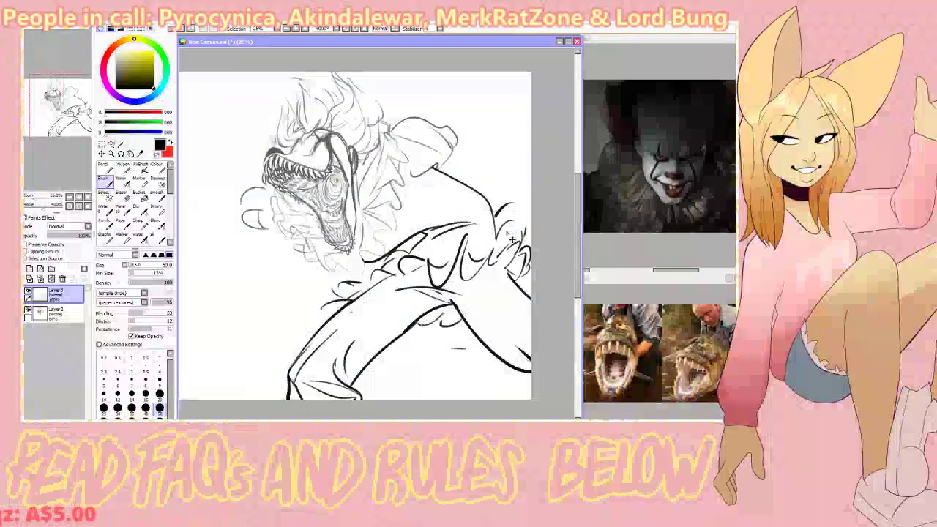
pyautogui.moveTo(492, 219); pyautogui.dragTo(524, 210)
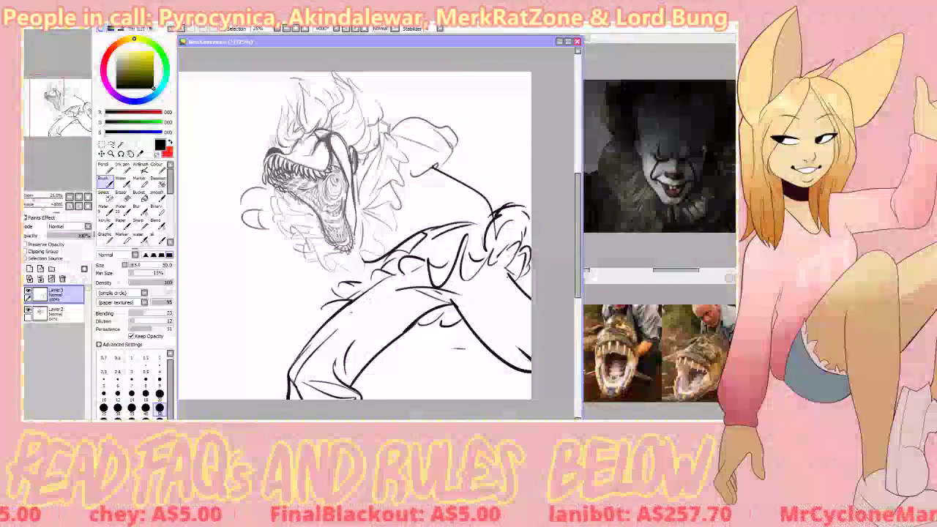
# - Draw three round pom-pom buttons in a row along the waistline below the torso
pyautogui.moveTo(393, 216); pyautogui.dragTo(411, 218)
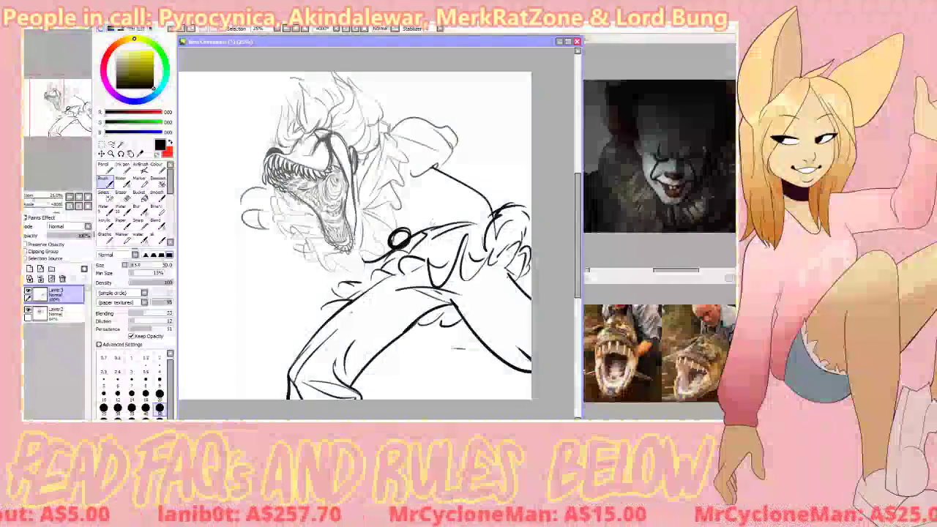
pyautogui.hotkey('ctrl', 'z')
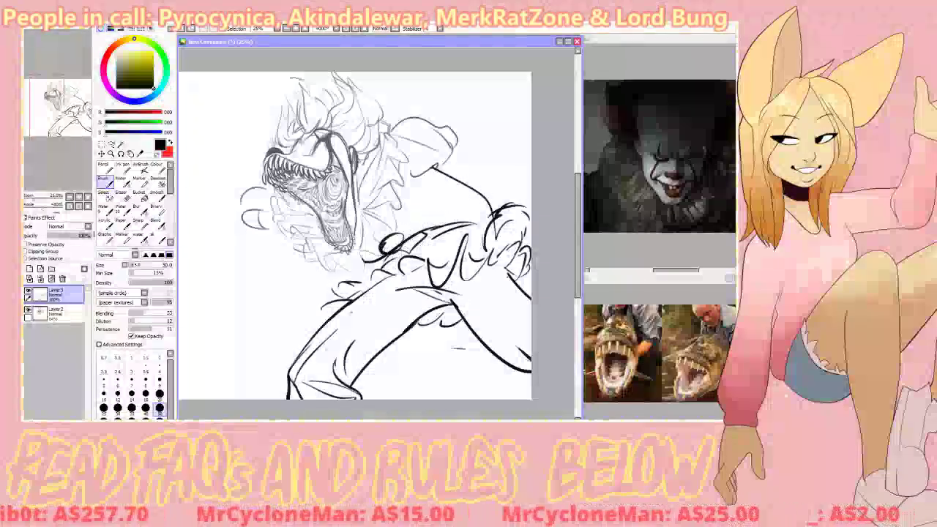
pyautogui.moveTo(379, 251); pyautogui.dragTo(430, 226)
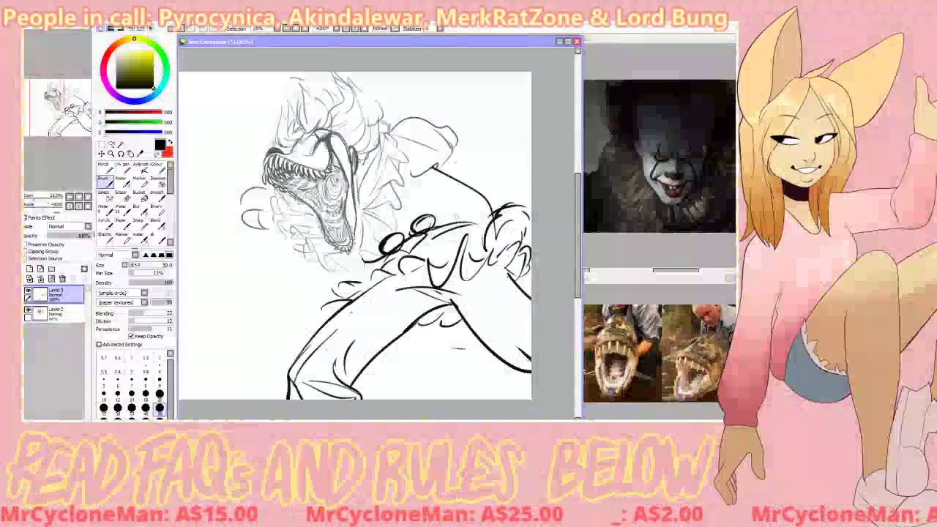
pyautogui.moveTo(440, 225); pyautogui.dragTo(445, 242)
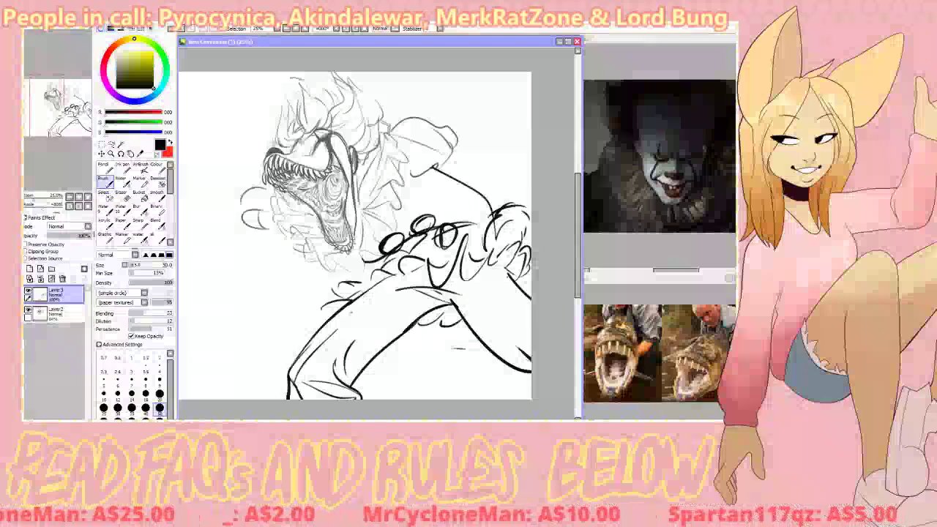
# - Erase the ruffle folds beneath the pom-poms and replace them with a long rounded flap hanging over the crotch and an adjoining fold
pyautogui.press('e')
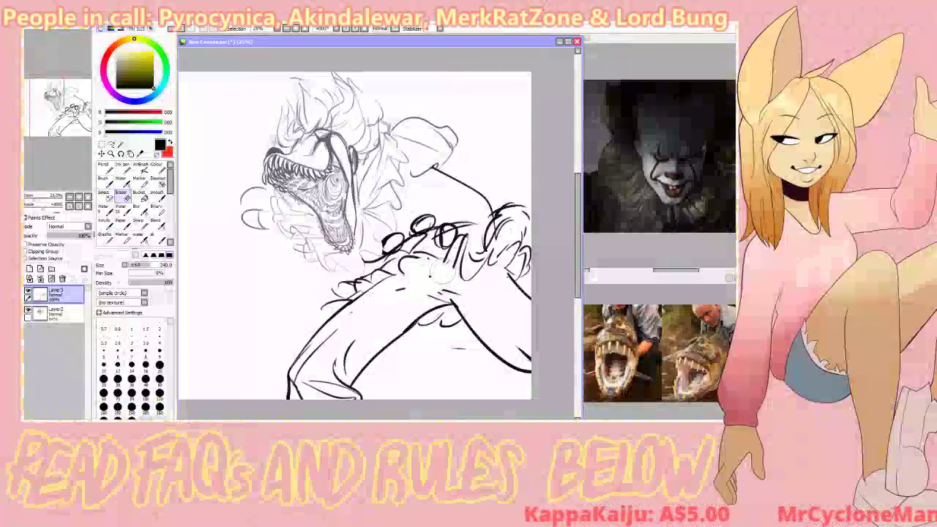
pyautogui.moveTo(442, 271)
pyautogui.mouseDown()
pyautogui.moveTo(459, 246)
pyautogui.moveTo(450, 223)
pyautogui.mouseUp()
pyautogui.press('b')
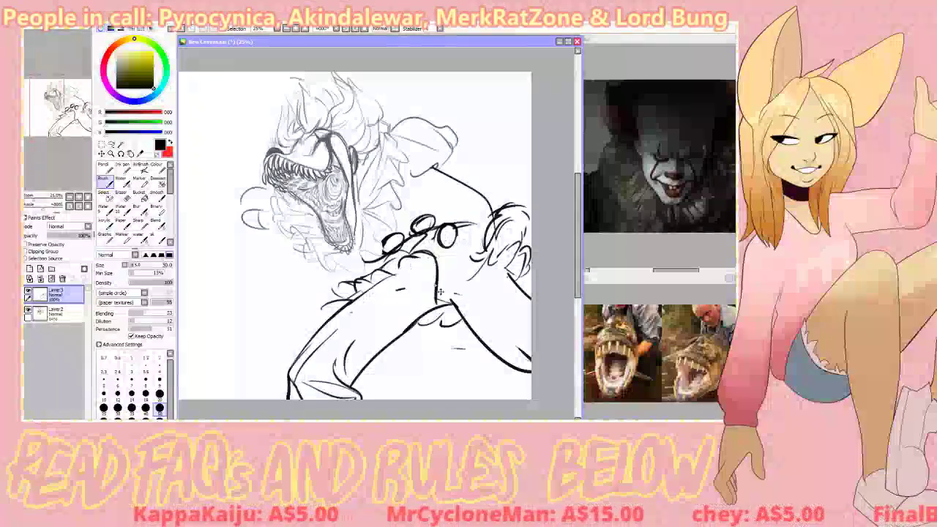
pyautogui.moveTo(401, 262); pyautogui.dragTo(437, 303)
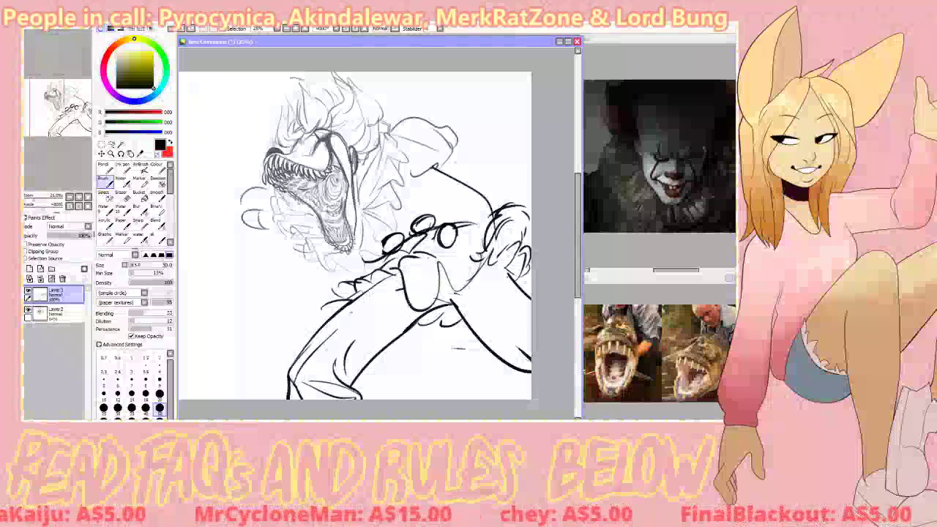
pyautogui.moveTo(402, 258)
pyautogui.mouseDown()
pyautogui.moveTo(436, 259)
pyautogui.moveTo(442, 271)
pyautogui.moveTo(483, 257)
pyautogui.mouseUp()
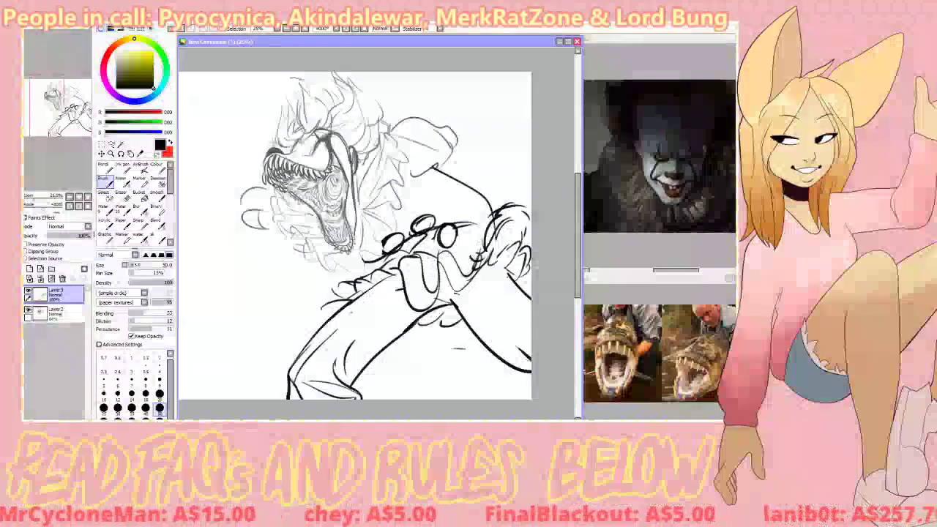
# - Outline both outer ends of the waist ruffle and extend the far leg's inner edge up to the hanging flap
pyautogui.moveTo(343, 285); pyautogui.dragTo(349, 303)
pyautogui.moveTo(489, 248)
pyautogui.mouseDown()
pyautogui.moveTo(529, 252)
pyautogui.moveTo(527, 276)
pyautogui.mouseUp()
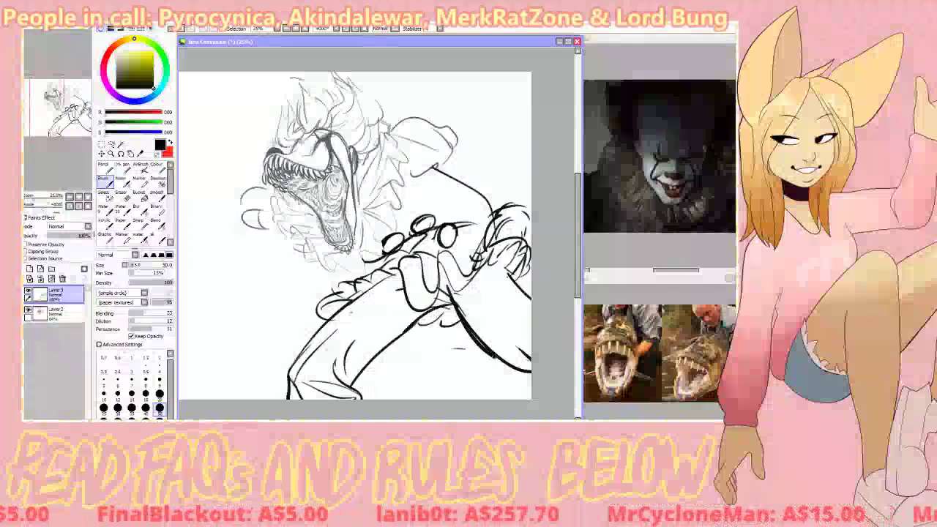
pyautogui.moveTo(439, 268); pyautogui.dragTo(528, 370)
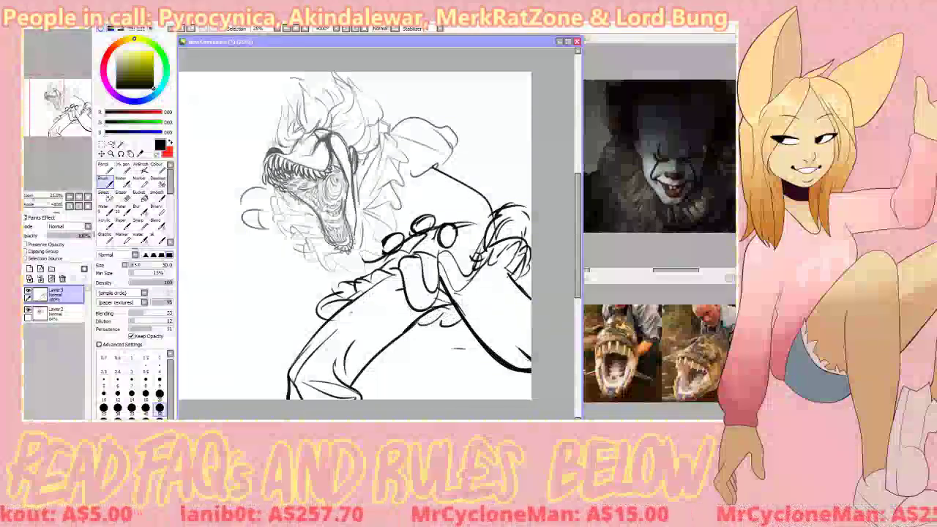
# - Try a short contour stroke along the upper back below the puffed sleeve with the Brush
pyautogui.press('e')
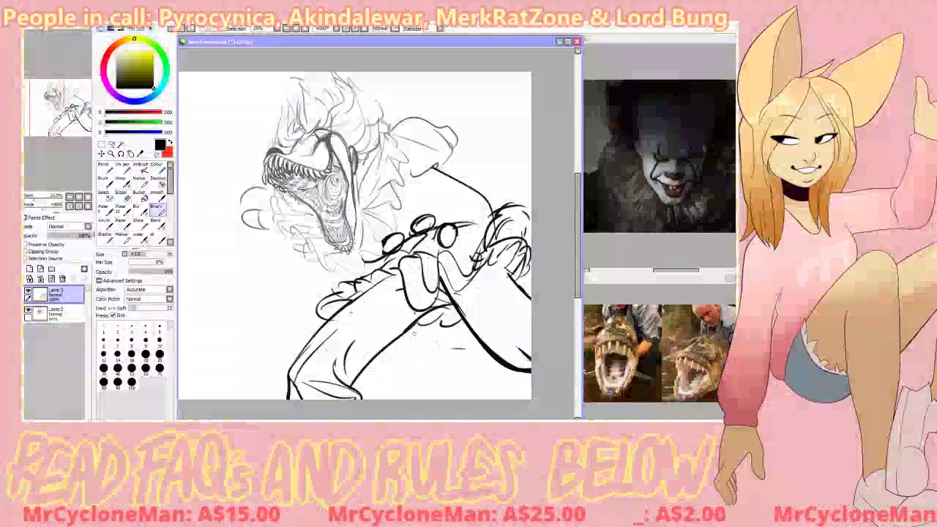
pyautogui.press('b')
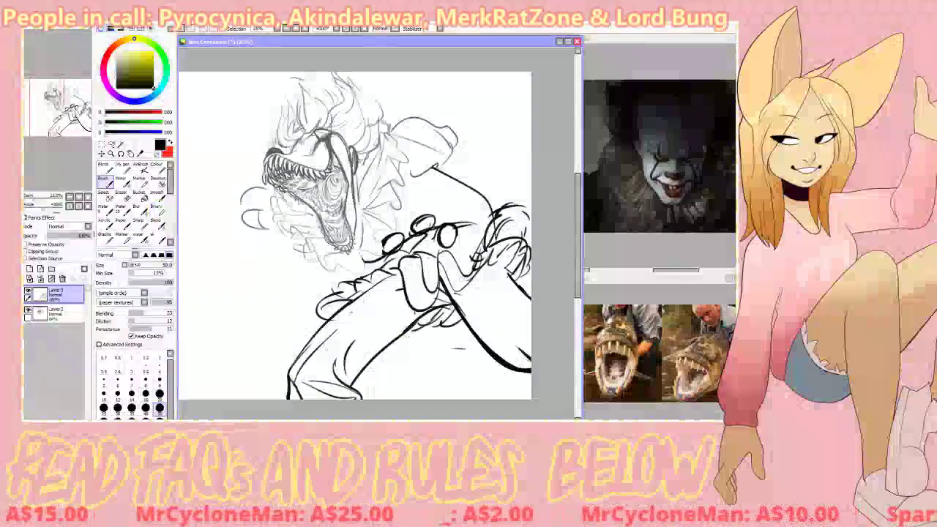
pyautogui.moveTo(445, 178)
pyautogui.mouseDown()
pyautogui.moveTo(415, 172)
pyautogui.moveTo(482, 185)
pyautogui.mouseUp()
pyautogui.hotkey('ctrl', 'z')
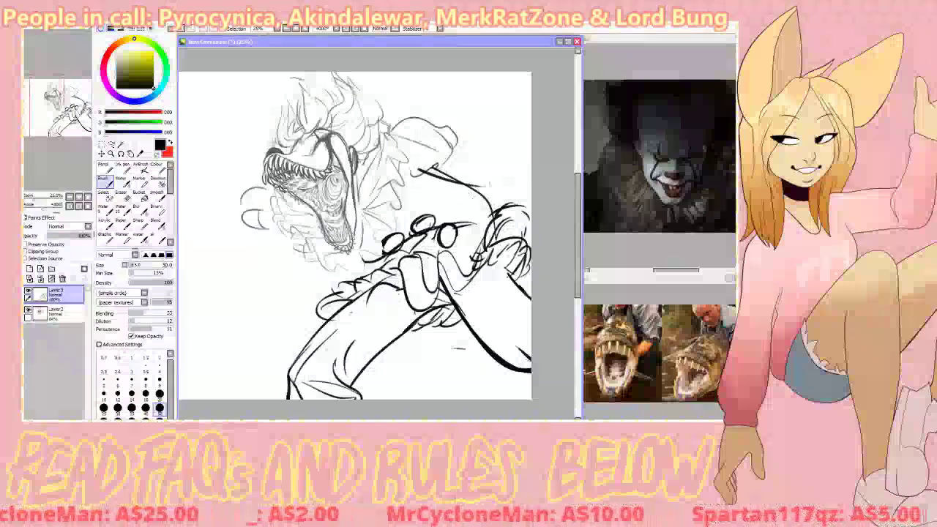
pyautogui.hotkey('ctrl', 'z')
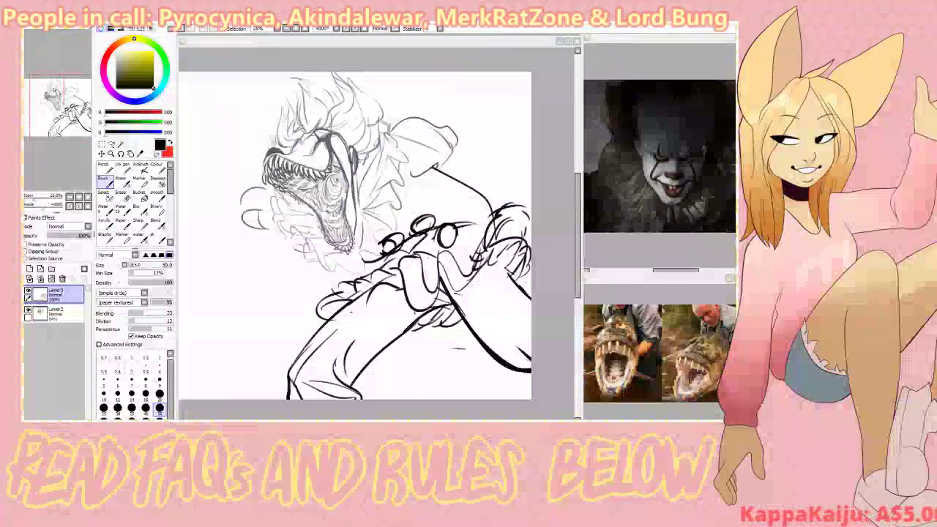
# - Erase the loose rounded strokes beside the lower jaw on Layer2, and return to the Brush on Layer3
pyautogui.click(550, 36)
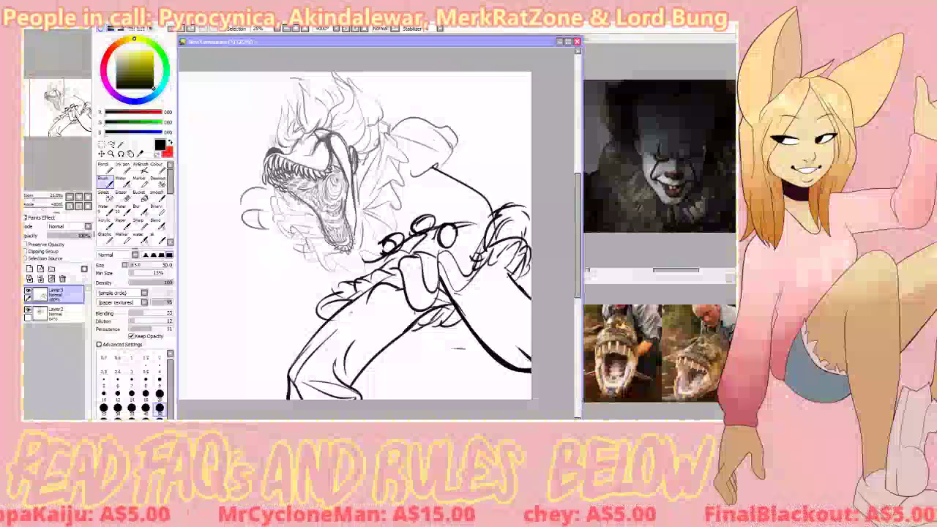
pyautogui.moveTo(292, 204); pyautogui.dragTo(295, 229)
pyautogui.hotkey('ctrl', 'z')
pyautogui.click(64, 314)
pyautogui.press('e')
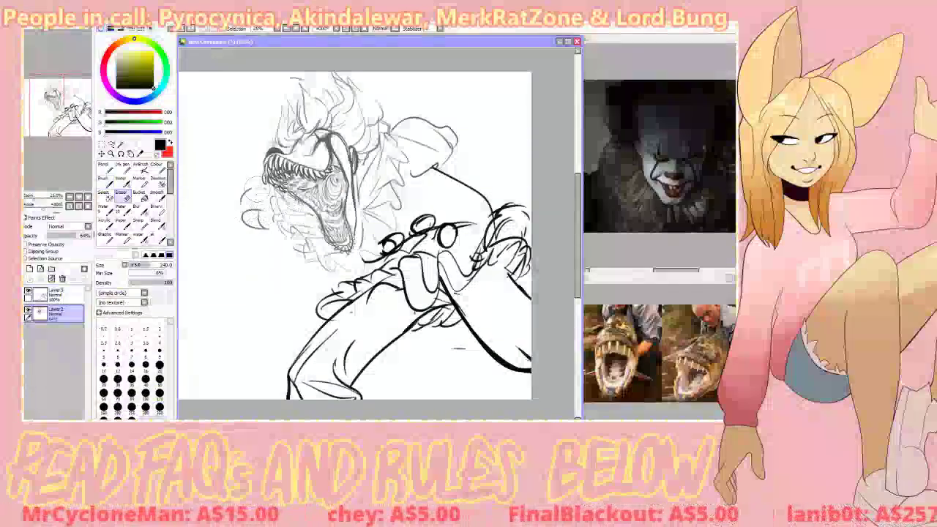
pyautogui.moveTo(254, 191); pyautogui.dragTo(254, 218)
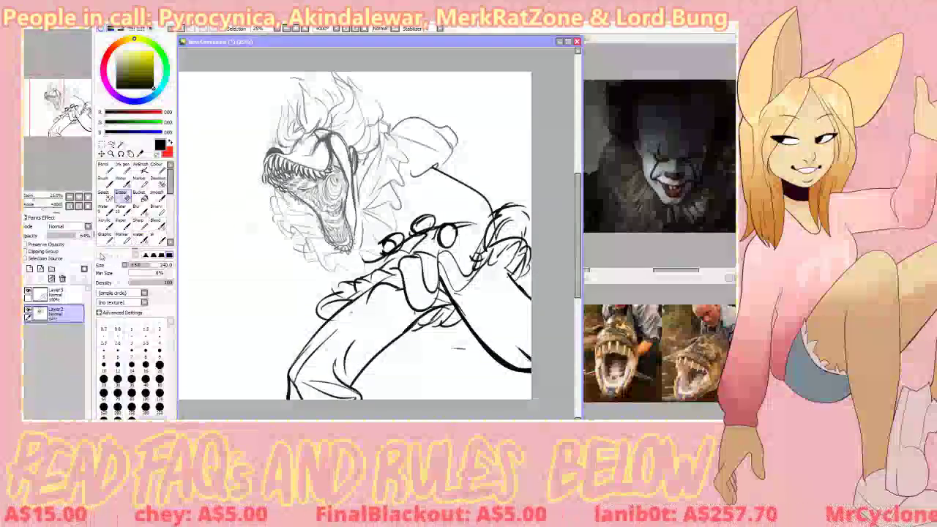
pyautogui.click(64, 294)
pyautogui.press('b')
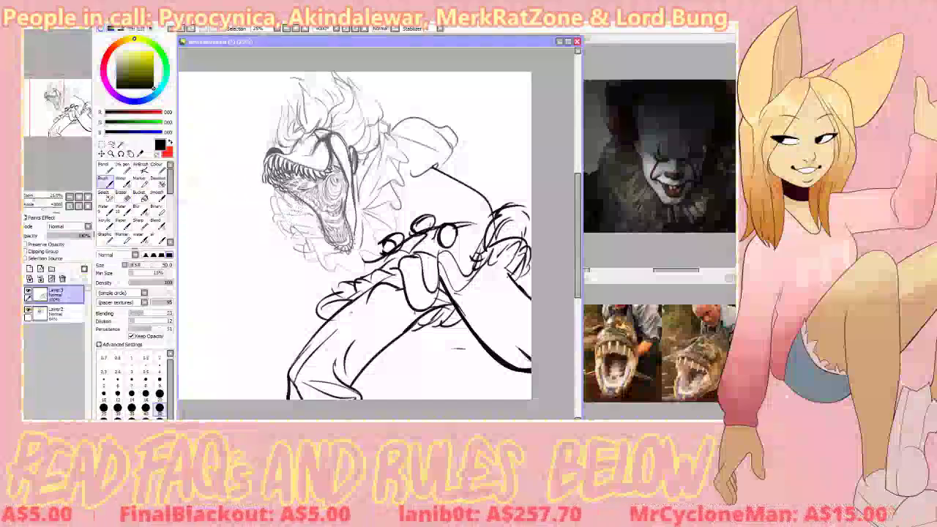
# - Try outlining a foreground forearm reaching down from beneath the lower jaw with a broad, curved end on Layer3
pyautogui.moveTo(290, 196)
pyautogui.mouseDown()
pyautogui.moveTo(284, 228)
pyautogui.moveTo(303, 252)
pyautogui.moveTo(252, 297)
pyautogui.mouseUp()
pyautogui.moveTo(320, 267); pyautogui.dragTo(293, 313)
pyautogui.hotkey('ctrl', 'z')
pyautogui.moveTo(323, 265); pyautogui.dragTo(281, 313)
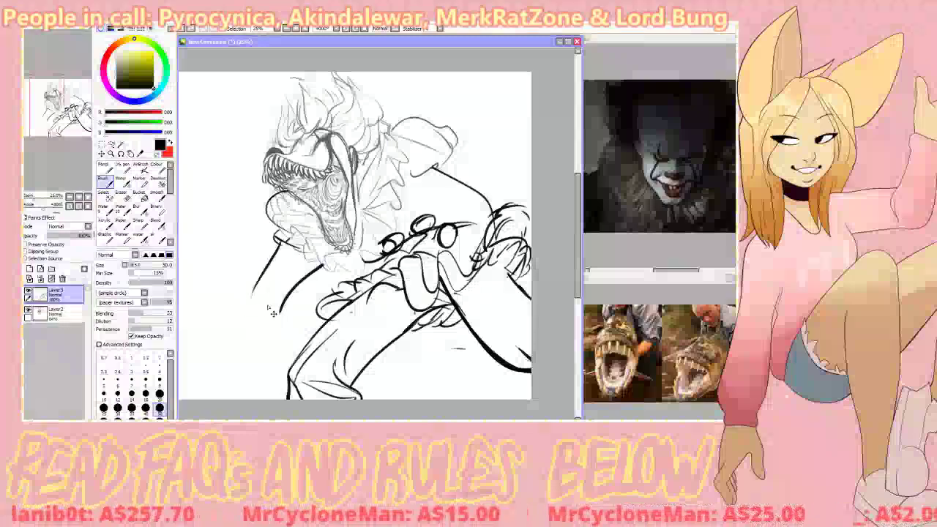
pyautogui.moveTo(225, 230); pyautogui.dragTo(280, 313)
pyautogui.hotkey('ctrl', 'z')
pyautogui.moveTo(230, 251); pyautogui.dragTo(283, 314)
pyautogui.hotkey('ctrl', 'z')
pyautogui.moveTo(258, 277); pyautogui.dragTo(274, 314)
pyautogui.hotkey('ctrl', 'z')
pyautogui.moveTo(251, 247); pyautogui.dragTo(265, 292)
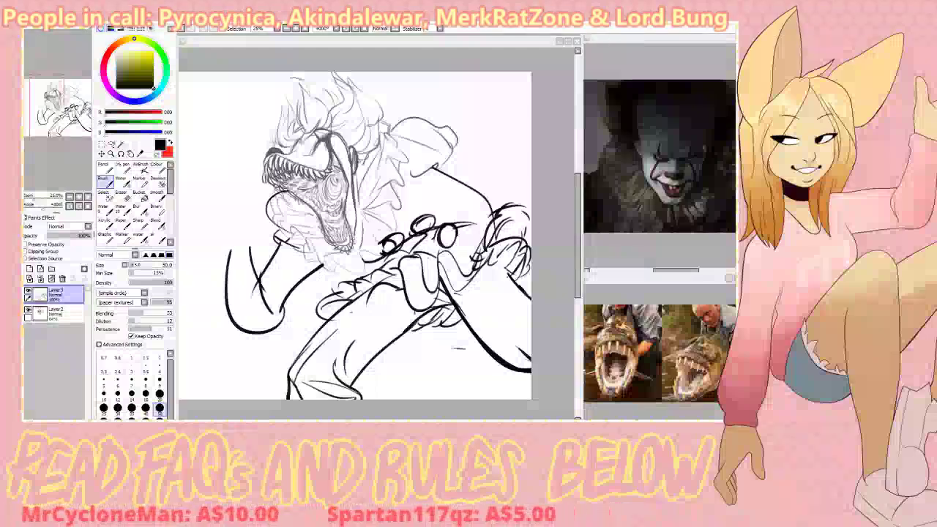
pyautogui.hotkey('alt', 'Tab')
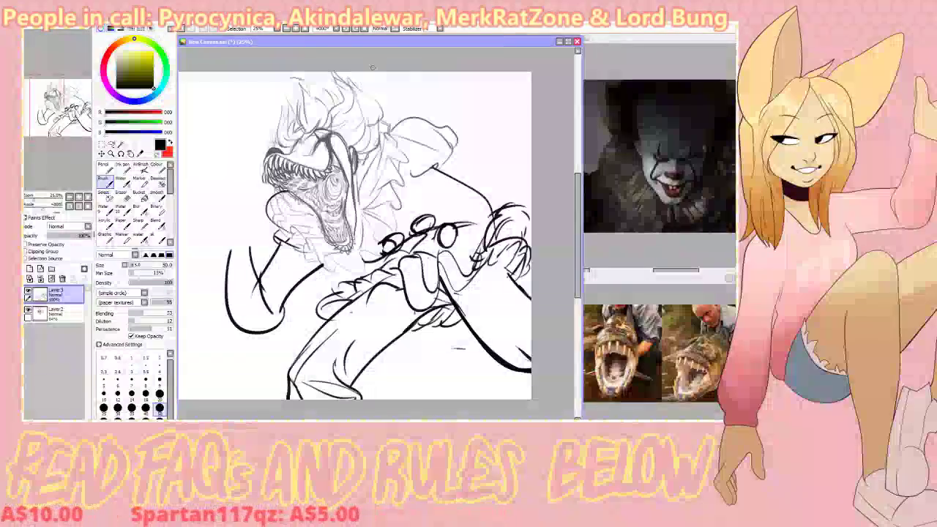
pyautogui.hotkey('ctrl', 'z')
pyautogui.hotkey('ctrl', 'z')
pyautogui.hotkey('ctrl', 'z')
pyautogui.hotkey('ctrl', 'z')
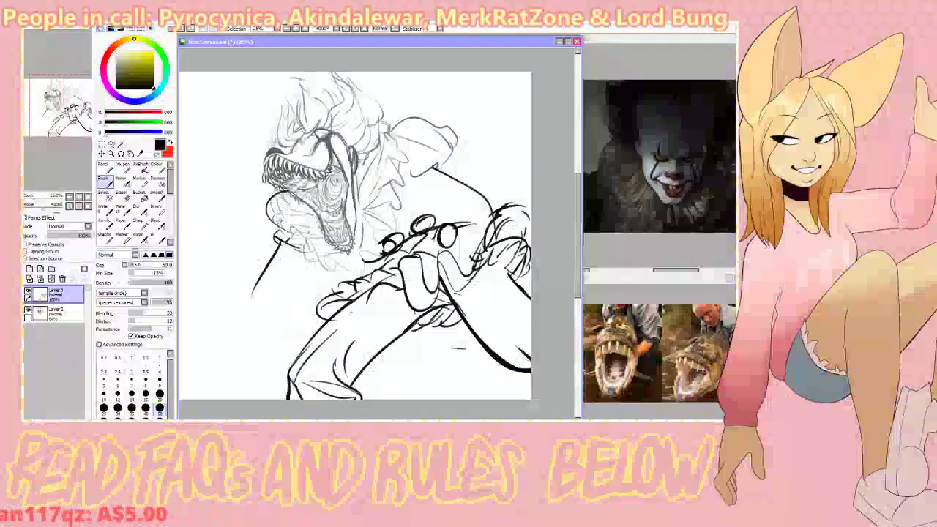
# - Try a shorter, more curved forearm with a small rounded end below the lower jaw
pyautogui.moveTo(279, 234); pyautogui.dragTo(248, 286)
pyautogui.hotkey('ctrl', 'z')
pyautogui.moveTo(304, 249); pyautogui.dragTo(262, 301)
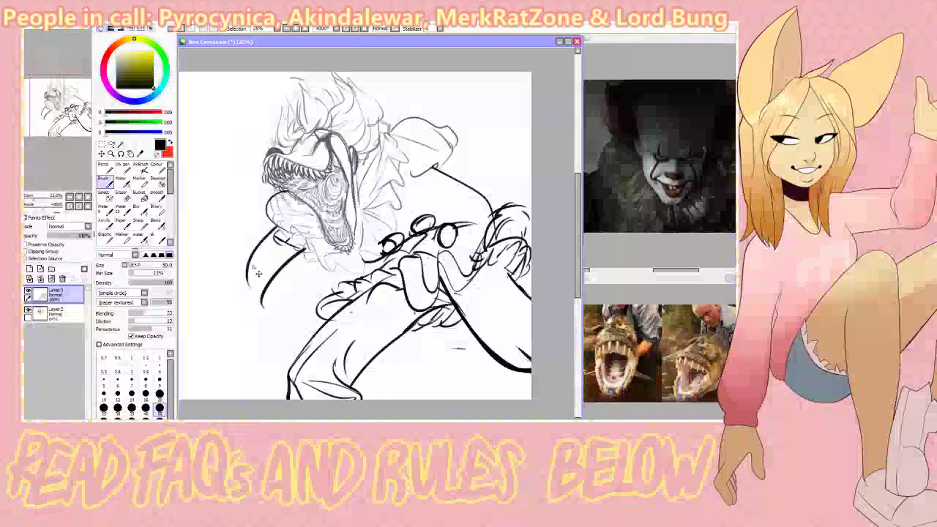
pyautogui.moveTo(225, 214)
pyautogui.mouseDown()
pyautogui.moveTo(249, 306)
pyautogui.moveTo(270, 274)
pyautogui.mouseUp()
pyautogui.hotkey('ctrl', 'z')
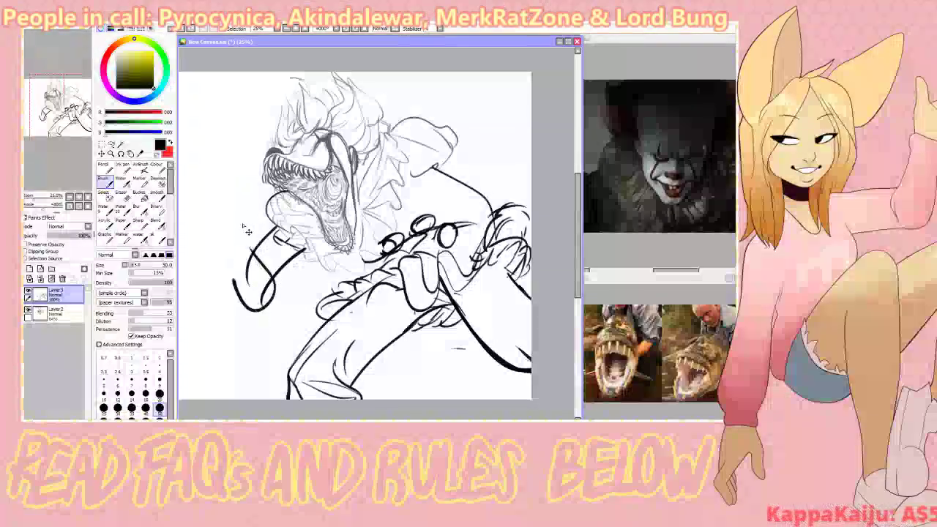
pyautogui.hotkey('ctrl', 'z')
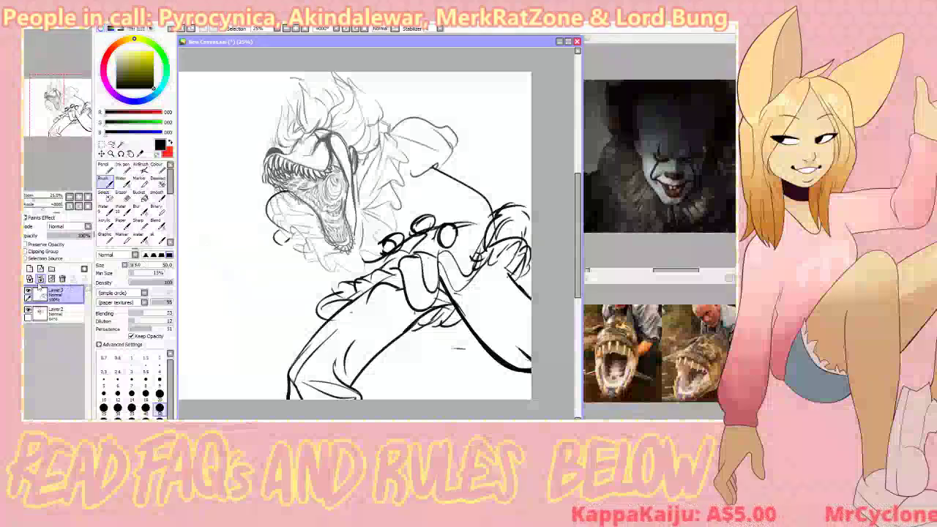
# - Delete Layer3 with the torso and legs sketch, keeping the head and sleeve on Layer2
pyautogui.click(57, 313)
pyautogui.moveTo(73, 236); pyautogui.dragTo(92, 235)
pyautogui.click(87, 197)
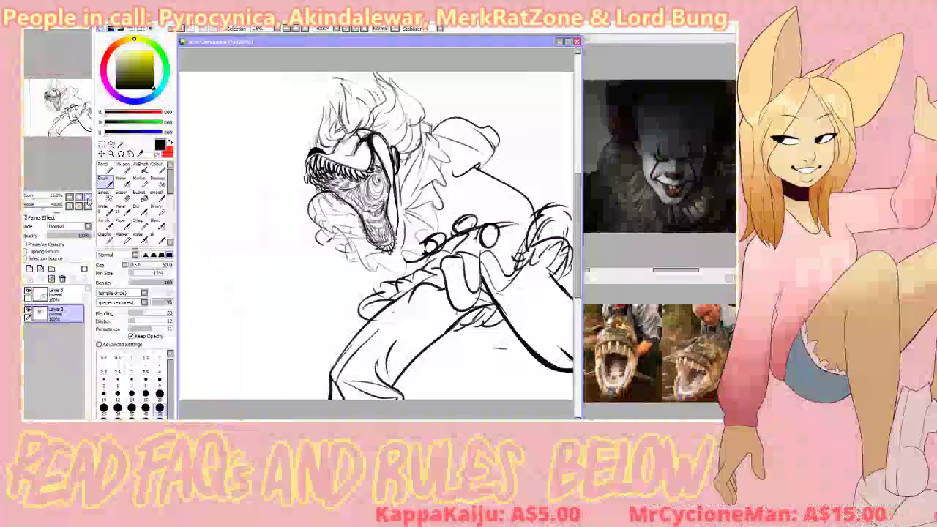
pyautogui.click(58, 295)
pyautogui.click(63, 279)
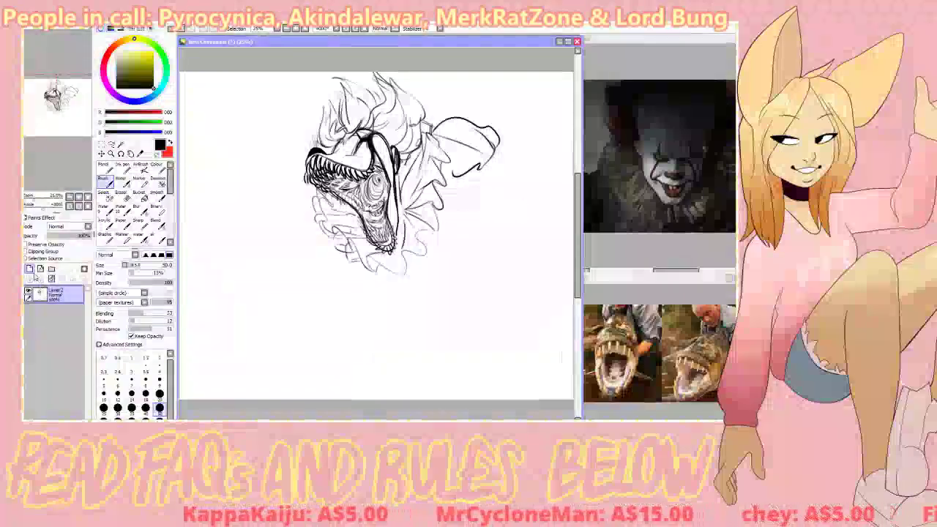
# - Close the Pennywise face reference and place the full-body Entertainment photo beside the drawing canvas instead
pyautogui.hotkey('alt', 'Tab')
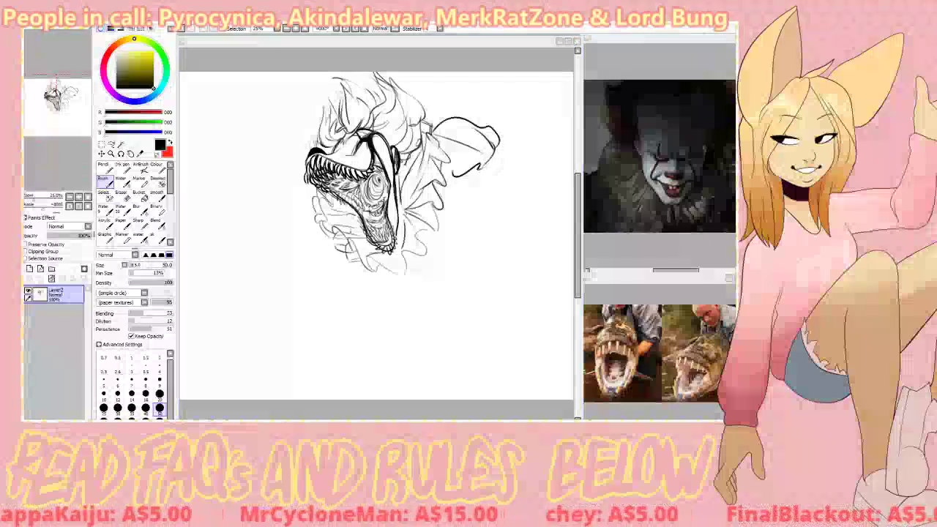
pyautogui.hotkey('alt', 'Tab')
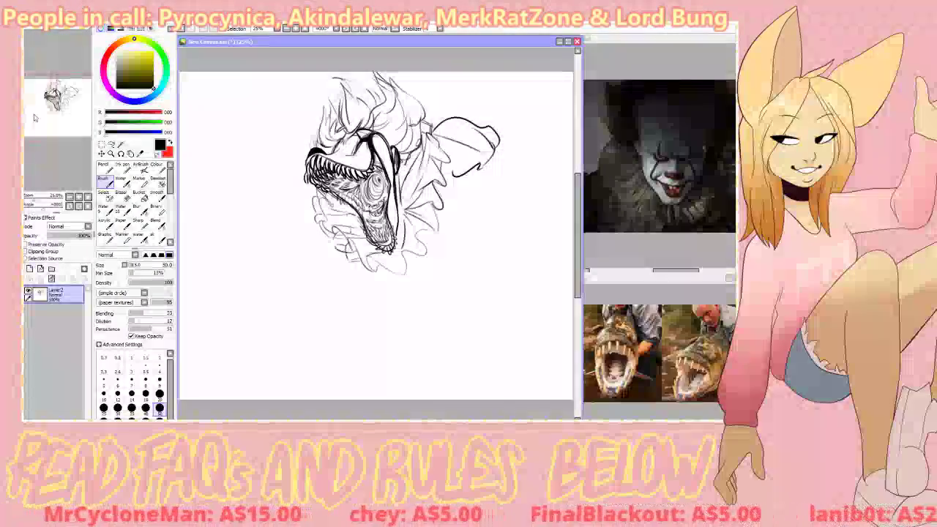
pyautogui.click(657, 66)
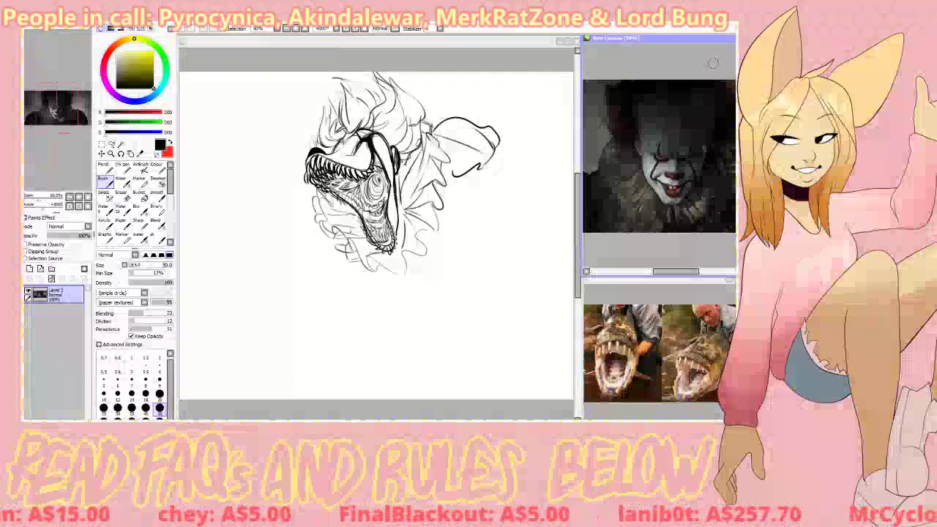
pyautogui.moveTo(693, 39); pyautogui.dragTo(548, 59)
pyautogui.click(628, 58)
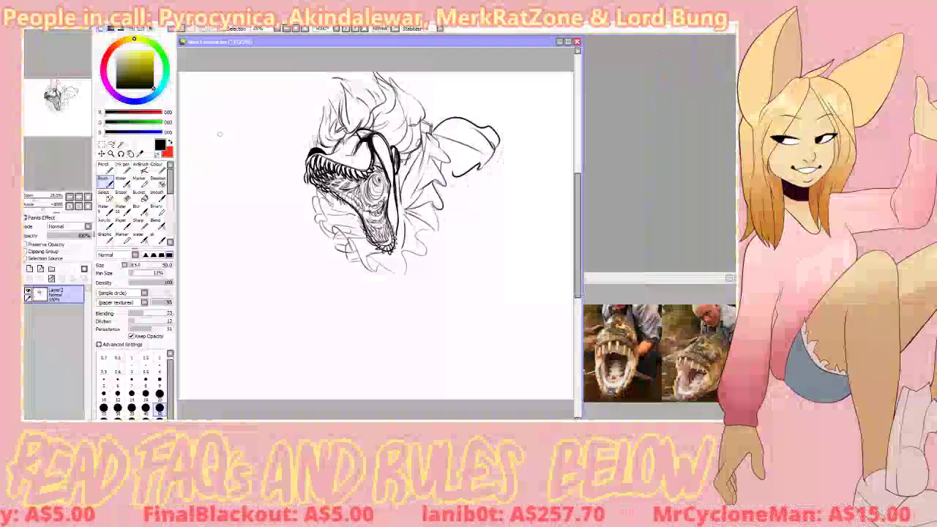
pyautogui.click(51, 37)
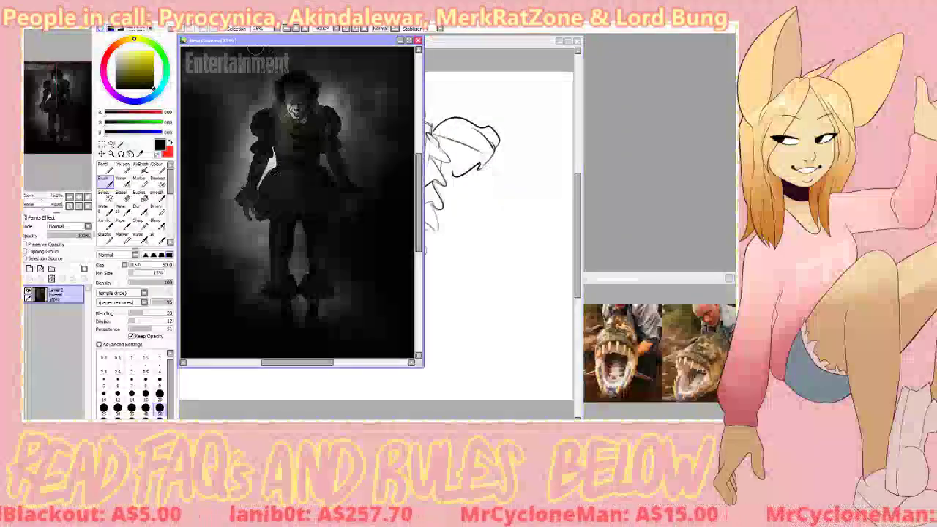
pyautogui.moveTo(256, 41)
pyautogui.mouseDown()
pyautogui.moveTo(666, 41)
pyautogui.moveTo(655, 42)
pyautogui.mouseUp()
pyautogui.click(650, 402)
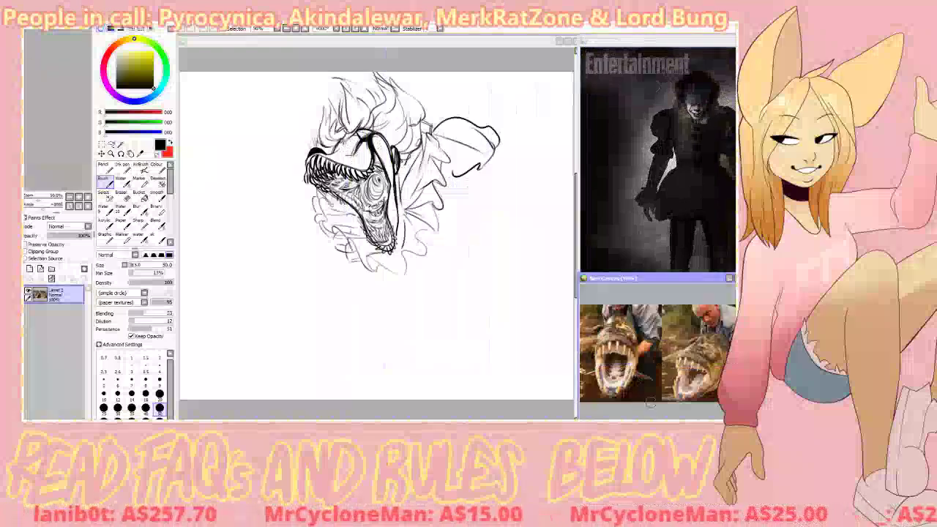
# - Enlarge the full-body reference window over the fish photos and bring the whole standing figure into view
pyautogui.hotkey('ctrl', 'Tab')
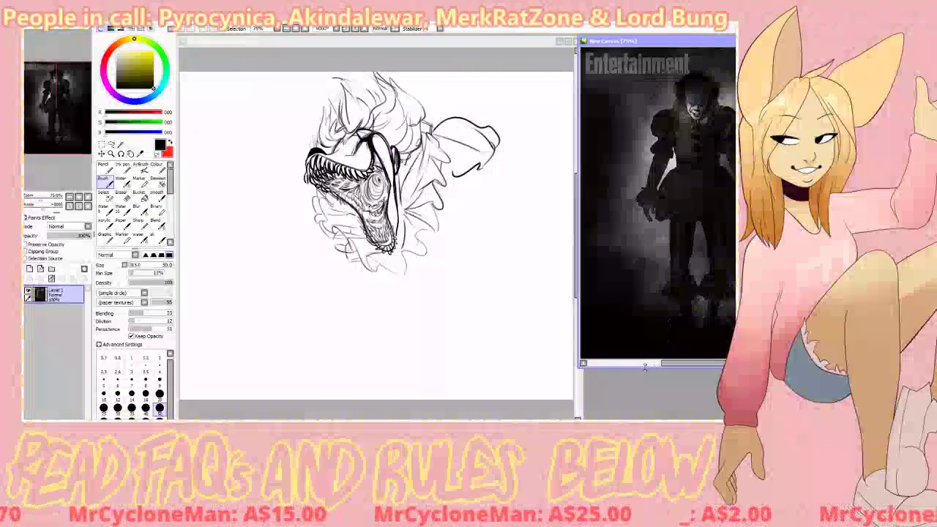
pyautogui.hotkey('ctrl', 'Tab')
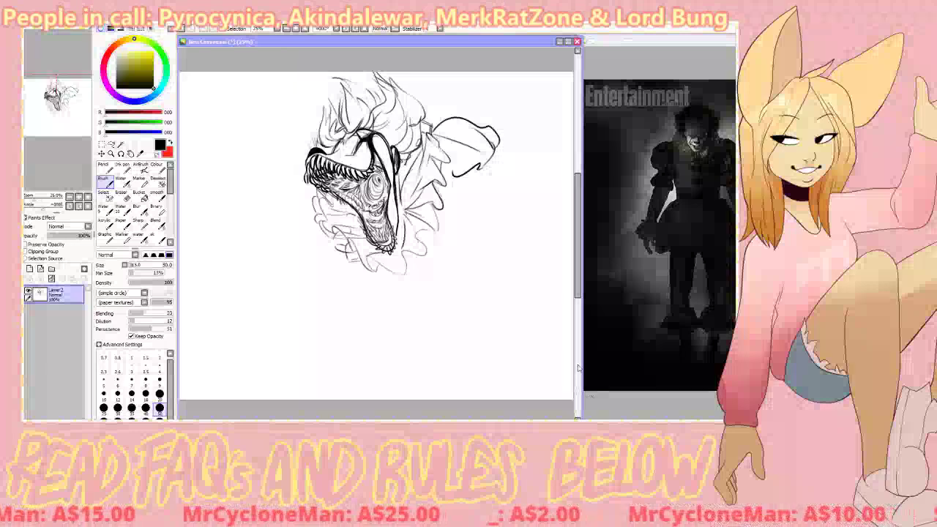
pyautogui.click(644, 395)
pyautogui.moveTo(659, 293); pyautogui.dragTo(605, 292)
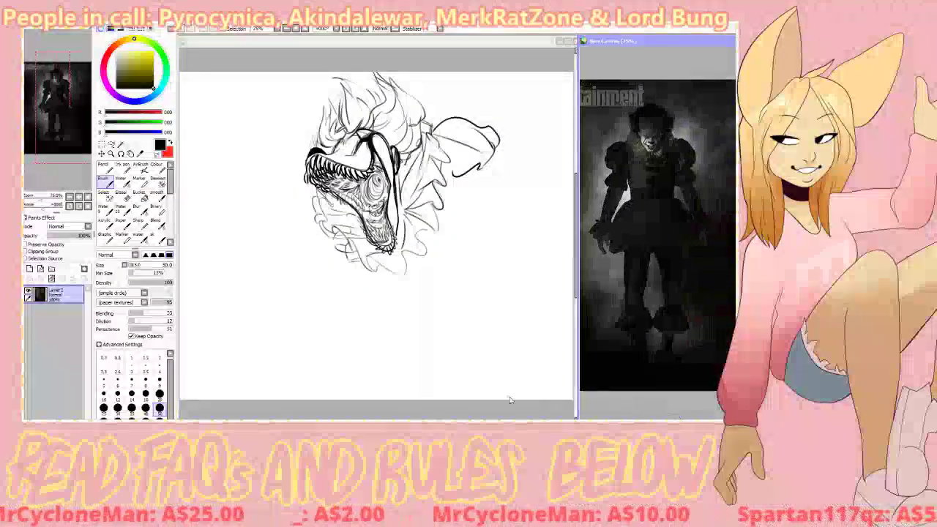
# - Change the drawing canvas from landscape to portrait proportions, leaving blank space below the head
pyautogui.hotkey('ctrl', 'Tab')
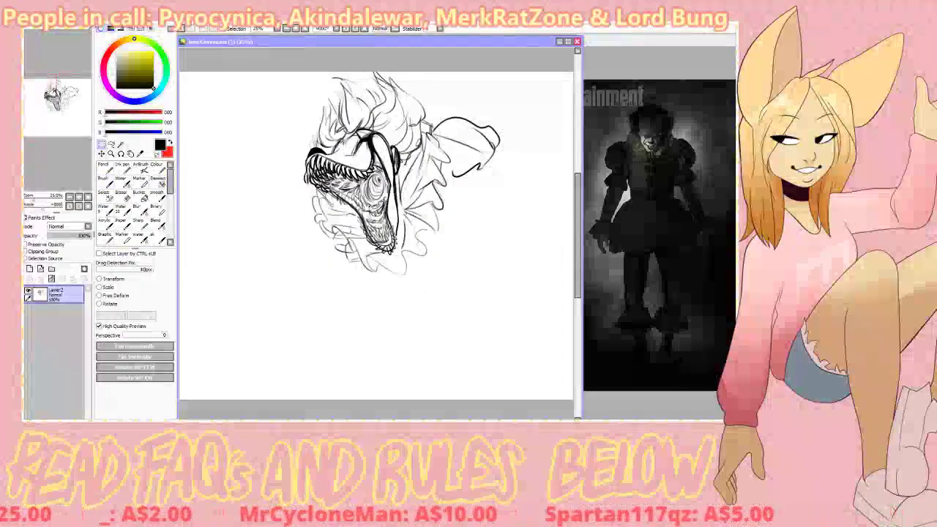
pyautogui.hotkey('alt', 'Tab')
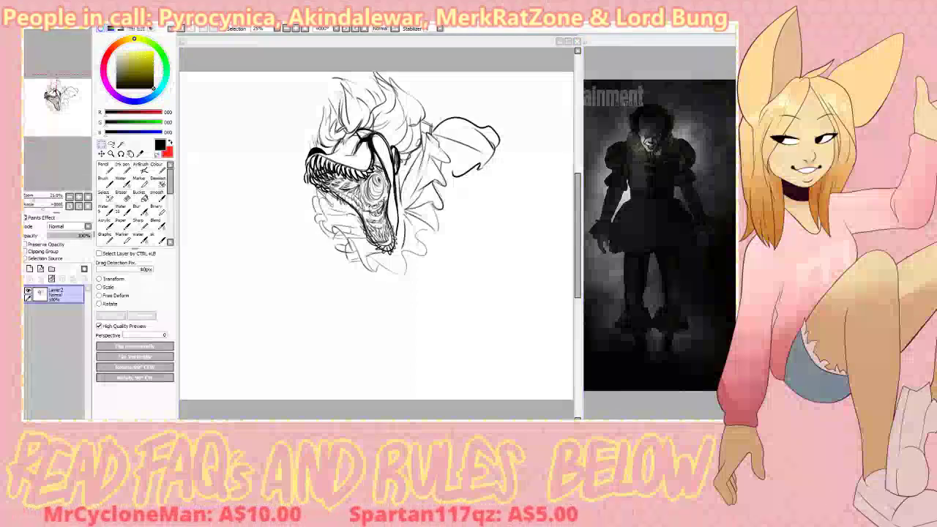
pyautogui.hotkey('ctrl', 'Tab')
pyautogui.hotkey('ctrl', 'Tab')
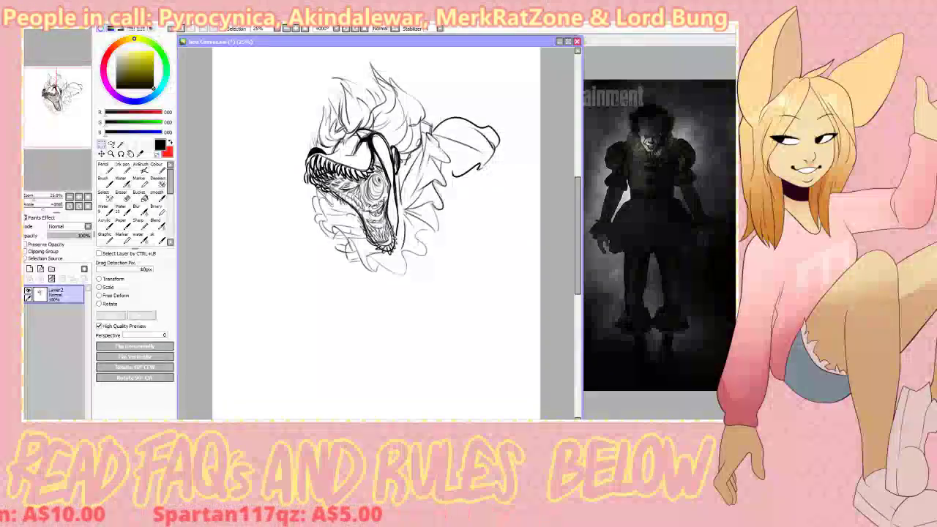
pyautogui.click(79, 197)
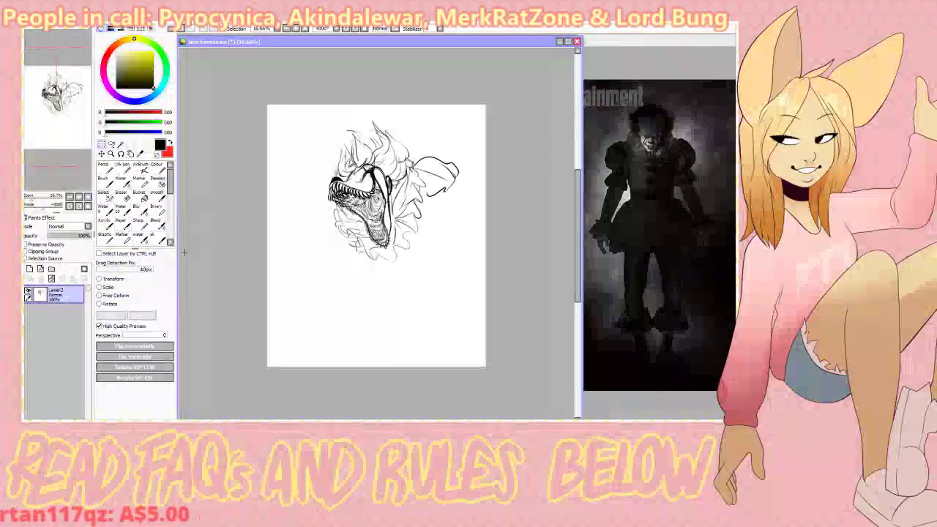
# - Transform the head sketch: shrink it, rotate it slightly clockwise and move it to the upper middle of the canvas
pyautogui.hotkey('ctrl', 't')
pyautogui.press('+')
pyautogui.moveTo(286, 58)
pyautogui.mouseDown()
pyautogui.moveTo(354, 134)
pyautogui.moveTo(370, 107)
pyautogui.mouseUp()
pyautogui.moveTo(407, 183); pyautogui.dragTo(363, 118)
pyautogui.click(117, 317)
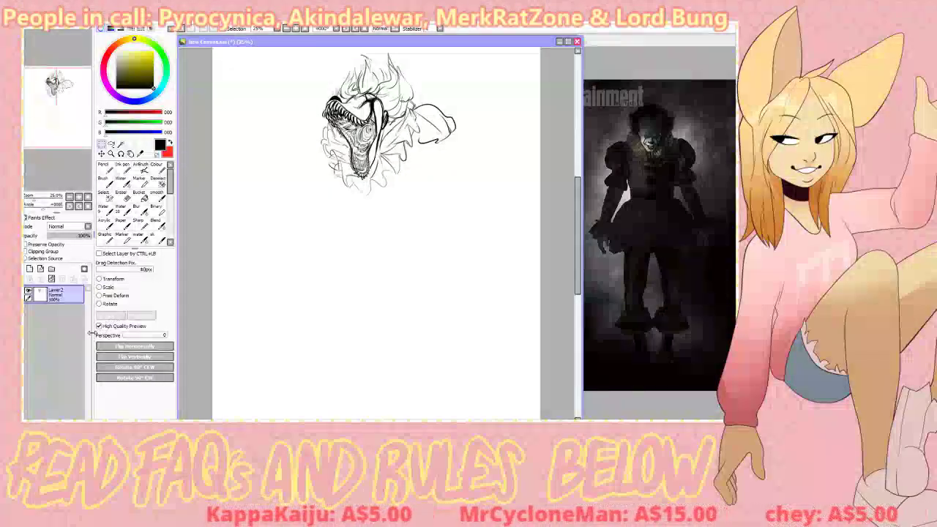
# - Add a new layer above the head sketch and ready the Brush for drawing the body
pyautogui.click(158, 238)
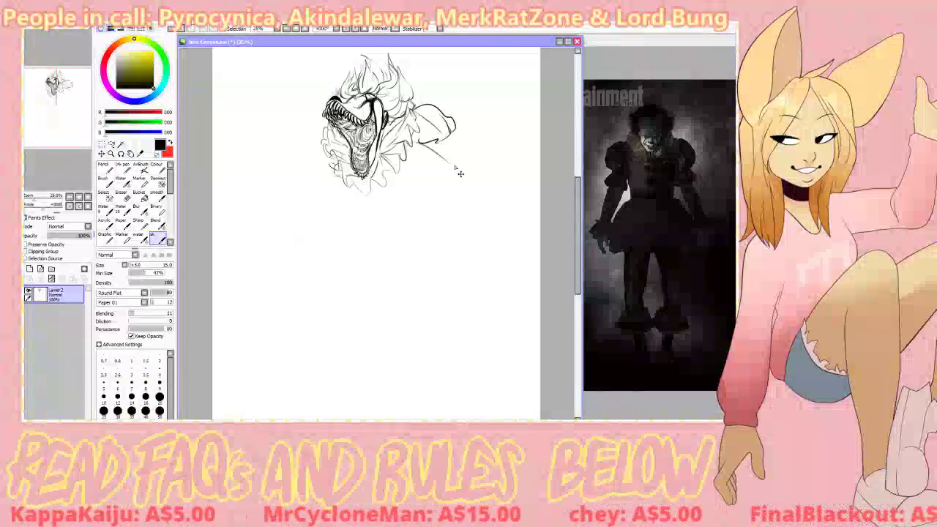
pyautogui.hotkey('ctrl', 'z')
pyautogui.click(40, 268)
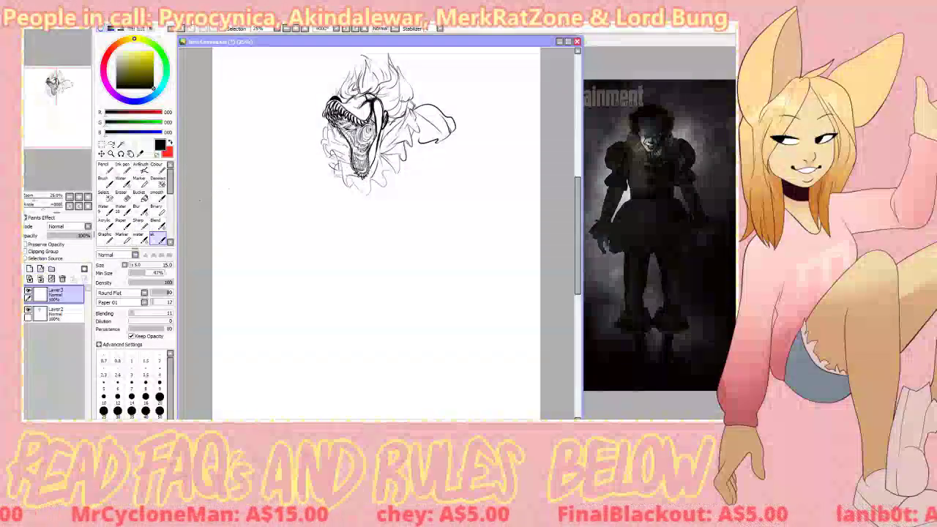
pyautogui.press('b')
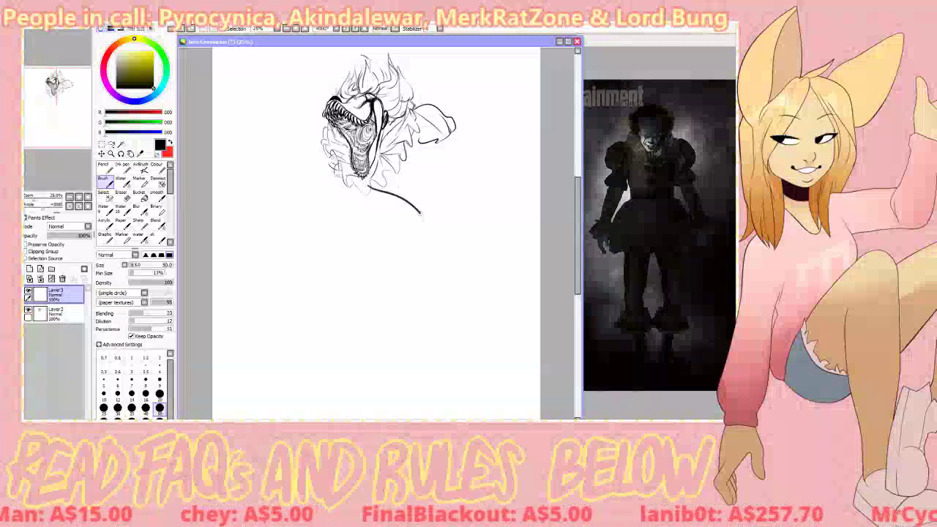
# - Sketch an upright torso below the collar with chest and back lines, a curved waist flap and three round pom-pom buttons
pyautogui.hotkey('ctrl', 'z')
pyautogui.moveTo(367, 189)
pyautogui.mouseDown()
pyautogui.moveTo(390, 236)
pyautogui.moveTo(345, 218)
pyautogui.moveTo(368, 222)
pyautogui.mouseUp()
pyautogui.hotkey('ctrl', 'z')
pyautogui.hotkey('ctrl', 'z')
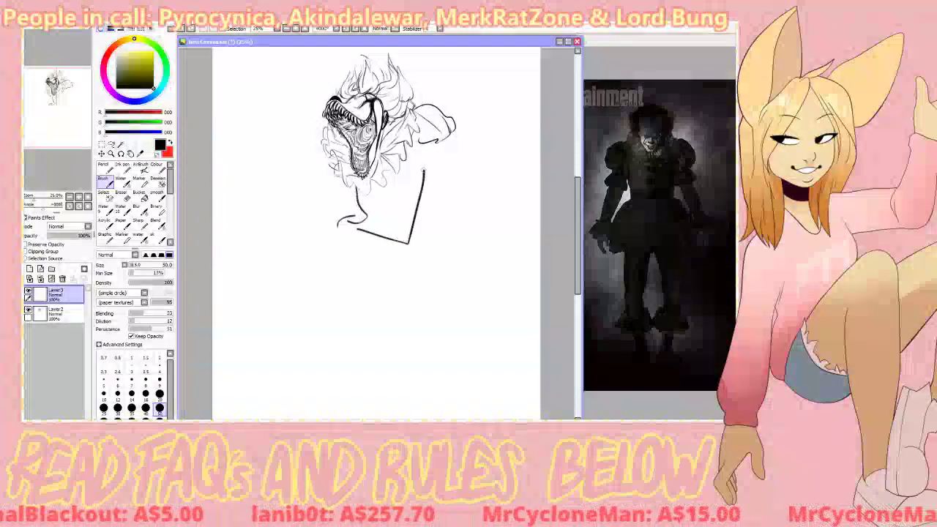
pyautogui.moveTo(425, 150); pyautogui.dragTo(408, 240)
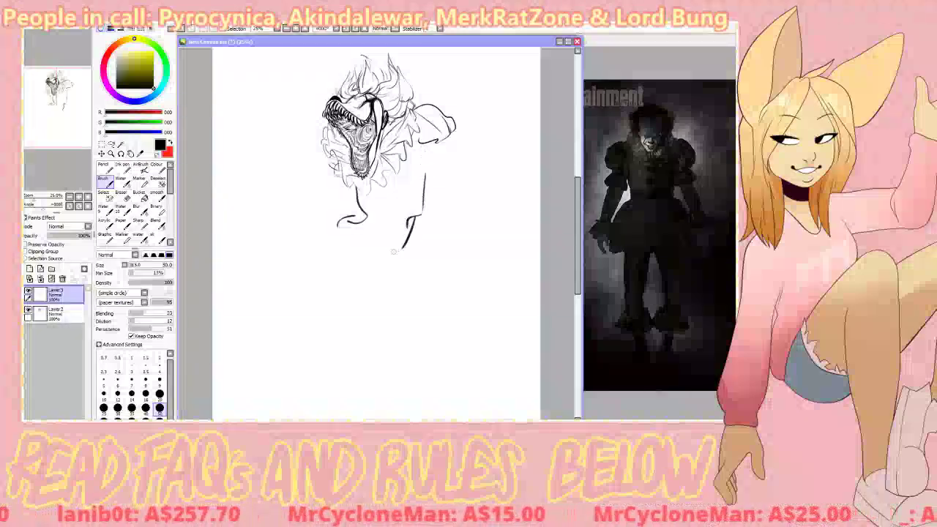
pyautogui.moveTo(347, 217)
pyautogui.mouseDown()
pyautogui.moveTo(399, 249)
pyautogui.moveTo(377, 227)
pyautogui.moveTo(384, 204)
pyautogui.mouseUp()
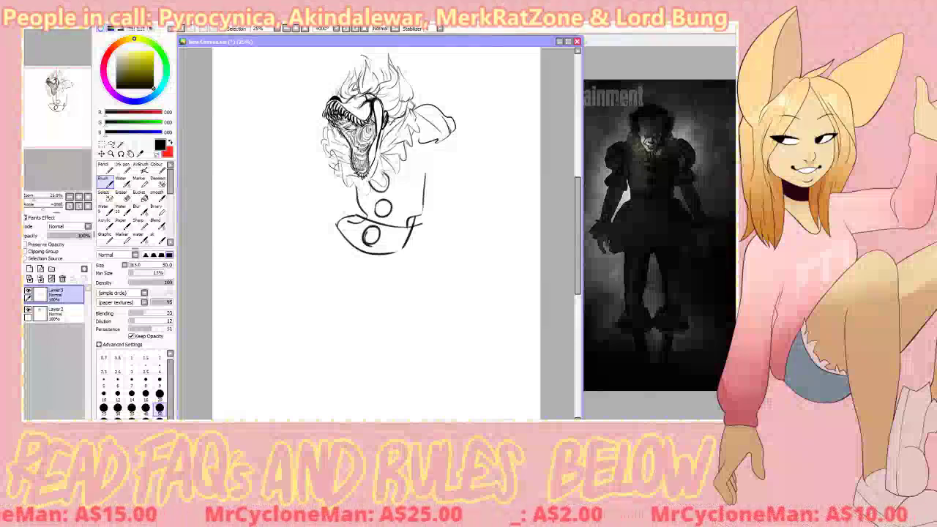
# - Erase the top of the upper pom-pom where it meets the collar, and extend the back line up toward the sleeve with the Brush
pyautogui.press('e')
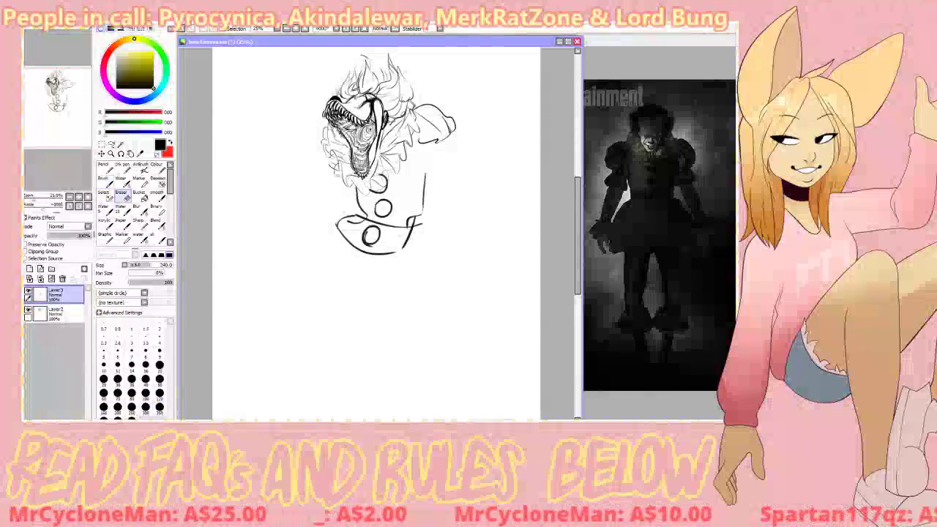
pyautogui.moveTo(371, 178); pyautogui.dragTo(386, 176)
pyautogui.press('v')
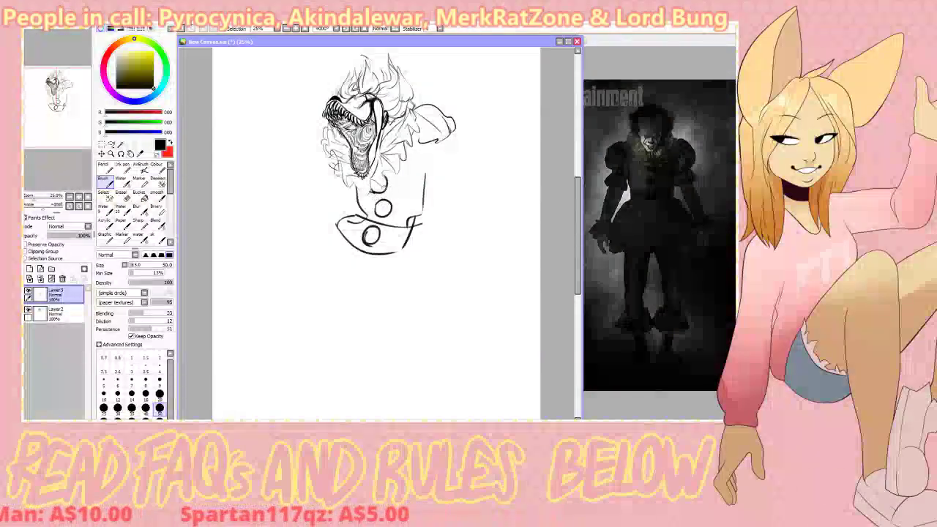
pyautogui.hotkey('alt', 'Tab')
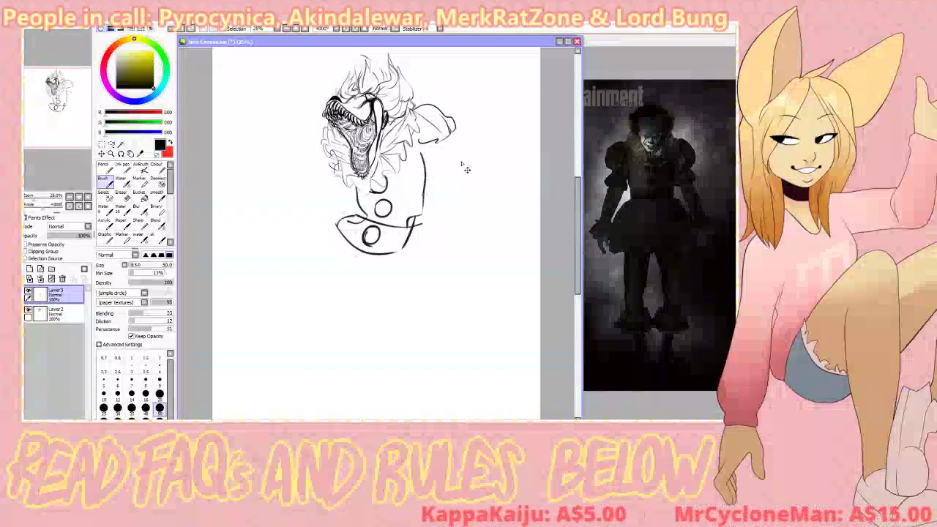
# - Try a zigzag ruffled cuff and a diagonal arm line below the puffed sleeve
pyautogui.moveTo(424, 143)
pyautogui.mouseDown()
pyautogui.moveTo(463, 146)
pyautogui.moveTo(431, 160)
pyautogui.moveTo(458, 137)
pyautogui.moveTo(492, 186)
pyautogui.mouseUp()
pyautogui.hotkey('ctrl', 'z')
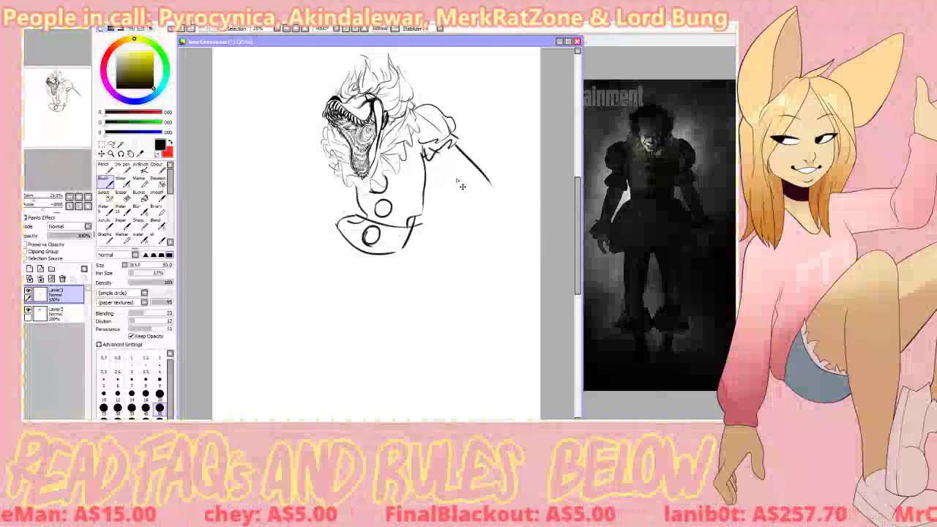
pyautogui.hotkey('ctrl', 'z')
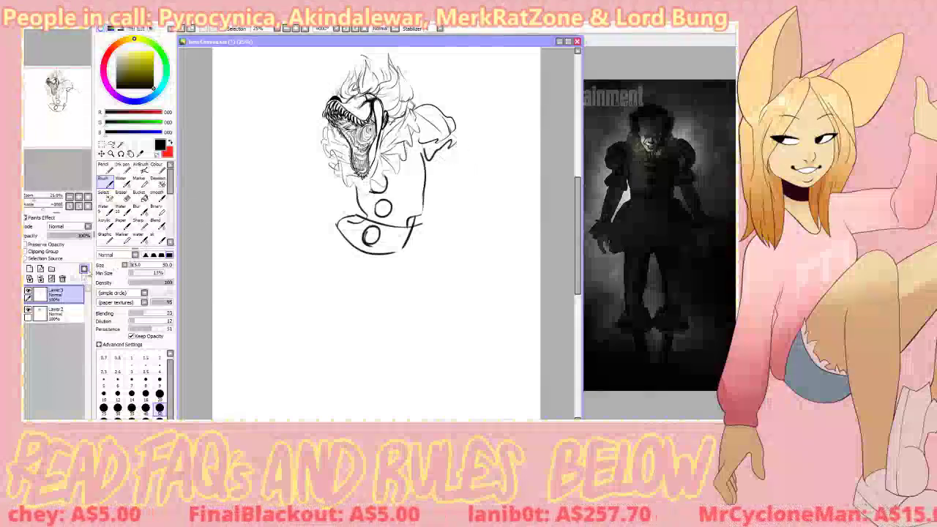
pyautogui.hotkey('ctrl', 'z')
pyautogui.hotkey('ctrl', 'z')
# - Erase the leftover sleeve from the head sketch layer, and redraw puffed sleeves on both sides of the collar on the body layer
pyautogui.click(62, 313)
pyautogui.press('e')
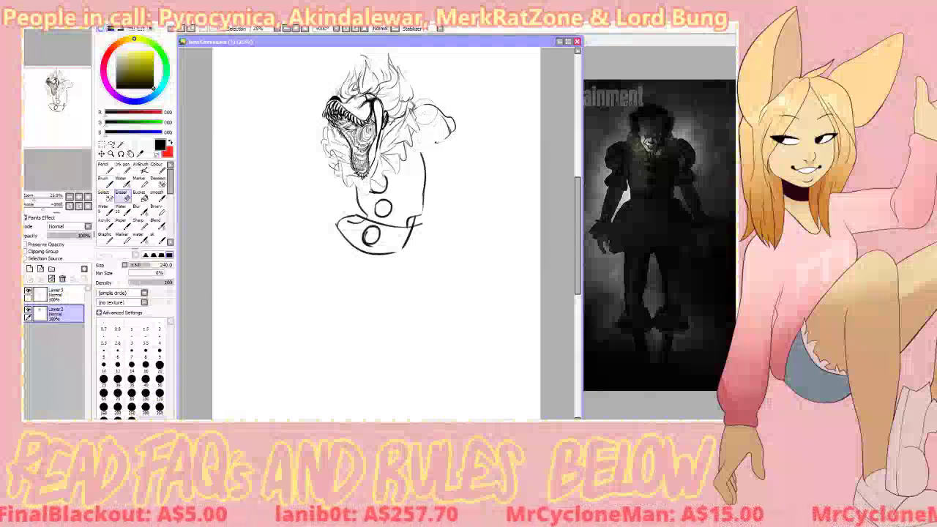
pyautogui.moveTo(437, 104)
pyautogui.mouseDown()
pyautogui.moveTo(448, 139)
pyautogui.moveTo(434, 173)
pyautogui.moveTo(443, 168)
pyautogui.mouseUp()
pyautogui.press('b')
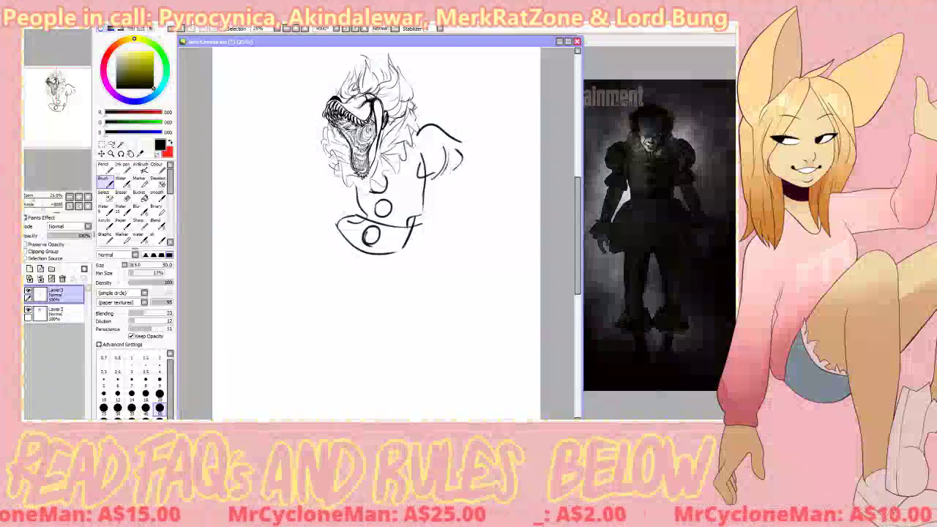
pyautogui.moveTo(322, 154); pyautogui.dragTo(330, 177)
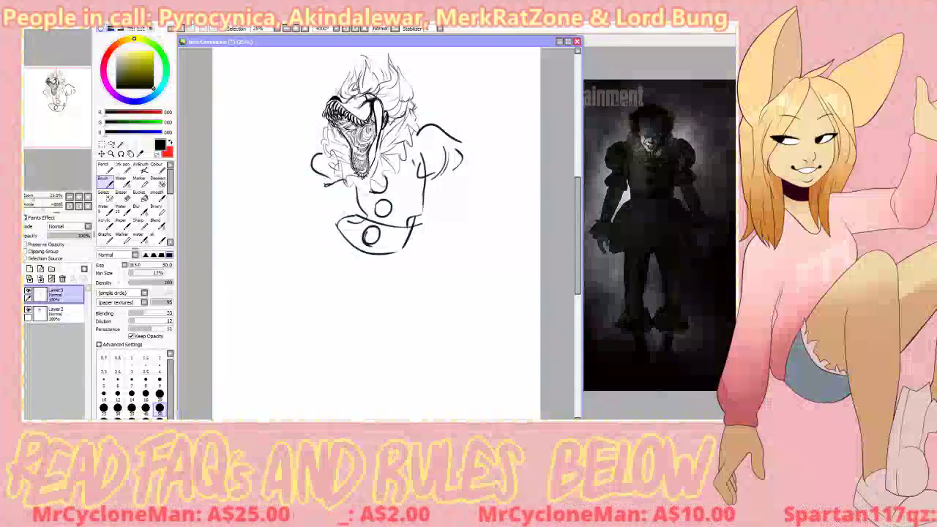
# - Try diagonal arm lines below the rear puffed sleeve and a long curve sweeping down from the waist flap
pyautogui.moveTo(428, 173); pyautogui.dragTo(489, 231)
pyautogui.hotkey('ctrl', 'z')
pyautogui.moveTo(425, 170); pyautogui.dragTo(464, 225)
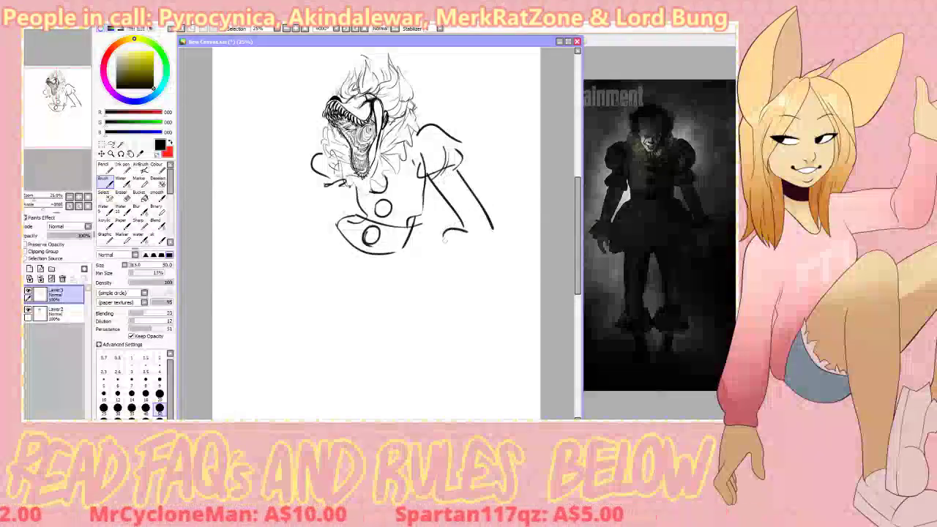
pyautogui.hotkey('ctrl', 'z')
pyautogui.moveTo(427, 174)
pyautogui.mouseDown()
pyautogui.moveTo(431, 191)
pyautogui.moveTo(463, 180)
pyautogui.mouseUp()
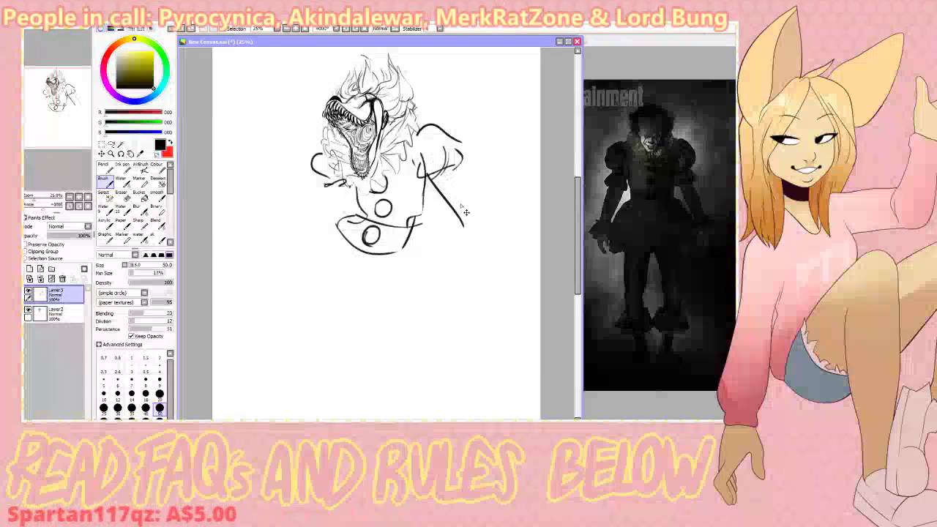
pyautogui.hotkey('ctrl', 'z')
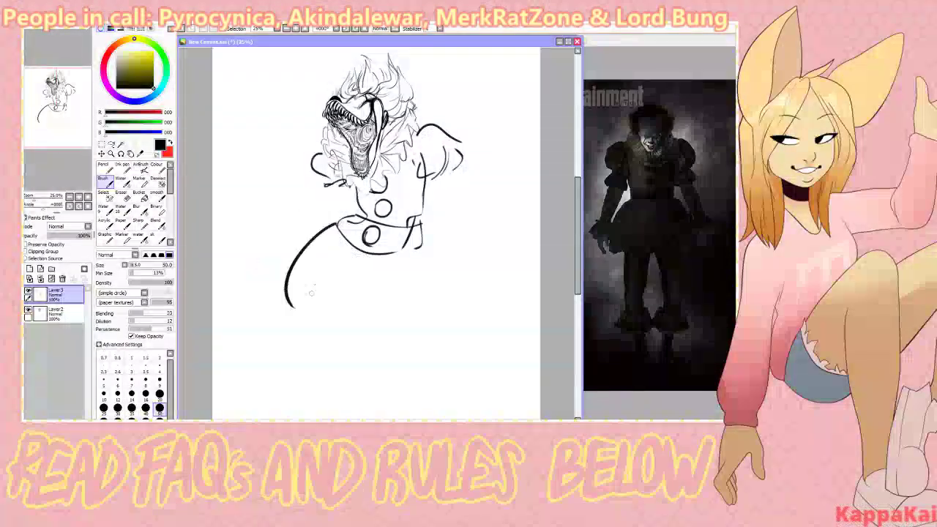
pyautogui.hotkey('ctrl', 'z')
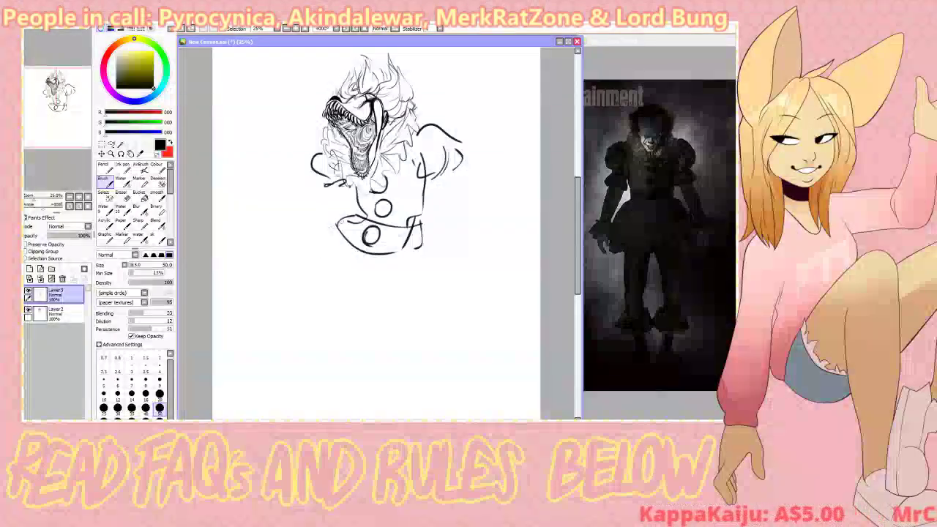
pyautogui.moveTo(340, 228); pyautogui.dragTo(281, 315)
pyautogui.hotkey('ctrl', 'z')
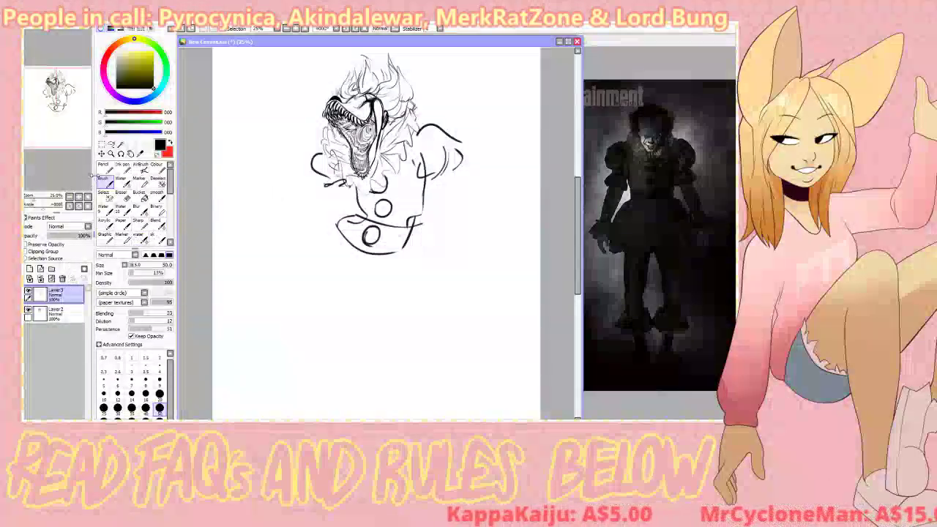
pyautogui.hotkey('ctrl', 't')
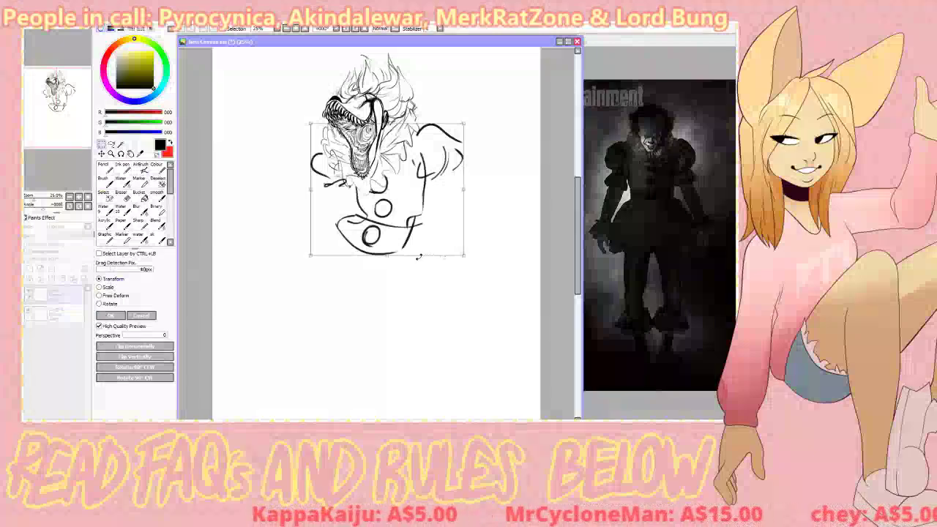
pyautogui.moveTo(418, 256); pyautogui.dragTo(443, 265)
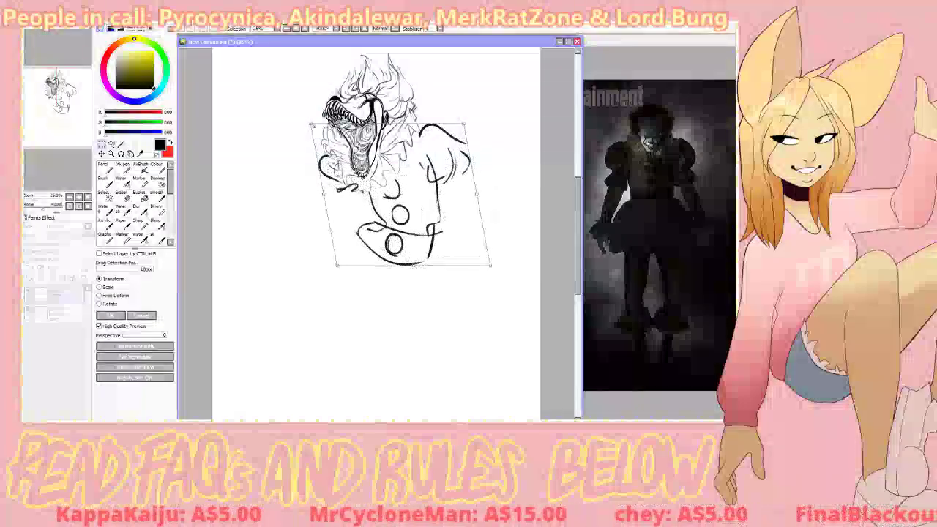
pyautogui.moveTo(313, 125); pyautogui.dragTo(287, 130)
pyautogui.click(139, 315)
# - Delete the body layer, and move the head sketch toward the canvas's left edge
pyautogui.click(63, 279)
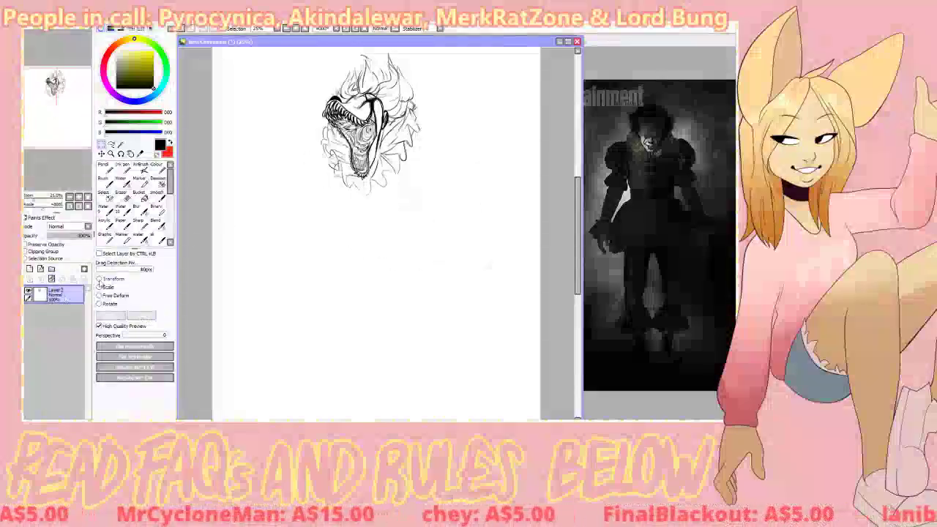
pyautogui.moveTo(323, 183)
pyautogui.mouseDown()
pyautogui.moveTo(259, 224)
pyautogui.moveTo(249, 202)
pyautogui.mouseUp()
pyautogui.click(88, 197)
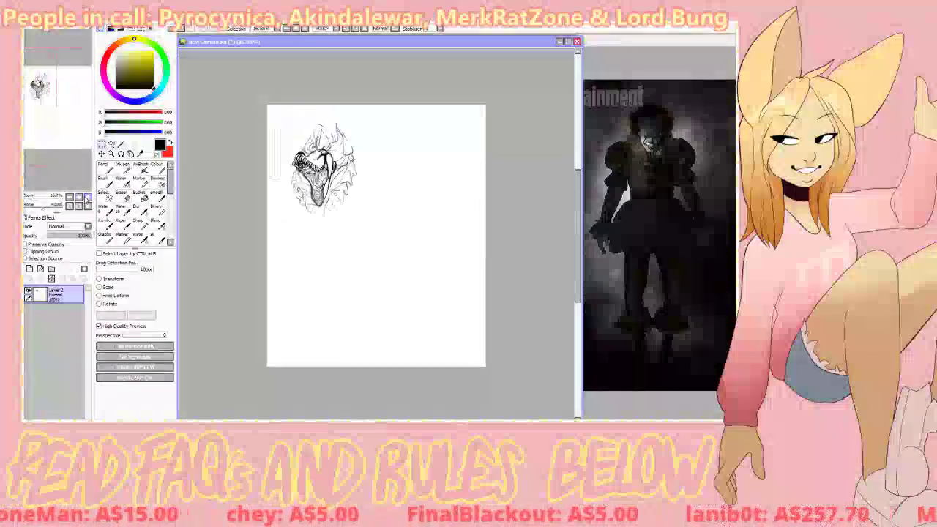
pyautogui.moveTo(32, 200); pyautogui.dragTo(33, 200)
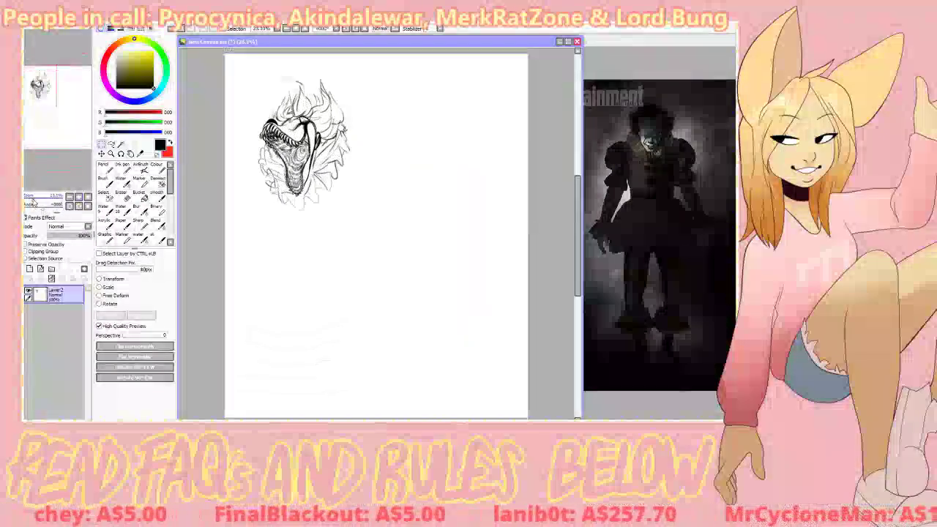
# - Rotate the head sketch counter-clockwise with Transform, and add a new layer above it for drawing the body with the Brush
pyautogui.hotkey('ctrl', 't')
pyautogui.moveTo(223, 157); pyautogui.dragTo(224, 190)
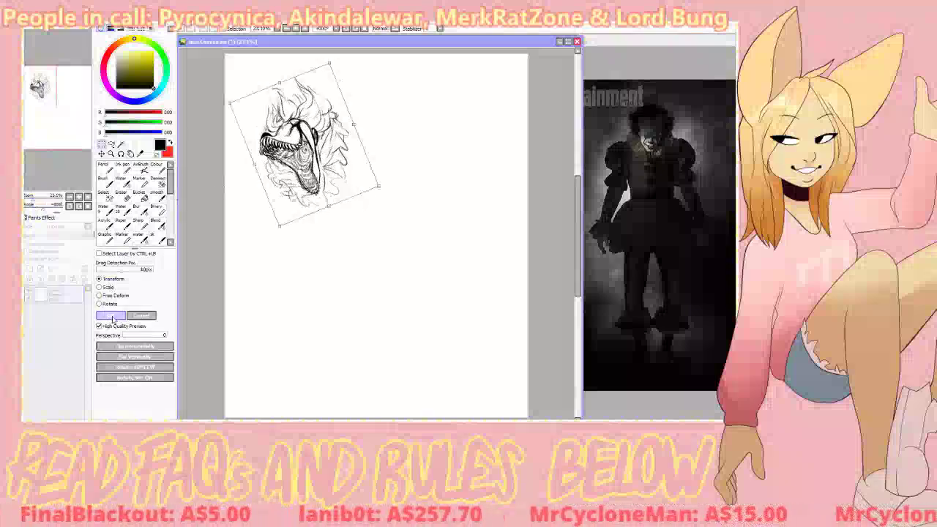
pyautogui.click(112, 316)
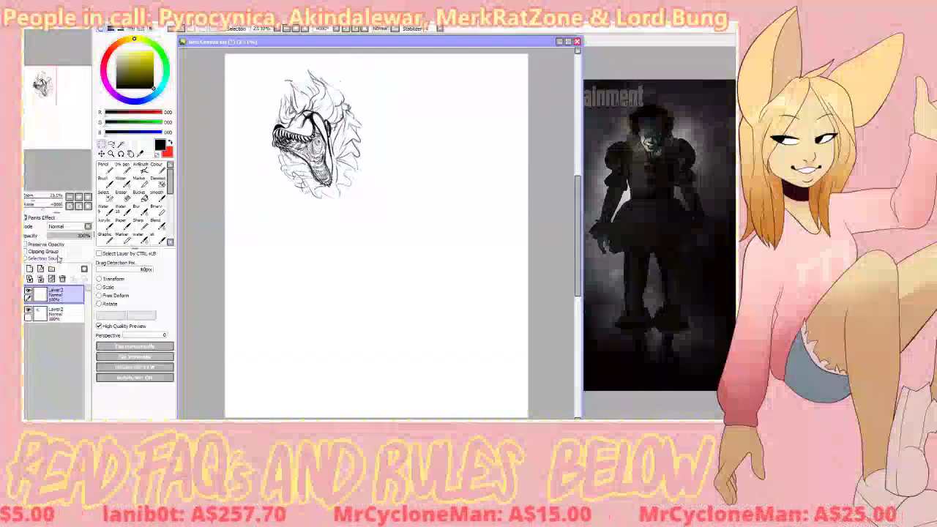
pyautogui.press('b')
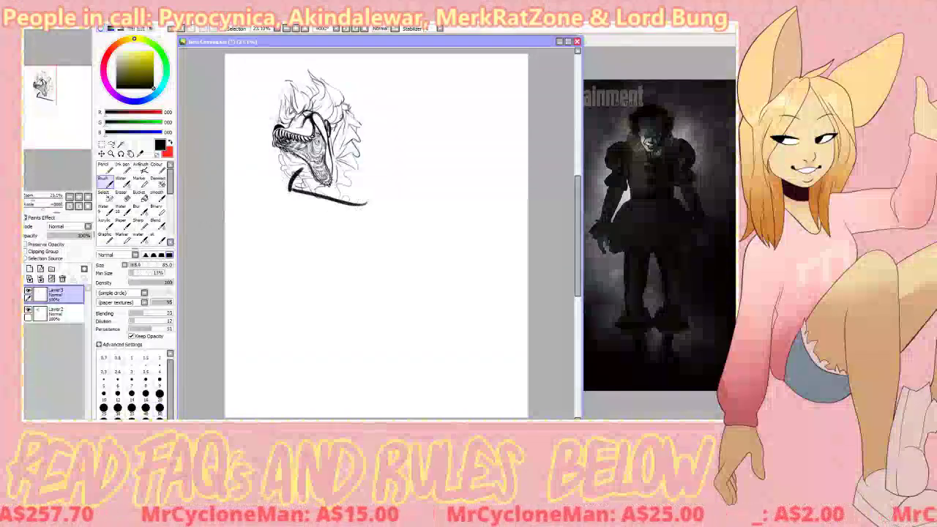
# - Try a short front sleeve curve, a chest line under the jaw and a curved back line behind the collar
pyautogui.moveTo(293, 190); pyautogui.dragTo(377, 196)
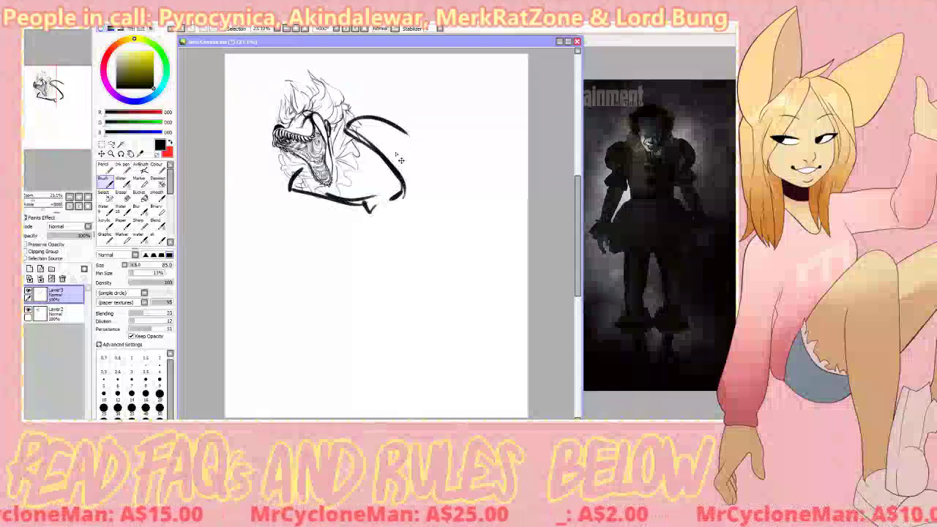
pyautogui.hotkey('ctrl', 'z')
pyautogui.hotkey('ctrl', 'z')
pyautogui.moveTo(355, 130); pyautogui.dragTo(415, 197)
pyautogui.moveTo(367, 190); pyautogui.dragTo(396, 213)
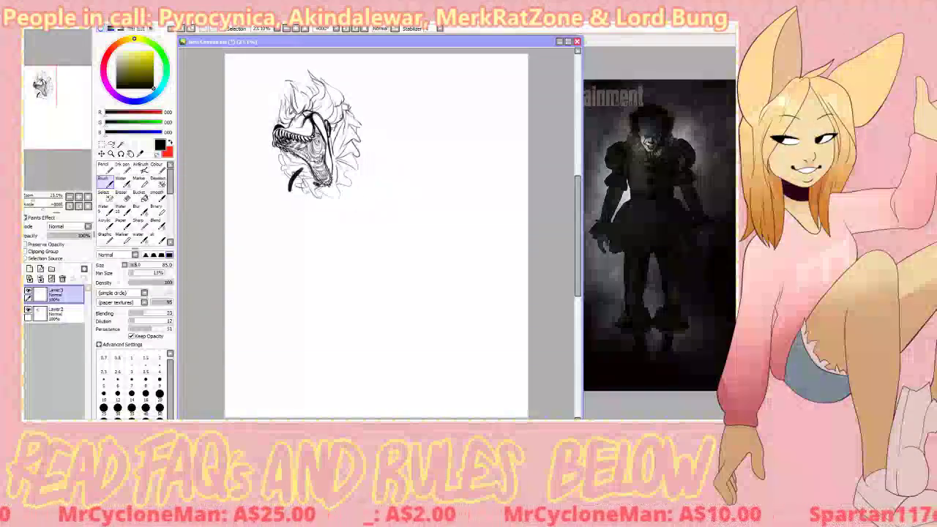
pyautogui.moveTo(298, 191)
pyautogui.mouseDown()
pyautogui.moveTo(365, 188)
pyautogui.moveTo(386, 176)
pyautogui.moveTo(377, 208)
pyautogui.moveTo(410, 187)
pyautogui.mouseUp()
pyautogui.hotkey('ctrl', 'z')
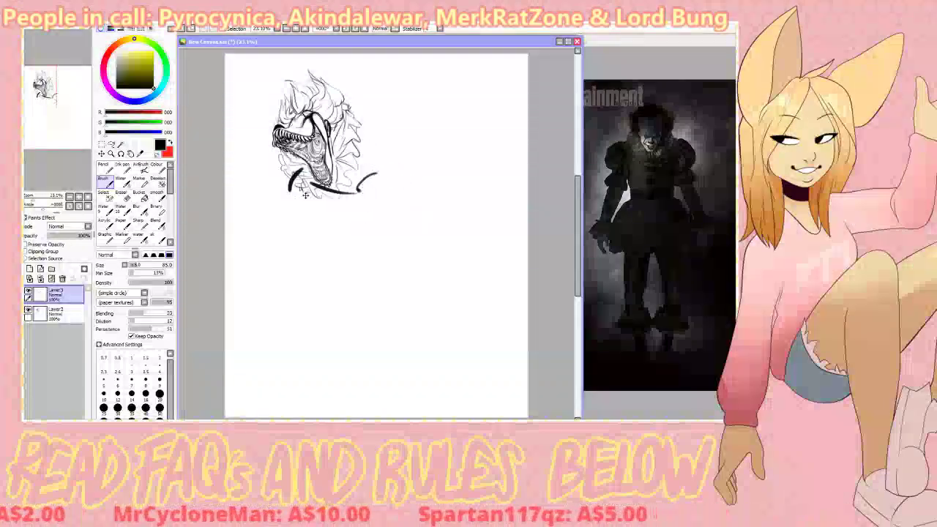
pyautogui.hotkey('ctrl', 'z')
pyautogui.hotkey('ctrl', 'z')
pyautogui.hotkey('ctrl', 'z')
# - Rough in one circle for each shoulder, and try a forward-leaning torso with a pointed waist
pyautogui.moveTo(286, 158)
pyautogui.mouseDown()
pyautogui.moveTo(287, 183)
pyautogui.moveTo(316, 187)
pyautogui.mouseUp()
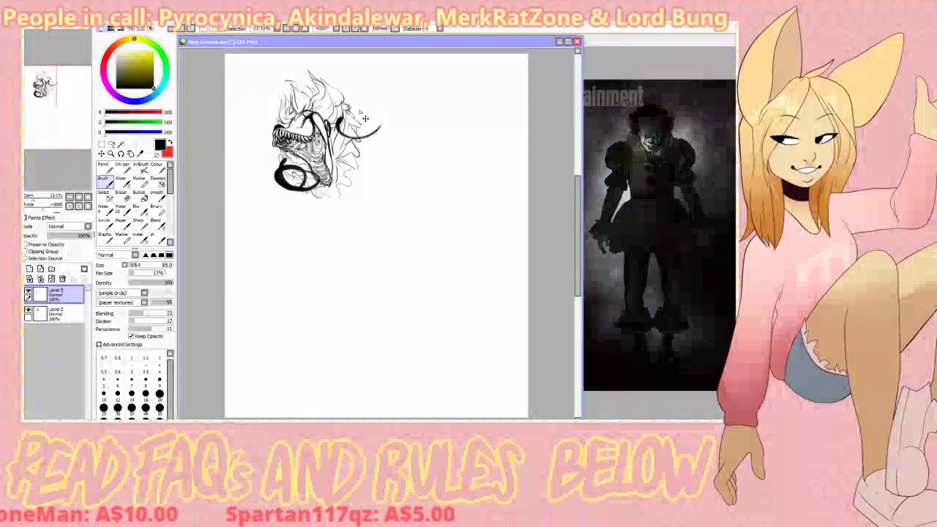
pyautogui.moveTo(365, 118); pyautogui.dragTo(341, 132)
pyautogui.moveTo(306, 188)
pyautogui.mouseDown()
pyautogui.moveTo(361, 175)
pyautogui.moveTo(365, 201)
pyautogui.mouseUp()
pyautogui.moveTo(366, 200)
pyautogui.mouseDown()
pyautogui.moveTo(399, 164)
pyautogui.moveTo(416, 160)
pyautogui.moveTo(381, 150)
pyautogui.mouseUp()
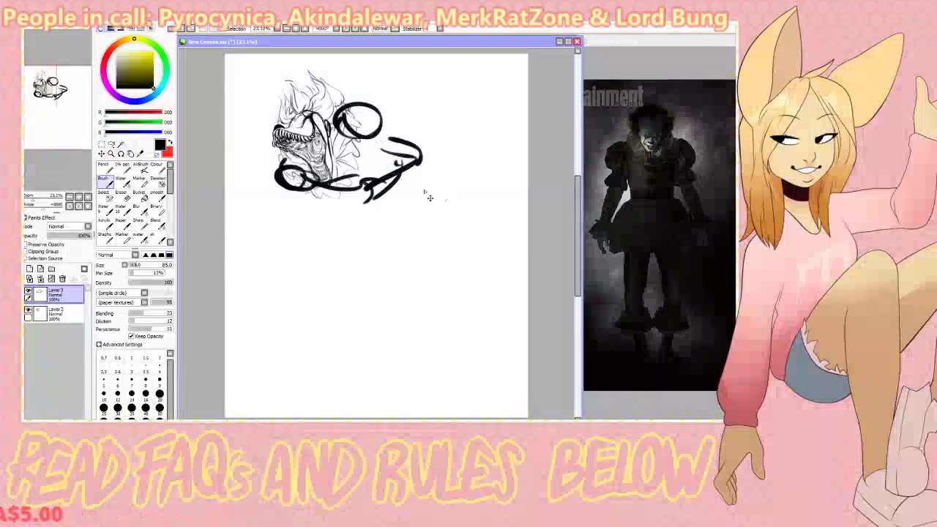
pyautogui.hotkey('ctrl', 'z')
pyautogui.hotkey('ctrl', 'z')
pyautogui.hotkey('ctrl', 'z')
pyautogui.hotkey('ctrl', 'z')
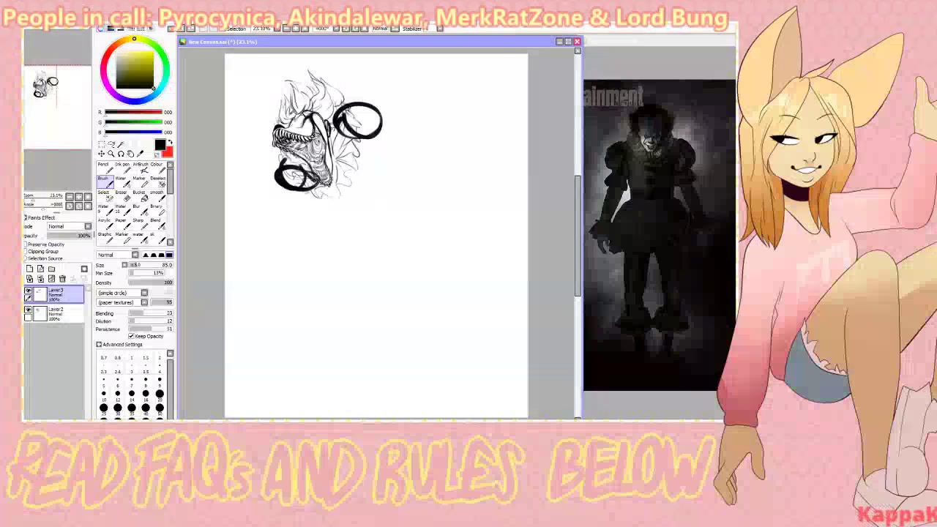
# - Sketch chest and back lines from the shoulder circles, and reshape the front circle into a scalloped sleeve with the Eraser and Brush
pyautogui.moveTo(315, 178)
pyautogui.mouseDown()
pyautogui.moveTo(357, 199)
pyautogui.moveTo(388, 178)
pyautogui.mouseUp()
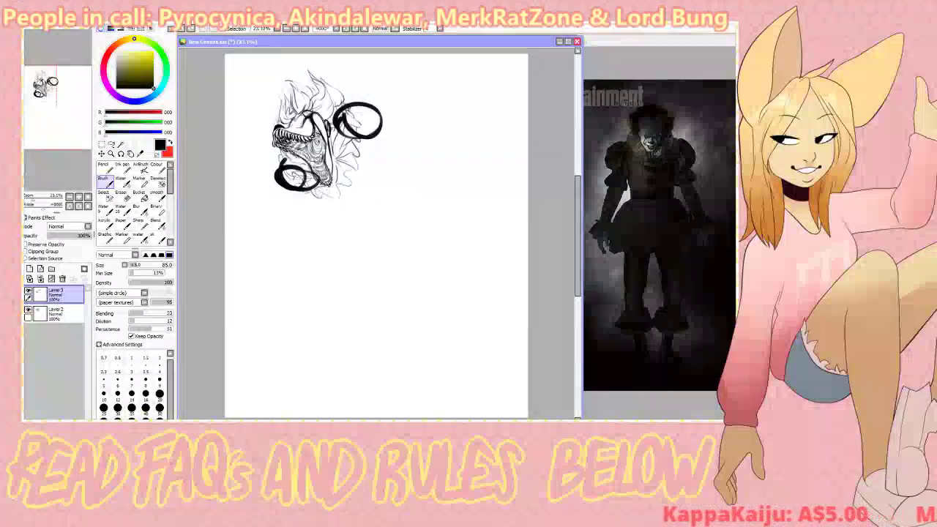
pyautogui.moveTo(325, 188)
pyautogui.mouseDown()
pyautogui.moveTo(387, 197)
pyautogui.moveTo(431, 162)
pyautogui.mouseUp()
pyautogui.hotkey('ctrl', 'z')
pyautogui.moveTo(372, 142); pyautogui.dragTo(433, 153)
pyautogui.press('e')
pyautogui.moveTo(301, 170); pyautogui.dragTo(326, 192)
pyautogui.press('b')
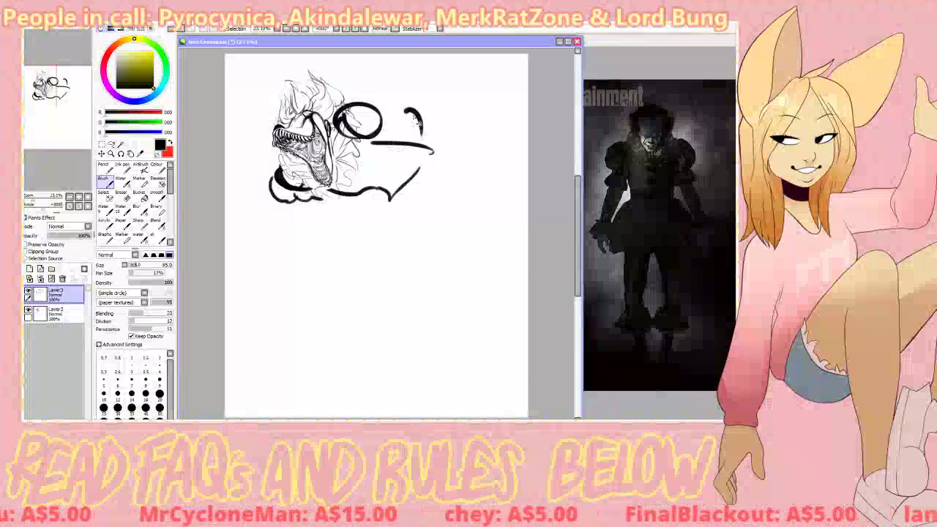
# - Add ruffle strokes around the rear shoulder circle, and try a reshaped chest line with a longer, downward-curving back
pyautogui.hotkey('ctrl', 'z')
pyautogui.moveTo(378, 107); pyautogui.dragTo(385, 139)
pyautogui.moveTo(373, 181); pyautogui.dragTo(425, 193)
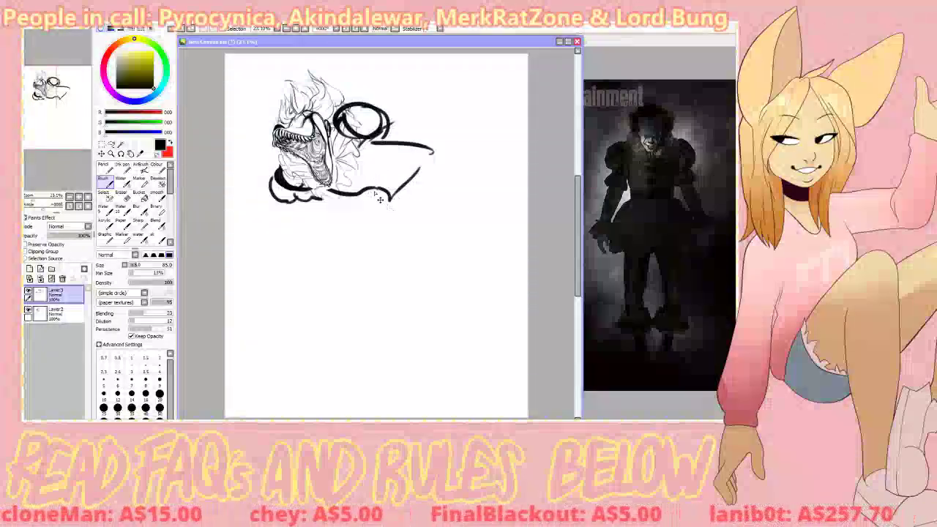
pyautogui.moveTo(352, 194); pyautogui.dragTo(405, 176)
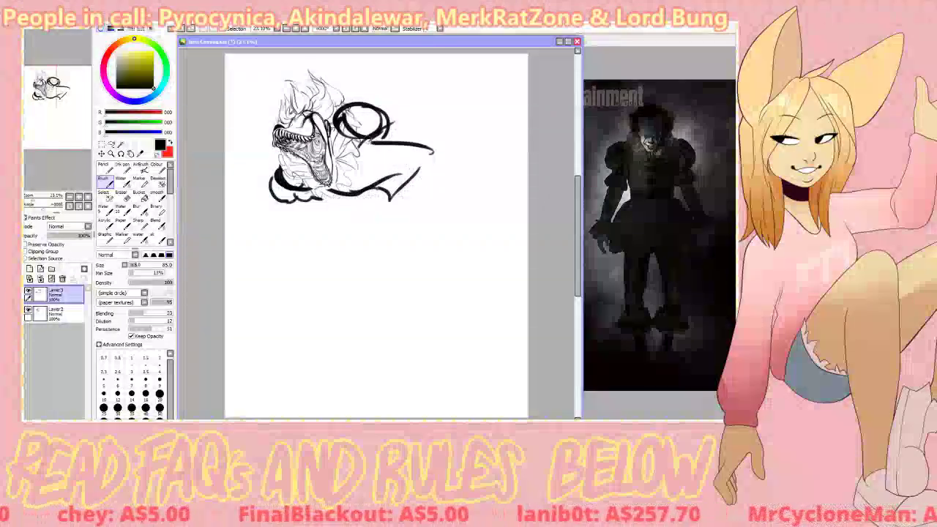
pyautogui.moveTo(399, 143); pyautogui.dragTo(448, 189)
pyautogui.moveTo(376, 200); pyautogui.dragTo(442, 192)
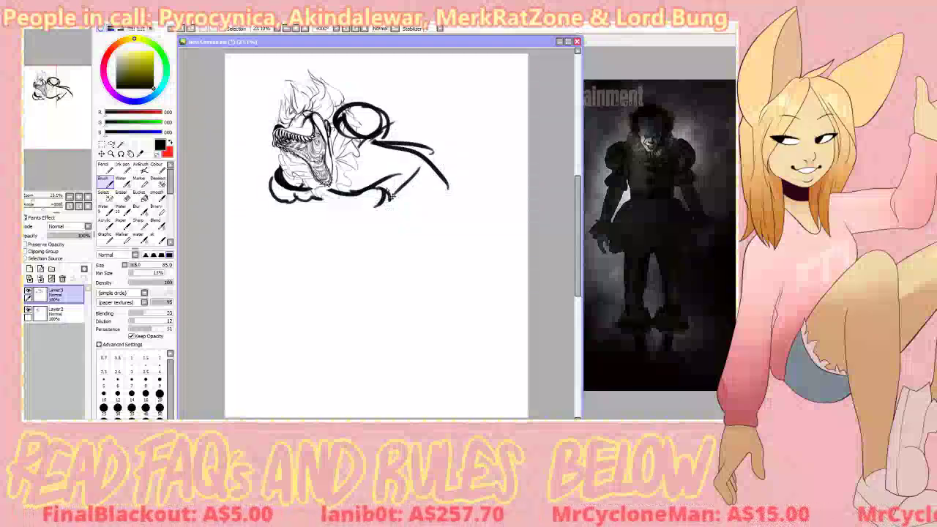
pyautogui.hotkey('ctrl', 'z')
pyautogui.hotkey('ctrl', 'z')
pyautogui.hotkey('ctrl', 'z')
pyautogui.hotkey('ctrl', 'z')
pyautogui.hotkey('ctrl', 'z')
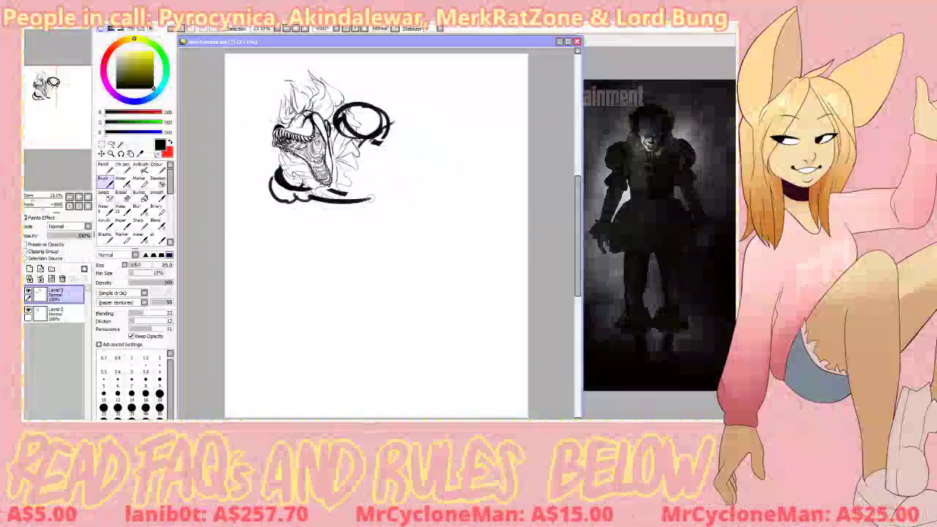
# - Sketch a wavy chest line, an arched back down to the waist, and a bent leg below it
pyautogui.moveTo(326, 192); pyautogui.dragTo(414, 204)
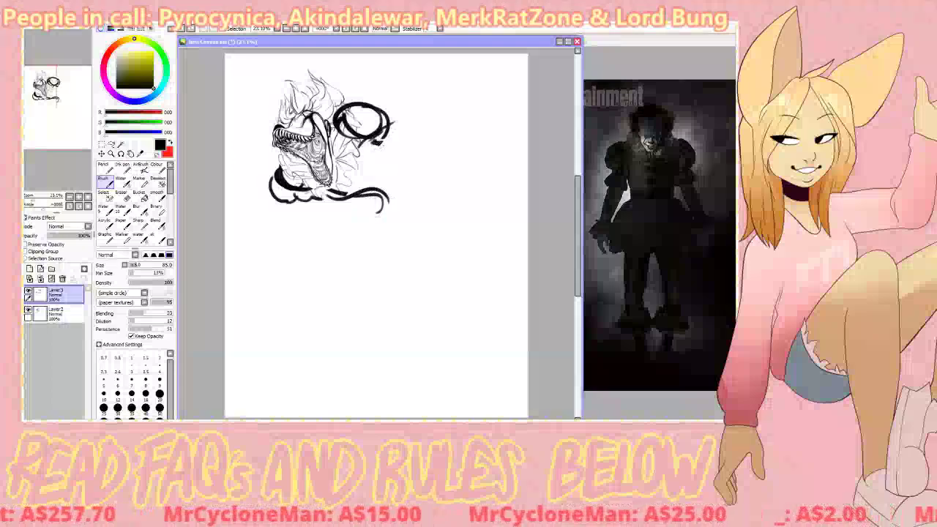
pyautogui.moveTo(372, 141); pyautogui.dragTo(436, 234)
pyautogui.moveTo(337, 218)
pyautogui.mouseDown()
pyautogui.moveTo(311, 271)
pyautogui.moveTo(322, 326)
pyautogui.mouseUp()
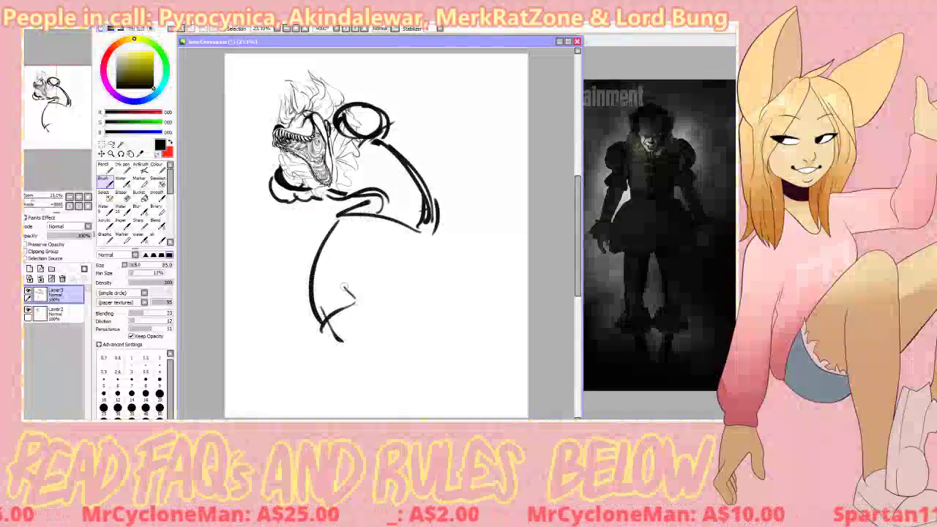
pyautogui.moveTo(344, 287)
pyautogui.mouseDown()
pyautogui.moveTo(375, 242)
pyautogui.moveTo(353, 303)
pyautogui.moveTo(407, 365)
pyautogui.moveTo(395, 393)
pyautogui.mouseUp()
pyautogui.hotkey('ctrl', 'z')
pyautogui.hotkey('ctrl', 'z')
# - Delete the rough body layer, and add a fresh layer above the head sketch
pyautogui.click(62, 278)
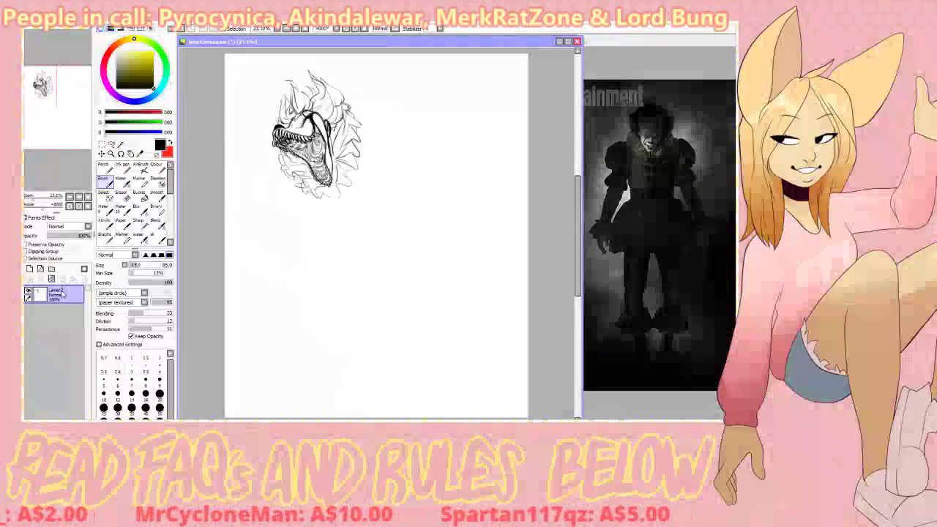
pyautogui.click(30, 270)
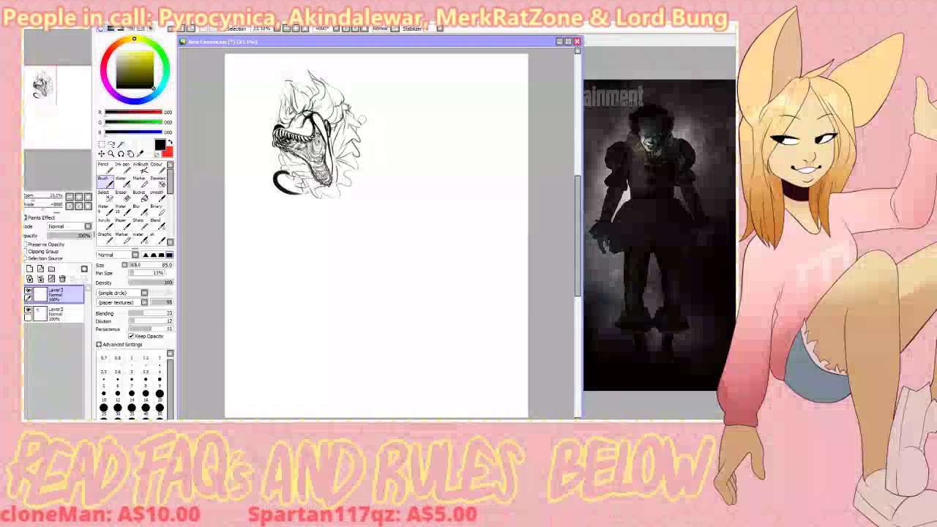
# - Try a curved rear shoulder line with chest and back strokes beside the head
pyautogui.moveTo(362, 119); pyautogui.dragTo(413, 162)
pyautogui.moveTo(336, 196); pyautogui.dragTo(395, 208)
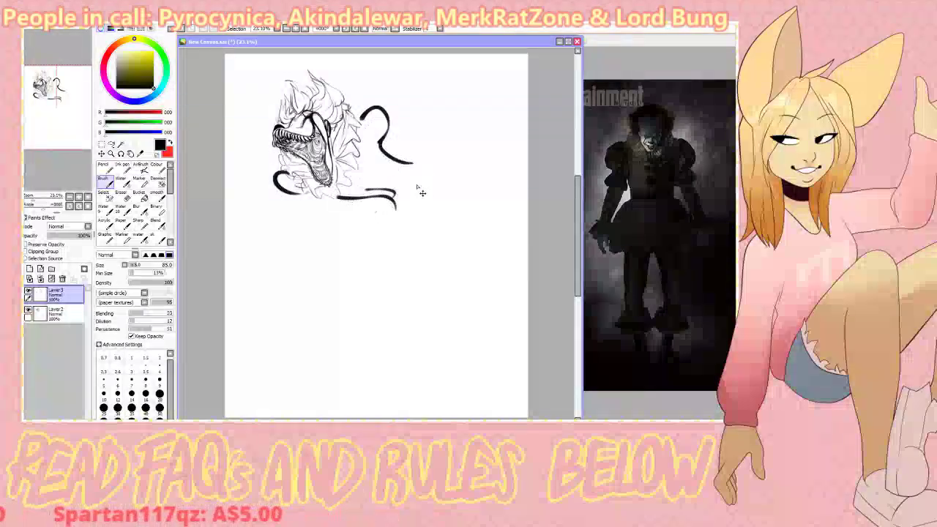
pyautogui.moveTo(386, 152); pyautogui.dragTo(437, 219)
pyautogui.moveTo(394, 196)
pyautogui.mouseDown()
pyautogui.moveTo(330, 237)
pyautogui.moveTo(308, 269)
pyautogui.mouseUp()
pyautogui.hotkey('ctrl', 'z')
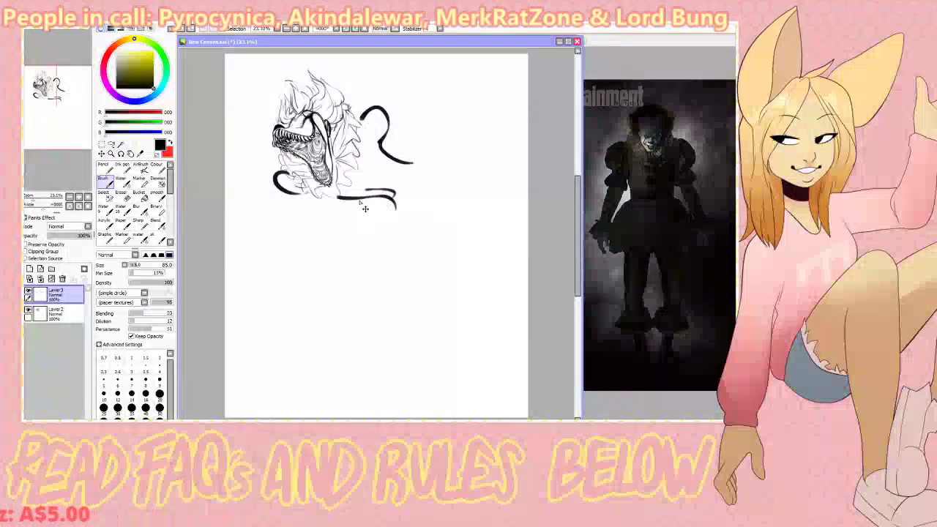
pyautogui.hotkey('ctrl', 'z')
pyautogui.hotkey('ctrl', 'z')
# - Sketch an oval rear shoulder beside the collar, and rough in the chest, waist and back lines of the torso
pyautogui.moveTo(374, 123); pyautogui.dragTo(382, 152)
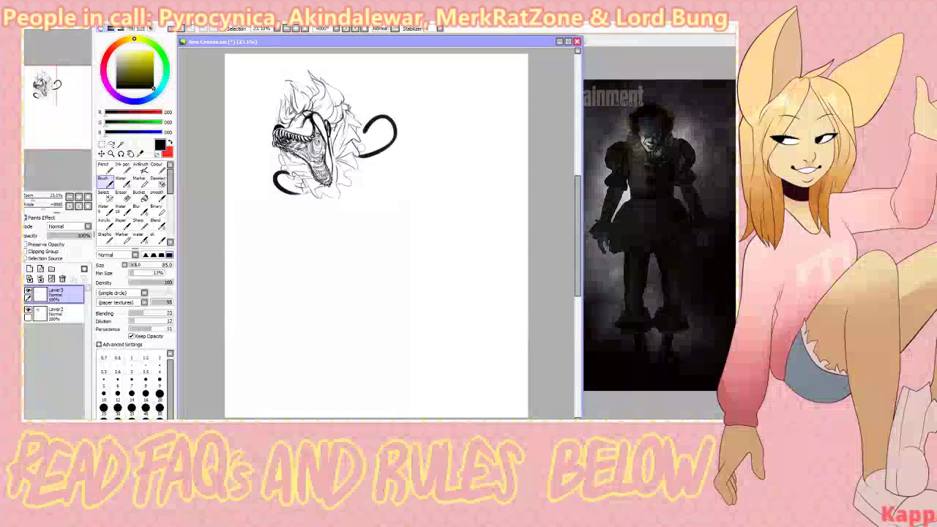
pyautogui.hotkey('ctrl', 'z')
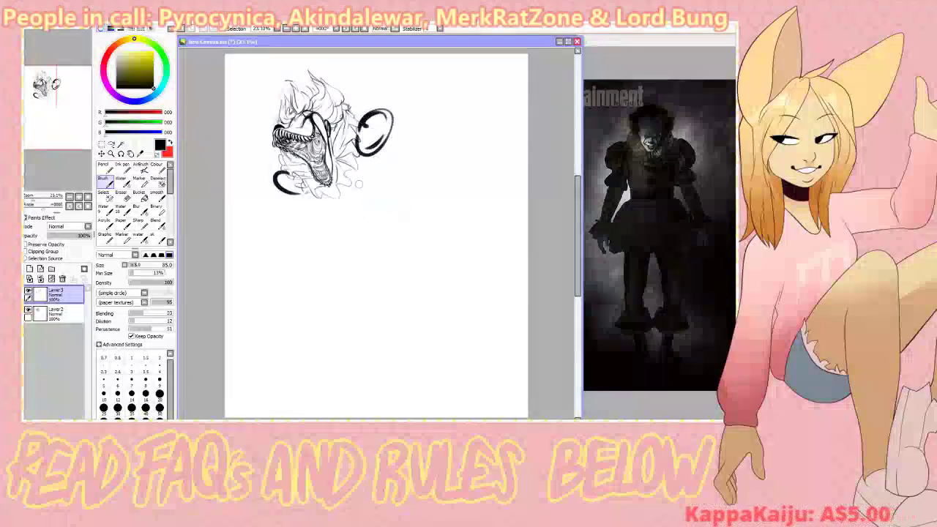
pyautogui.moveTo(334, 194)
pyautogui.mouseDown()
pyautogui.moveTo(371, 208)
pyautogui.moveTo(407, 240)
pyautogui.mouseUp()
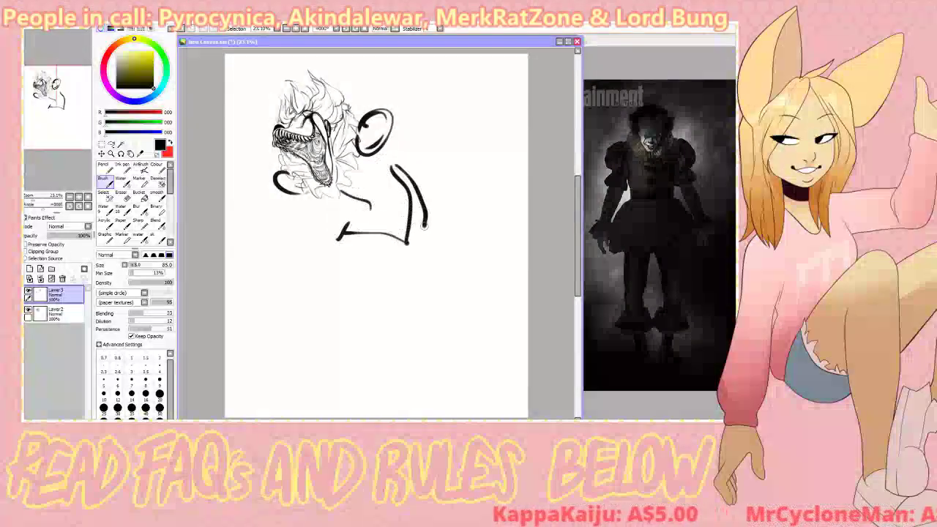
# - Move the head and body layers up the canvas to line up, and connect the rear shoulder to the torso
pyautogui.click(57, 313)
pyautogui.moveTo(364, 204); pyautogui.dragTo(416, 189)
pyautogui.click(59, 294)
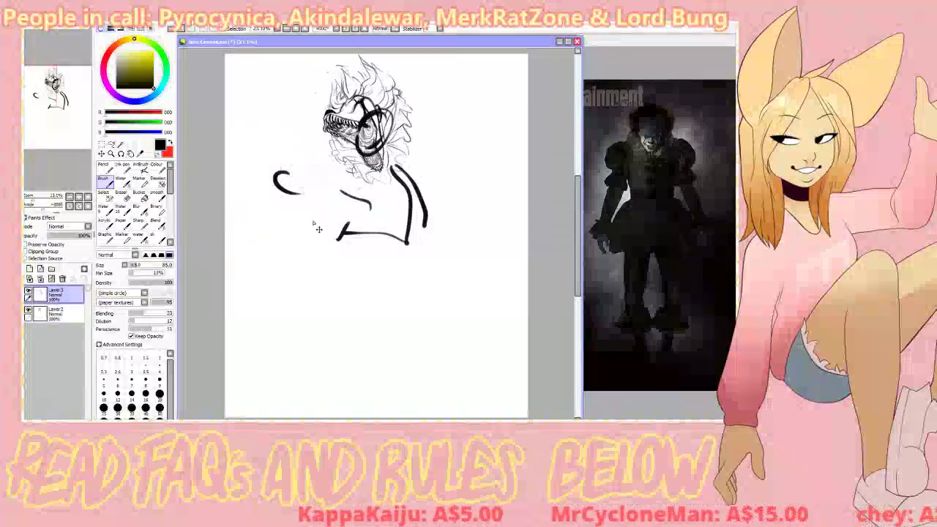
pyautogui.moveTo(318, 229); pyautogui.dragTo(394, 190)
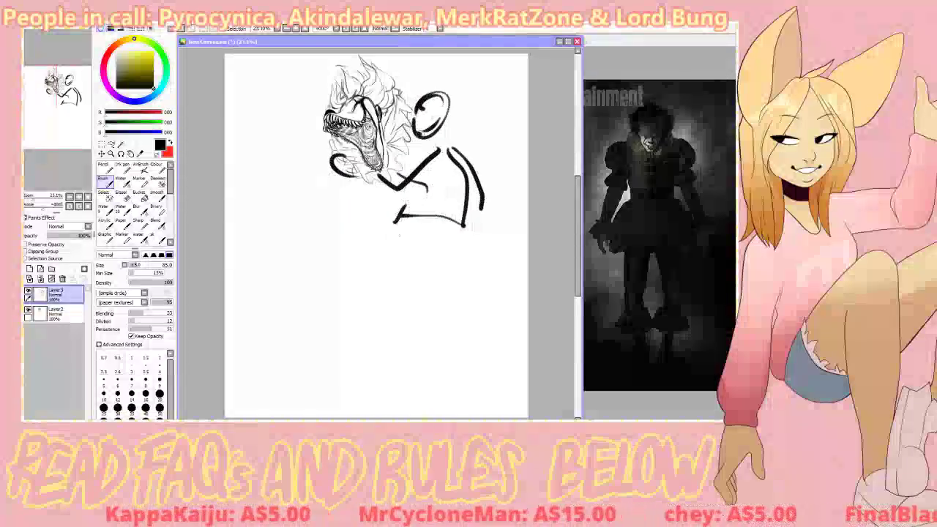
pyautogui.moveTo(416, 132); pyautogui.dragTo(443, 151)
# - Try several curved outlines for the front thigh and bent knee below the waist
pyautogui.moveTo(397, 189)
pyautogui.mouseDown()
pyautogui.moveTo(399, 209)
pyautogui.moveTo(347, 294)
pyautogui.mouseUp()
pyautogui.hotkey('ctrl', 'z')
pyautogui.moveTo(393, 218)
pyautogui.mouseDown()
pyautogui.moveTo(336, 289)
pyautogui.moveTo(385, 331)
pyautogui.mouseUp()
pyautogui.hotkey('ctrl', 'z')
pyautogui.hotkey('ctrl', 'z')
pyautogui.moveTo(402, 212); pyautogui.dragTo(339, 325)
pyautogui.moveTo(328, 333)
pyautogui.mouseDown()
pyautogui.moveTo(369, 340)
pyautogui.moveTo(406, 318)
pyautogui.moveTo(425, 290)
pyautogui.mouseUp()
pyautogui.hotkey('ctrl', 'z')
pyautogui.hotkey('ctrl', 'z')
pyautogui.moveTo(358, 310)
pyautogui.mouseDown()
pyautogui.moveTo(435, 302)
pyautogui.moveTo(430, 312)
pyautogui.moveTo(422, 237)
pyautogui.mouseUp()
pyautogui.hotkey('ctrl', 'z')
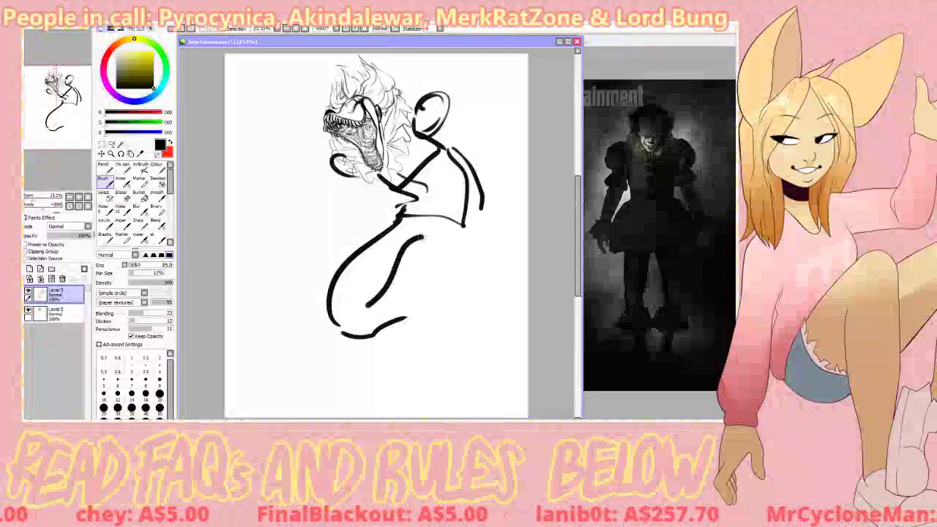
pyautogui.hotkey('ctrl', 'z')
# - Try inner-thigh and rear-leg lines beside the curved front leg, and remove the leg strokes
pyautogui.moveTo(377, 293)
pyautogui.mouseDown()
pyautogui.moveTo(428, 246)
pyautogui.moveTo(455, 364)
pyautogui.mouseUp()
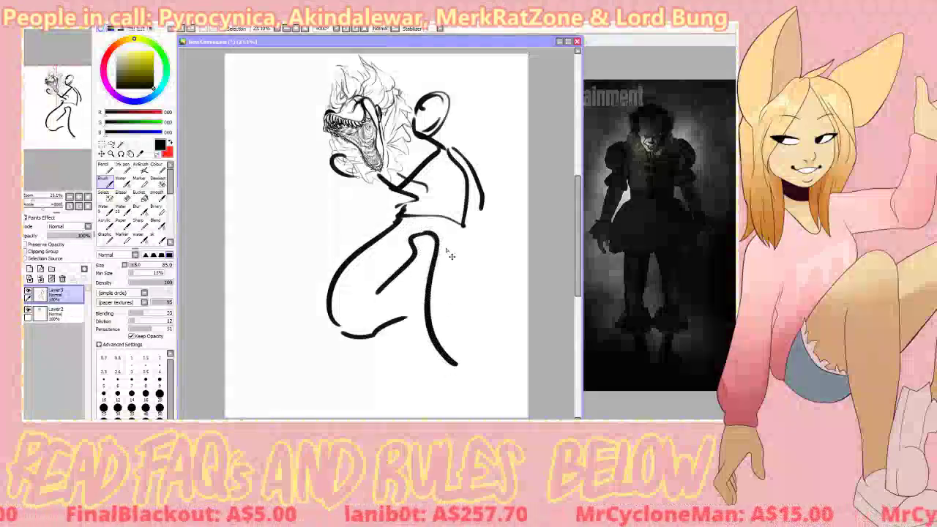
pyautogui.hotkey('ctrl', 'z')
pyautogui.moveTo(414, 238); pyautogui.dragTo(402, 350)
pyautogui.hotkey('ctrl', 'z')
pyautogui.moveTo(458, 256); pyautogui.dragTo(441, 336)
pyautogui.moveTo(440, 349); pyautogui.dragTo(415, 374)
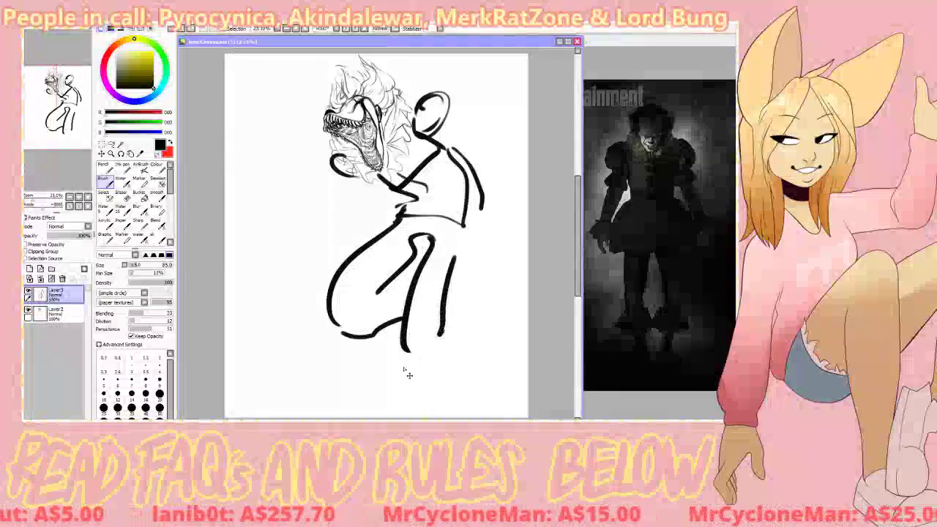
pyautogui.hotkey('ctrl', 'z')
pyautogui.hotkey('ctrl', 'z')
pyautogui.hotkey('ctrl', 'z')
pyautogui.hotkey('ctrl', 'z')
pyautogui.hotkey('ctrl', 'z')
# - Try a front leg reaching forward from the waist with a sharply bent knee
pyautogui.moveTo(402, 214); pyautogui.dragTo(303, 281)
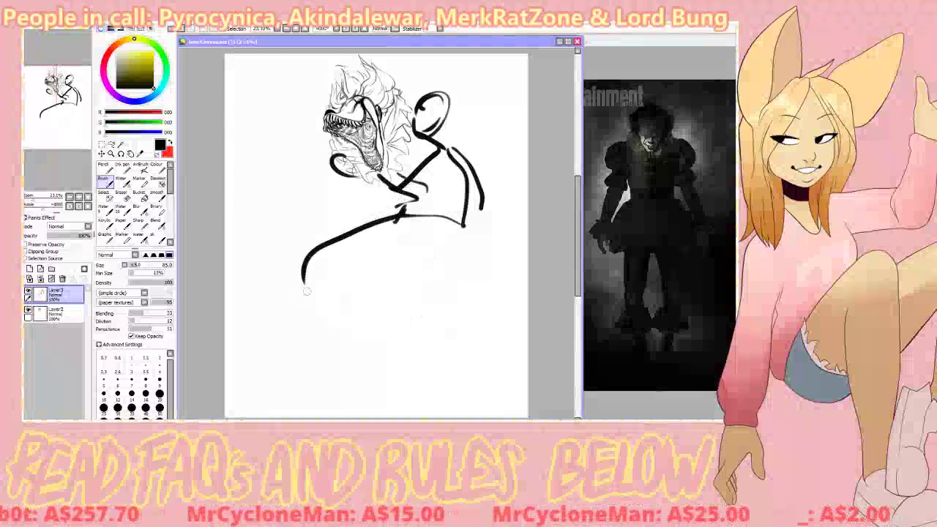
pyautogui.hotkey('ctrl', 'z')
pyautogui.moveTo(388, 229)
pyautogui.mouseDown()
pyautogui.moveTo(324, 288)
pyautogui.moveTo(419, 262)
pyautogui.mouseUp()
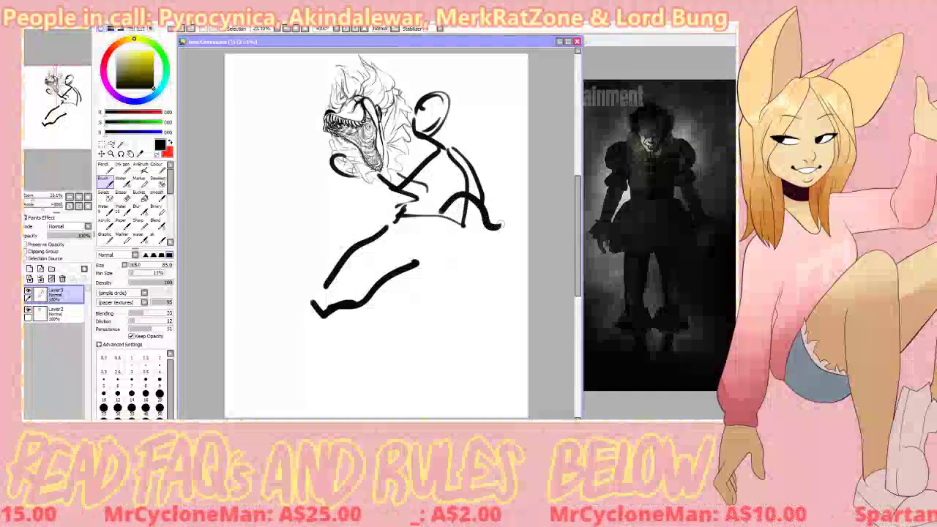
pyautogui.hotkey('ctrl', 'z')
pyautogui.hotkey('ctrl', 'z')
pyautogui.hotkey('ctrl', 'z')
pyautogui.moveTo(401, 213)
pyautogui.mouseDown()
pyautogui.moveTo(325, 326)
pyautogui.moveTo(376, 321)
pyautogui.mouseUp()
pyautogui.hotkey('ctrl', 'z')
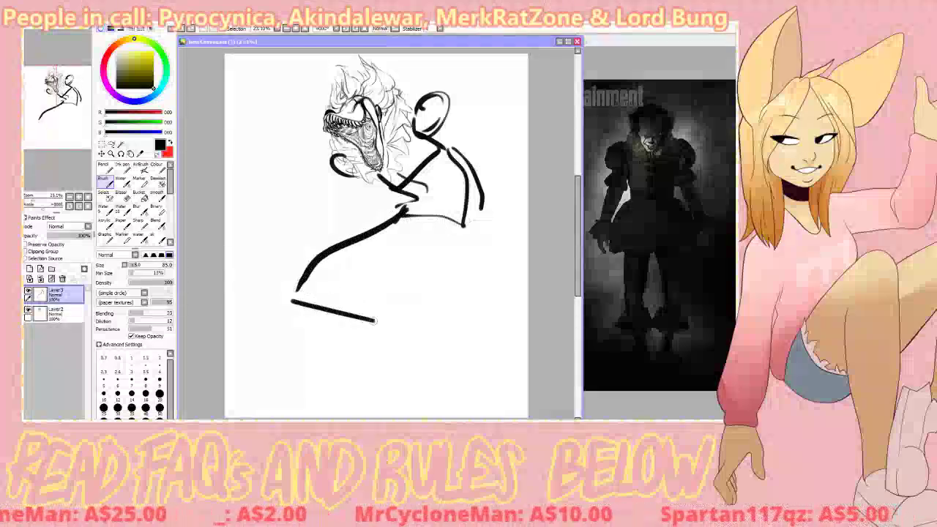
pyautogui.hotkey('ctrl', 'z')
pyautogui.hotkey('ctrl', 'z')
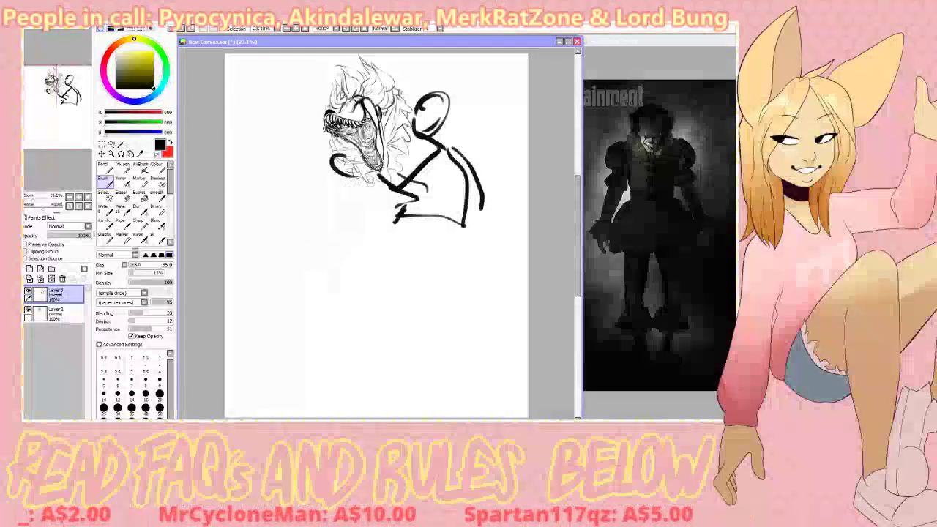
# - Try short strokes below the front shoulder, ahead of the waist
pyautogui.moveTo(358, 195); pyautogui.dragTo(364, 240)
pyautogui.moveTo(342, 224)
pyautogui.mouseDown()
pyautogui.moveTo(312, 240)
pyautogui.moveTo(325, 259)
pyautogui.mouseUp()
pyautogui.hotkey('ctrl', 'z')
pyautogui.hotkey('ctrl', 'z')
pyautogui.hotkey('ctrl', 'z')
pyautogui.hotkey('ctrl', 'z')
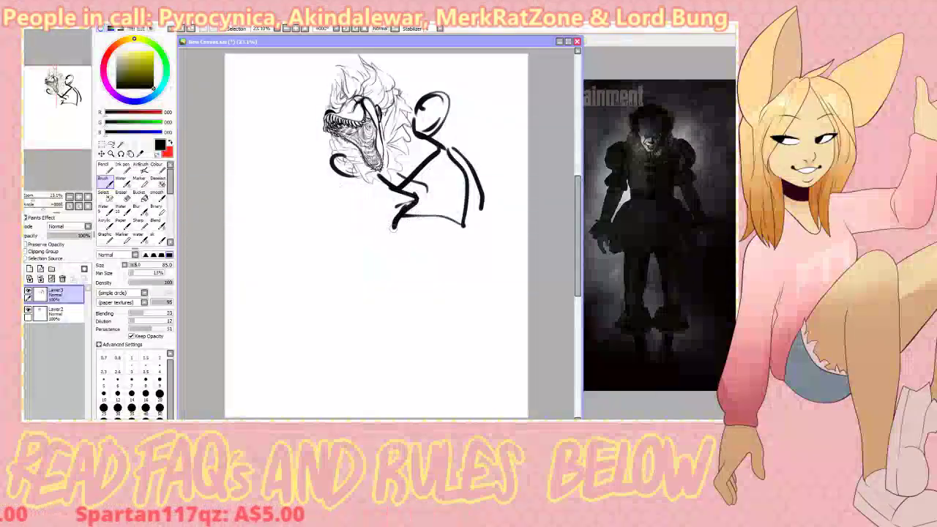
# - Erase most of the torso outline, and redraw the belly, waist and back with the Brush
pyautogui.moveTo(385, 226)
pyautogui.mouseDown()
pyautogui.moveTo(456, 229)
pyautogui.moveTo(399, 185)
pyautogui.mouseUp()
pyautogui.press('e')
pyautogui.moveTo(438, 145); pyautogui.dragTo(464, 224)
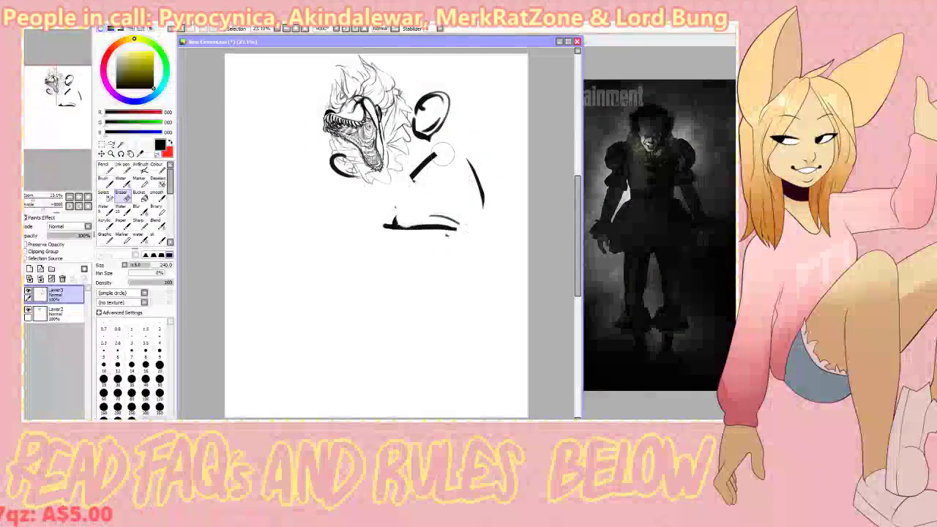
pyautogui.press('b')
pyautogui.moveTo(376, 178); pyautogui.dragTo(391, 222)
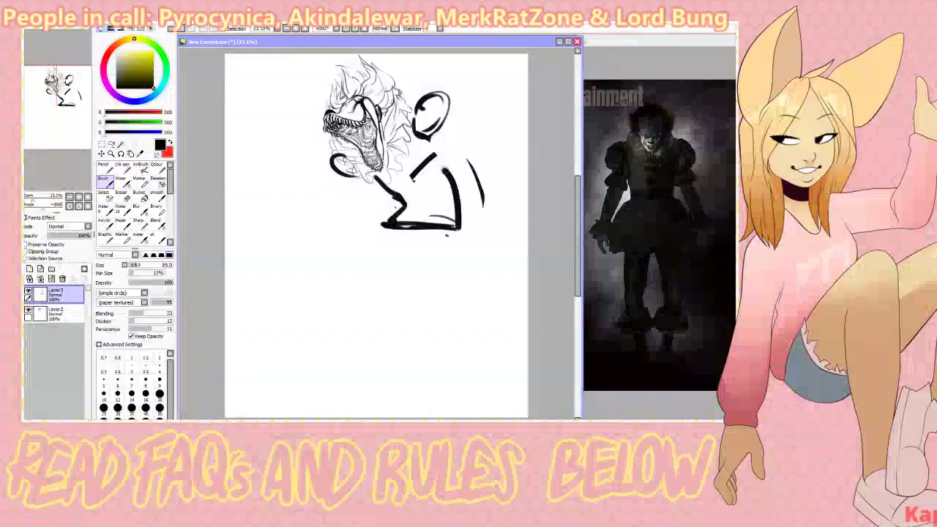
# - Rework the back line from the rear shoulder, and erase the excess strokes along the back and waist
pyautogui.hotkey('ctrl', 'z')
pyautogui.moveTo(433, 144); pyautogui.dragTo(454, 233)
pyautogui.moveTo(452, 173); pyautogui.dragTo(457, 261)
pyautogui.press('e')
pyautogui.moveTo(448, 133)
pyautogui.mouseDown()
pyautogui.moveTo(455, 178)
pyautogui.moveTo(483, 207)
pyautogui.mouseUp()
pyautogui.moveTo(457, 139); pyautogui.dragTo(449, 233)
pyautogui.press('b')
pyautogui.hotkey('ctrl', 'z')
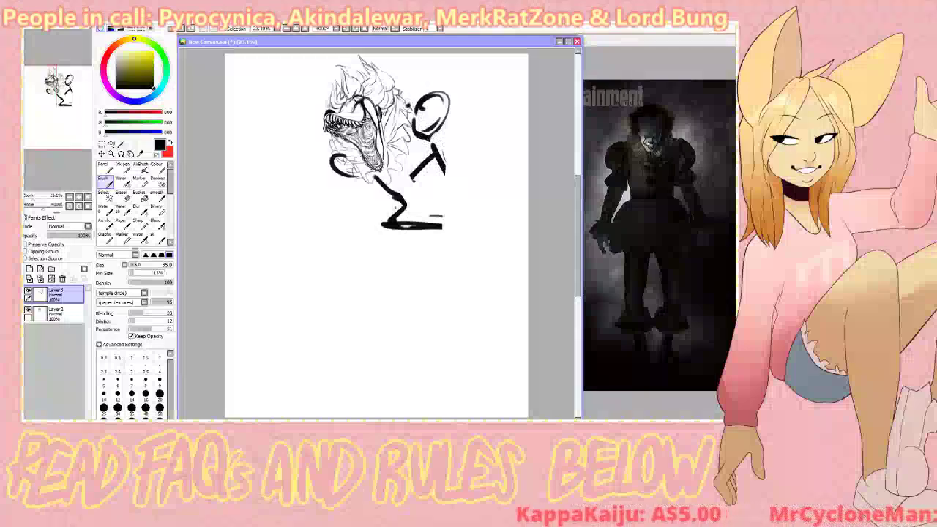
# - Sketch a puffed sleeve with a cuff around the rear shoulder, and add ruffle strokes below the front shoulder
pyautogui.moveTo(404, 111); pyautogui.dragTo(447, 96)
pyautogui.moveTo(408, 127); pyautogui.dragTo(442, 139)
pyautogui.moveTo(449, 99); pyautogui.dragTo(462, 115)
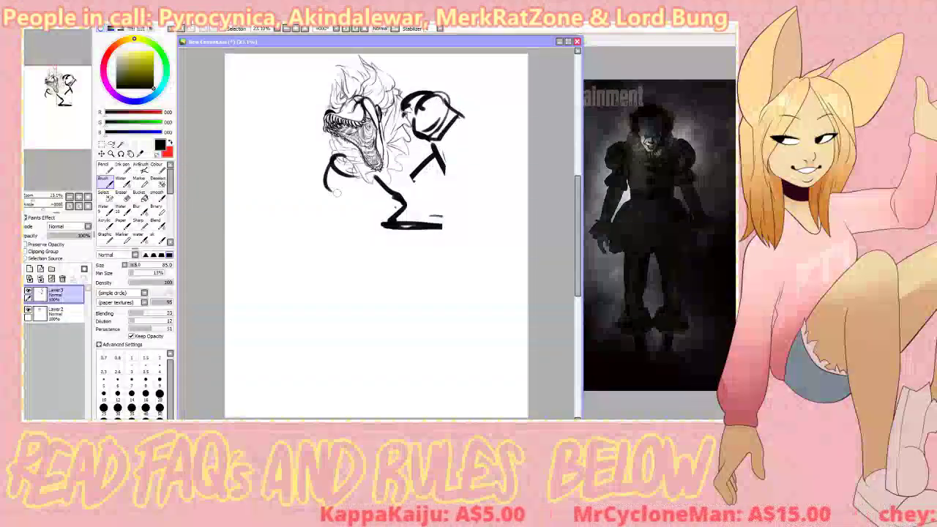
pyautogui.hotkey('ctrl', 'z')
pyautogui.moveTo(337, 184); pyautogui.dragTo(361, 184)
pyautogui.moveTo(337, 187); pyautogui.dragTo(379, 192)
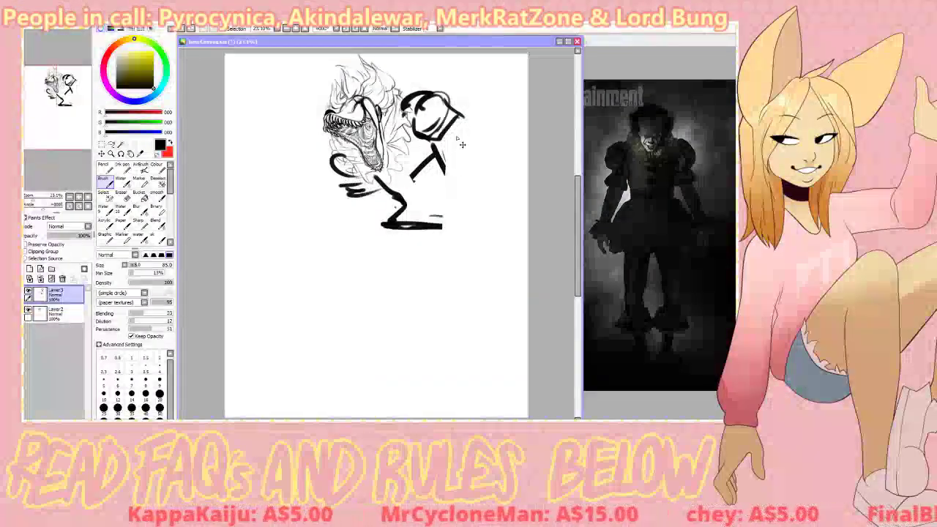
# - Redraw the back as a heavy line running from the rear shoulder down past the waist
pyautogui.moveTo(444, 149); pyautogui.dragTo(450, 208)
pyautogui.hotkey('ctrl', 'z')
pyautogui.moveTo(443, 158); pyautogui.dragTo(451, 214)
pyautogui.moveTo(449, 183); pyautogui.dragTo(456, 206)
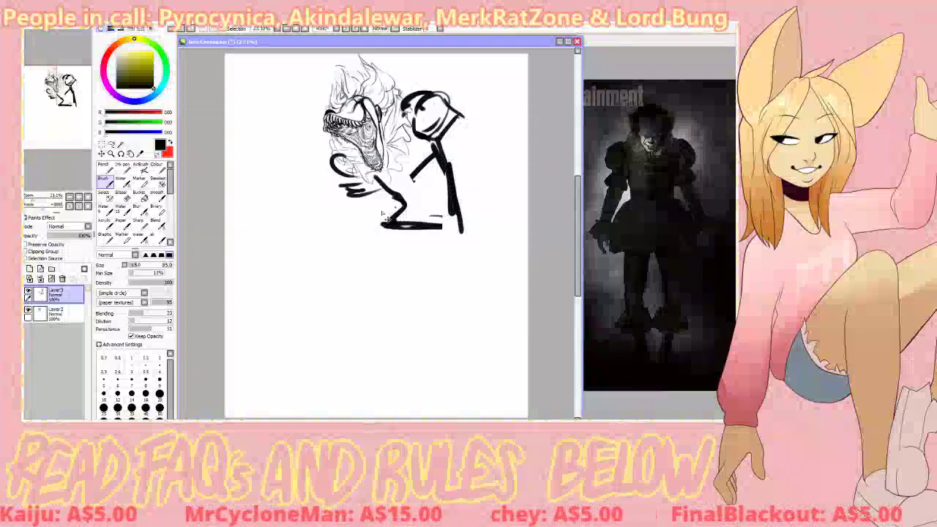
# - Try a flared, wavy skirt outline spreading from the waist
pyautogui.moveTo(388, 218)
pyautogui.mouseDown()
pyautogui.moveTo(353, 257)
pyautogui.moveTo(328, 250)
pyautogui.moveTo(350, 252)
pyautogui.mouseUp()
pyautogui.moveTo(366, 237); pyautogui.dragTo(452, 267)
pyautogui.hotkey('ctrl', 'z')
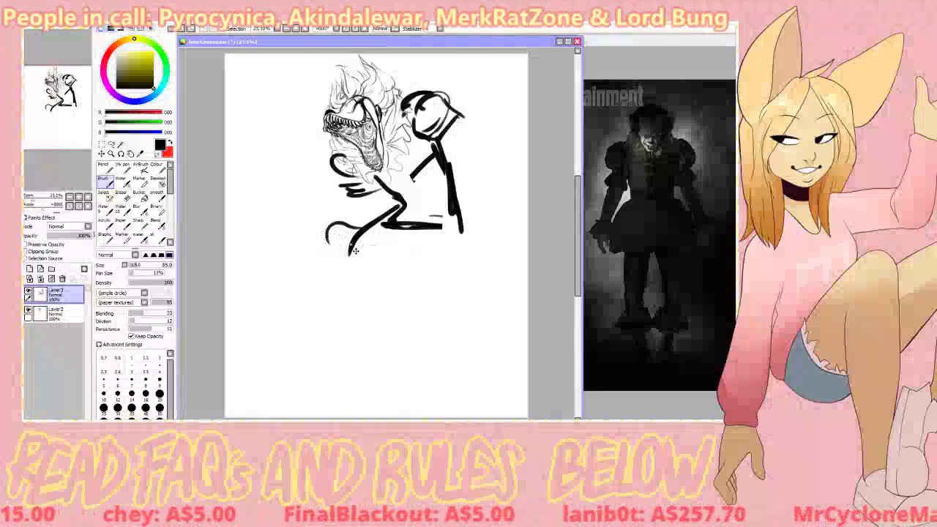
pyautogui.moveTo(354, 251)
pyautogui.mouseDown()
pyautogui.moveTo(328, 270)
pyautogui.moveTo(459, 278)
pyautogui.mouseUp()
pyautogui.moveTo(474, 278)
pyautogui.mouseDown()
pyautogui.moveTo(486, 268)
pyautogui.moveTo(464, 225)
pyautogui.mouseUp()
pyautogui.hotkey('ctrl', 'z')
pyautogui.hotkey('ctrl', 'z')
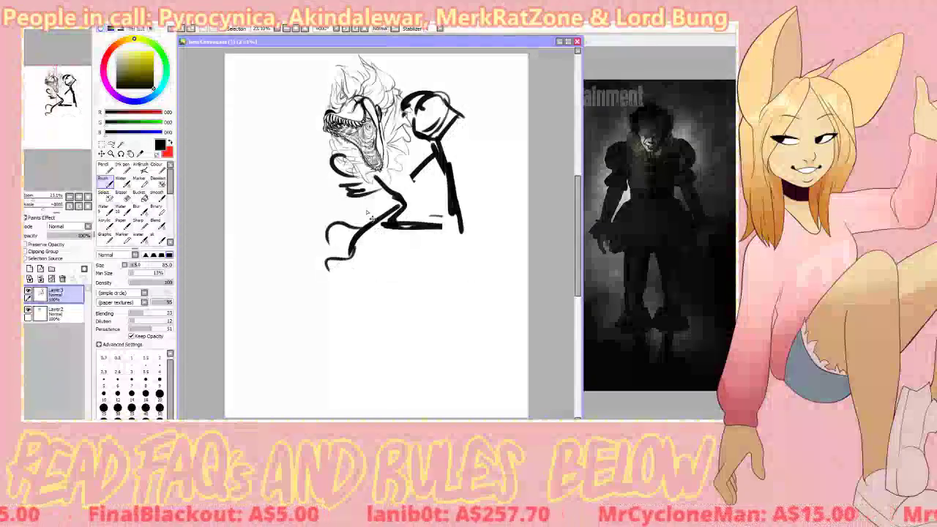
pyautogui.hotkey('ctrl', 'z')
pyautogui.hotkey('ctrl', 'z')
pyautogui.hotkey('ctrl', 'z')
pyautogui.hotkey('ctrl', 'z')
# - Try straighter front and rear leg lines descending from the hips
pyautogui.moveTo(394, 212); pyautogui.dragTo(334, 269)
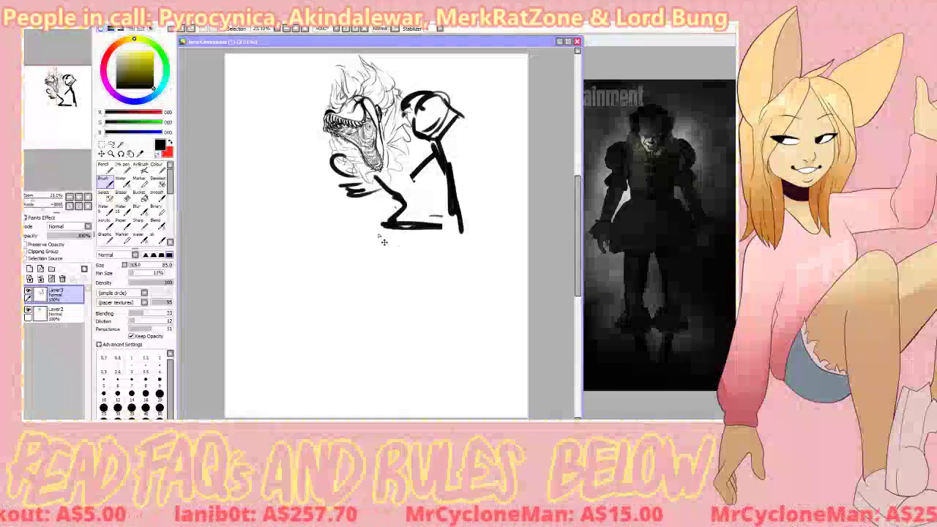
pyautogui.moveTo(370, 233)
pyautogui.mouseDown()
pyautogui.moveTo(370, 261)
pyautogui.moveTo(424, 287)
pyautogui.mouseUp()
pyautogui.moveTo(414, 245); pyautogui.dragTo(427, 276)
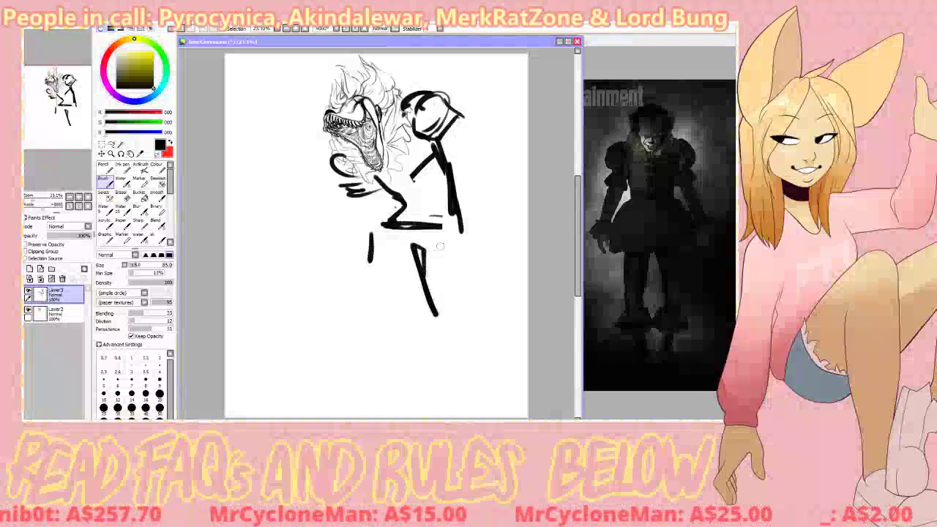
pyautogui.moveTo(470, 241); pyautogui.dragTo(451, 308)
pyautogui.moveTo(441, 226); pyautogui.dragTo(461, 313)
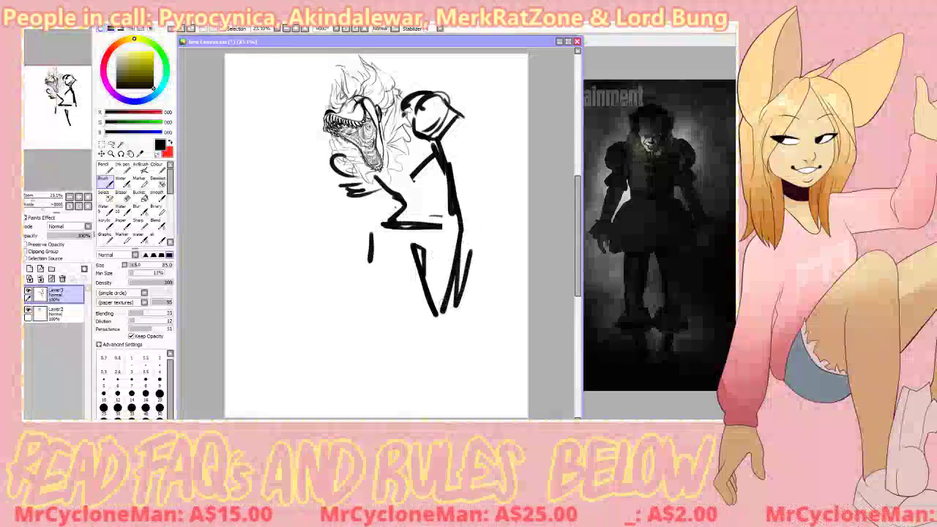
pyautogui.hotkey('ctrl', 'z')
pyautogui.hotkey('ctrl', 'z')
pyautogui.hotkey('ctrl', 'z')
pyautogui.hotkey('ctrl', 'z')
pyautogui.hotkey('ctrl', 'z')
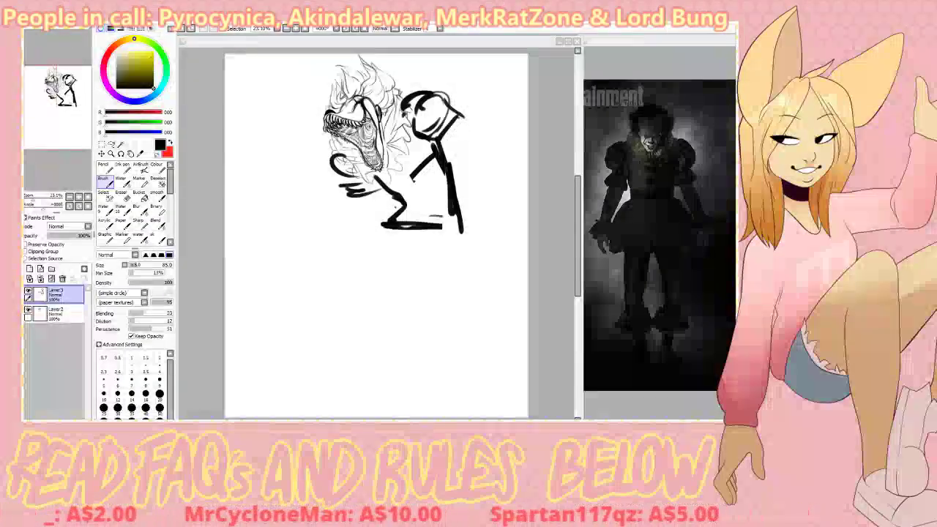
# - Sketch the hips and both thighs below the waist, with a narrow gap between the legs
pyautogui.click(87, 202)
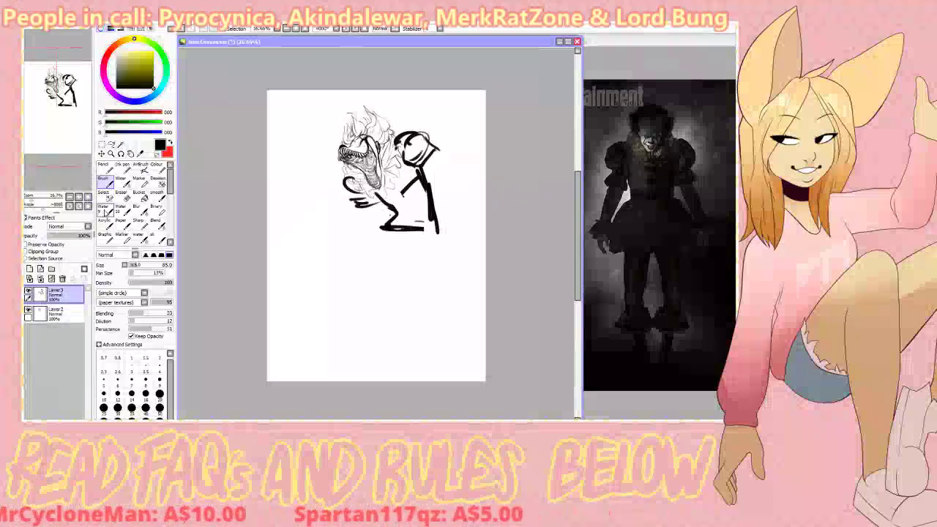
pyautogui.moveTo(395, 227)
pyautogui.mouseDown()
pyautogui.moveTo(363, 246)
pyautogui.moveTo(382, 293)
pyautogui.mouseUp()
pyautogui.moveTo(366, 240)
pyautogui.mouseDown()
pyautogui.moveTo(380, 296)
pyautogui.moveTo(406, 246)
pyautogui.moveTo(404, 291)
pyautogui.mouseUp()
pyautogui.hotkey('ctrl', 'z')
pyautogui.hotkey('ctrl', 'z')
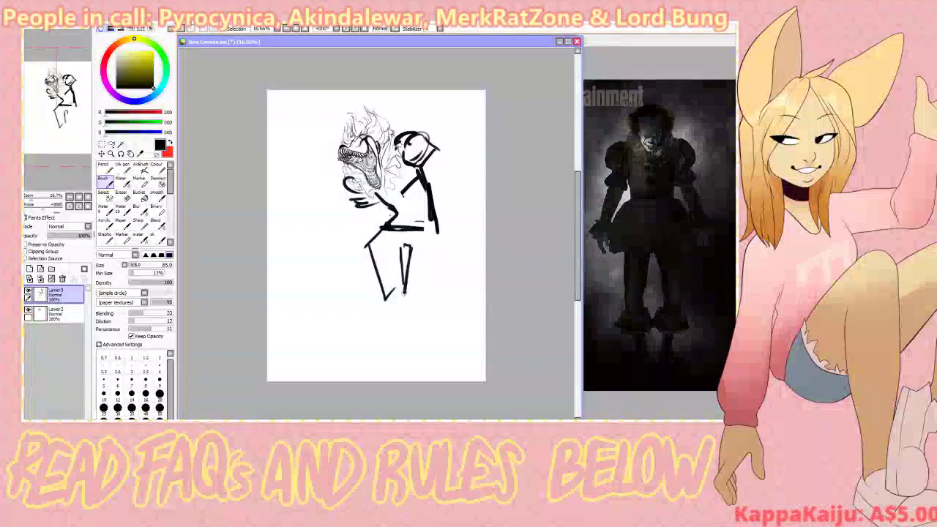
pyautogui.moveTo(439, 240); pyautogui.dragTo(427, 306)
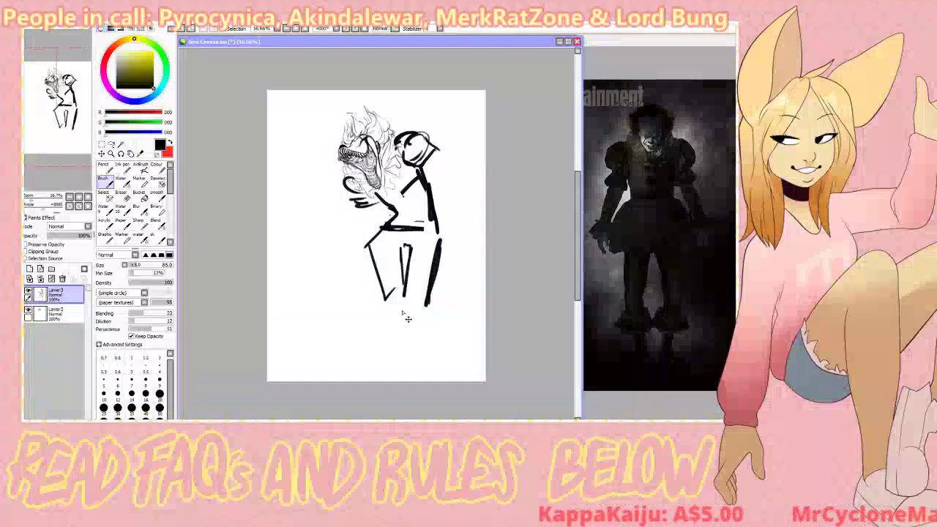
pyautogui.moveTo(382, 233); pyautogui.dragTo(366, 247)
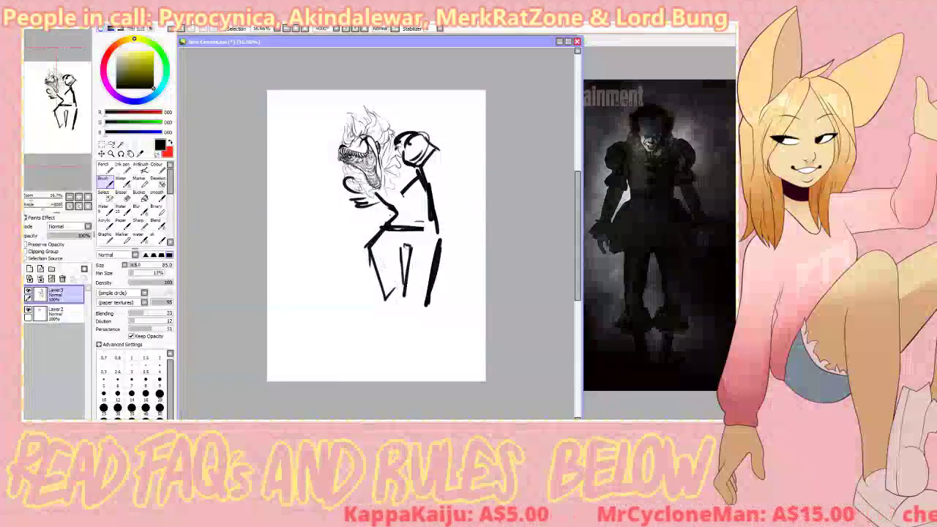
# - Try a lower leg bending back from the front knee, and shift the body and head sketches higher on the canvas
pyautogui.moveTo(390, 295); pyautogui.dragTo(349, 330)
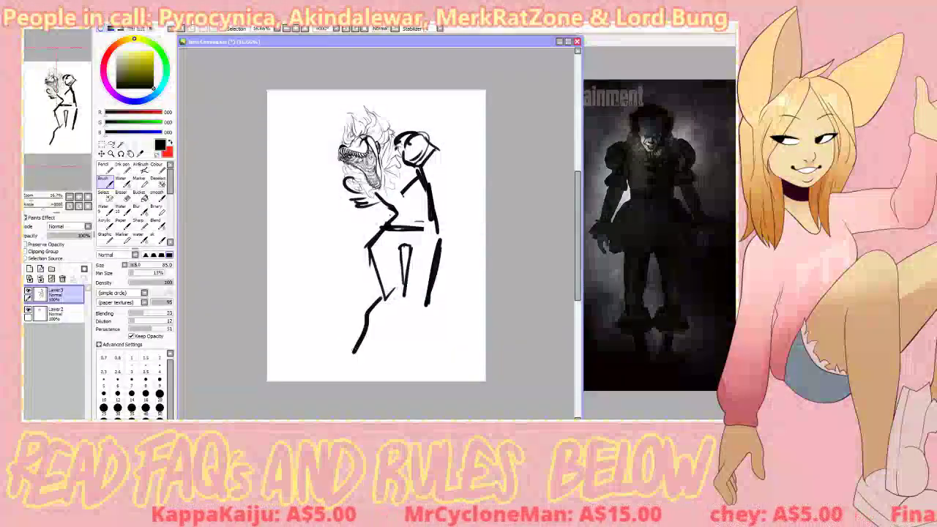
pyautogui.hotkey('ctrl', 'z')
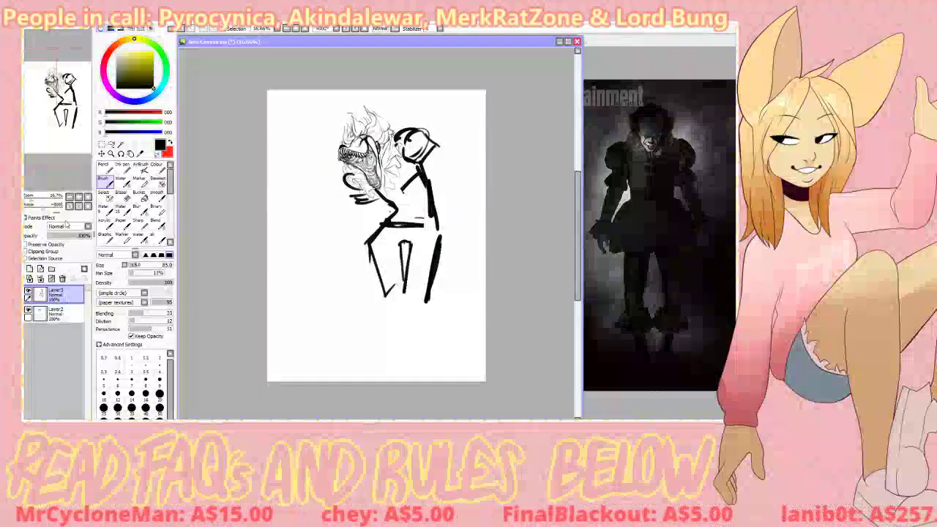
pyautogui.click(70, 310)
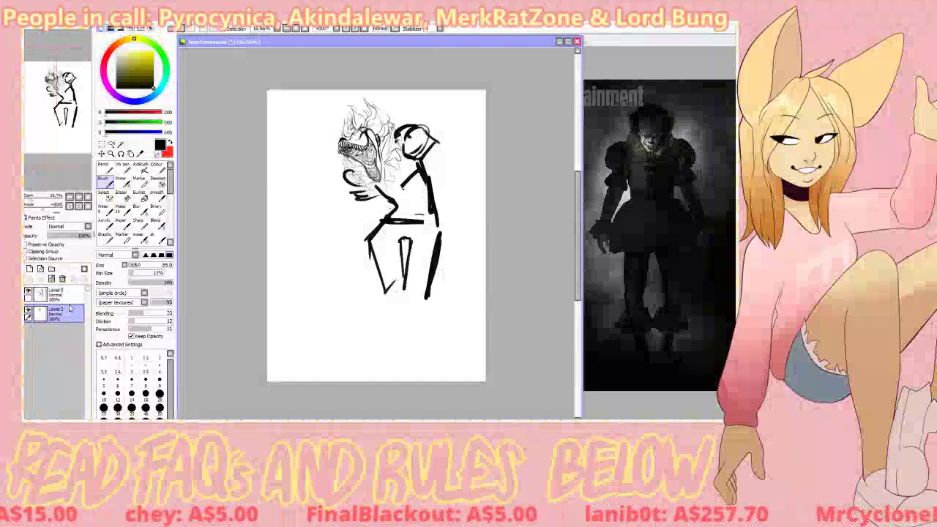
pyautogui.hotkey('ctrl', 'z')
pyautogui.hotkey('ctrl', 'Up')
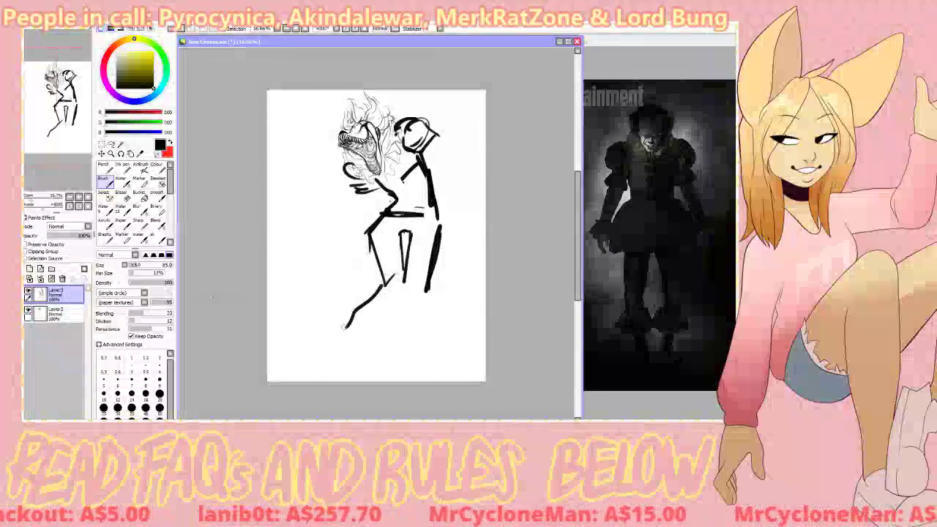
# - Undo the bent-back front lower leg and try shorter, straighter shin strokes below the front knee
pyautogui.hotkey('ctrl', 'z')
pyautogui.moveTo(387, 265)
pyautogui.mouseDown()
pyautogui.moveTo(366, 294)
pyautogui.moveTo(385, 291)
pyautogui.moveTo(361, 299)
pyautogui.moveTo(378, 309)
pyautogui.mouseUp()
pyautogui.hotkey('ctrl', 'z')
pyautogui.hotkey('ctrl', 'z')
pyautogui.hotkey('ctrl', 'z')
pyautogui.moveTo(384, 303)
pyautogui.mouseDown()
pyautogui.moveTo(395, 301)
pyautogui.moveTo(371, 309)
pyautogui.mouseUp()
pyautogui.hotkey('ctrl', 'z')
pyautogui.hotkey('ctrl', 'z')
pyautogui.hotkey('ctrl', 'z')
# - Try loose ruffled cuffs directly beneath both thighs, and undo the cuff strokes
pyautogui.moveTo(374, 296)
pyautogui.mouseDown()
pyautogui.moveTo(388, 300)
pyautogui.moveTo(364, 307)
pyautogui.mouseUp()
pyautogui.moveTo(404, 284); pyautogui.dragTo(398, 301)
pyautogui.moveTo(409, 301)
pyautogui.mouseDown()
pyautogui.moveTo(407, 316)
pyautogui.moveTo(404, 298)
pyautogui.mouseUp()
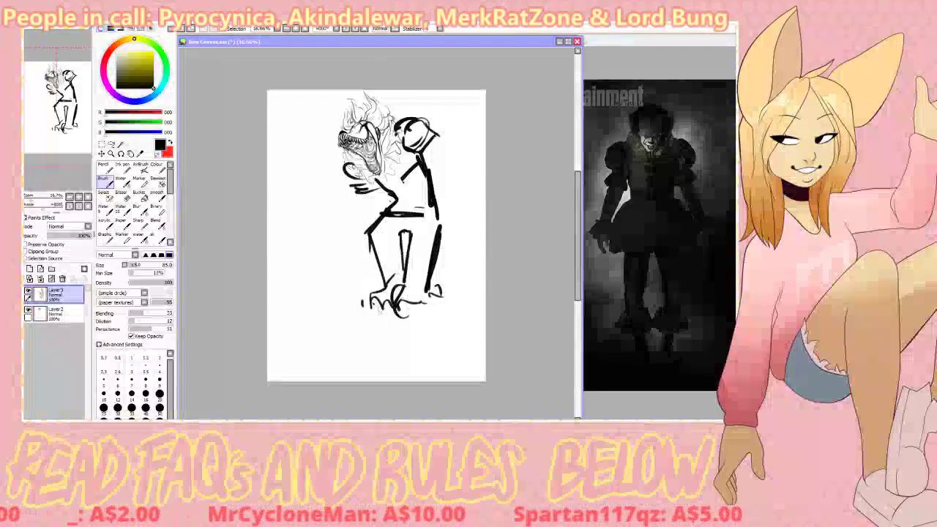
pyautogui.hotkey('ctrl', 'z')
pyautogui.hotkey('ctrl', 'z')
pyautogui.hotkey('ctrl', 'z')
pyautogui.hotkey('ctrl', 'z')
pyautogui.hotkey('ctrl', 'z')
pyautogui.hotkey('ctrl', 'z')
pyautogui.hotkey('ctrl', 'z')
pyautogui.hotkey('ctrl', 'z')
# - Sketch the rear lower leg slanting backward from the knee, ending in a pointed clown shoe
pyautogui.moveTo(409, 284); pyautogui.dragTo(409, 290)
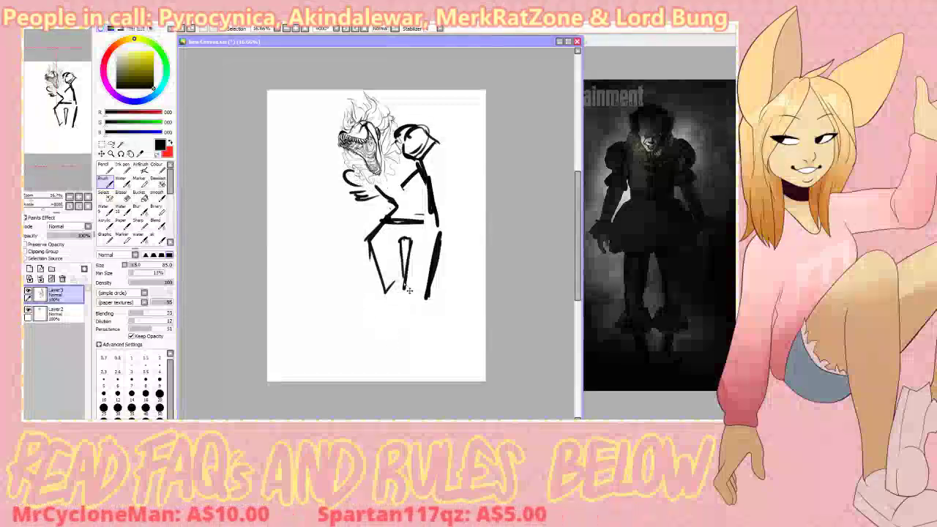
pyautogui.hotkey('ctrl', 'z')
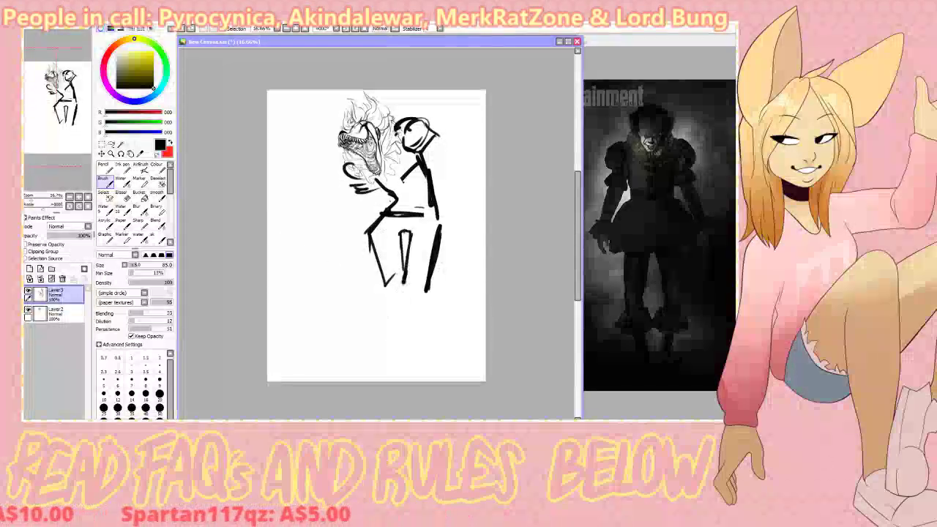
pyautogui.hotkey('ctrl', 'z')
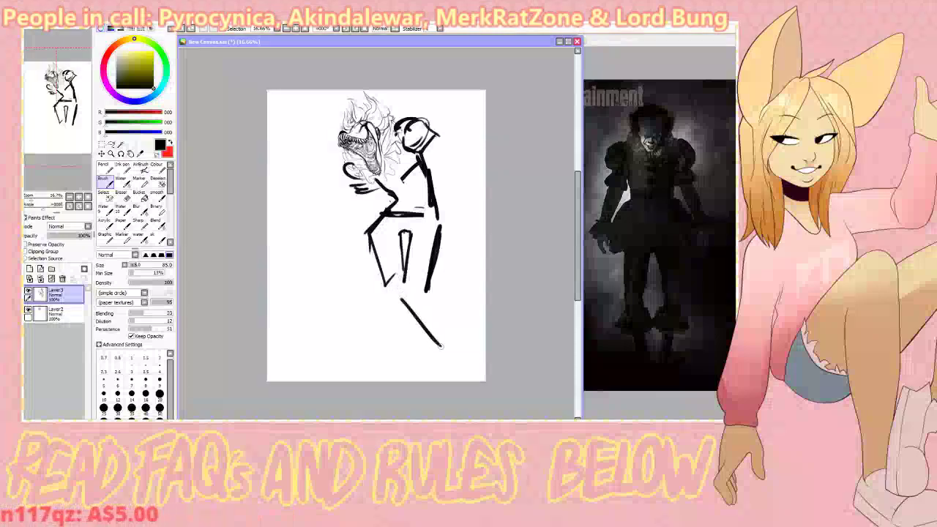
pyautogui.moveTo(427, 290); pyautogui.dragTo(456, 338)
pyautogui.hotkey('ctrl', 'z')
pyautogui.moveTo(437, 331)
pyautogui.mouseDown()
pyautogui.moveTo(449, 362)
pyautogui.moveTo(414, 350)
pyautogui.moveTo(406, 367)
pyautogui.moveTo(443, 326)
pyautogui.mouseUp()
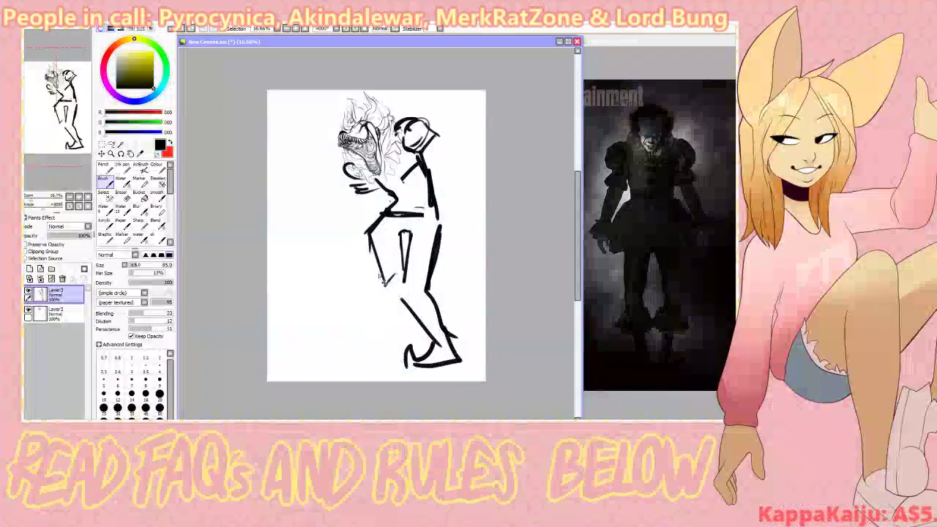
# - Sketch the front lower leg and shoe, add jagged ruffles around both ankles, and extend the inner leg line
pyautogui.moveTo(380, 278)
pyautogui.mouseDown()
pyautogui.moveTo(359, 361)
pyautogui.moveTo(399, 364)
pyautogui.mouseUp()
pyautogui.hotkey('ctrl', 'z')
pyautogui.moveTo(399, 365)
pyautogui.mouseDown()
pyautogui.moveTo(394, 344)
pyautogui.moveTo(384, 353)
pyautogui.mouseUp()
pyautogui.moveTo(385, 350)
pyautogui.mouseDown()
pyautogui.moveTo(366, 349)
pyautogui.moveTo(373, 346)
pyautogui.moveTo(347, 331)
pyautogui.moveTo(346, 341)
pyautogui.mouseUp()
pyautogui.hotkey('ctrl', 'z')
pyautogui.hotkey('ctrl', 'z')
pyautogui.moveTo(375, 347)
pyautogui.mouseDown()
pyautogui.moveTo(388, 330)
pyautogui.moveTo(369, 324)
pyautogui.moveTo(396, 328)
pyautogui.moveTo(358, 335)
pyautogui.mouseUp()
pyautogui.moveTo(358, 335)
pyautogui.mouseDown()
pyautogui.moveTo(370, 324)
pyautogui.moveTo(392, 338)
pyautogui.moveTo(426, 337)
pyautogui.moveTo(443, 316)
pyautogui.moveTo(434, 340)
pyautogui.mouseUp()
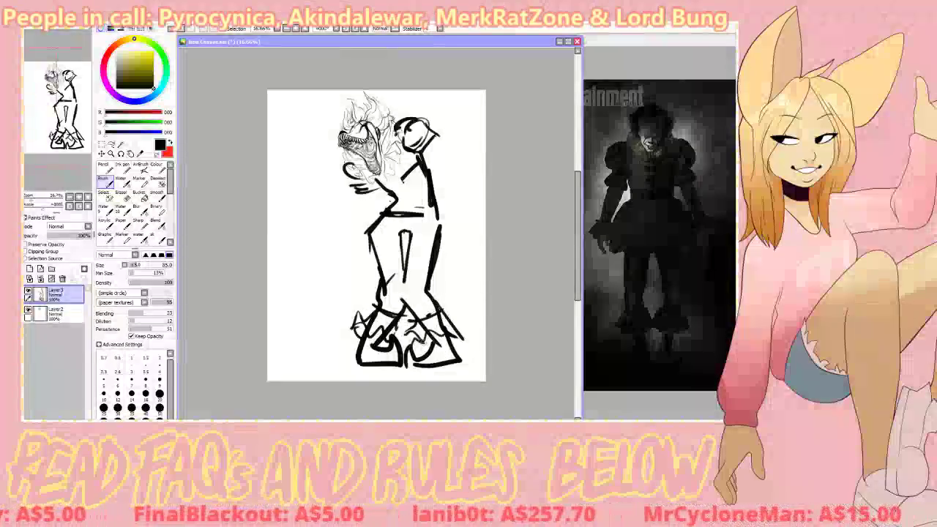
pyautogui.moveTo(407, 277); pyautogui.dragTo(402, 298)
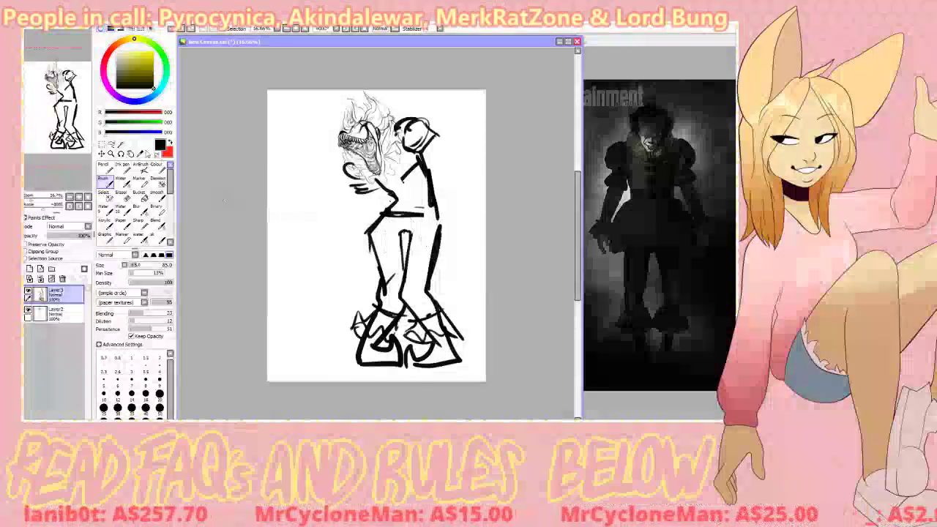
# - Clear the full-body pose sketch from Layer3, keeping the fanged head on the other layer
pyautogui.click(111, 144)
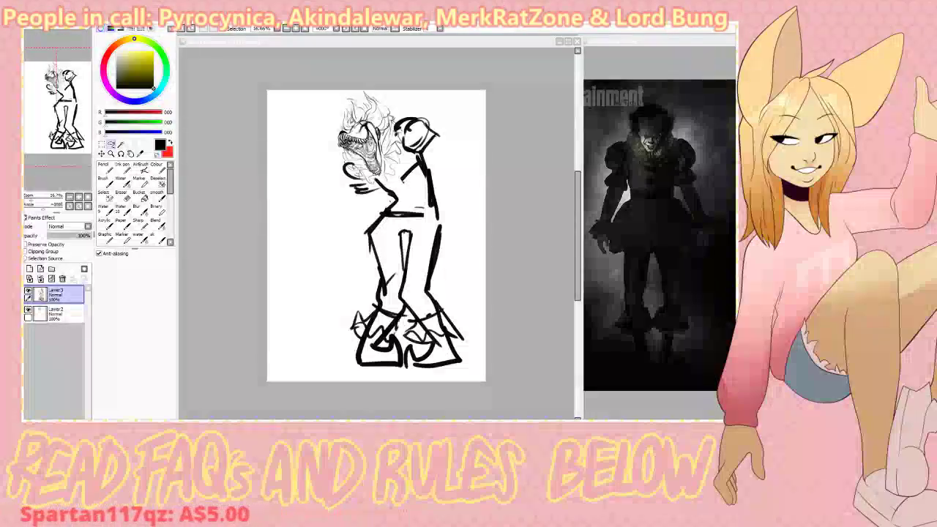
pyautogui.click(373, 232)
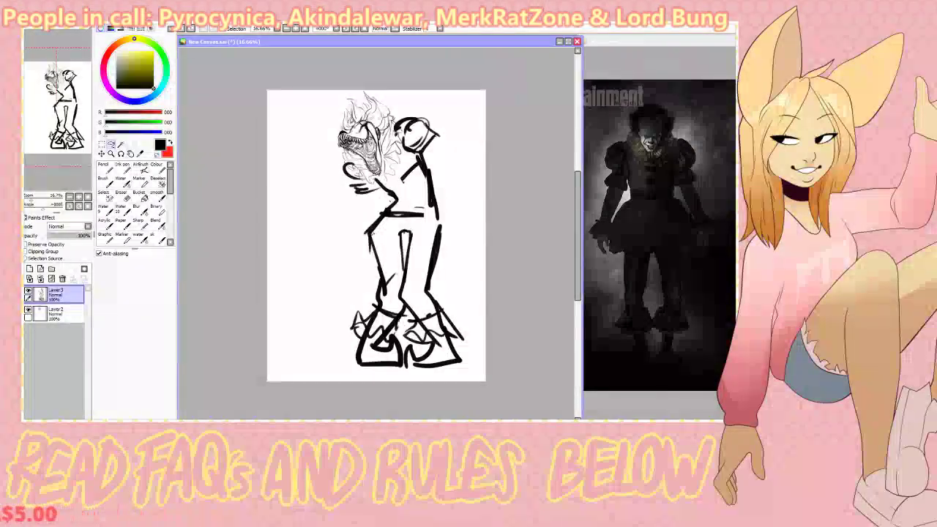
pyautogui.click(51, 279)
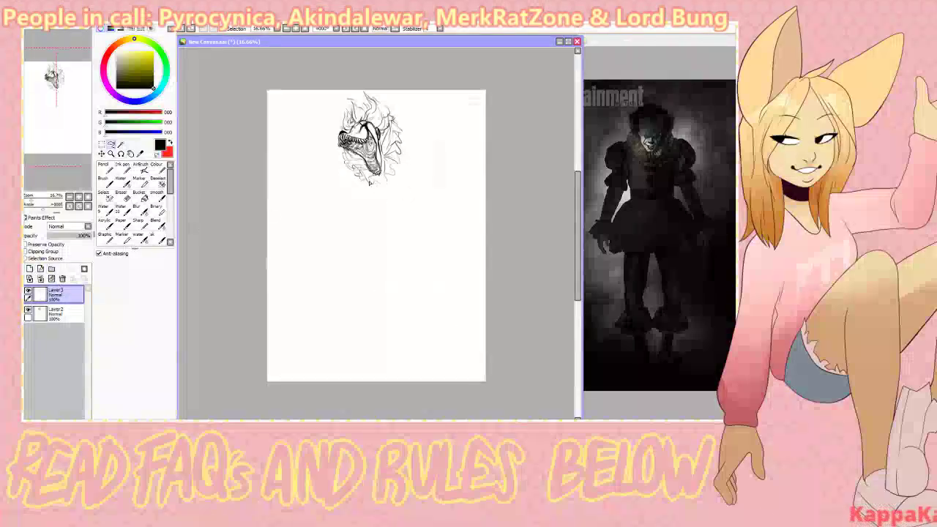
# - Try new brush strokes for the chest and back beneath the ruffled head, and undo them
pyautogui.press('b')
pyautogui.moveTo(359, 174); pyautogui.dragTo(406, 207)
pyautogui.moveTo(417, 213)
pyautogui.mouseDown()
pyautogui.moveTo(419, 167)
pyautogui.moveTo(407, 146)
pyautogui.mouseUp()
pyautogui.hotkey('ctrl', 'z')
pyautogui.hotkey('ctrl', 'z')
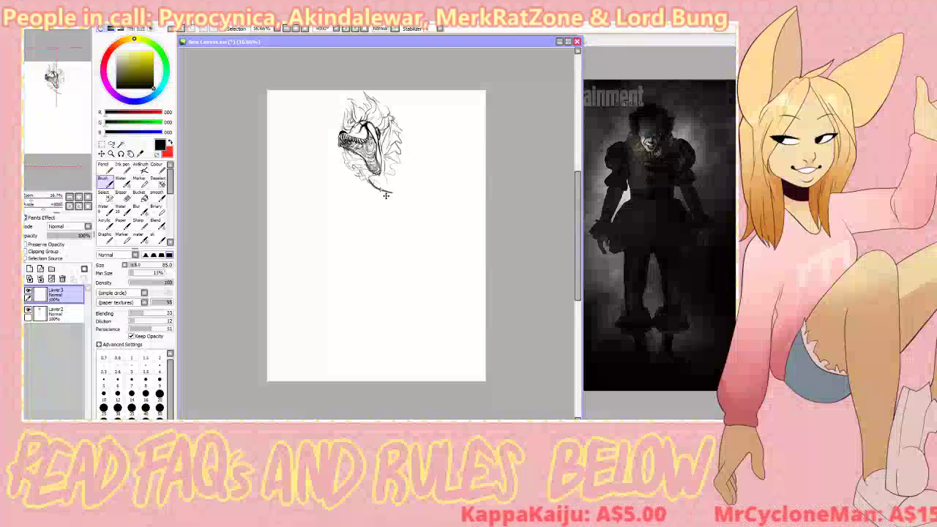
pyautogui.hotkey('ctrl', 'z')
pyautogui.moveTo(379, 181); pyautogui.dragTo(399, 196)
pyautogui.hotkey('ctrl', 'z')
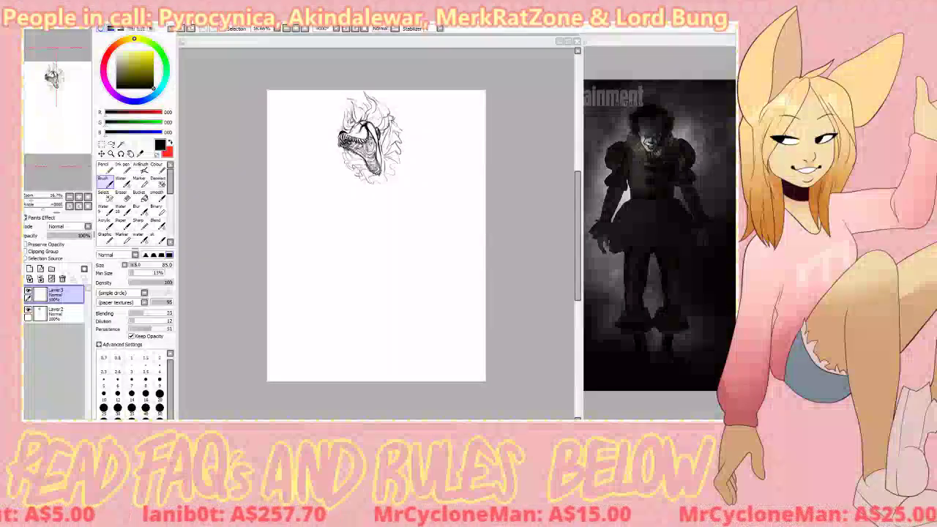
# - Place the figure-study canvas beside the drawing with the hunched full-length figure in view, and return to the drawing
pyautogui.hotkey('alt', 'Tab')
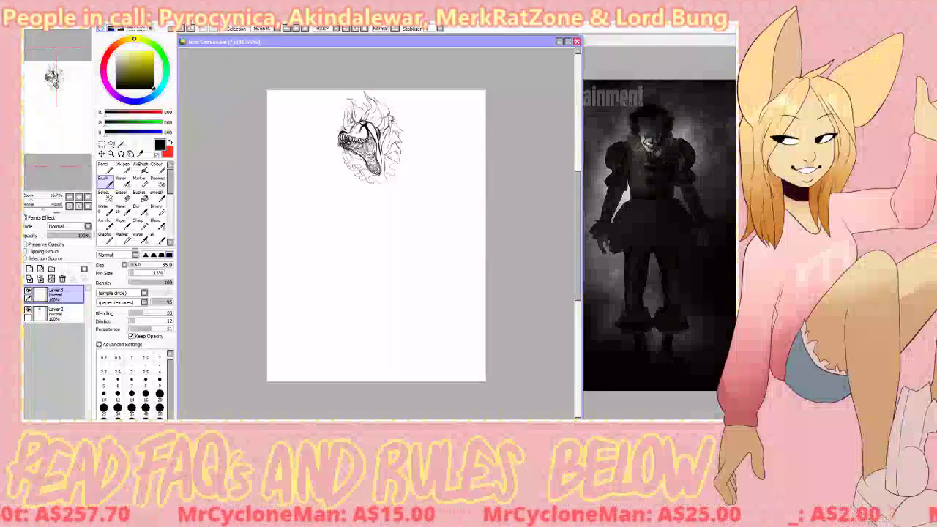
pyautogui.click(61, 47)
pyautogui.moveTo(307, 46)
pyautogui.mouseDown()
pyautogui.moveTo(543, 120)
pyautogui.moveTo(657, 91)
pyautogui.moveTo(720, 61)
pyautogui.mouseUp()
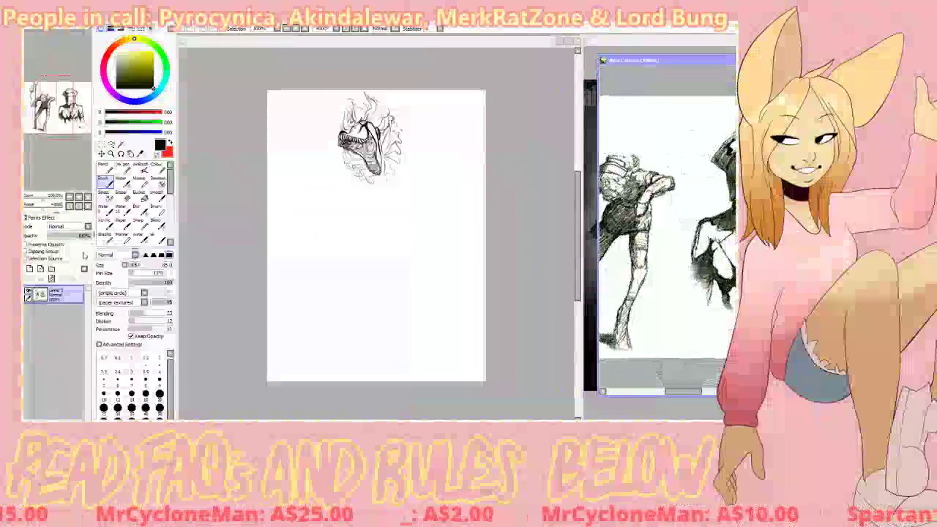
pyautogui.moveTo(692, 392)
pyautogui.mouseDown()
pyautogui.moveTo(657, 396)
pyautogui.moveTo(676, 396)
pyautogui.mouseUp()
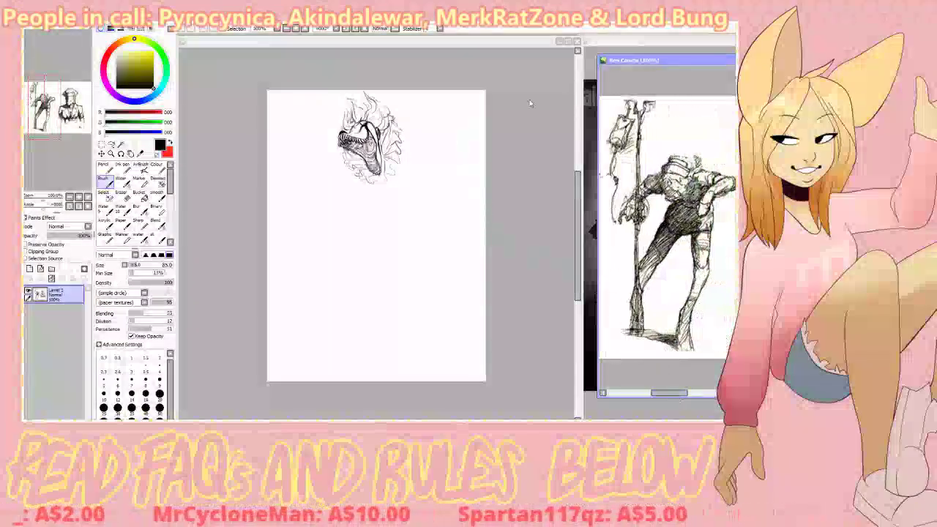
pyautogui.moveTo(693, 61); pyautogui.dragTo(678, 87)
pyautogui.click(513, 126)
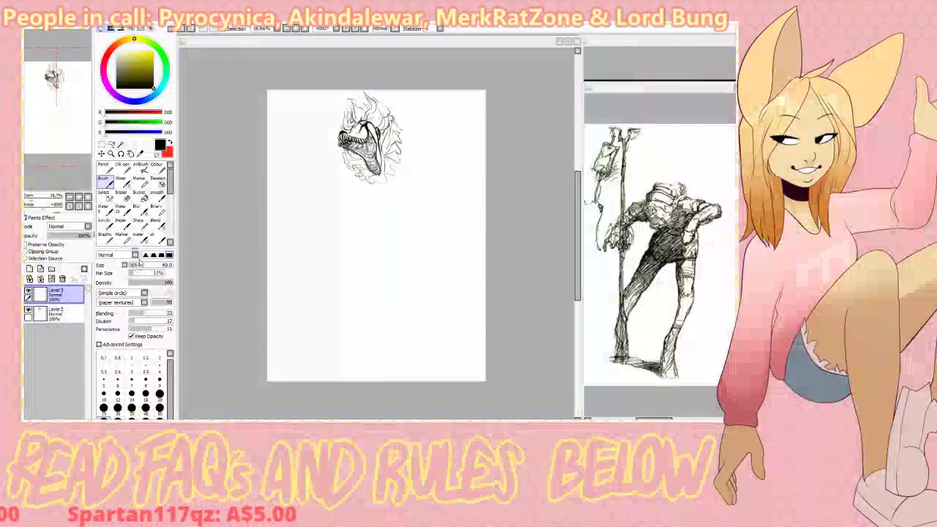
# - Set the brush size to 70 and the density to 71
pyautogui.click(135, 265)
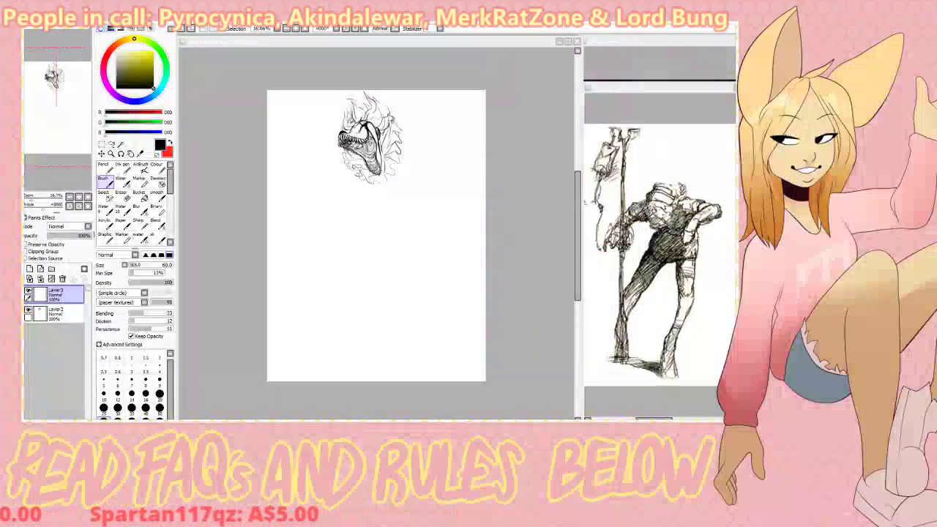
pyautogui.click(528, 79)
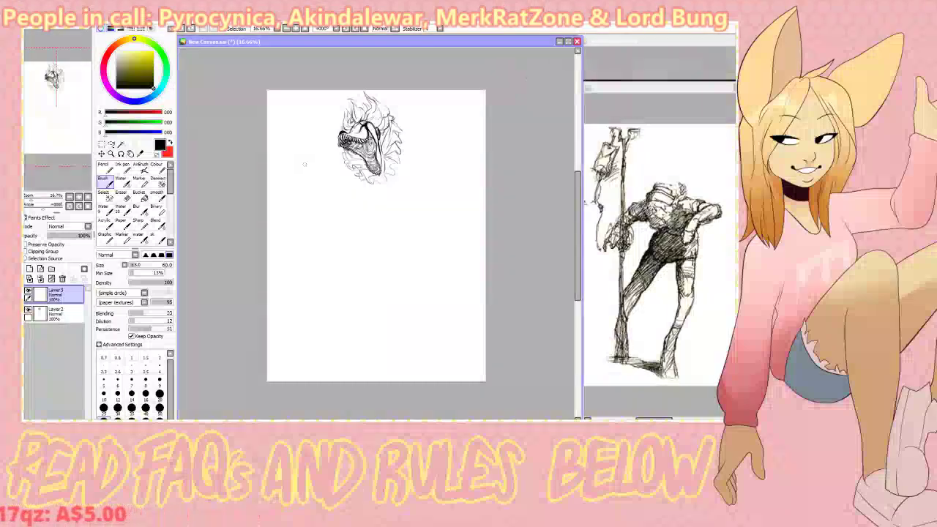
pyautogui.click(133, 265)
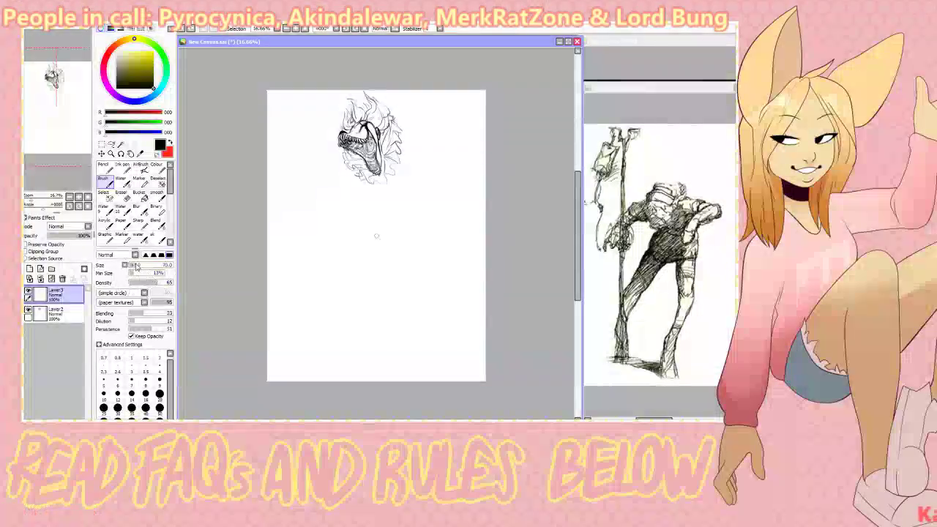
# - Try an angled chest line under the jaw with a raised shoulder contour behind the head
pyautogui.moveTo(370, 176); pyautogui.dragTo(373, 203)
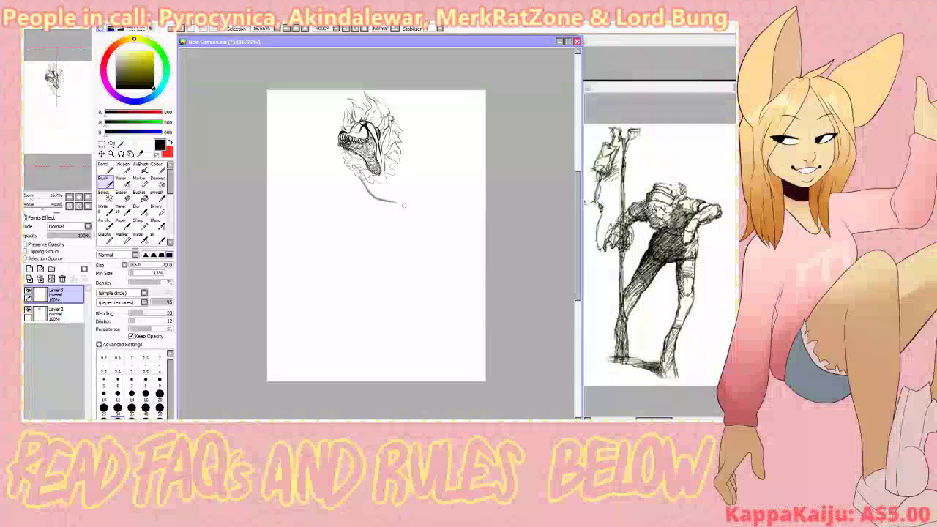
pyautogui.hotkey('ctrl', 'z')
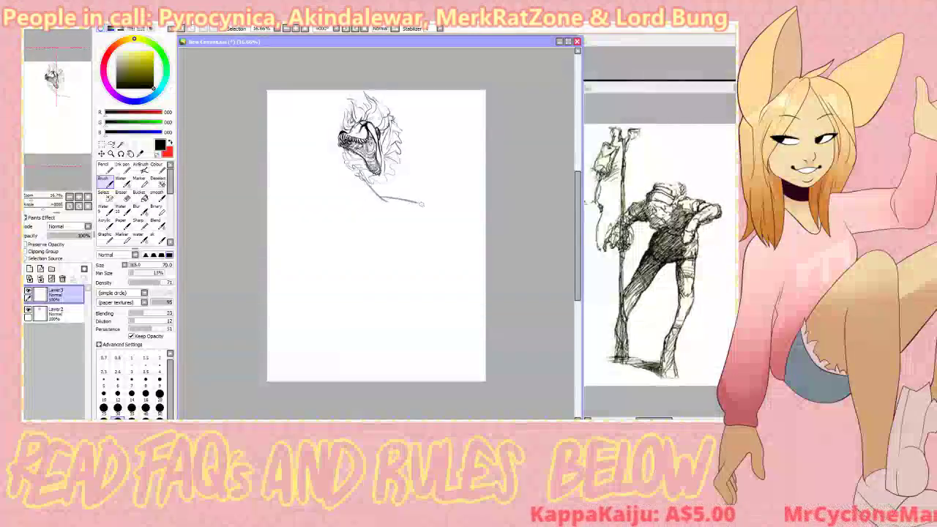
pyautogui.hotkey('ctrl', 'z')
pyautogui.moveTo(371, 192)
pyautogui.mouseDown()
pyautogui.moveTo(407, 207)
pyautogui.moveTo(374, 195)
pyautogui.moveTo(421, 180)
pyautogui.mouseUp()
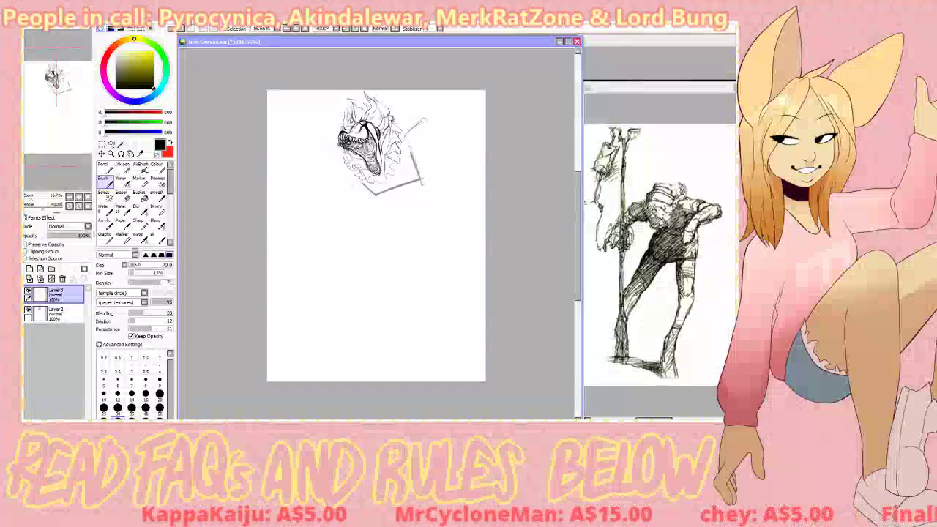
pyautogui.hotkey('ctrl', 'z')
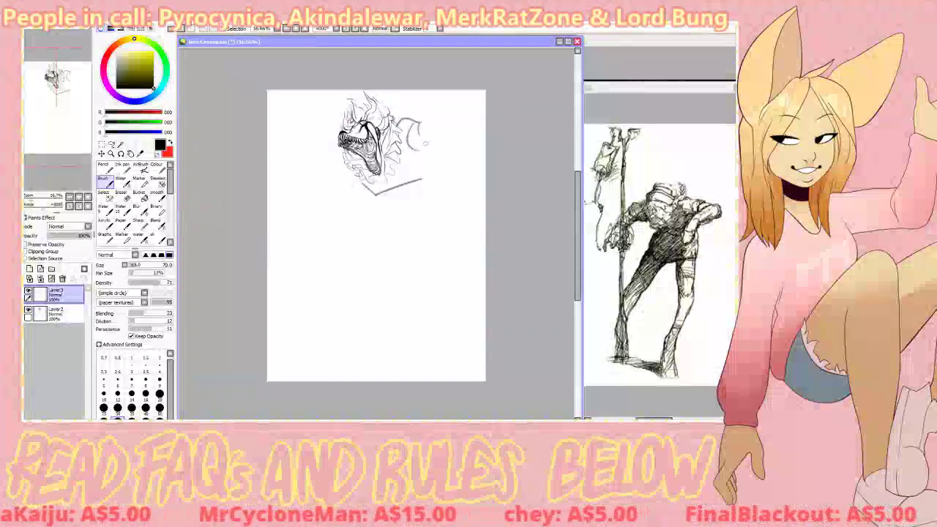
pyautogui.hotkey('ctrl', 'z')
pyautogui.hotkey('ctrl', 'z')
# - Try a back line meeting the chest line with short torso sides hanging below it, and undo the construction
pyautogui.moveTo(395, 121)
pyautogui.mouseDown()
pyautogui.moveTo(415, 150)
pyautogui.moveTo(407, 162)
pyautogui.moveTo(425, 195)
pyautogui.mouseUp()
pyautogui.hotkey('ctrl', 'z')
pyautogui.moveTo(427, 191); pyautogui.dragTo(419, 231)
pyautogui.moveTo(375, 194); pyautogui.dragTo(376, 219)
pyautogui.moveTo(389, 211); pyautogui.dragTo(393, 230)
pyautogui.hotkey('ctrl', 'z')
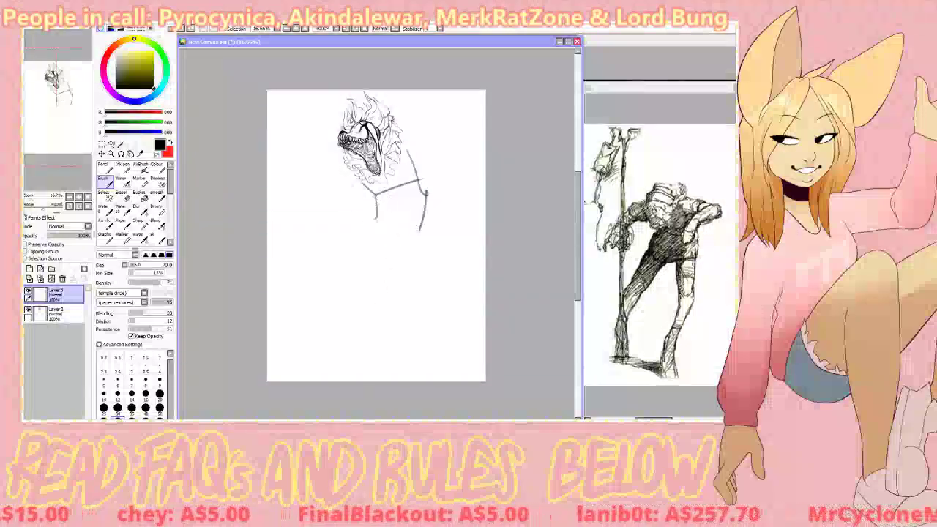
pyautogui.hotkey('ctrl', 'z')
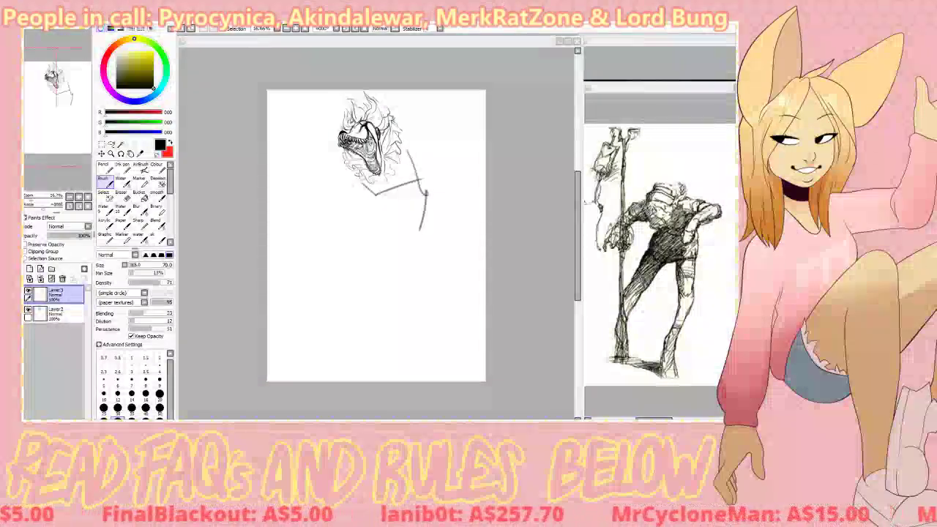
pyautogui.click(360, 208)
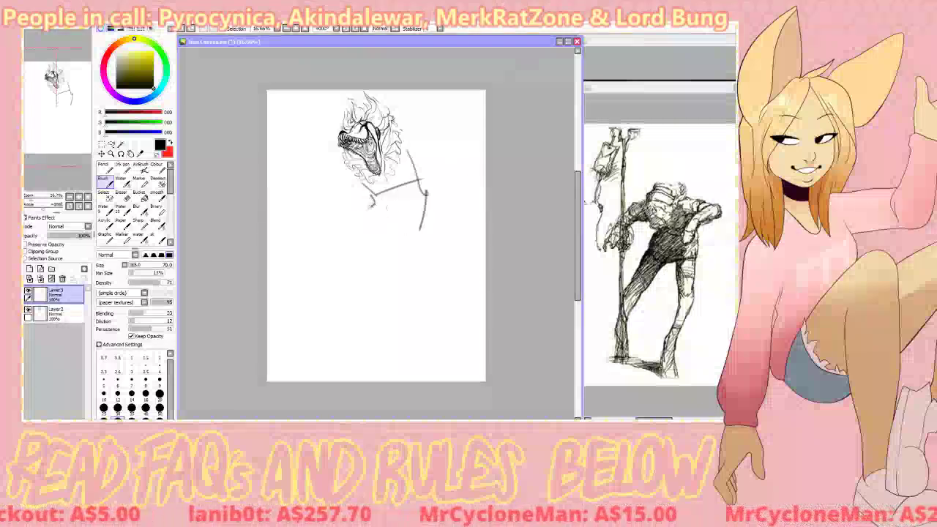
pyautogui.hotkey('ctrl', 'z')
pyautogui.hotkey('ctrl', 'z')
pyautogui.hotkey('ctrl', 'z')
pyautogui.hotkey('ctrl', 'z')
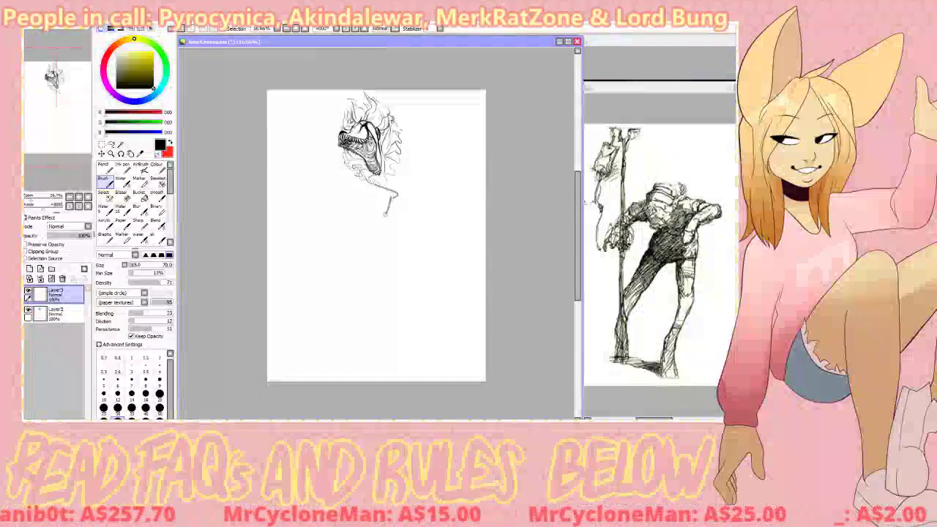
# - Sketch a front shoulder hook below the jaw and a curved line running back across the upper torso
pyautogui.hotkey('ctrl', 'z')
pyautogui.moveTo(390, 195)
pyautogui.mouseDown()
pyautogui.moveTo(421, 224)
pyautogui.moveTo(414, 224)
pyautogui.moveTo(443, 197)
pyautogui.mouseUp()
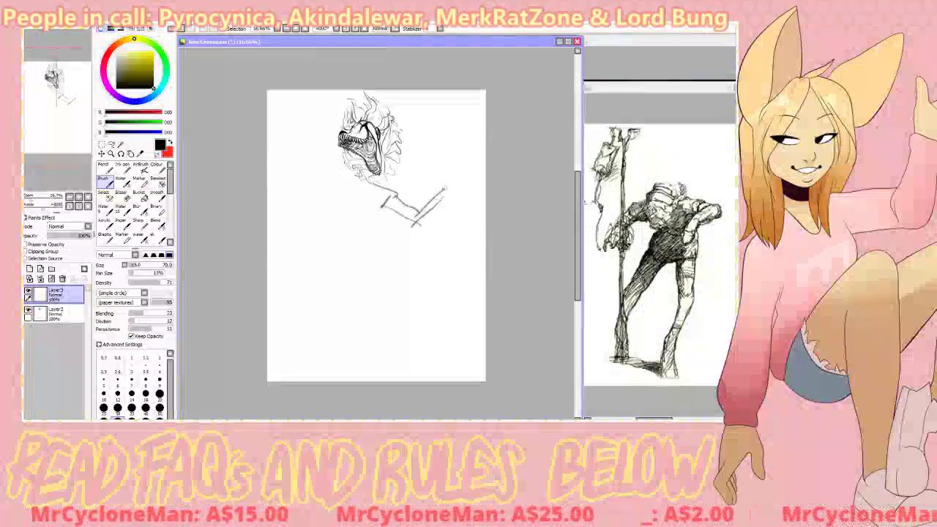
pyautogui.hotkey('ctrl', 'z')
pyautogui.hotkey('ctrl', 'z')
pyautogui.hotkey('ctrl', 'z')
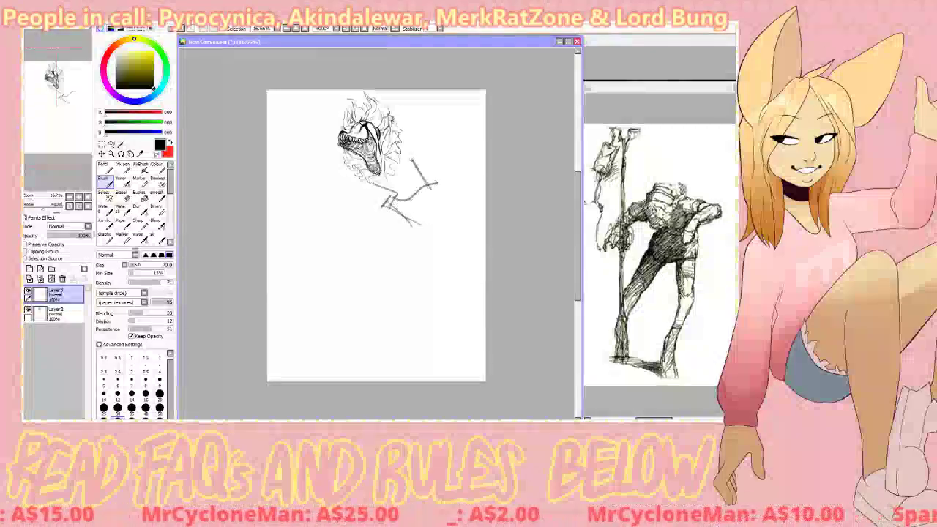
# - Sketch the hunched back contour descending from behind the ruffled collar past the end of the torso curve
pyautogui.hotkey('ctrl', 'z')
pyautogui.moveTo(399, 134); pyautogui.dragTo(438, 199)
pyautogui.hotkey('ctrl', 'z')
pyautogui.moveTo(403, 140)
pyautogui.mouseDown()
pyautogui.moveTo(427, 168)
pyautogui.moveTo(438, 233)
pyautogui.mouseUp()
pyautogui.moveTo(392, 196)
pyautogui.mouseDown()
pyautogui.moveTo(351, 248)
pyautogui.moveTo(340, 280)
pyautogui.moveTo(406, 213)
pyautogui.mouseUp()
pyautogui.hotkey('ctrl', 'z')
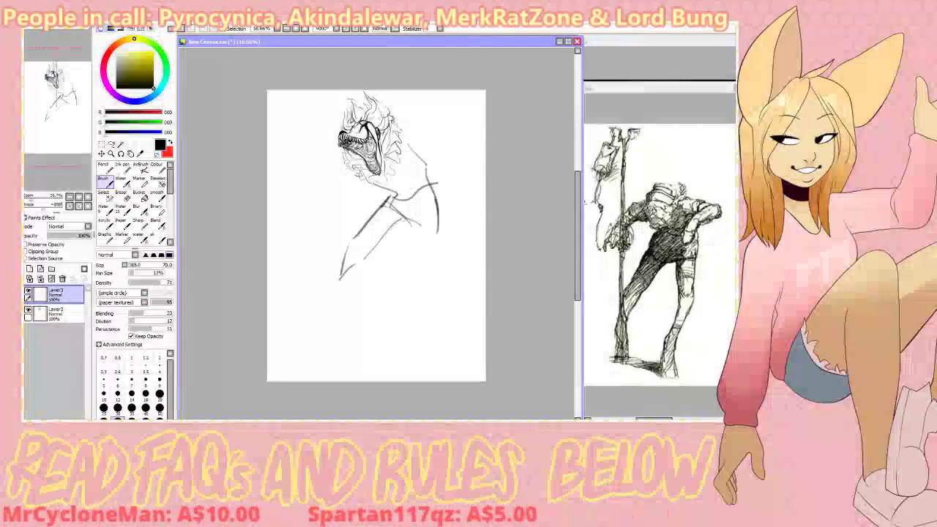
# - Replace the long slanting limb outline with a short forward-angled segment below the front shoulder hook
pyautogui.hotkey('ctrl', 'z')
pyautogui.hotkey('ctrl', 'z')
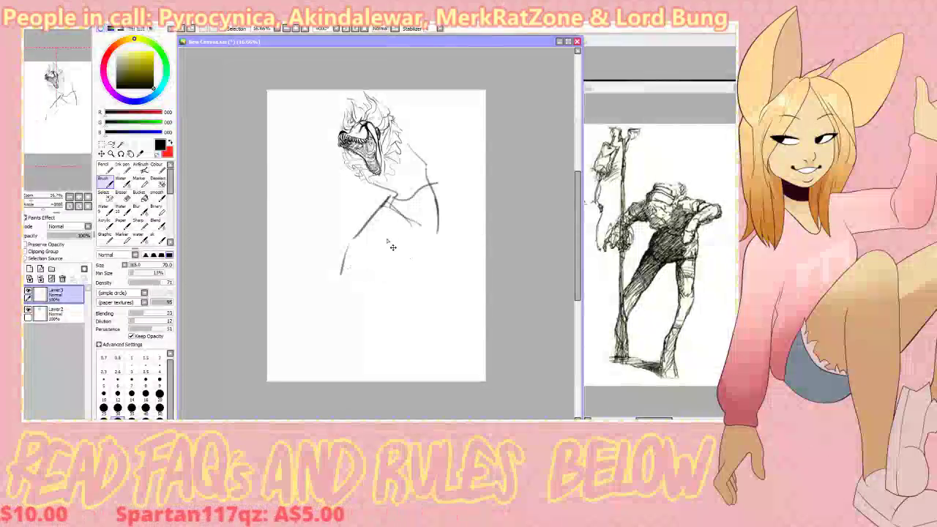
pyautogui.hotkey('ctrl', 'z')
pyautogui.moveTo(370, 216); pyautogui.dragTo(365, 258)
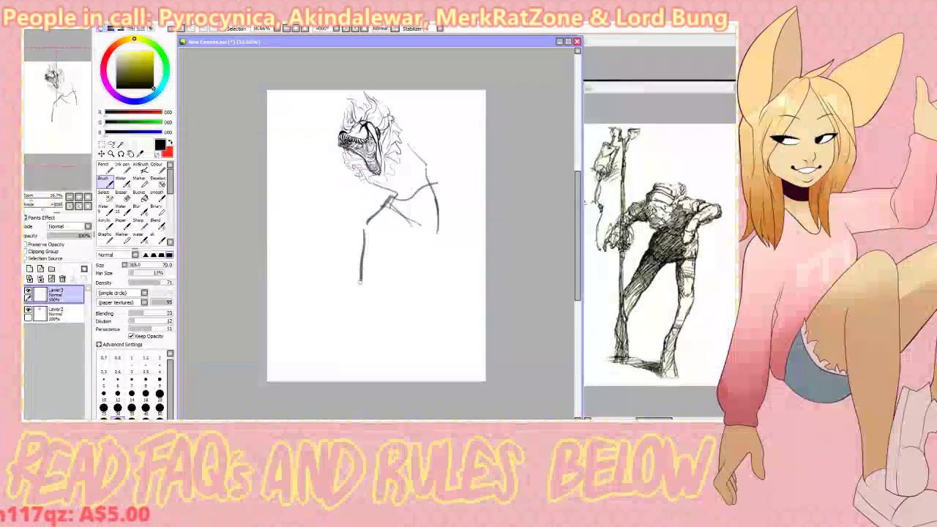
pyautogui.hotkey('ctrl', 'z')
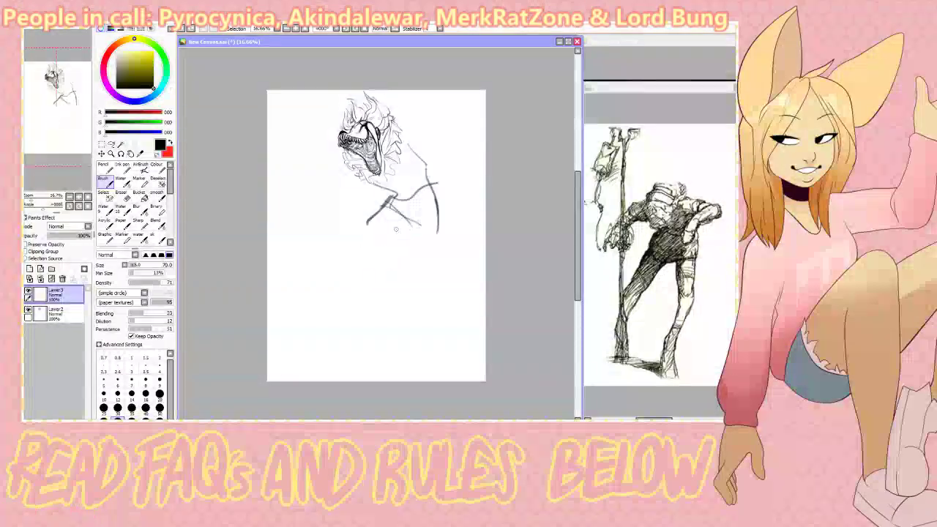
# - Try a straight-hanging front leg outline and a short inner-thigh curve below the hips, and undo both
pyautogui.moveTo(396, 230); pyautogui.dragTo(386, 270)
pyautogui.moveTo(363, 226); pyautogui.dragTo(359, 287)
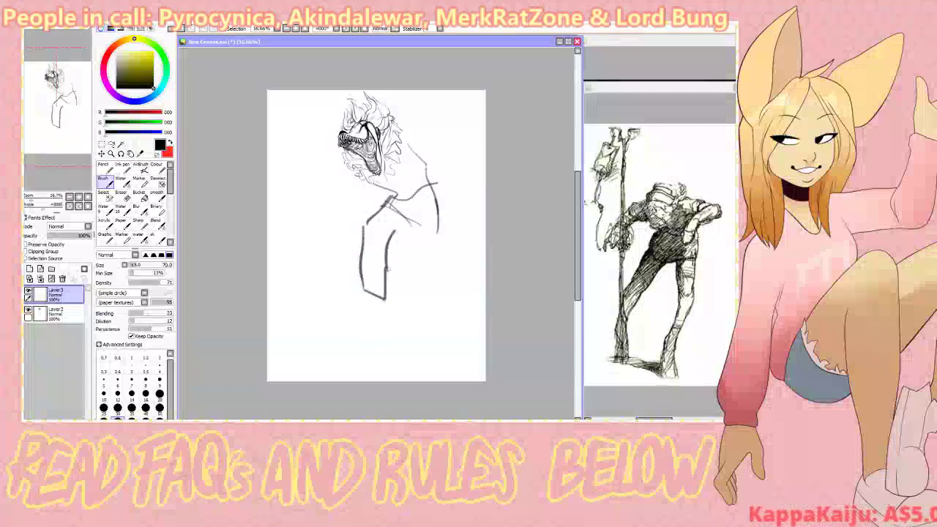
pyautogui.hotkey('ctrl', 'z')
pyautogui.hotkey('ctrl', 'z')
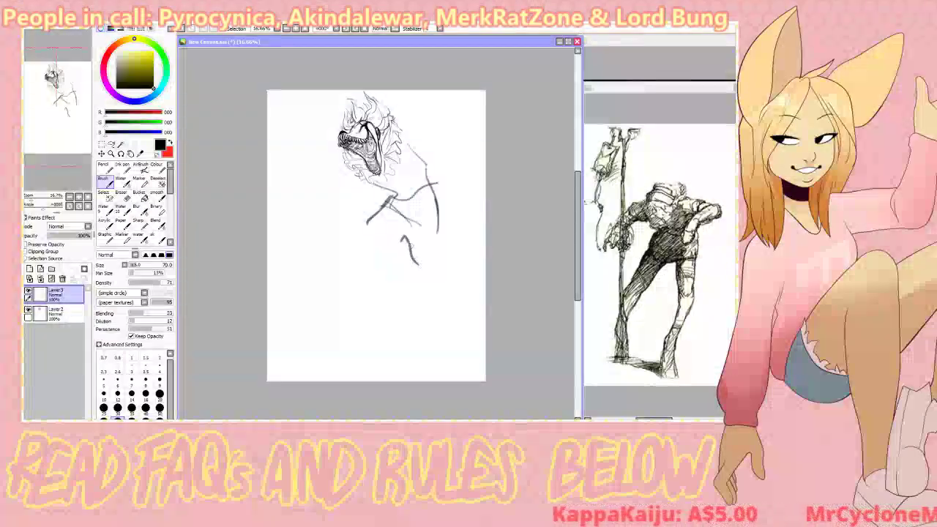
pyautogui.hotkey('ctrl', 'z')
# - Sketch the rear thigh as two converging lines descending from the hips, closed by a slanted line at the knee
pyautogui.moveTo(435, 189)
pyautogui.mouseDown()
pyautogui.moveTo(441, 244)
pyautogui.moveTo(423, 271)
pyautogui.moveTo(453, 302)
pyautogui.mouseUp()
pyautogui.hotkey('ctrl', 'z')
pyautogui.moveTo(440, 235)
pyautogui.mouseDown()
pyautogui.moveTo(451, 304)
pyautogui.moveTo(445, 255)
pyautogui.mouseUp()
pyautogui.hotkey('ctrl', 'z')
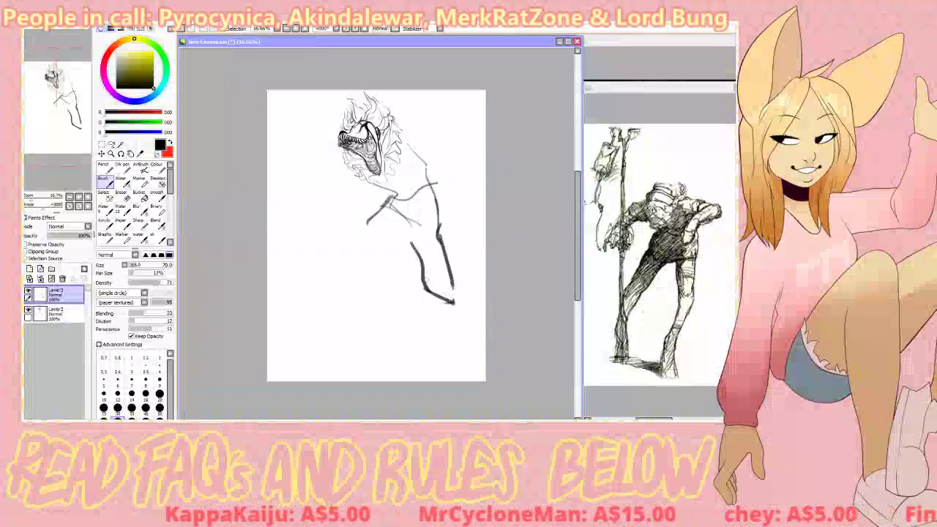
# - Sketch the rear lower leg from the knee to the canvas bottom and close it with a flat foot line
pyautogui.moveTo(424, 296); pyautogui.dragTo(406, 368)
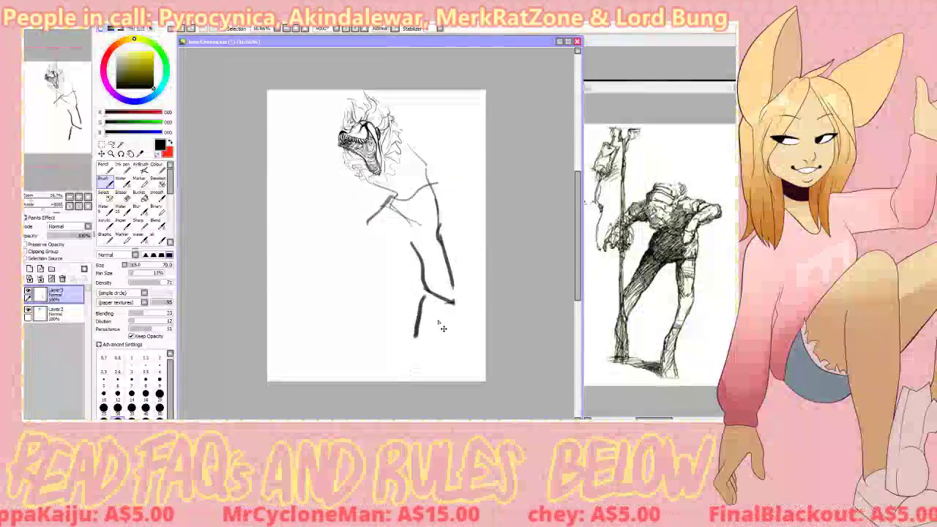
pyautogui.hotkey('ctrl', 'z')
pyautogui.moveTo(421, 293); pyautogui.dragTo(413, 350)
pyautogui.moveTo(442, 304)
pyautogui.mouseDown()
pyautogui.moveTo(435, 348)
pyautogui.moveTo(415, 378)
pyautogui.moveTo(441, 373)
pyautogui.mouseUp()
pyautogui.moveTo(434, 360)
pyautogui.mouseDown()
pyautogui.moveTo(452, 375)
pyautogui.moveTo(405, 367)
pyautogui.moveTo(410, 374)
pyautogui.mouseUp()
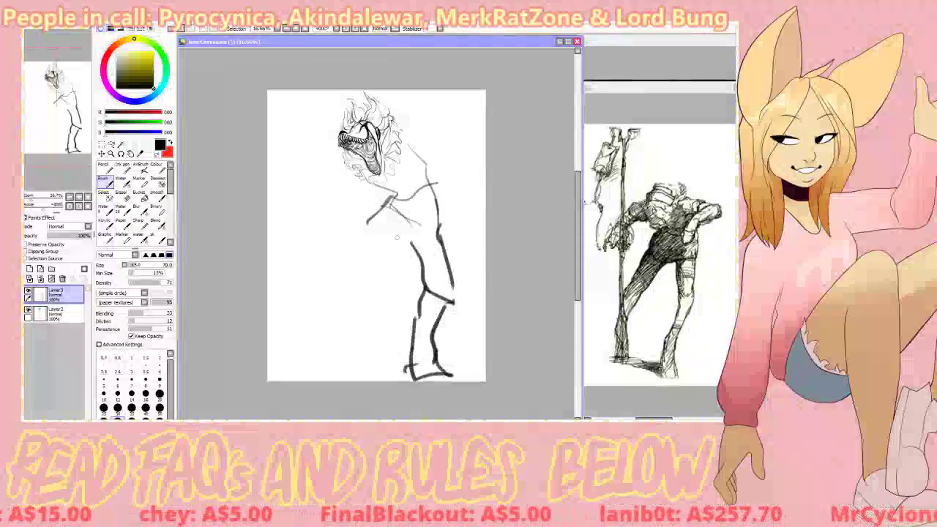
# - Block in the front leg with a forward-angled thigh, a knee mark, and a bent-back lower leg ending in a foot
pyautogui.moveTo(398, 230); pyautogui.dragTo(410, 244)
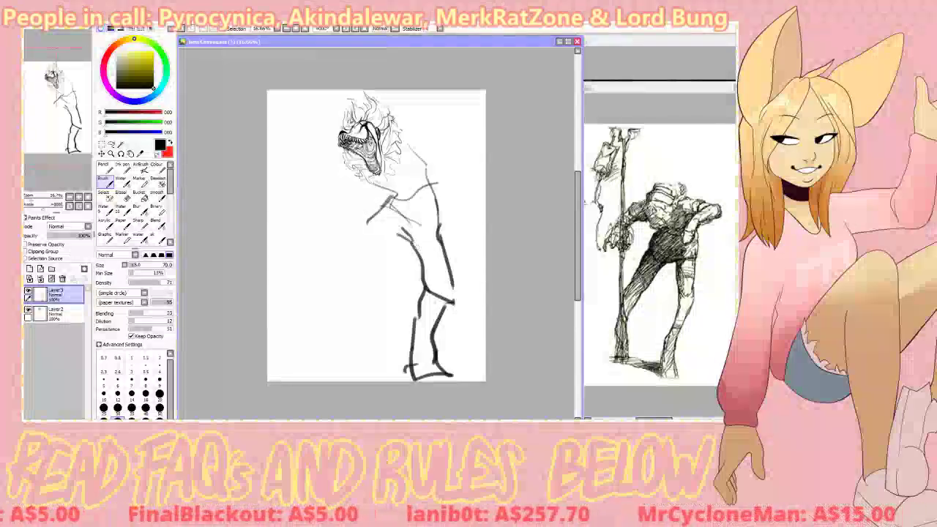
pyautogui.hotkey('ctrl', 'z')
pyautogui.moveTo(400, 231); pyautogui.dragTo(360, 265)
pyautogui.moveTo(371, 219)
pyautogui.mouseDown()
pyautogui.moveTo(333, 258)
pyautogui.moveTo(349, 273)
pyautogui.mouseUp()
pyautogui.hotkey('ctrl', 'z')
pyautogui.moveTo(348, 275)
pyautogui.mouseDown()
pyautogui.moveTo(367, 310)
pyautogui.moveTo(391, 303)
pyautogui.moveTo(372, 276)
pyautogui.moveTo(388, 304)
pyautogui.mouseUp()
pyautogui.hotkey('ctrl', 'z')
pyautogui.moveTo(385, 299)
pyautogui.mouseDown()
pyautogui.moveTo(368, 275)
pyautogui.moveTo(400, 314)
pyautogui.moveTo(391, 329)
pyautogui.moveTo(368, 313)
pyautogui.moveTo(334, 324)
pyautogui.mouseUp()
pyautogui.hotkey('ctrl', 'z')
pyautogui.moveTo(335, 325)
pyautogui.mouseDown()
pyautogui.moveTo(346, 343)
pyautogui.moveTo(394, 330)
pyautogui.mouseUp()
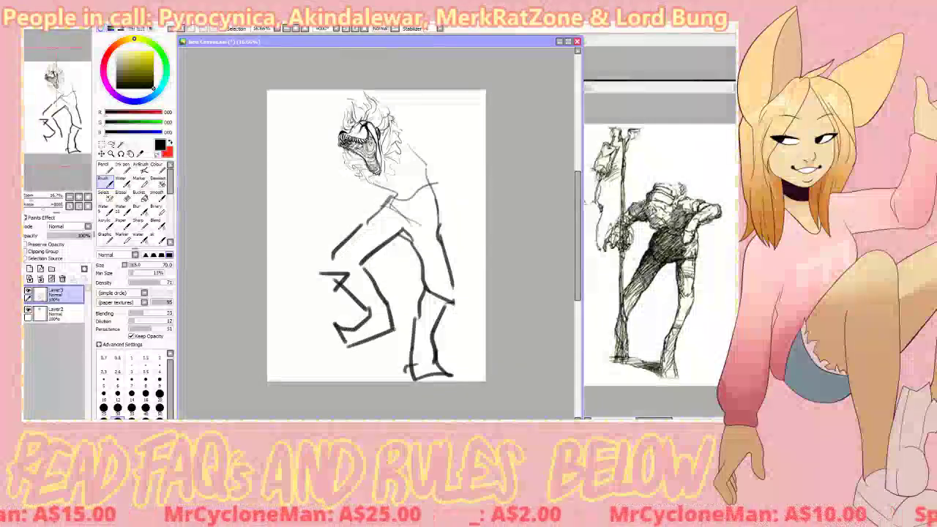
# - Reinforce the back of the front calf and build up the rear foot with a triangular heel and sole
pyautogui.moveTo(365, 270); pyautogui.dragTo(394, 330)
pyautogui.moveTo(436, 352)
pyautogui.mouseDown()
pyautogui.moveTo(421, 377)
pyautogui.moveTo(446, 375)
pyautogui.mouseUp()
pyautogui.moveTo(415, 376); pyautogui.dragTo(451, 376)
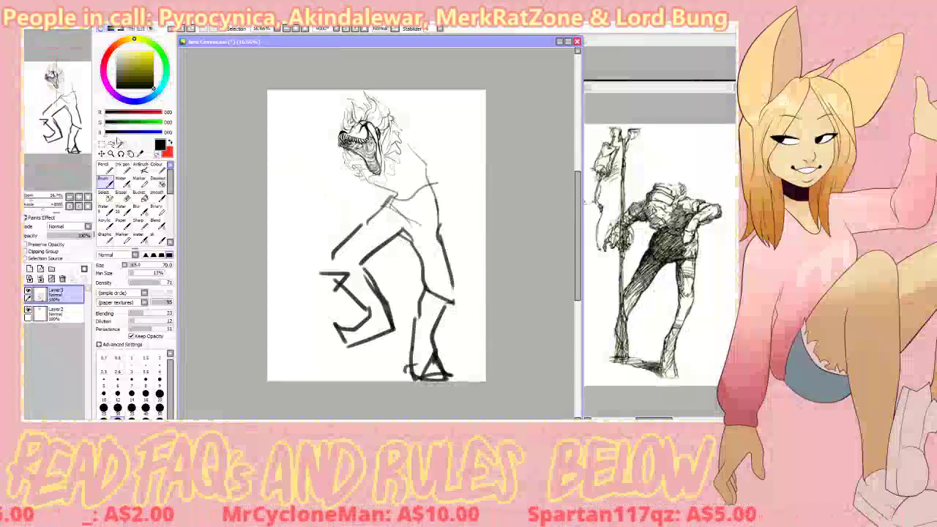
# - Lasso the front leg, skew and rotate it to reach lower beneath the hip, and connect its calf to the back of the knee
pyautogui.click(112, 144)
pyautogui.moveTo(316, 232)
pyautogui.mouseDown()
pyautogui.moveTo(308, 366)
pyautogui.moveTo(404, 244)
pyautogui.moveTo(382, 204)
pyautogui.mouseUp()
pyautogui.hotkey('ctrl', 't')
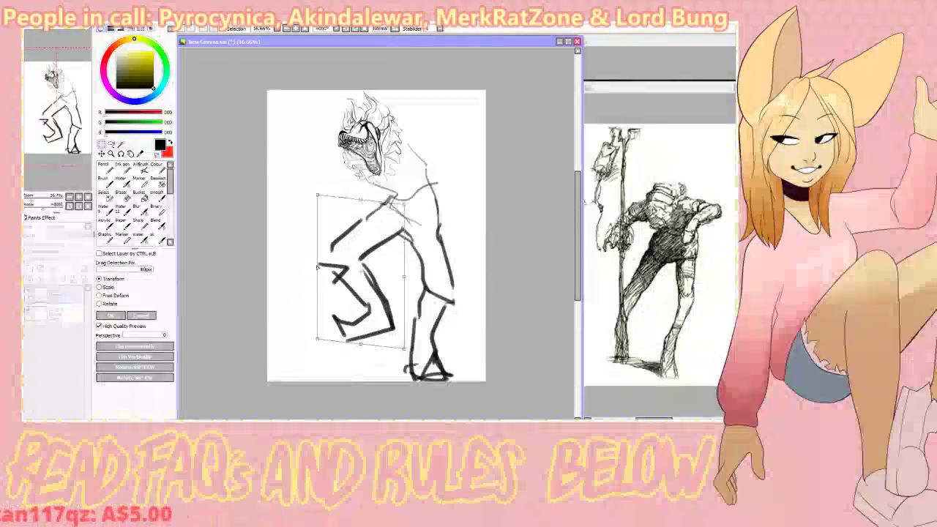
pyautogui.moveTo(317, 267); pyautogui.dragTo(320, 295)
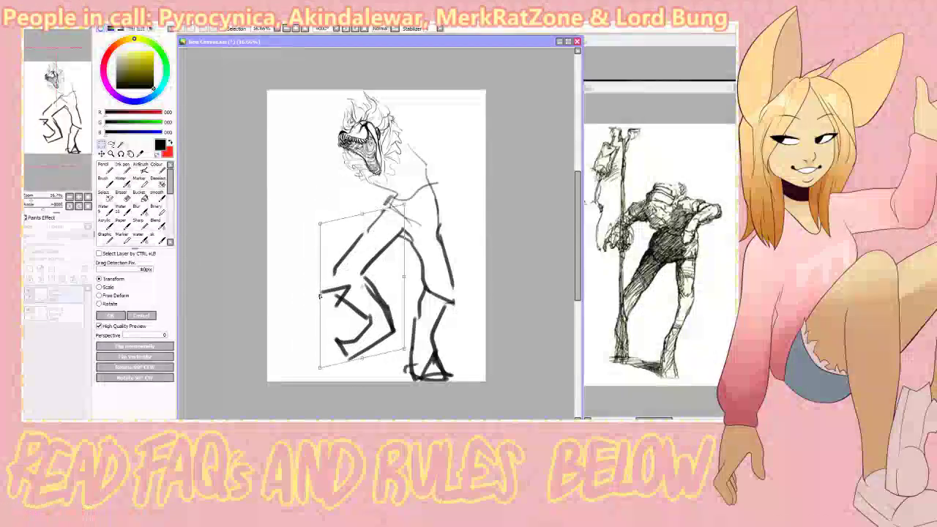
pyautogui.moveTo(405, 276); pyautogui.dragTo(422, 281)
pyautogui.moveTo(396, 246); pyautogui.dragTo(398, 239)
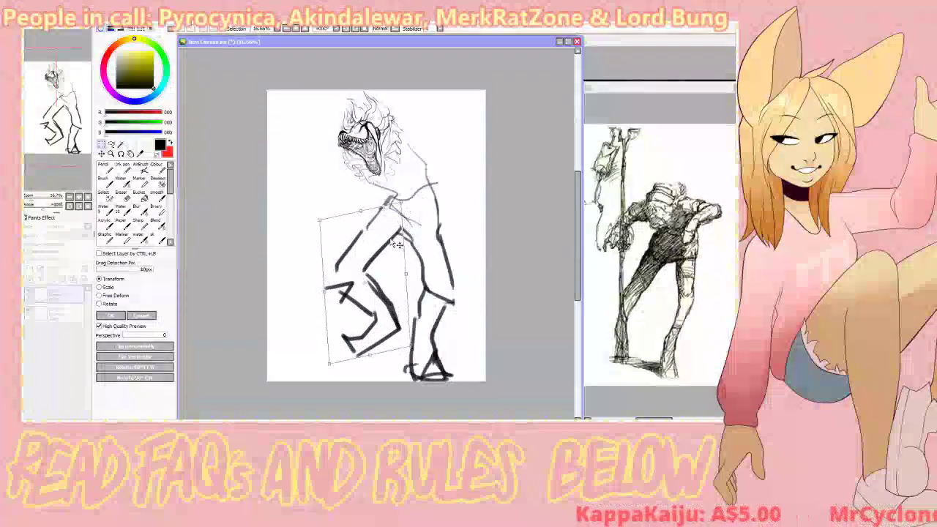
pyautogui.press('Return')
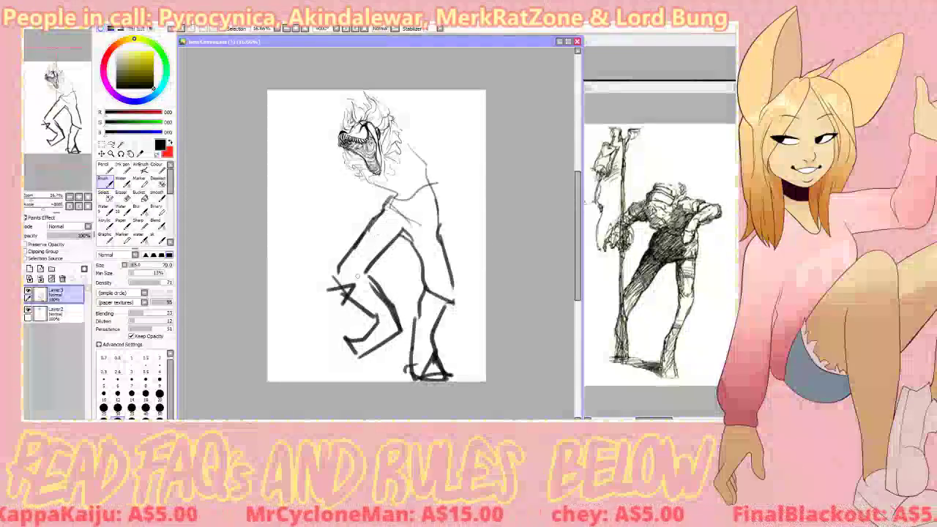
pyautogui.moveTo(364, 273); pyautogui.dragTo(384, 298)
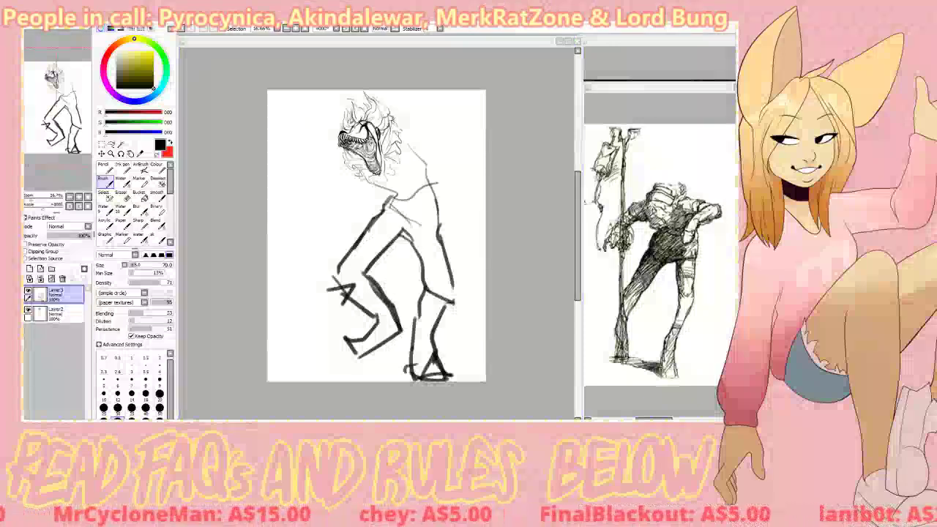
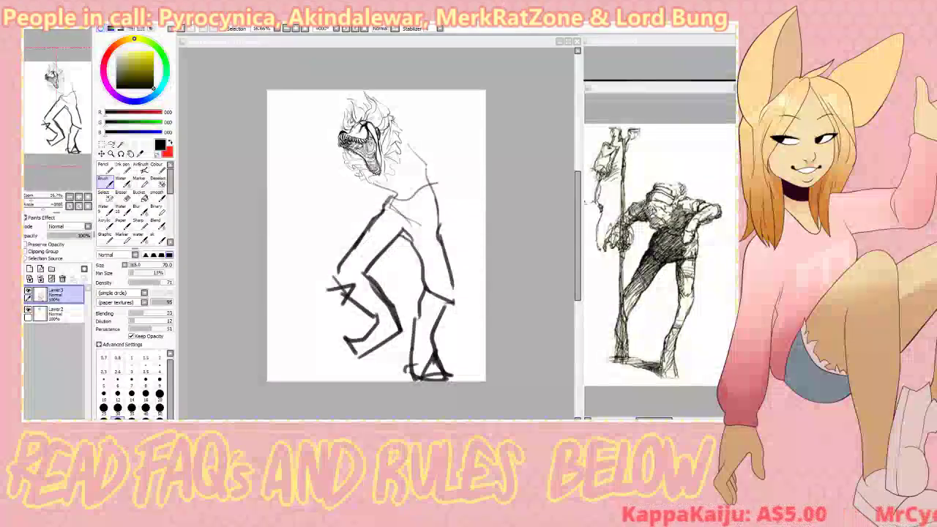
# - Sketch the raised shoulder and the start of the upper arm behind the ruffled collar, undoing unwanted strokes
pyautogui.click(566, 47)
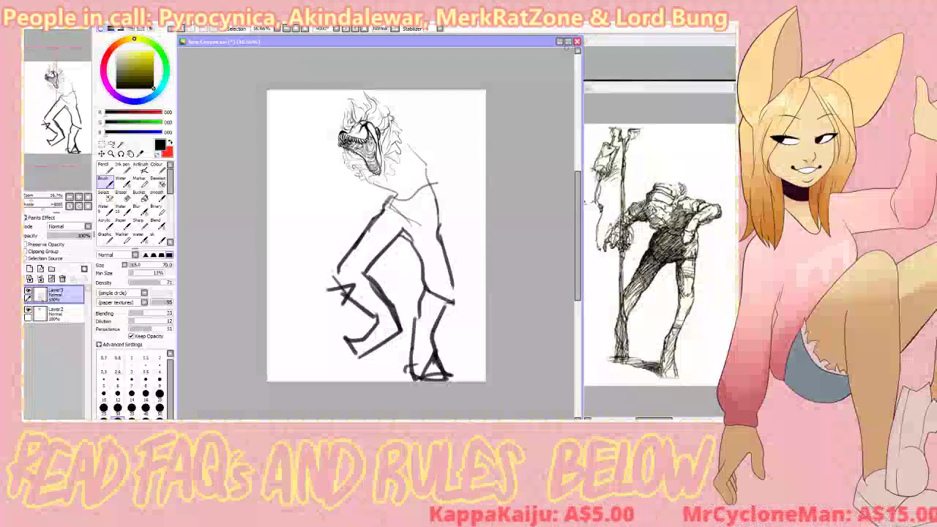
pyautogui.moveTo(392, 130)
pyautogui.mouseDown()
pyautogui.moveTo(423, 148)
pyautogui.moveTo(427, 168)
pyautogui.moveTo(420, 128)
pyautogui.moveTo(433, 154)
pyautogui.mouseUp()
pyautogui.hotkey('ctrl', 'z')
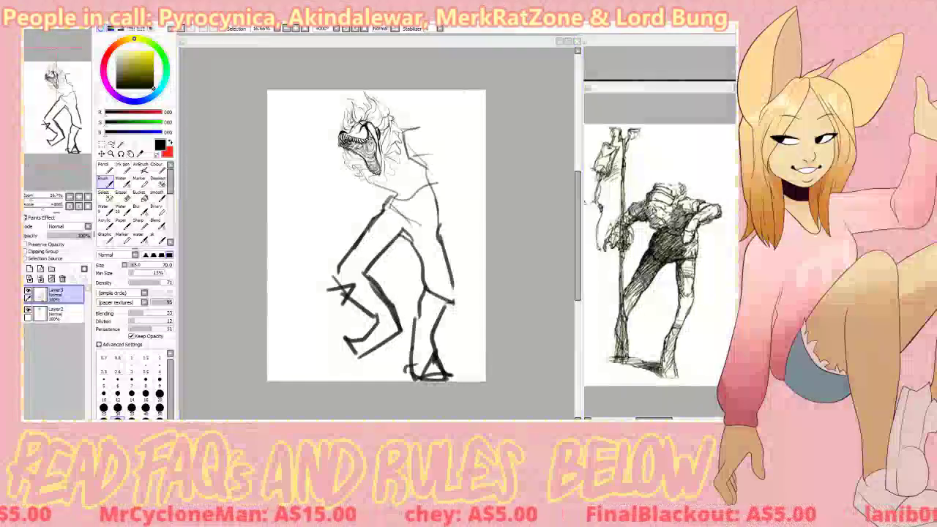
pyautogui.hotkey('alt', 'Tab')
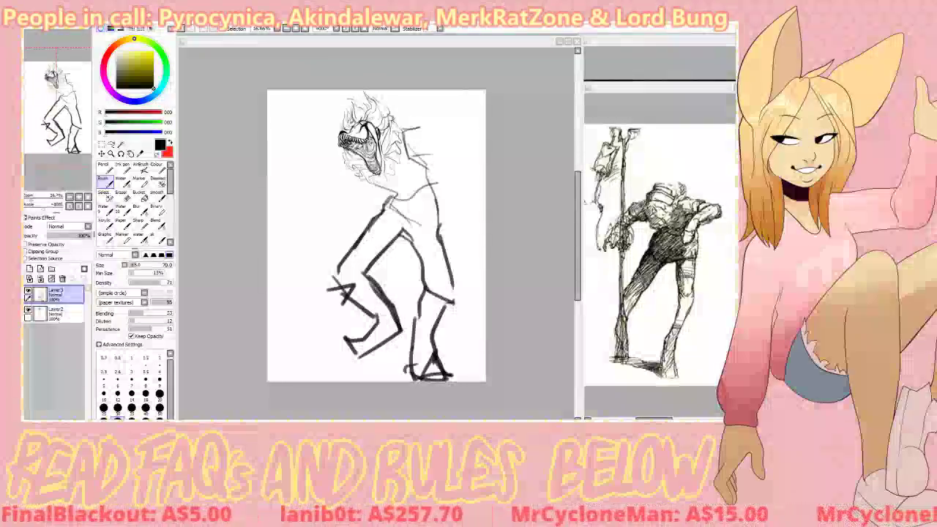
pyautogui.click(441, 65)
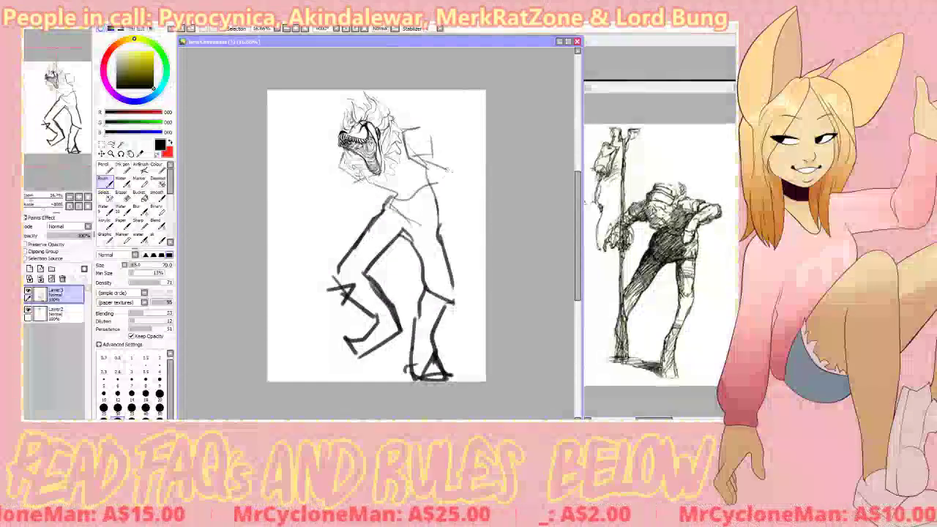
pyautogui.hotkey('ctrl', 'z')
pyautogui.hotkey('ctrl', 'z')
pyautogui.hotkey('ctrl', 'z')
pyautogui.hotkey('ctrl', 'z')
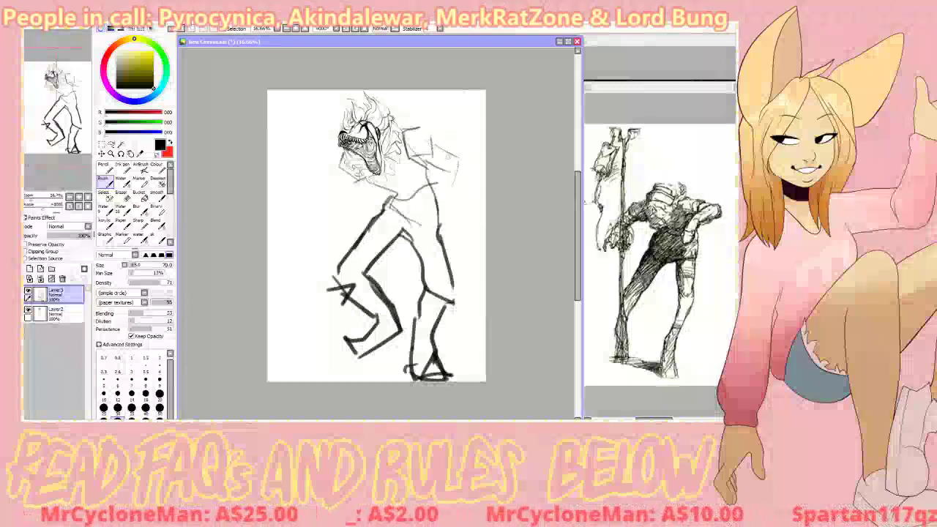
# - Extend the upper arm backward from the shoulder to a sharply bent elbow, with crossing construction lines inside it
pyautogui.moveTo(414, 156)
pyautogui.mouseDown()
pyautogui.moveTo(459, 158)
pyautogui.moveTo(431, 157)
pyautogui.mouseUp()
pyautogui.moveTo(426, 137)
pyautogui.mouseDown()
pyautogui.moveTo(456, 130)
pyautogui.moveTo(431, 156)
pyautogui.moveTo(454, 152)
pyautogui.moveTo(454, 142)
pyautogui.moveTo(460, 163)
pyautogui.mouseUp()
pyautogui.hotkey('ctrl', 'z')
pyautogui.hotkey('ctrl', 'z')
pyautogui.hotkey('ctrl', 'z')
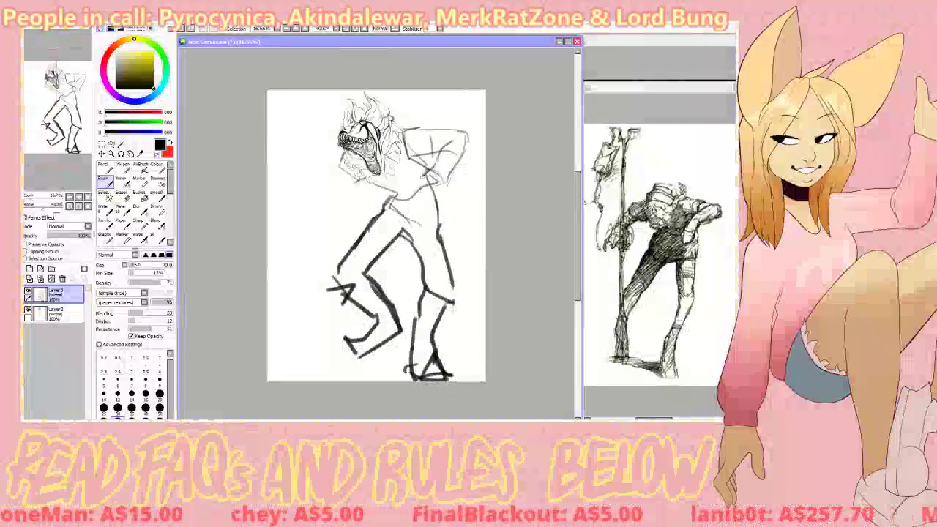
# - Sketch the forearm from the elbow down toward the hip and erase the body line overlapping the wrist
pyautogui.moveTo(429, 180)
pyautogui.mouseDown()
pyautogui.moveTo(423, 202)
pyautogui.moveTo(438, 220)
pyautogui.moveTo(450, 202)
pyautogui.moveTo(441, 168)
pyautogui.mouseUp()
pyautogui.press('e')
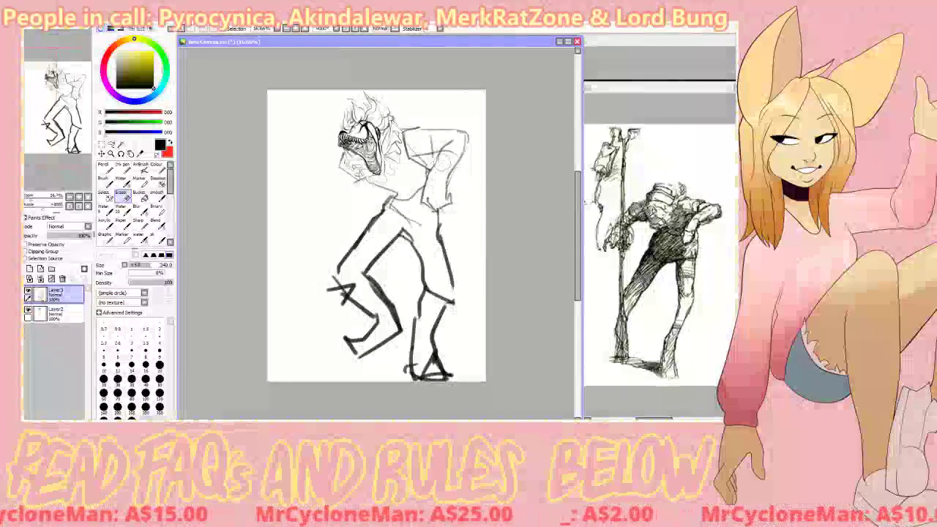
pyautogui.press('b')
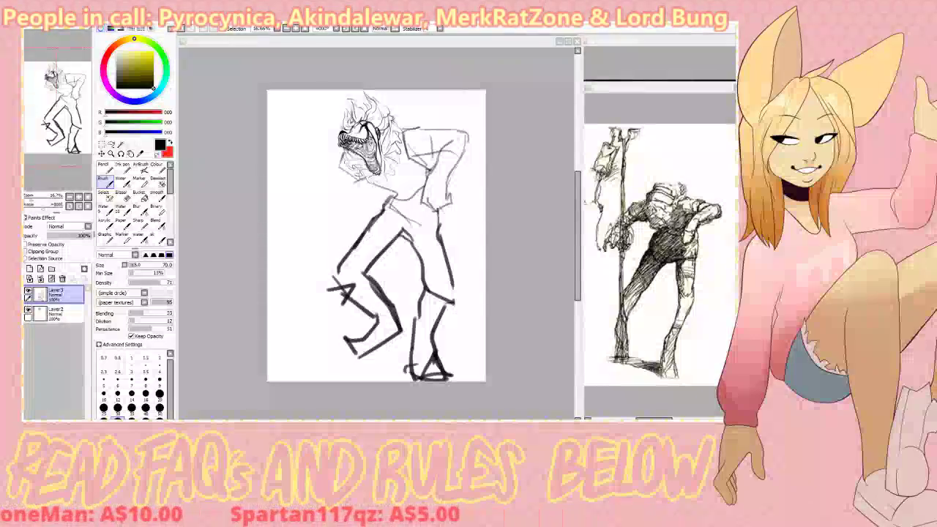
# - Sketch long splayed fingers resting on the hip and erase the back contour running through the hand
pyautogui.click(527, 43)
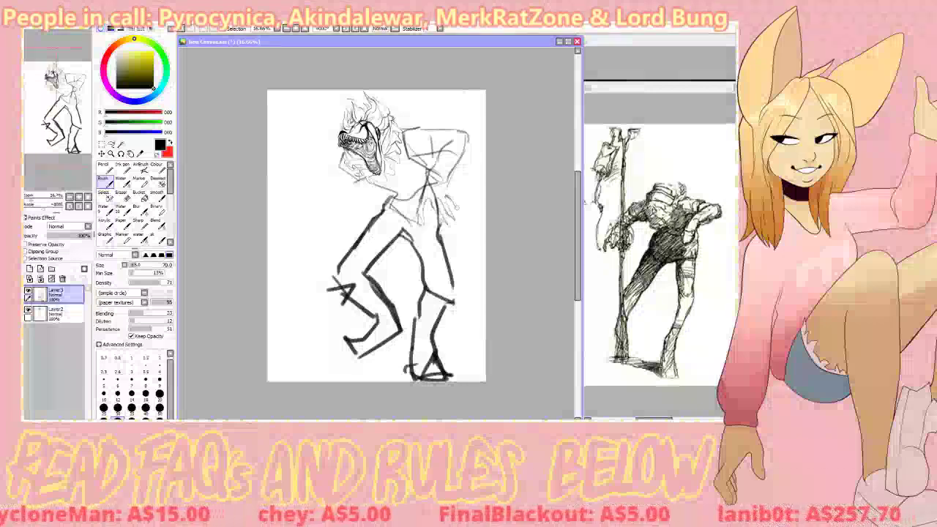
pyautogui.press('e')
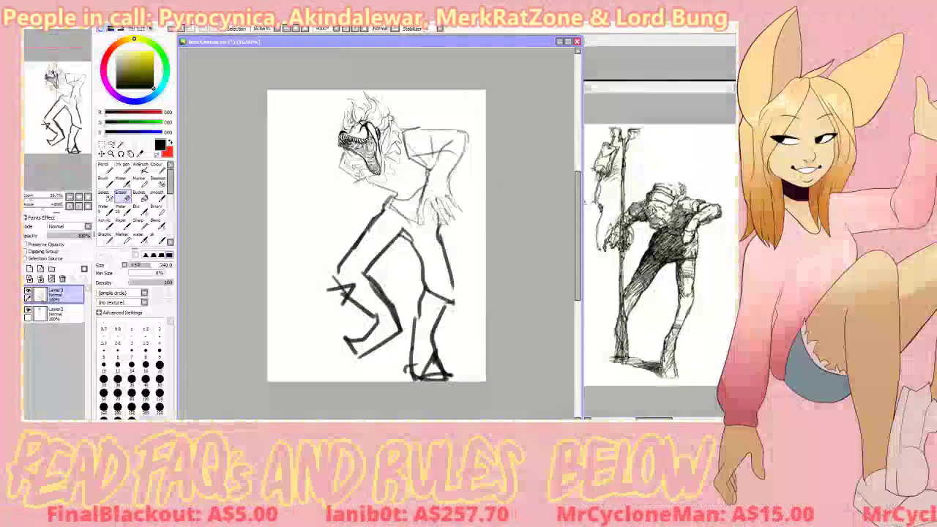
pyautogui.press('b')
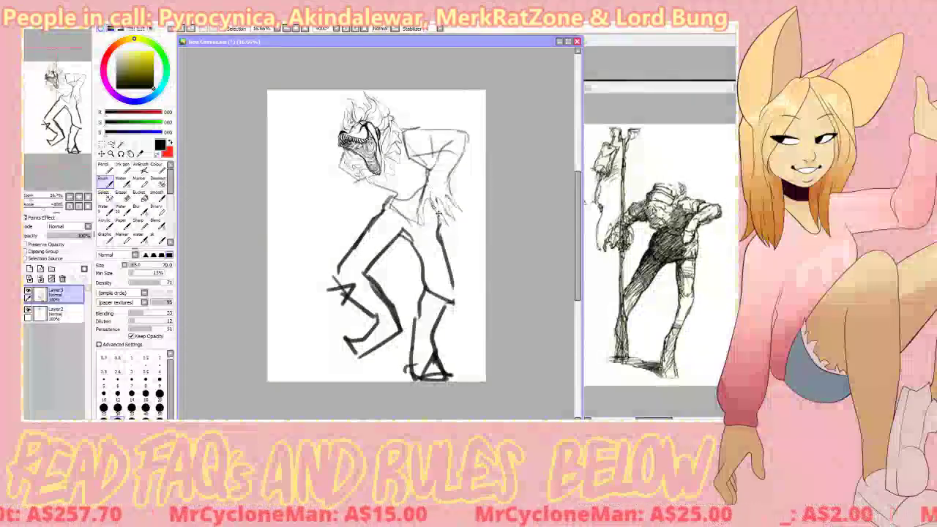
pyautogui.moveTo(439, 213); pyautogui.dragTo(449, 230)
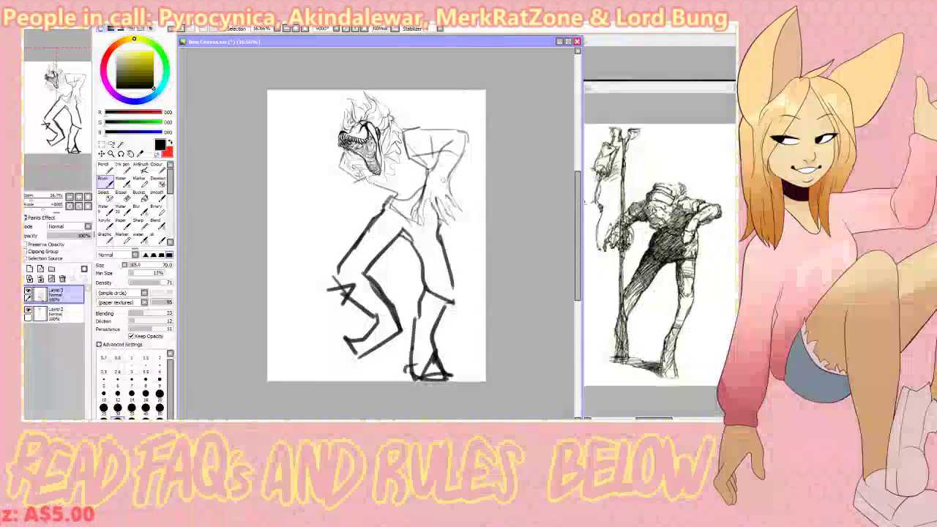
# - Refine the long fingers resting on the hip, erasing and redrawing the outer finger lines
pyautogui.hotkey('alt', 'Tab')
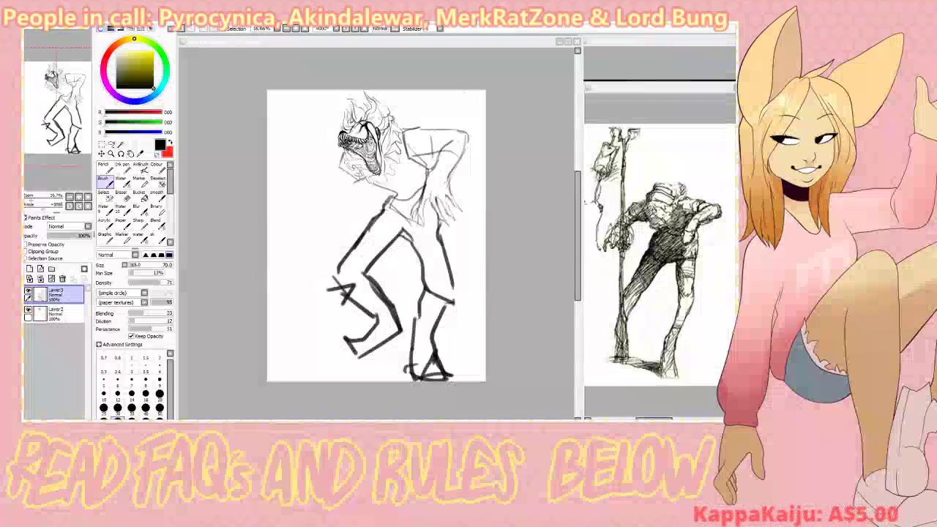
pyautogui.click(496, 42)
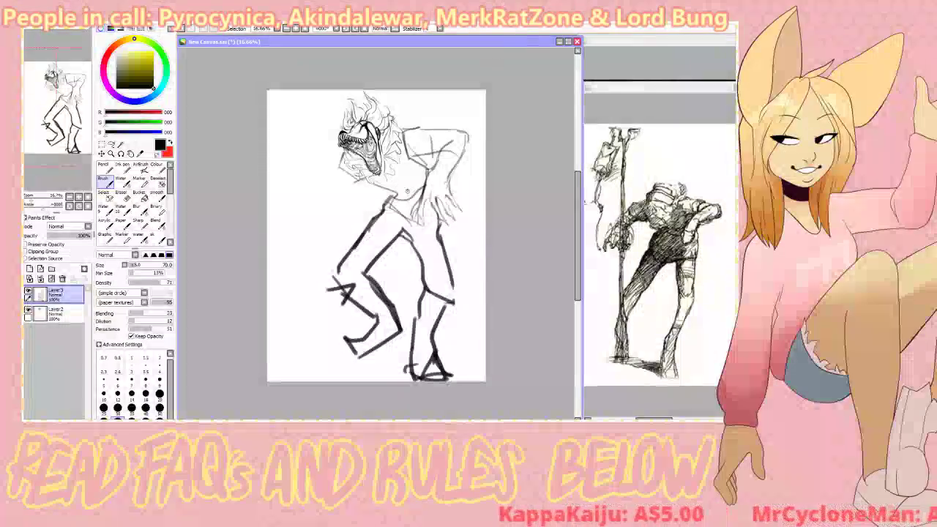
pyautogui.press('e')
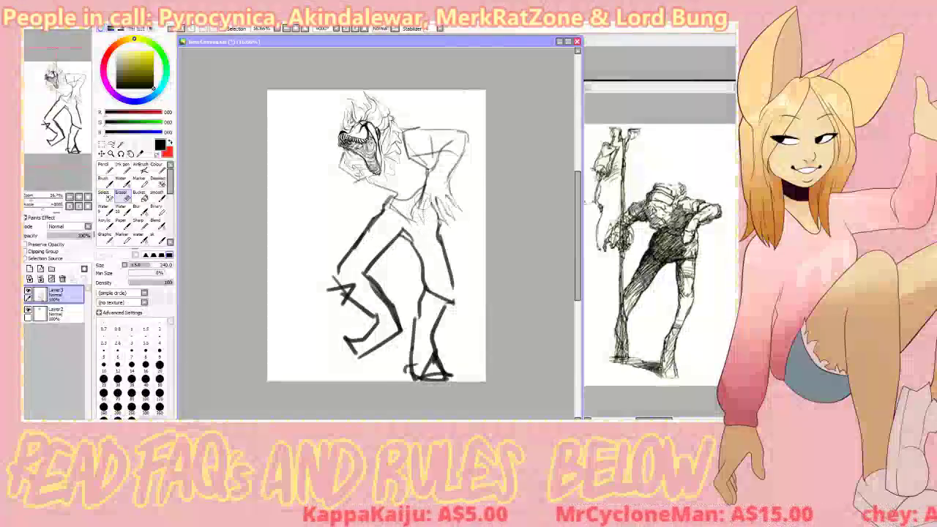
pyautogui.press('b')
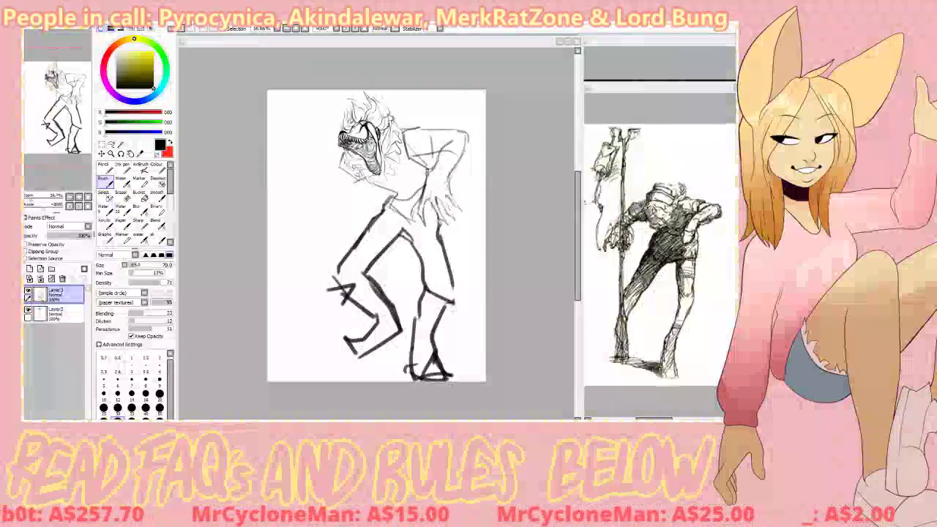
pyautogui.click(528, 85)
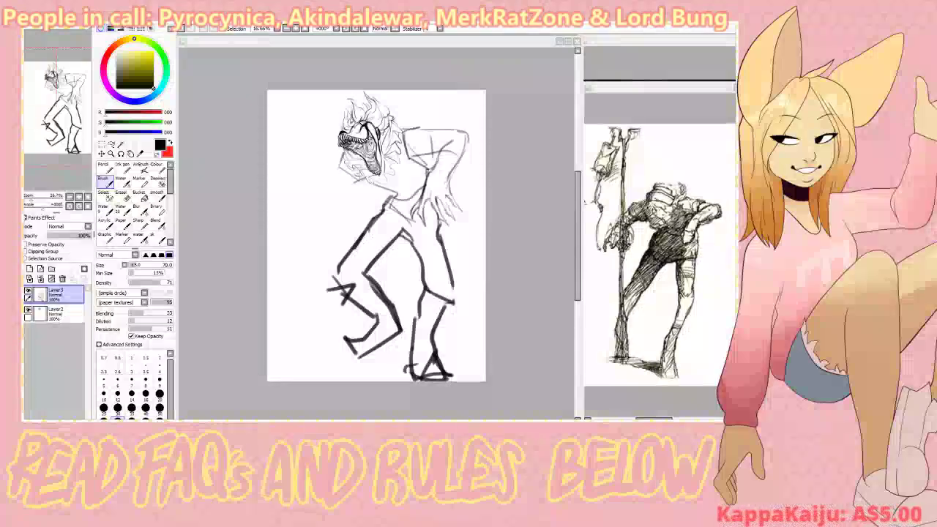
pyautogui.click(521, 68)
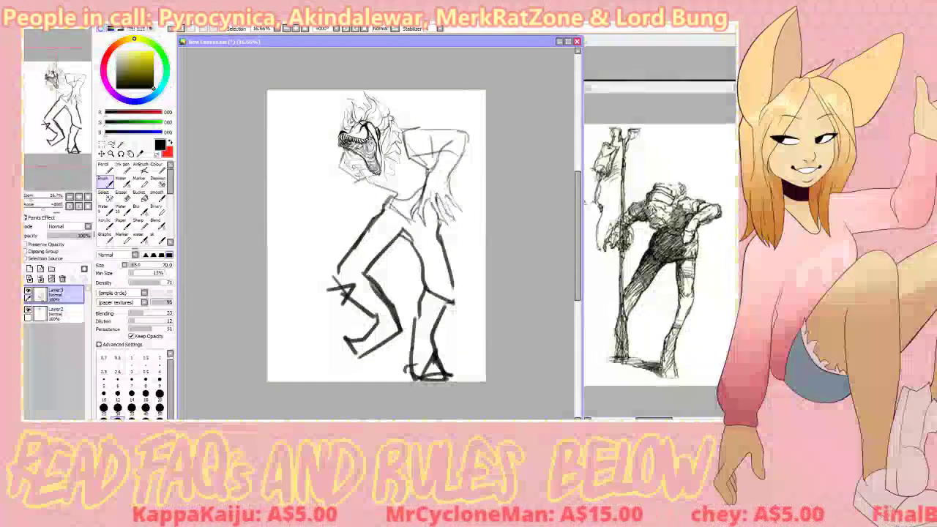
pyautogui.hotkey('alt', 'Tab')
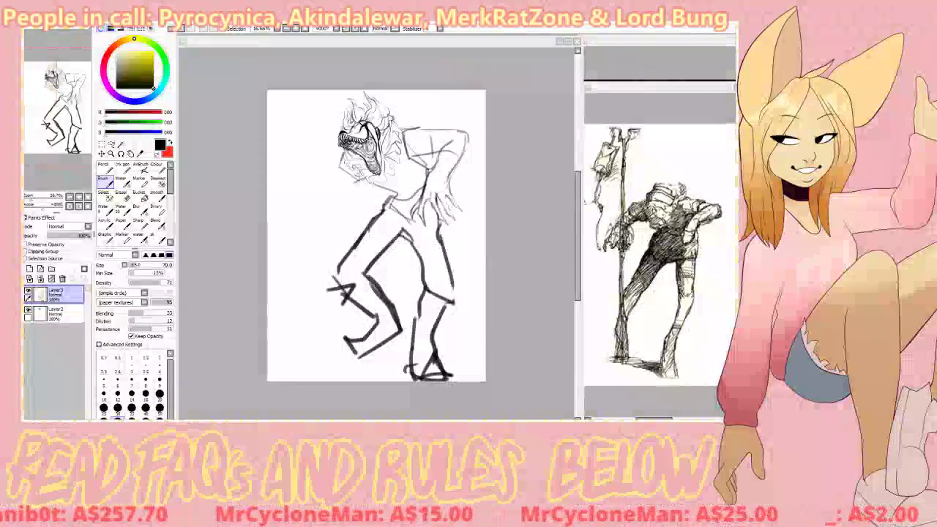
pyautogui.hotkey('alt', 'Tab')
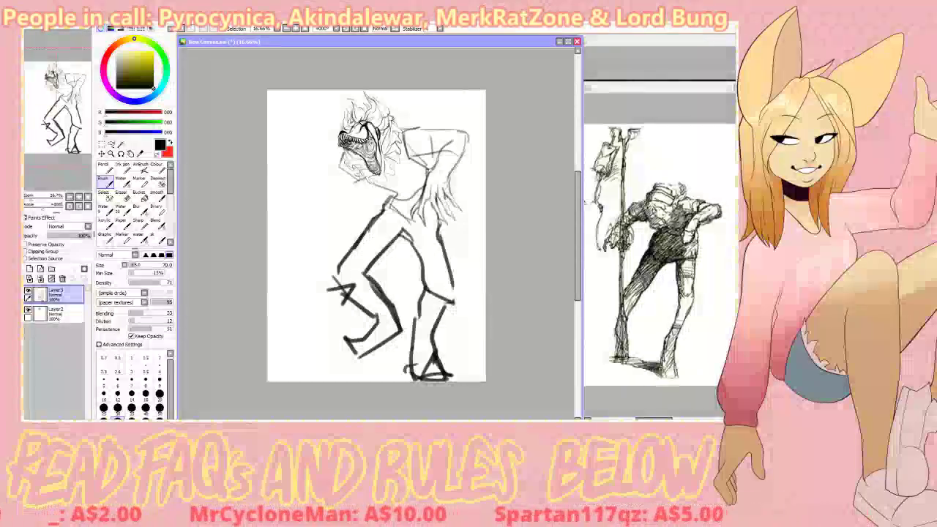
pyautogui.press('e')
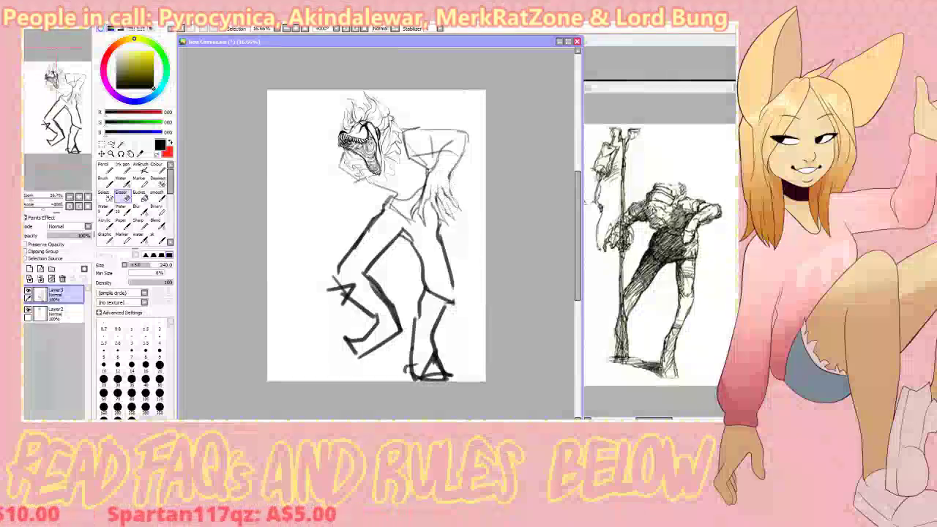
pyautogui.press('b')
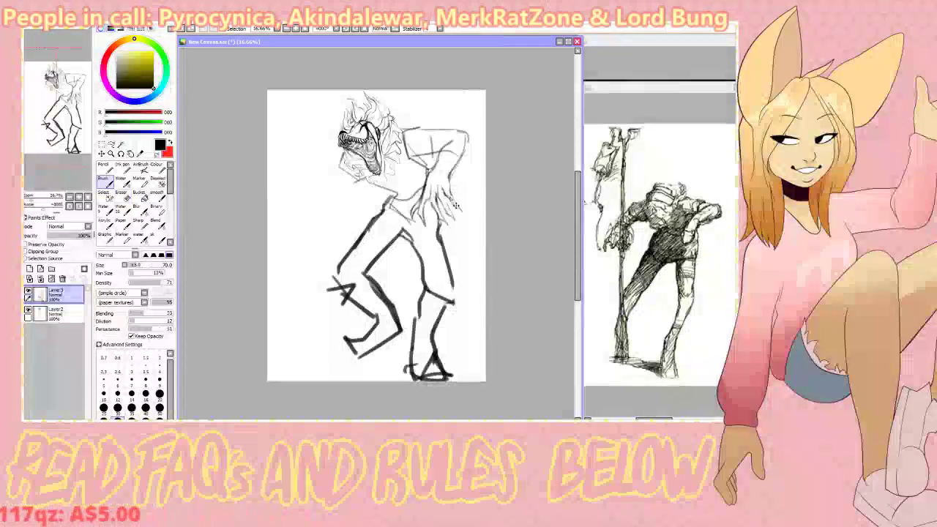
pyautogui.moveTo(456, 206); pyautogui.dragTo(460, 221)
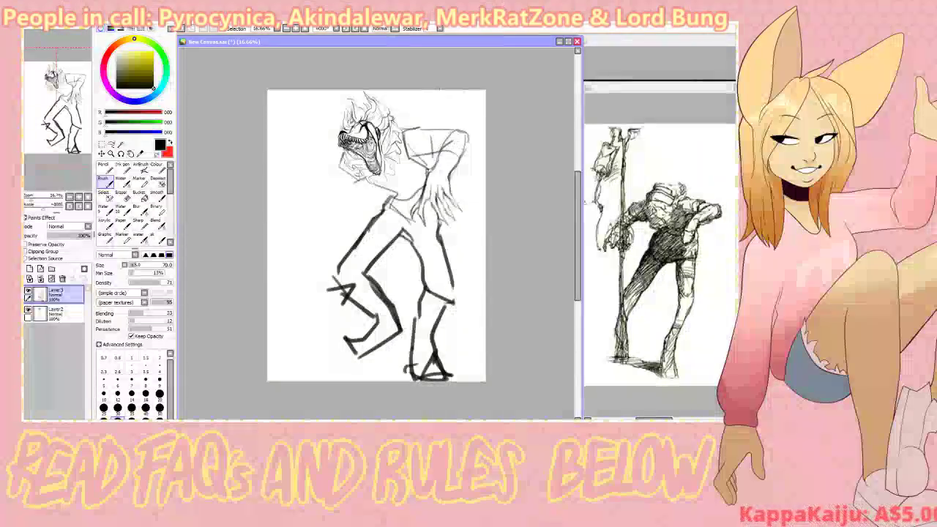
pyautogui.moveTo(341, 180)
pyautogui.mouseDown()
pyautogui.moveTo(338, 211)
pyautogui.moveTo(347, 222)
pyautogui.mouseUp()
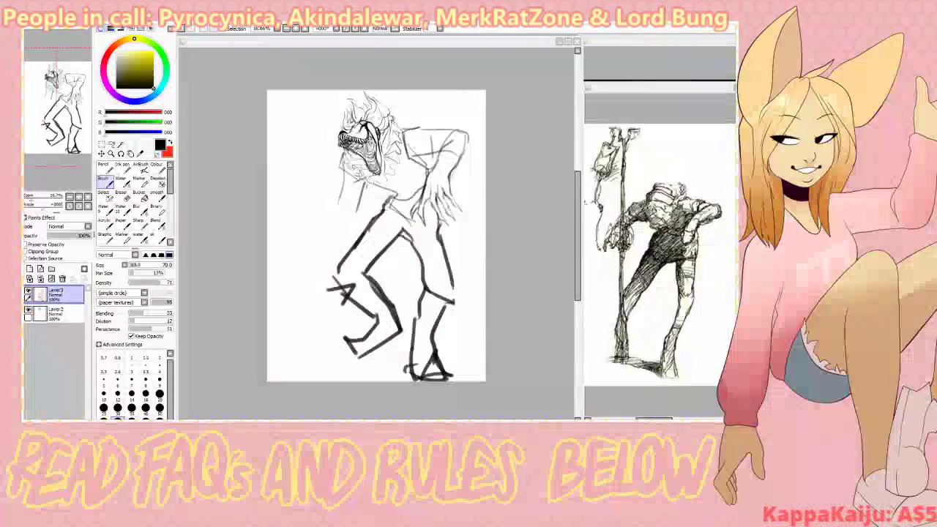
pyautogui.click(512, 160)
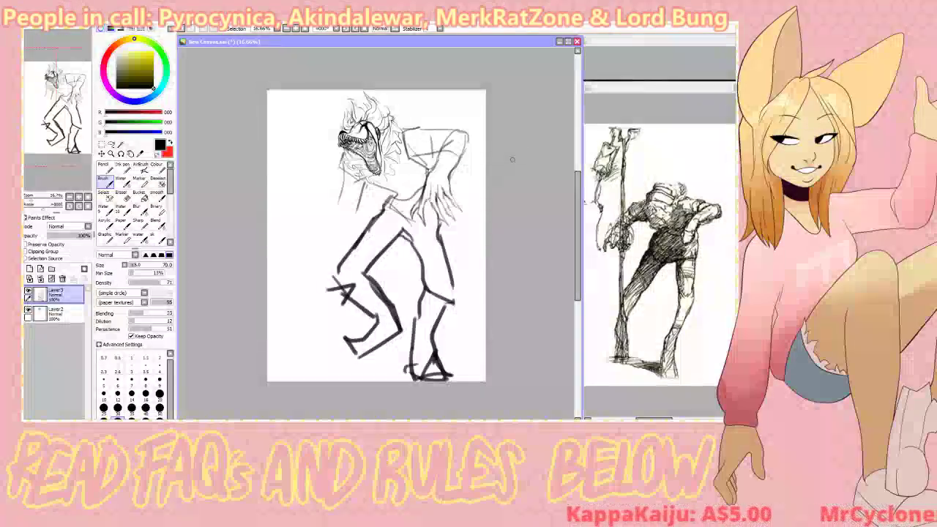
pyautogui.press('e')
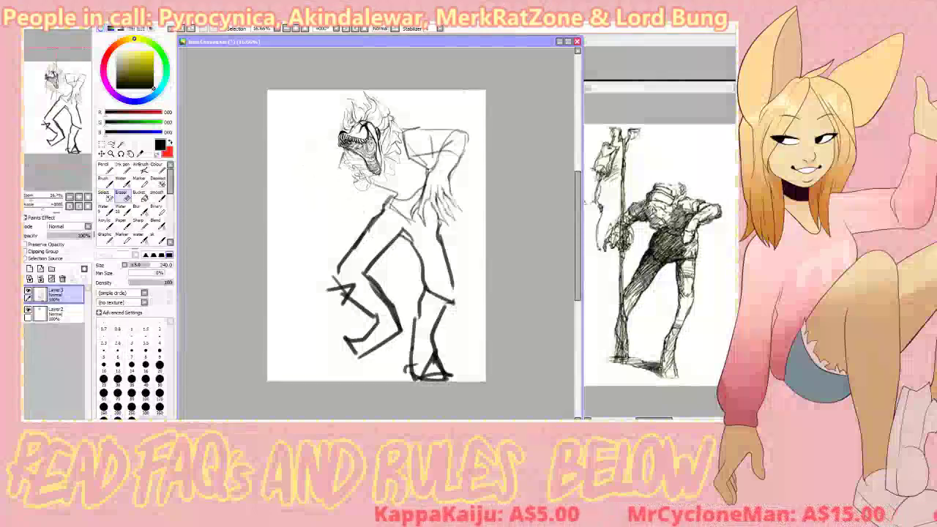
# - Sketch the front arm hanging from the shoulder below the jaw, with a bent elbow and narrow forearm, undoing an unwanted stroke
pyautogui.press('b')
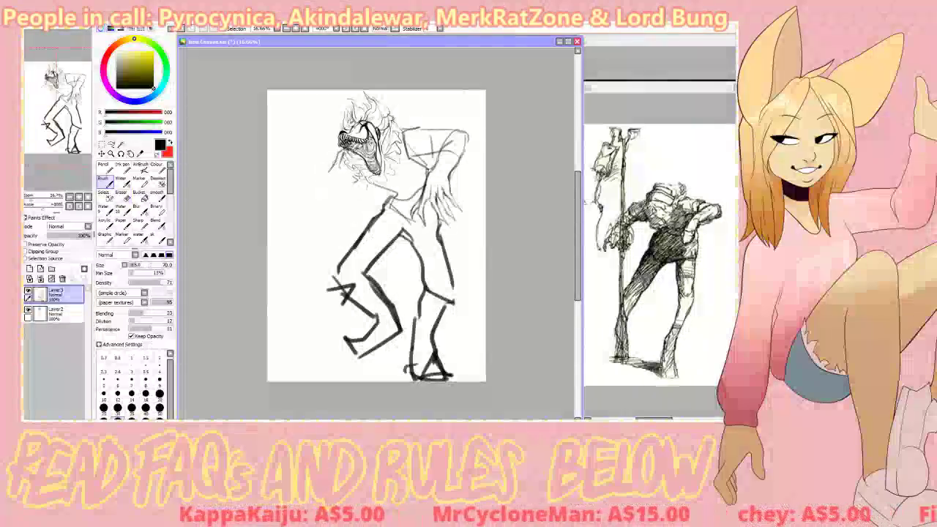
pyautogui.moveTo(367, 180)
pyautogui.mouseDown()
pyautogui.moveTo(325, 180)
pyautogui.moveTo(345, 192)
pyautogui.moveTo(334, 223)
pyautogui.mouseUp()
pyautogui.moveTo(328, 172)
pyautogui.mouseDown()
pyautogui.moveTo(313, 212)
pyautogui.moveTo(319, 193)
pyautogui.moveTo(317, 236)
pyautogui.mouseUp()
pyautogui.hotkey('ctrl', 'z')
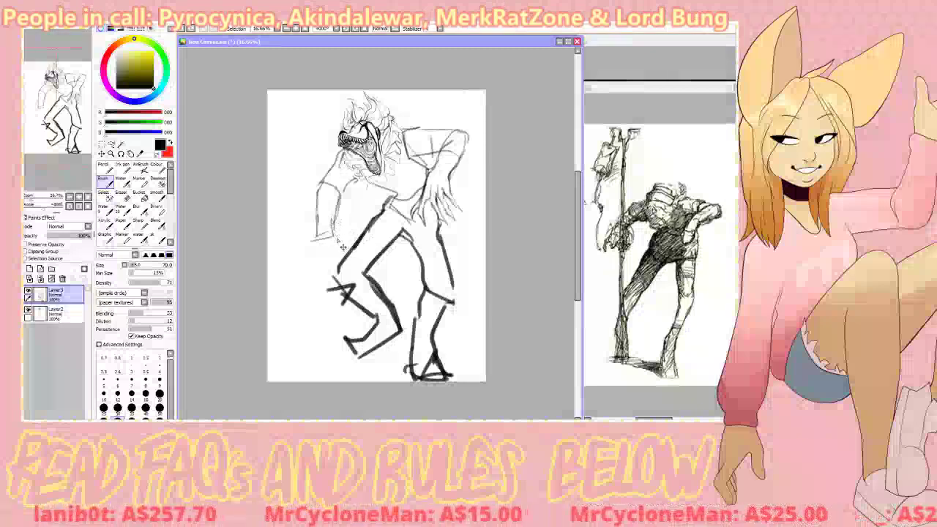
# - Sketch the wrist and cuff line at the end of the creature's lowered forearm, replacing the first stray stroke
pyautogui.moveTo(342, 248); pyautogui.dragTo(340, 257)
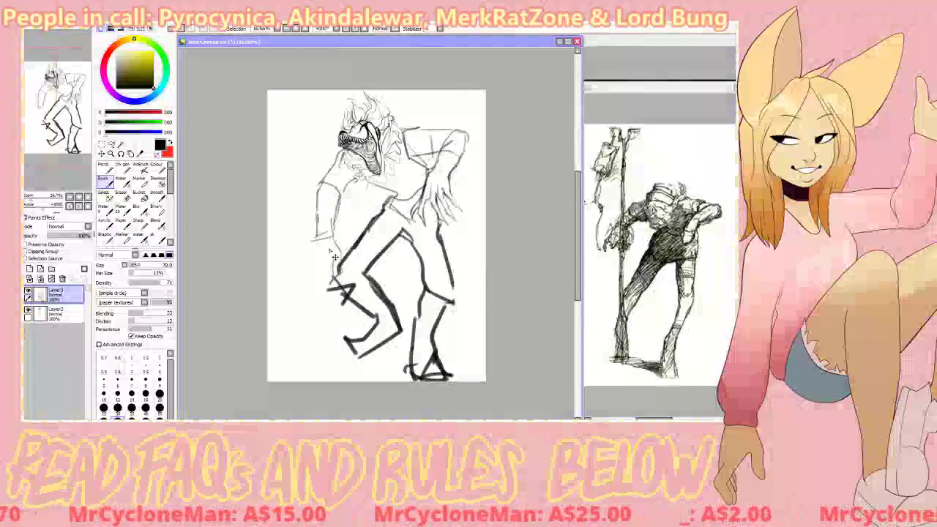
pyautogui.hotkey('ctrl', 'z')
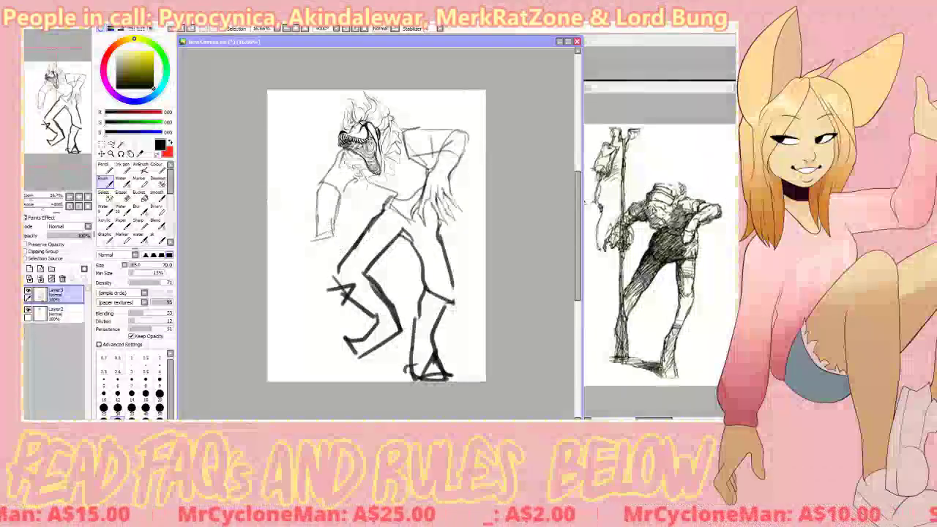
pyautogui.moveTo(334, 233); pyautogui.dragTo(341, 241)
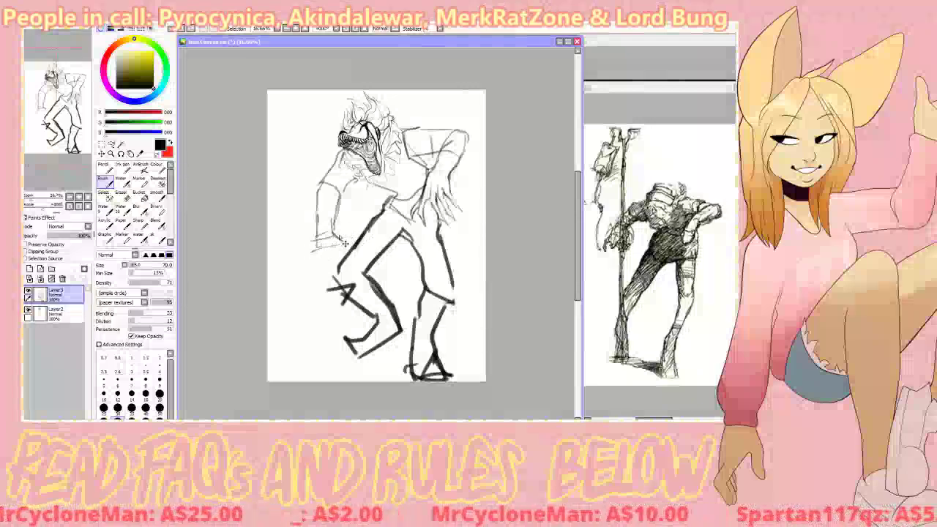
pyautogui.press('h')
pyautogui.press('h')
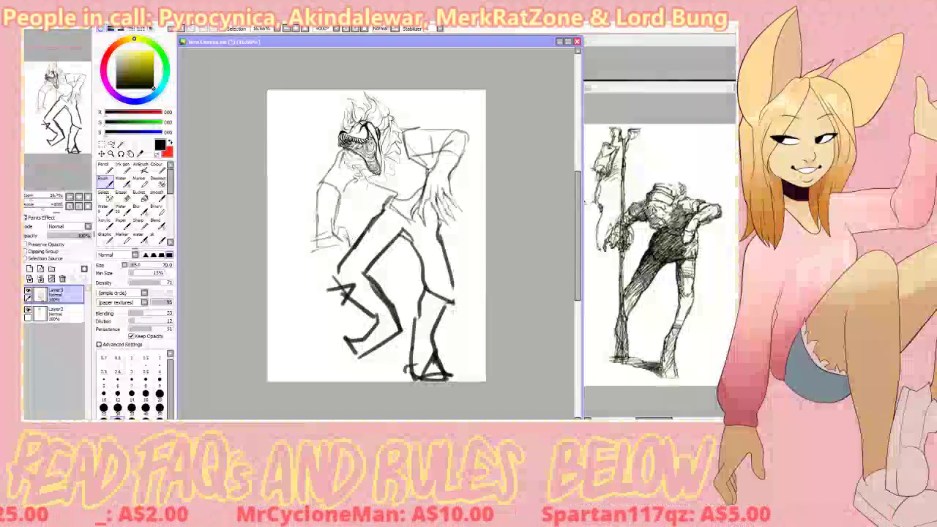
pyautogui.press('h')
pyautogui.press('h')
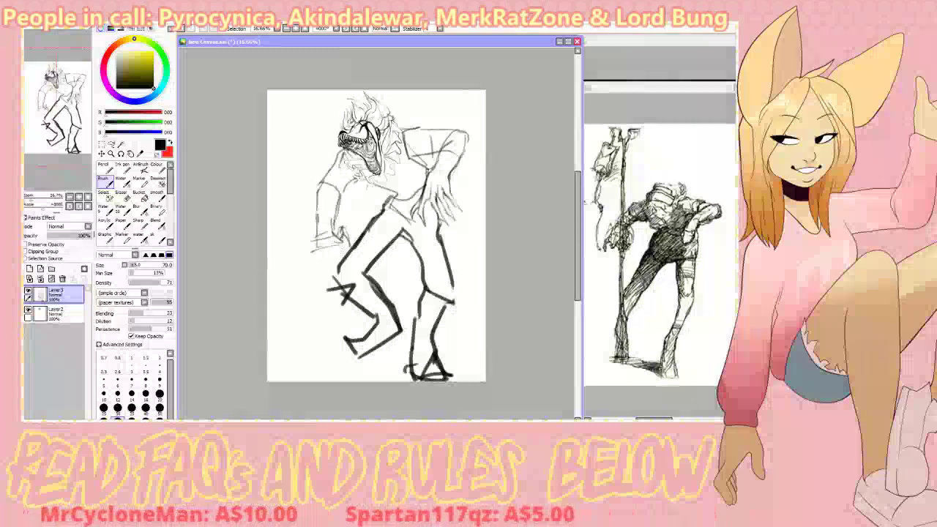
pyautogui.press('h')
pyautogui.press('h')
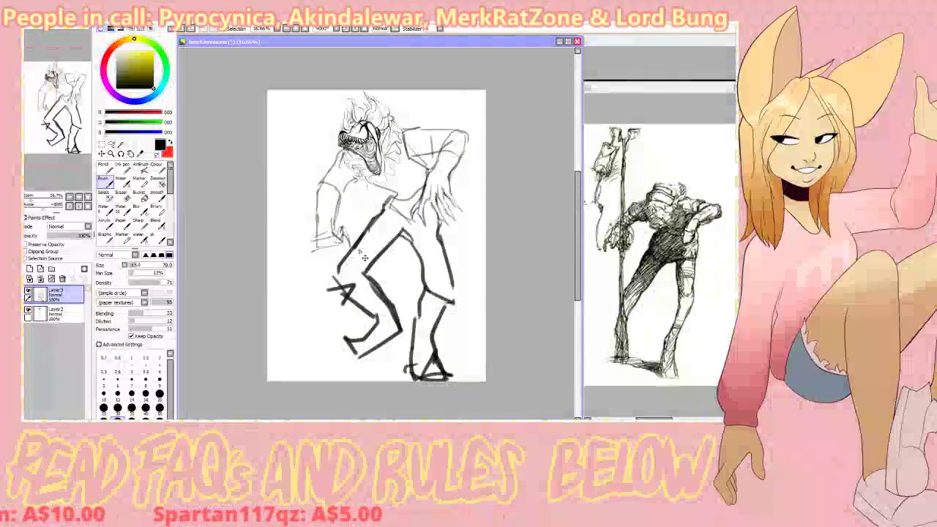
# - Undo the last wrist stroke and sketch the thumb side of the lowered hand down toward the raised knee
pyautogui.hotkey('ctrl', 'z')
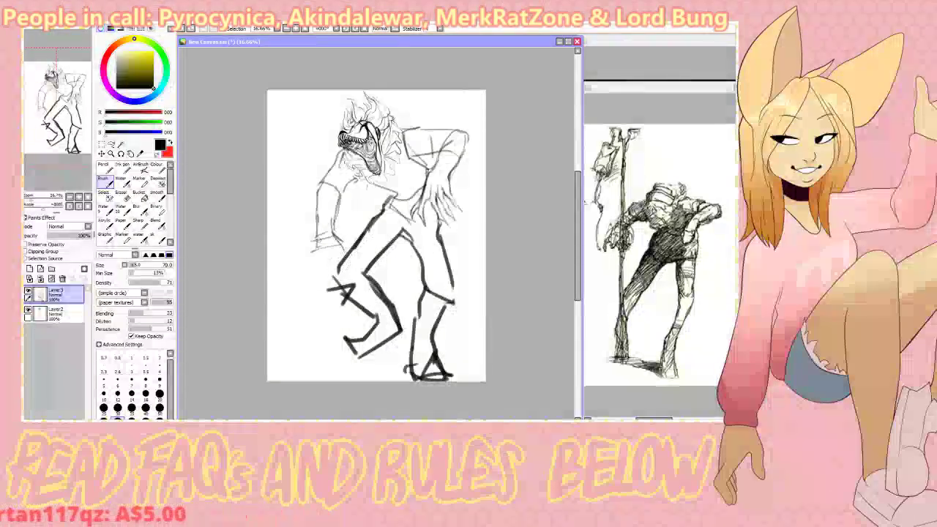
pyautogui.press('h')
pyautogui.press('h')
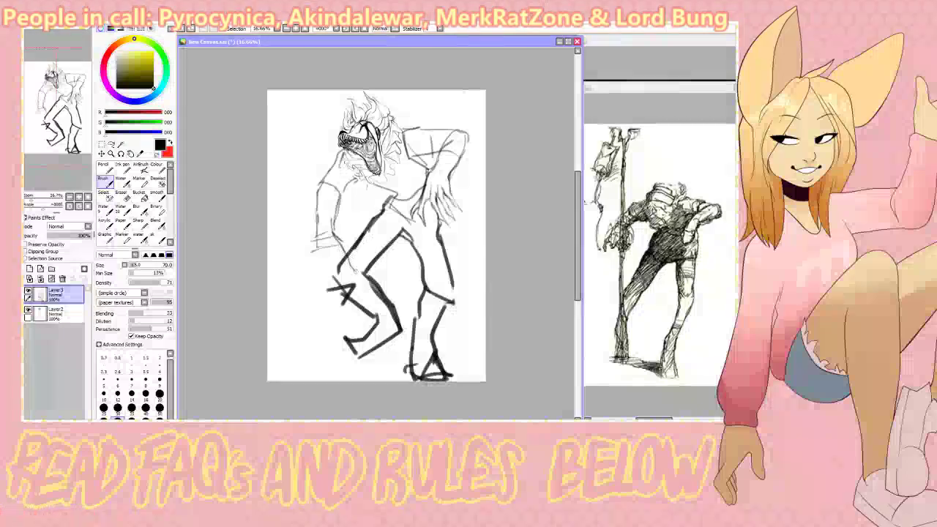
pyautogui.press('h')
pyautogui.press('h')
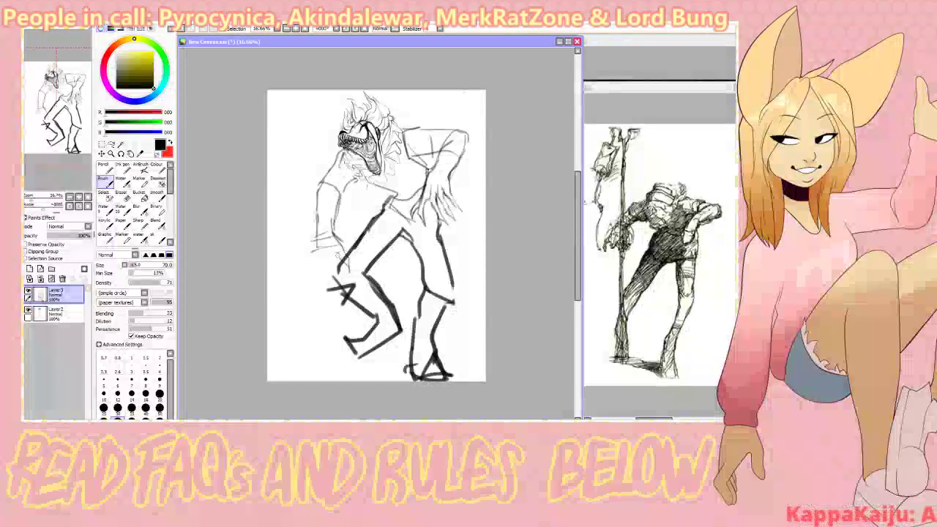
pyautogui.press('h')
pyautogui.press('h')
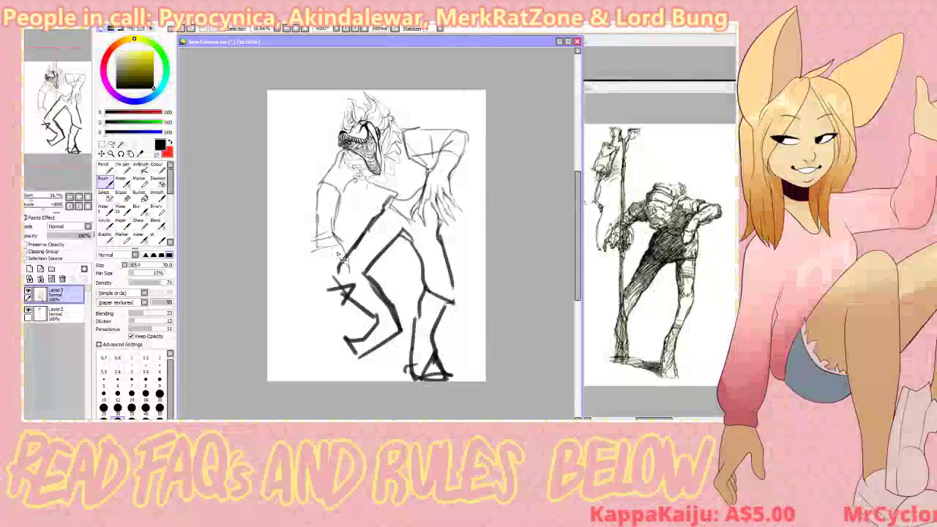
# - Sketch the thumb and the back of the lowered hand, with a first finger reaching outward from the knuckles
pyautogui.press('h')
pyautogui.press('h')
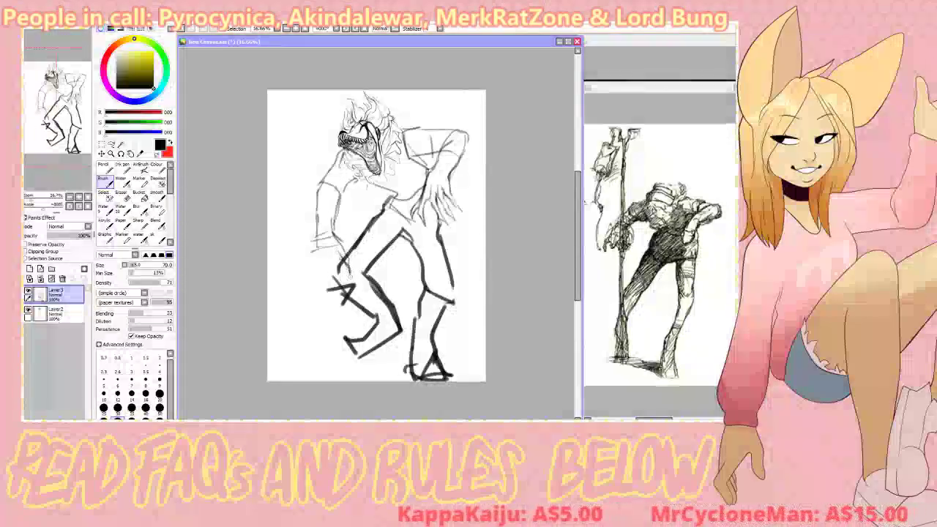
pyautogui.press('h')
pyautogui.press('h')
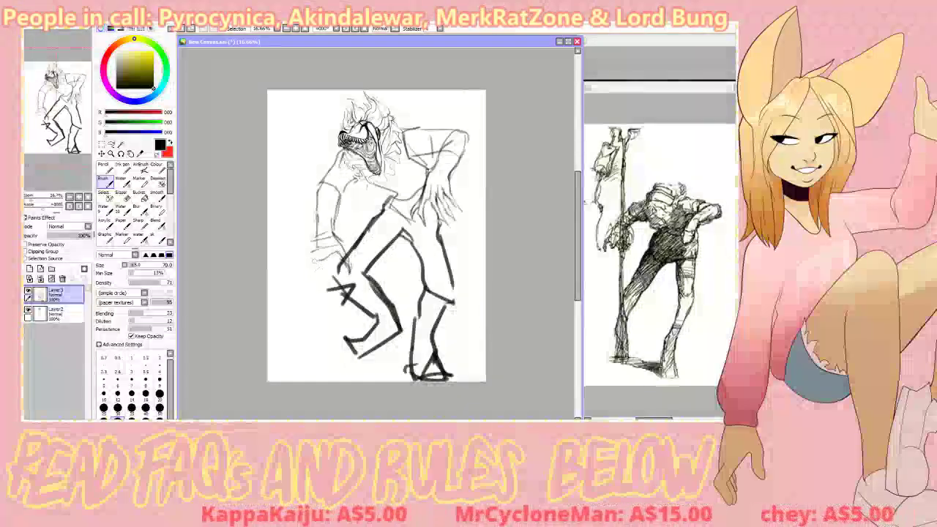
pyautogui.press('h')
pyautogui.press('h')
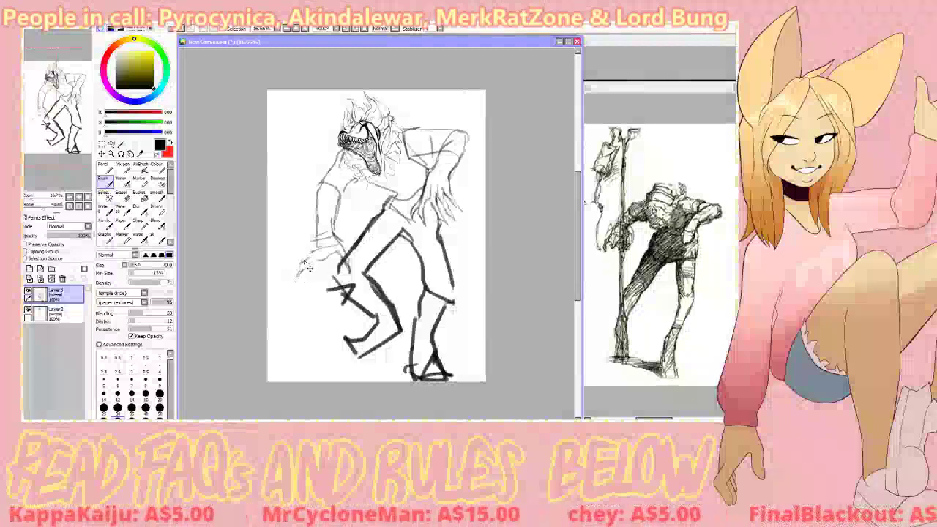
# - Undo the first finger stroke and redraw the lowered hand's outermost finger as a longer, pointed claw
pyautogui.hotkey('ctrl', 'z')
pyautogui.moveTo(301, 263)
pyautogui.mouseDown()
pyautogui.moveTo(316, 254)
pyautogui.moveTo(297, 276)
pyautogui.mouseUp()
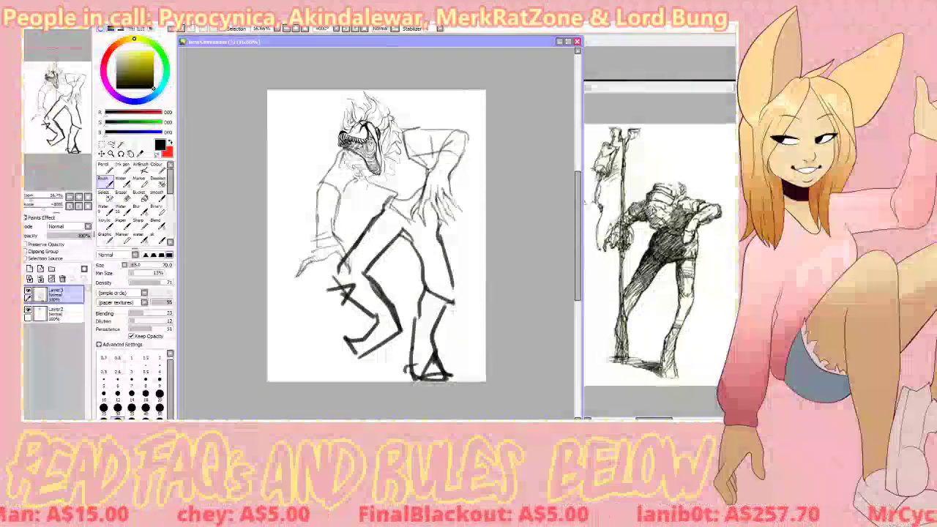
pyautogui.press('h')
pyautogui.press('h')
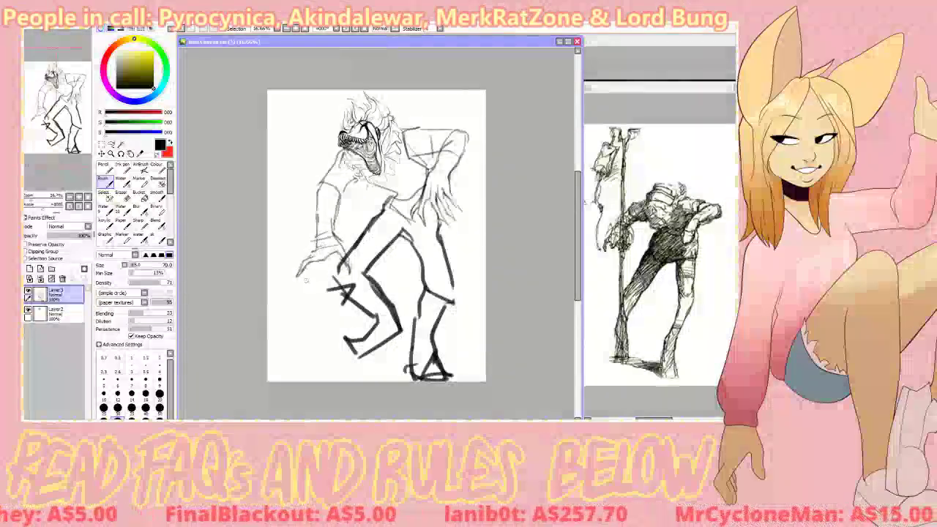
pyautogui.moveTo(307, 265); pyautogui.dragTo(294, 278)
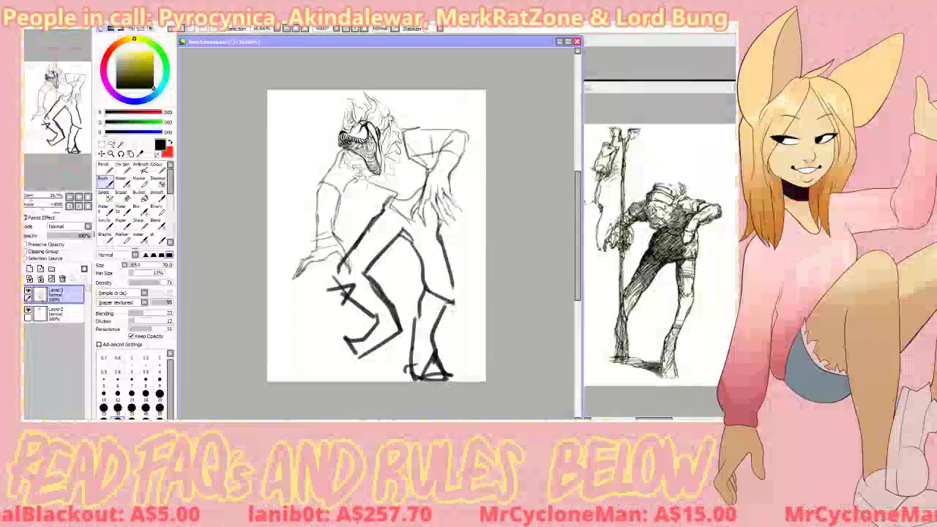
pyautogui.press('h')
pyautogui.press('h')
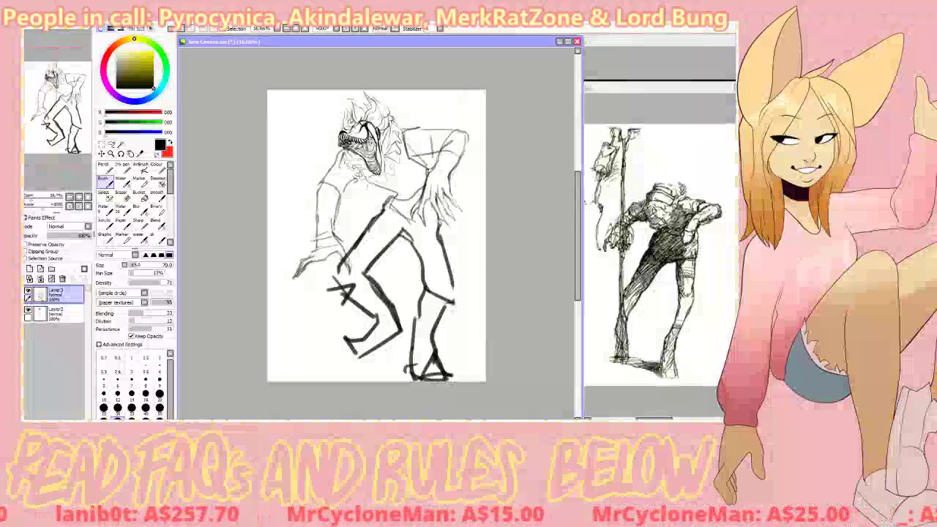
# - Erase the thick leg line where it overlaps the thumb and return to the Brush for the hand sketch
pyautogui.press('h')
pyautogui.press('e')
pyautogui.press('h')
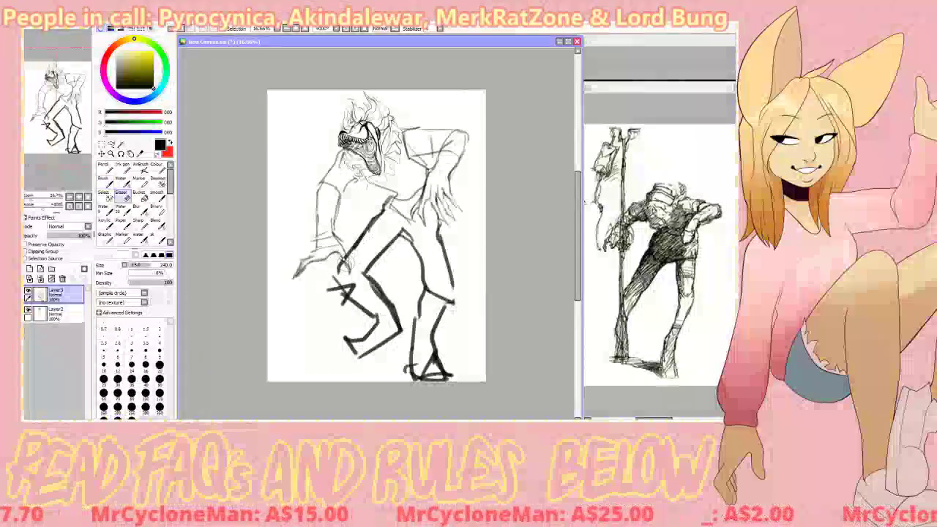
pyautogui.press('h')
pyautogui.press('b')
pyautogui.press('h')
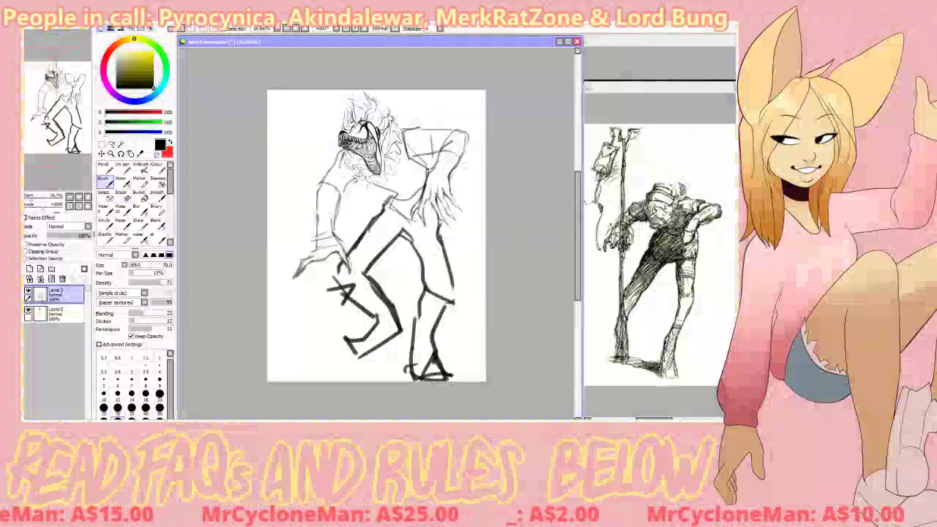
# - Sketch the remaining thin fingers of the lowered hand beside the outermost one
pyautogui.press('h')
pyautogui.press('h')
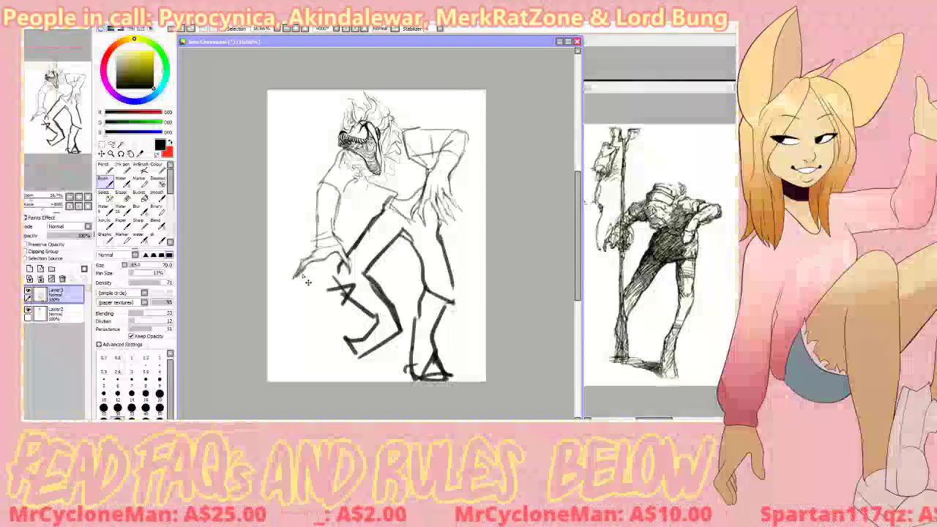
pyautogui.press('h')
pyautogui.press('h')
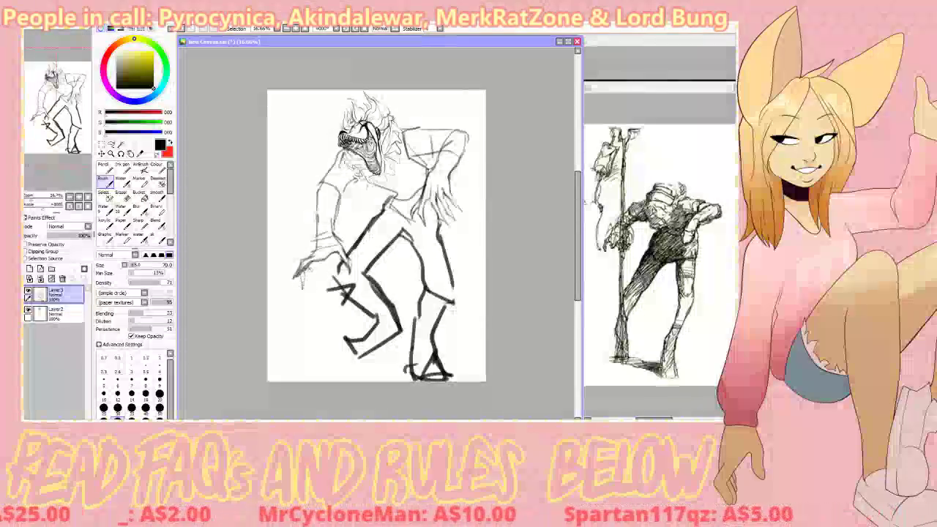
pyautogui.press('h')
pyautogui.press('h')
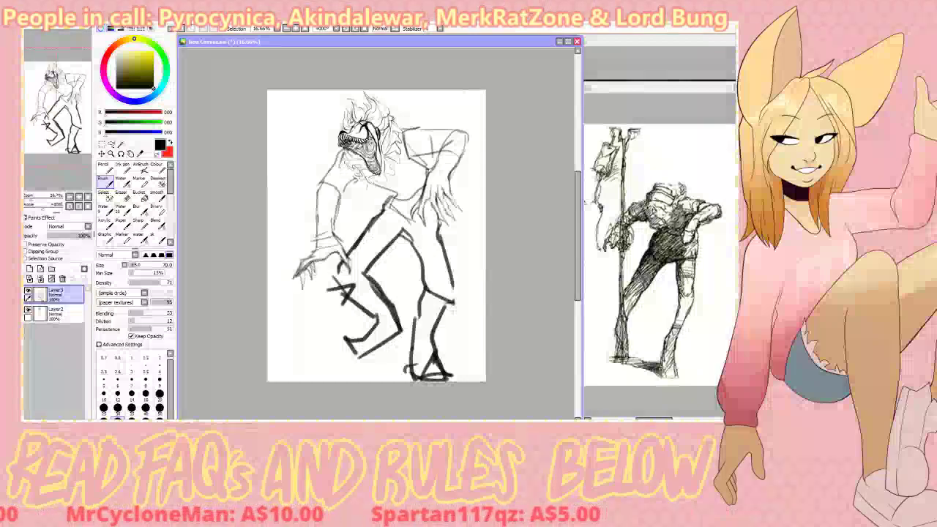
# - Erase the dark tip of the outermost finger and redraw it with the Brush
pyautogui.press('h')
pyautogui.press('e')
pyautogui.press('h')
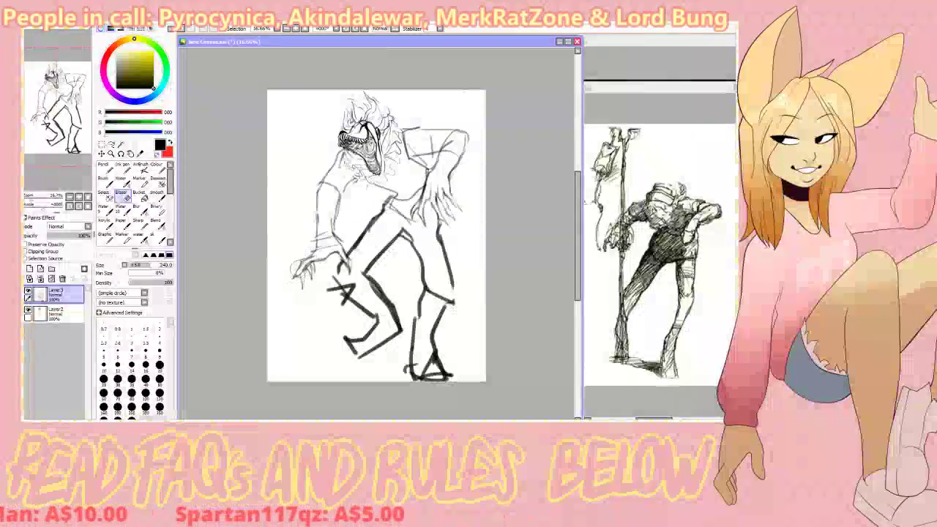
pyautogui.press('b')
pyautogui.press('h')
pyautogui.press('h')
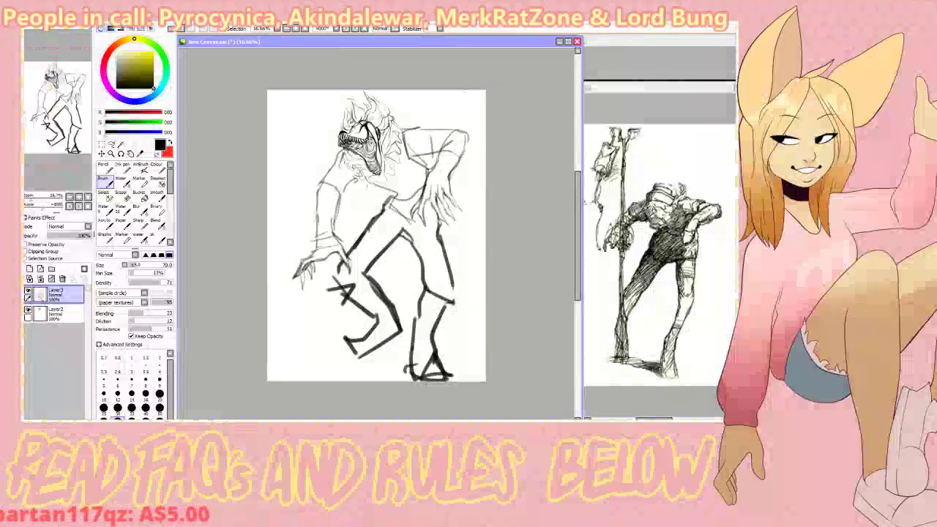
# - Refine the finger outlines and pointed claws of the lowered hand with short brush strokes
pyautogui.press('h')
pyautogui.press('h')
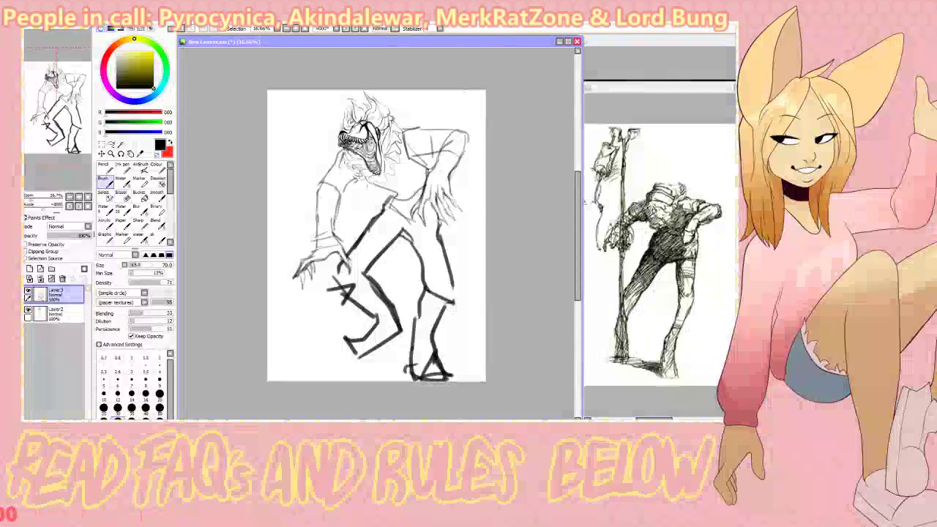
pyautogui.press('h')
pyautogui.press('h')
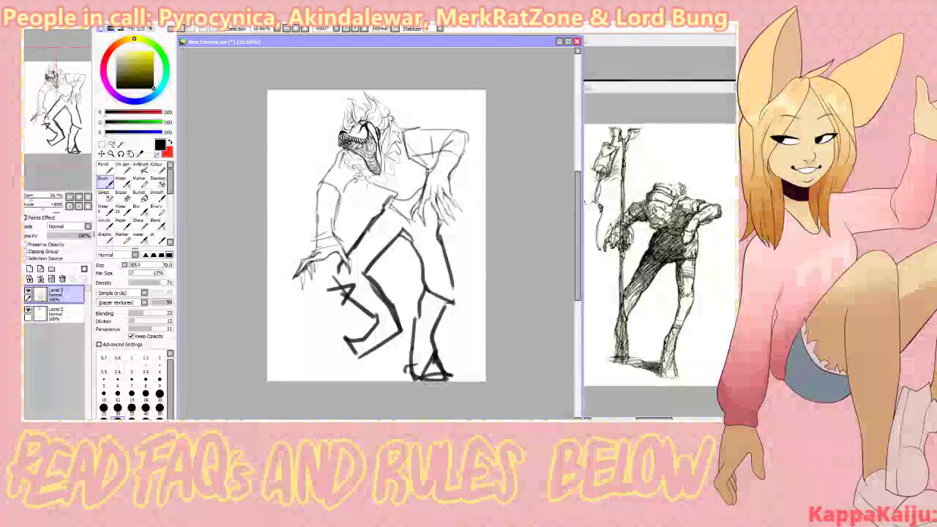
pyautogui.press('h')
pyautogui.press('h')
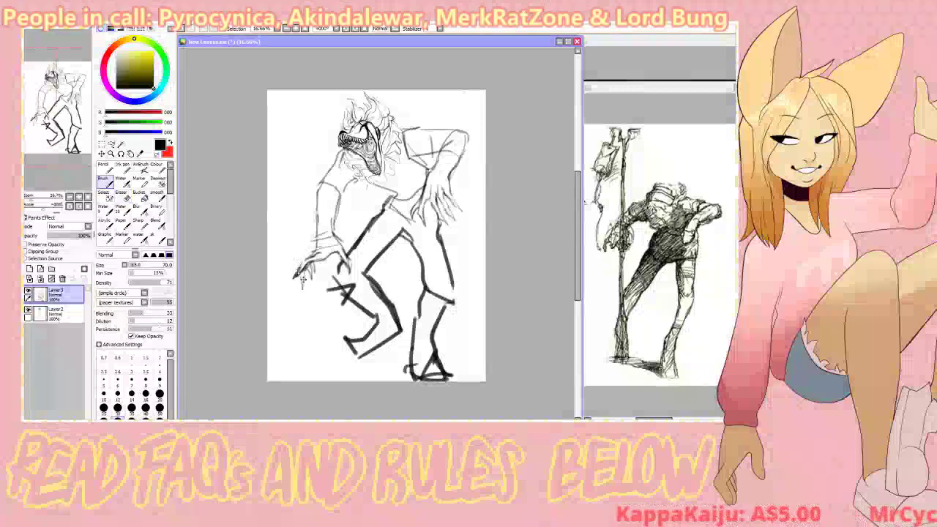
pyautogui.press('h')
pyautogui.press('h')
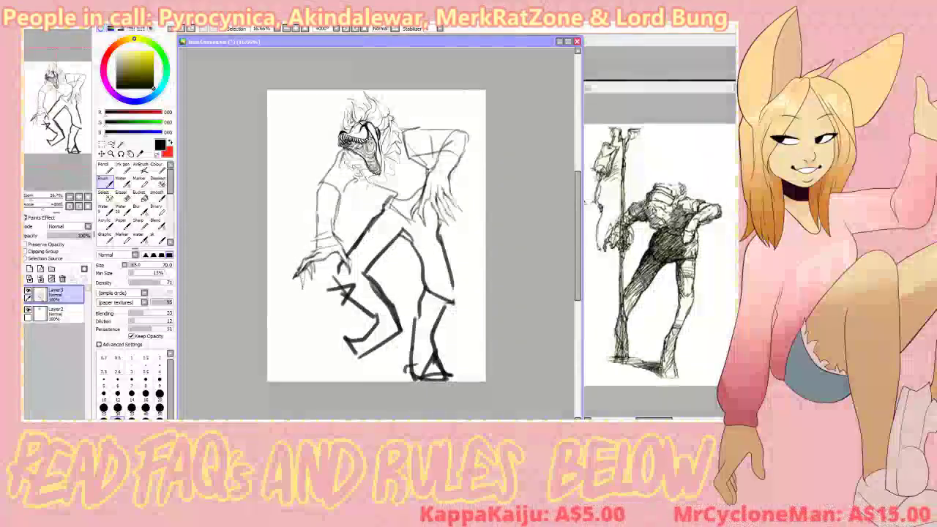
pyautogui.press('h')
pyautogui.press('h')
pyautogui.press('h')
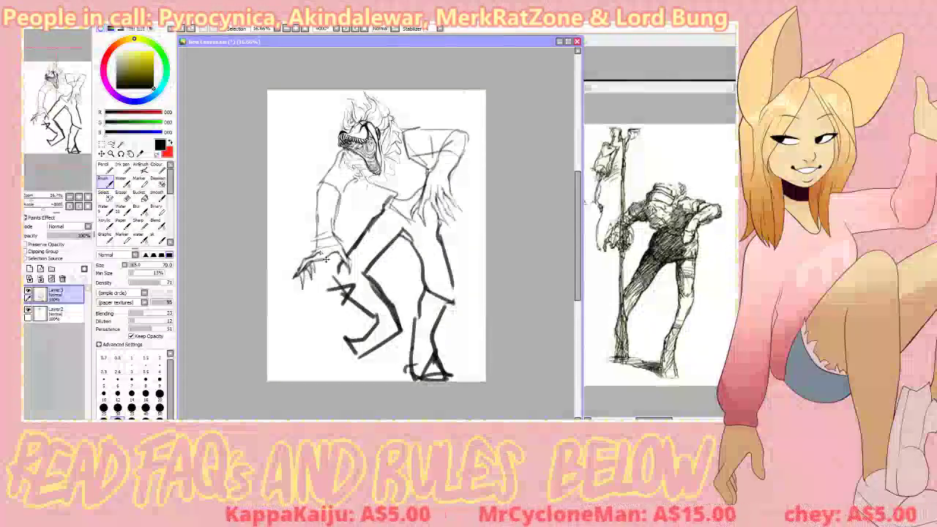
pyautogui.press('h')
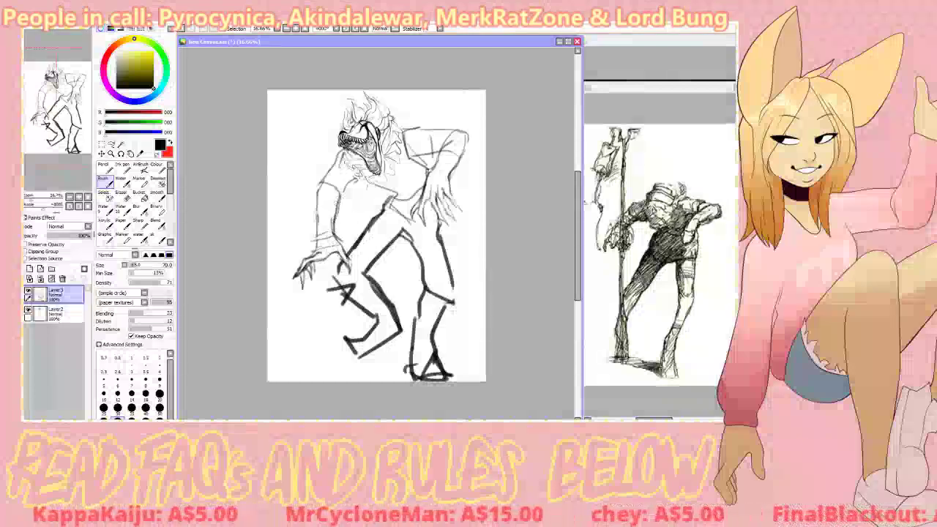
pyautogui.press('h')
pyautogui.press('h')
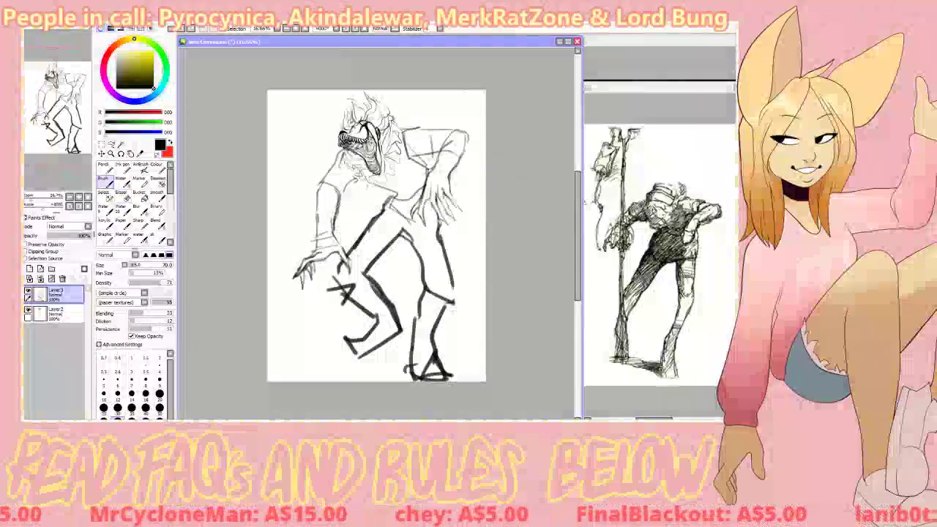
pyautogui.press('h')
pyautogui.press('h')
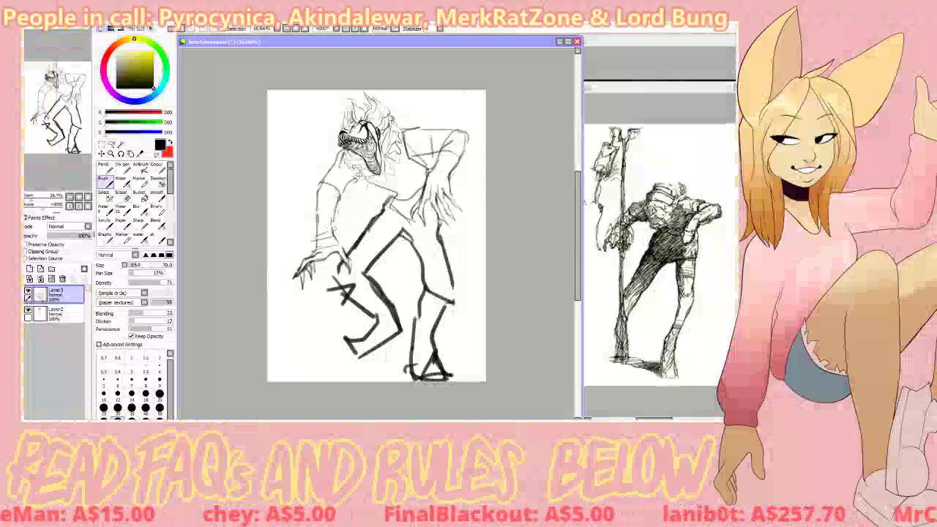
pyautogui.press('h')
pyautogui.press('h')
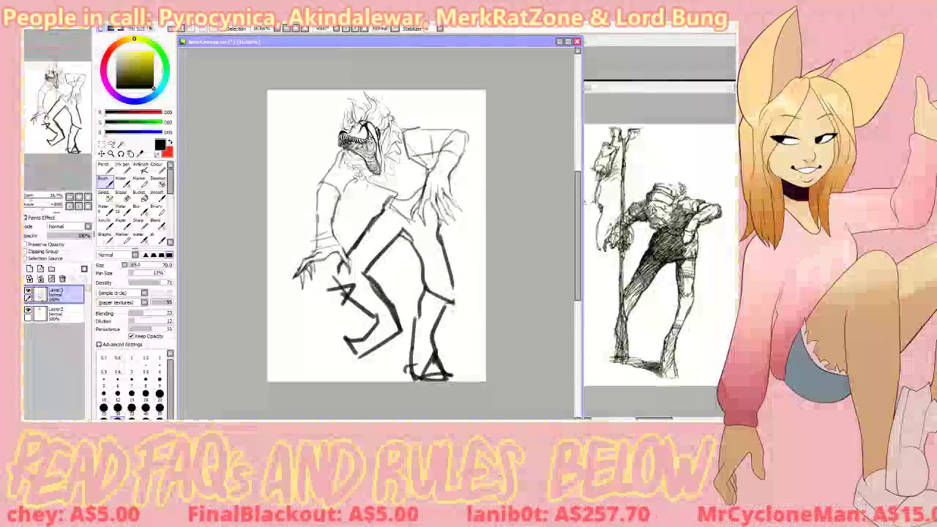
pyautogui.press('h')
pyautogui.press('h')
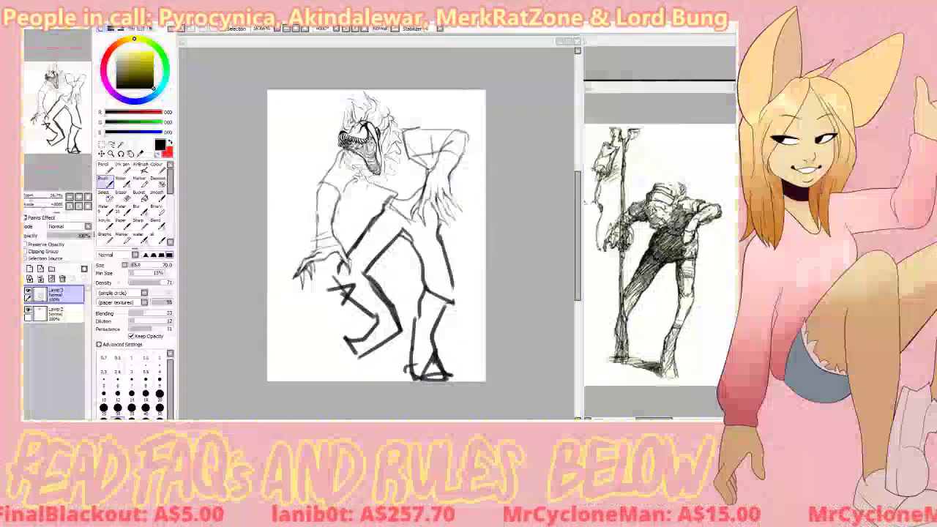
pyautogui.press('h')
pyautogui.press('h')
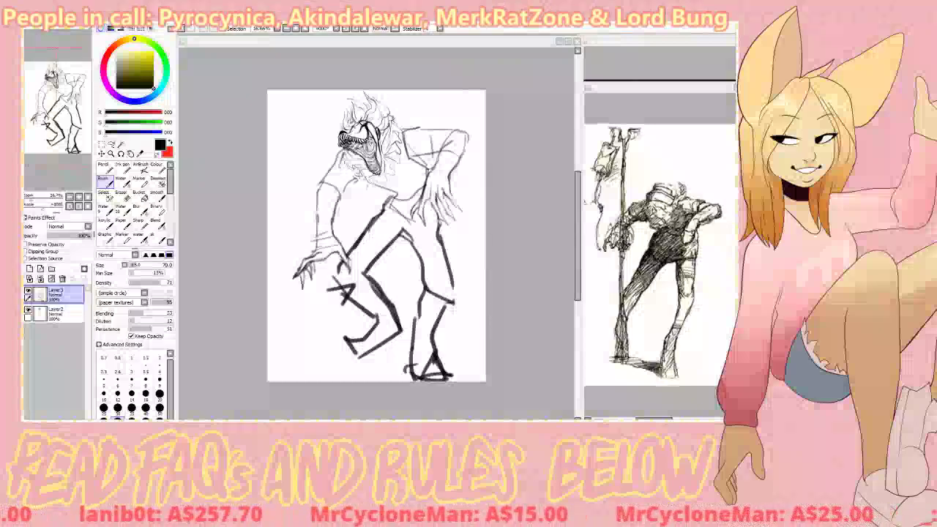
pyautogui.press('h')
pyautogui.press('h')
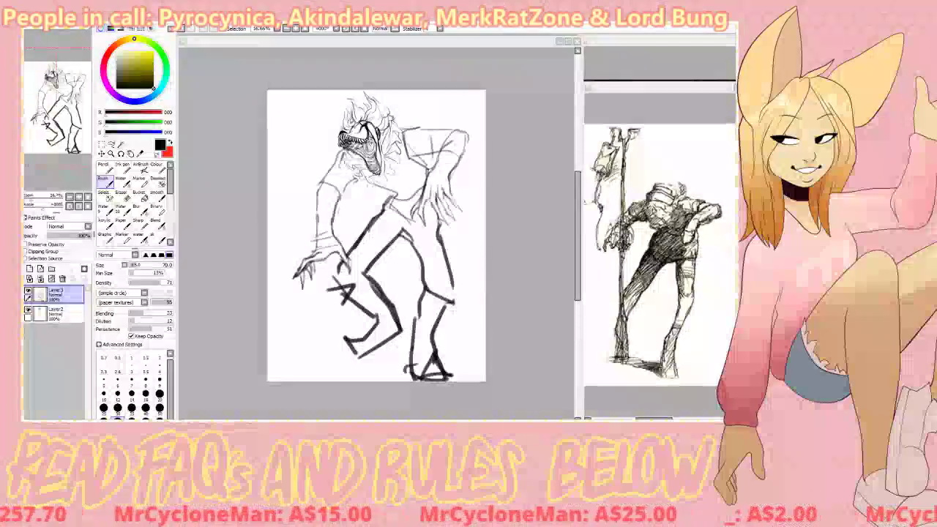
pyautogui.press('h')
pyautogui.press('h')
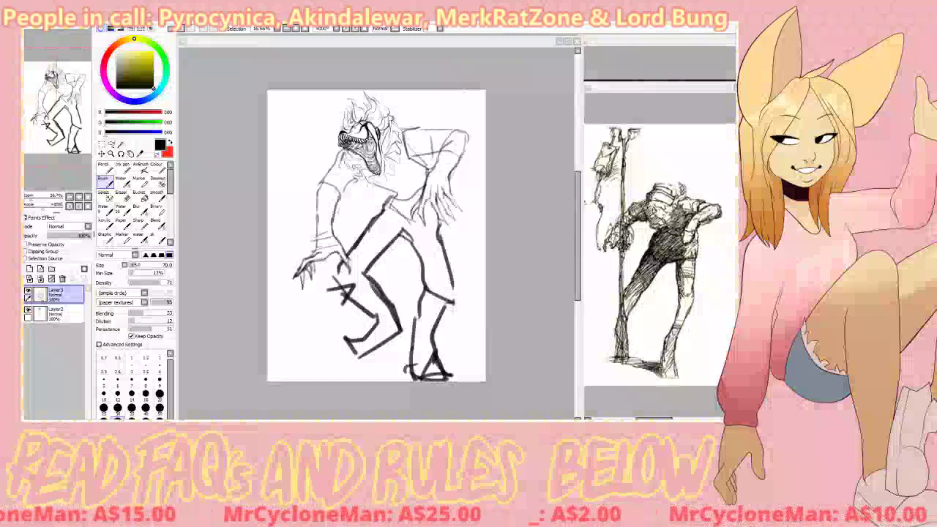
pyautogui.press('h')
pyautogui.press('h')
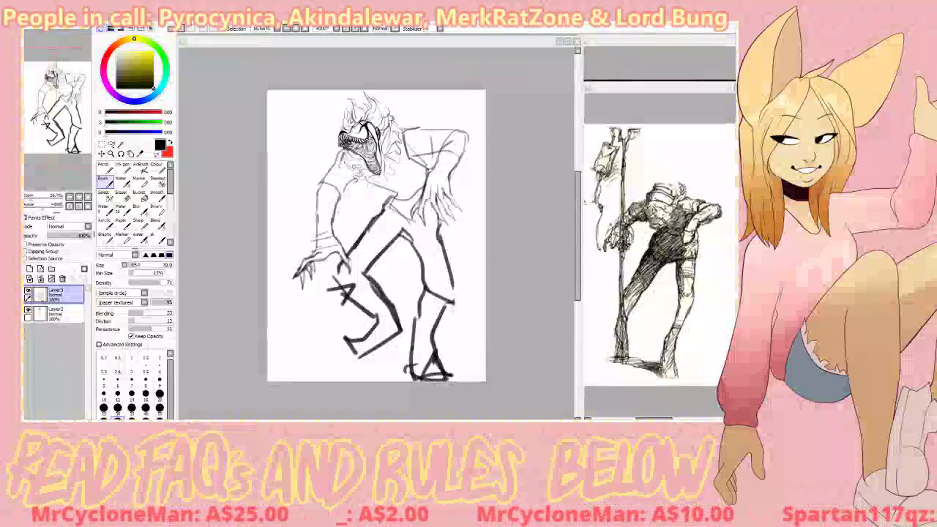
pyautogui.press('h')
pyautogui.press('h')
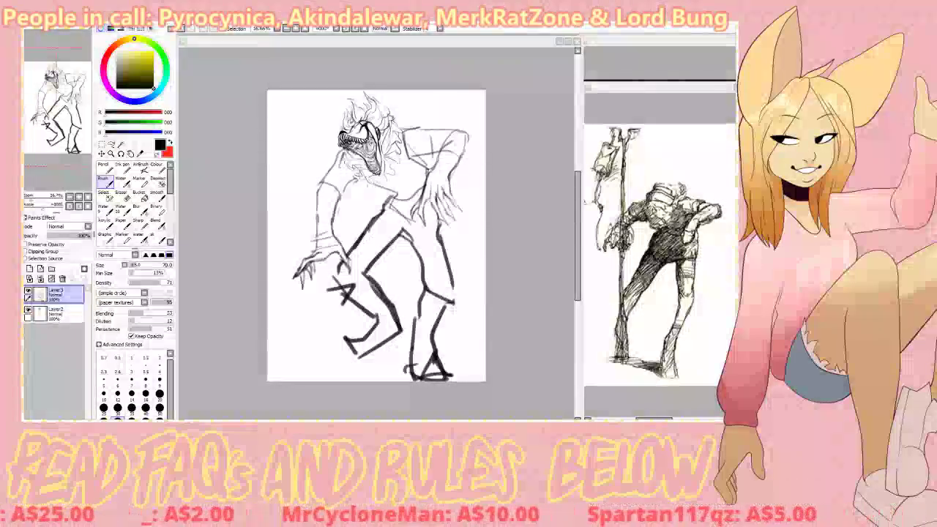
pyautogui.press('h')
pyautogui.press('h')
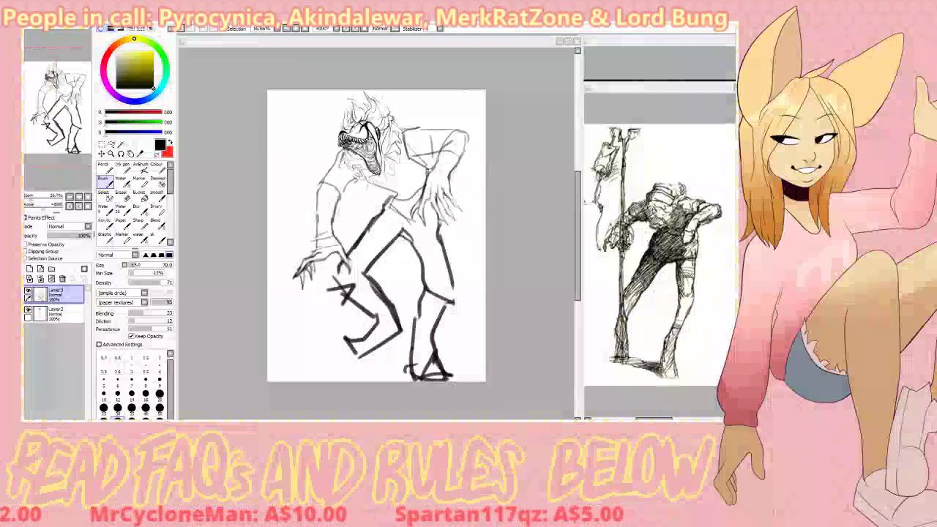
pyautogui.press('h')
pyautogui.press('h')
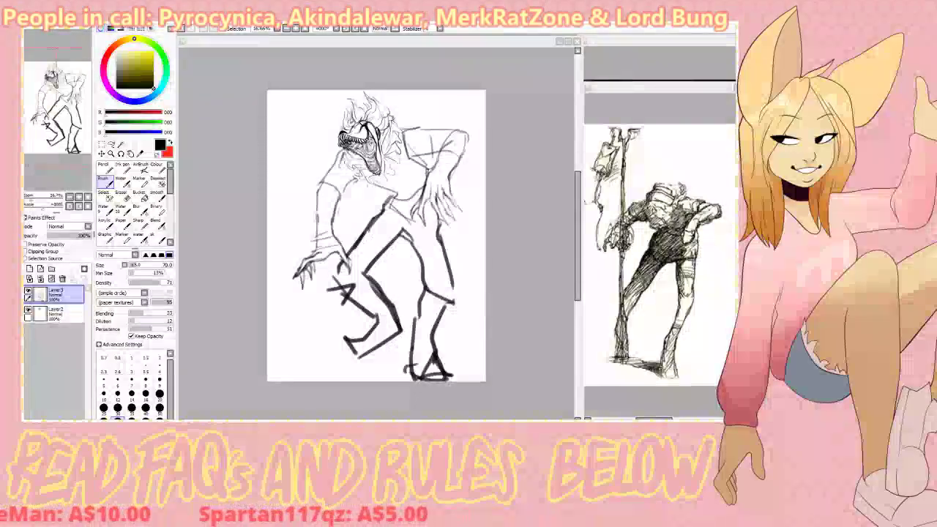
pyautogui.press('h')
pyautogui.press('h')
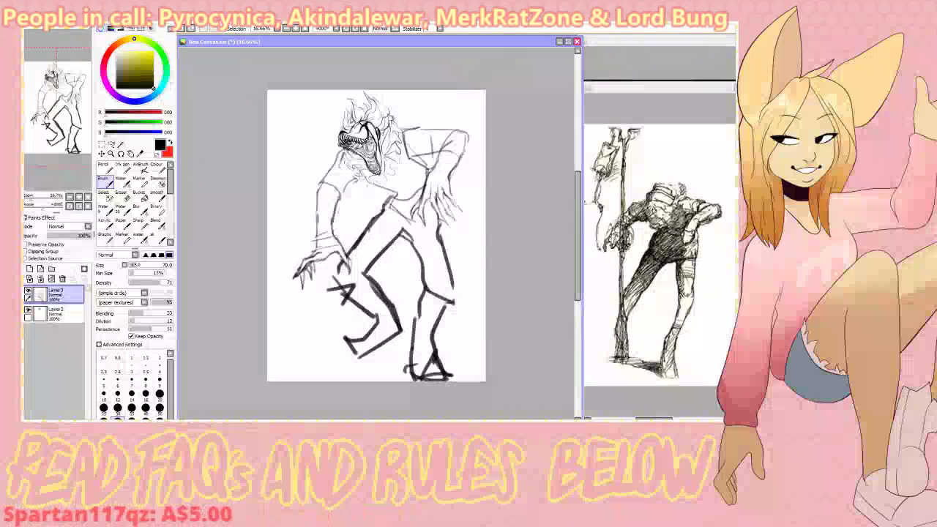
# - Erase part of the thick leg mark beside the lowered hand's thumb and return to the Brush
pyautogui.press('e')
pyautogui.press('h')
pyautogui.press('h')
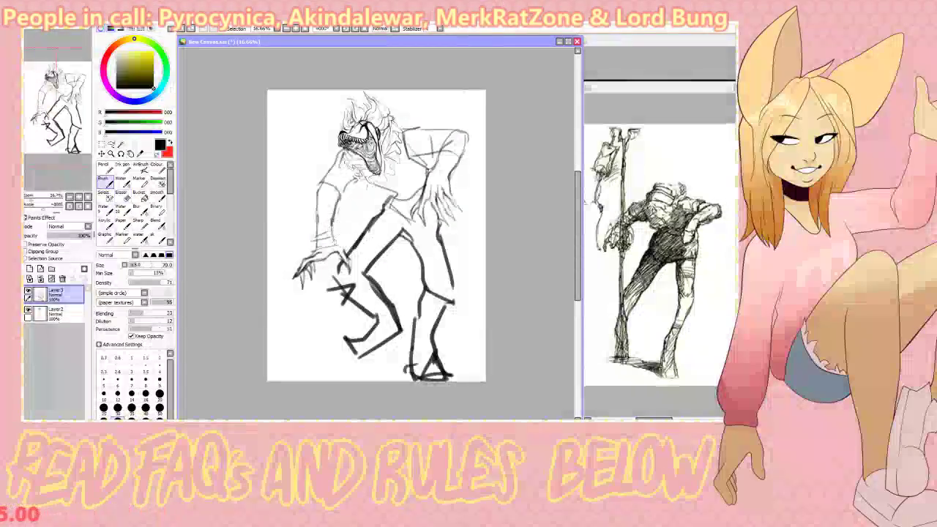
pyautogui.press('h')
pyautogui.press('h')
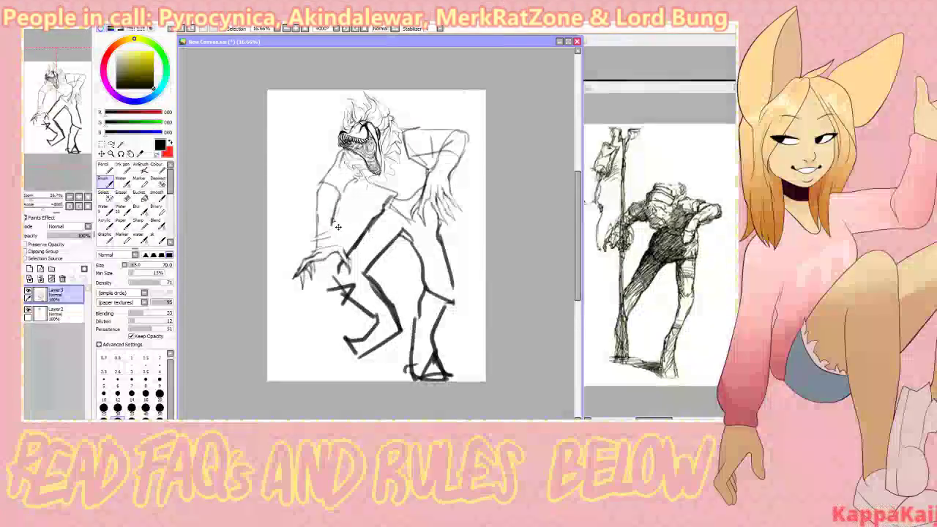
pyautogui.press('h')
pyautogui.press('h')
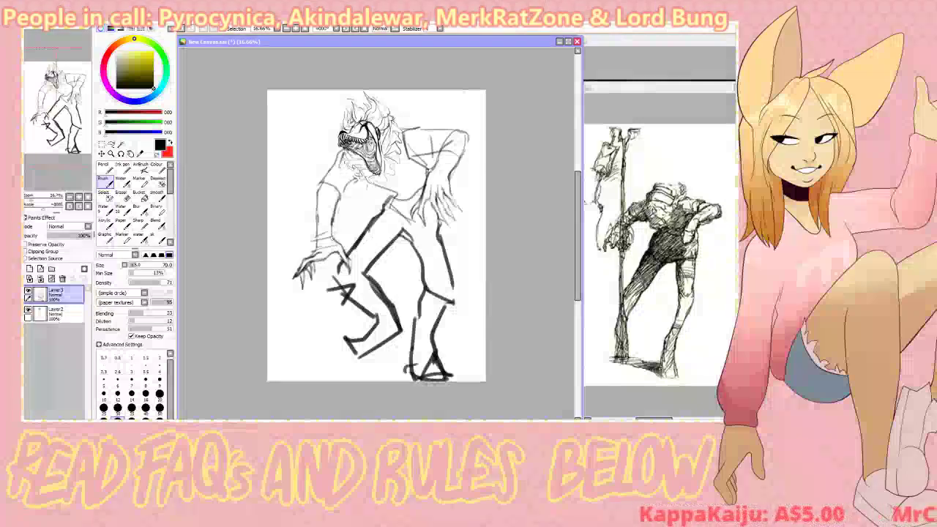
pyautogui.press('h')
pyautogui.press('h')
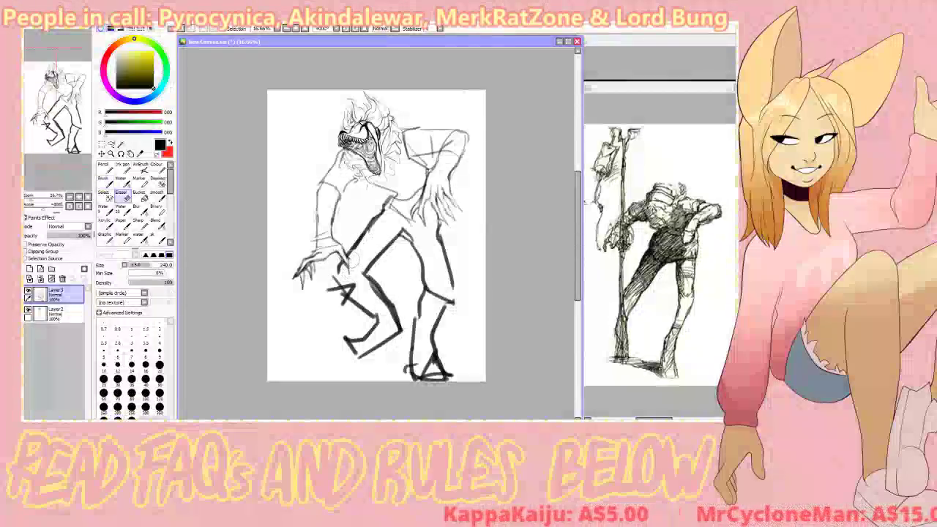
pyautogui.press('h')
pyautogui.press('h')
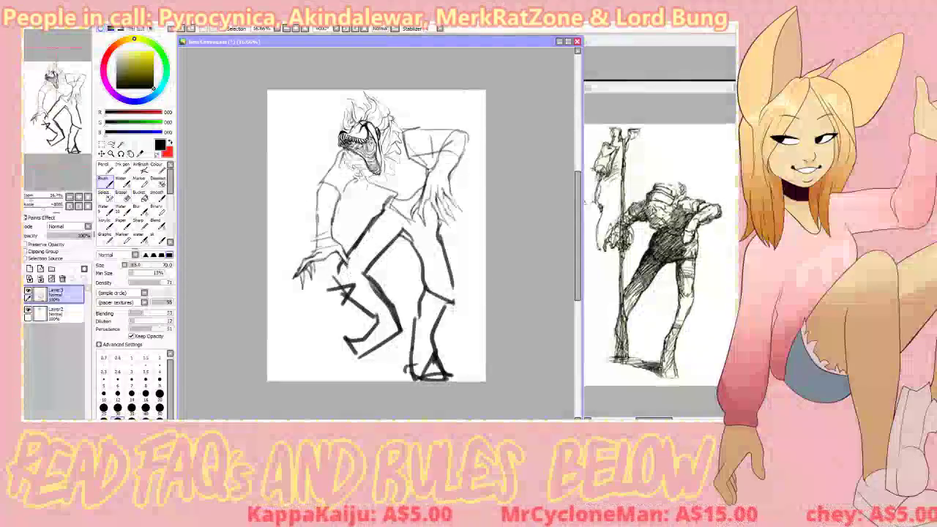
pyautogui.press('h')
pyautogui.press('h')
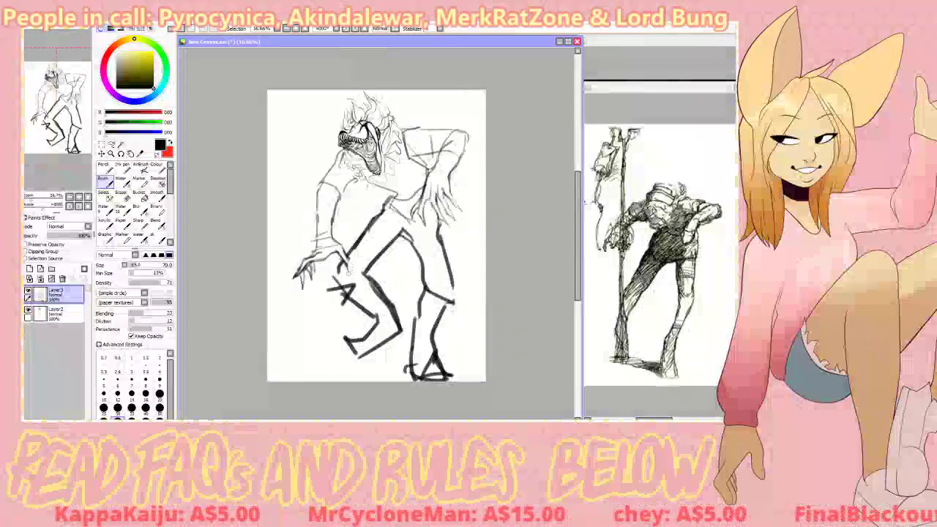
pyautogui.moveTo(350, 261); pyautogui.dragTo(337, 286)
pyautogui.hotkey('ctrl', 'z')
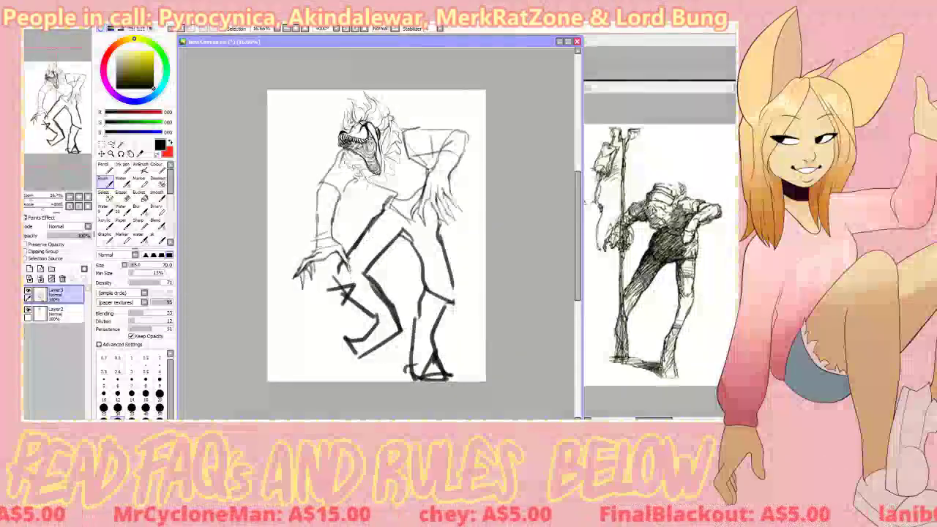
pyautogui.press('h')
pyautogui.press('h')
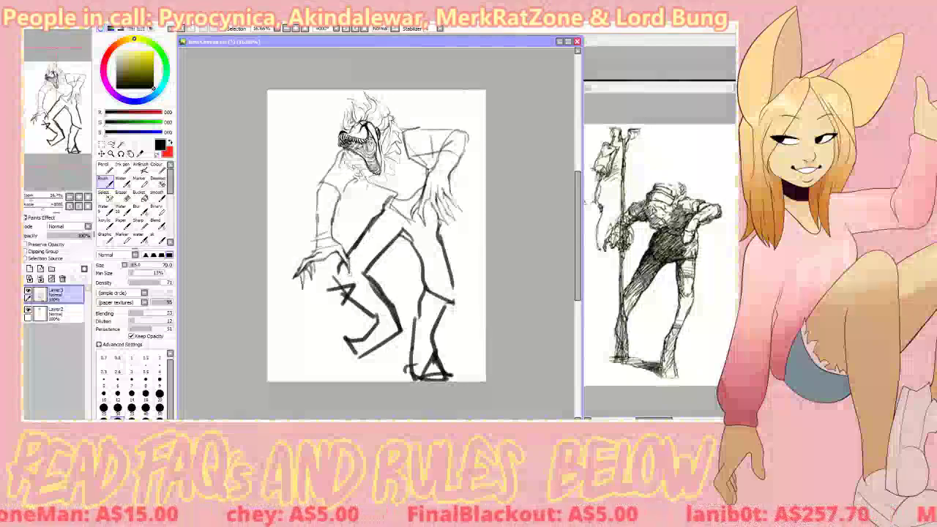
pyautogui.press('h')
pyautogui.press('h')
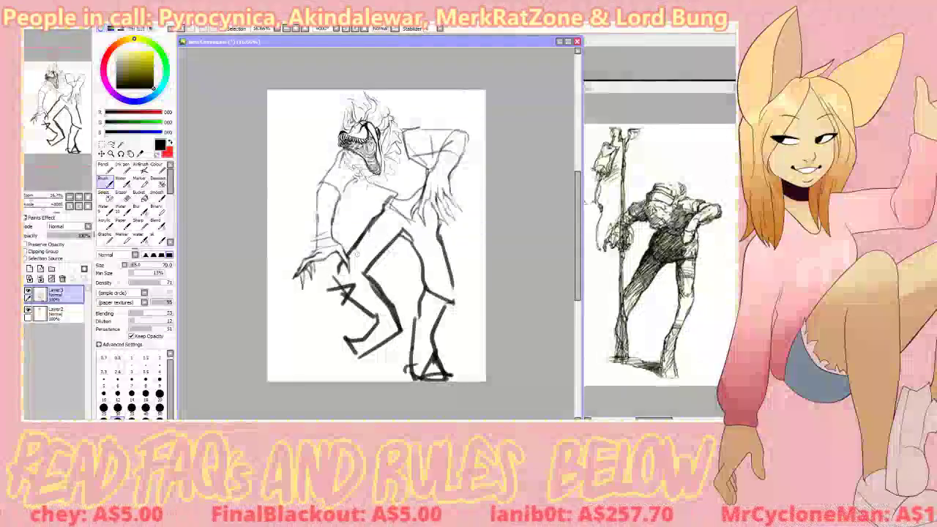
pyautogui.press('h')
pyautogui.press('h')
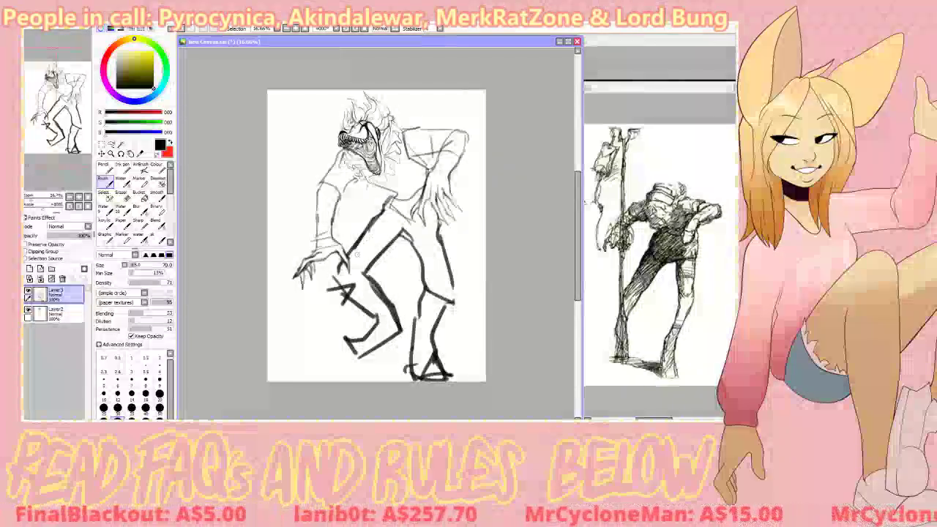
pyautogui.press('h')
pyautogui.press('h')
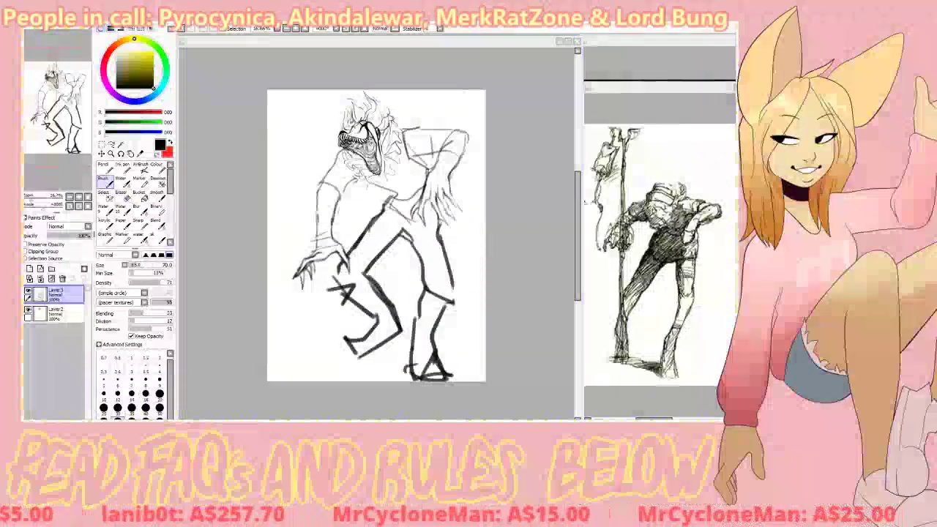
pyautogui.press('h')
pyautogui.press('h')
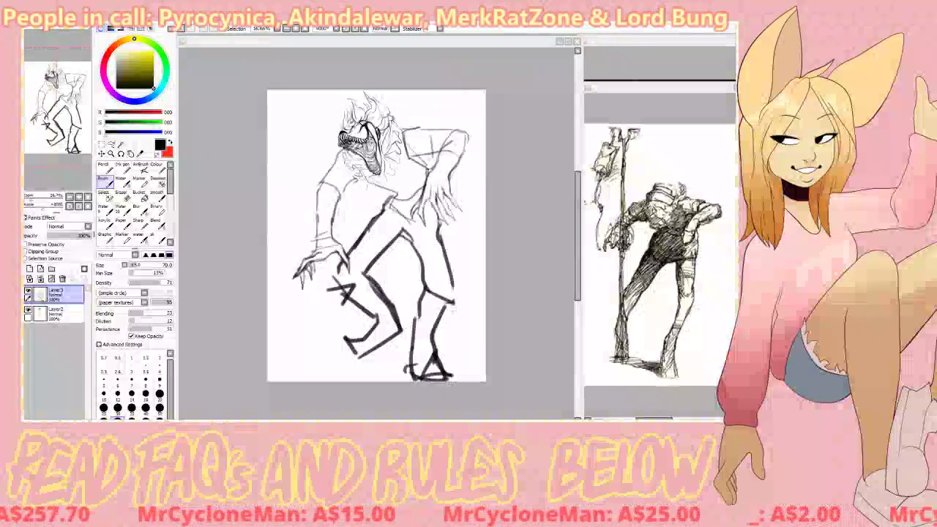
pyautogui.press('h')
pyautogui.press('h')
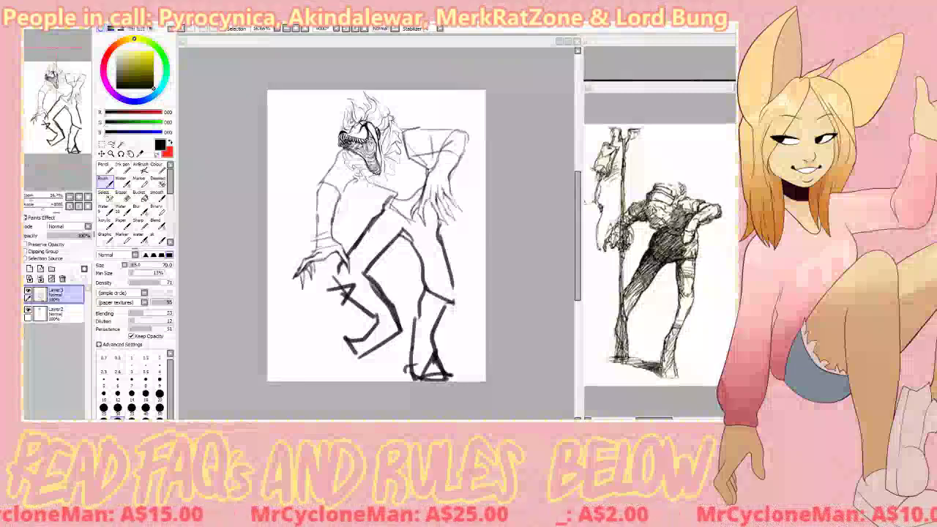
pyautogui.press('h')
pyautogui.press('h')
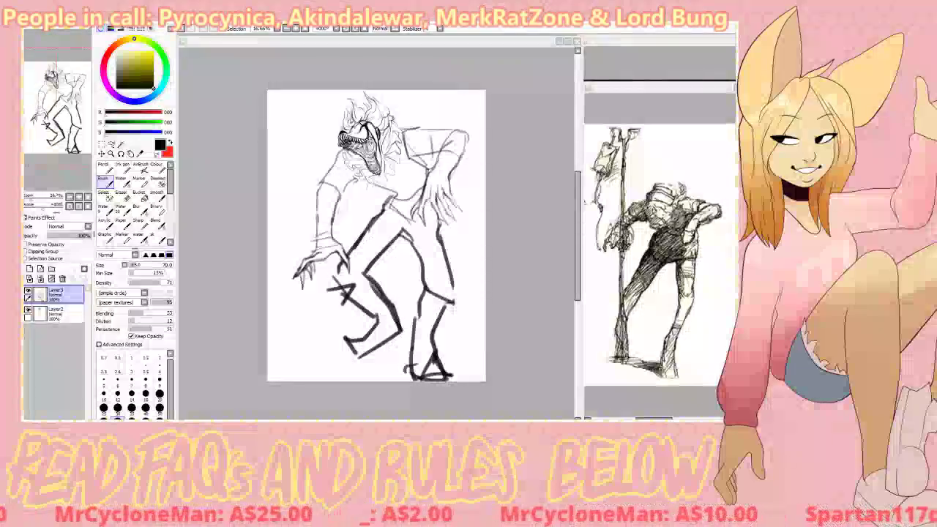
pyautogui.press('h')
pyautogui.press('h')
pyautogui.click(446, 84)
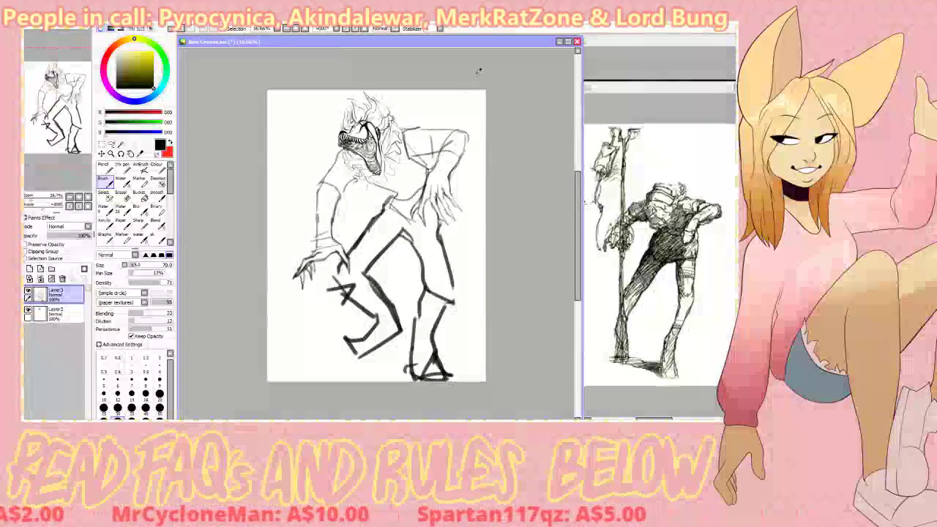
pyautogui.press('h')
pyautogui.press('h')
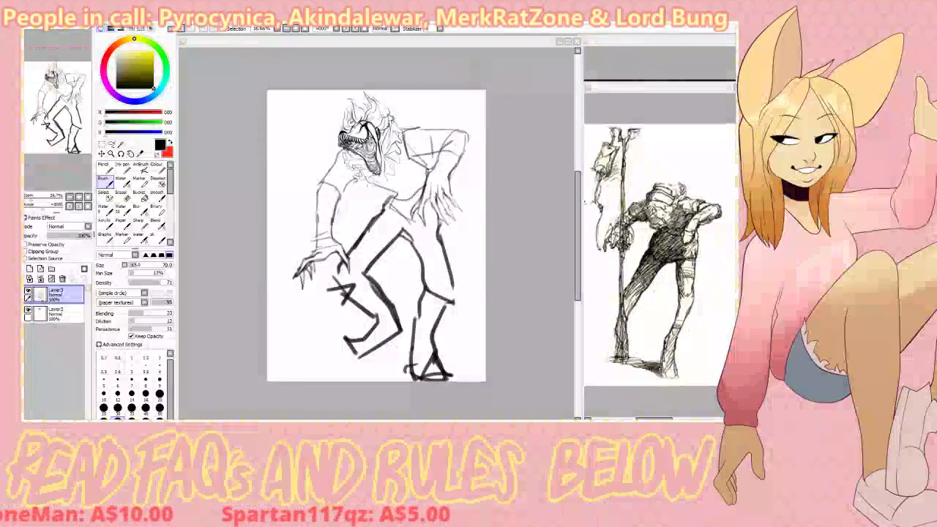
pyautogui.press('h')
pyautogui.press('h')
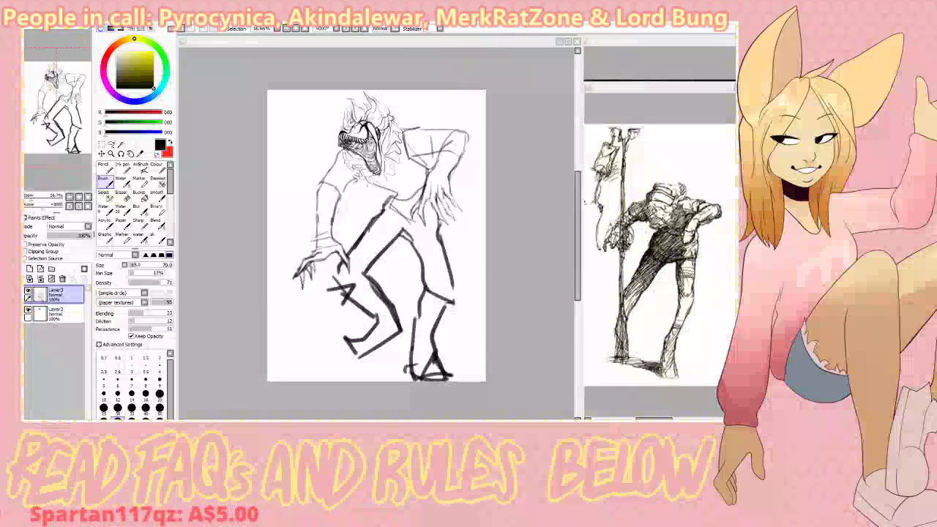
pyautogui.press('h')
pyautogui.press('h')
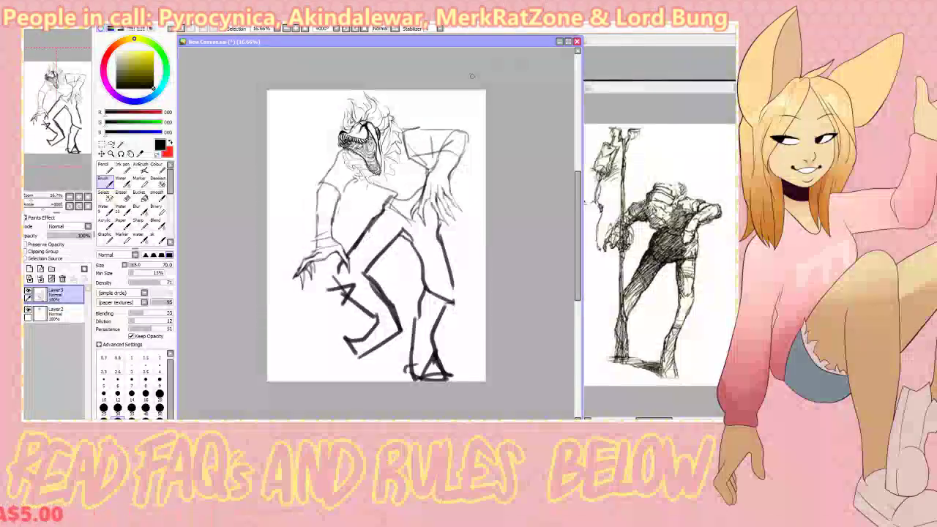
pyautogui.press('h')
pyautogui.press('h')
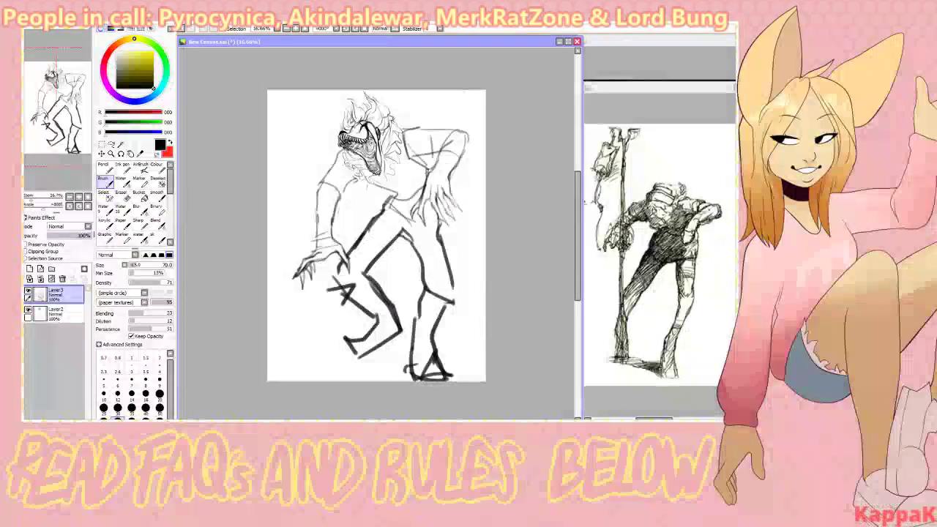
# - Sketch a rounded shoulder curve below the jaw and add outline strokes to the thigh beside the lowered hand
pyautogui.press('h')
pyautogui.press('h')
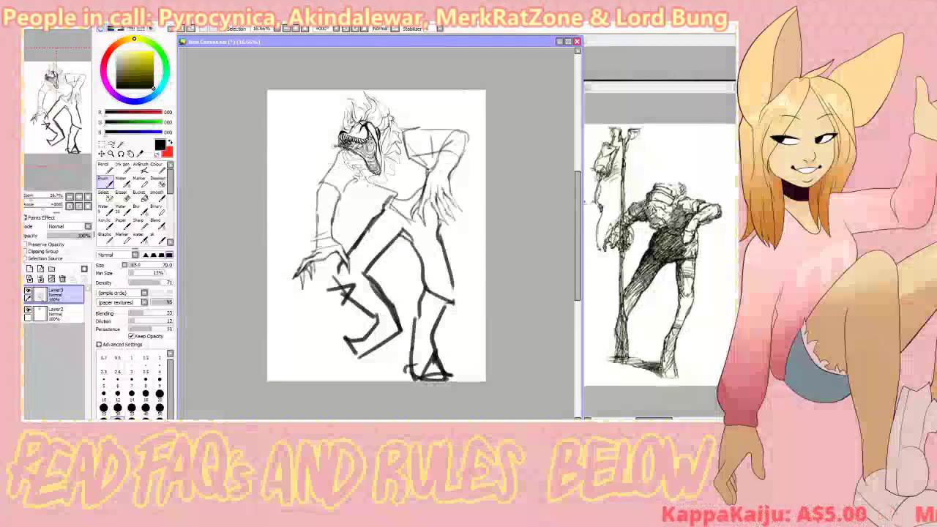
pyautogui.press('h')
pyautogui.press('h')
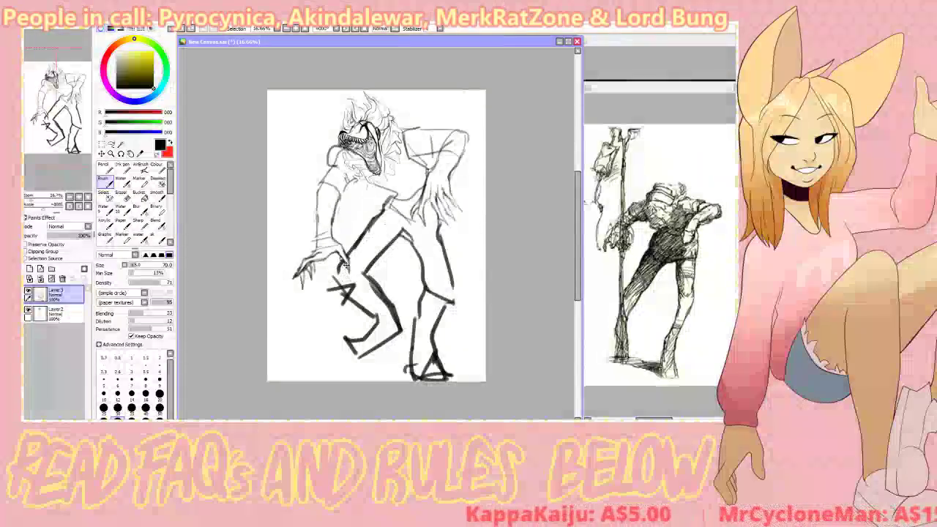
pyautogui.moveTo(347, 257); pyautogui.dragTo(339, 283)
pyautogui.moveTo(396, 192); pyautogui.dragTo(350, 253)
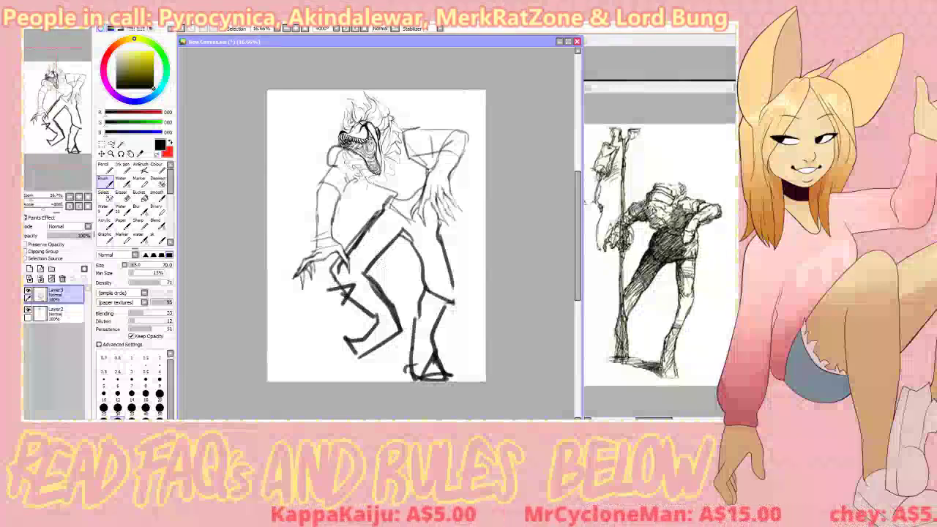
# - Clear the figure drawing reference out of the way to bring up the dark clown costume photo behind it
pyautogui.click(708, 86)
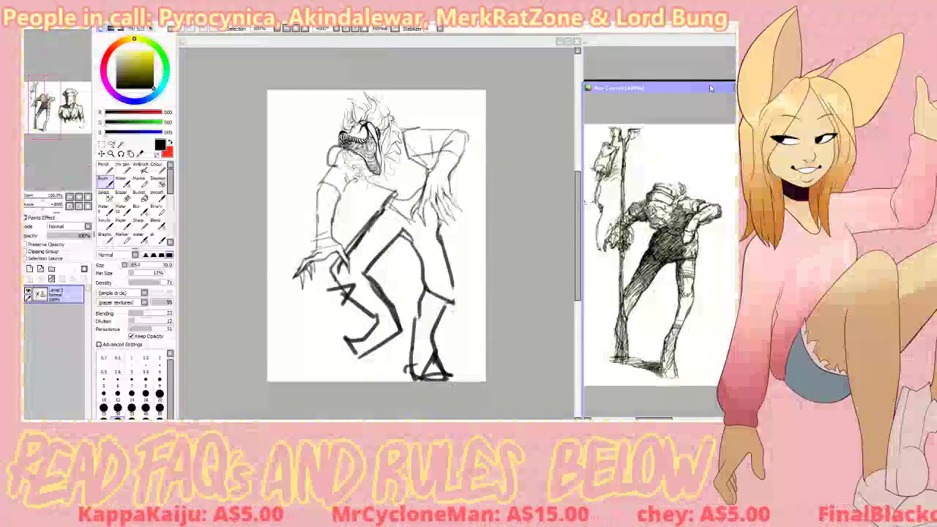
pyautogui.moveTo(710, 86); pyautogui.dragTo(644, 86)
pyautogui.click(691, 86)
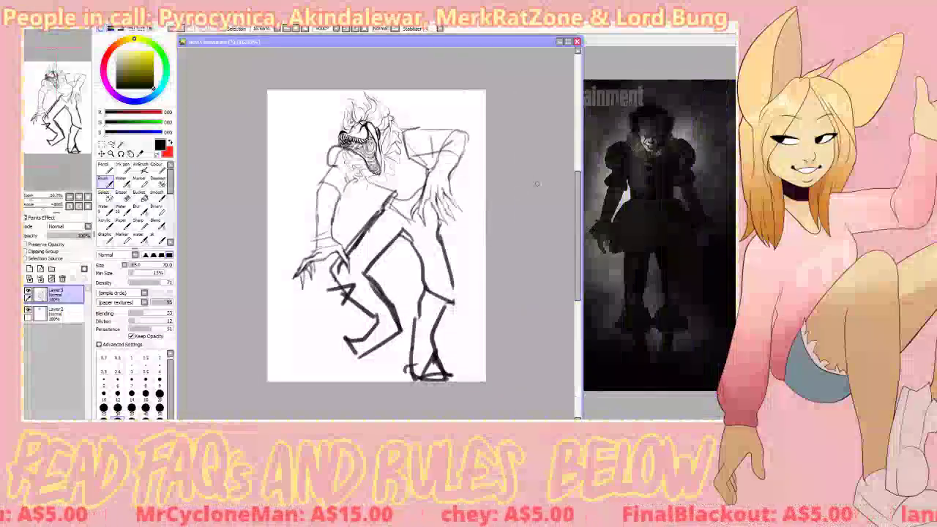
# - Sketch puffed sleeve outlines around both shoulders and upper arms, using the clown costume photo as reference
pyautogui.click(597, 71)
pyautogui.click(468, 73)
pyautogui.moveTo(401, 138); pyautogui.dragTo(421, 126)
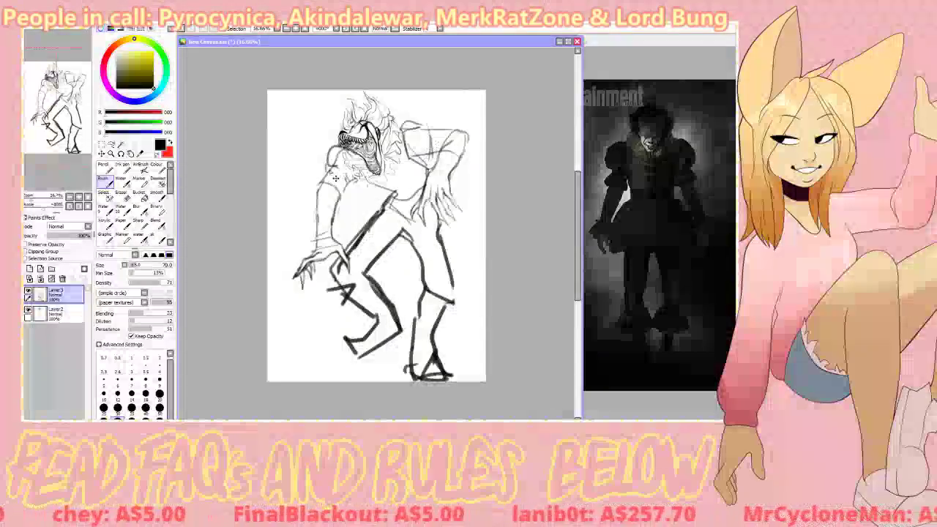
pyautogui.press('h')
pyautogui.press('h')
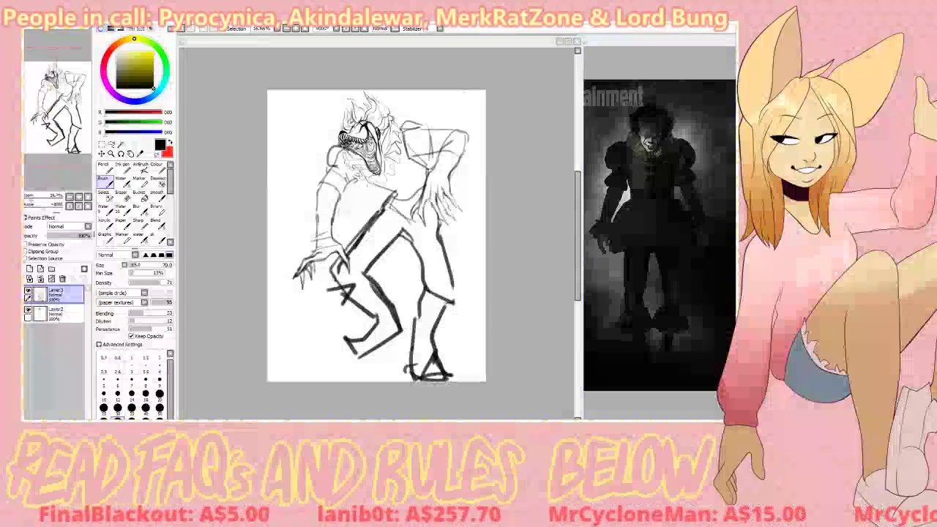
pyautogui.press('h')
pyautogui.press('h')
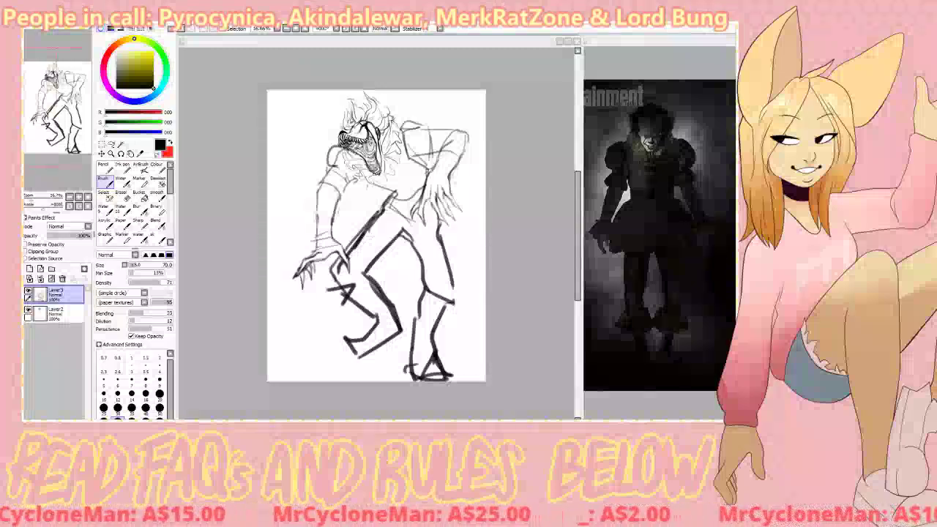
pyautogui.click(508, 57)
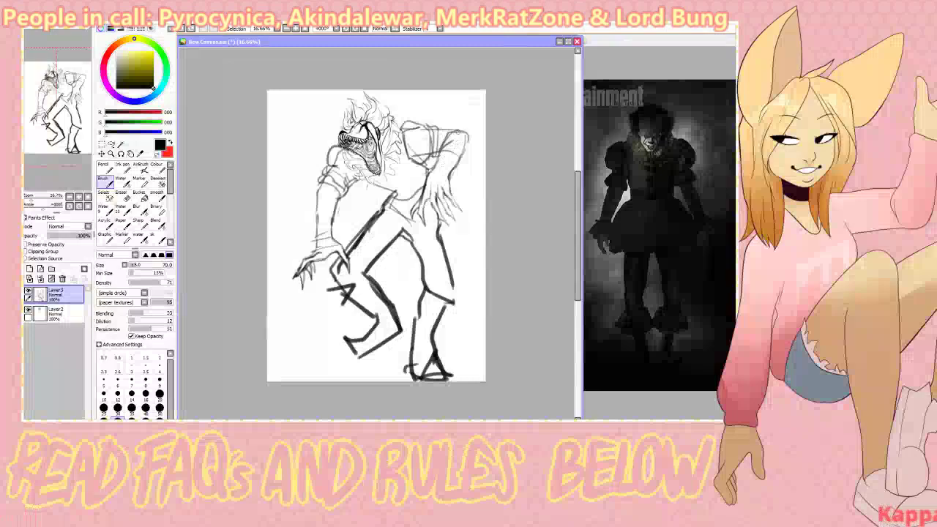
pyautogui.hotkey('alt', 'Tab')
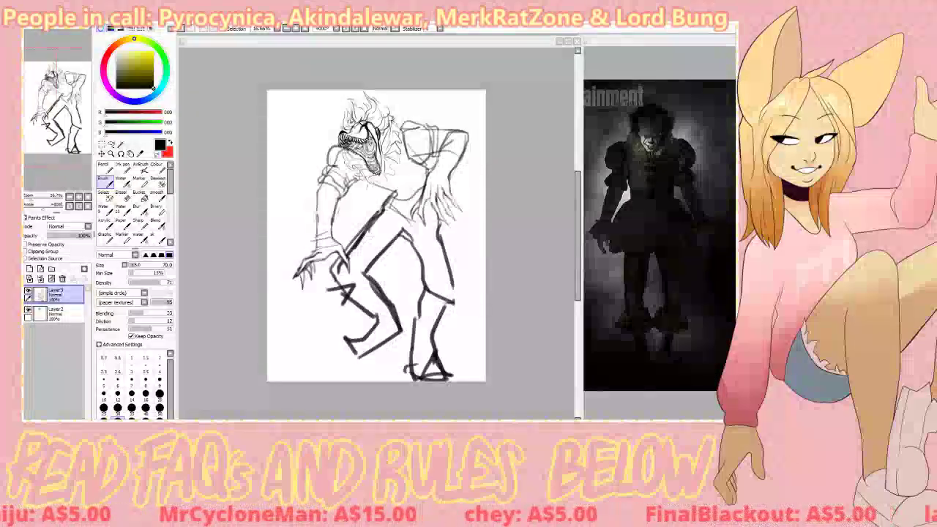
pyautogui.hotkey('alt', 'Tab')
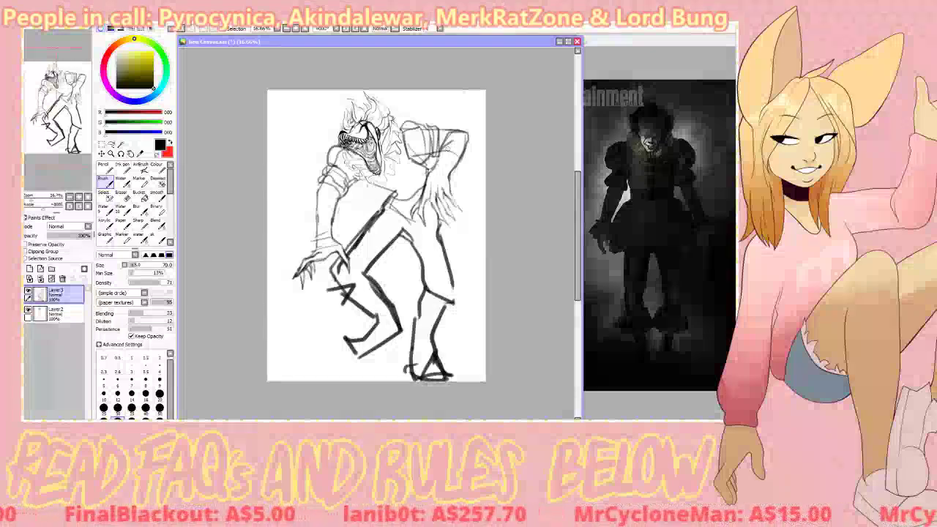
pyautogui.press('e')
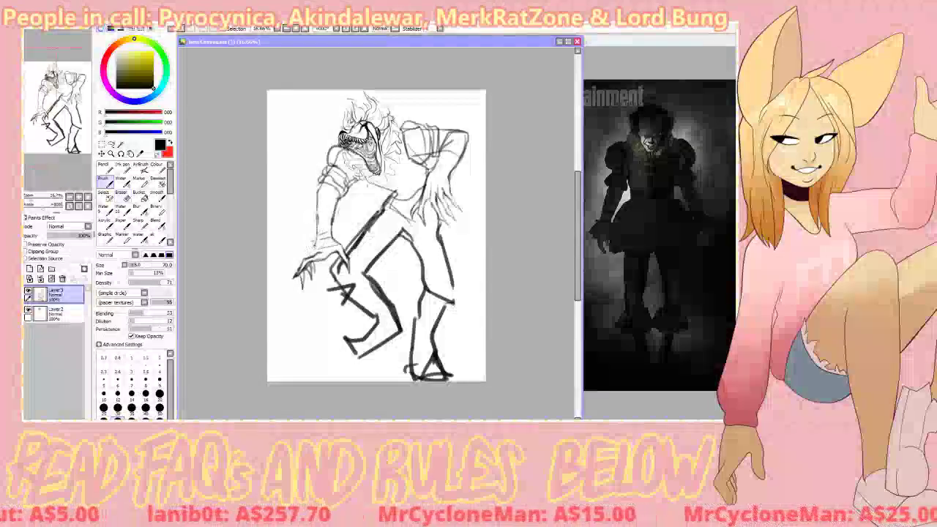
pyautogui.press('b')
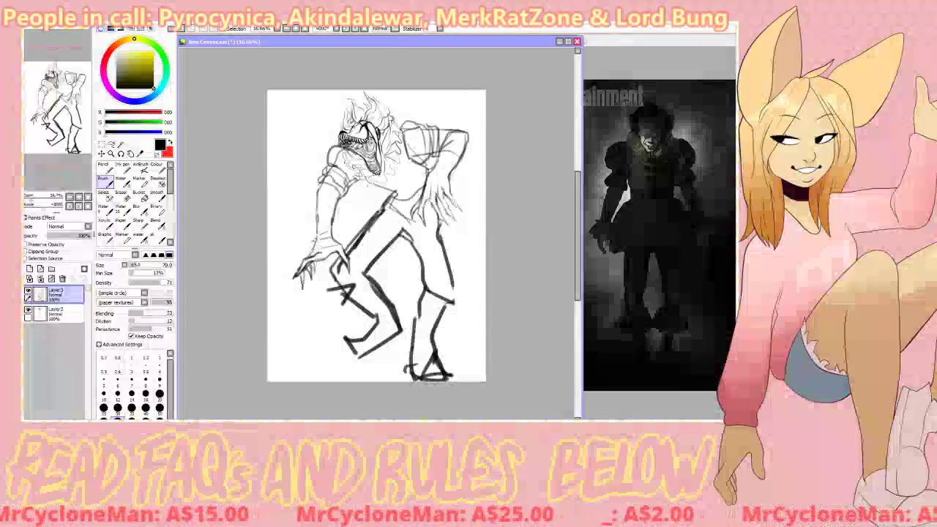
pyautogui.press('h')
pyautogui.press('h')
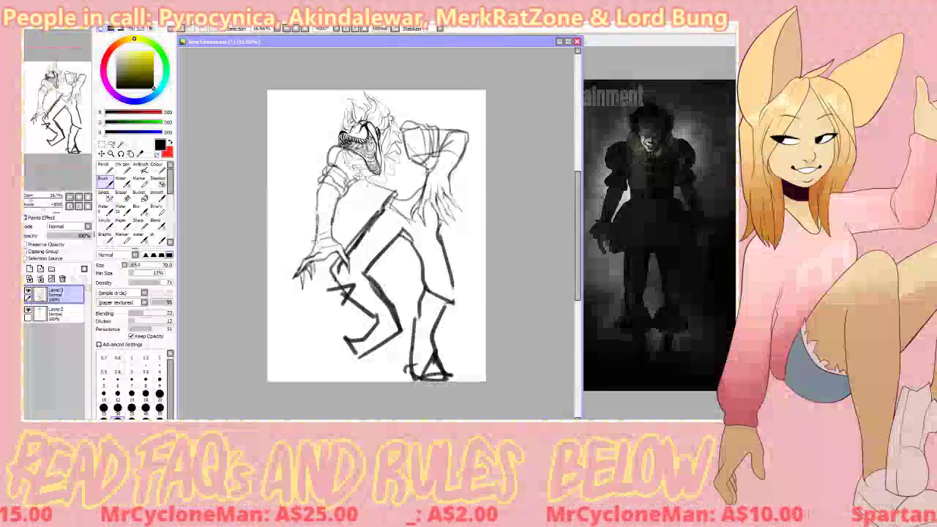
pyautogui.press('h')
pyautogui.press('h')
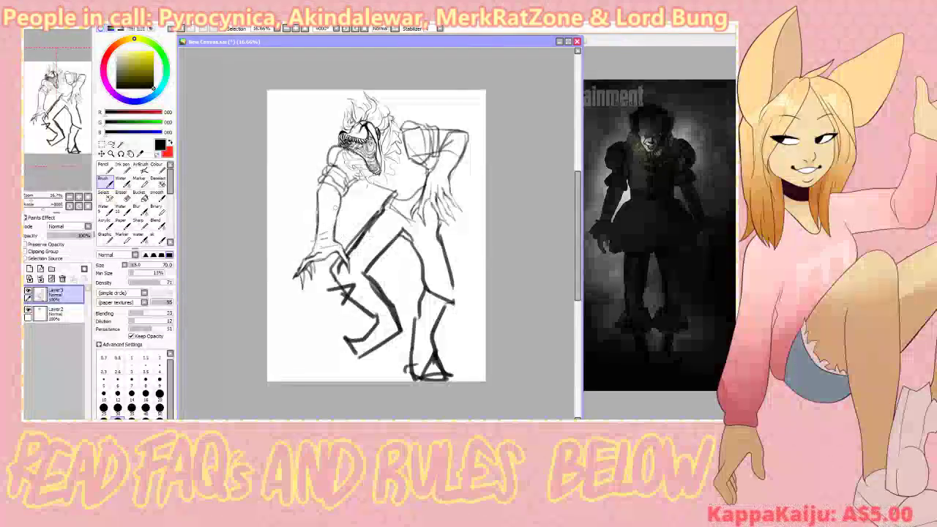
pyautogui.hotkey('alt', 'Tab')
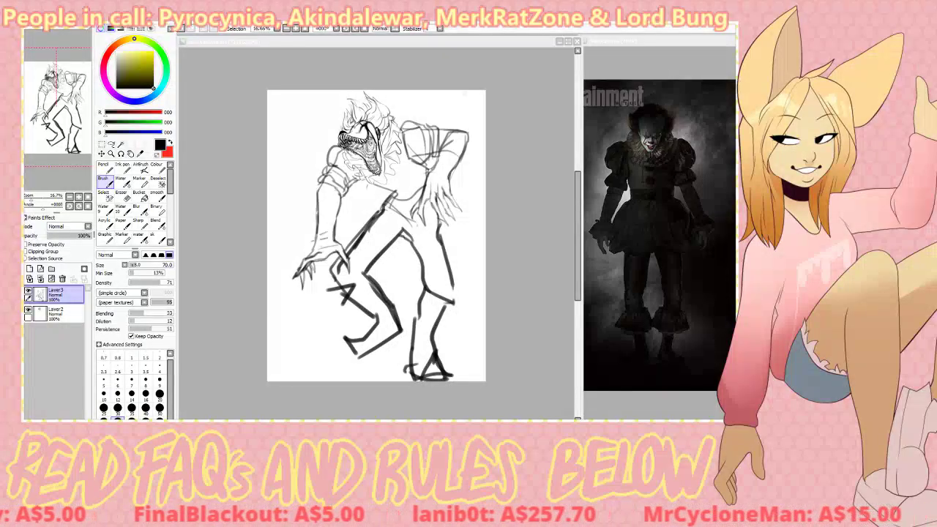
pyautogui.hotkey('alt', 'Tab')
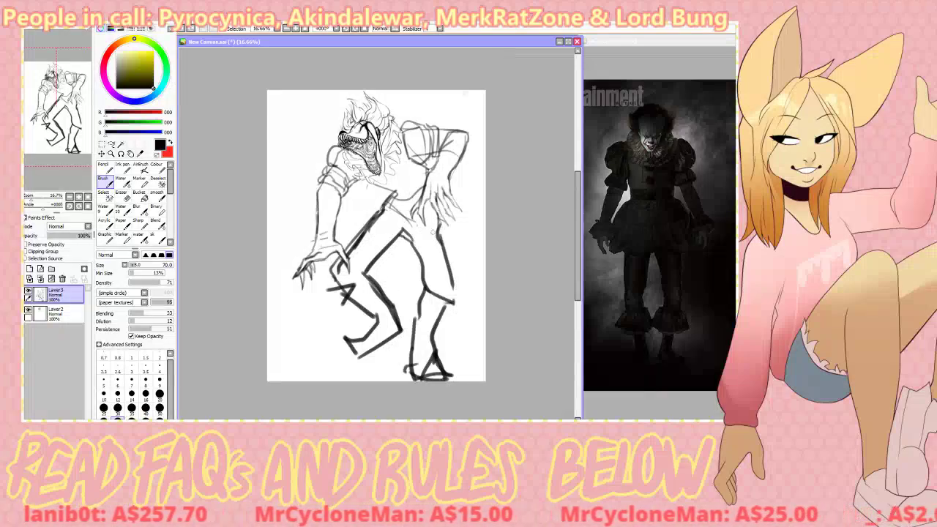
# - Thin the straight leg's outer trouser line and sketch a ruffled cuff around that leg just below the knee
pyautogui.moveTo(439, 222); pyautogui.dragTo(461, 294)
pyautogui.hotkey('ctrl', 'z')
pyautogui.moveTo(438, 222)
pyautogui.mouseDown()
pyautogui.moveTo(448, 257)
pyautogui.moveTo(440, 314)
pyautogui.mouseUp()
pyautogui.hotkey('ctrl', 'z')
pyautogui.moveTo(422, 279)
pyautogui.mouseDown()
pyautogui.moveTo(404, 315)
pyautogui.moveTo(424, 313)
pyautogui.moveTo(410, 312)
pyautogui.moveTo(414, 297)
pyautogui.moveTo(400, 306)
pyautogui.moveTo(442, 325)
pyautogui.moveTo(457, 312)
pyautogui.moveTo(454, 323)
pyautogui.moveTo(451, 310)
pyautogui.moveTo(462, 325)
pyautogui.moveTo(417, 310)
pyautogui.moveTo(420, 301)
pyautogui.moveTo(432, 309)
pyautogui.moveTo(444, 303)
pyautogui.moveTo(419, 316)
pyautogui.mouseUp()
pyautogui.hotkey('ctrl', 'z')
pyautogui.press('e')
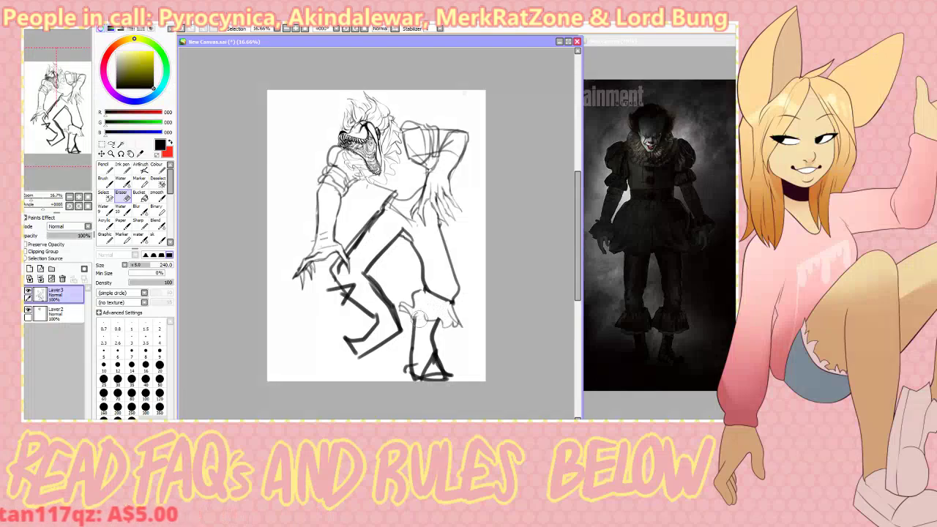
pyautogui.press('b')
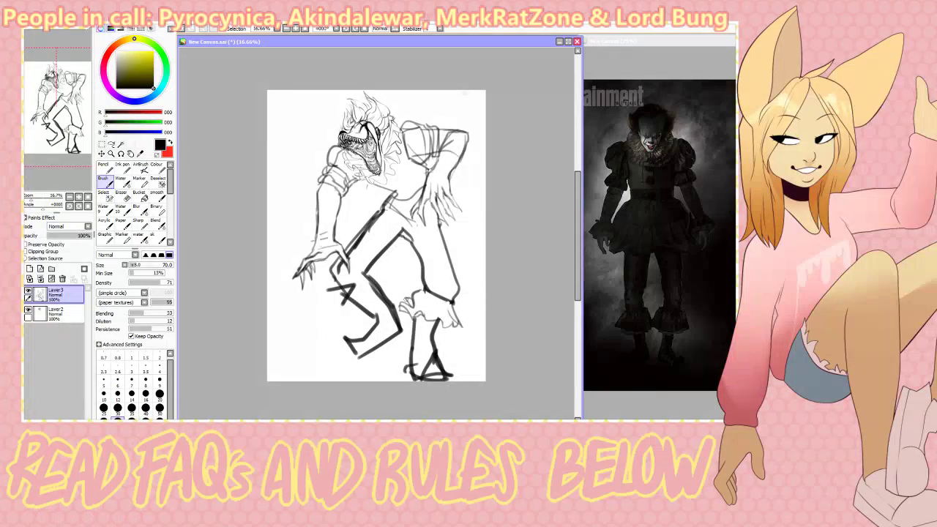
# - Erase the thick crossing marks at the bent leg's knee and sketch a ruffled trouser cuff there
pyautogui.press('e')
pyautogui.moveTo(331, 278)
pyautogui.mouseDown()
pyautogui.moveTo(347, 311)
pyautogui.moveTo(350, 287)
pyautogui.moveTo(325, 269)
pyautogui.moveTo(334, 286)
pyautogui.moveTo(371, 274)
pyautogui.moveTo(376, 284)
pyautogui.moveTo(317, 298)
pyautogui.moveTo(350, 308)
pyautogui.mouseUp()
pyautogui.press('b')
pyautogui.hotkey('ctrl', 'z')
pyautogui.press('e')
pyautogui.press('b')
pyautogui.hotkey('ctrl', 'z')
pyautogui.hotkey('ctrl', 'z')
pyautogui.hotkey('ctrl', 'z')
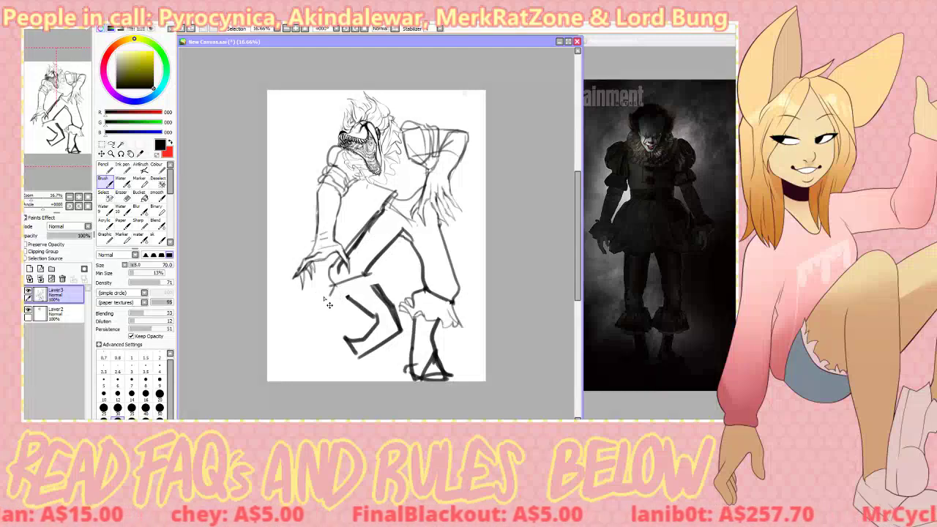
pyautogui.moveTo(333, 302)
pyautogui.mouseDown()
pyautogui.moveTo(322, 296)
pyautogui.moveTo(368, 283)
pyautogui.mouseUp()
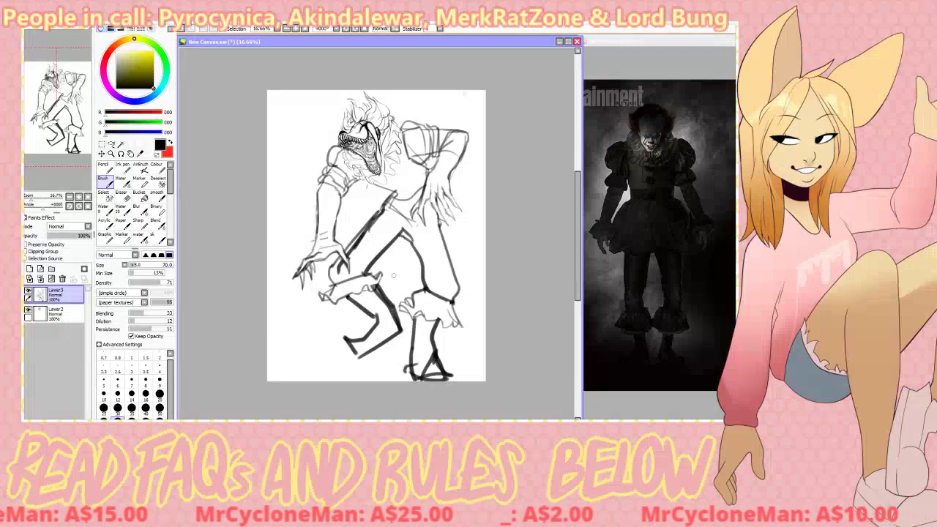
# - Thin the bent leg's thick calf line with the Eraser and redraw its upper part below the ruffled cuff
pyautogui.press('e')
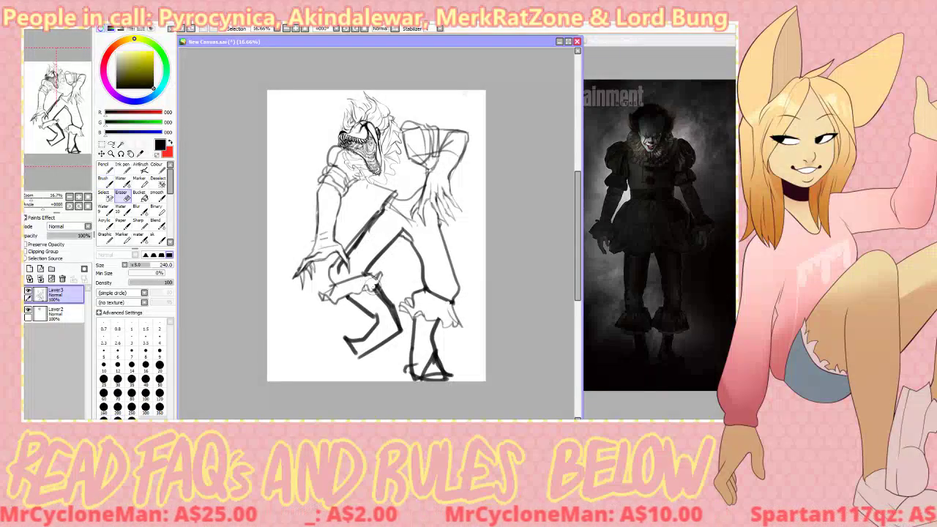
pyautogui.moveTo(375, 293); pyautogui.dragTo(396, 326)
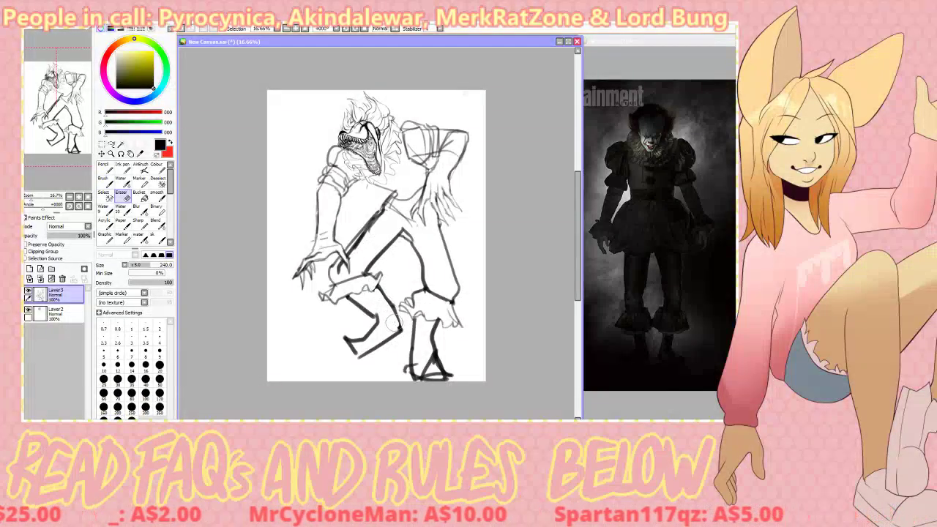
pyautogui.press('b')
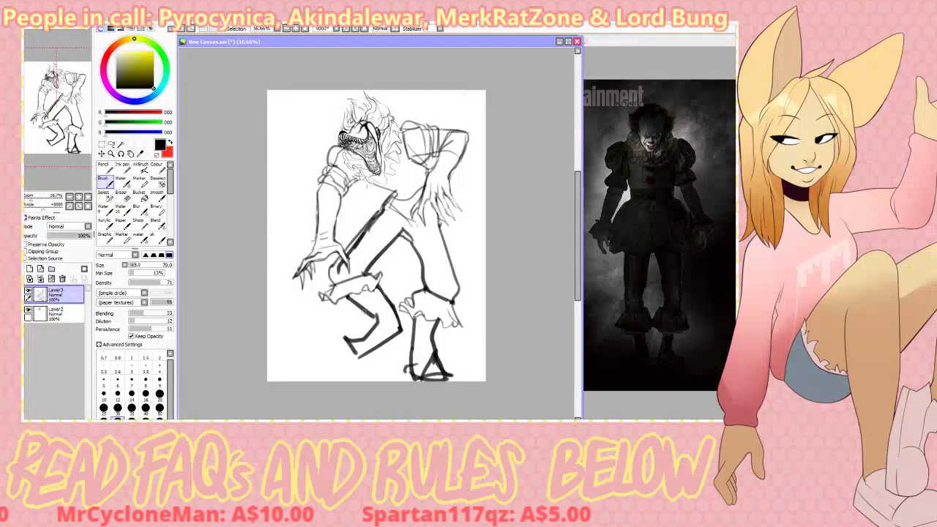
pyautogui.hotkey('alt', 'Tab')
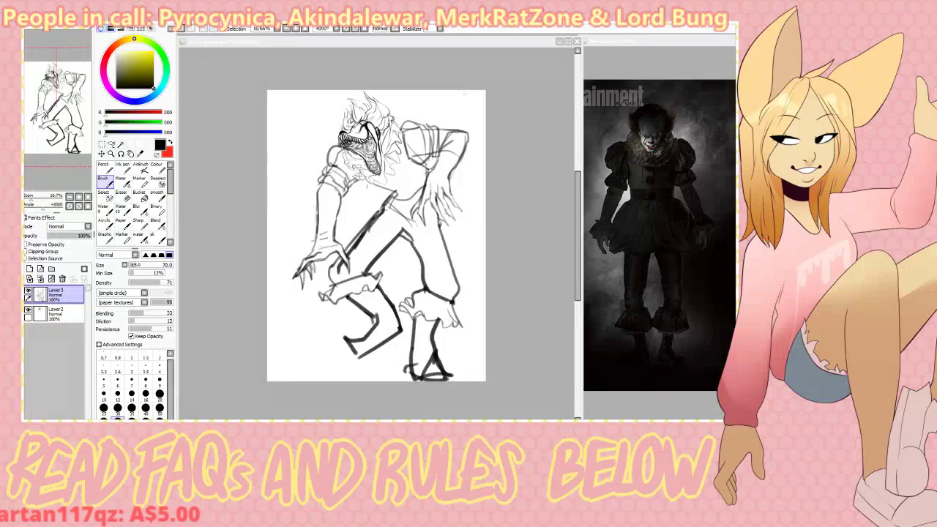
pyautogui.click(397, 250)
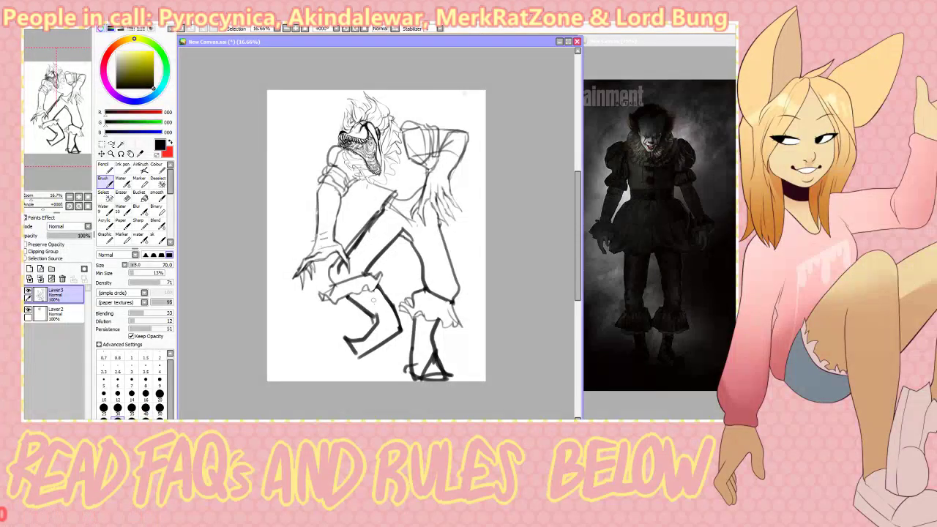
pyautogui.hotkey('ctrl', 'z')
pyautogui.moveTo(375, 300)
pyautogui.mouseDown()
pyautogui.moveTo(391, 342)
pyautogui.moveTo(380, 321)
pyautogui.mouseUp()
pyautogui.press('e')
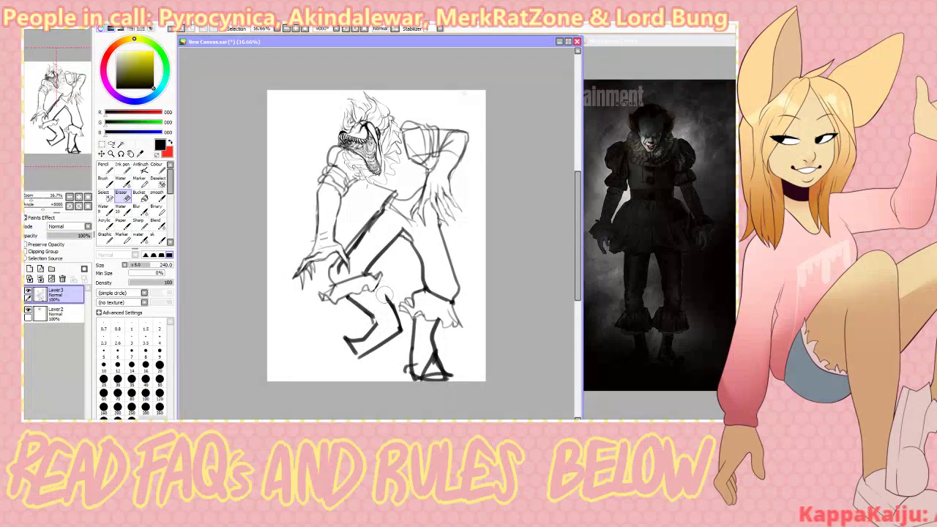
pyautogui.press('b')
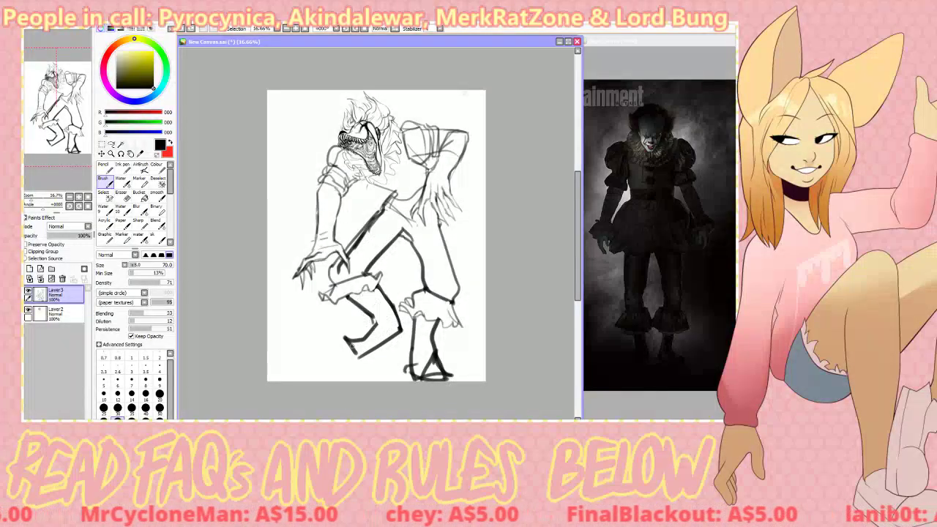
# - Erase the bent leg's rough toe mark and redraw it as a curved, pointed boot outline
pyautogui.press('e')
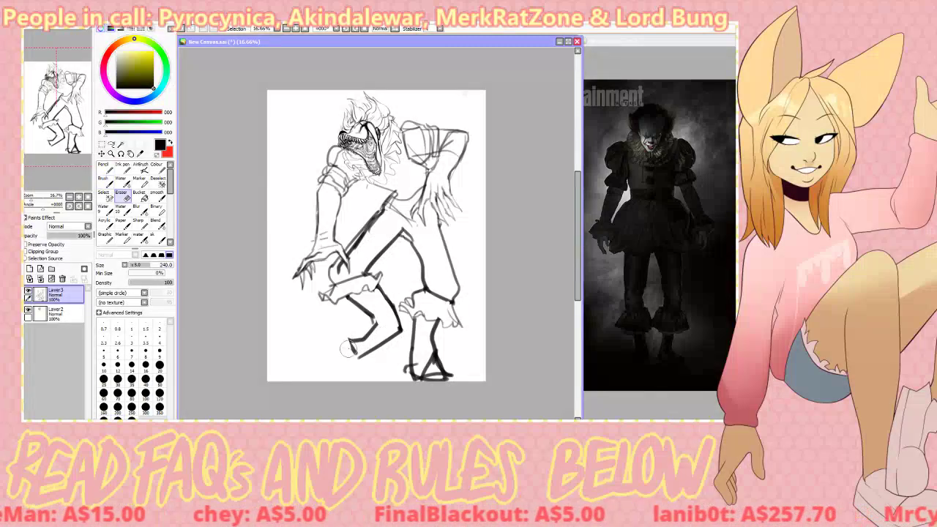
pyautogui.moveTo(348, 350)
pyautogui.mouseDown()
pyautogui.moveTo(375, 323)
pyautogui.moveTo(351, 336)
pyautogui.moveTo(349, 351)
pyautogui.moveTo(384, 320)
pyautogui.mouseUp()
pyautogui.press('b')
pyautogui.hotkey('ctrl', 'z')
pyautogui.hotkey('ctrl', 'z')
pyautogui.hotkey('ctrl', 'z')
pyautogui.hotkey('ctrl', 'z')
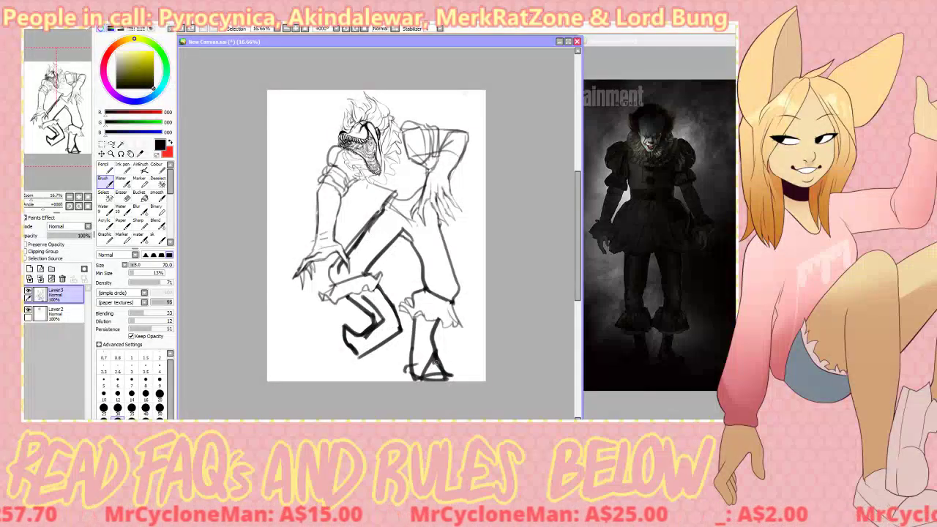
# - Clean up the rough marks inside the standing foot and draw inner shaft lines and crossed laces on the boots
pyautogui.press('e')
pyautogui.moveTo(432, 374)
pyautogui.mouseDown()
pyautogui.moveTo(439, 369)
pyautogui.moveTo(425, 375)
pyautogui.moveTo(422, 317)
pyautogui.mouseUp()
pyautogui.press('b')
pyautogui.moveTo(422, 317); pyautogui.dragTo(420, 348)
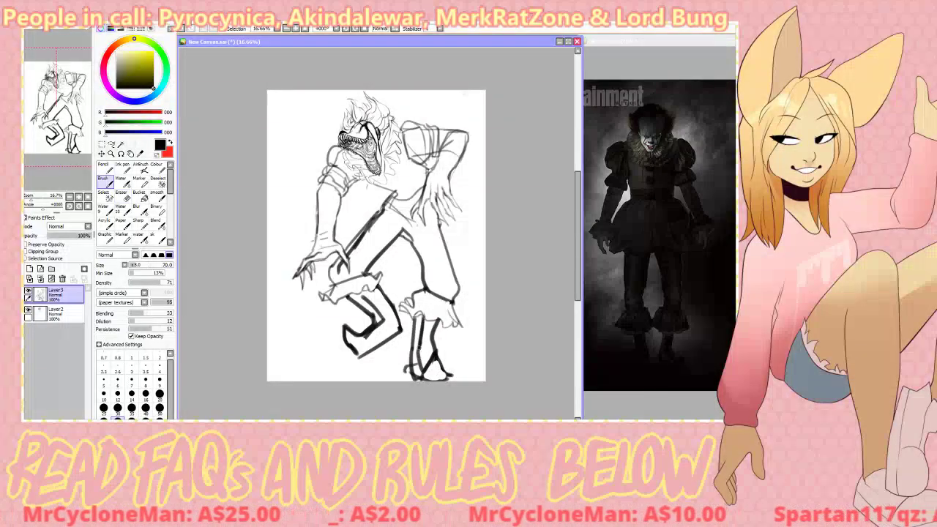
pyautogui.hotkey('ctrl', 'z')
pyautogui.hotkey('ctrl', 'z')
pyautogui.moveTo(421, 315)
pyautogui.mouseDown()
pyautogui.moveTo(420, 350)
pyautogui.moveTo(430, 340)
pyautogui.moveTo(417, 343)
pyautogui.mouseUp()
pyautogui.hotkey('ctrl', 'z')
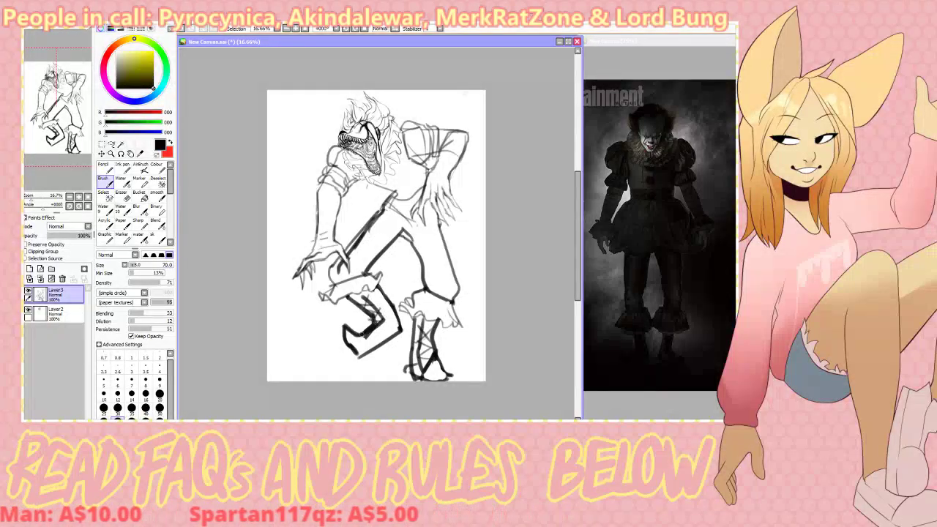
# - Reinforce the outlines of both boots, reshaping the raised boot's sole and heel and the standing boot's base
pyautogui.moveTo(344, 331)
pyautogui.mouseDown()
pyautogui.moveTo(399, 319)
pyautogui.moveTo(399, 343)
pyautogui.mouseUp()
pyautogui.hotkey('ctrl', 'z')
pyautogui.hotkey('ctrl', 'z')
pyautogui.hotkey('ctrl', 'z')
pyautogui.moveTo(392, 303)
pyautogui.mouseDown()
pyautogui.moveTo(407, 325)
pyautogui.moveTo(360, 355)
pyautogui.moveTo(404, 330)
pyautogui.moveTo(409, 378)
pyautogui.mouseUp()
pyautogui.hotkey('ctrl', 'z')
pyautogui.hotkey('ctrl', 'z')
pyautogui.moveTo(410, 378); pyautogui.dragTo(450, 377)
pyautogui.hotkey('ctrl', 'z')
pyautogui.moveTo(445, 326); pyautogui.dragTo(437, 336)
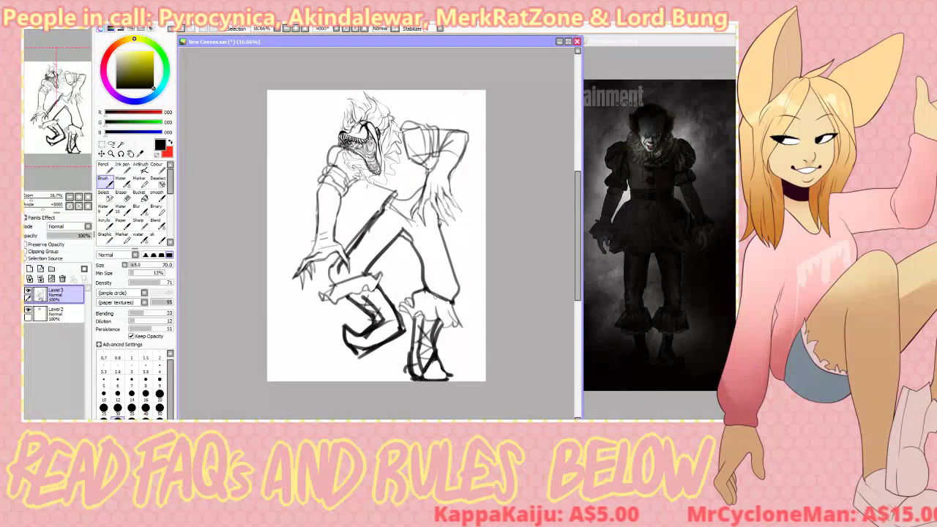
pyautogui.hotkey('alt', 'Tab')
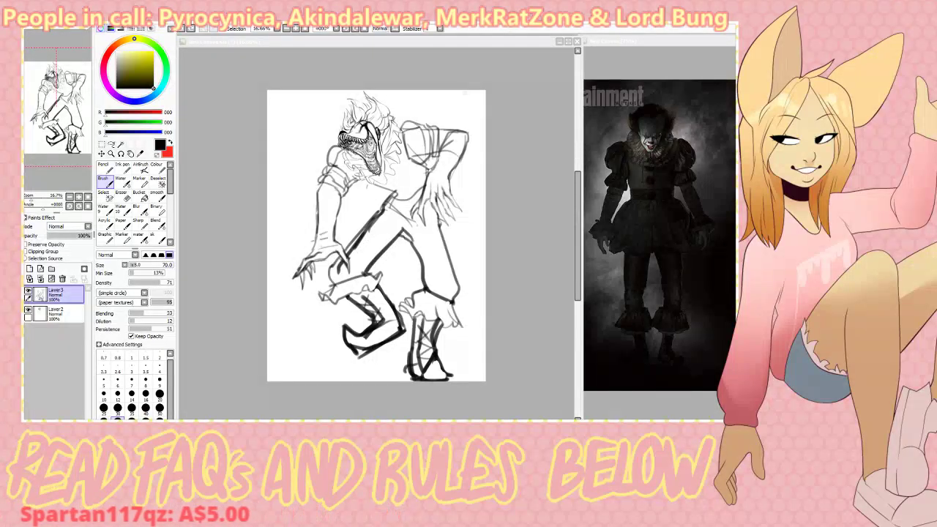
pyautogui.click(446, 175)
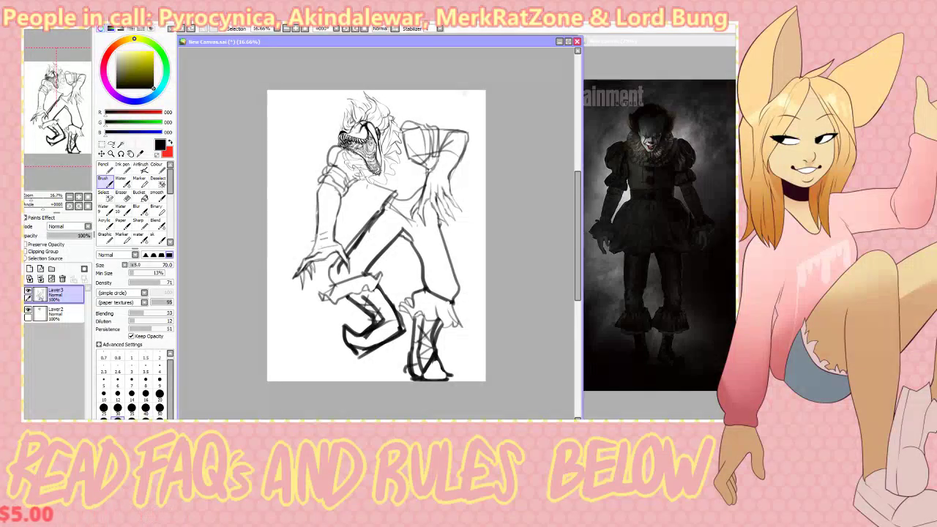
pyautogui.moveTo(445, 174); pyautogui.dragTo(468, 246)
pyautogui.hotkey('ctrl', 'z')
pyautogui.moveTo(446, 313); pyautogui.dragTo(446, 310)
pyautogui.hotkey('ctrl', 'z')
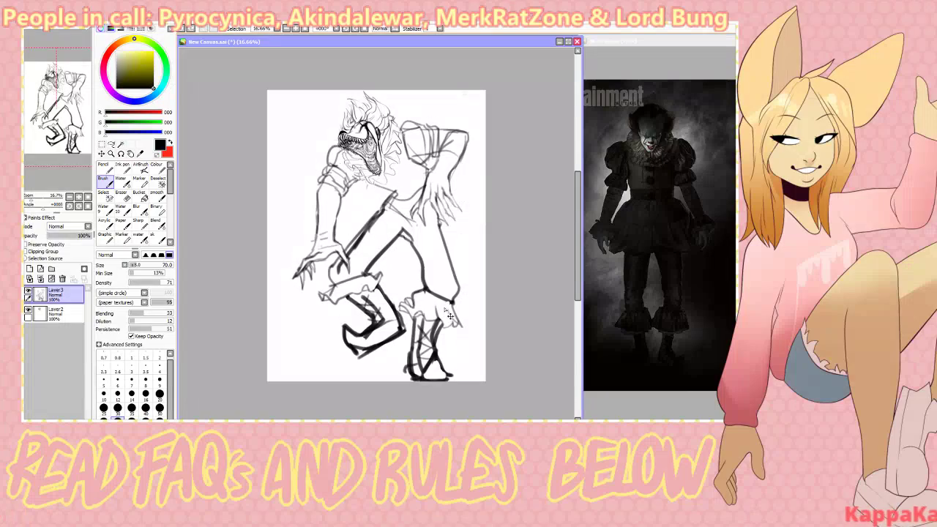
# - Merge Layer3 down into Layer2 and nudge the drawing slightly to the left
pyautogui.click(41, 278)
pyautogui.moveTo(341, 249); pyautogui.dragTo(340, 248)
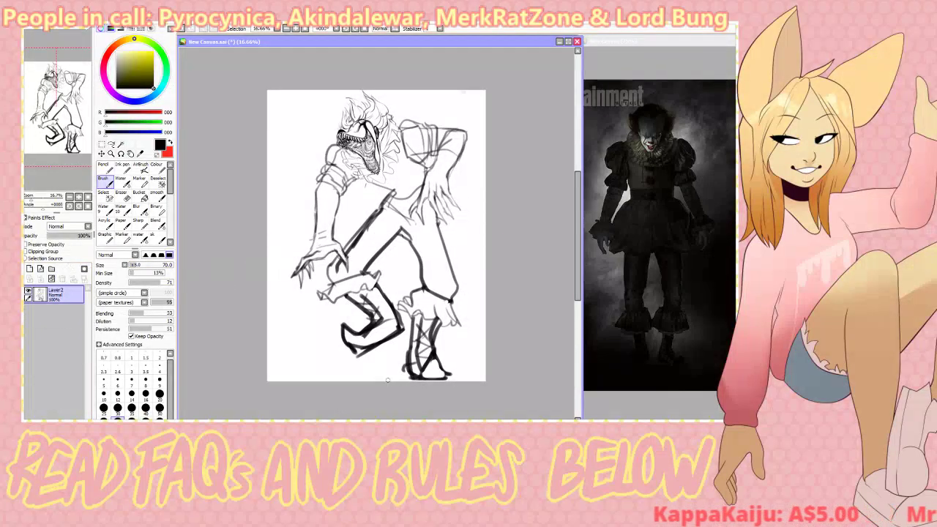
# - Trim the standing boot's toe with the Eraser and redraw bolder outlines around the toes of both boots
pyautogui.press('e')
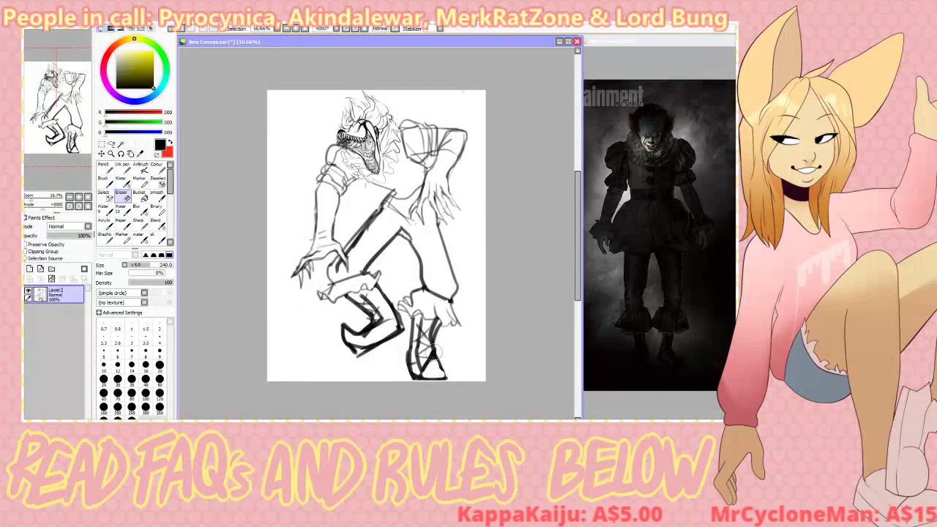
pyautogui.moveTo(435, 354); pyautogui.dragTo(445, 374)
pyautogui.press('b')
pyautogui.moveTo(343, 336)
pyautogui.mouseDown()
pyautogui.moveTo(358, 352)
pyautogui.moveTo(369, 340)
pyautogui.moveTo(357, 356)
pyautogui.moveTo(378, 344)
pyautogui.moveTo(353, 347)
pyautogui.mouseUp()
pyautogui.press('e')
pyautogui.press('b')
pyautogui.hotkey('ctrl', 'z')
pyautogui.moveTo(431, 353); pyautogui.dragTo(418, 377)
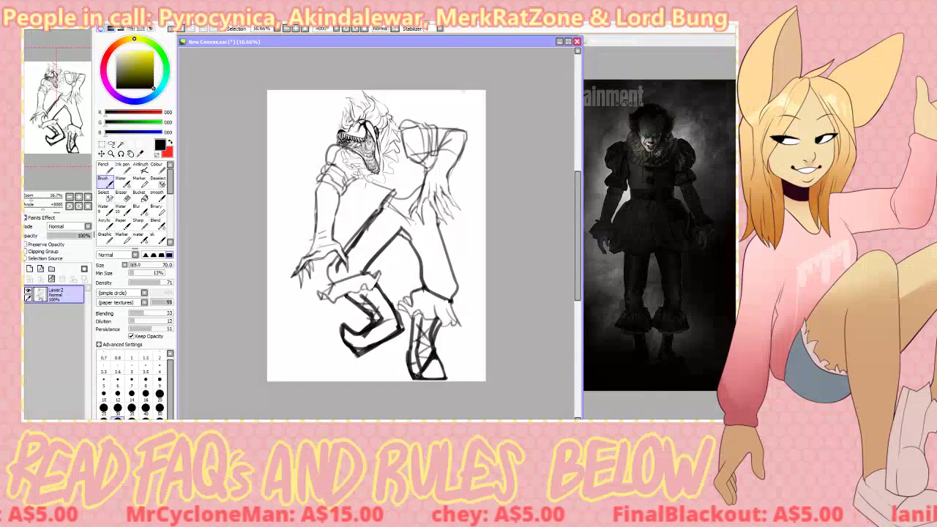
# - Sketch gathered bands above the ruffled trouser cuffs and rework the trouser lines on both legs
pyautogui.hotkey('ctrl', 'z')
pyautogui.hotkey('ctrl', 'z')
pyautogui.moveTo(440, 324)
pyautogui.mouseDown()
pyautogui.moveTo(432, 343)
pyautogui.moveTo(410, 330)
pyautogui.mouseUp()
pyautogui.moveTo(421, 318)
pyautogui.mouseDown()
pyautogui.moveTo(370, 296)
pyautogui.moveTo(376, 280)
pyautogui.mouseUp()
pyautogui.hotkey('ctrl', 'z')
pyautogui.moveTo(379, 192)
pyautogui.mouseDown()
pyautogui.moveTo(377, 249)
pyautogui.moveTo(326, 270)
pyautogui.moveTo(352, 277)
pyautogui.mouseUp()
pyautogui.hotkey('ctrl', 'z')
pyautogui.hotkey('ctrl', 'z')
pyautogui.moveTo(421, 272); pyautogui.dragTo(452, 286)
pyautogui.hotkey('ctrl', 'z')
pyautogui.hotkey('ctrl', 'z')
pyautogui.moveTo(386, 211); pyautogui.dragTo(408, 236)
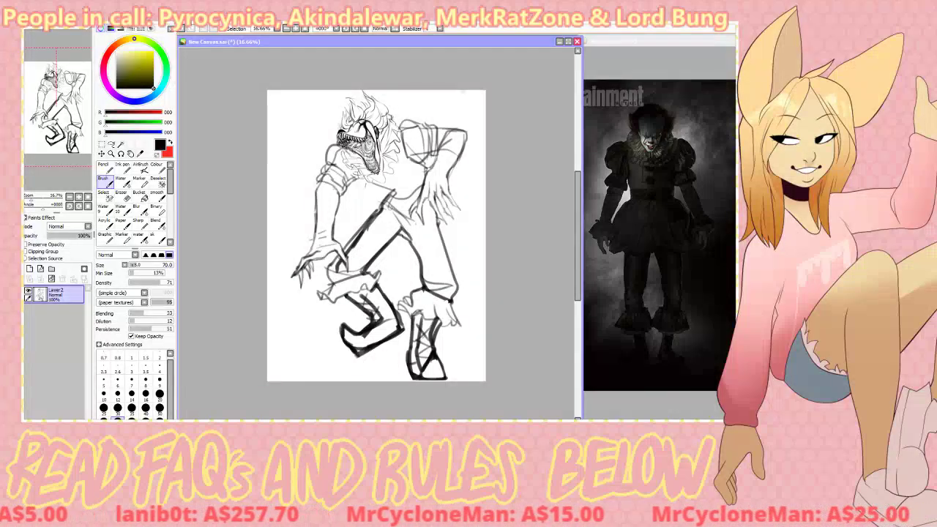
# - Add folds to the collar ruff behind the jaw and draw a small dark button on the upper chest
pyautogui.hotkey('ctrl', 'z')
pyautogui.moveTo(391, 189)
pyautogui.mouseDown()
pyautogui.moveTo(358, 232)
pyautogui.moveTo(360, 218)
pyautogui.moveTo(395, 188)
pyautogui.moveTo(393, 176)
pyautogui.mouseUp()
pyautogui.hotkey('ctrl', 'z')
pyautogui.hotkey('ctrl', 'z')
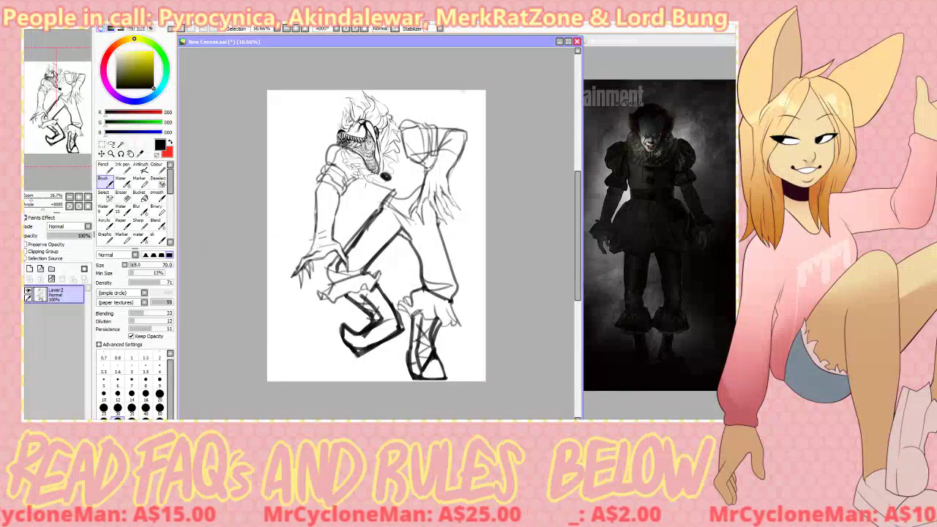
pyautogui.press('e')
pyautogui.hotkey('ctrl', 'z')
pyautogui.moveTo(381, 180); pyautogui.dragTo(390, 173)
pyautogui.press('b')
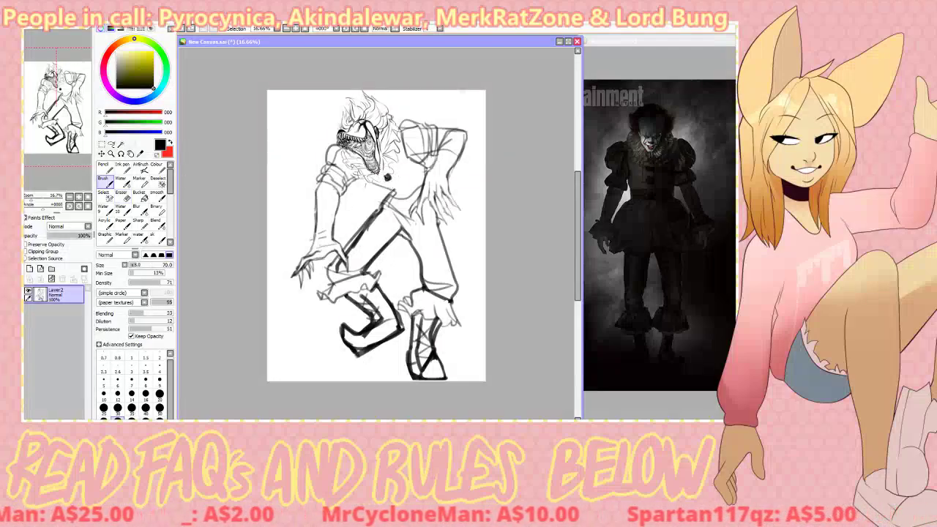
# - Fill in the dark chest button using the size 15 brush with the Round Flat shape
pyautogui.click(157, 238)
pyautogui.click(386, 177)
pyautogui.hotkey('ctrl', 'z')
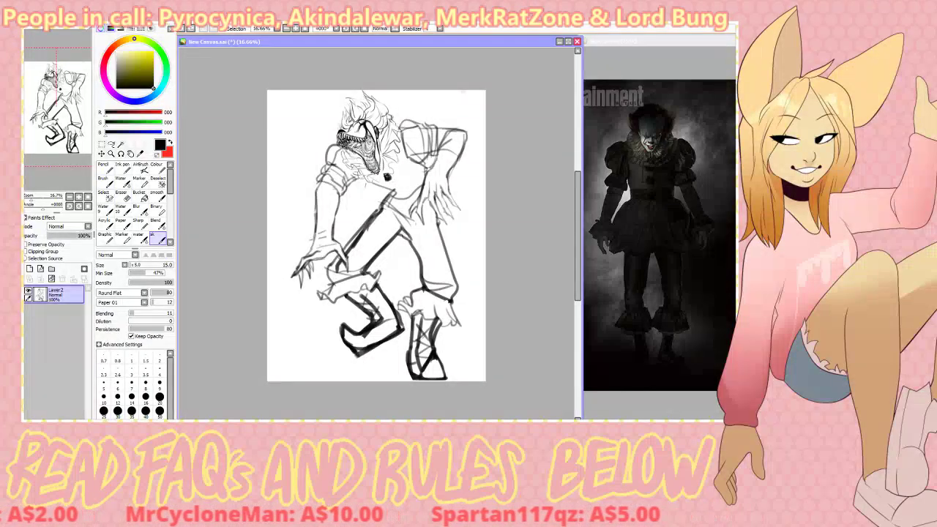
pyautogui.moveTo(385, 175); pyautogui.dragTo(387, 178)
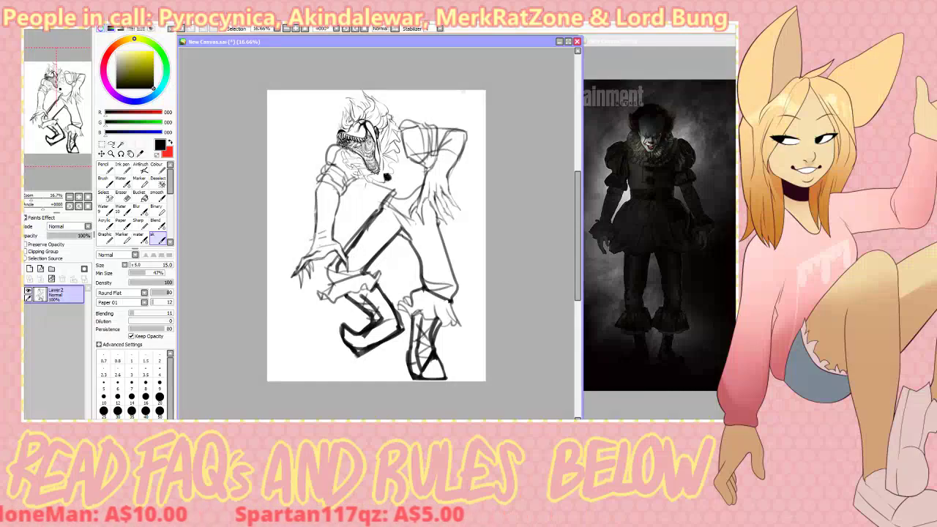
# - Paint a second dark button on the chest below the first one using the size 70 Brush
pyautogui.press('b')
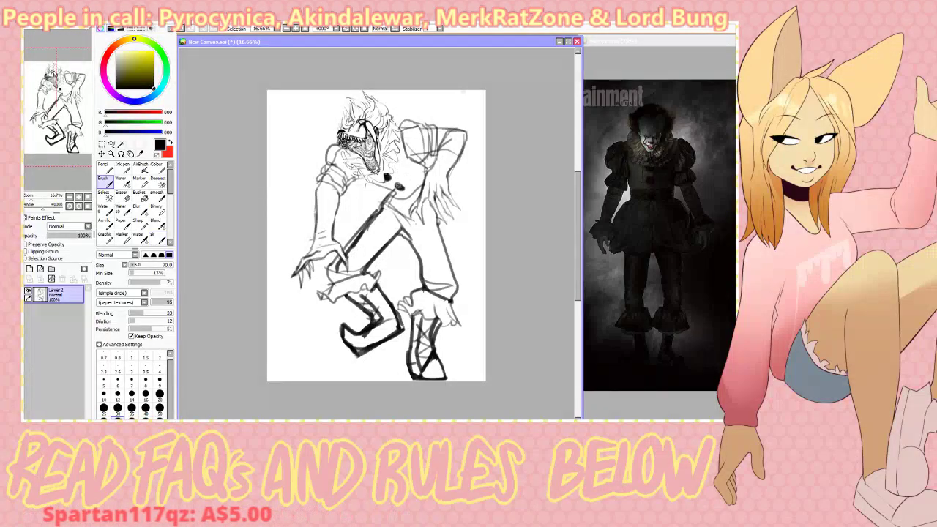
pyautogui.moveTo(398, 189); pyautogui.dragTo(402, 189)
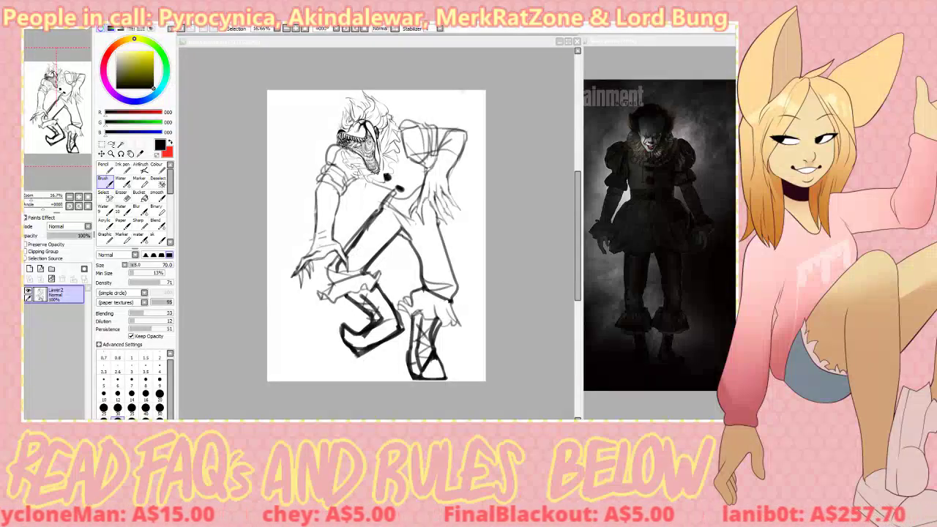
pyautogui.click(543, 70)
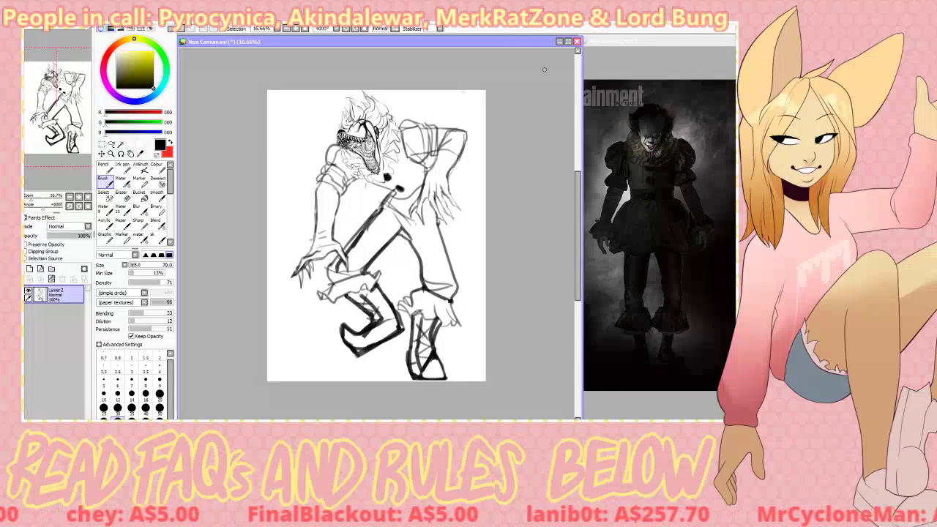
pyautogui.hotkey('ctrl', 'z')
pyautogui.moveTo(401, 133); pyautogui.dragTo(409, 161)
pyautogui.hotkey('alt', 'Tab')
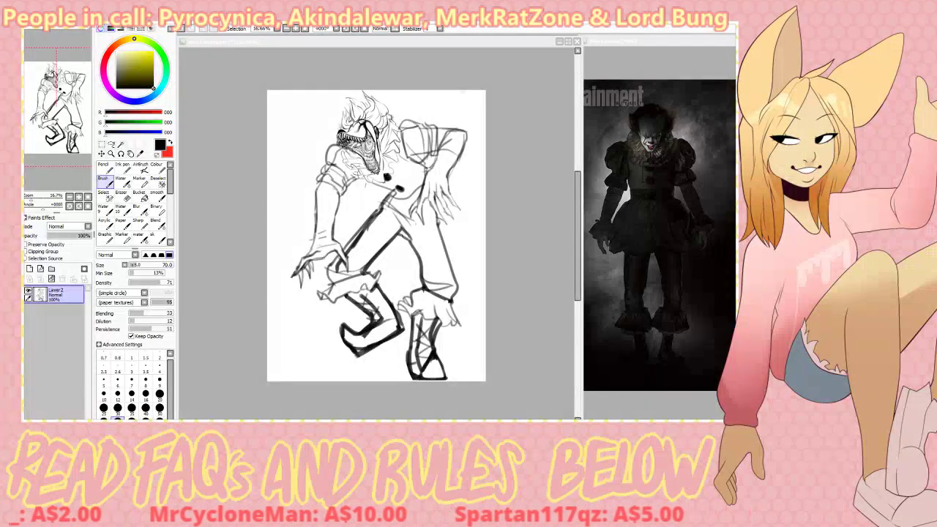
pyautogui.click(366, 184)
pyautogui.moveTo(358, 181)
pyautogui.mouseDown()
pyautogui.moveTo(379, 217)
pyautogui.moveTo(378, 193)
pyautogui.moveTo(367, 189)
pyautogui.mouseUp()
pyautogui.hotkey('ctrl', 'z')
pyautogui.hotkey('ctrl', 'z')
pyautogui.press('e')
pyautogui.click(157, 239)
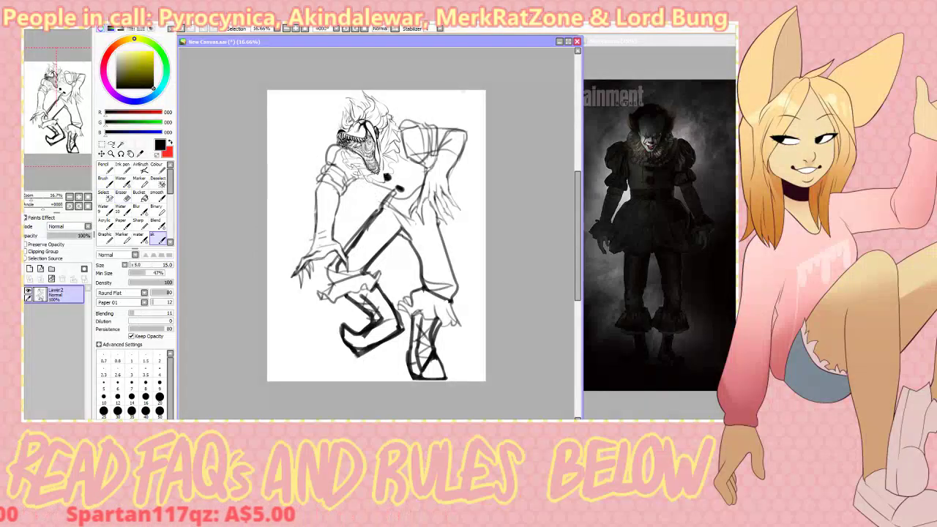
pyautogui.hotkey('ctrl', 'z')
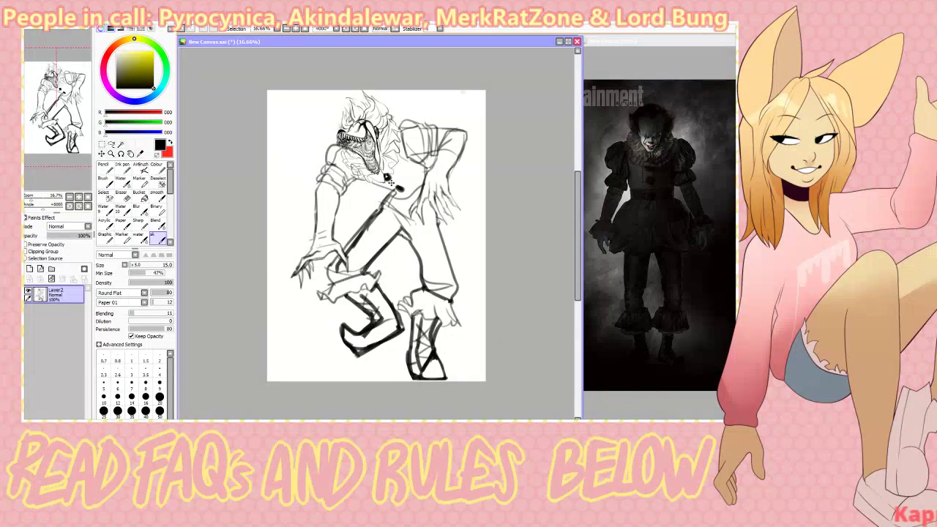
pyautogui.hotkey('ctrl', 'z')
pyautogui.moveTo(384, 155)
pyautogui.mouseDown()
pyautogui.moveTo(385, 183)
pyautogui.moveTo(404, 204)
pyautogui.mouseUp()
pyautogui.hotkey('ctrl', 'z')
pyautogui.hotkey('ctrl', 'z')
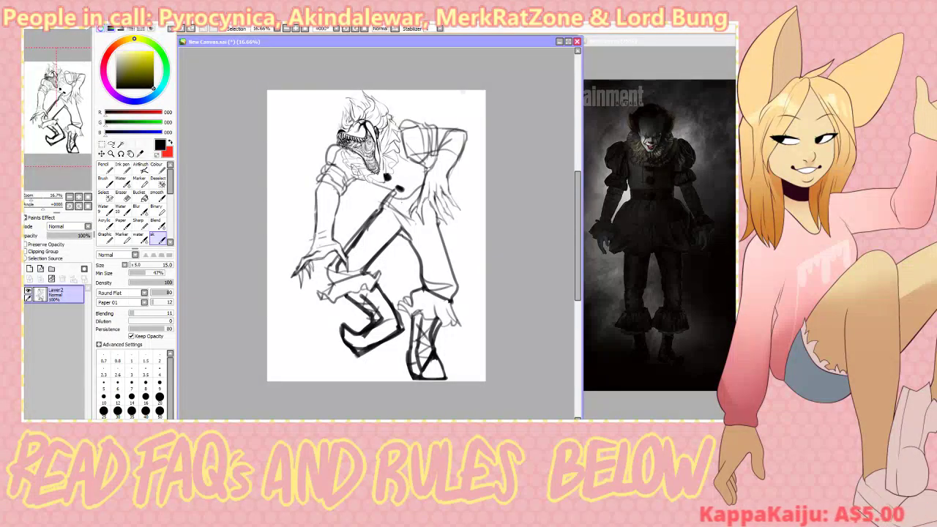
# - Darken the second chest button with the size 70 Brush and add a third button directly beneath it
pyautogui.press('b')
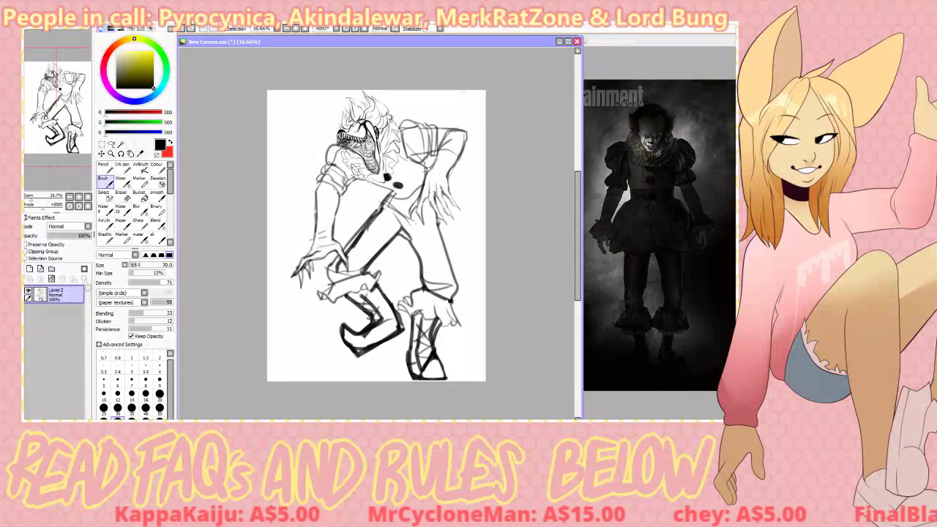
pyautogui.click(398, 185)
pyautogui.click(399, 197)
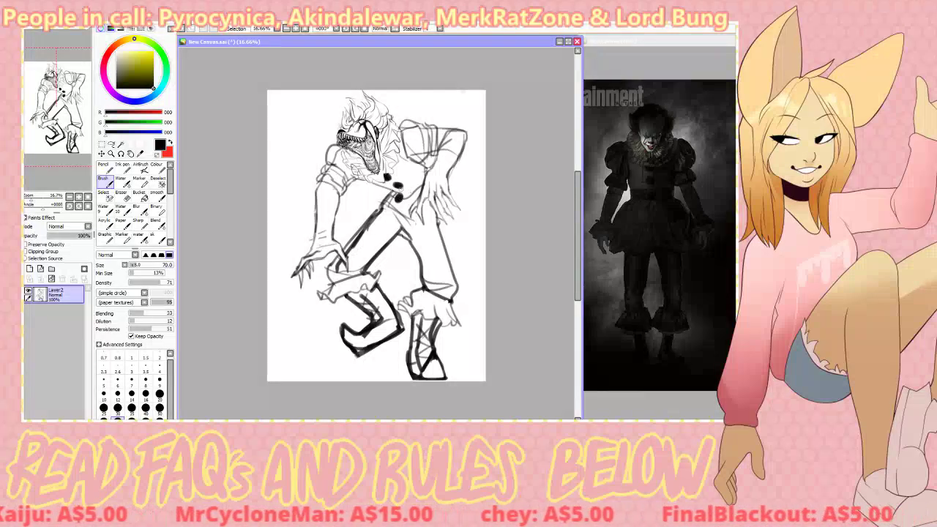
pyautogui.click(158, 239)
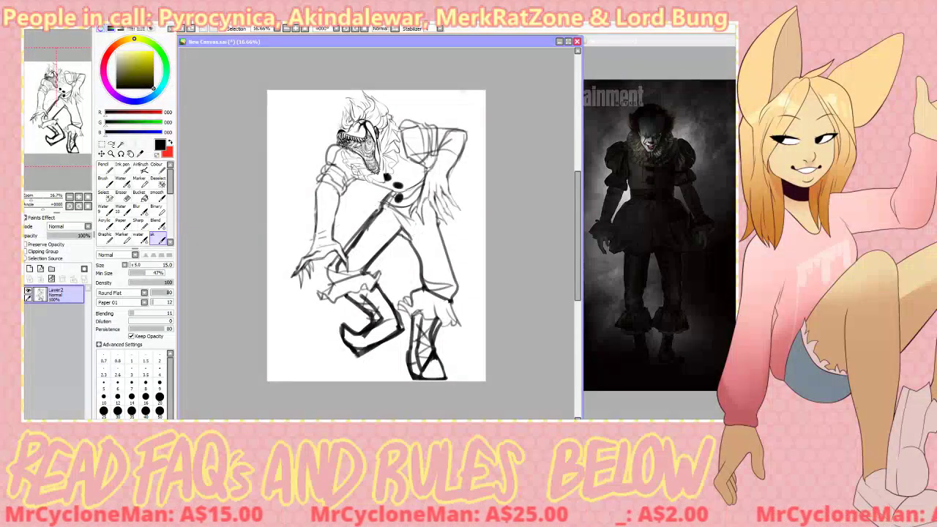
pyautogui.moveTo(382, 204); pyautogui.dragTo(342, 230)
pyautogui.hotkey('ctrl', 'z')
pyautogui.moveTo(382, 204)
pyautogui.mouseDown()
pyautogui.moveTo(343, 230)
pyautogui.moveTo(350, 246)
pyautogui.moveTo(360, 247)
pyautogui.moveTo(351, 235)
pyautogui.moveTo(389, 236)
pyautogui.mouseUp()
pyautogui.hotkey('ctrl', 'z')
pyautogui.hotkey('ctrl', 'z')
pyautogui.hotkey('ctrl', 'z')
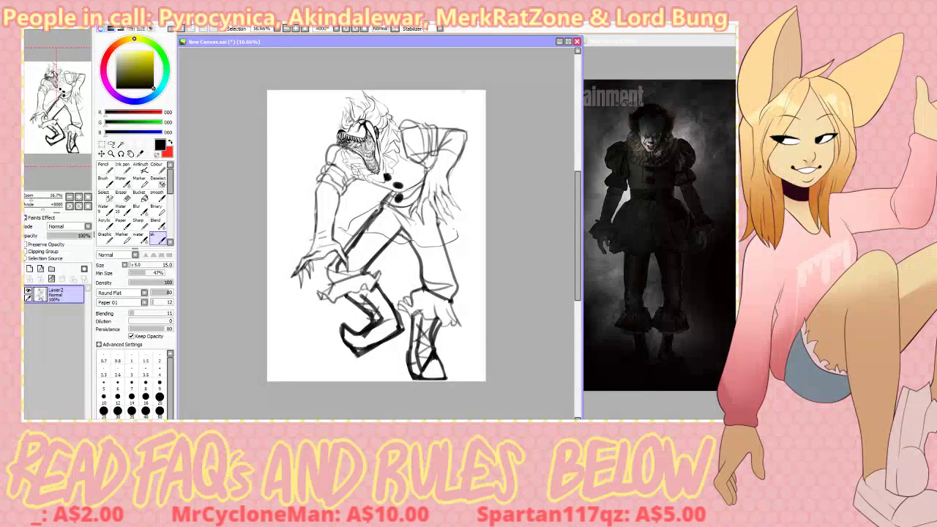
pyautogui.hotkey('ctrl', 'z')
pyautogui.hotkey('ctrl', 'z')
pyautogui.hotkey('ctrl', 'z')
# - Sketch a flared skirt from the waist with a wavy hem across both upper thighs, using the size 15 brush
pyautogui.moveTo(390, 202); pyautogui.dragTo(355, 218)
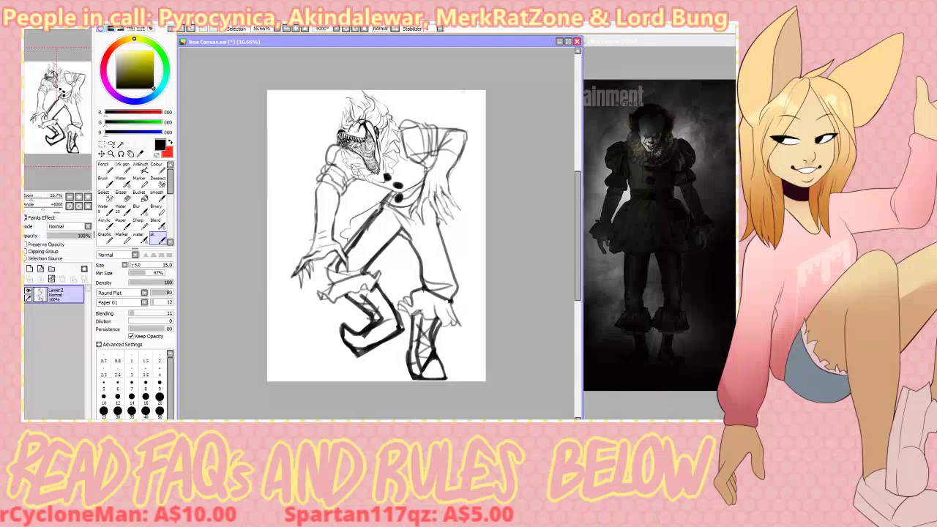
pyautogui.hotkey('alt', 'Tab')
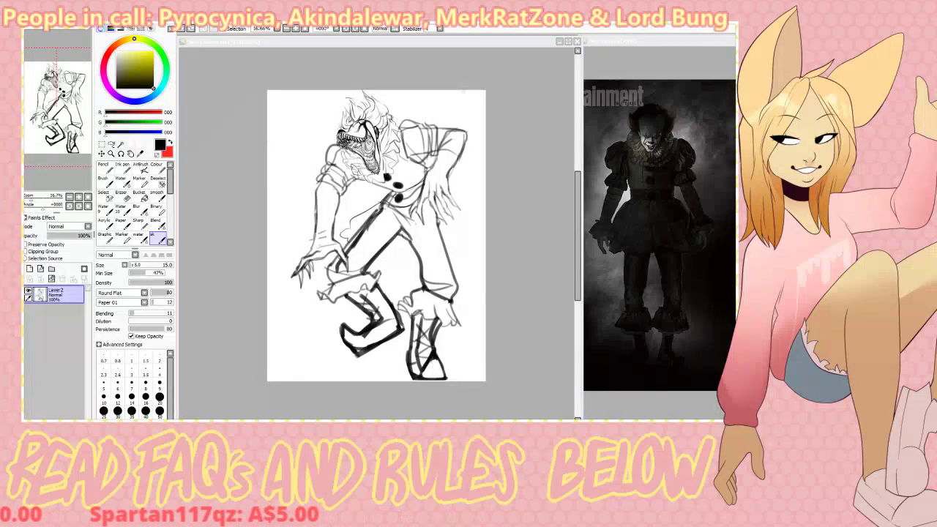
pyautogui.hotkey('alt', 'Tab')
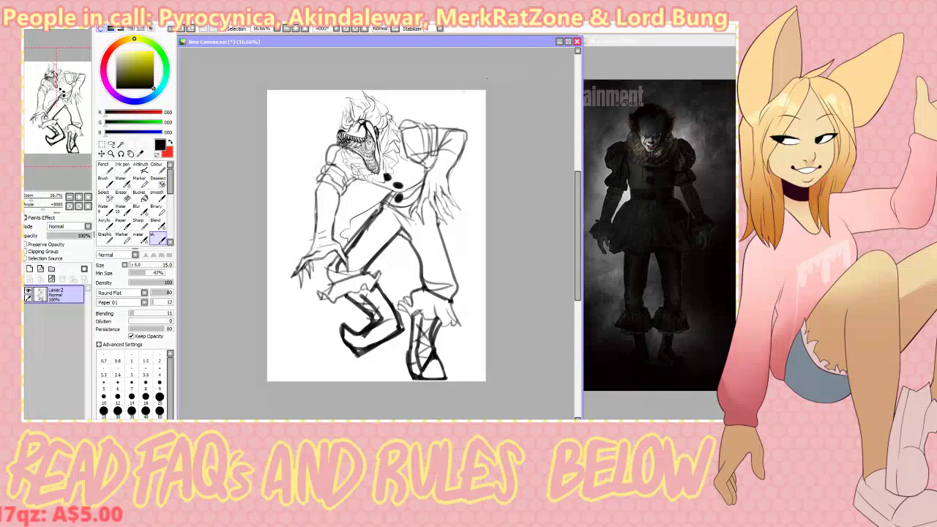
pyautogui.moveTo(340, 244); pyautogui.dragTo(306, 259)
pyautogui.hotkey('ctrl', 'z')
pyautogui.hotkey('ctrl', 'z')
pyautogui.moveTo(377, 208)
pyautogui.mouseDown()
pyautogui.moveTo(348, 228)
pyautogui.moveTo(455, 243)
pyautogui.mouseUp()
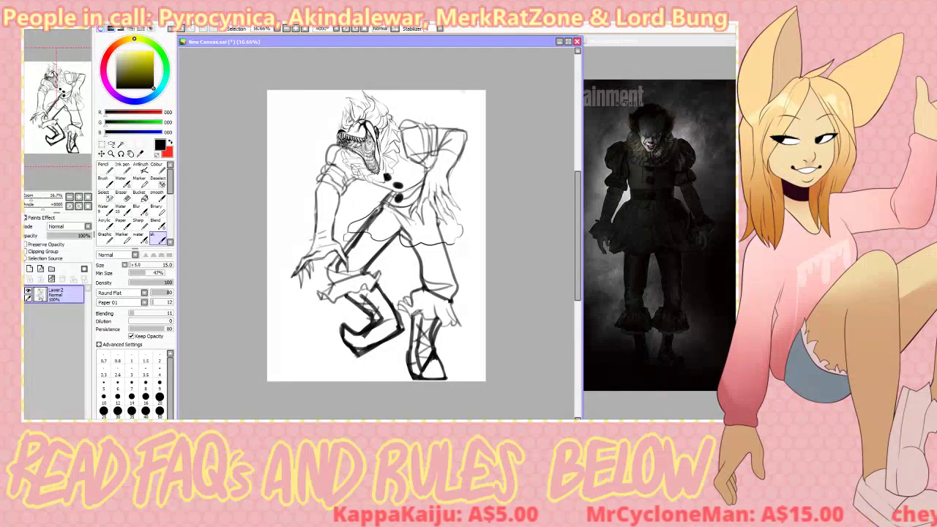
# - Erase the leg lines showing through the skirt and draw pleat folds running from the waist to the hem
pyautogui.press('e')
pyautogui.moveTo(368, 231)
pyautogui.mouseDown()
pyautogui.moveTo(375, 217)
pyautogui.moveTo(403, 230)
pyautogui.moveTo(407, 220)
pyautogui.moveTo(395, 211)
pyautogui.moveTo(444, 237)
pyautogui.moveTo(438, 221)
pyautogui.moveTo(451, 237)
pyautogui.mouseUp()
pyautogui.press('b')
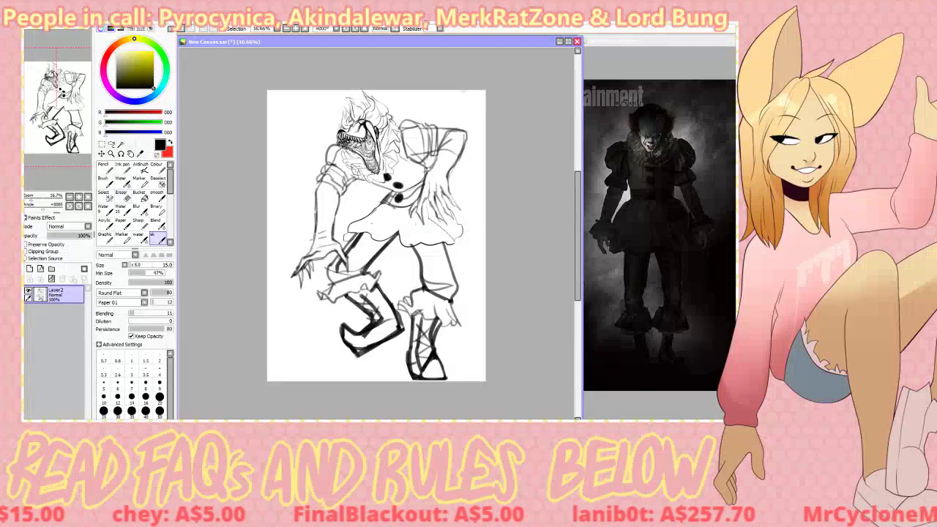
pyautogui.moveTo(428, 202); pyautogui.dragTo(426, 235)
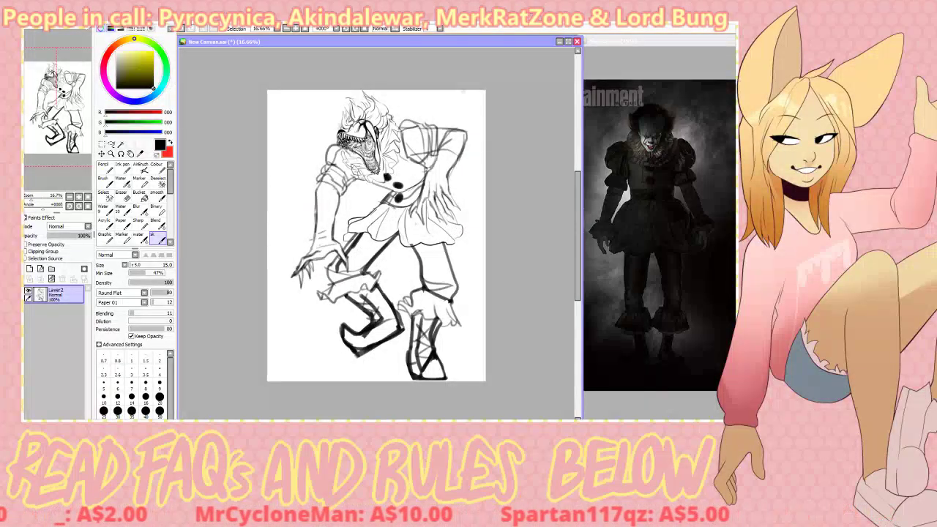
# - Rework the bent leg's thigh line just below the skirt hem
pyautogui.press('b')
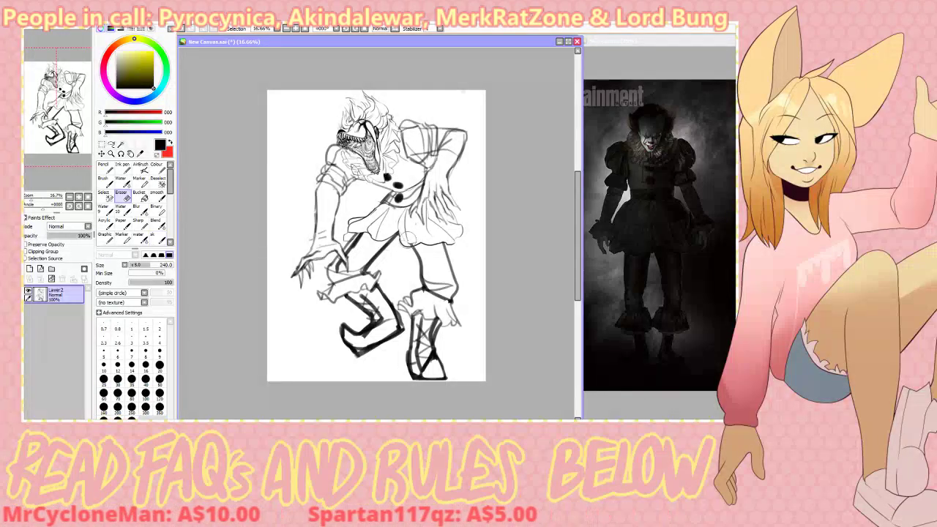
pyautogui.press('n')
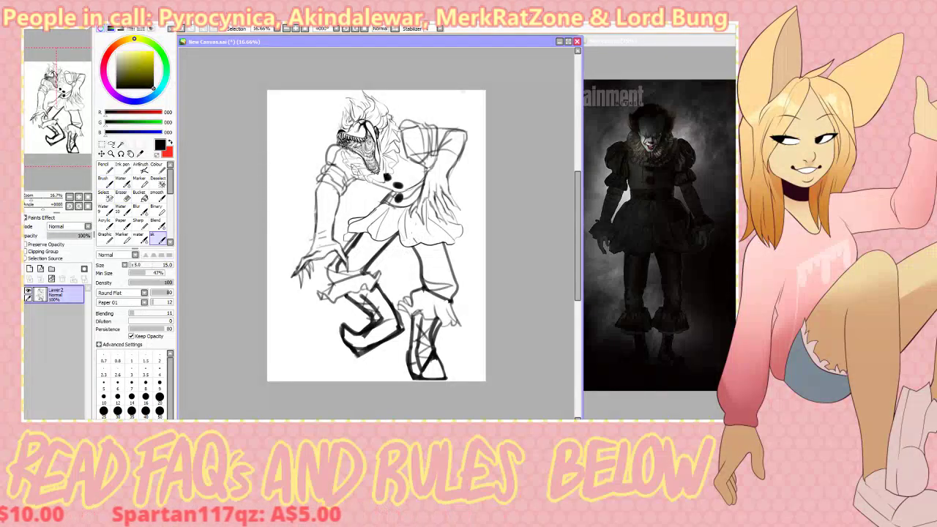
pyautogui.moveTo(407, 243)
pyautogui.mouseDown()
pyautogui.moveTo(396, 208)
pyautogui.moveTo(347, 240)
pyautogui.moveTo(381, 205)
pyautogui.mouseUp()
pyautogui.hotkey('ctrl', 'z')
pyautogui.hotkey('ctrl', 'z')
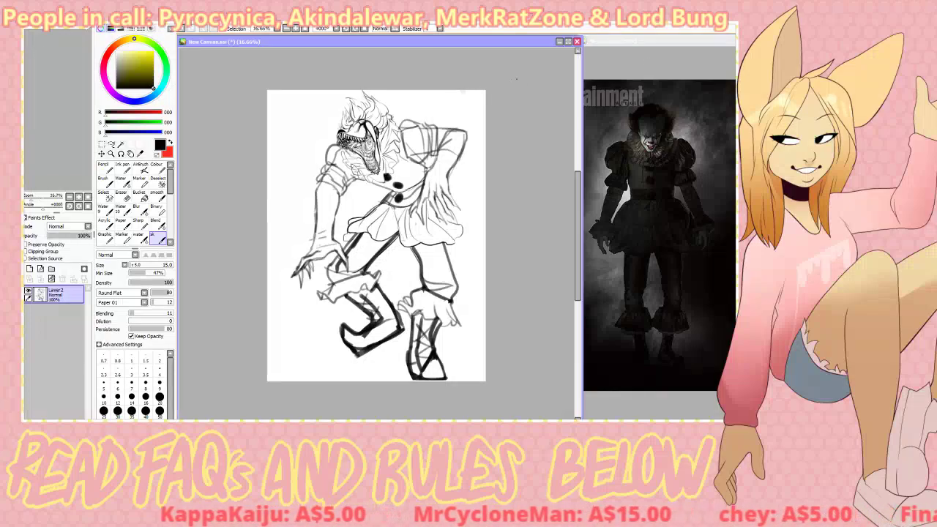
# - Transform the whole sketch, scaling it down slightly and shifting it a little up and left, and apply it
pyautogui.click(102, 145)
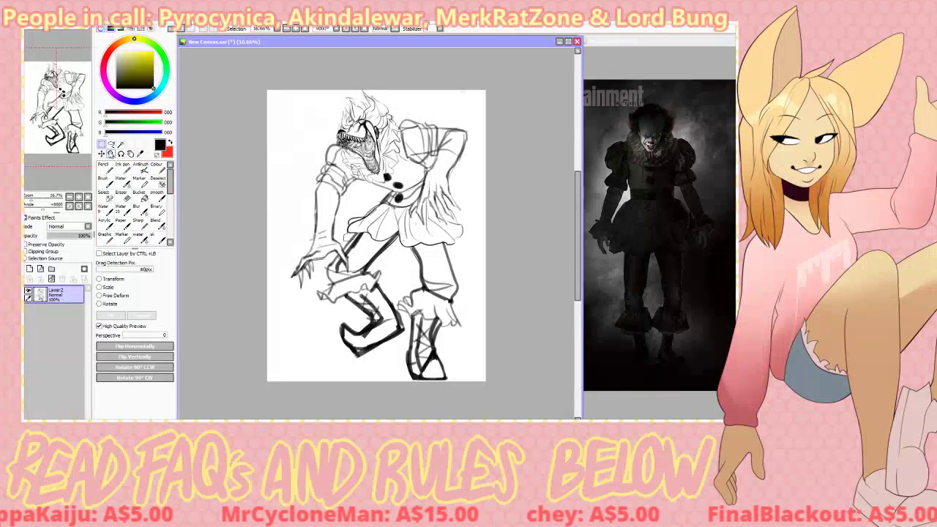
pyautogui.press('h')
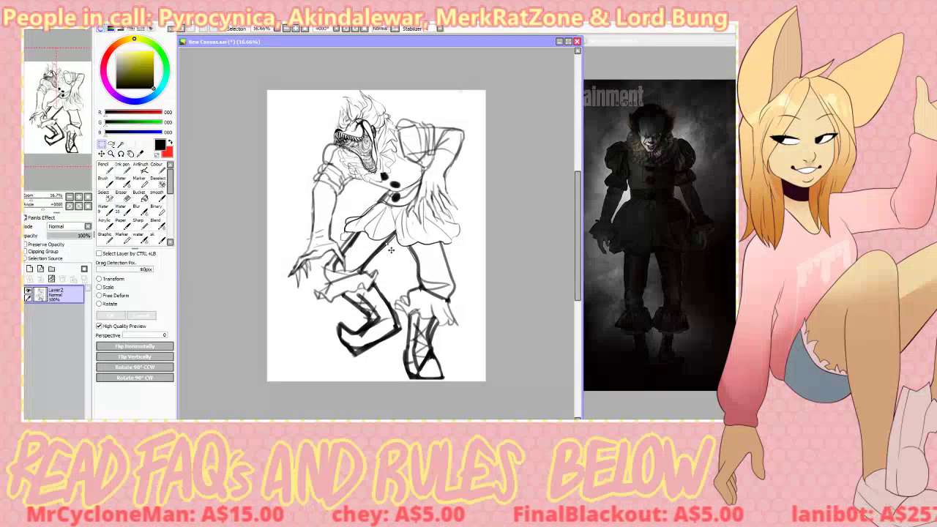
pyautogui.press('h')
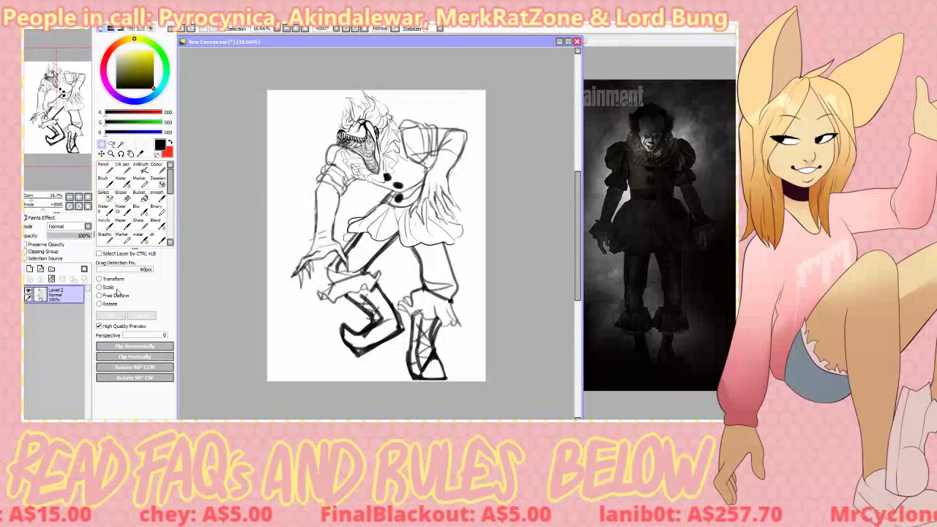
pyautogui.click(110, 279)
pyautogui.moveTo(291, 91); pyautogui.dragTo(295, 96)
pyautogui.moveTo(331, 127); pyautogui.dragTo(327, 126)
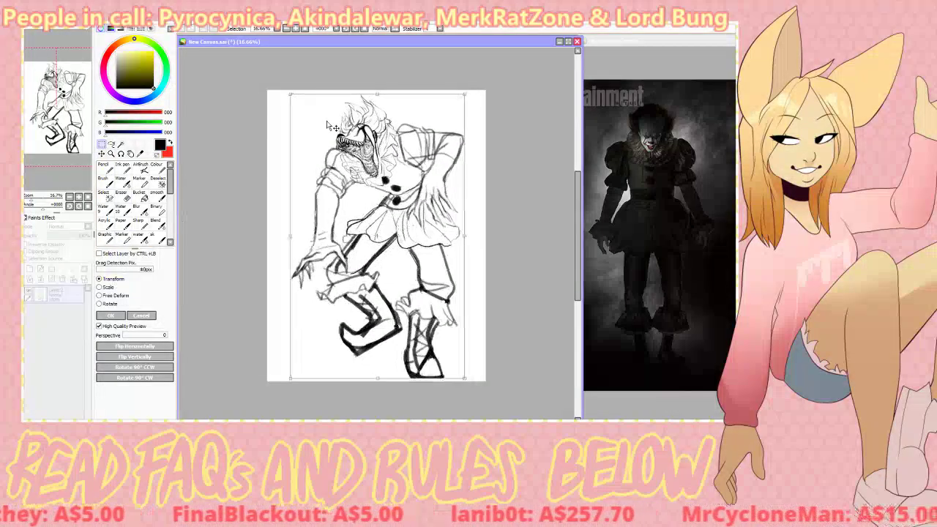
pyautogui.click(111, 316)
# - Trim the raised boot's toe with the Eraser and redraw it with a sharper tip
pyautogui.press('e')
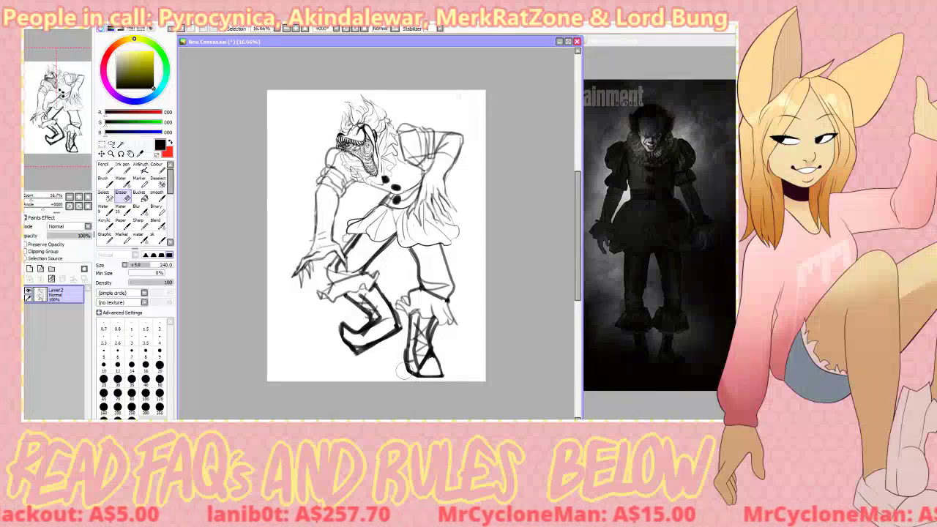
pyautogui.press('b')
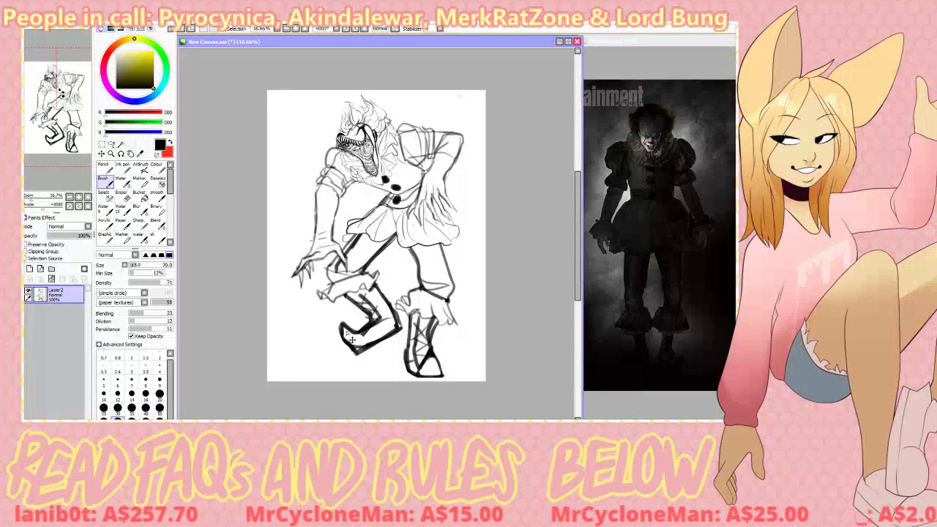
pyautogui.press('e')
pyautogui.moveTo(350, 326)
pyautogui.mouseDown()
pyautogui.moveTo(338, 321)
pyautogui.moveTo(353, 330)
pyautogui.mouseUp()
pyautogui.press('b')
pyautogui.hotkey('ctrl', 'z')
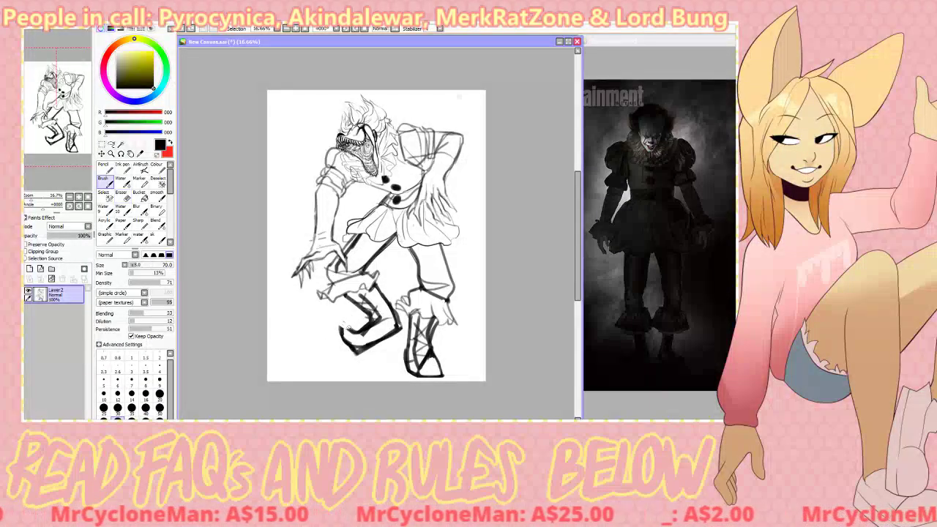
pyautogui.click(157, 239)
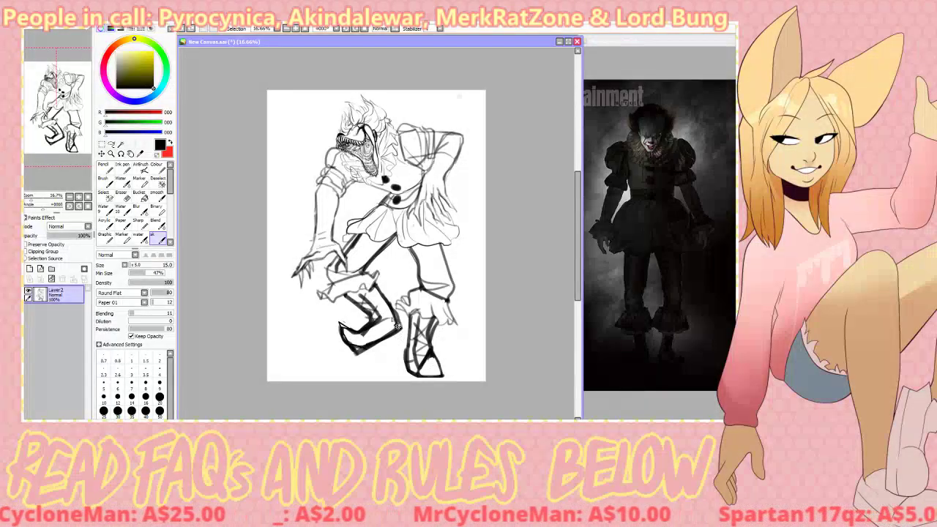
# - Darken the raised boot's shaft, draw a sole line under the standing boot and hatch its toe cap
pyautogui.hotkey('alt', 'Tab')
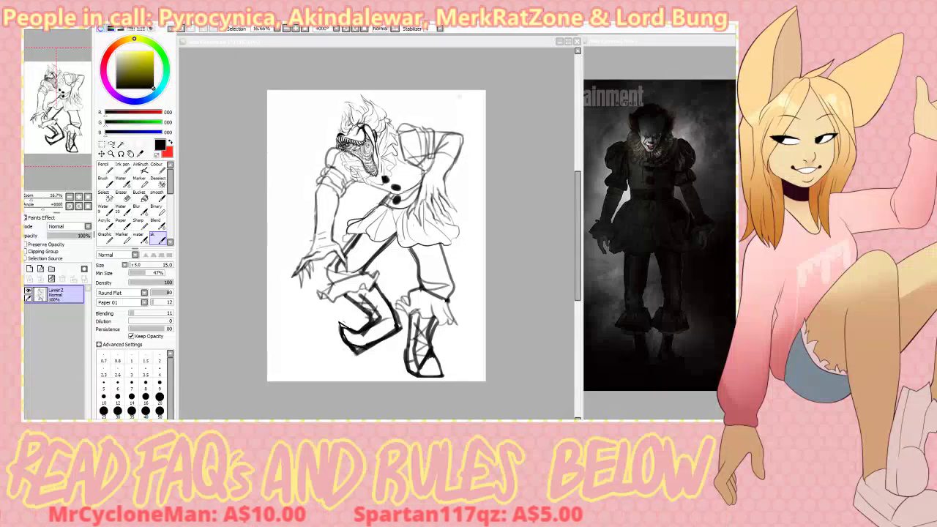
pyautogui.click(457, 61)
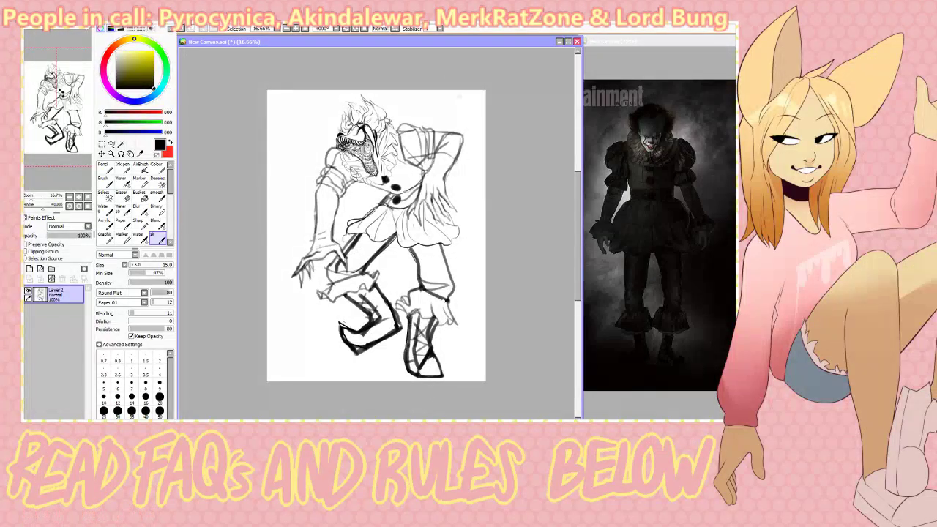
pyautogui.moveTo(358, 295); pyautogui.dragTo(376, 315)
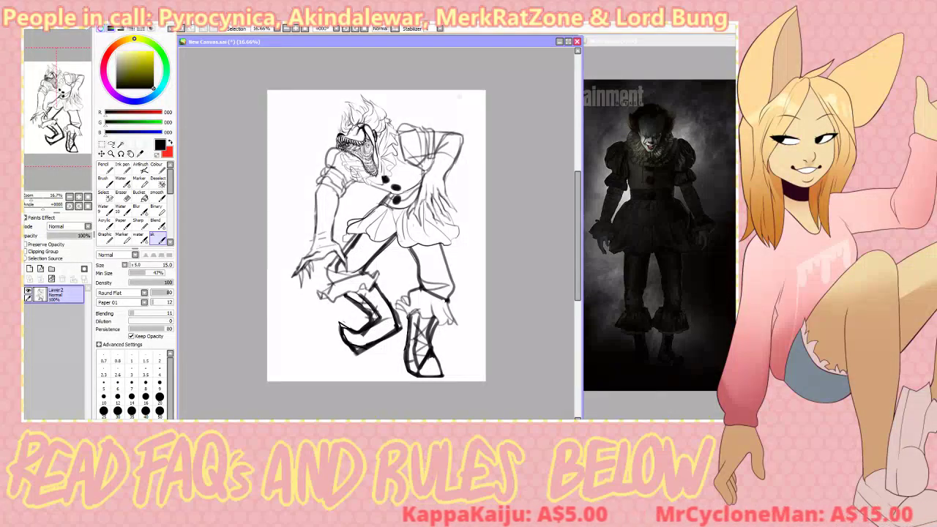
pyautogui.moveTo(441, 378); pyautogui.dragTo(412, 378)
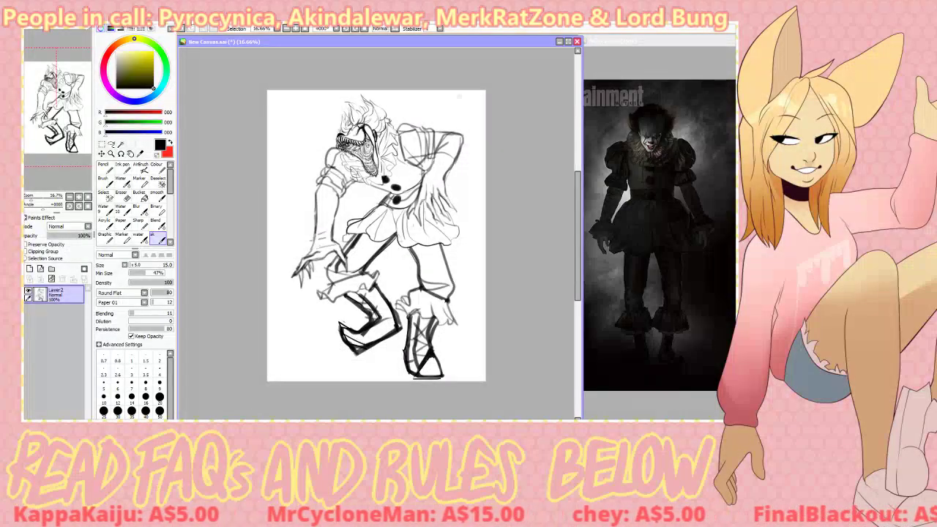
pyautogui.moveTo(435, 358); pyautogui.dragTo(423, 375)
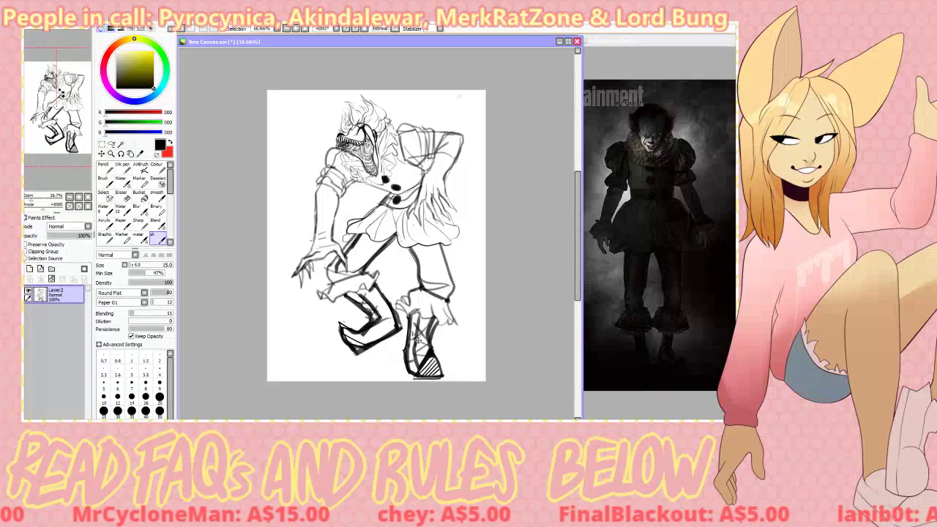
# - Shift the whole sketch slightly up and left and draw a slanted line across the standing trouser leg above the cuff
pyautogui.moveTo(414, 336); pyautogui.dragTo(409, 331)
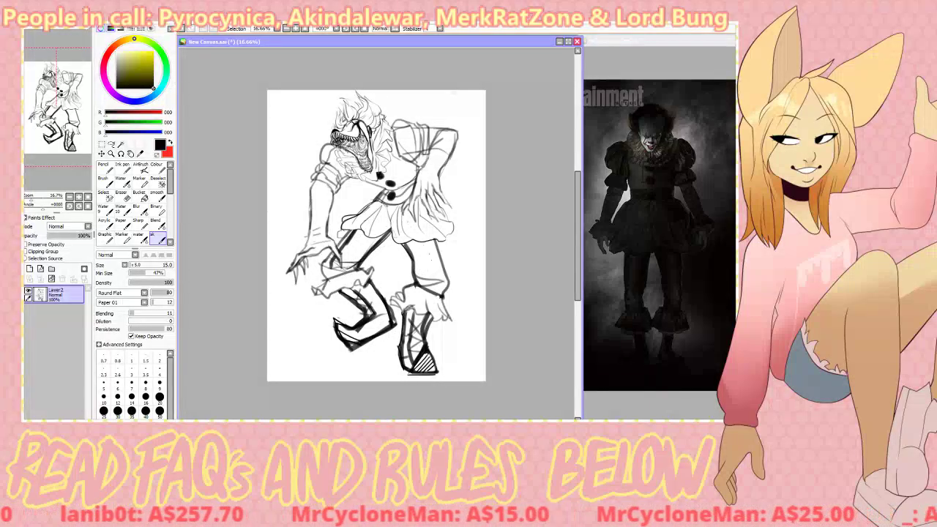
pyautogui.hotkey('ctrl', 'z')
pyautogui.moveTo(415, 269); pyautogui.dragTo(447, 283)
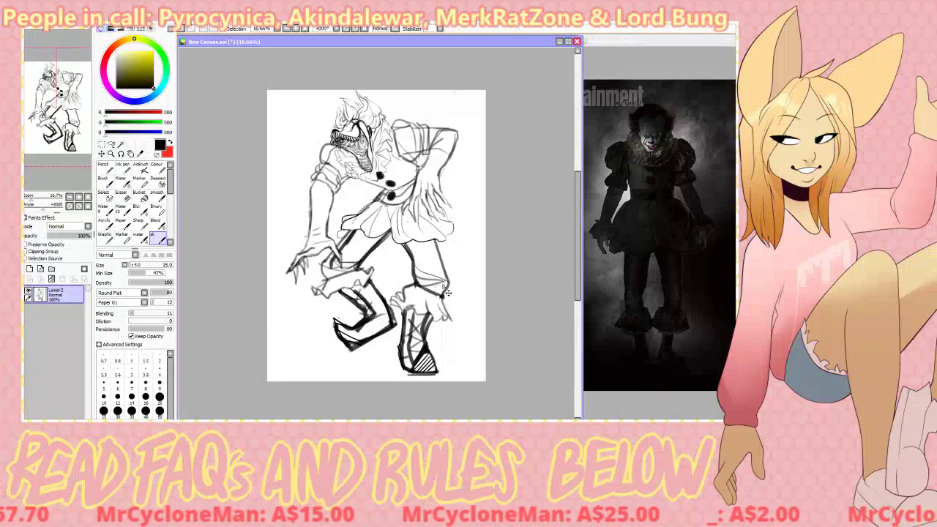
# - Add fold lines inside the standing trouser leg and draw a wavy ruffle and wristband line on the hanging arm
pyautogui.moveTo(402, 238); pyautogui.dragTo(435, 279)
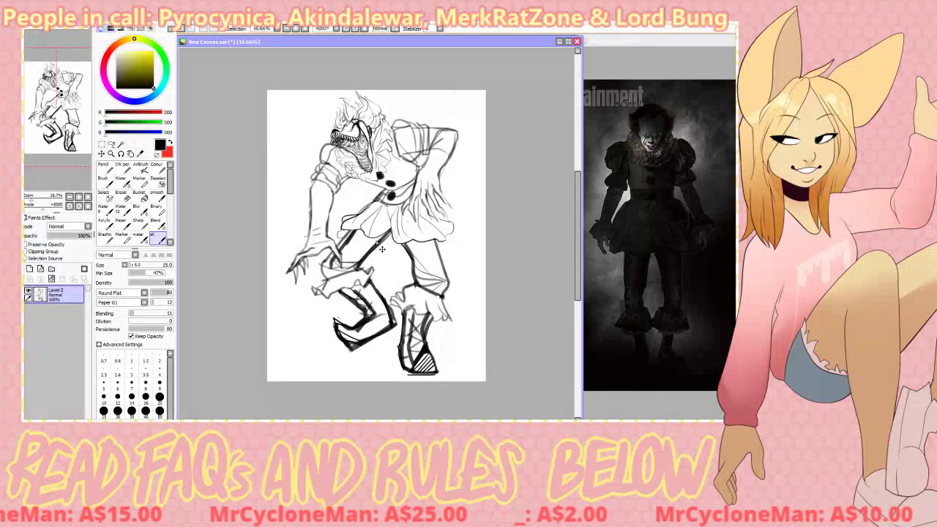
pyautogui.hotkey('ctrl', 'z')
pyautogui.moveTo(371, 240)
pyautogui.mouseDown()
pyautogui.moveTo(346, 259)
pyautogui.moveTo(355, 256)
pyautogui.mouseUp()
pyautogui.hotkey('ctrl', 'z')
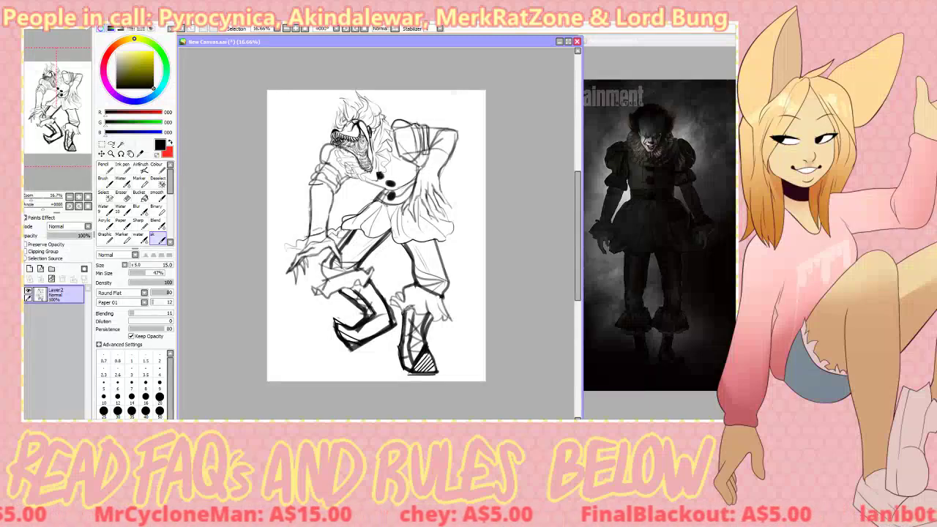
pyautogui.moveTo(306, 229); pyautogui.dragTo(328, 226)
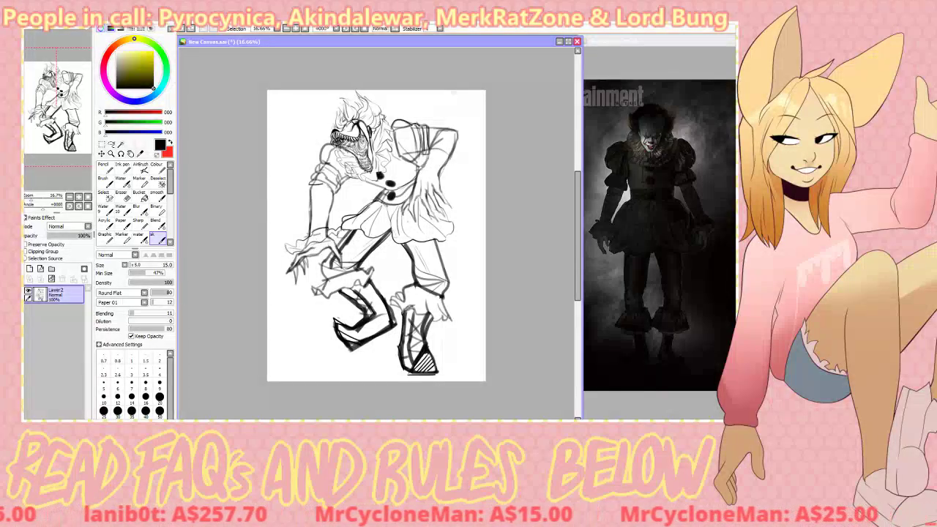
# - Draw a ruffled cuff around the bent arm's wrist at the hip, cleaning up overlapping lines with the Eraser
pyautogui.moveTo(427, 162)
pyautogui.mouseDown()
pyautogui.moveTo(400, 184)
pyautogui.moveTo(417, 168)
pyautogui.moveTo(417, 179)
pyautogui.moveTo(444, 184)
pyautogui.moveTo(423, 166)
pyautogui.moveTo(440, 176)
pyautogui.mouseUp()
pyautogui.hotkey('ctrl', 'z')
pyautogui.hotkey('ctrl', 'z')
pyautogui.hotkey('ctrl', 'z')
pyautogui.press('e')
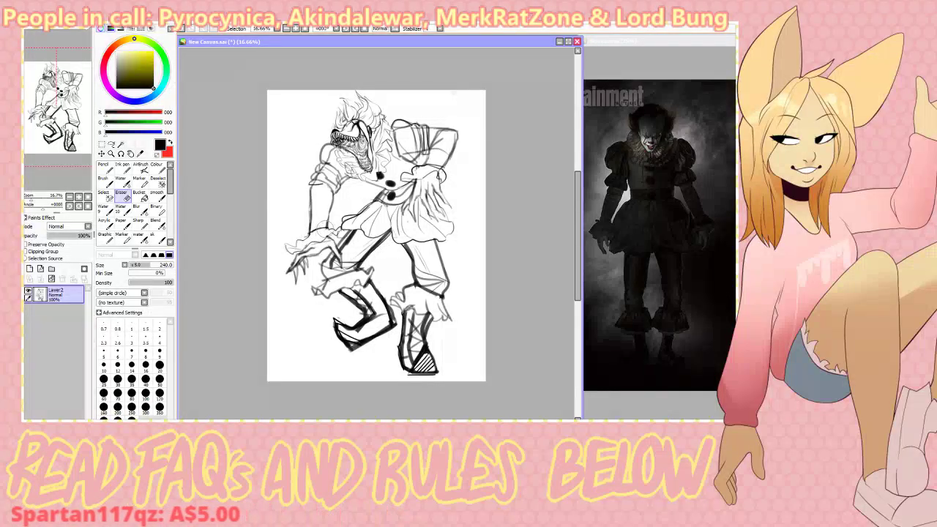
pyautogui.press('b')
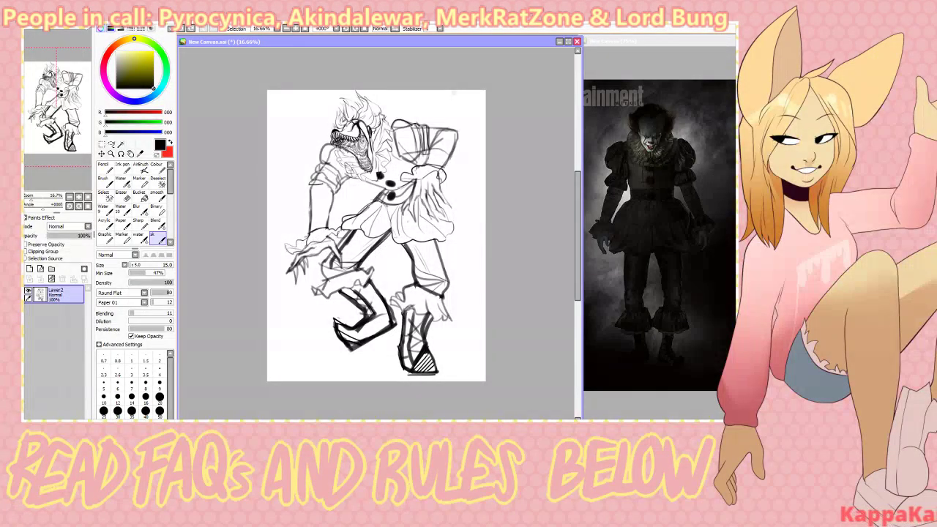
# - Rework the ruffle at the hanging hand's wrist and add fold lines to the forearm and bent sleeve
pyautogui.press('e')
pyautogui.press('e')
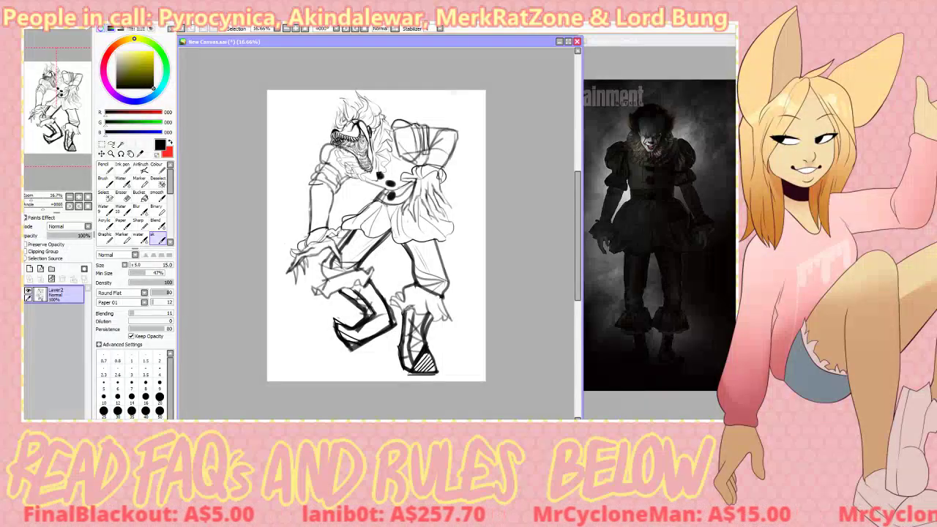
pyautogui.hotkey('ctrl', 'z')
pyautogui.moveTo(426, 167)
pyautogui.mouseDown()
pyautogui.moveTo(448, 165)
pyautogui.moveTo(433, 163)
pyautogui.moveTo(447, 164)
pyautogui.moveTo(458, 131)
pyautogui.mouseUp()
pyautogui.hotkey('ctrl', 'z')
pyautogui.hotkey('ctrl', 'z')
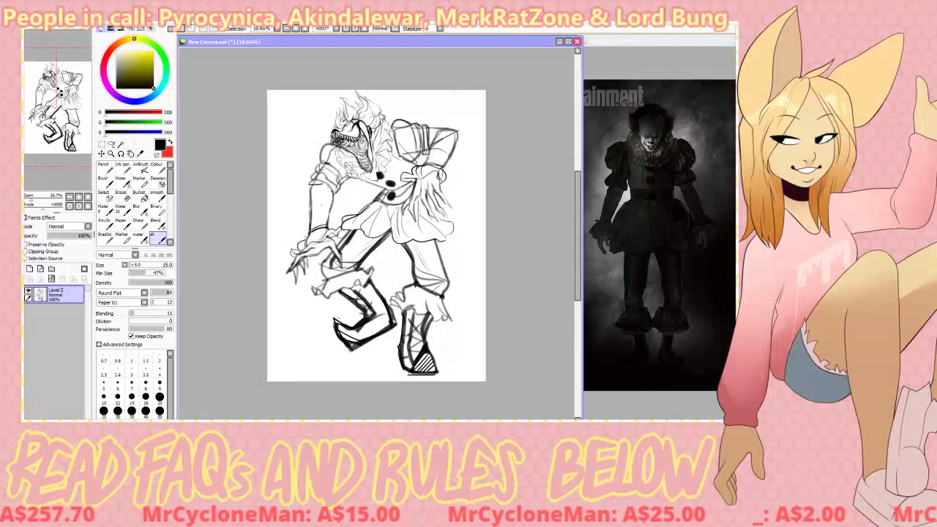
pyautogui.hotkey('alt', 'Tab')
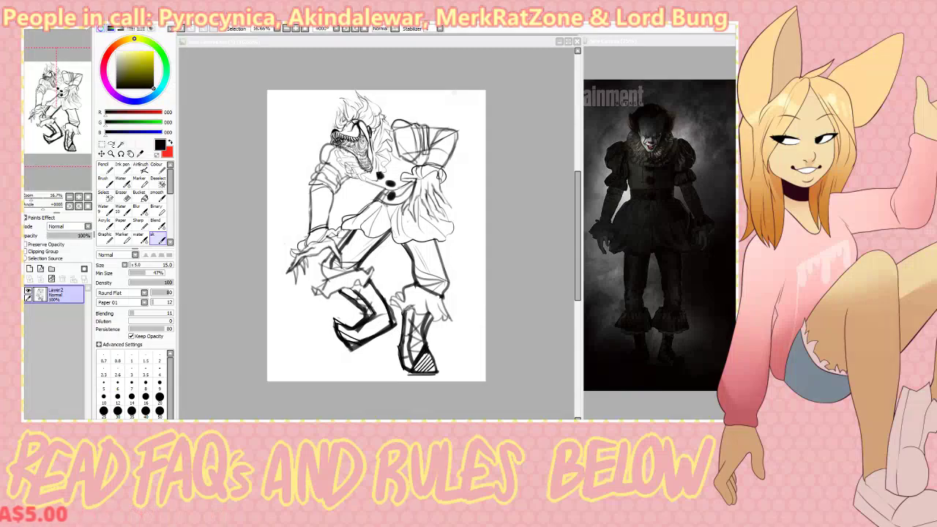
pyautogui.click(515, 74)
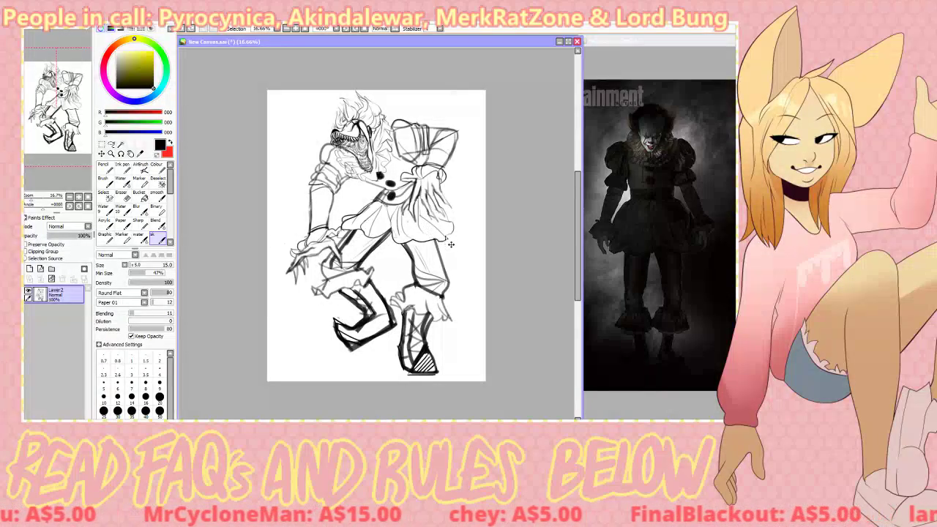
# - Check the figure's placement by shifting it around the canvas and leave the whole sketch slightly further right
pyautogui.keyDown('ctrl'); pyautogui.moveTo(445, 238); pyautogui.dragTo(463, 256); pyautogui.keyUp('ctrl')
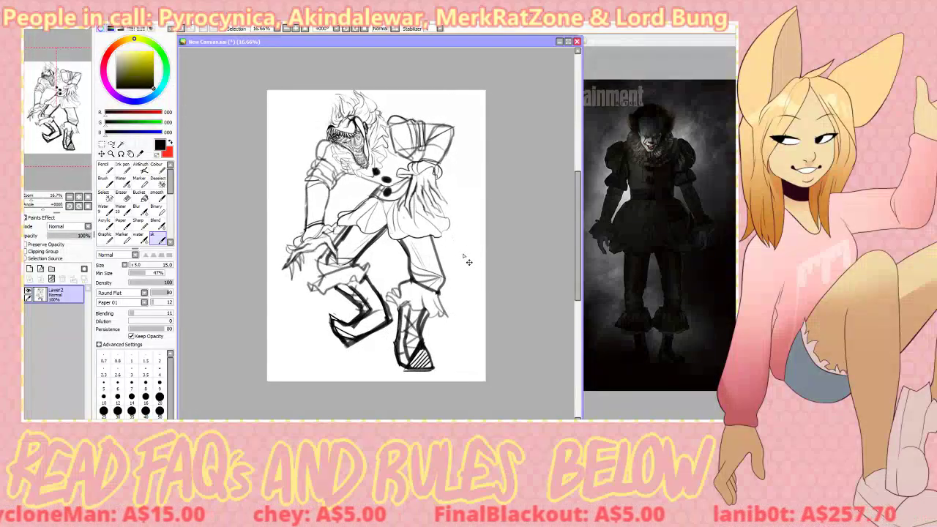
pyautogui.press('h')
pyautogui.press('h')
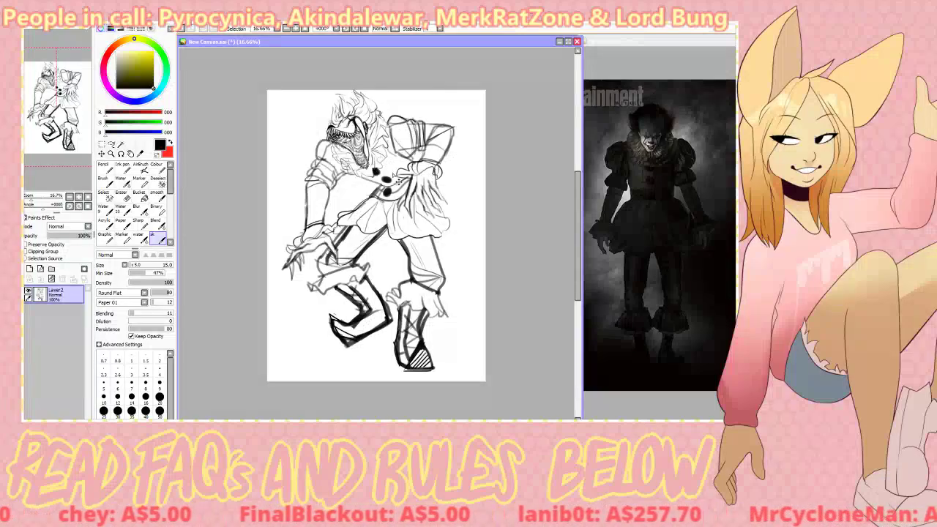
pyautogui.keyDown('ctrl'); pyautogui.moveTo(395, 174); pyautogui.dragTo(398, 178); pyautogui.keyUp('ctrl')
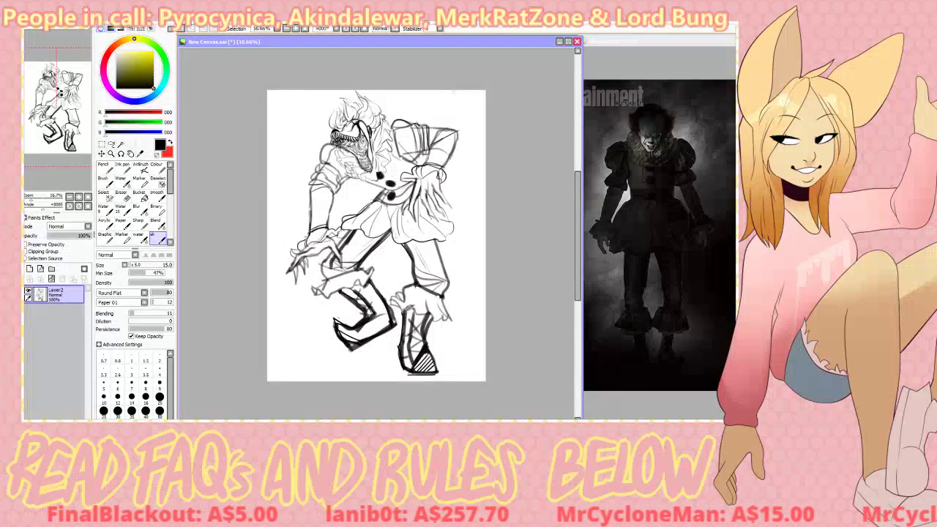
pyautogui.keyDown('ctrl'); pyautogui.moveTo(387, 148); pyautogui.dragTo(402, 147); pyautogui.keyUp('ctrl')
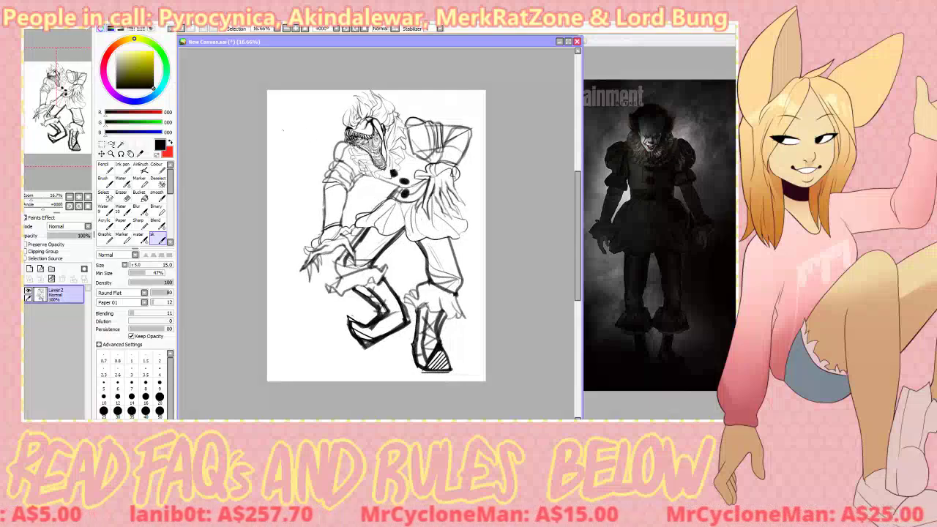
# - Change the drawing colour to red and hand-letter "YOU'LL" beside the figure's head
pyautogui.moveTo(280, 111)
pyautogui.mouseDown()
pyautogui.moveTo(295, 111)
pyautogui.moveTo(278, 128)
pyautogui.moveTo(291, 104)
pyautogui.moveTo(272, 148)
pyautogui.mouseUp()
pyautogui.hotkey('ctrl', 'z')
pyautogui.click(110, 53)
pyautogui.click(153, 52)
pyautogui.hotkey('ctrl', 'z')
pyautogui.moveTo(285, 124)
pyautogui.mouseDown()
pyautogui.moveTo(284, 140)
pyautogui.moveTo(284, 123)
pyautogui.mouseUp()
pyautogui.moveTo(288, 125)
pyautogui.mouseDown()
pyautogui.moveTo(291, 140)
pyautogui.moveTo(322, 143)
pyautogui.mouseUp()
pyautogui.hotkey('ctrl', 'z')
pyautogui.moveTo(270, 165); pyautogui.dragTo(284, 230)
pyautogui.moveTo(269, 182)
pyautogui.mouseDown()
pyautogui.moveTo(283, 229)
pyautogui.moveTo(277, 162)
pyautogui.moveTo(286, 182)
pyautogui.mouseUp()
pyautogui.moveTo(288, 157); pyautogui.dragTo(294, 226)
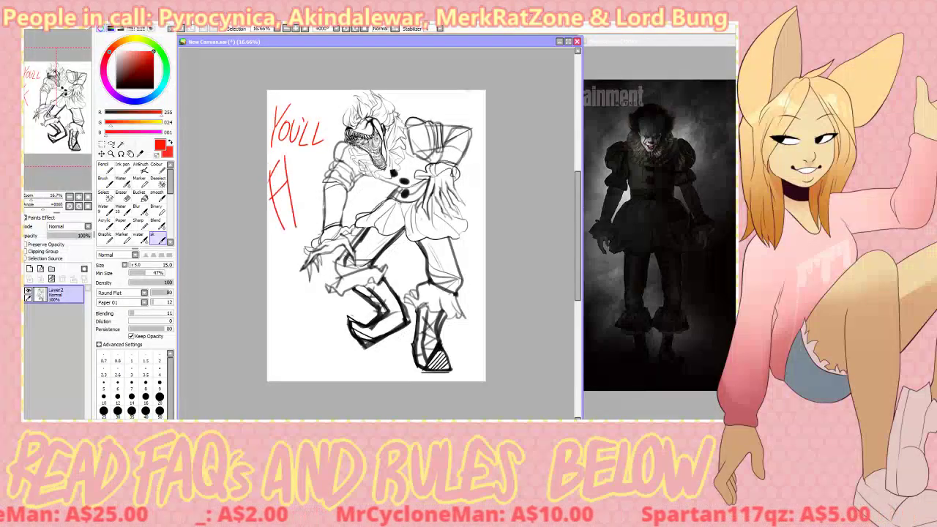
pyautogui.hotkey('ctrl', 'z')
pyautogui.hotkey('ctrl', 'z')
pyautogui.hotkey('ctrl', 'z')
pyautogui.hotkey('ctrl', 'z')
# - Move the red "YOU'LL" lettering onto a new layer with the Lasso and place that layer below the sketch layer
pyautogui.click(111, 154)
pyautogui.moveTo(257, 91); pyautogui.dragTo(193, 111)
pyautogui.click(88, 196)
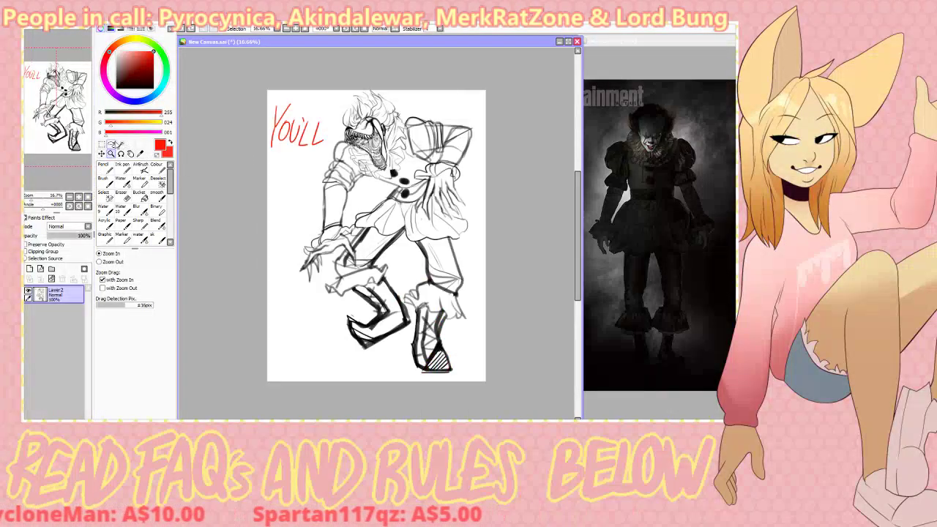
pyautogui.click(111, 144)
pyautogui.moveTo(265, 82)
pyautogui.mouseDown()
pyautogui.moveTo(268, 71)
pyautogui.moveTo(259, 84)
pyautogui.mouseUp()
pyautogui.hotkey('ctrl', 'x')
pyautogui.hotkey('ctrl', 'z')
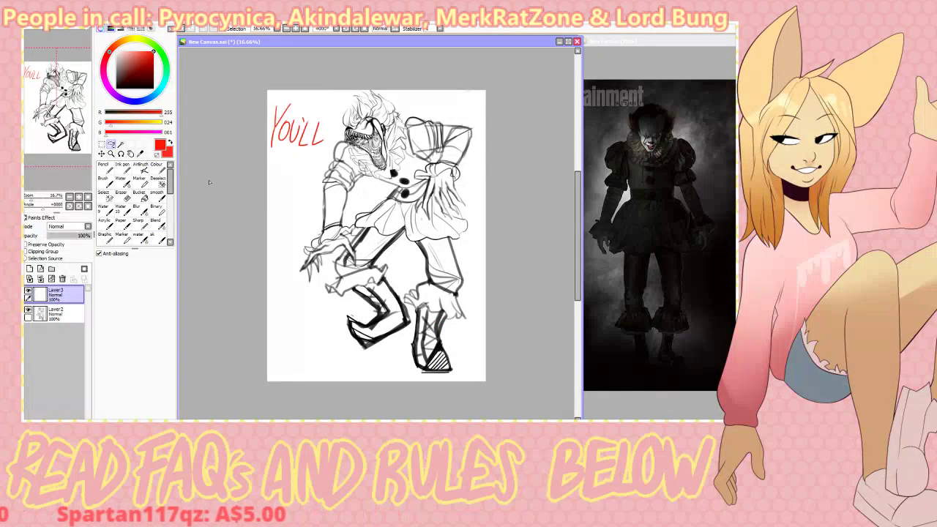
pyautogui.click(136, 208)
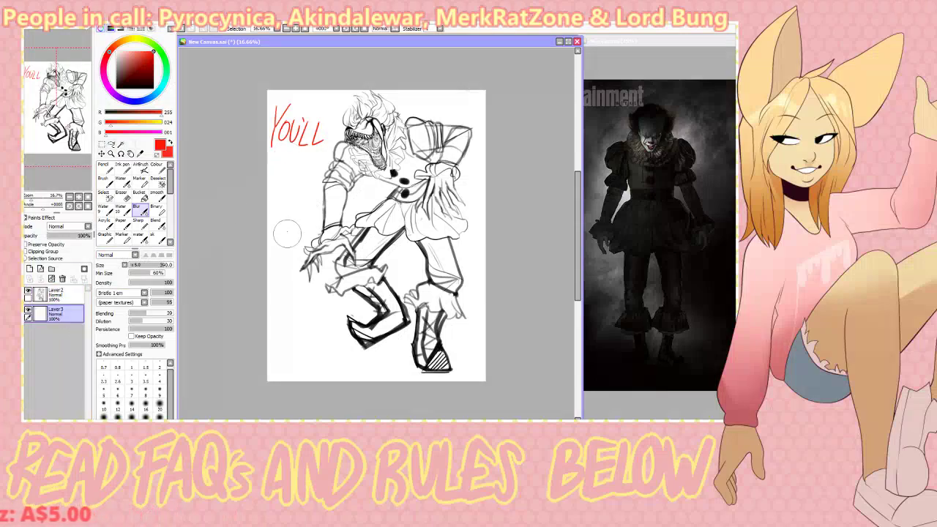
# - Hand-letter "FLOAT" in tall red letters beneath "YOU'LL", running up to the hanging arm
pyautogui.press('n')
pyautogui.moveTo(274, 164); pyautogui.dragTo(279, 232)
pyautogui.moveTo(273, 168); pyautogui.dragTo(283, 162)
pyautogui.moveTo(268, 195); pyautogui.dragTo(283, 187)
pyautogui.moveTo(284, 162)
pyautogui.mouseDown()
pyautogui.moveTo(298, 222)
pyautogui.moveTo(303, 168)
pyautogui.mouseUp()
pyautogui.moveTo(312, 218)
pyautogui.mouseDown()
pyautogui.moveTo(320, 165)
pyautogui.moveTo(321, 192)
pyautogui.mouseUp()
pyautogui.moveTo(325, 157); pyautogui.dragTo(337, 219)
pyautogui.moveTo(318, 162); pyautogui.dragTo(337, 153)
pyautogui.hotkey('ctrl', 'z')
pyautogui.moveTo(324, 243); pyautogui.dragTo(321, 249)
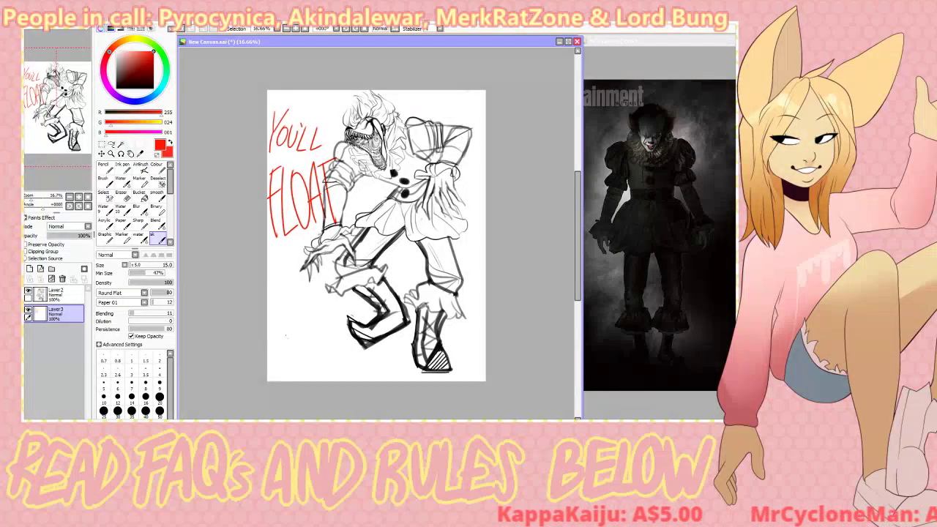
# - Hand-letter "TOO" in slanted red letters beneath the hanging hand, beside the raised boot
pyautogui.moveTo(273, 268)
pyautogui.mouseDown()
pyautogui.moveTo(309, 369)
pyautogui.moveTo(276, 266)
pyautogui.moveTo(296, 286)
pyautogui.moveTo(294, 328)
pyautogui.moveTo(311, 367)
pyautogui.mouseUp()
pyautogui.hotkey('ctrl', 'z')
pyautogui.hotkey('ctrl', 'z')
pyautogui.hotkey('ctrl', 'z')
pyautogui.hotkey('ctrl', 'z')
pyautogui.moveTo(268, 292); pyautogui.dragTo(286, 272)
pyautogui.moveTo(296, 278)
pyautogui.mouseDown()
pyautogui.moveTo(322, 351)
pyautogui.moveTo(298, 276)
pyautogui.moveTo(306, 265)
pyautogui.mouseUp()
# - Erase the part of the T in "FLOAT" that crosses the hanging arm
pyautogui.press('e')
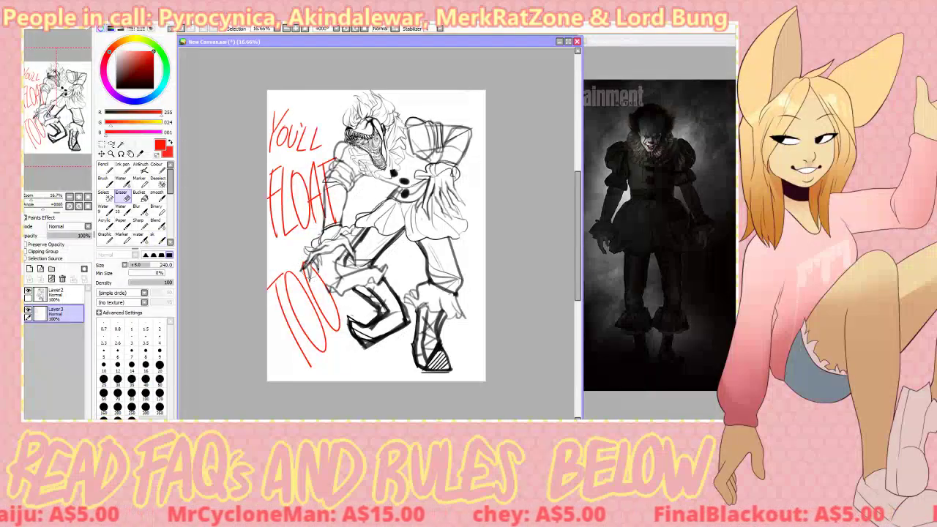
pyautogui.moveTo(333, 195); pyautogui.dragTo(333, 218)
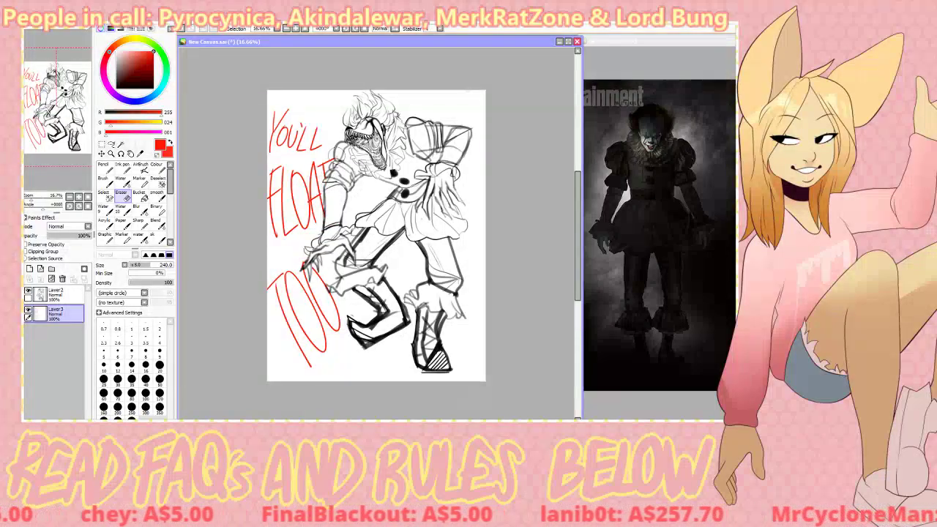
pyautogui.click(157, 238)
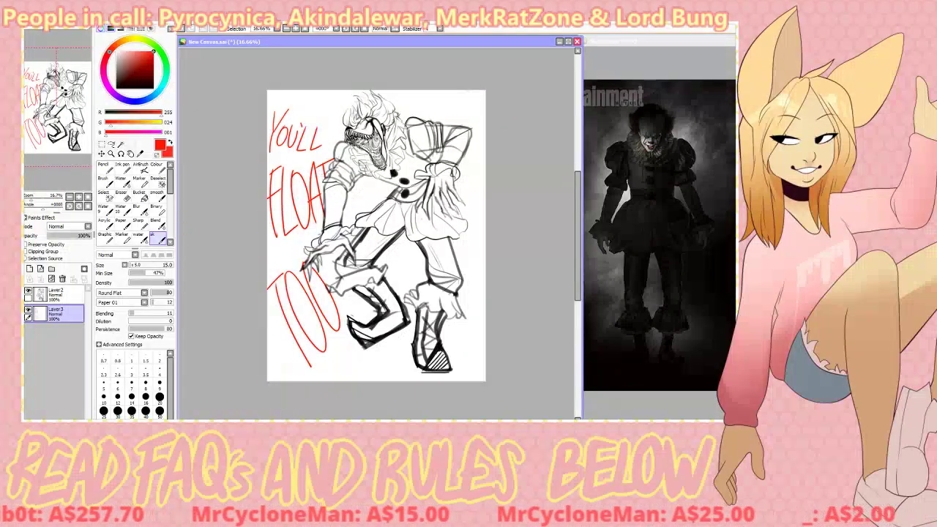
pyautogui.press('e')
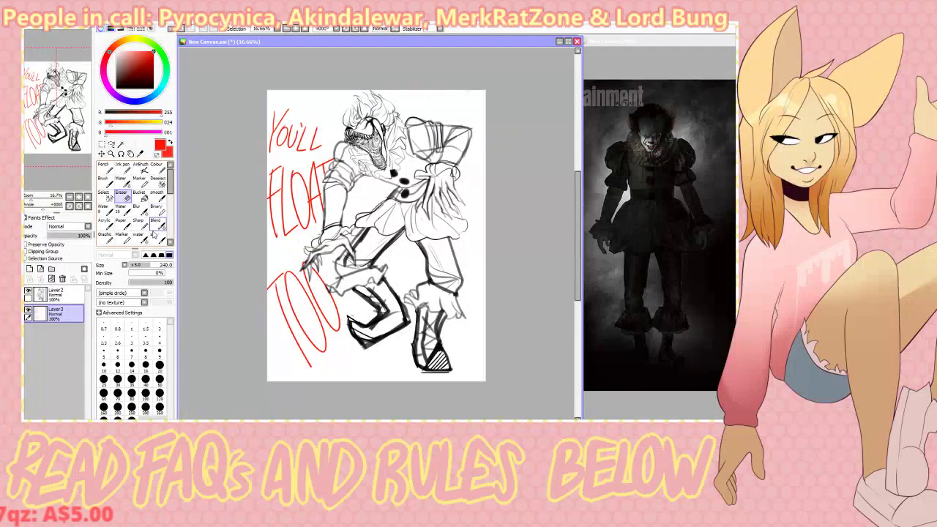
pyautogui.hotkey('alt', 'Tab')
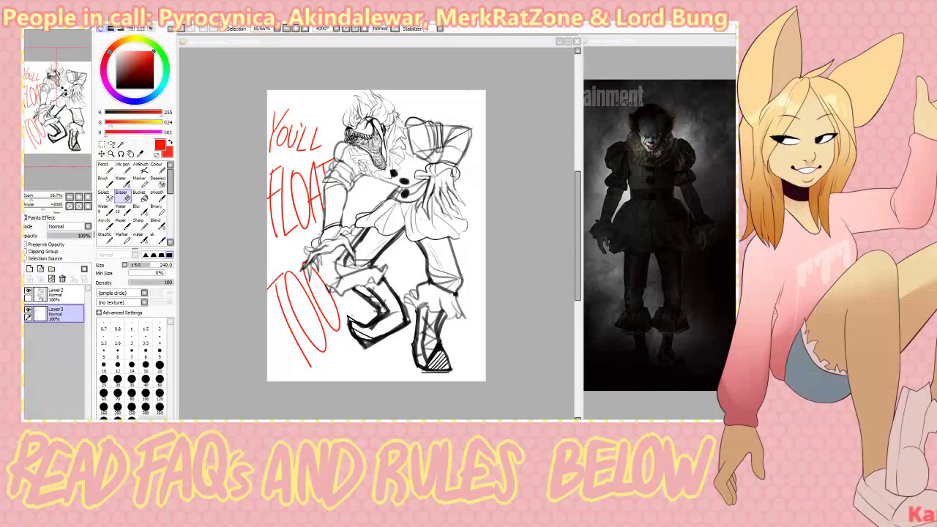
pyautogui.hotkey('alt', 'Tab')
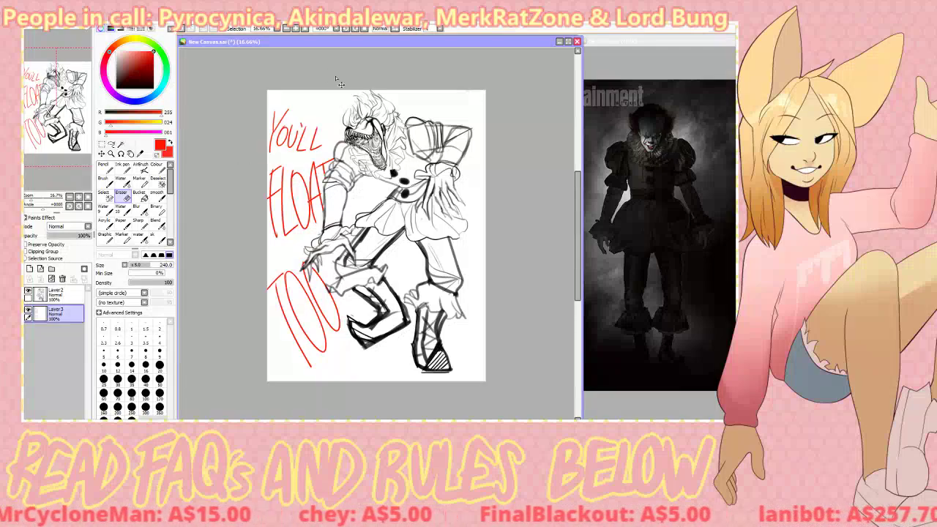
# - Create a new blank canvas and set up the Brush with black as the drawing colour
pyautogui.hotkey('ctrl', 'n')
pyautogui.press('Return')
pyautogui.click(153, 88)
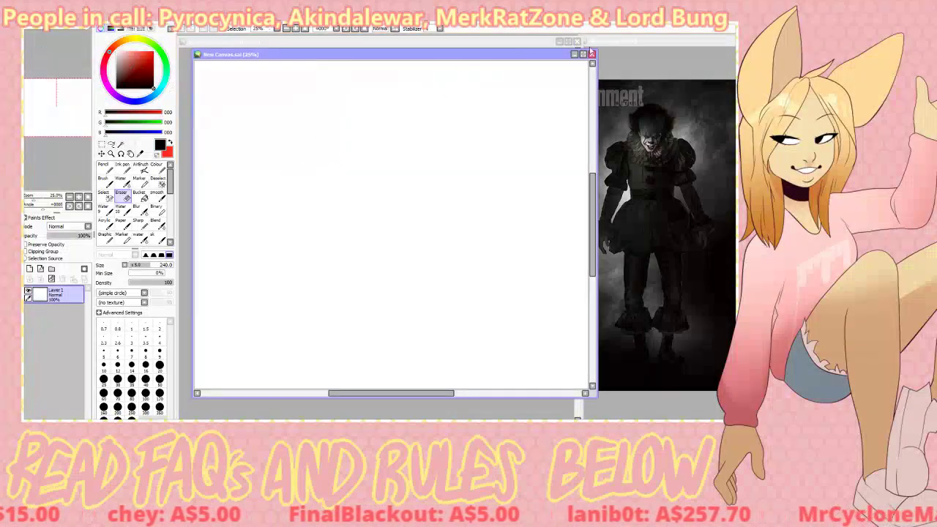
pyautogui.press('b')
pyautogui.moveTo(139, 266); pyautogui.dragTo(134, 265)
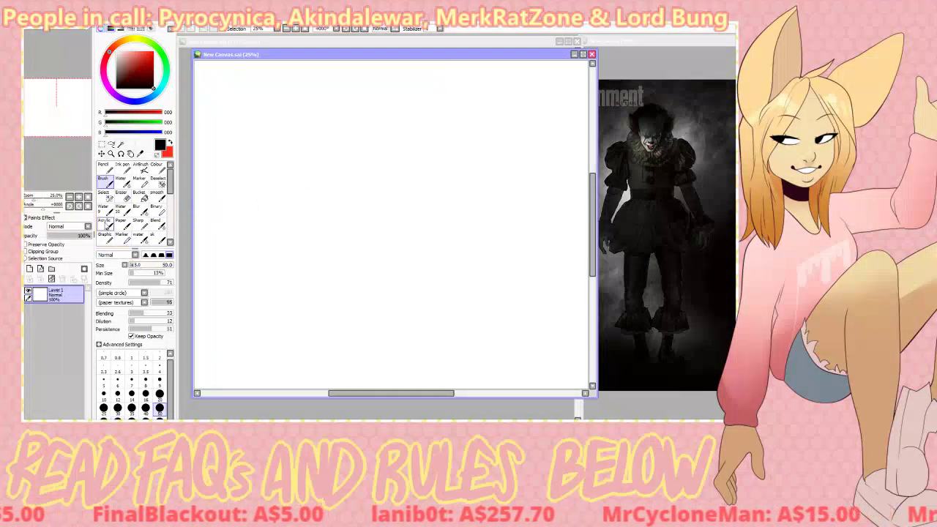
pyautogui.click(70, 197)
pyautogui.moveTo(32, 200); pyautogui.dragTo(32, 201)
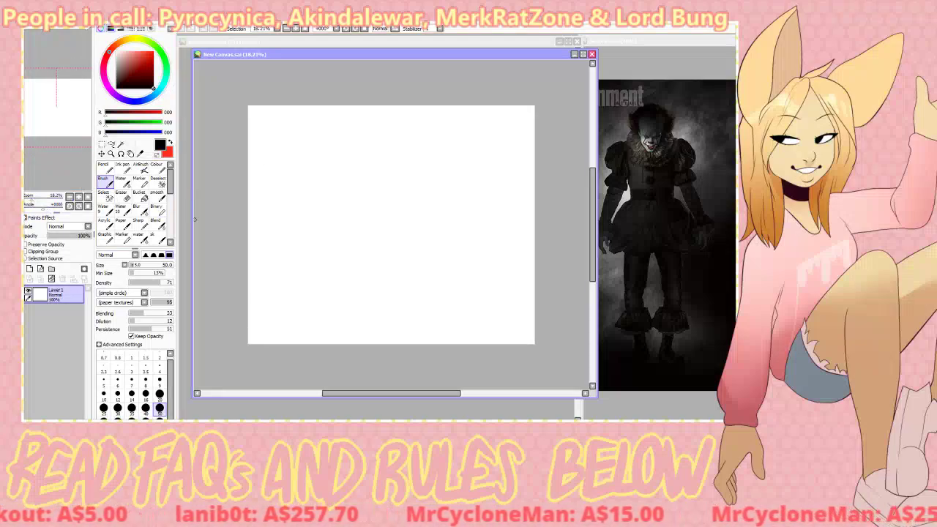
# - Draw a large circle for a head and a row of jagged teeth along its lower edge
pyautogui.moveTo(404, 144); pyautogui.dragTo(443, 141)
pyautogui.hotkey('ctrl', 'z')
pyautogui.moveTo(364, 155)
pyautogui.mouseDown()
pyautogui.moveTo(447, 265)
pyautogui.moveTo(365, 162)
pyautogui.mouseUp()
pyautogui.moveTo(344, 235)
pyautogui.mouseDown()
pyautogui.moveTo(330, 278)
pyautogui.moveTo(396, 287)
pyautogui.moveTo(336, 256)
pyautogui.moveTo(379, 290)
pyautogui.mouseUp()
pyautogui.hotkey('ctrl', 'z')
pyautogui.hotkey('ctrl', 'z')
pyautogui.moveTo(336, 250)
pyautogui.mouseDown()
pyautogui.moveTo(326, 267)
pyautogui.moveTo(351, 294)
pyautogui.moveTo(386, 290)
pyautogui.mouseUp()
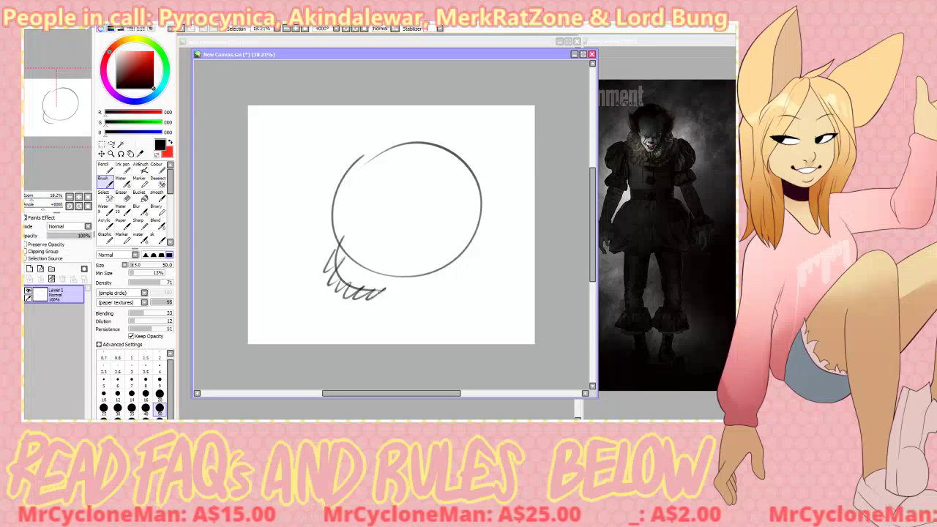
# - Erase the circle's outline behind the muzzle and draw a nostril and two small oval eyes
pyautogui.press('e')
pyautogui.moveTo(344, 244); pyautogui.dragTo(365, 265)
pyautogui.press('b')
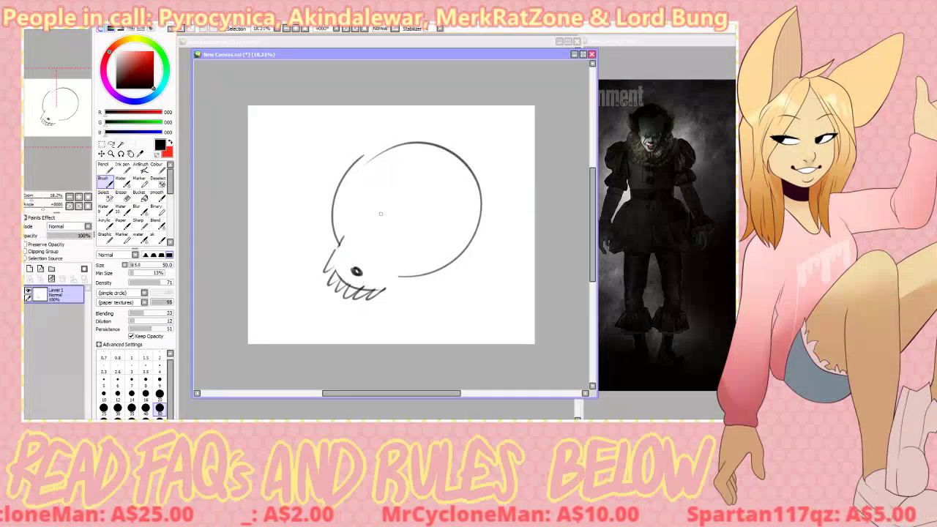
pyautogui.moveTo(369, 197); pyautogui.dragTo(366, 200)
pyautogui.moveTo(412, 247); pyautogui.dragTo(404, 255)
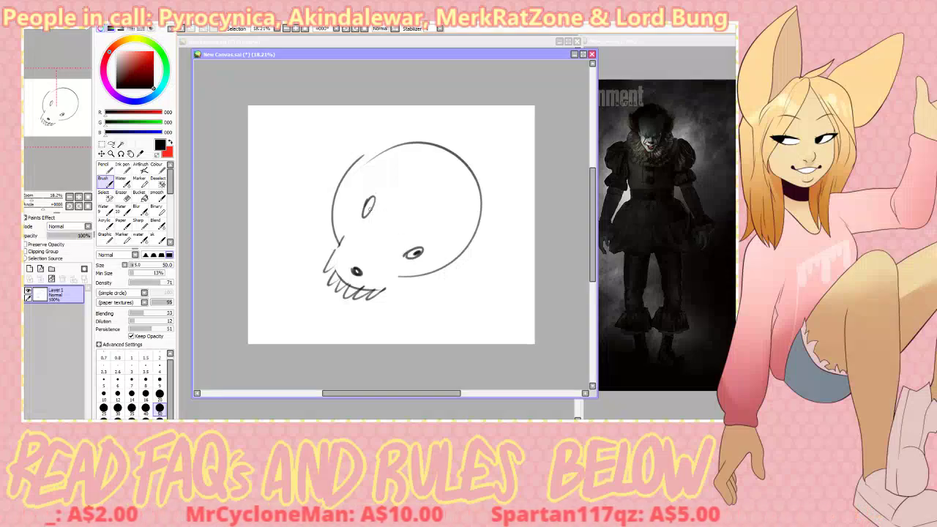
# - Draw angry brow and socket lines around both eyes and a cheek line running to the teeth
pyautogui.moveTo(366, 224)
pyautogui.mouseDown()
pyautogui.moveTo(387, 174)
pyautogui.moveTo(387, 195)
pyautogui.mouseUp()
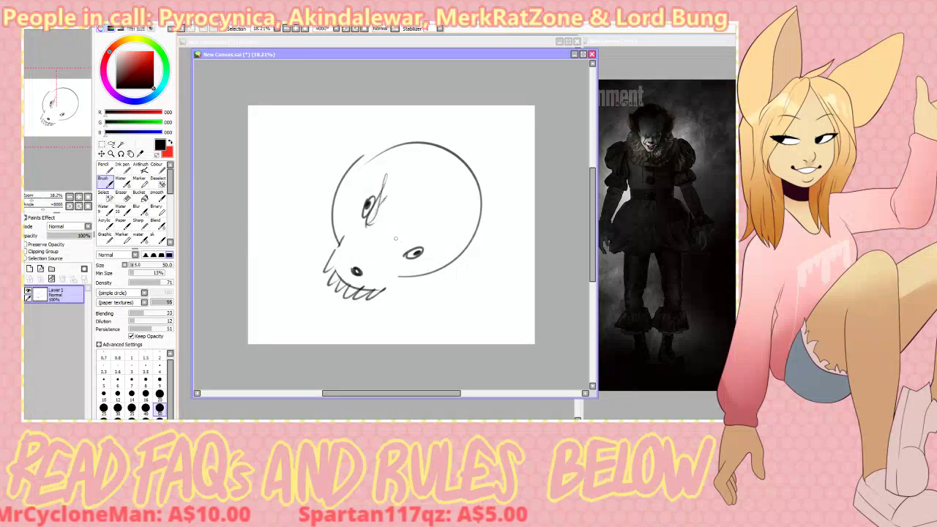
pyautogui.moveTo(398, 254)
pyautogui.mouseDown()
pyautogui.moveTo(438, 233)
pyautogui.moveTo(427, 277)
pyautogui.moveTo(414, 280)
pyautogui.mouseUp()
pyautogui.moveTo(342, 238)
pyautogui.mouseDown()
pyautogui.moveTo(404, 184)
pyautogui.moveTo(349, 218)
pyautogui.moveTo(361, 217)
pyautogui.mouseUp()
pyautogui.hotkey('ctrl', 'z')
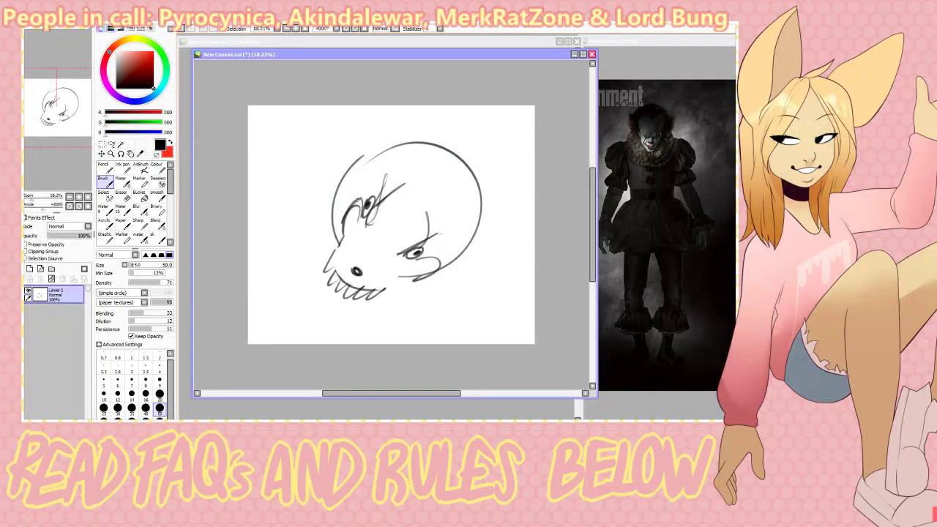
pyautogui.moveTo(418, 257)
pyautogui.mouseDown()
pyautogui.moveTo(421, 276)
pyautogui.moveTo(440, 267)
pyautogui.moveTo(349, 285)
pyautogui.moveTo(351, 274)
pyautogui.moveTo(362, 278)
pyautogui.mouseUp()
pyautogui.hotkey('ctrl', 'z')
pyautogui.press('e')
pyautogui.press('b')
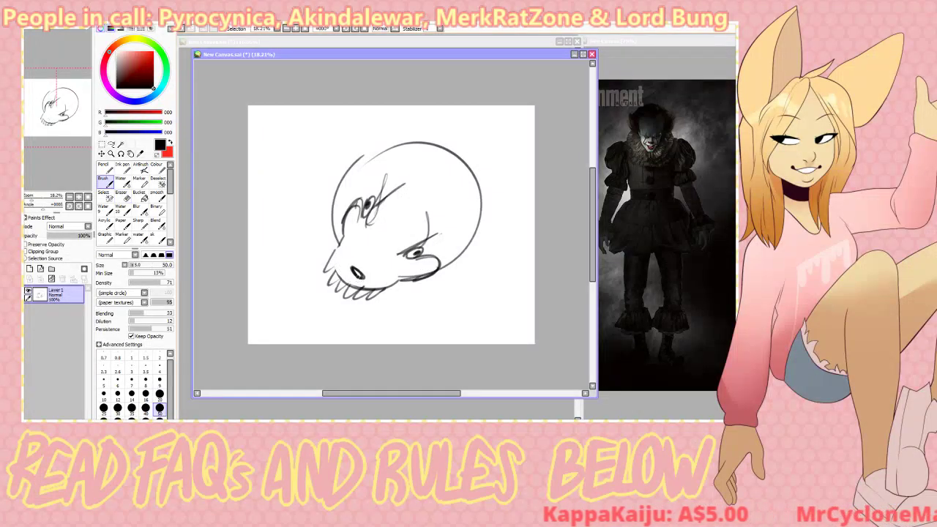
# - Redraw the muzzle outline with a higher, darker nostril and fill in longer, denser teeth below it
pyautogui.hotkey('ctrl', 'z')
pyautogui.moveTo(340, 233); pyautogui.dragTo(326, 268)
pyautogui.hotkey('ctrl', 'z')
pyautogui.moveTo(342, 251)
pyautogui.mouseDown()
pyautogui.moveTo(355, 282)
pyautogui.moveTo(350, 258)
pyautogui.moveTo(399, 275)
pyautogui.mouseUp()
pyautogui.press('e')
pyautogui.press('b')
pyautogui.hotkey('ctrl', 'z')
pyautogui.moveTo(346, 238)
pyautogui.mouseDown()
pyautogui.moveTo(382, 276)
pyautogui.moveTo(404, 279)
pyautogui.moveTo(347, 254)
pyautogui.moveTo(330, 274)
pyautogui.moveTo(346, 292)
pyautogui.moveTo(390, 282)
pyautogui.moveTo(372, 254)
pyautogui.mouseUp()
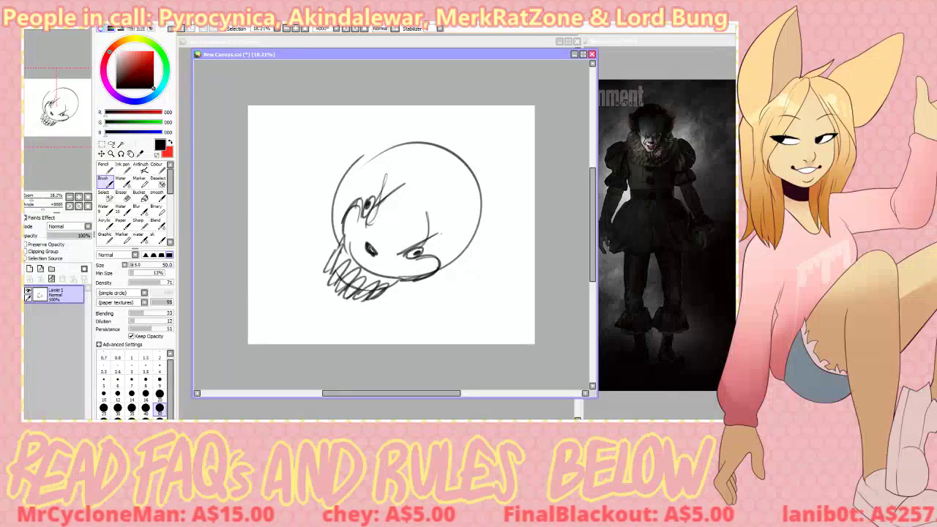
# - Draw a curved ridge between the eyes and redraw the lower eye as a dark, narrow slit
pyautogui.moveTo(359, 218)
pyautogui.mouseDown()
pyautogui.moveTo(363, 205)
pyautogui.moveTo(428, 238)
pyautogui.moveTo(412, 255)
pyautogui.moveTo(405, 248)
pyautogui.mouseUp()
pyautogui.press('e')
pyautogui.press('b')
pyautogui.moveTo(371, 201)
pyautogui.mouseDown()
pyautogui.moveTo(369, 214)
pyautogui.moveTo(377, 198)
pyautogui.mouseUp()
pyautogui.hotkey('ctrl', 'z')
pyautogui.hotkey('ctrl', 'z')
pyautogui.moveTo(423, 244); pyautogui.dragTo(407, 257)
pyautogui.moveTo(404, 253); pyautogui.dragTo(425, 245)
pyautogui.moveTo(372, 217); pyautogui.dragTo(413, 174)
pyautogui.hotkey('ctrl', 'z')
pyautogui.hotkey('ctrl', 'z')
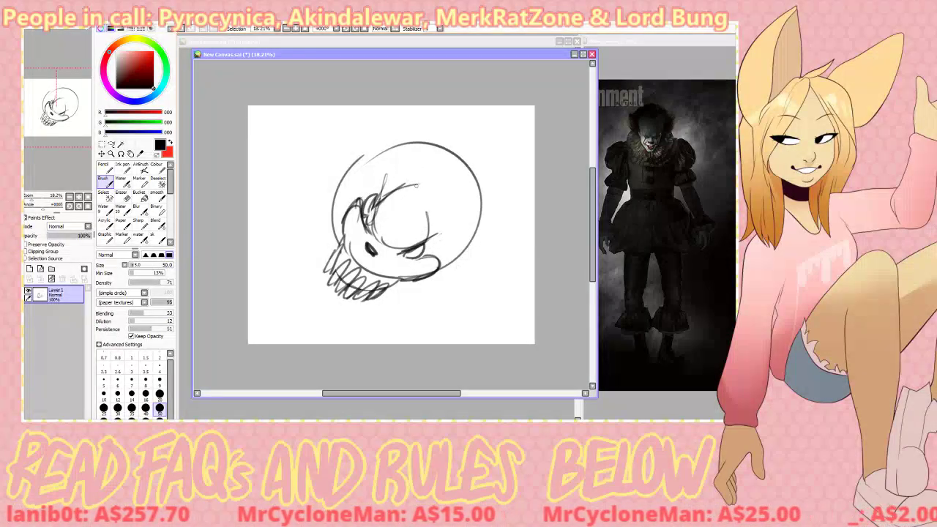
# - Trim the upper end of the curved ridge between the eyes, redraw its side, and add angry crease strokes around both eyes
pyautogui.press('e')
pyautogui.moveTo(376, 208); pyautogui.dragTo(403, 192)
pyautogui.press('b')
pyautogui.hotkey('ctrl', 'z')
pyautogui.moveTo(420, 244); pyautogui.dragTo(422, 202)
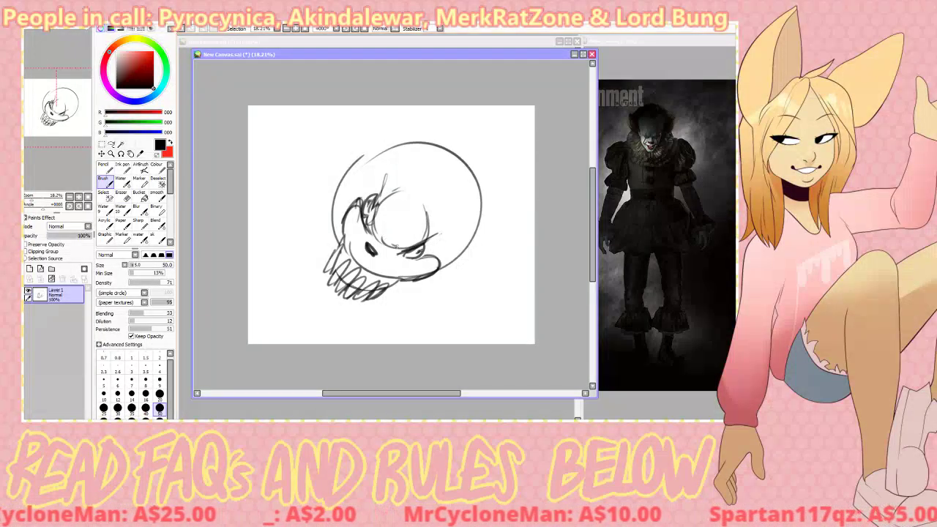
pyautogui.moveTo(431, 243); pyautogui.dragTo(423, 191)
pyautogui.moveTo(423, 244); pyautogui.dragTo(452, 228)
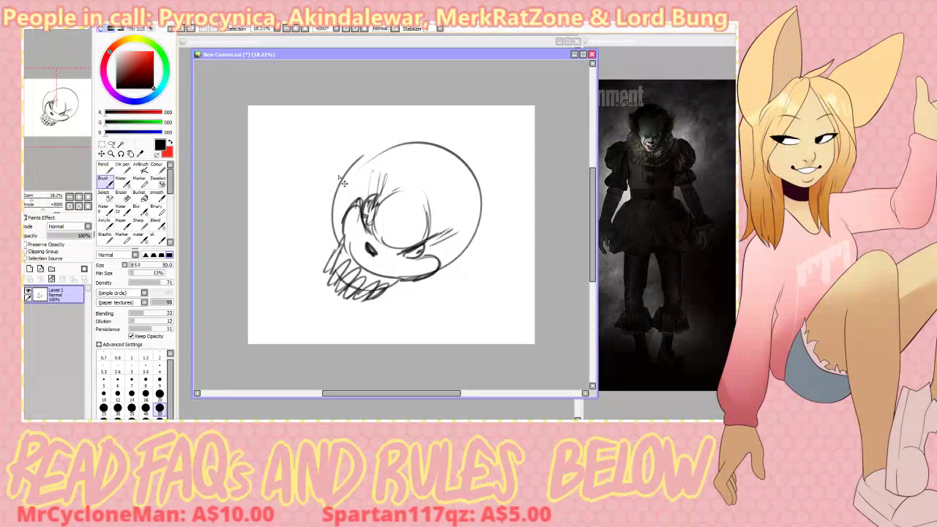
pyautogui.moveTo(345, 170)
pyautogui.mouseDown()
pyautogui.moveTo(373, 123)
pyautogui.moveTo(432, 100)
pyautogui.moveTo(447, 121)
pyautogui.mouseUp()
pyautogui.moveTo(428, 136)
pyautogui.mouseDown()
pyautogui.moveTo(455, 146)
pyautogui.moveTo(454, 192)
pyautogui.mouseUp()
pyautogui.hotkey('ctrl', 'z')
pyautogui.hotkey('ctrl', 'z')
pyautogui.hotkey('ctrl', 'z')
pyautogui.hotkey('ctrl', 'z')
# - Sketch crease marks on the forehead and loose flame-like hair strokes sweeping back above and behind the head
pyautogui.moveTo(456, 140); pyautogui.dragTo(435, 163)
pyautogui.moveTo(467, 139); pyautogui.dragTo(451, 155)
pyautogui.hotkey('ctrl', 'z')
pyautogui.moveTo(346, 172)
pyautogui.mouseDown()
pyautogui.moveTo(415, 121)
pyautogui.moveTo(449, 111)
pyautogui.mouseUp()
pyautogui.moveTo(460, 124); pyautogui.dragTo(497, 118)
pyautogui.moveTo(449, 276)
pyautogui.mouseDown()
pyautogui.moveTo(516, 234)
pyautogui.moveTo(530, 213)
pyautogui.mouseUp()
pyautogui.moveTo(502, 223); pyautogui.dragTo(532, 202)
pyautogui.moveTo(336, 191); pyautogui.dragTo(320, 259)
pyautogui.hotkey('ctrl', 'z')
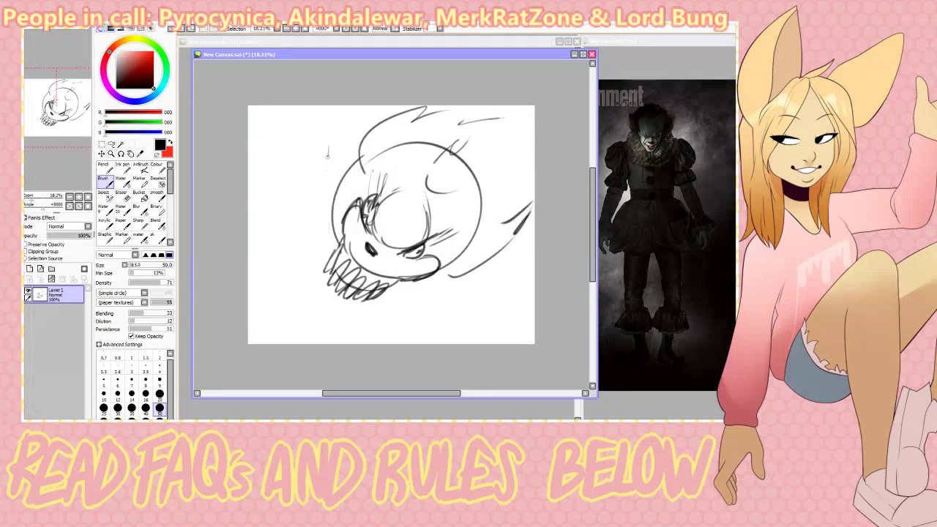
# - Draw pairs of nearly parallel straight strokes in front of the head and diagonally beneath it
pyautogui.moveTo(328, 147); pyautogui.dragTo(309, 247)
pyautogui.moveTo(322, 154); pyautogui.dragTo(308, 219)
pyautogui.moveTo(483, 281); pyautogui.dragTo(421, 319)
pyautogui.moveTo(525, 269); pyautogui.dragTo(415, 327)
pyautogui.hotkey('ctrl', 'z')
# - Draw a straight line leading in to the teeth and a shorter slanted line beneath it from the canvas edge
pyautogui.moveTo(265, 239)
pyautogui.mouseDown()
pyautogui.moveTo(353, 262)
pyautogui.moveTo(333, 249)
pyautogui.mouseUp()
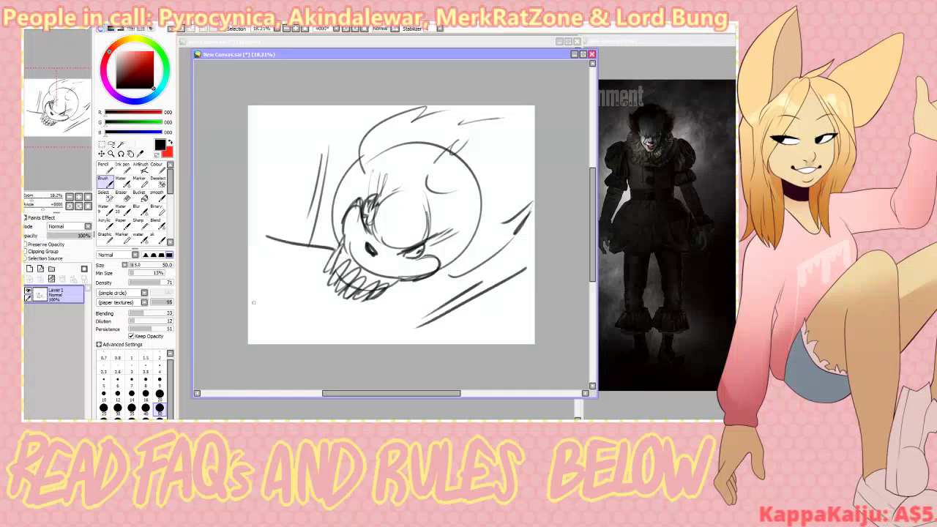
pyautogui.hotkey('ctrl', 'z')
pyautogui.moveTo(259, 218); pyautogui.dragTo(341, 241)
pyautogui.moveTo(248, 262); pyautogui.dragTo(292, 287)
pyautogui.moveTo(326, 245)
pyautogui.mouseDown()
pyautogui.moveTo(313, 276)
pyautogui.moveTo(336, 307)
pyautogui.mouseUp()
pyautogui.moveTo(365, 290); pyautogui.dragTo(326, 317)
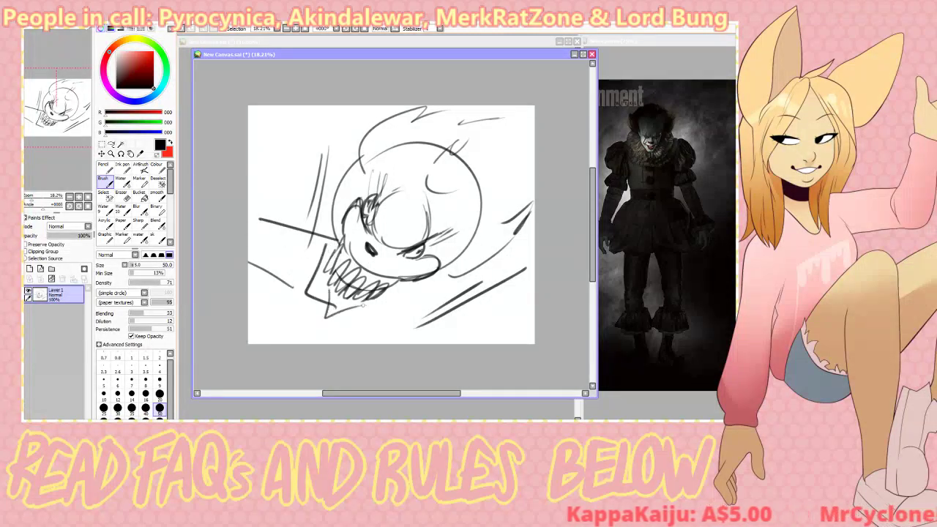
pyautogui.hotkey('ctrl', 'z')
pyautogui.hotkey('ctrl', 'z')
# - Draw a jaw stroke alongside the teeth and rough sweeping body lines converging below them
pyautogui.moveTo(325, 244); pyautogui.dragTo(342, 300)
pyautogui.moveTo(287, 254); pyautogui.dragTo(341, 301)
pyautogui.moveTo(279, 254)
pyautogui.mouseDown()
pyautogui.moveTo(307, 306)
pyautogui.moveTo(347, 318)
pyautogui.mouseUp()
pyautogui.moveTo(368, 310); pyautogui.dragTo(376, 338)
pyautogui.hotkey('ctrl', 'z')
pyautogui.hotkey('ctrl', 'z')
# - Go over the circular head outline with darker strokes along its top, front and back edges
pyautogui.moveTo(360, 169); pyautogui.dragTo(354, 200)
pyautogui.moveTo(437, 261)
pyautogui.mouseDown()
pyautogui.moveTo(468, 259)
pyautogui.moveTo(481, 239)
pyautogui.moveTo(440, 271)
pyautogui.mouseUp()
pyautogui.hotkey('ctrl', 'z')
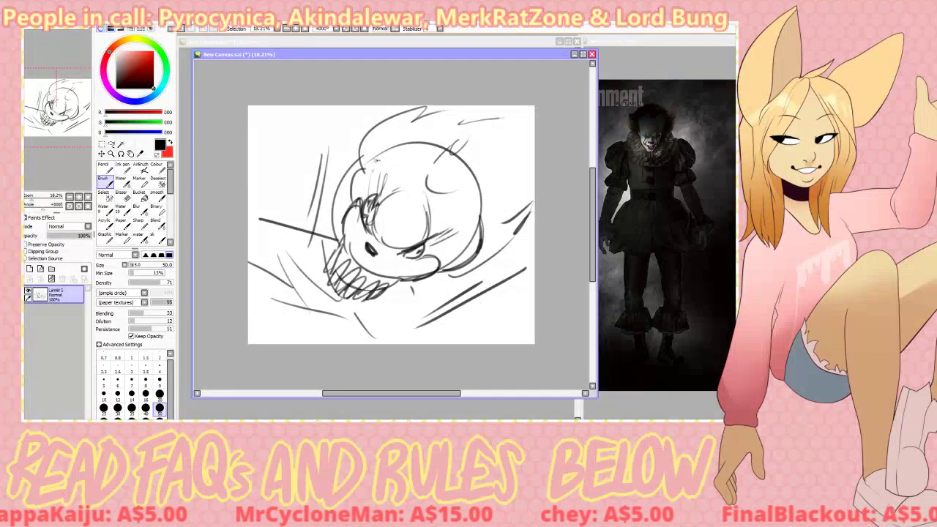
pyautogui.moveTo(375, 161)
pyautogui.mouseDown()
pyautogui.moveTo(350, 202)
pyautogui.moveTo(352, 179)
pyautogui.moveTo(402, 144)
pyautogui.moveTo(437, 144)
pyautogui.mouseUp()
pyautogui.hotkey('ctrl', 'z')
pyautogui.hotkey('ctrl', 'z')
pyautogui.moveTo(429, 144)
pyautogui.mouseDown()
pyautogui.moveTo(472, 193)
pyautogui.moveTo(465, 262)
pyautogui.mouseUp()
pyautogui.hotkey('ctrl', 'z')
pyautogui.hotkey('ctrl', 'z')
pyautogui.moveTo(481, 192); pyautogui.dragTo(467, 260)
pyautogui.moveTo(350, 205); pyautogui.dragTo(338, 253)
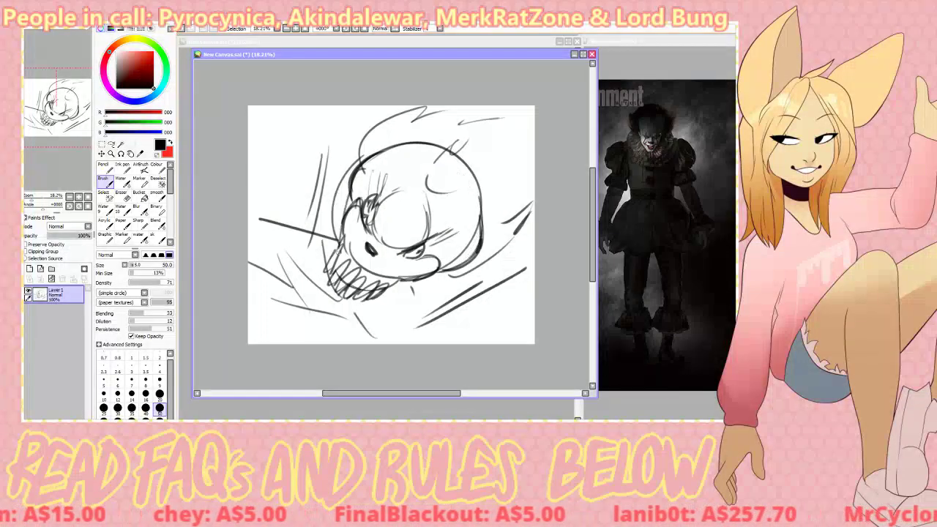
pyautogui.hotkey('ctrl', 'z')
pyautogui.moveTo(346, 163)
pyautogui.mouseDown()
pyautogui.moveTo(303, 127)
pyautogui.moveTo(287, 155)
pyautogui.mouseUp()
pyautogui.hotkey('ctrl', 'z')
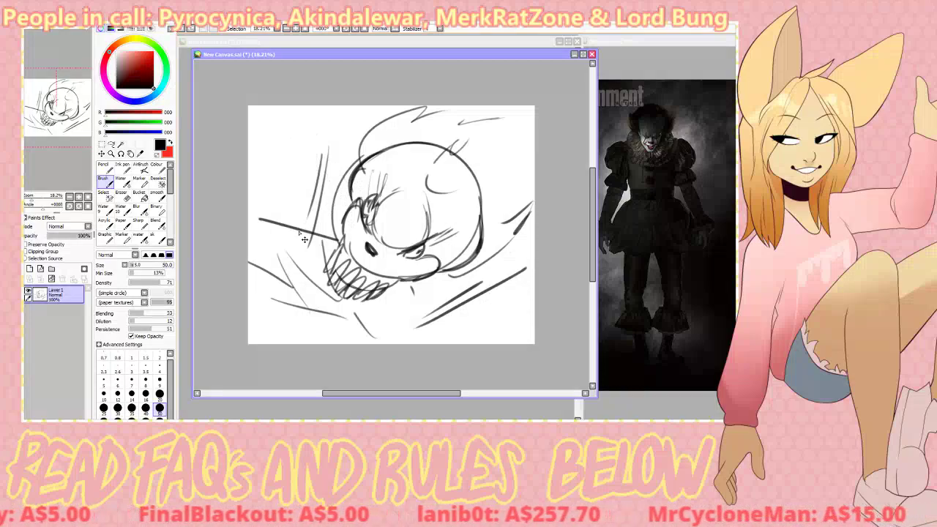
# - Sketch a wavy outline in front of and above the head, and a scalloped edge below the diagonal strokes
pyautogui.moveTo(302, 224)
pyautogui.mouseDown()
pyautogui.moveTo(349, 113)
pyautogui.moveTo(379, 116)
pyautogui.mouseUp()
pyautogui.moveTo(448, 313); pyautogui.dragTo(515, 280)
pyautogui.moveTo(512, 286); pyautogui.dragTo(529, 274)
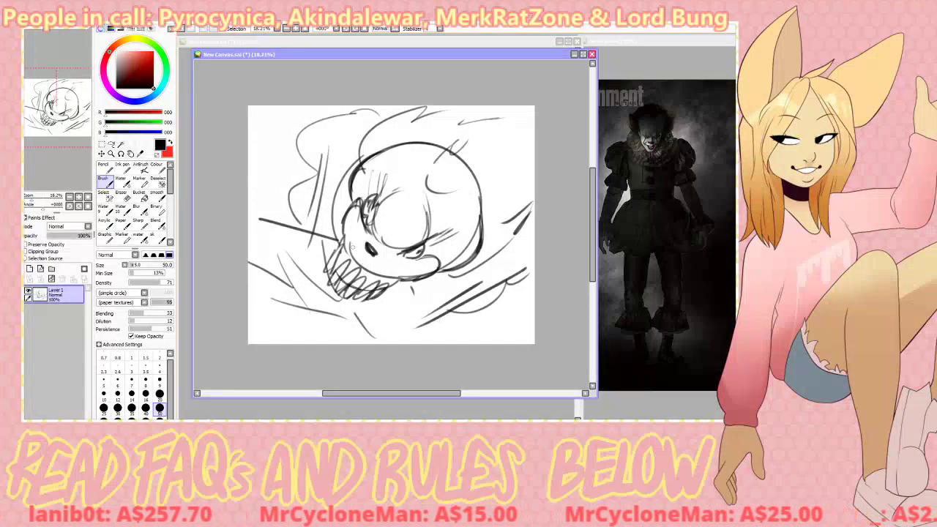
# - Move the canvas window slightly higher and reinforce the teeth, the muzzle beside the upper eye, and the lower head contour
pyautogui.moveTo(383, 54)
pyautogui.mouseDown()
pyautogui.moveTo(366, 49)
pyautogui.moveTo(363, 33)
pyautogui.moveTo(359, 46)
pyautogui.mouseUp()
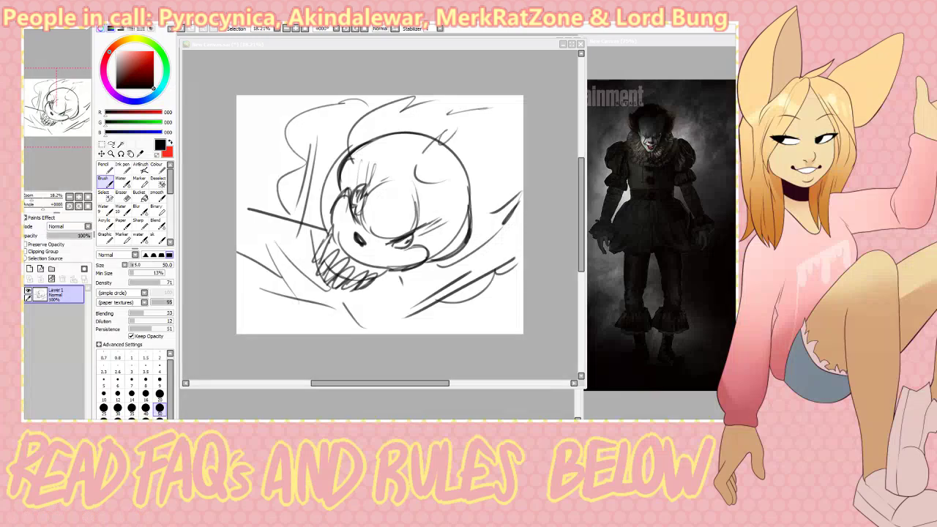
pyautogui.moveTo(493, 45); pyautogui.dragTo(496, 45)
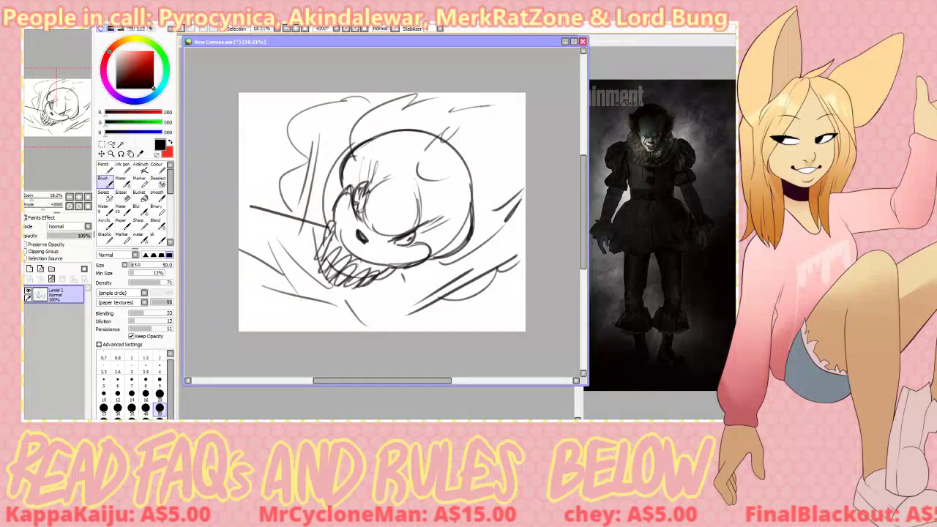
pyautogui.moveTo(334, 262); pyautogui.dragTo(371, 281)
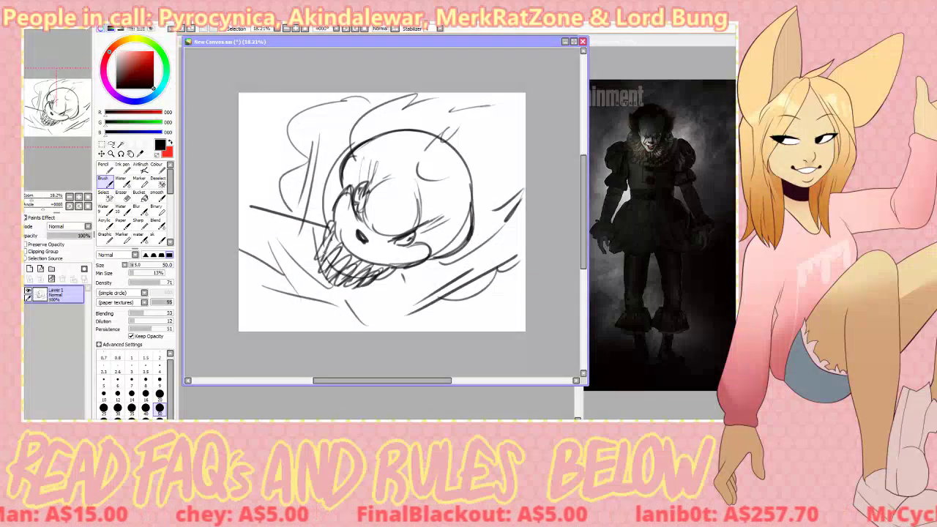
pyautogui.moveTo(344, 186)
pyautogui.mouseDown()
pyautogui.moveTo(333, 216)
pyautogui.moveTo(350, 184)
pyautogui.mouseUp()
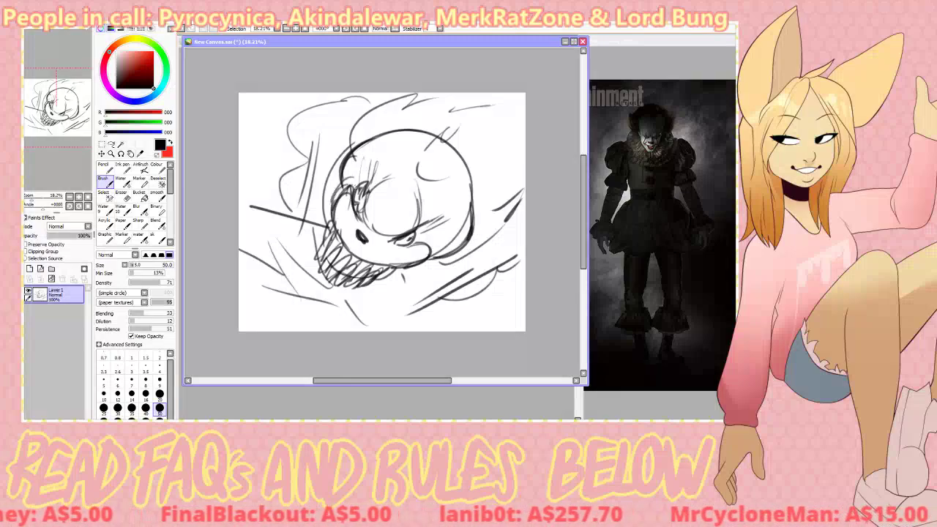
pyautogui.moveTo(440, 244)
pyautogui.mouseDown()
pyautogui.moveTo(420, 268)
pyautogui.moveTo(437, 256)
pyautogui.moveTo(383, 268)
pyautogui.mouseUp()
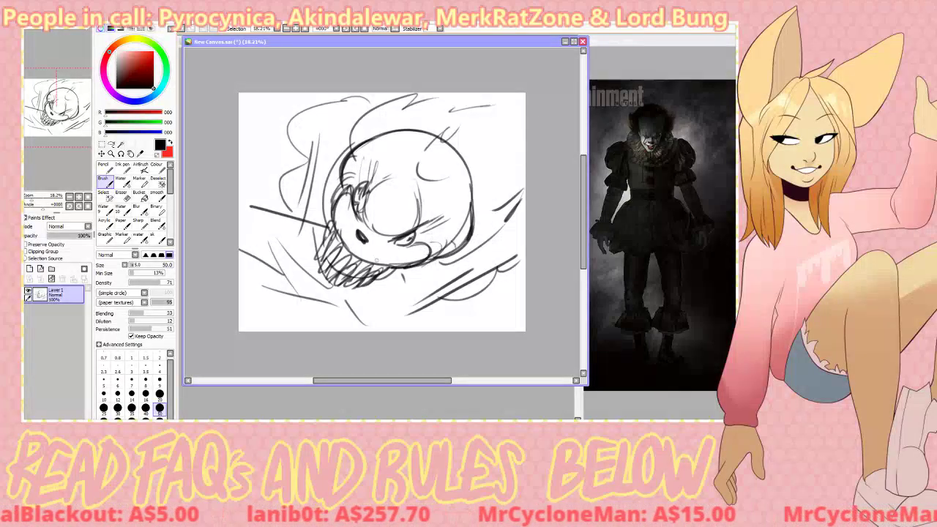
# - Add a new layer and paint solid black ovals over both eyes with the size 150 graphic brush
pyautogui.click(29, 268)
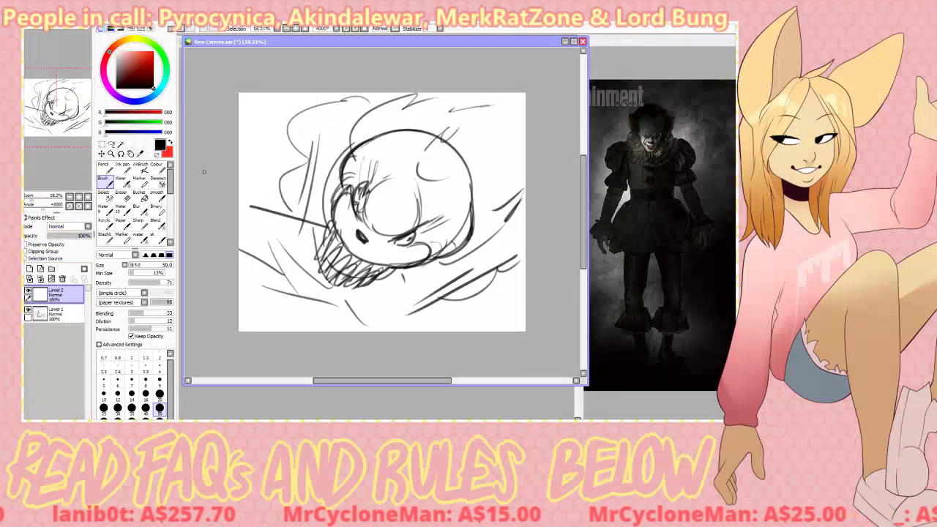
pyautogui.click(105, 238)
pyautogui.moveTo(153, 265); pyautogui.dragTo(142, 265)
pyautogui.moveTo(358, 192); pyautogui.dragTo(360, 199)
pyautogui.hotkey('ctrl', 'z')
pyautogui.moveTo(414, 232); pyautogui.dragTo(405, 238)
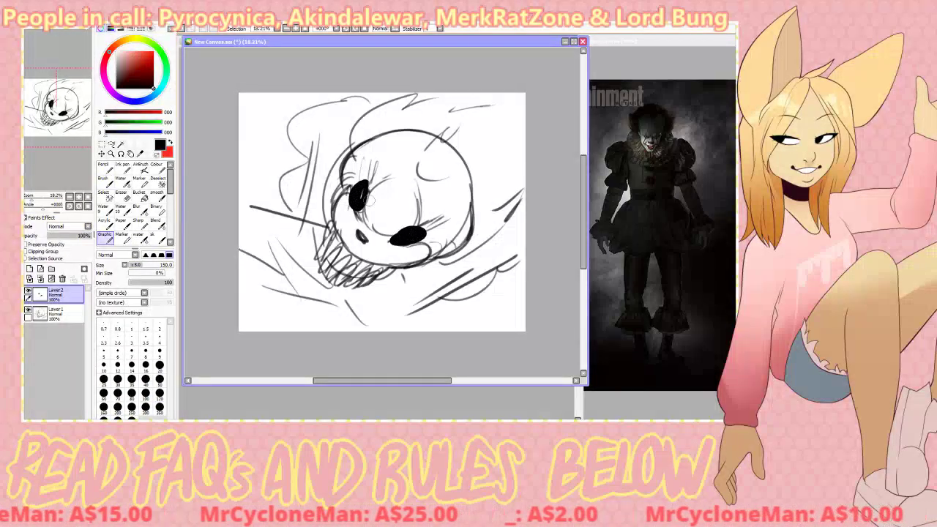
# - Paint a white highlight inside each black eye and draw a short curved black eyebrow above each one
pyautogui.rightClick(386, 145)
pyautogui.moveTo(359, 193); pyautogui.dragTo(360, 195)
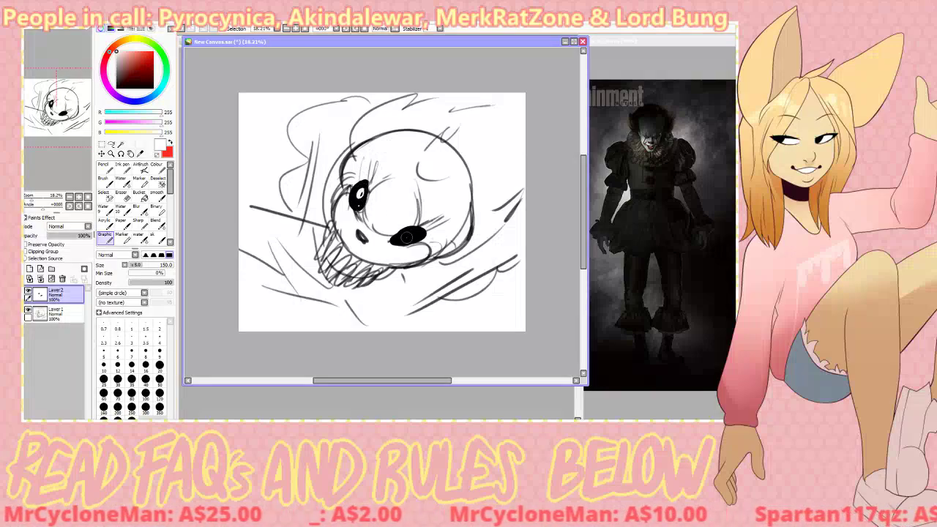
pyautogui.moveTo(406, 236); pyautogui.dragTo(410, 234)
pyautogui.keyDown('alt'); pyautogui.click(414, 238); pyautogui.keyUp('alt')
pyautogui.moveTo(388, 181); pyautogui.dragTo(378, 164)
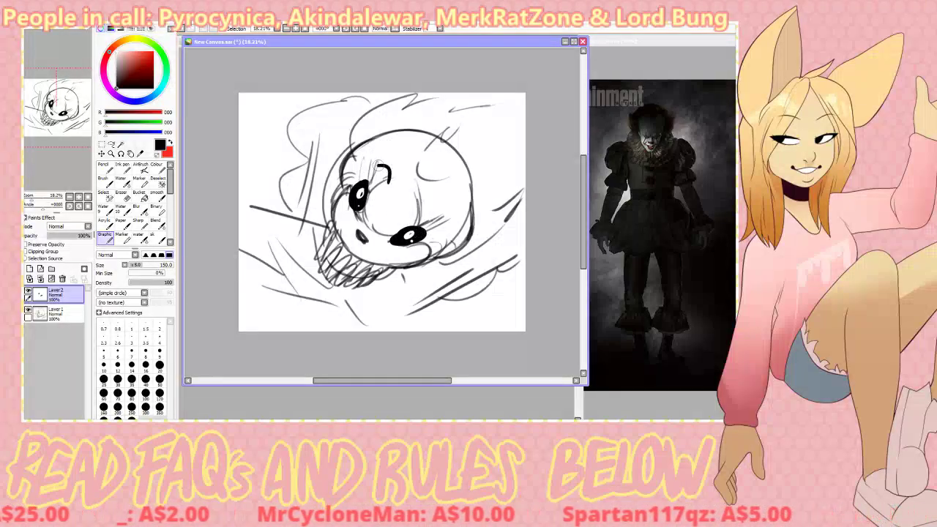
pyautogui.moveTo(405, 209); pyautogui.dragTo(432, 214)
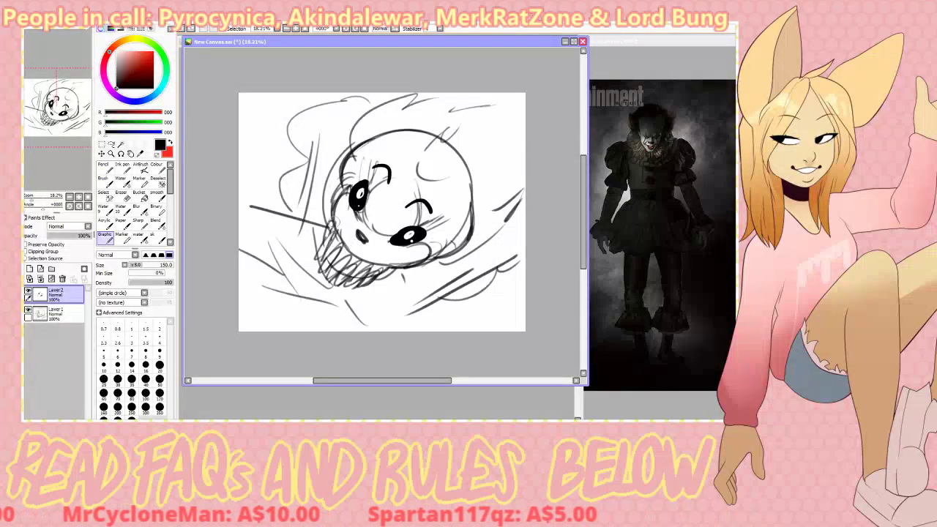
# - Try a curled black mouth over the teeth, with white at brush size 280 on a new layer beneath it
pyautogui.moveTo(335, 222)
pyautogui.mouseDown()
pyautogui.moveTo(385, 265)
pyautogui.moveTo(336, 243)
pyautogui.moveTo(378, 264)
pyautogui.mouseUp()
pyautogui.hotkey('ctrl', 'z')
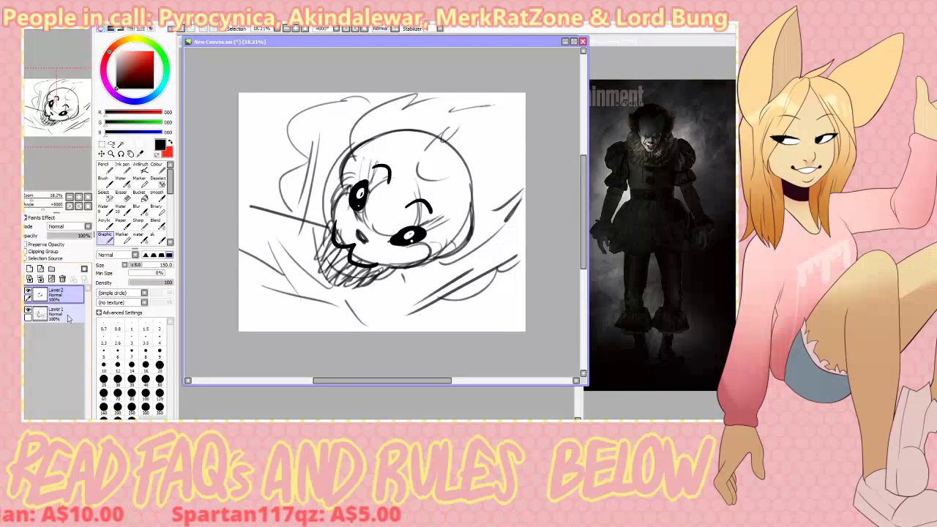
pyautogui.click(68, 318)
pyautogui.click(29, 268)
pyautogui.press(']')
pyautogui.press(']')
pyautogui.press(']')
pyautogui.press(']')
pyautogui.press(']')
pyautogui.press(']')
pyautogui.press(']')
pyautogui.press(']')
pyautogui.press(']')
pyautogui.keyDown('alt'); pyautogui.click(353, 233); pyautogui.keyUp('alt')
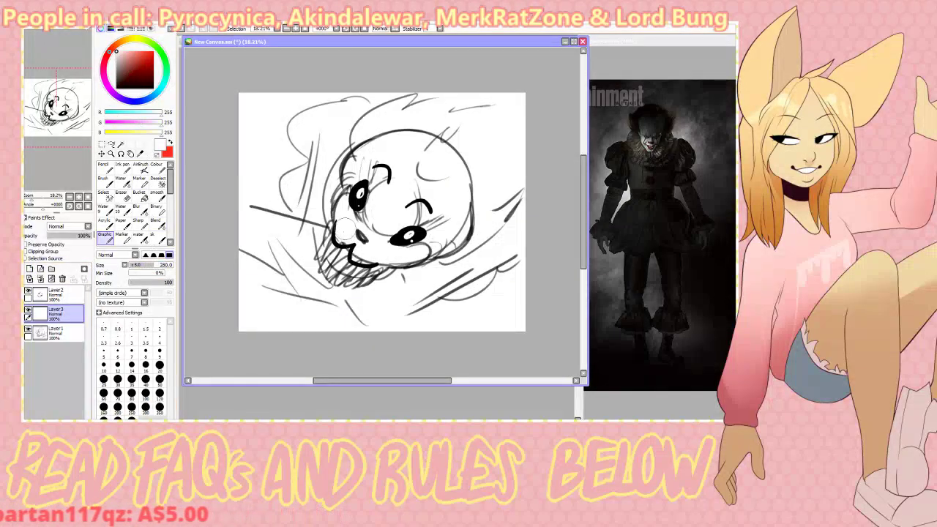
pyautogui.moveTo(345, 230)
pyautogui.mouseDown()
pyautogui.moveTo(364, 243)
pyautogui.moveTo(336, 215)
pyautogui.mouseUp()
# - Delete the white cover layer and erase the curled mouth from the eye layer
pyautogui.click(62, 279)
pyautogui.click(68, 294)
pyautogui.press('e')
pyautogui.moveTo(378, 266); pyautogui.dragTo(354, 264)
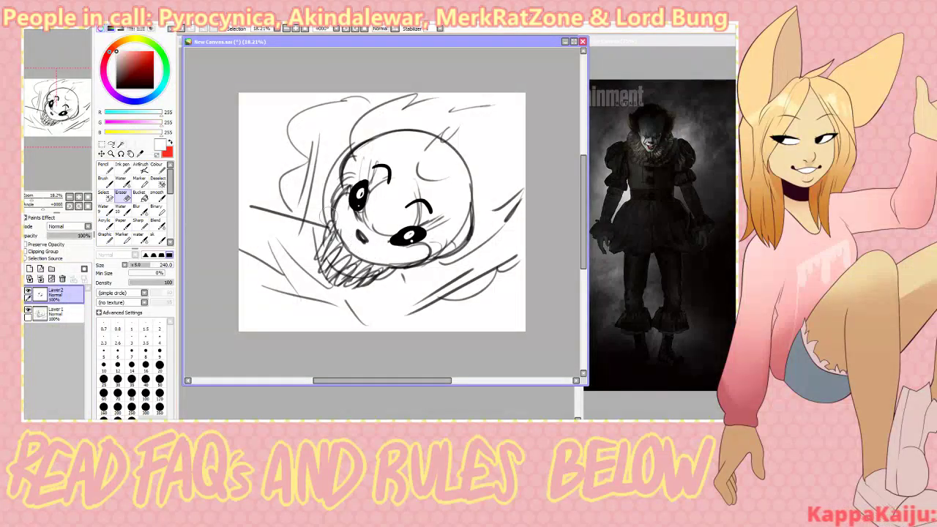
# - Draw the small curled centre of a mouth in black below the nostril on the eye layer
pyautogui.press('n')
pyautogui.keyDown('alt'); pyautogui.click(357, 201); pyautogui.keyUp('alt')
pyautogui.moveTo(331, 223); pyautogui.dragTo(362, 256)
pyautogui.hotkey('ctrl', 'z')
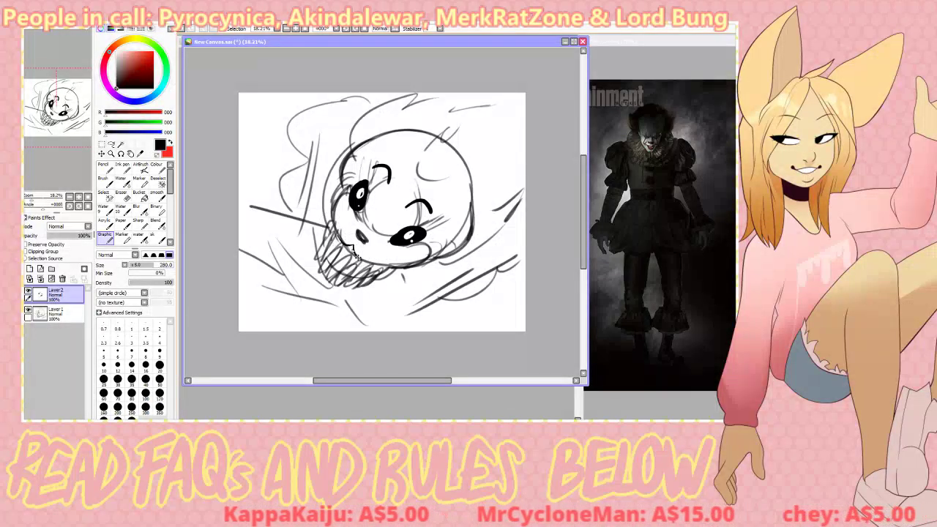
# - Add a new layer directly above the rough sketch, and complete the curled smile in black on the eye layer
pyautogui.click(63, 314)
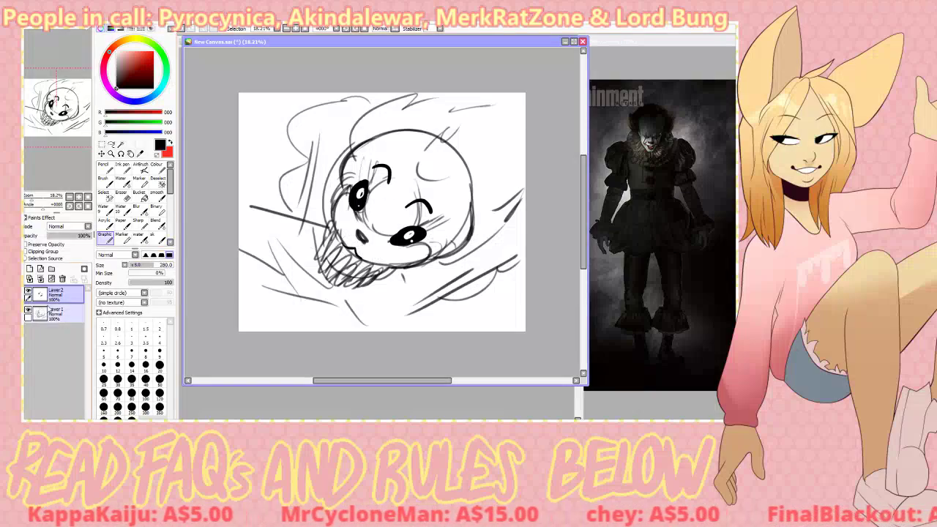
pyautogui.click(30, 268)
pyautogui.click(117, 52)
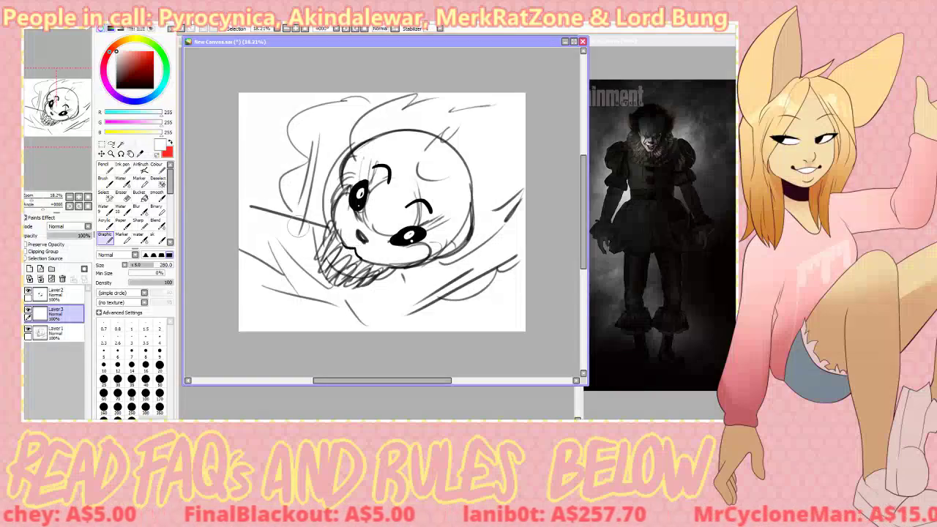
pyautogui.click(153, 89)
pyautogui.click(62, 294)
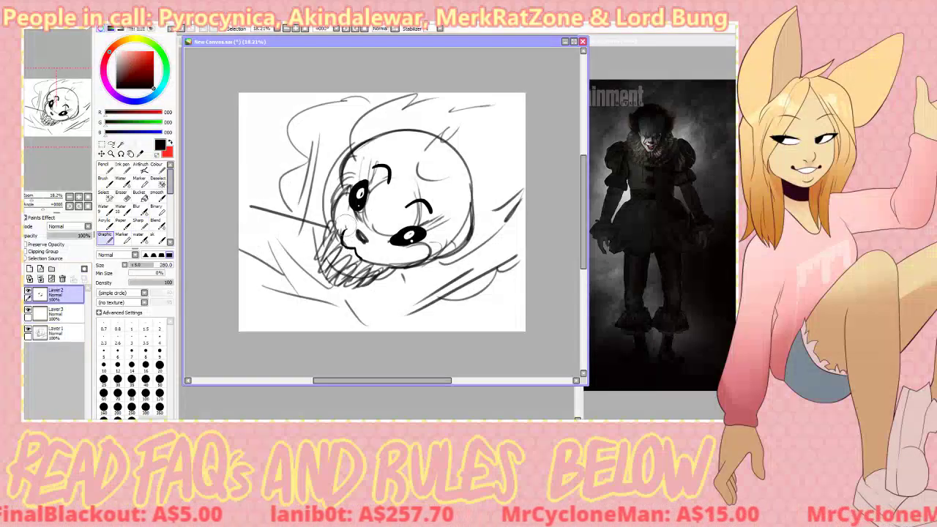
pyautogui.hotkey('ctrl', 'z')
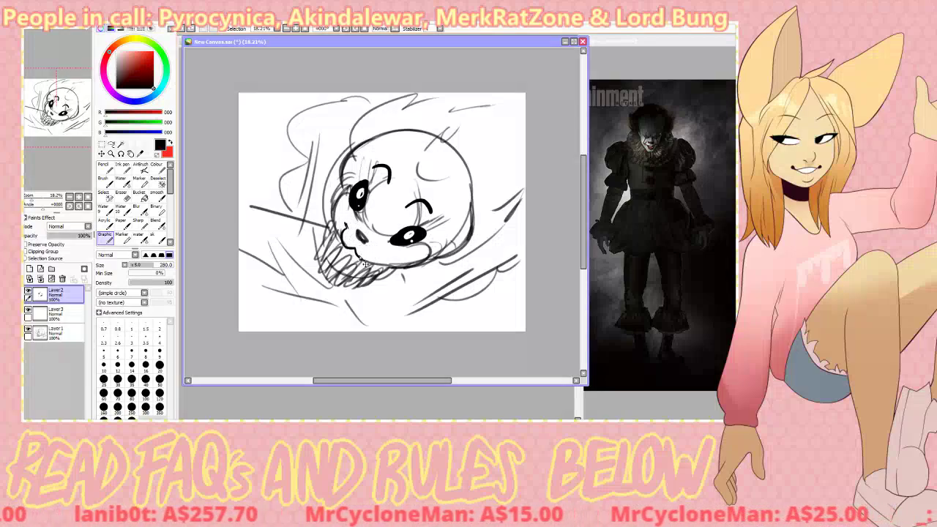
pyautogui.moveTo(365, 264); pyautogui.dragTo(382, 254)
# - Paint white over the scribbled teeth on the layer between the rough sketch and the eye layer
pyautogui.click(62, 313)
pyautogui.click(117, 51)
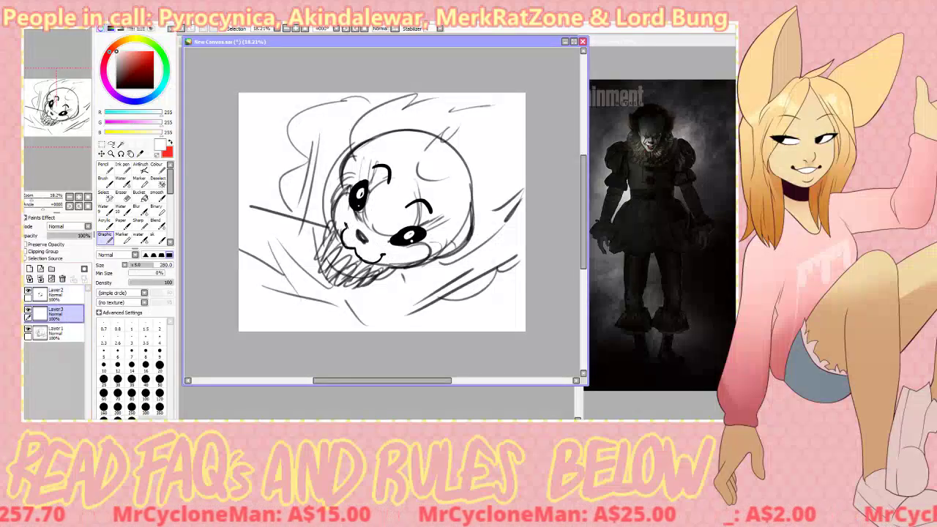
pyautogui.moveTo(313, 264)
pyautogui.mouseDown()
pyautogui.moveTo(327, 254)
pyautogui.moveTo(340, 271)
pyautogui.moveTo(340, 242)
pyautogui.mouseUp()
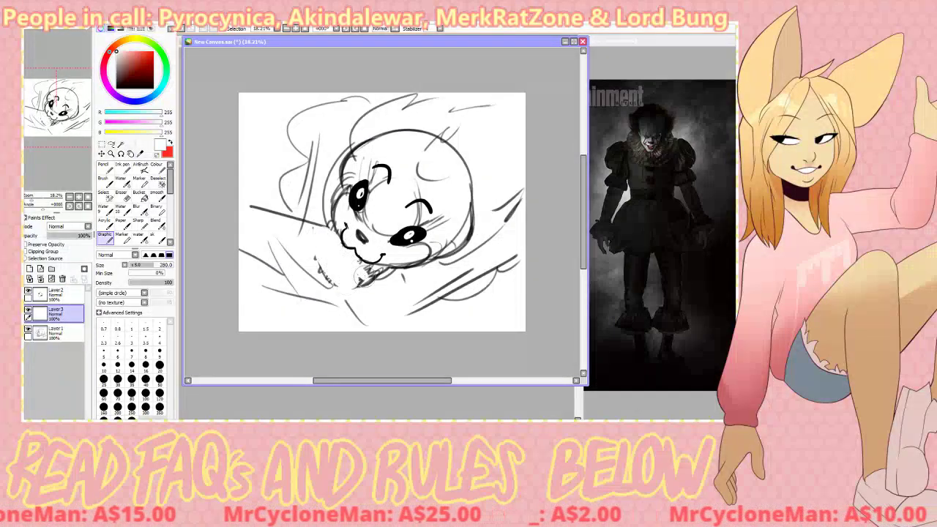
pyautogui.moveTo(363, 281)
pyautogui.mouseDown()
pyautogui.moveTo(386, 275)
pyautogui.moveTo(366, 270)
pyautogui.moveTo(334, 229)
pyautogui.mouseUp()
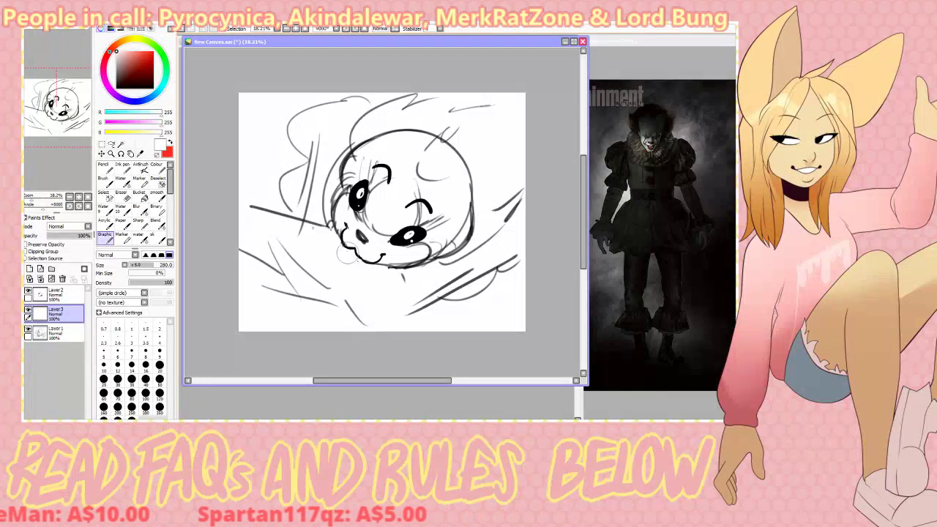
# - Choose light pink (RGB 255, 177, 169) and add a new layer above the eye layer
pyautogui.click(134, 52)
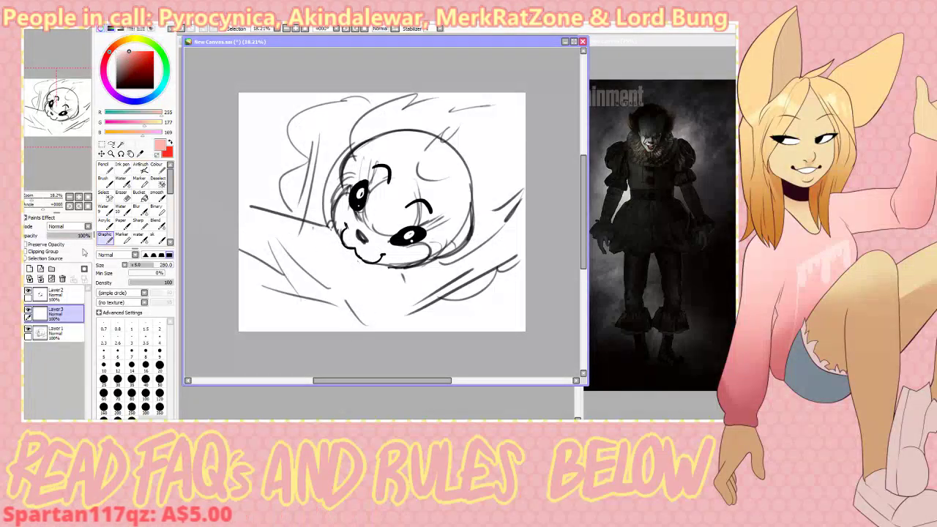
pyautogui.click(54, 293)
pyautogui.click(30, 269)
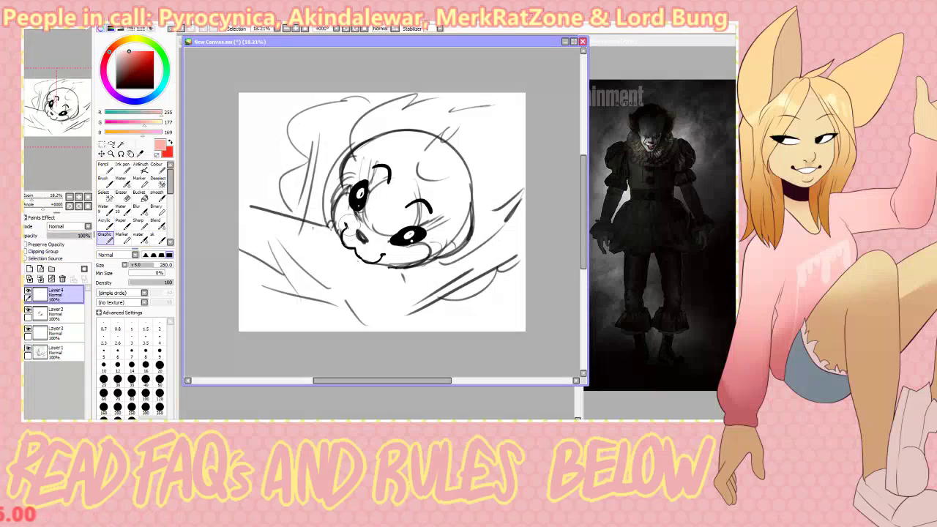
# - Paint a light pink blush patch on the cheek beside each eye
pyautogui.moveTo(345, 200); pyautogui.dragTo(344, 211)
pyautogui.hotkey('ctrl', 'z')
pyautogui.moveTo(401, 251); pyautogui.dragTo(408, 251)
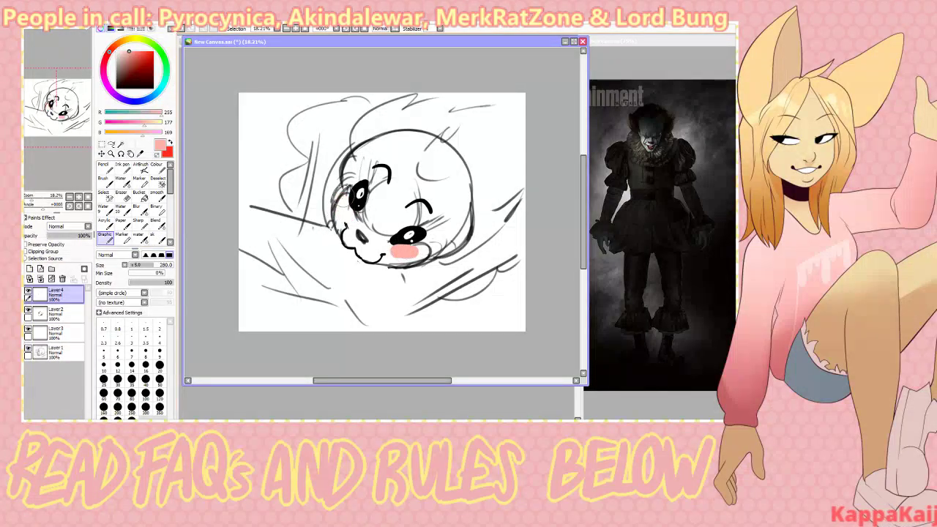
pyautogui.moveTo(342, 198); pyautogui.dragTo(343, 208)
pyautogui.moveTo(81, 235); pyautogui.dragTo(93, 235)
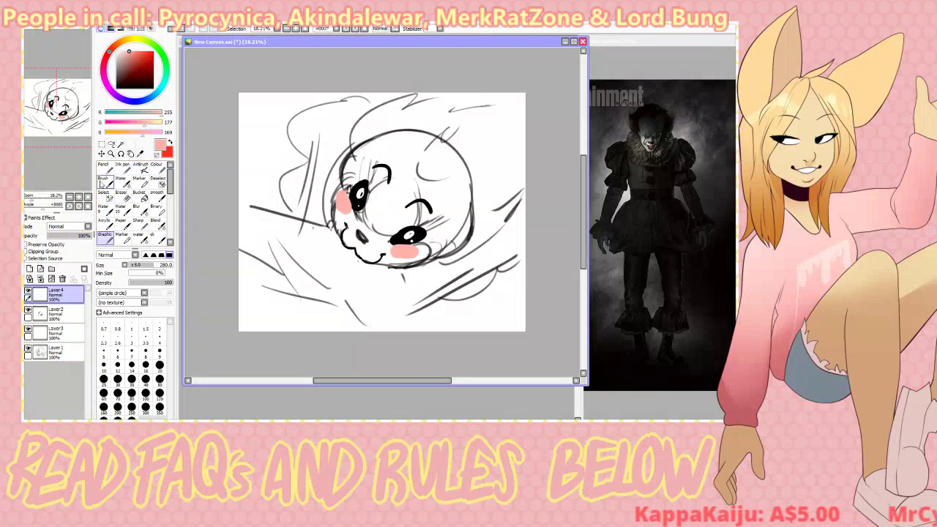
# - Replace the pale blush with coral cheek patches (RGB 255, 128, 115) and lower the blush layer's opacity to 44%
pyautogui.click(51, 279)
pyautogui.moveTo(137, 54); pyautogui.dragTo(137, 35)
pyautogui.moveTo(339, 200); pyautogui.dragTo(339, 207)
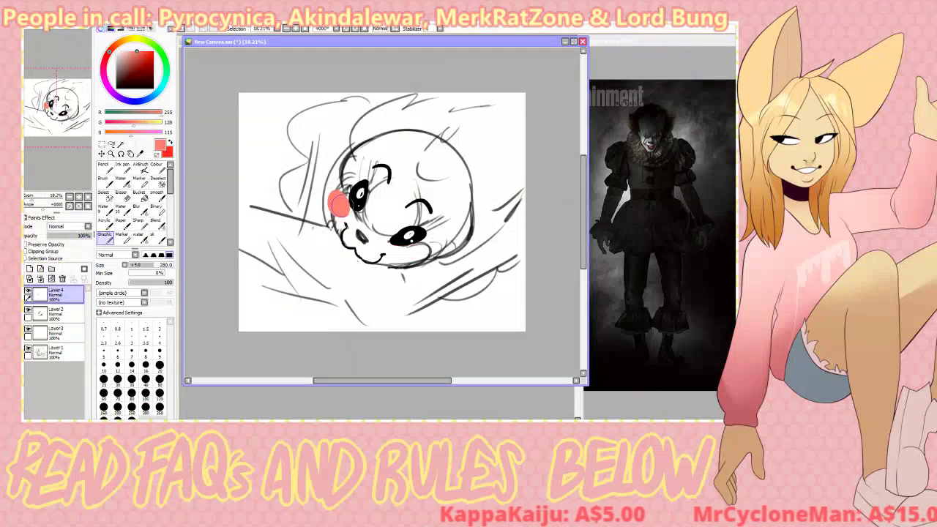
pyautogui.moveTo(405, 250); pyautogui.dragTo(419, 255)
pyautogui.hotkey('ctrl', 'z')
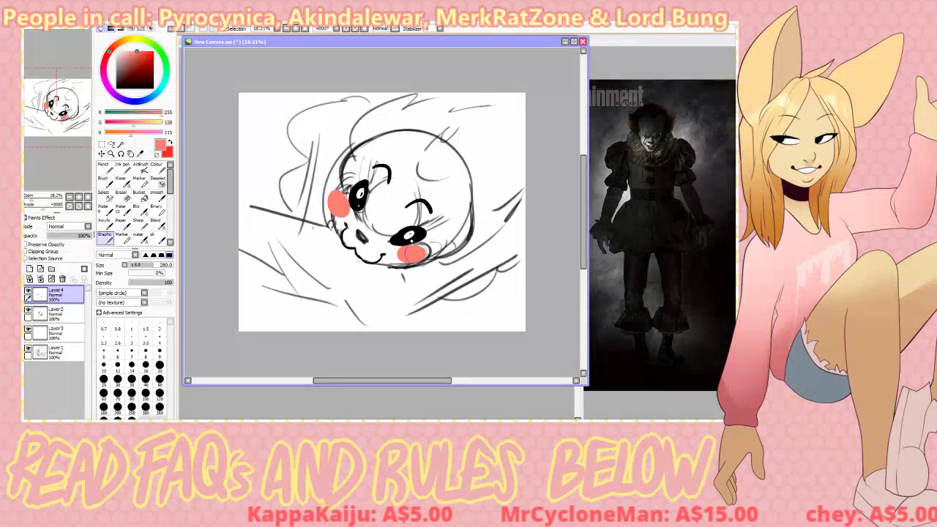
pyautogui.moveTo(90, 235); pyautogui.dragTo(66, 239)
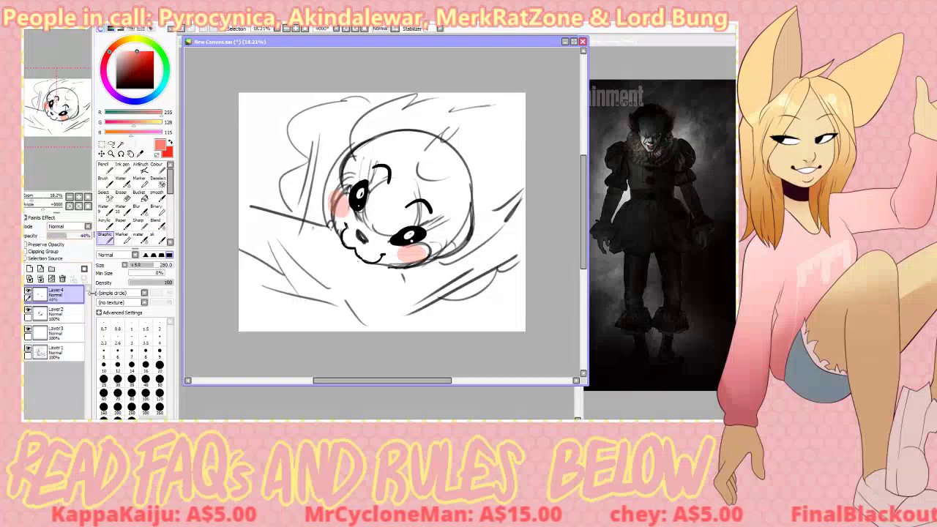
# - Save the blushing face as owo1.png and delete the three layers above the rough sketch
pyautogui.click(232, 314)
pyautogui.click(232, 314)
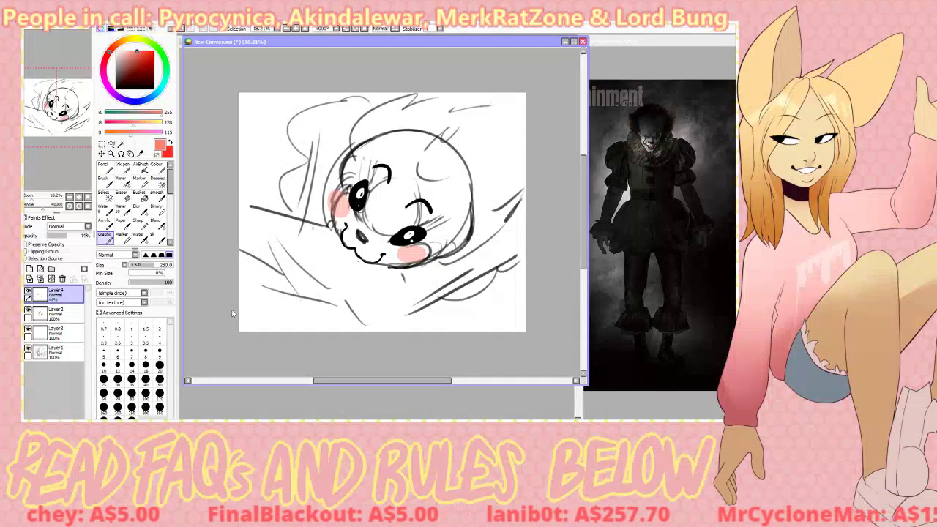
pyautogui.click(74, 280)
pyautogui.click(73, 280)
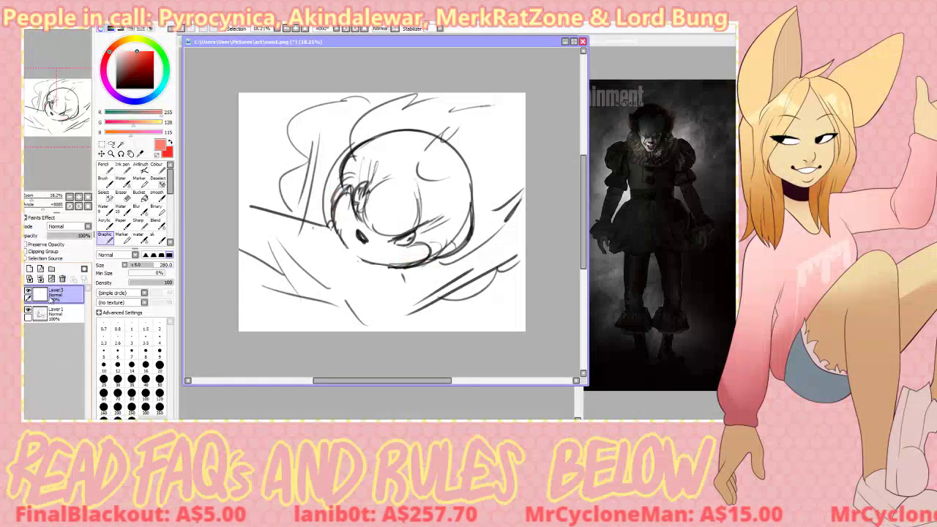
pyautogui.click(64, 279)
# - Choose black and darken the eyes of the skull-like head with the Brush at size 50
pyautogui.click(153, 88)
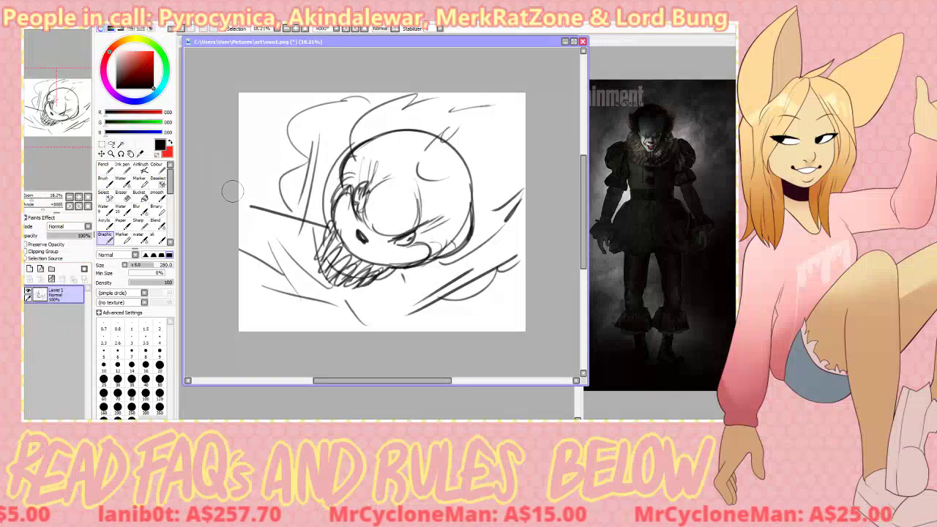
pyautogui.press('v')
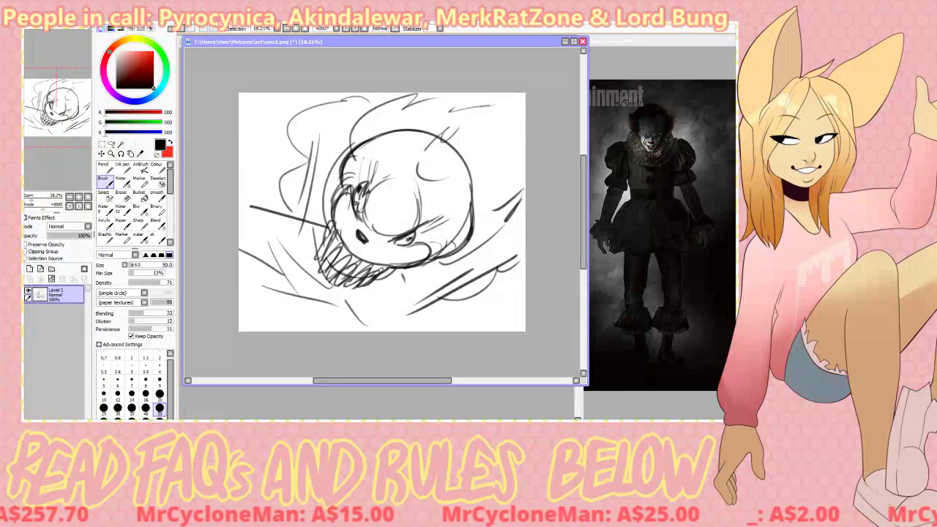
pyautogui.moveTo(407, 236); pyautogui.dragTo(414, 234)
pyautogui.moveTo(381, 183)
pyautogui.mouseDown()
pyautogui.moveTo(369, 198)
pyautogui.moveTo(369, 243)
pyautogui.moveTo(356, 233)
pyautogui.moveTo(369, 236)
pyautogui.moveTo(365, 225)
pyautogui.moveTo(389, 244)
pyautogui.mouseUp()
pyautogui.hotkey('ctrl', 'z')
pyautogui.hotkey('ctrl', 'z')
pyautogui.hotkey('ctrl', 'z')
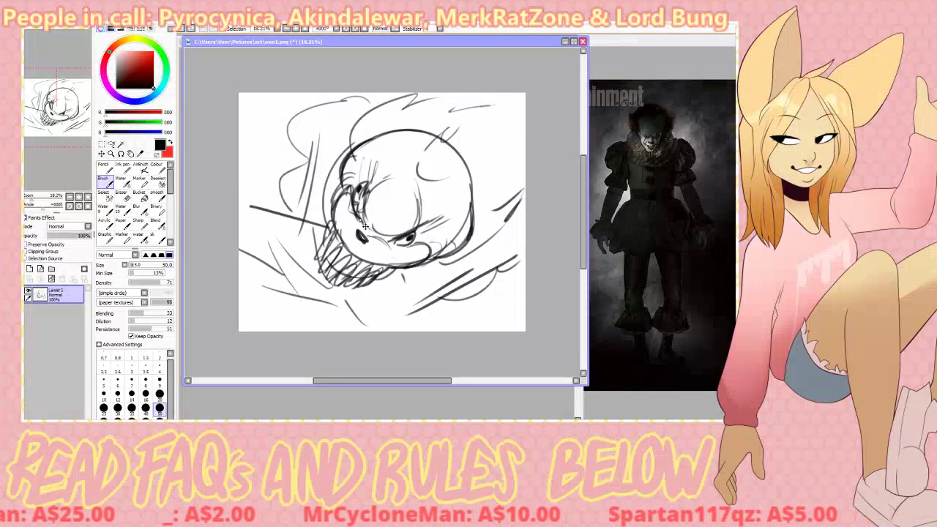
# - Strengthen the round forehead contour between the eyes and sketch loose neck and body strokes below the teeth
pyautogui.moveTo(349, 210)
pyautogui.mouseDown()
pyautogui.moveTo(366, 226)
pyautogui.moveTo(382, 181)
pyautogui.moveTo(404, 174)
pyautogui.moveTo(384, 233)
pyautogui.moveTo(370, 224)
pyautogui.moveTo(379, 230)
pyautogui.mouseUp()
pyautogui.hotkey('ctrl', 'z')
pyautogui.hotkey('ctrl', 'z')
pyautogui.hotkey('ctrl', 'z')
pyautogui.moveTo(362, 223); pyautogui.dragTo(417, 238)
pyautogui.moveTo(427, 204)
pyautogui.mouseDown()
pyautogui.moveTo(421, 234)
pyautogui.moveTo(436, 240)
pyautogui.mouseUp()
pyautogui.moveTo(250, 312); pyautogui.dragTo(339, 303)
pyautogui.moveTo(359, 285)
pyautogui.mouseDown()
pyautogui.moveTo(347, 301)
pyautogui.moveTo(372, 324)
pyautogui.mouseUp()
pyautogui.moveTo(322, 296); pyautogui.dragTo(344, 325)
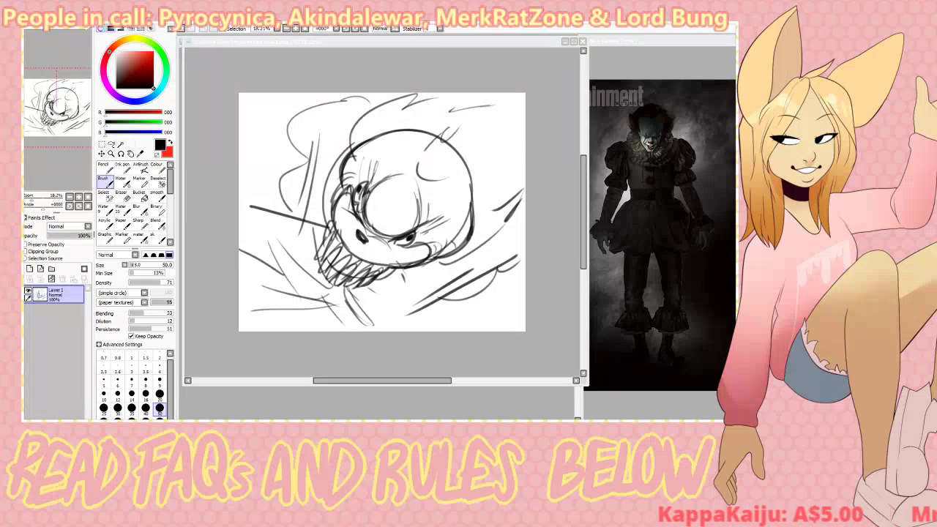
# - Save the toothy head sketch as owo2.png and close its canvas
pyautogui.hotkey('alt', 'Tab')
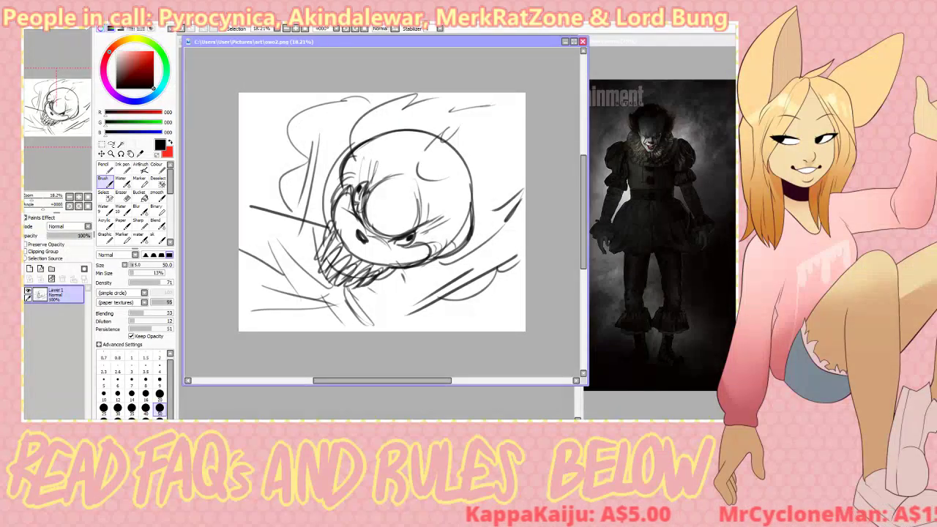
pyautogui.click(582, 41)
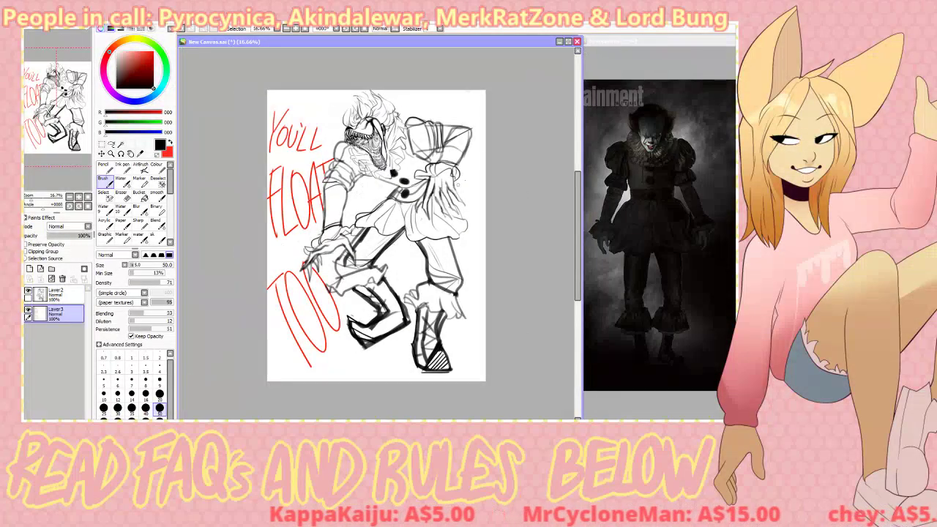
# - Save the clown canvas as YOULL FLOAT TOO.sai
pyautogui.hotkey('alt', 'Tab')
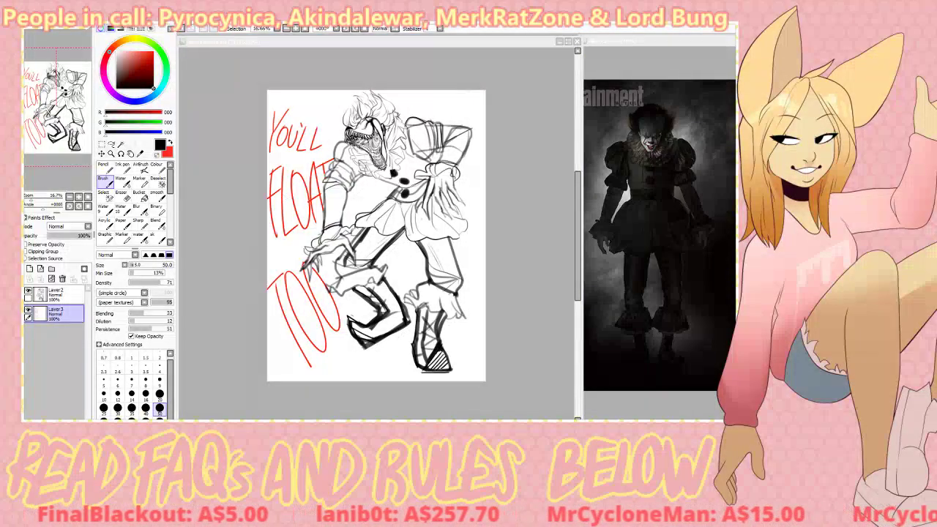
pyautogui.hotkey('alt', 'Tab')
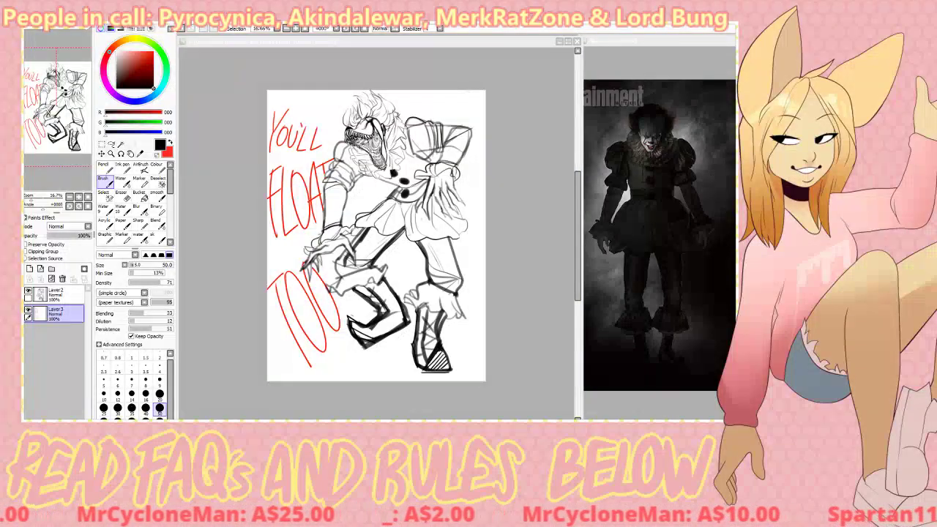
pyautogui.click(500, 94)
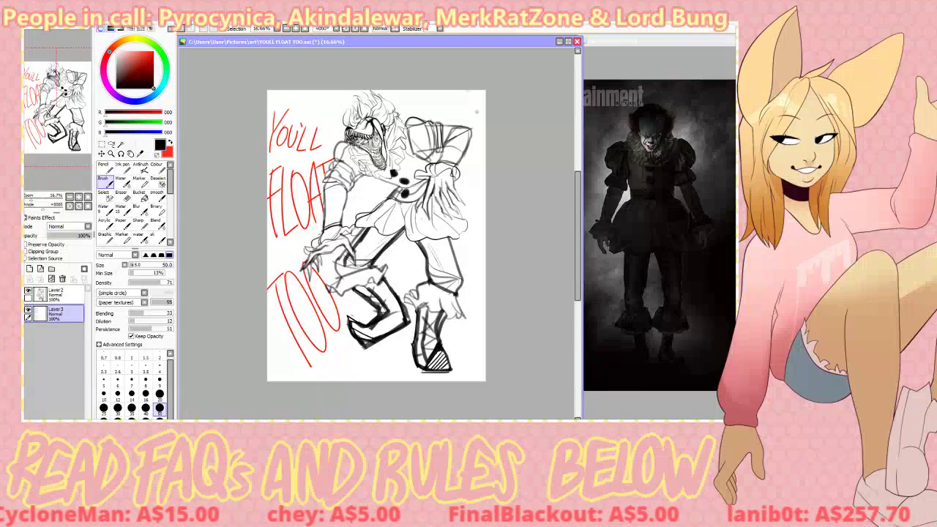
# - Lower the red lettering layer's opacity to 35% and merge the clown sketch layer down into it
pyautogui.press('b')
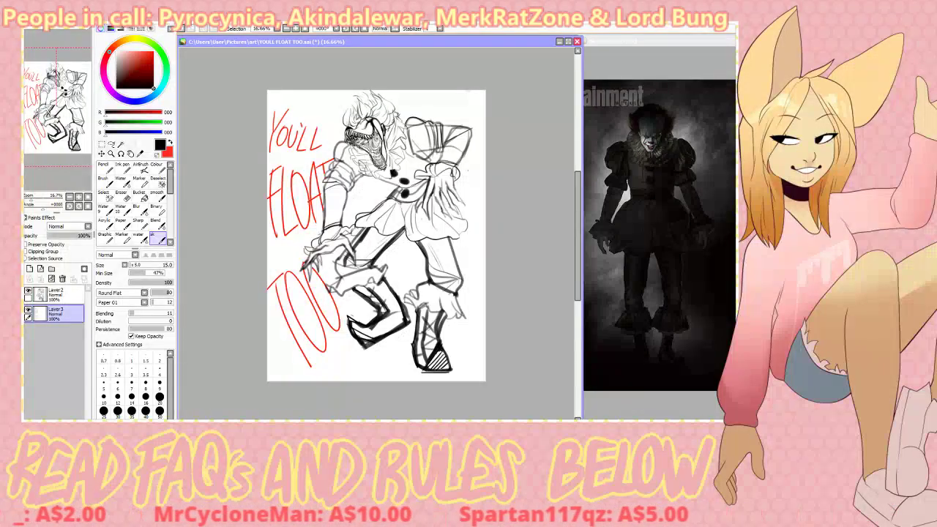
pyautogui.moveTo(74, 236); pyautogui.dragTo(65, 236)
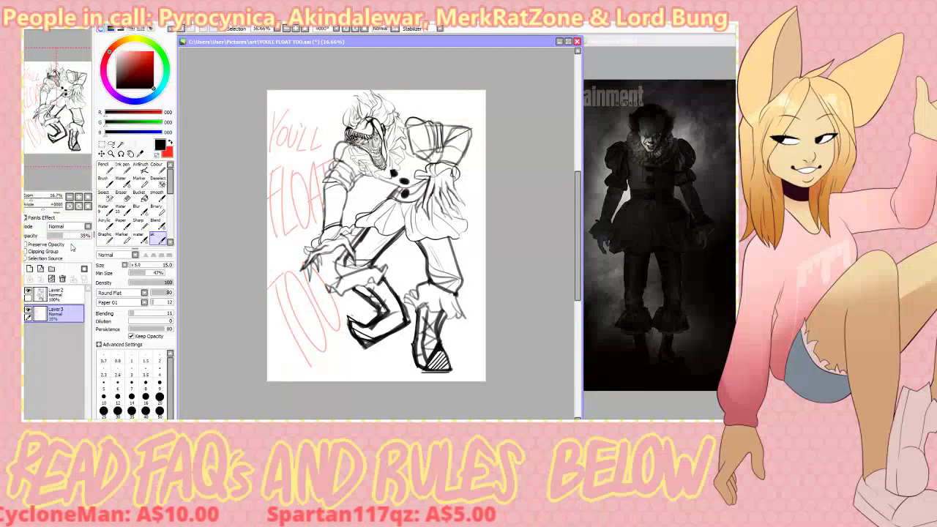
pyautogui.click(64, 294)
pyautogui.click(41, 279)
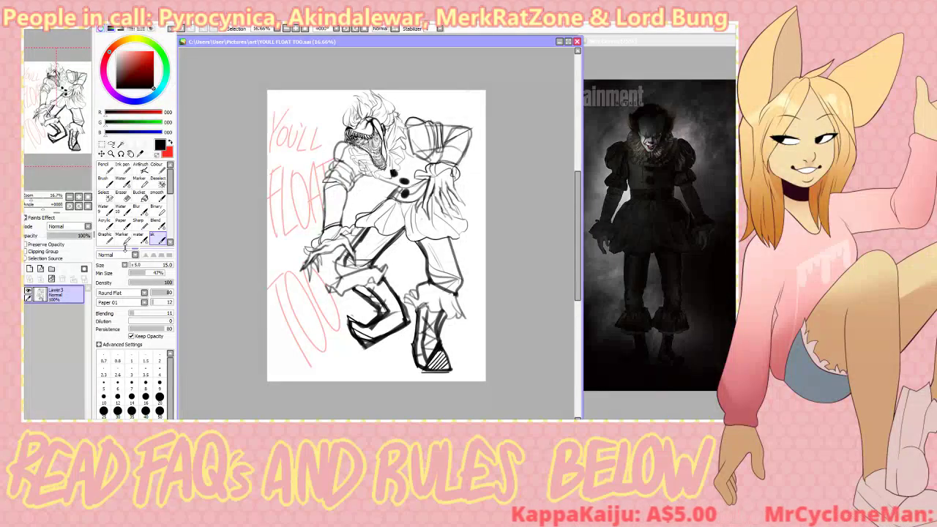
# - Add a new layer above the merged sketch, set the sketch layer's opacity to 45%, and make the new layer active
pyautogui.hotkey('alt', 'Tab')
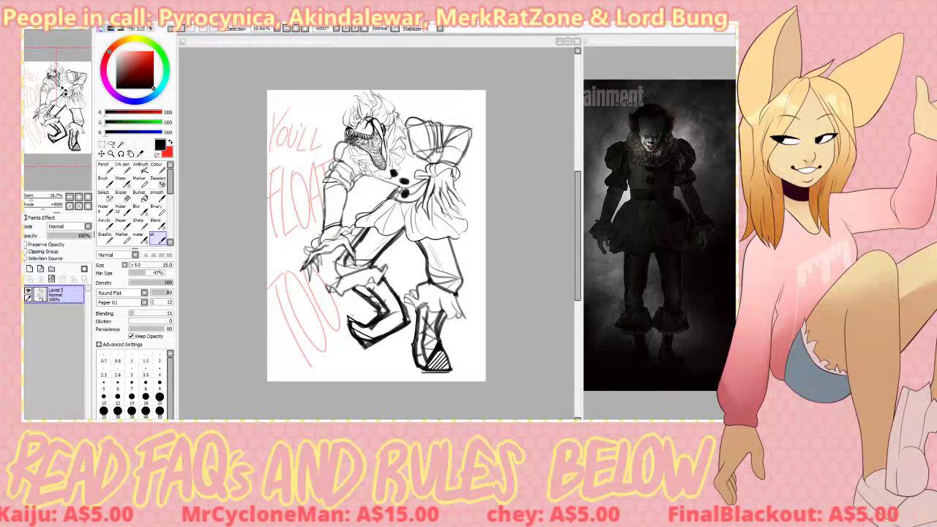
pyautogui.click(205, 162)
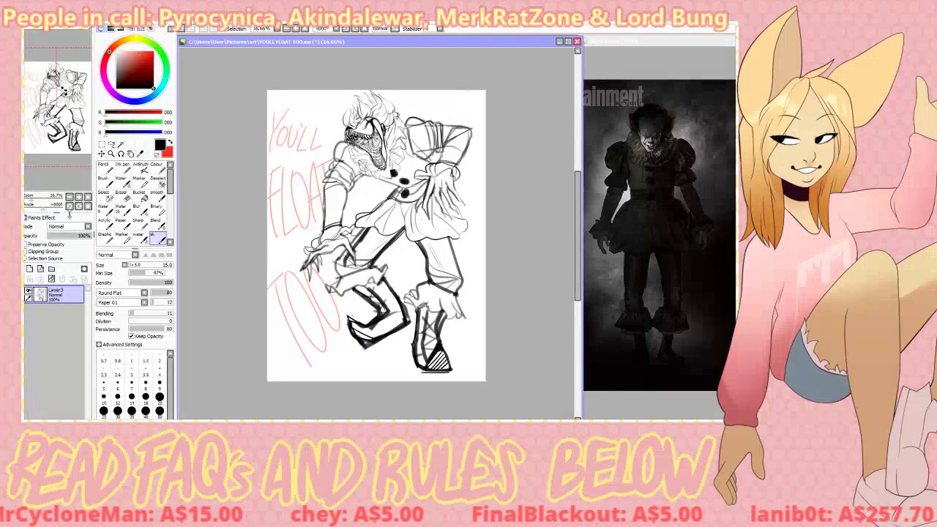
pyautogui.click(29, 269)
pyautogui.click(69, 236)
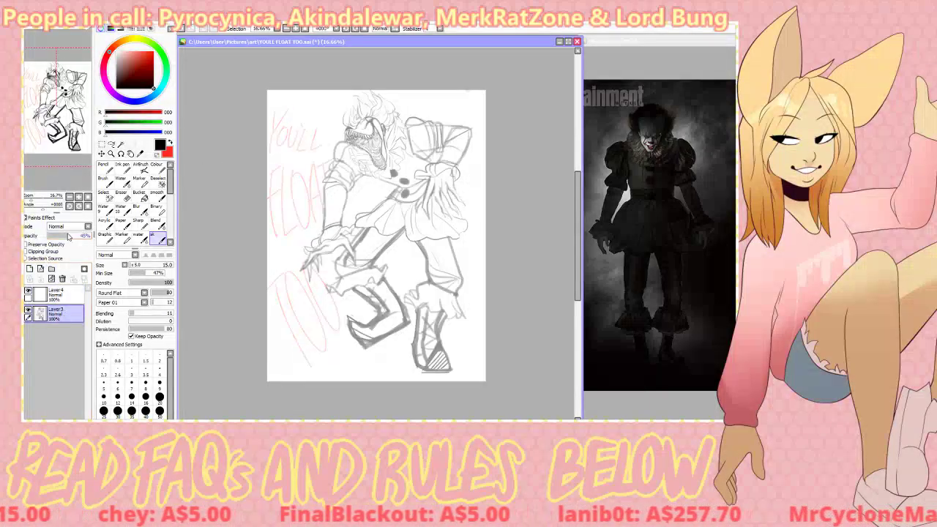
pyautogui.click(55, 292)
# - Maximize the clown canvas window, bring up the reference photo for a look, and return to the sketch
pyautogui.click(78, 197)
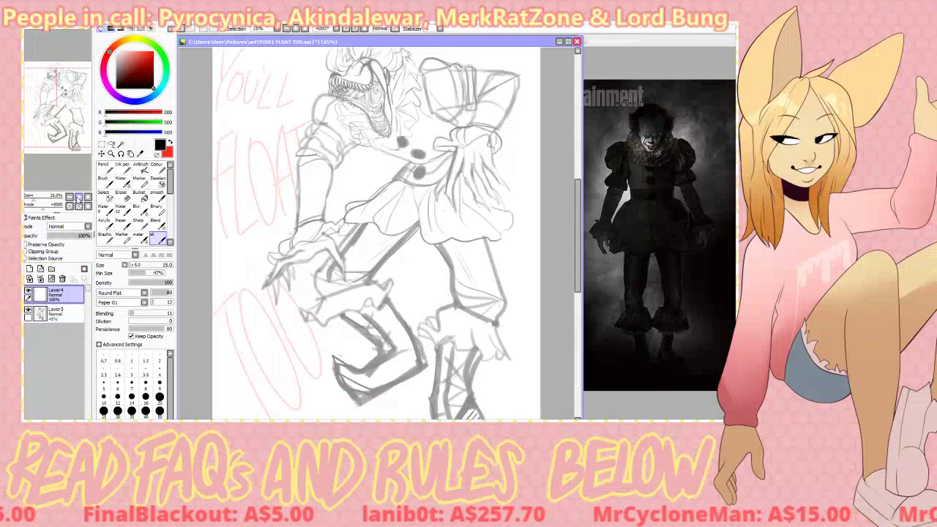
pyautogui.click(78, 198)
pyautogui.moveTo(59, 103); pyautogui.dragTo(57, 88)
pyautogui.click(568, 41)
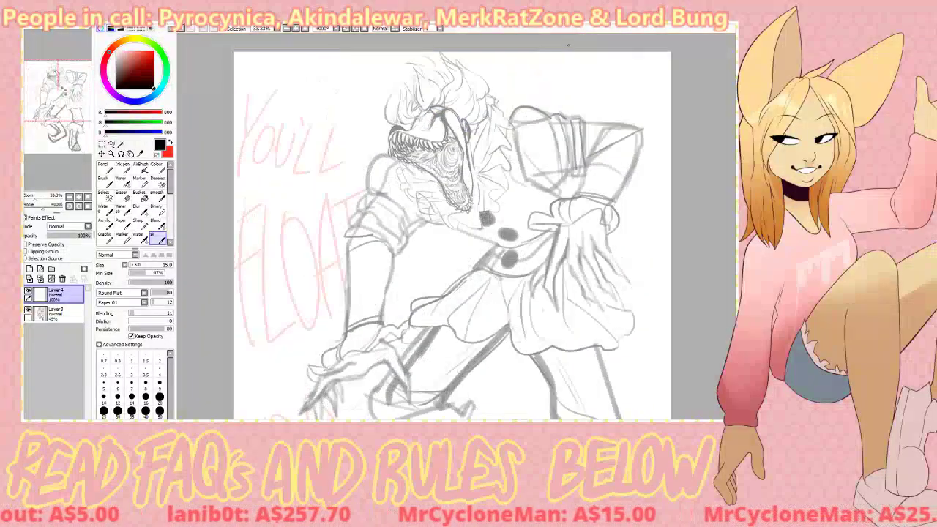
pyautogui.click(251, 422)
pyautogui.click(251, 423)
pyautogui.click(251, 423)
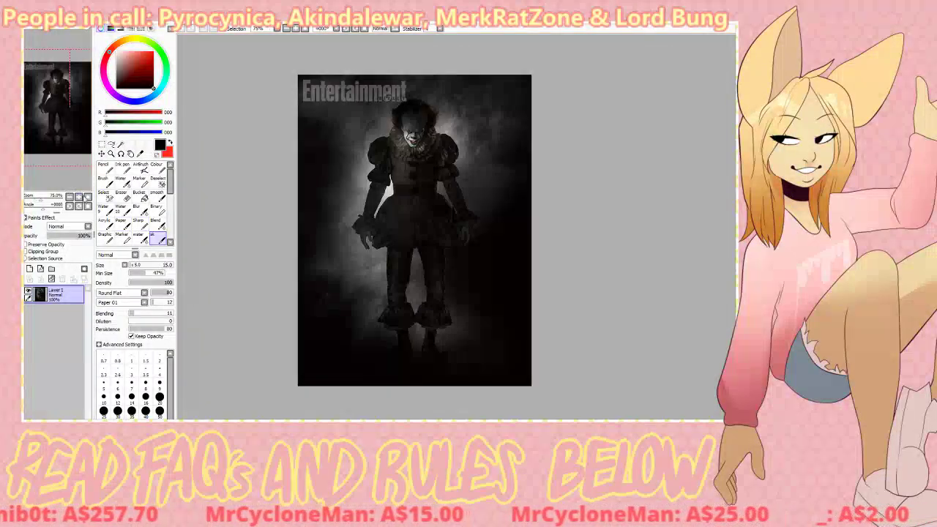
pyautogui.click(87, 198)
pyautogui.click(79, 198)
pyautogui.click(251, 422)
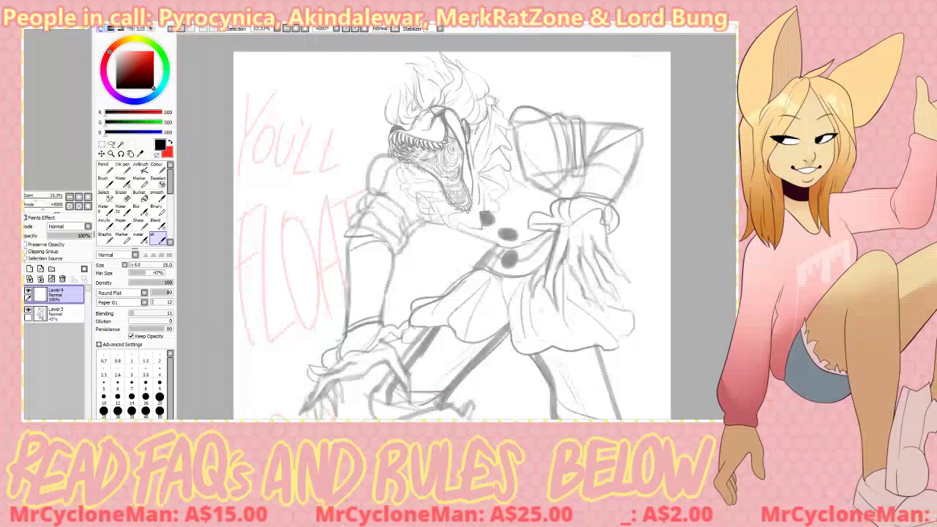
# - Lower the merged sketch layer's opacity to 30% and reselect the empty layer above it
pyautogui.click(79, 198)
pyautogui.moveTo(60, 91); pyautogui.dragTo(59, 85)
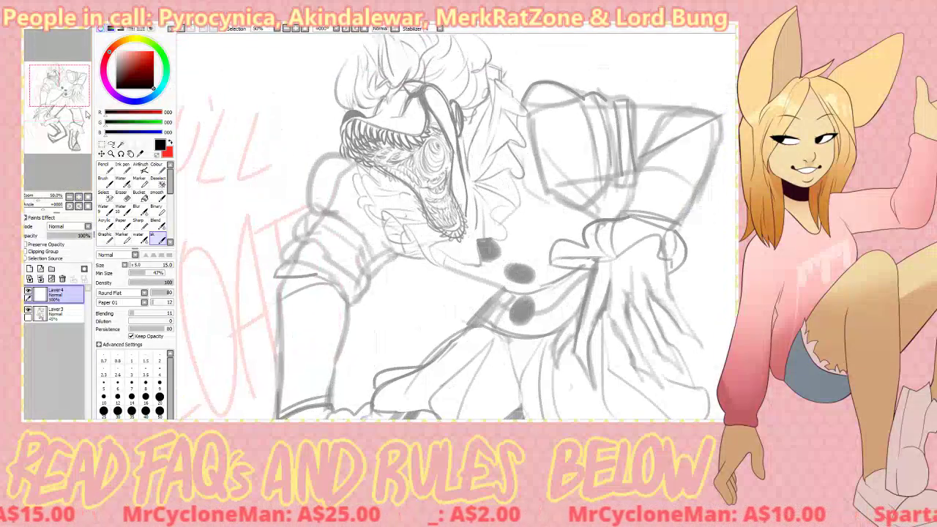
pyautogui.click(68, 314)
pyautogui.click(60, 235)
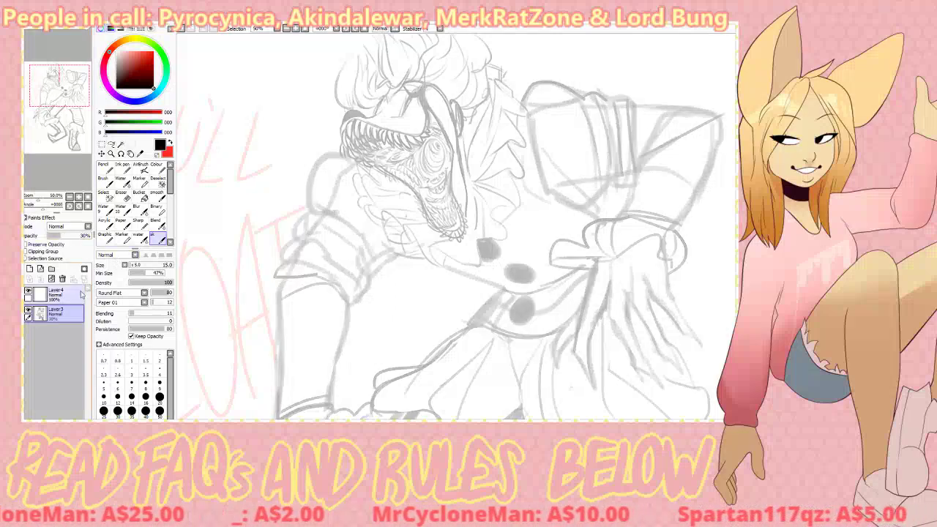
pyautogui.click(67, 295)
pyautogui.click(103, 410)
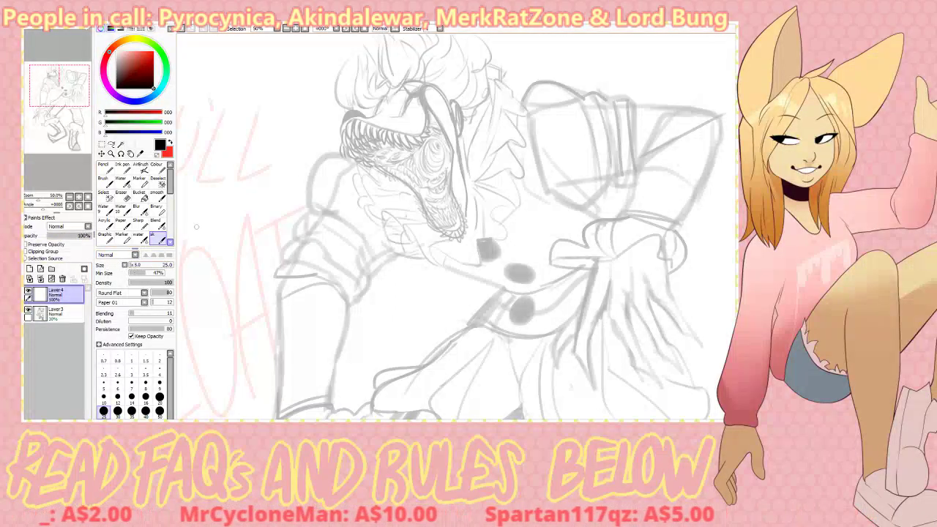
pyautogui.moveTo(379, 102); pyautogui.dragTo(375, 116)
pyautogui.click(160, 398)
pyautogui.click(160, 384)
pyautogui.hotkey('ctrl', 'z')
pyautogui.hotkey('ctrl', 'z')
pyautogui.click(160, 369)
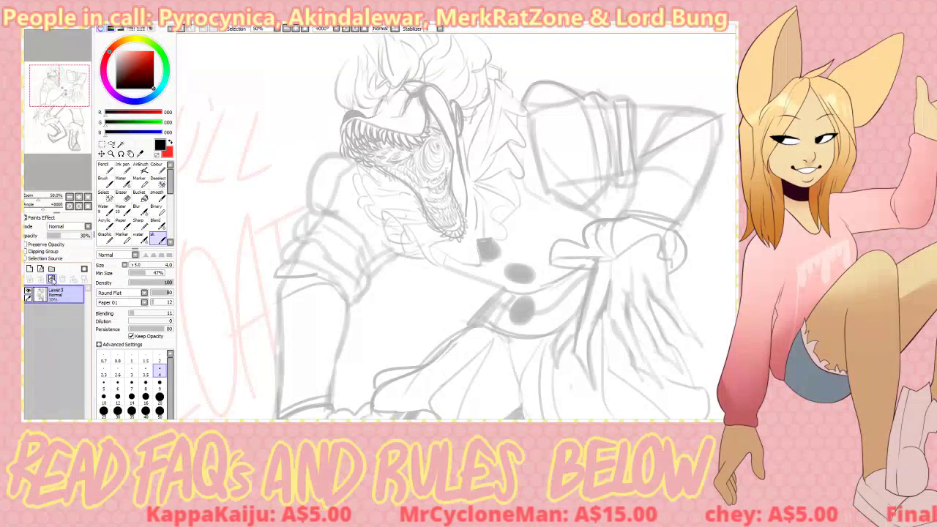
# - Choose the Sharp brush for the line art and set its size to 20
pyautogui.click(123, 239)
pyautogui.click(106, 239)
pyautogui.click(158, 238)
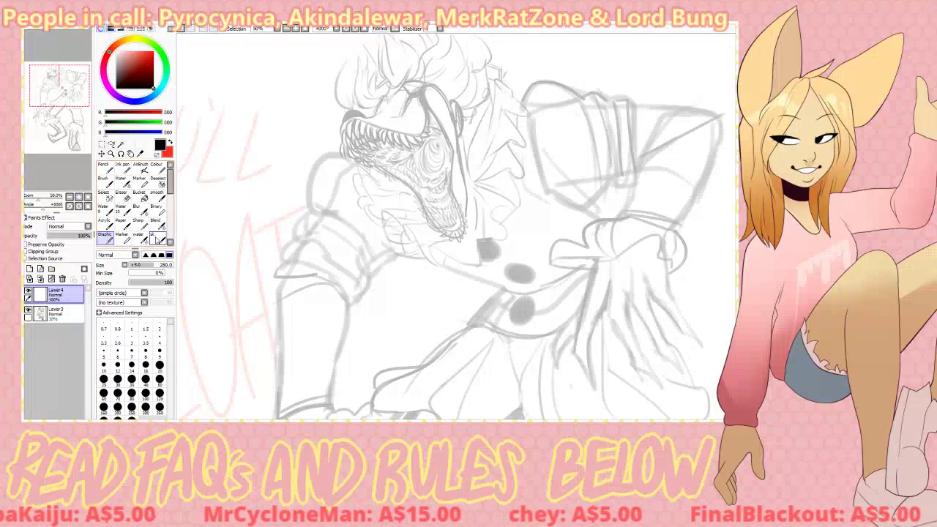
pyautogui.click(158, 225)
pyautogui.click(140, 225)
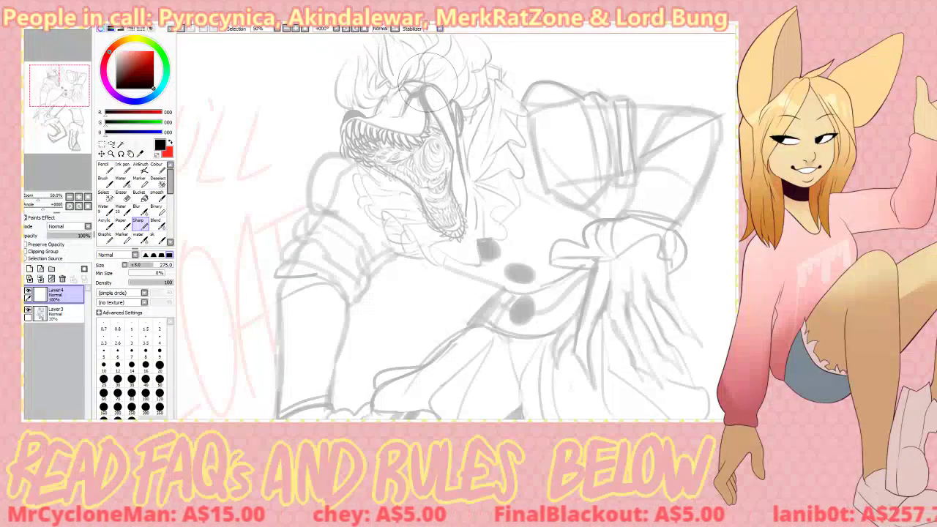
pyautogui.click(158, 365)
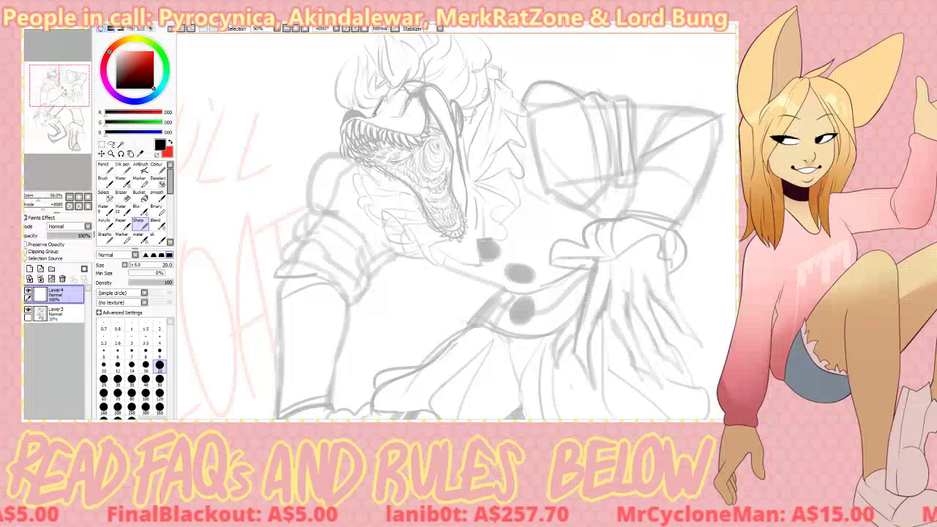
# - Ink the top contour of the snout and the rounded nose bump over the sketch, undoing and redrawing strokes until clean
pyautogui.scroll(2, 387, 108)
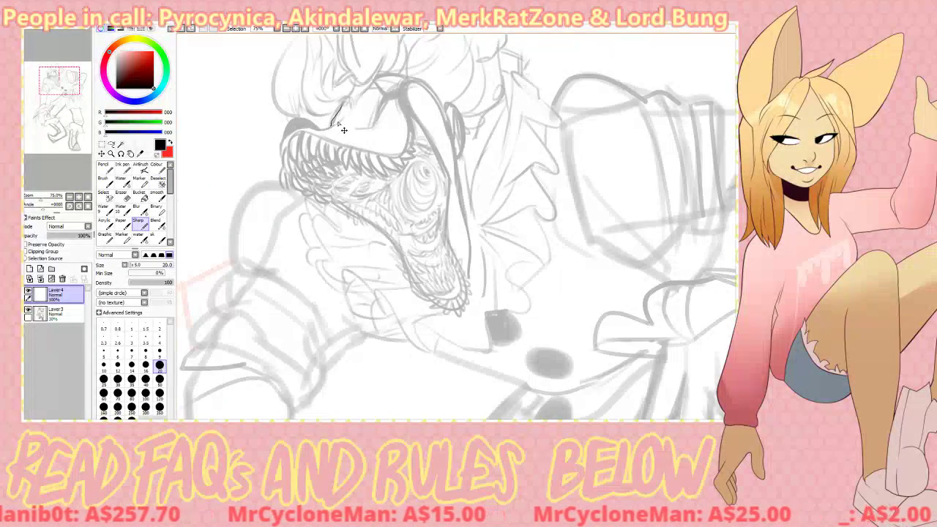
pyautogui.moveTo(340, 117)
pyautogui.mouseDown()
pyautogui.moveTo(322, 126)
pyautogui.moveTo(304, 119)
pyautogui.moveTo(282, 141)
pyautogui.mouseUp()
pyautogui.hotkey('ctrl', 'z')
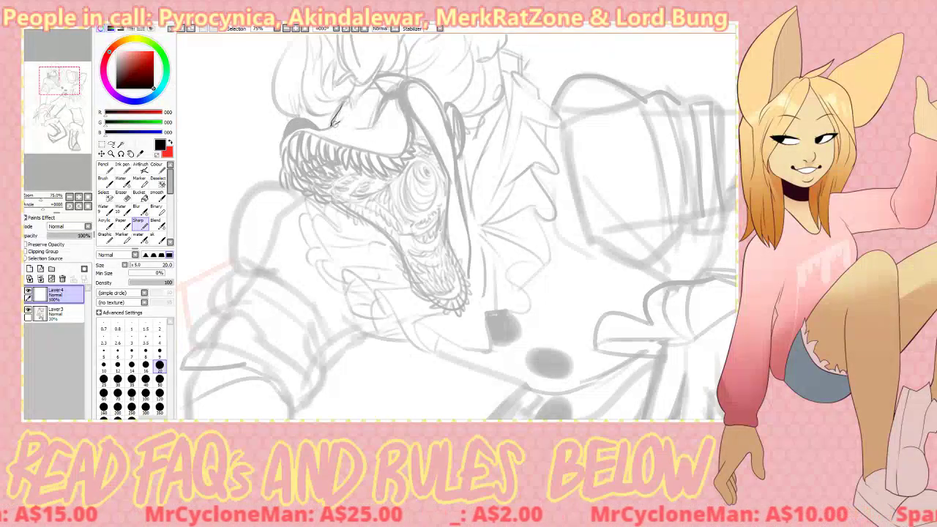
pyautogui.hotkey('ctrl', 'z')
pyautogui.moveTo(336, 125)
pyautogui.mouseDown()
pyautogui.moveTo(298, 118)
pyautogui.moveTo(283, 138)
pyautogui.mouseUp()
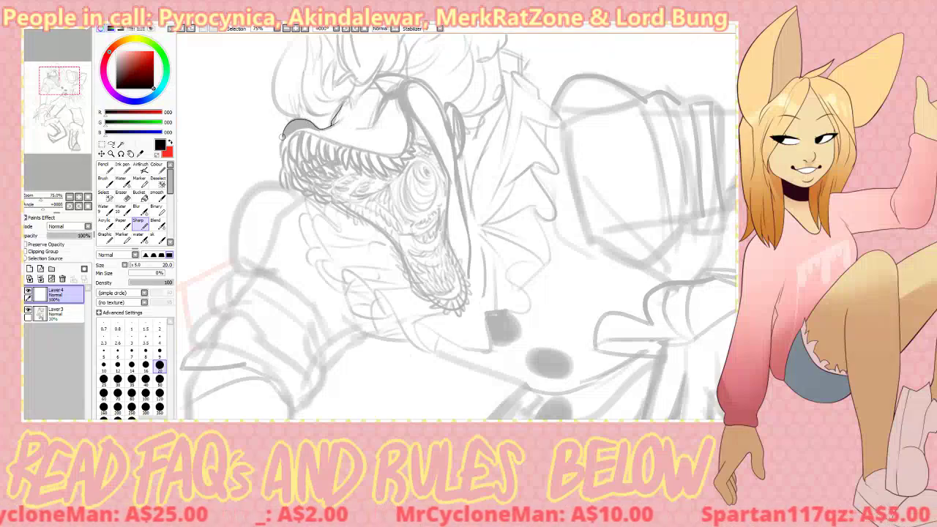
pyautogui.hotkey('ctrl', 'z')
pyautogui.moveTo(334, 125)
pyautogui.mouseDown()
pyautogui.moveTo(297, 117)
pyautogui.moveTo(283, 144)
pyautogui.moveTo(303, 128)
pyautogui.moveTo(334, 131)
pyautogui.mouseUp()
pyautogui.hotkey('ctrl', 'z')
pyautogui.hotkey('ctrl', 'z')
pyautogui.hotkey('ctrl', 'z')
pyautogui.hotkey('ctrl', 'z')
pyautogui.hotkey('ctrl', 'z')
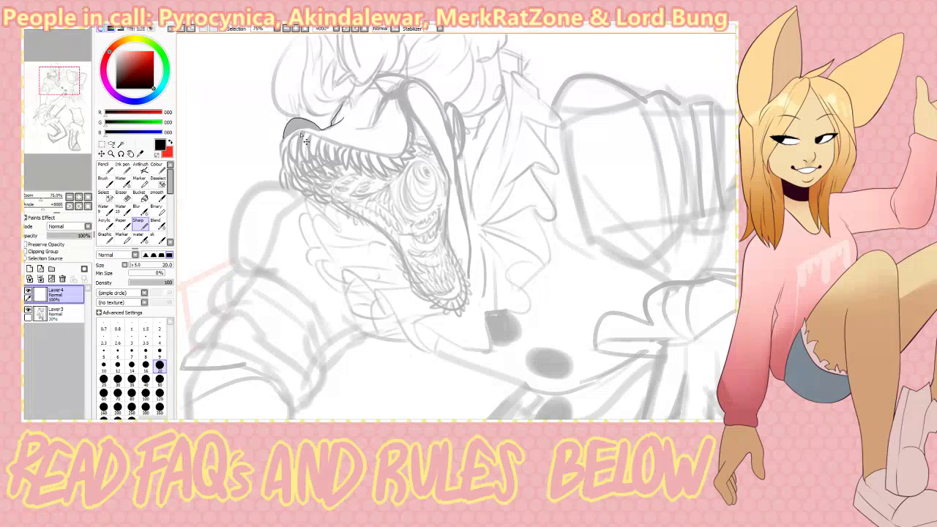
# - Lower the sketch layer's opacity to 19% and make the line-art layer above it active again
pyautogui.click(88, 197)
pyautogui.click(86, 202)
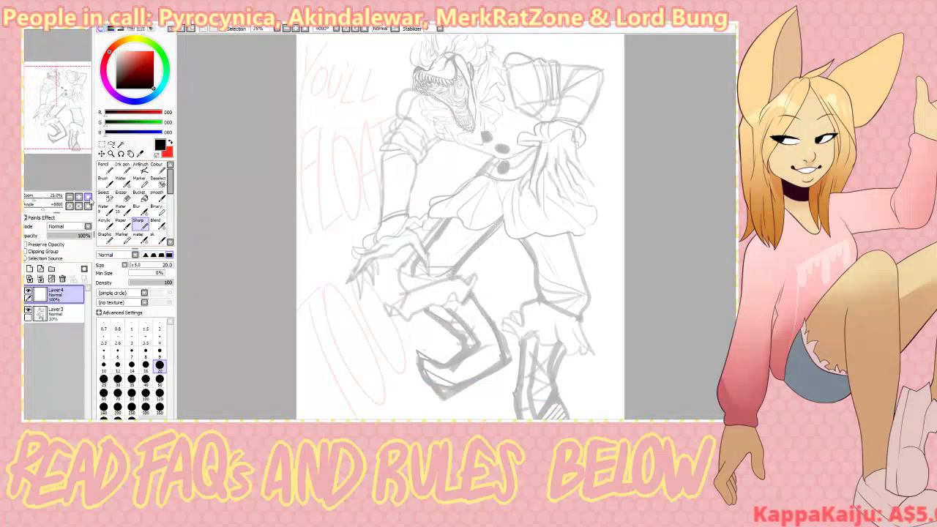
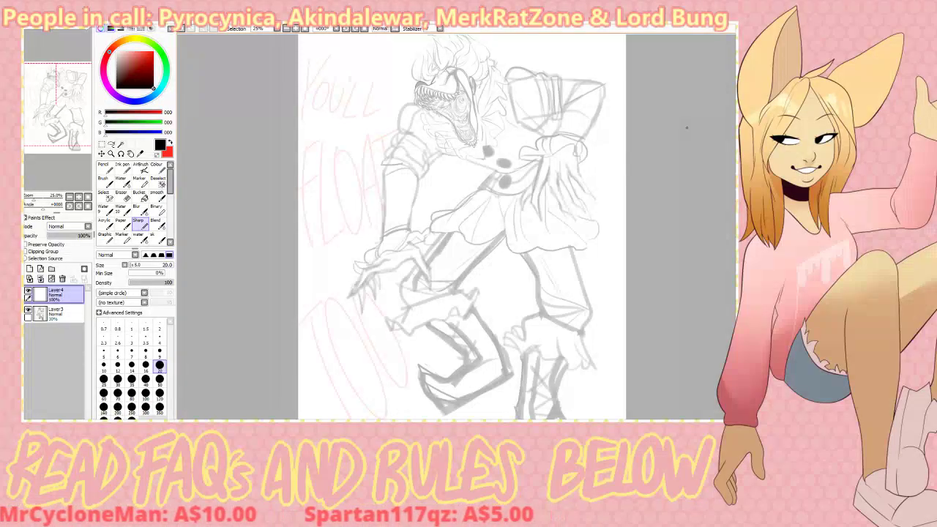
pyautogui.click(55, 313)
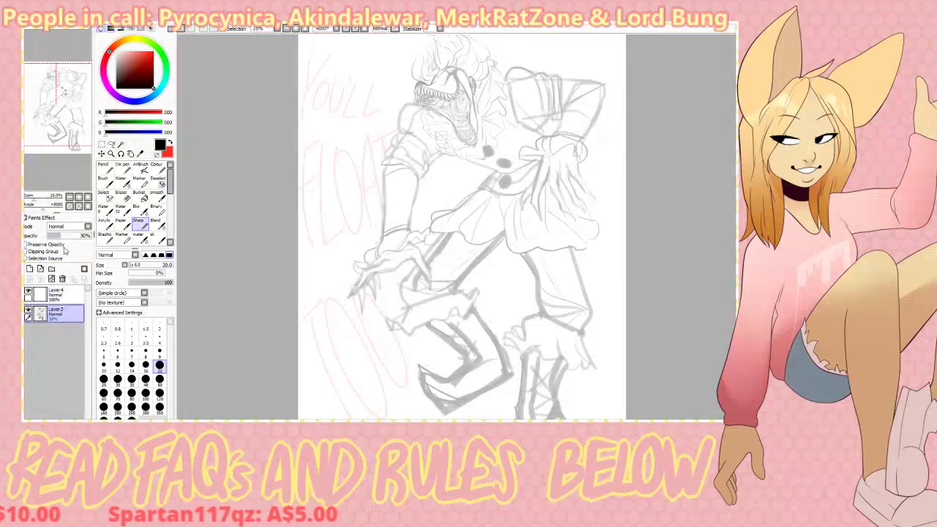
pyautogui.click(55, 235)
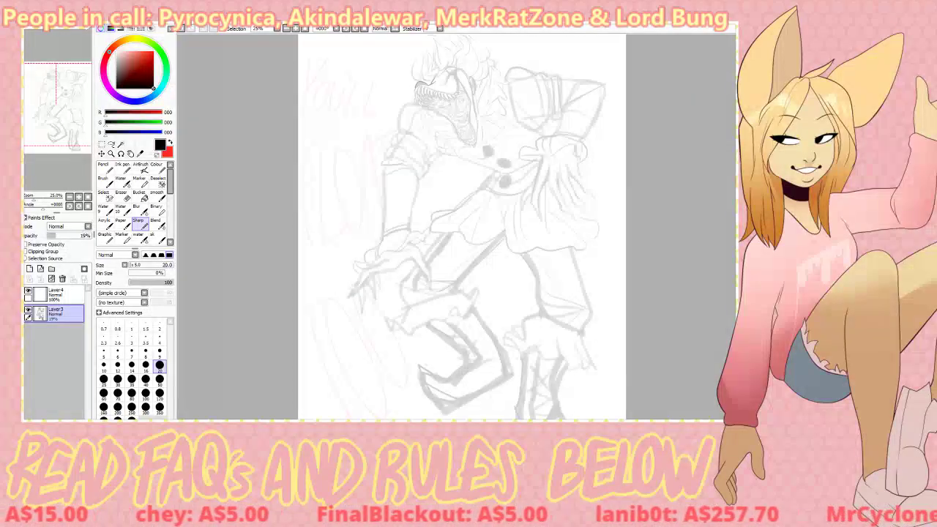
pyautogui.click(79, 197)
pyautogui.click(79, 197)
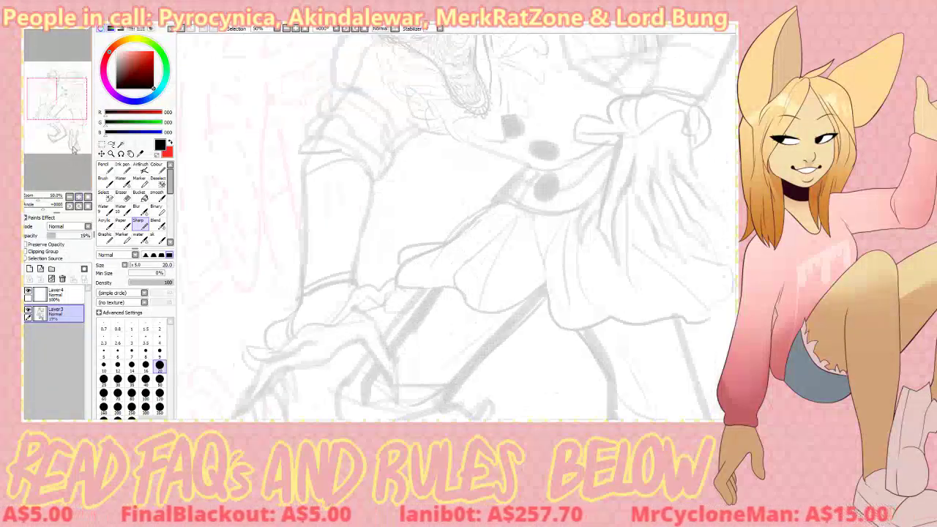
pyautogui.click(59, 294)
# - Ink the upper jaw's lip line from the snout tip to the mouth corner and up toward the brow, redoing rough strokes
pyautogui.moveTo(65, 110)
pyautogui.mouseDown()
pyautogui.moveTo(67, 98)
pyautogui.moveTo(71, 118)
pyautogui.mouseUp()
pyautogui.click(80, 196)
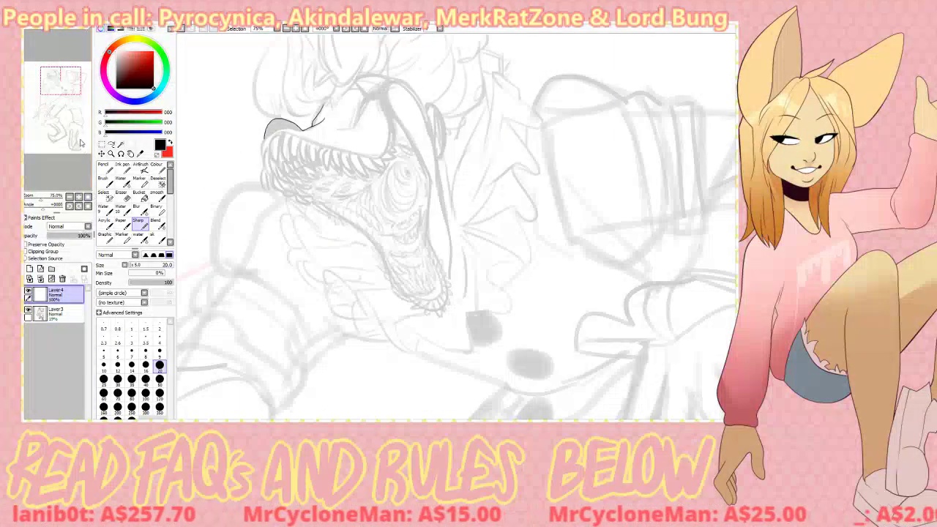
pyautogui.moveTo(81, 131); pyautogui.dragTo(81, 128)
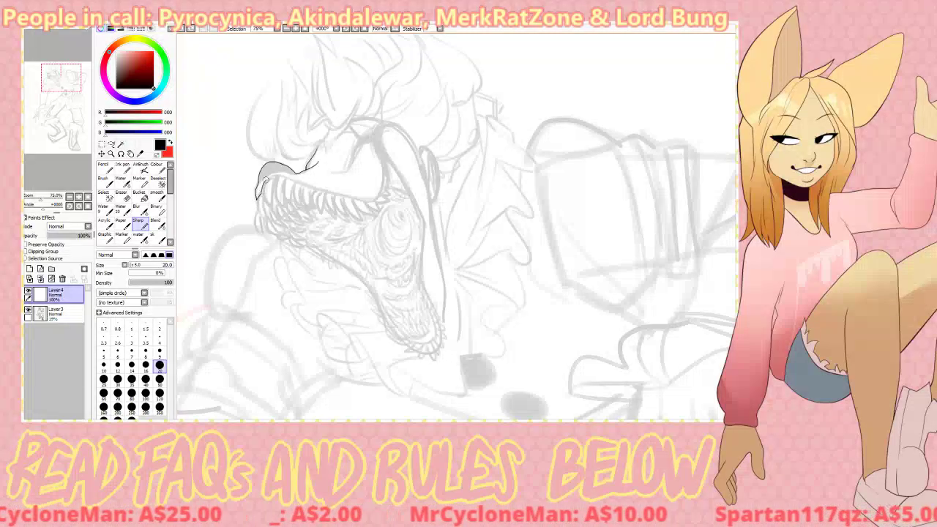
pyautogui.hotkey('ctrl', 'z')
pyautogui.moveTo(257, 183)
pyautogui.mouseDown()
pyautogui.moveTo(264, 192)
pyautogui.moveTo(317, 175)
pyautogui.moveTo(370, 202)
pyautogui.mouseUp()
pyautogui.hotkey('ctrl', 'z')
pyautogui.hotkey('ctrl', 'z')
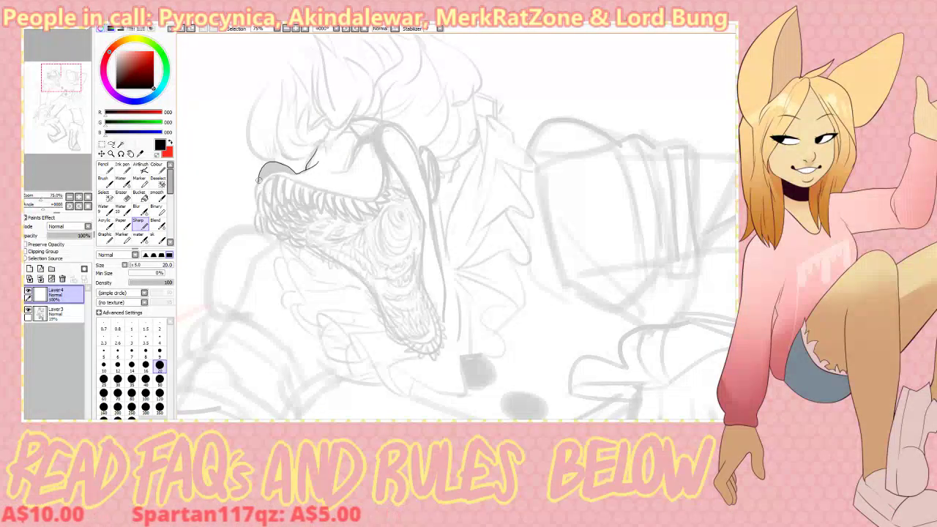
pyautogui.moveTo(262, 187)
pyautogui.mouseDown()
pyautogui.moveTo(282, 177)
pyautogui.moveTo(375, 202)
pyautogui.moveTo(389, 142)
pyautogui.mouseUp()
pyautogui.hotkey('ctrl', 'z')
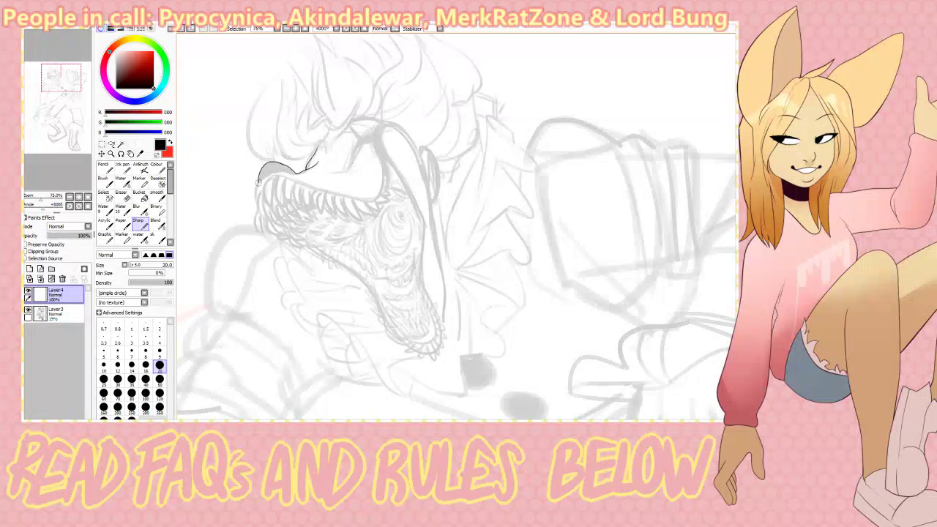
pyautogui.moveTo(284, 175)
pyautogui.mouseDown()
pyautogui.moveTo(338, 195)
pyautogui.moveTo(380, 197)
pyautogui.moveTo(370, 135)
pyautogui.mouseUp()
pyautogui.hotkey('ctrl', 'z')
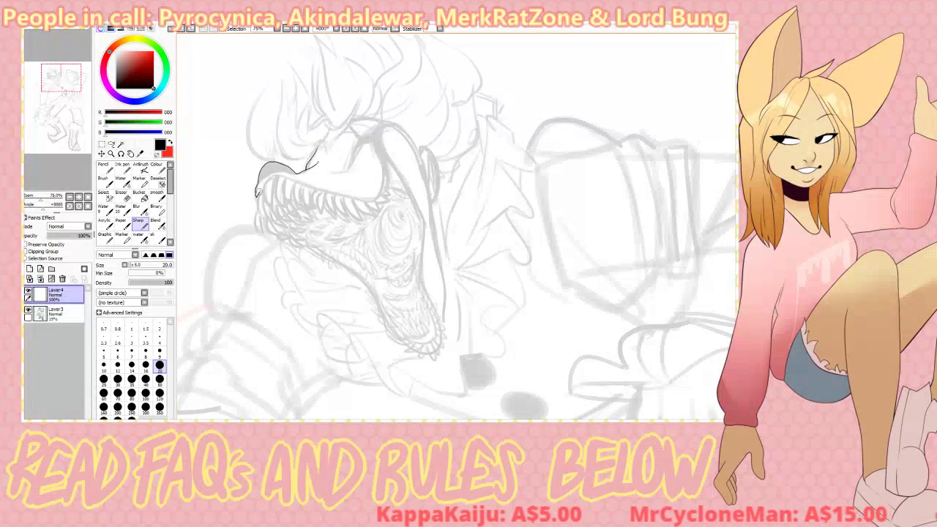
pyautogui.moveTo(281, 176)
pyautogui.mouseDown()
pyautogui.moveTo(374, 199)
pyautogui.moveTo(384, 191)
pyautogui.moveTo(379, 126)
pyautogui.moveTo(372, 160)
pyautogui.moveTo(376, 132)
pyautogui.moveTo(375, 157)
pyautogui.mouseUp()
pyautogui.hotkey('ctrl', 'z')
pyautogui.hotkey('ctrl', 'z')
pyautogui.hotkey('ctrl', 'z')
pyautogui.hotkey('ctrl', 'z')
pyautogui.hotkey('ctrl', 'z')
# - Close the nose outline at the snout tip and ink the curved eye and cheek crease lines below the brow
pyautogui.click(78, 197)
pyautogui.click(78, 196)
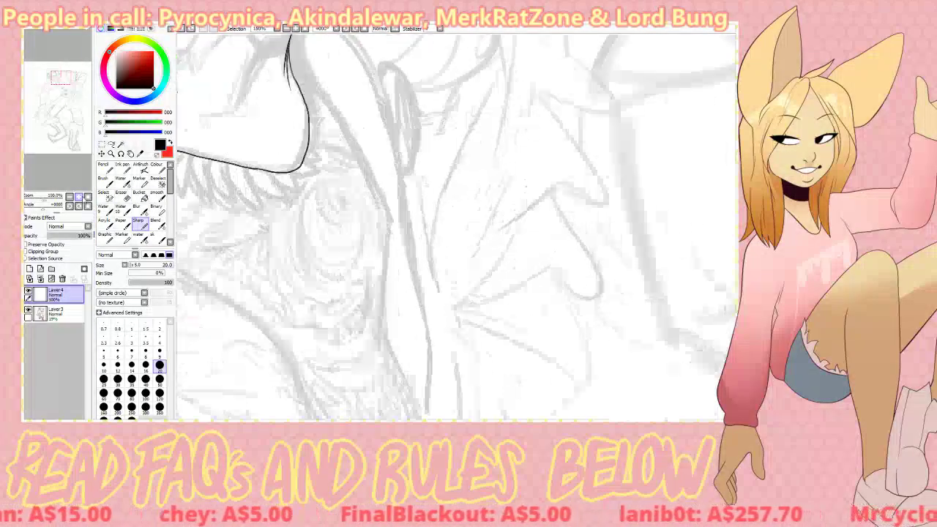
pyautogui.moveTo(61, 77); pyautogui.dragTo(55, 76)
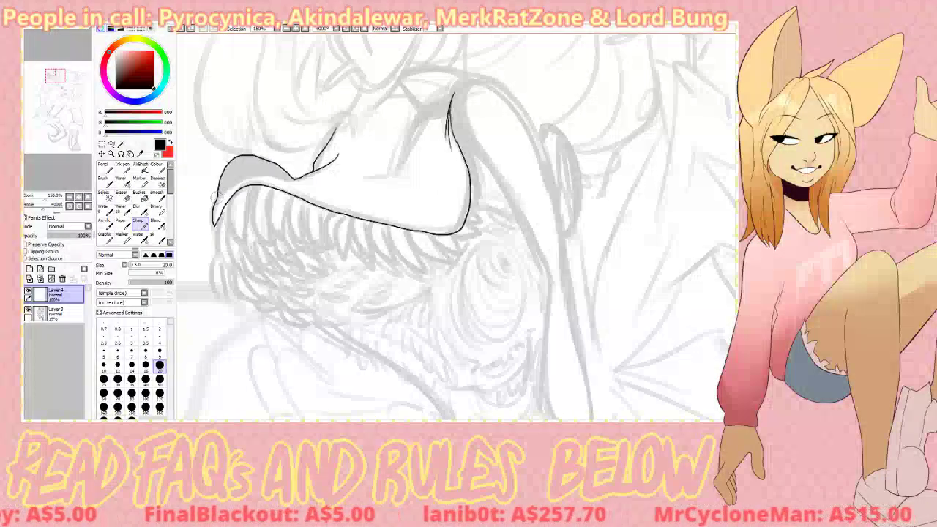
pyautogui.moveTo(214, 196)
pyautogui.mouseDown()
pyautogui.moveTo(242, 181)
pyautogui.moveTo(297, 181)
pyautogui.moveTo(256, 174)
pyautogui.moveTo(223, 193)
pyautogui.moveTo(222, 207)
pyautogui.moveTo(217, 197)
pyautogui.moveTo(245, 177)
pyautogui.moveTo(303, 181)
pyautogui.mouseUp()
pyautogui.hotkey('ctrl', 'z')
pyautogui.moveTo(402, 163)
pyautogui.mouseDown()
pyautogui.moveTo(415, 130)
pyautogui.moveTo(449, 97)
pyautogui.moveTo(402, 168)
pyautogui.moveTo(344, 181)
pyautogui.moveTo(398, 172)
pyautogui.mouseUp()
pyautogui.hotkey('ctrl', 'z')
pyautogui.hotkey('ctrl', 'z')
pyautogui.hotkey('ctrl', 'z')
pyautogui.hotkey('ctrl', 'z')
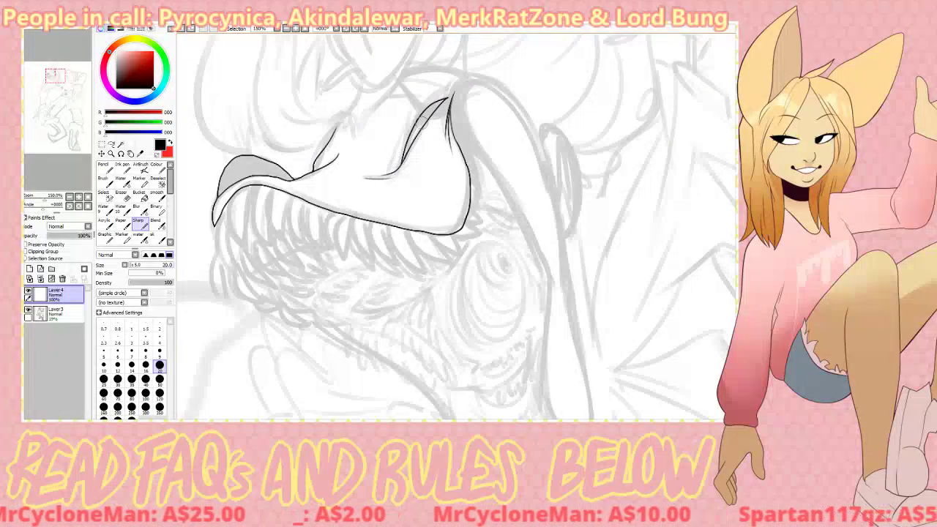
# - Redraw the inner line of the narrow eye shape below the brow
pyautogui.hotkey('ctrl', 'z')
pyautogui.moveTo(417, 128)
pyautogui.mouseDown()
pyautogui.moveTo(427, 115)
pyautogui.moveTo(417, 127)
pyautogui.moveTo(418, 113)
pyautogui.moveTo(403, 155)
pyautogui.mouseUp()
pyautogui.hotkey('ctrl', 'z')
pyautogui.hotkey('ctrl', 'z')
pyautogui.hotkey('ctrl', 'z')
pyautogui.hotkey('ctrl', 'z')
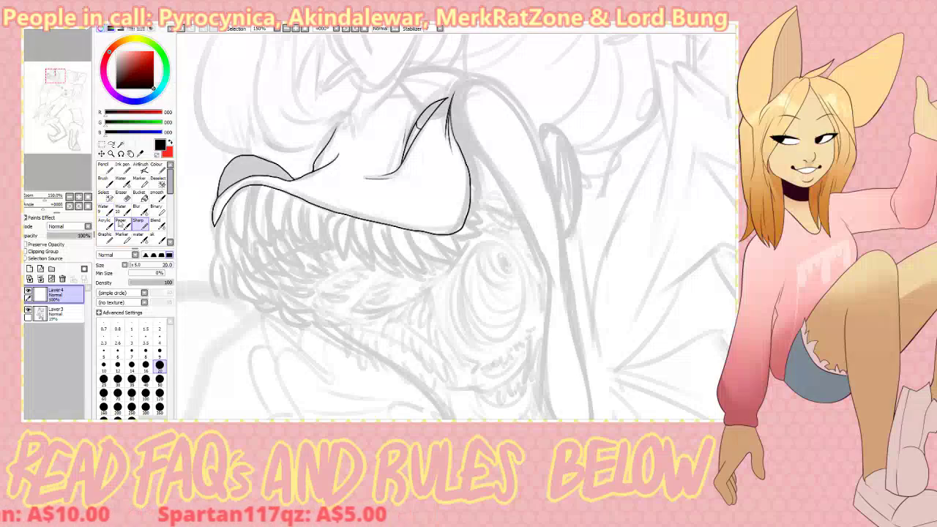
# - Erase the excess line at the snout tip with a size 10 Eraser, and ink the front fangs with the Sharp brush
pyautogui.click(121, 191)
pyautogui.click(103, 364)
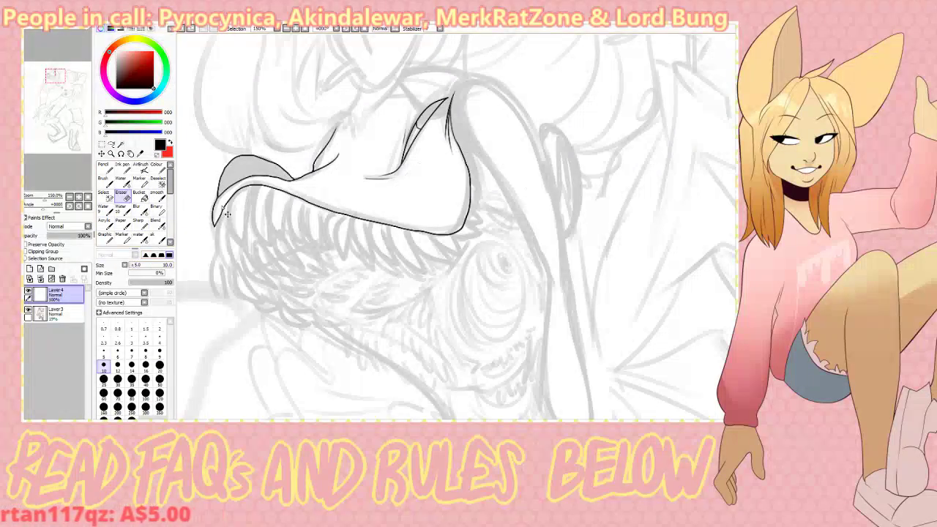
pyautogui.press('n')
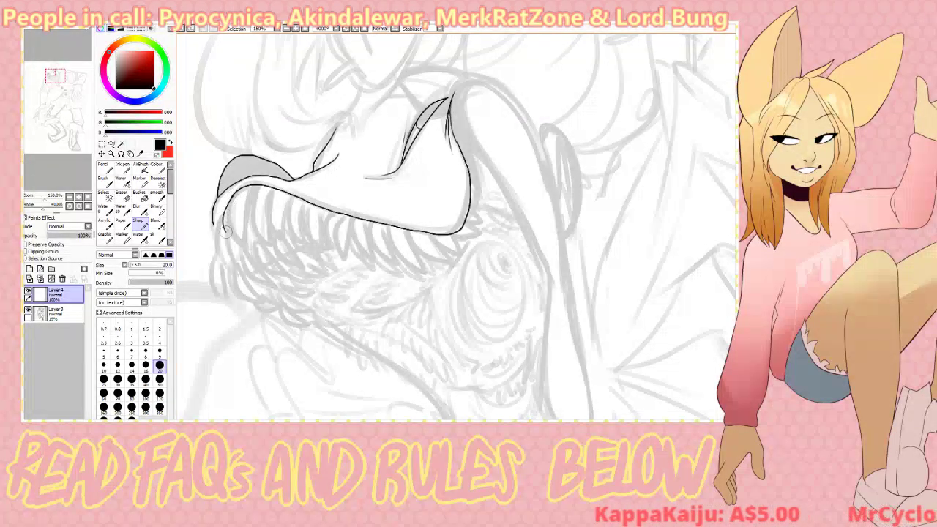
pyautogui.moveTo(226, 232); pyautogui.dragTo(246, 189)
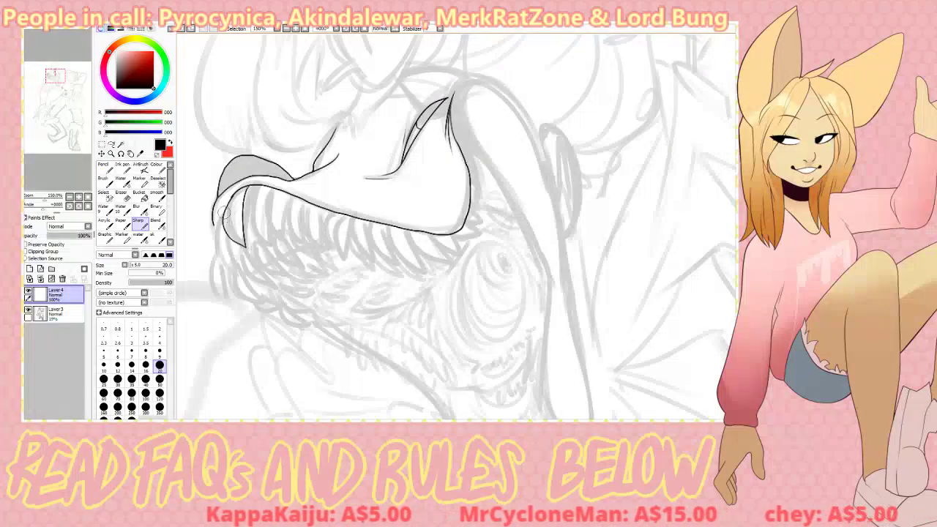
pyautogui.moveTo(222, 214)
pyautogui.mouseDown()
pyautogui.moveTo(228, 263)
pyautogui.moveTo(226, 215)
pyautogui.mouseUp()
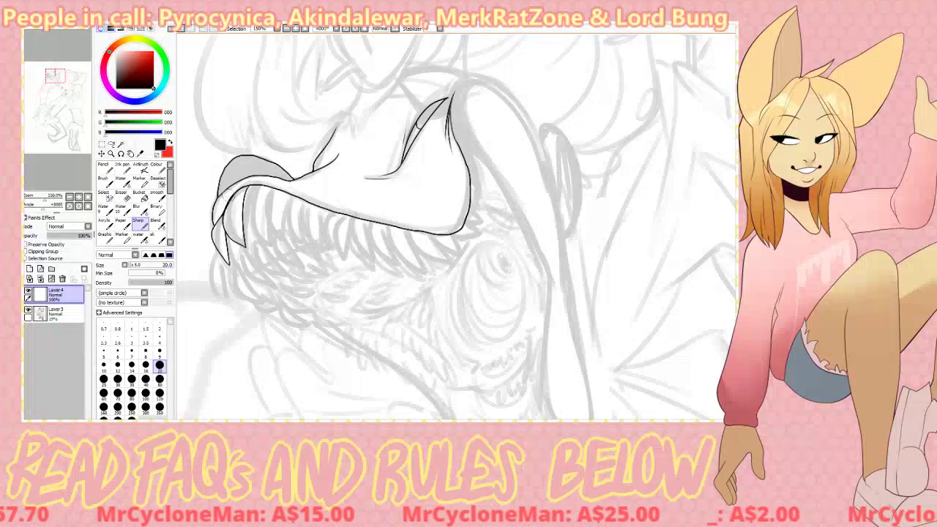
# - Ink the row of pointed upper teeth along the jaw line from the front fangs back around the mouth corner
pyautogui.click(78, 197)
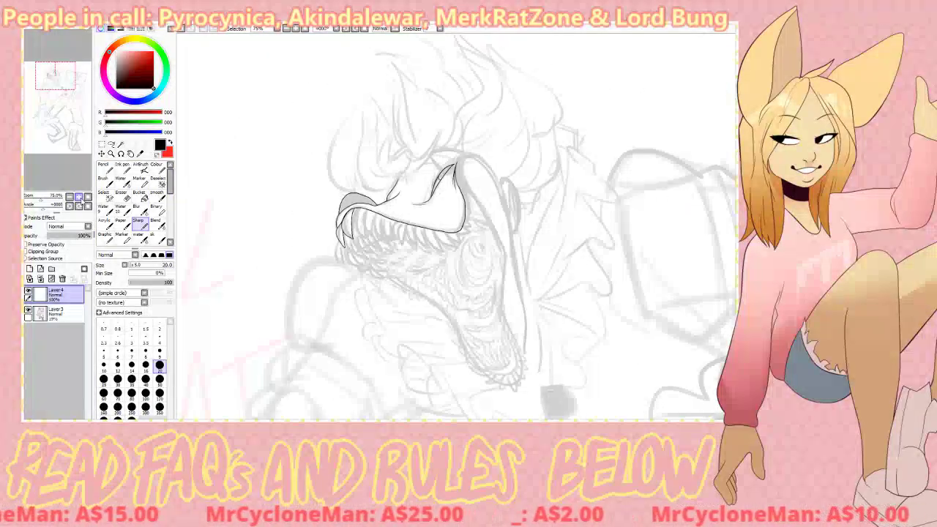
pyautogui.click(79, 197)
pyautogui.click(79, 196)
pyautogui.moveTo(78, 173); pyautogui.dragTo(79, 174)
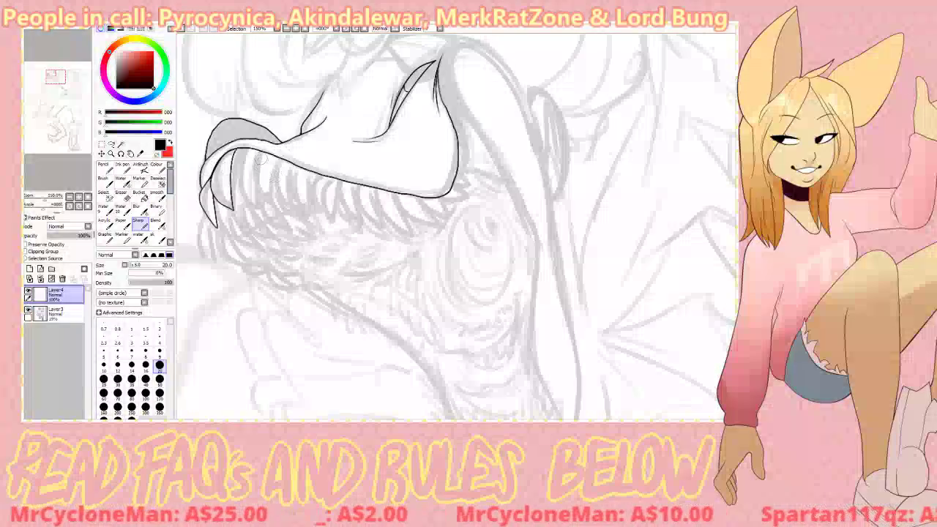
pyautogui.moveTo(236, 149)
pyautogui.mouseDown()
pyautogui.moveTo(251, 201)
pyautogui.moveTo(246, 159)
pyautogui.moveTo(234, 169)
pyautogui.moveTo(251, 206)
pyautogui.moveTo(257, 152)
pyautogui.moveTo(254, 183)
pyautogui.moveTo(264, 198)
pyautogui.moveTo(275, 189)
pyautogui.moveTo(303, 208)
pyautogui.moveTo(311, 200)
pyautogui.moveTo(343, 221)
pyautogui.moveTo(377, 226)
pyautogui.moveTo(385, 214)
pyautogui.moveTo(445, 212)
pyautogui.moveTo(473, 172)
pyautogui.moveTo(451, 147)
pyautogui.mouseUp()
pyautogui.hotkey('ctrl', 'z')
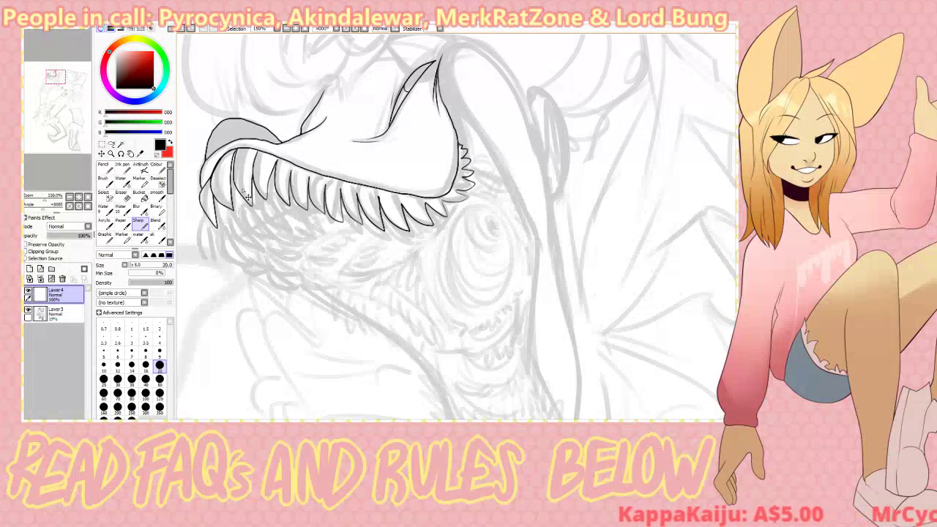
# - Examine the inked snout and teeth against the whole figure, and return to a close view of the mouth
pyautogui.click(70, 197)
pyautogui.click(69, 197)
pyautogui.click(88, 197)
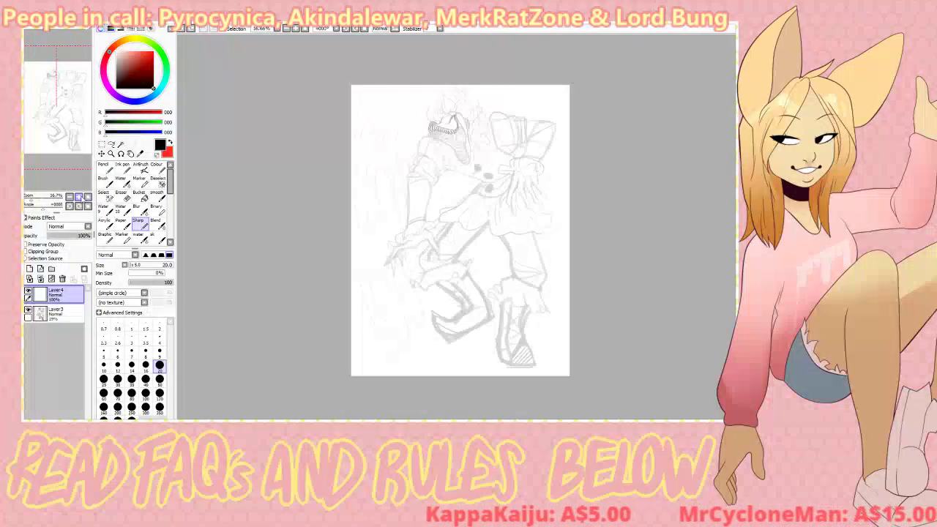
pyautogui.click(78, 197)
pyautogui.click(78, 198)
pyautogui.click(79, 198)
pyautogui.moveTo(71, 167)
pyautogui.mouseDown()
pyautogui.moveTo(70, 139)
pyautogui.moveTo(73, 159)
pyautogui.mouseUp()
pyautogui.click(78, 197)
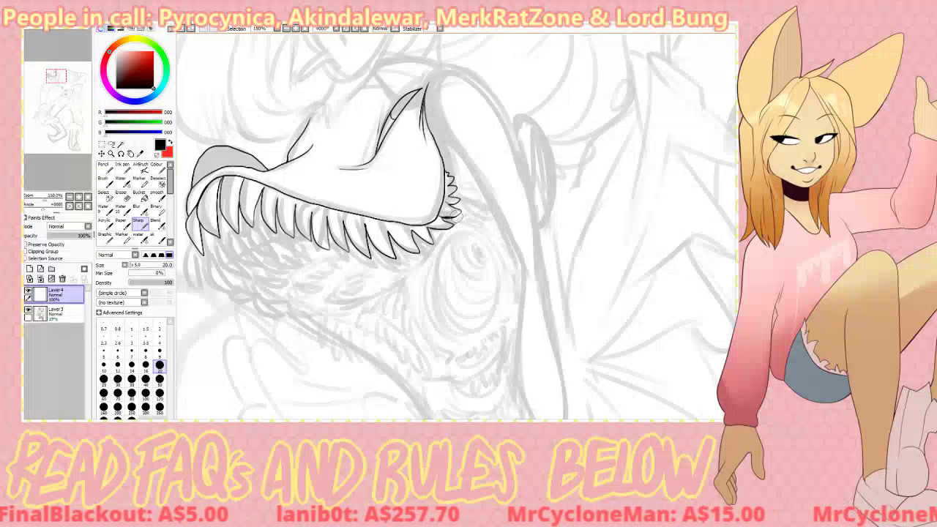
# - Erase stray line overlaps around the upper teeth and touch up their outlines with the Sharp brush
pyautogui.press('e')
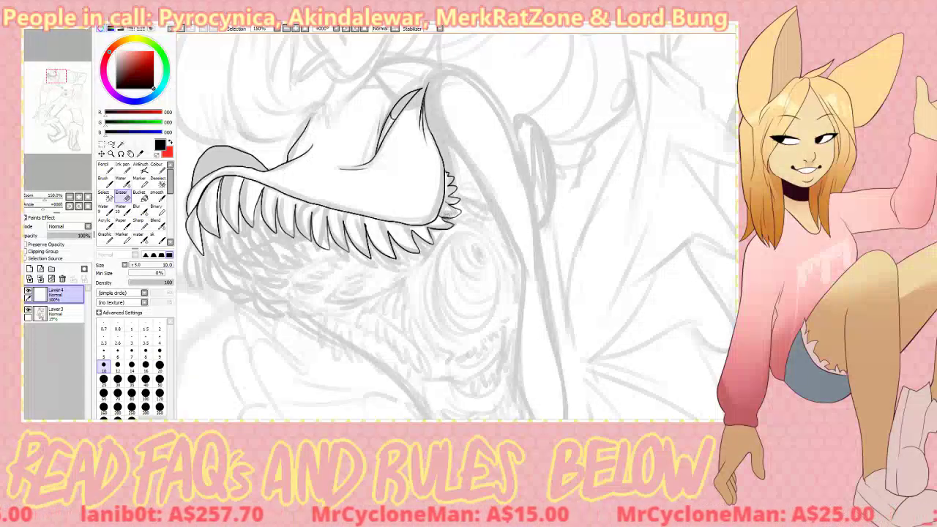
pyautogui.press('e')
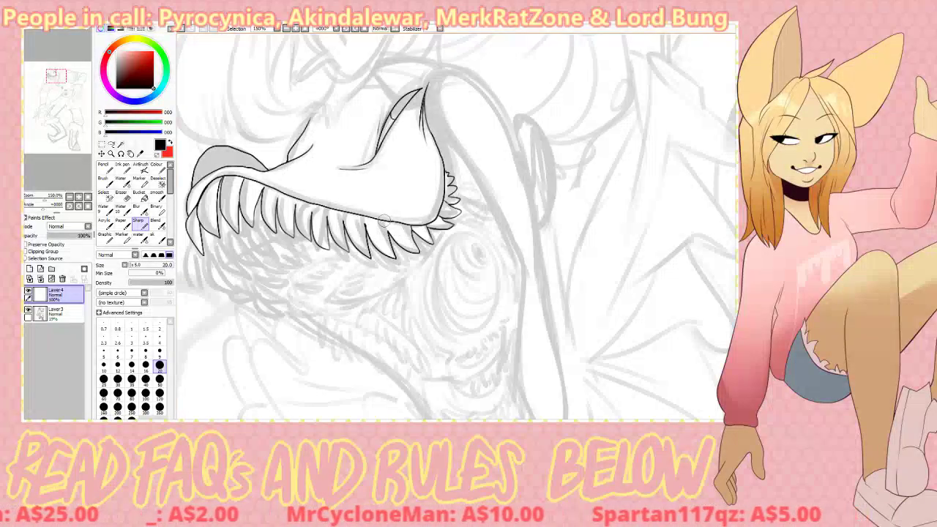
pyautogui.press('e')
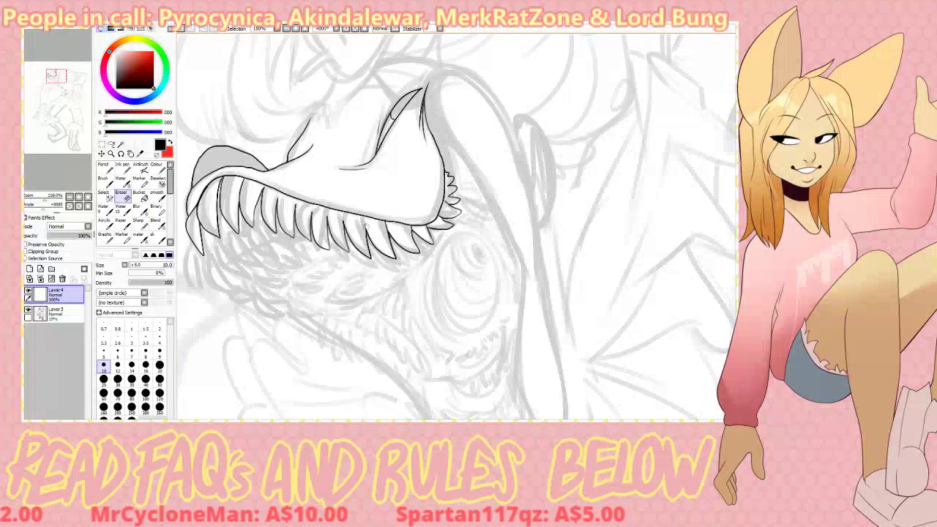
pyautogui.press('n')
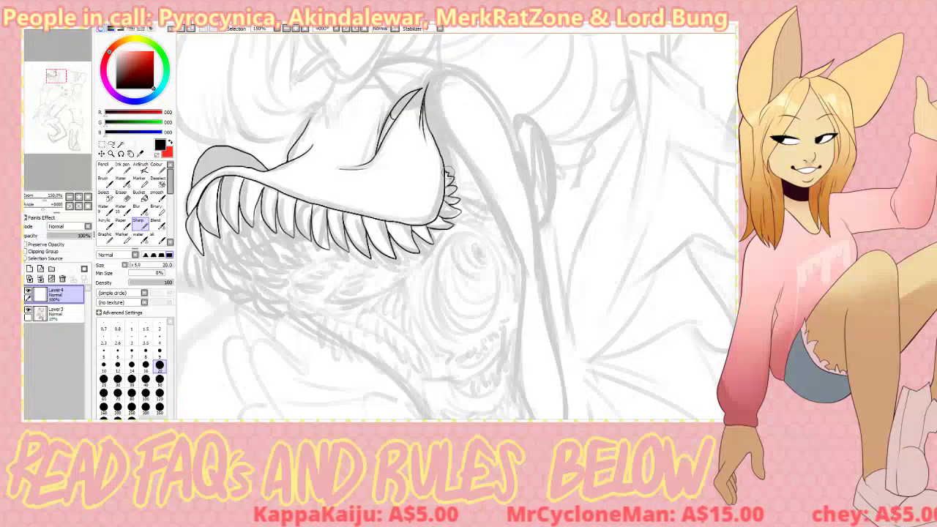
# - Ink the long tooth beneath the front fangs and the inner row of teeth behind them with the Sharp brush
pyautogui.click(55, 78)
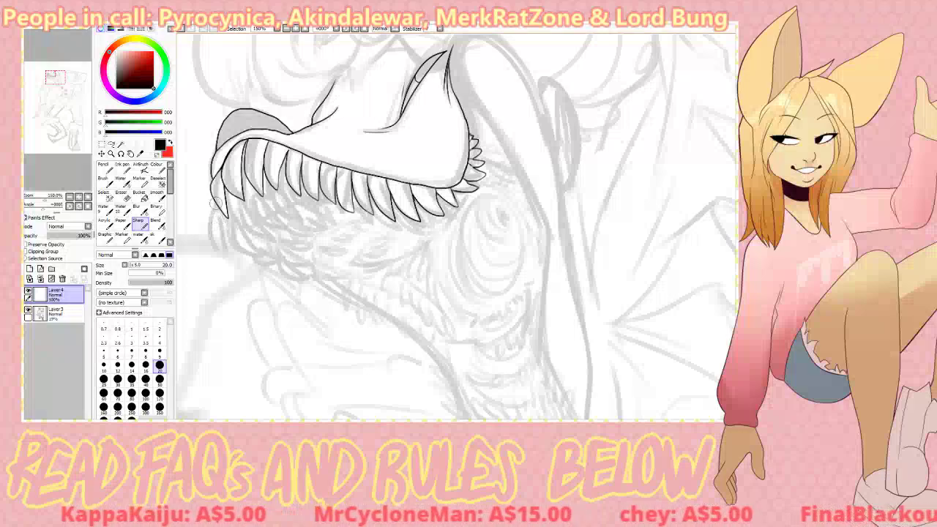
pyautogui.moveTo(216, 202)
pyautogui.mouseDown()
pyautogui.moveTo(242, 250)
pyautogui.moveTo(234, 203)
pyautogui.moveTo(250, 233)
pyautogui.moveTo(263, 229)
pyautogui.moveTo(250, 207)
pyautogui.moveTo(254, 233)
pyautogui.moveTo(252, 207)
pyautogui.moveTo(284, 229)
pyautogui.moveTo(265, 203)
pyautogui.moveTo(301, 231)
pyautogui.mouseUp()
pyautogui.hotkey('ctrl', 'z')
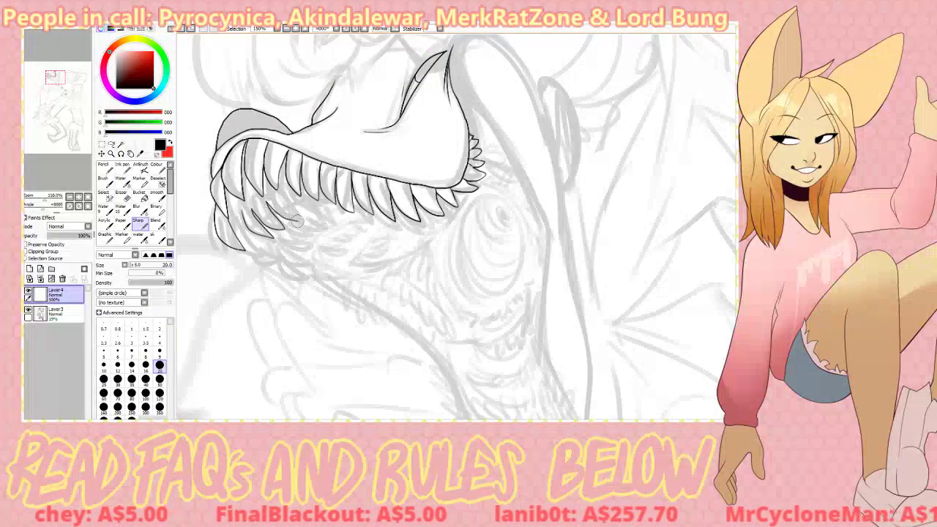
pyautogui.moveTo(284, 192)
pyautogui.mouseDown()
pyautogui.moveTo(303, 225)
pyautogui.moveTo(318, 217)
pyautogui.mouseUp()
pyautogui.press('e')
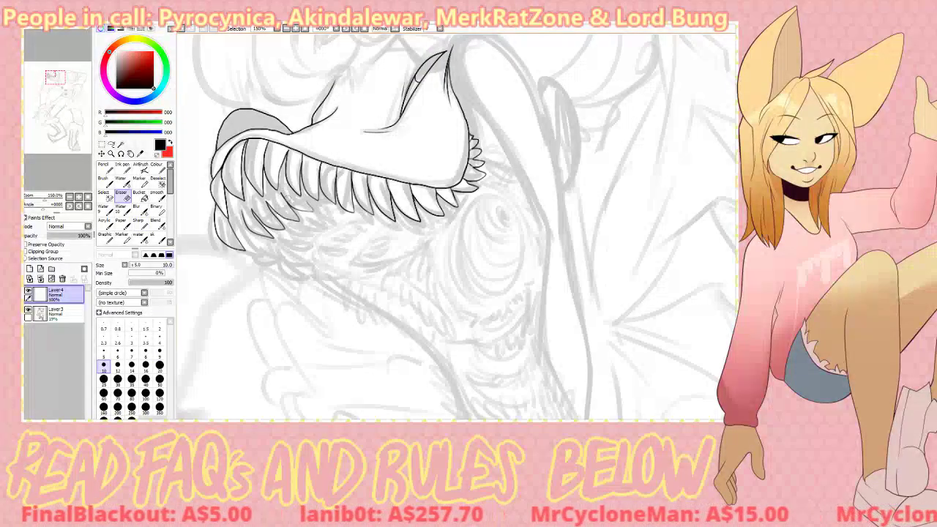
pyautogui.press('e')
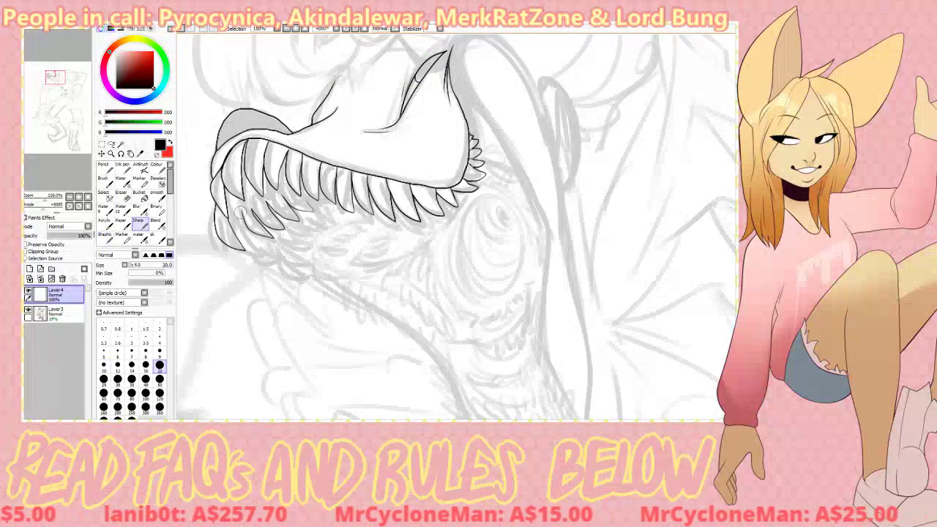
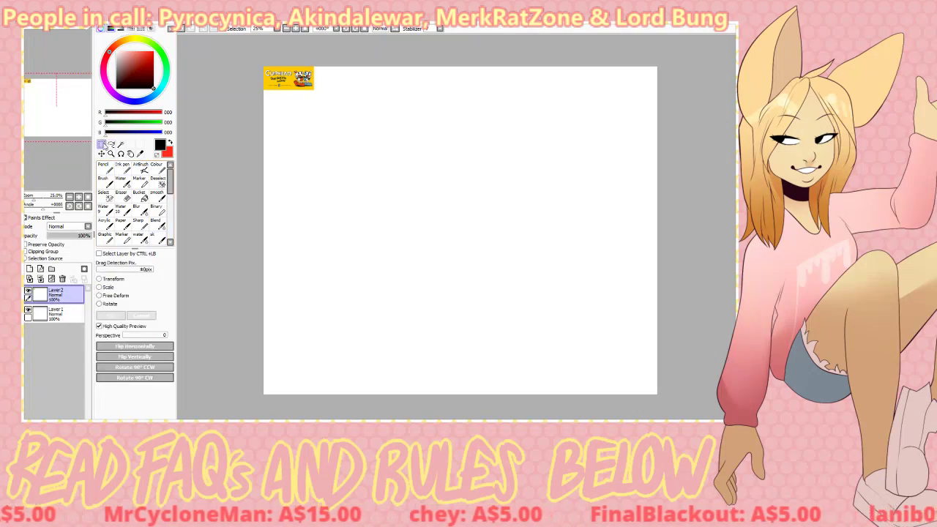
# - Enlarge the pasted Cuphead picture, cut away its title area, and place the two characters at the canvas's lower left as reference
pyautogui.moveTo(316, 99); pyautogui.dragTo(483, 187)
pyautogui.press('Return')
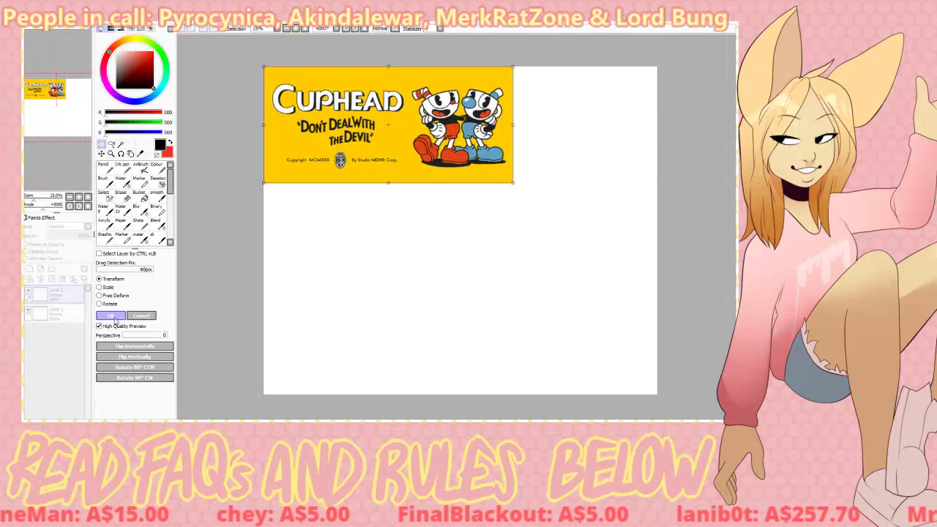
pyautogui.moveTo(230, 50)
pyautogui.mouseDown()
pyautogui.moveTo(361, 172)
pyautogui.moveTo(407, 197)
pyautogui.mouseUp()
pyautogui.hotkey('ctrl', 'x')
pyautogui.moveTo(470, 145)
pyautogui.mouseDown()
pyautogui.moveTo(313, 298)
pyautogui.moveTo(351, 351)
pyautogui.mouseUp()
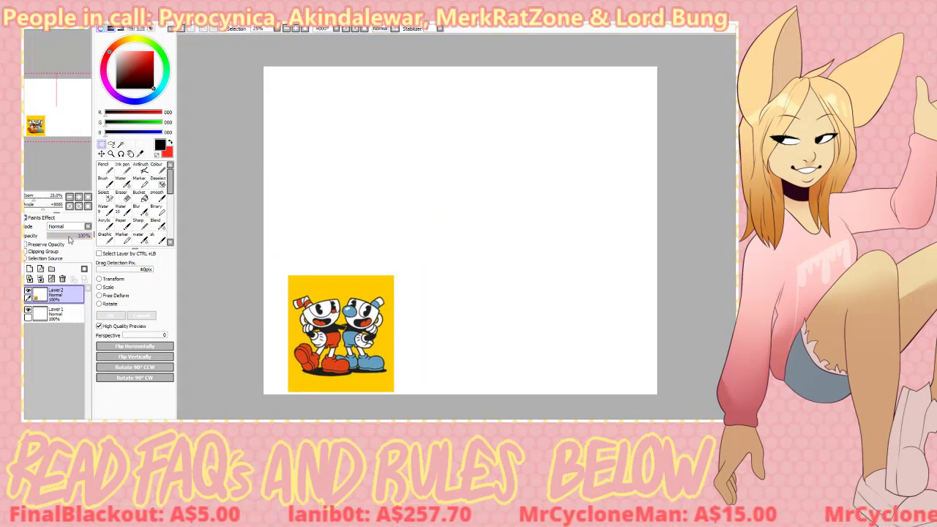
# - Fade the reference layer to about 40% opacity, place it below the drawing layer, and prepare the ink brush at size 30
pyautogui.click(66, 235)
pyautogui.moveTo(73, 294); pyautogui.dragTo(69, 318)
pyautogui.click(71, 294)
pyautogui.click(157, 238)
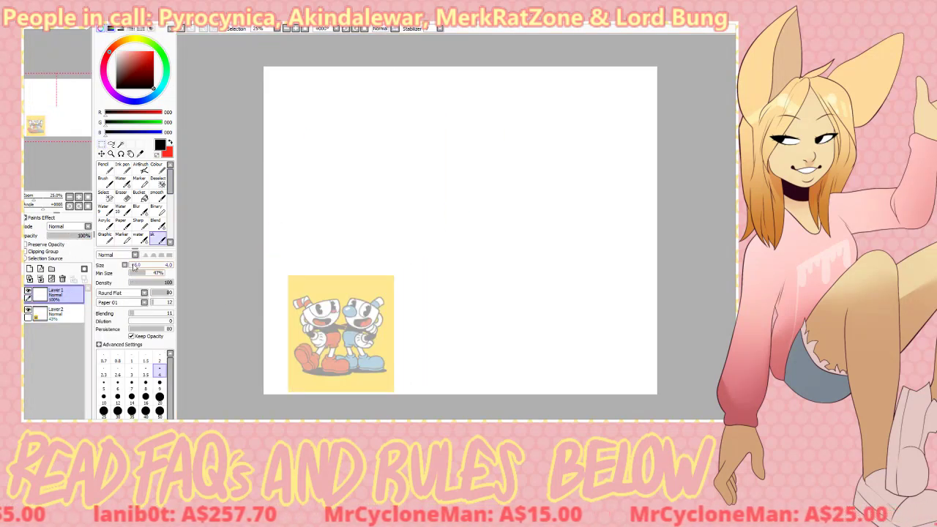
pyautogui.click(135, 266)
pyautogui.moveTo(418, 108)
pyautogui.mouseDown()
pyautogui.moveTo(462, 125)
pyautogui.moveTo(401, 175)
pyautogui.mouseUp()
pyautogui.hotkey('ctrl', 'z')
pyautogui.hotkey('ctrl', 'z')
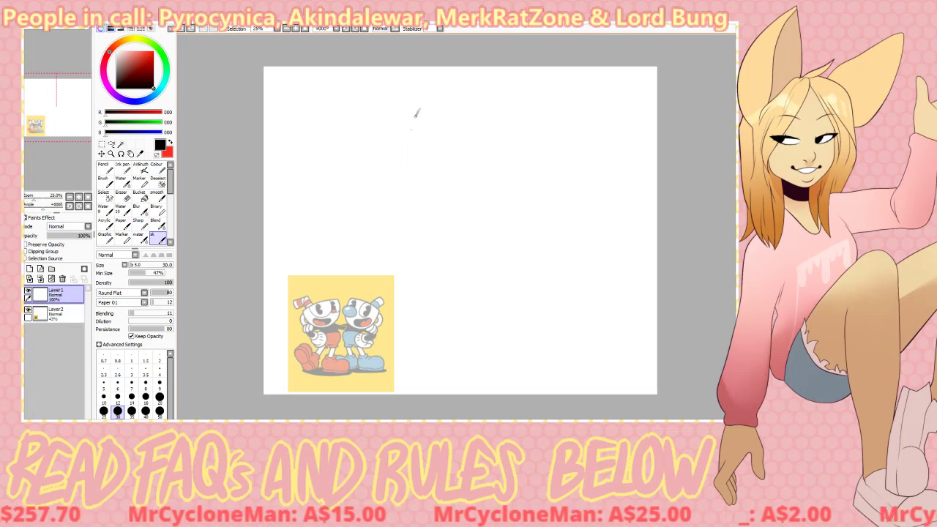
pyautogui.moveTo(451, 119); pyautogui.dragTo(464, 209)
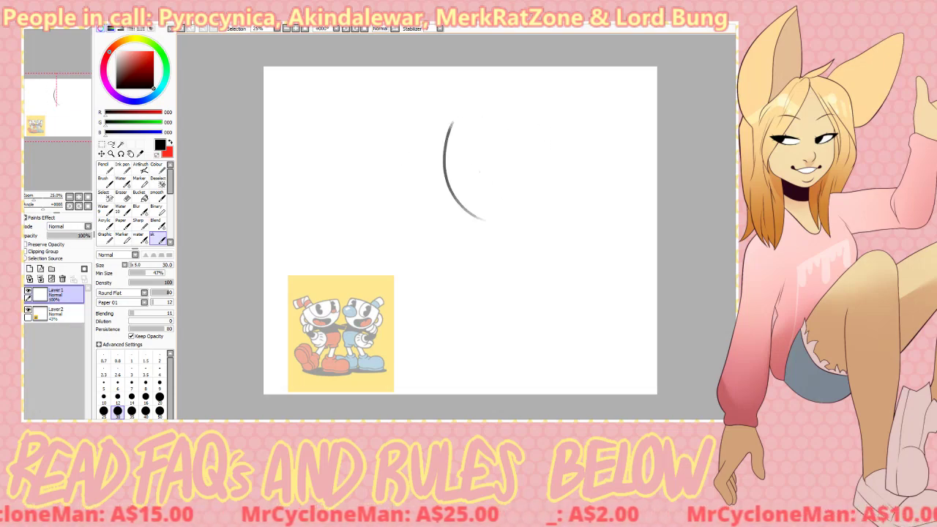
pyautogui.hotkey('ctrl', 'z')
pyautogui.moveTo(355, 136); pyautogui.dragTo(447, 183)
pyautogui.hotkey('ctrl', 'z')
# - Sketch the lower curve and the slightly slanted top edge of the cup-shaped head on the drawing layer
pyautogui.moveTo(322, 139)
pyautogui.mouseDown()
pyautogui.moveTo(380, 211)
pyautogui.moveTo(431, 169)
pyautogui.mouseUp()
pyautogui.moveTo(319, 137)
pyautogui.mouseDown()
pyautogui.moveTo(362, 122)
pyautogui.moveTo(449, 125)
pyautogui.moveTo(362, 118)
pyautogui.moveTo(447, 159)
pyautogui.moveTo(355, 119)
pyautogui.moveTo(438, 101)
pyautogui.mouseUp()
pyautogui.hotkey('ctrl', 'z')
pyautogui.hotkey('ctrl', 'z')
pyautogui.hotkey('ctrl', 'z')
pyautogui.hotkey('ctrl', 'z')
pyautogui.hotkey('ctrl', 'z')
pyautogui.hotkey('ctrl', 'z')
pyautogui.moveTo(452, 105); pyautogui.dragTo(443, 173)
pyautogui.hotkey('ctrl', 'z')
pyautogui.hotkey('ctrl', 'z')
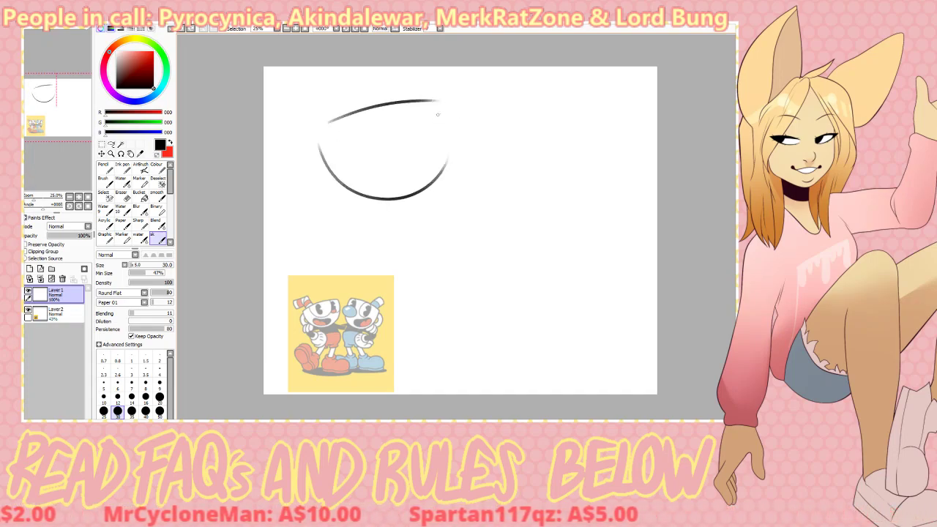
# - Shorten the upper right end of the head's lower curve with a size 85 Eraser
pyautogui.press('e')
pyautogui.hotkey('ctrl', 'z')
pyautogui.click(137, 266)
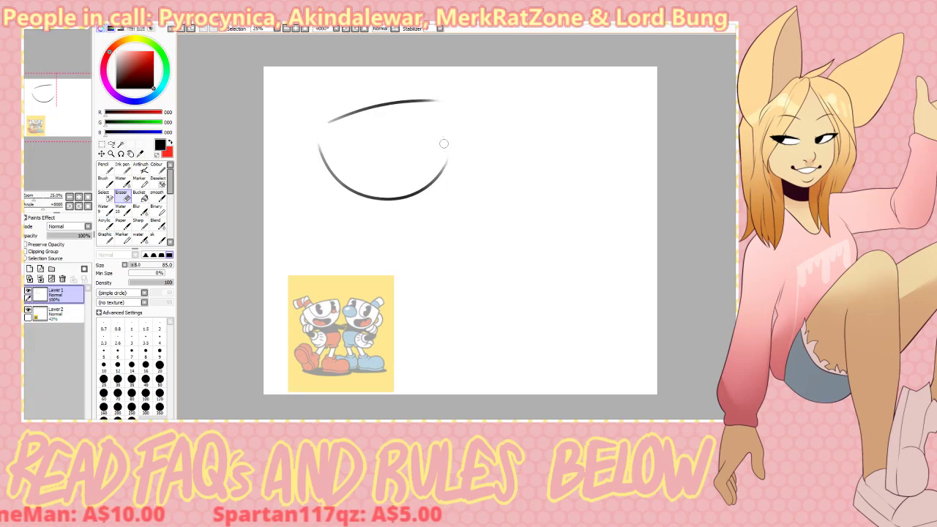
pyautogui.moveTo(444, 147); pyautogui.dragTo(442, 172)
# - Draw the double curved line on the head's right side and join it to the top and bottom outlines
pyautogui.press('b')
pyautogui.moveTo(439, 106)
pyautogui.mouseDown()
pyautogui.moveTo(461, 135)
pyautogui.moveTo(447, 167)
pyautogui.moveTo(445, 129)
pyautogui.moveTo(440, 169)
pyautogui.mouseUp()
pyautogui.hotkey('ctrl', 'z')
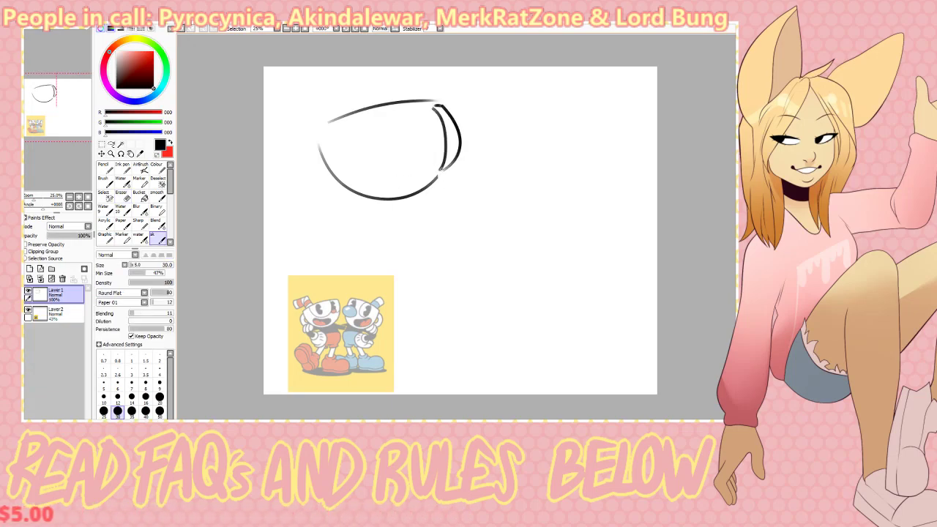
pyautogui.hotkey('ctrl', 'z')
pyautogui.moveTo(435, 110); pyautogui.dragTo(439, 175)
pyautogui.hotkey('ctrl', 'z')
pyautogui.moveTo(437, 168); pyautogui.dragTo(446, 172)
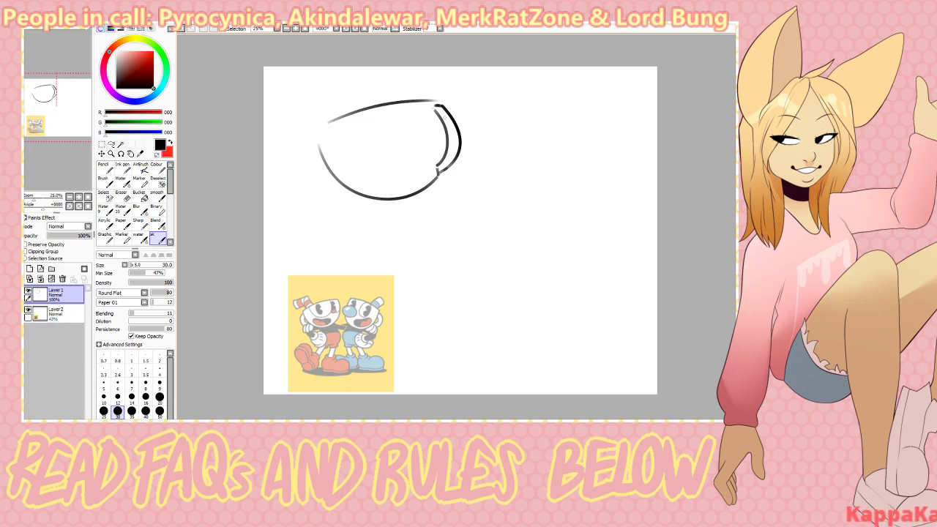
pyautogui.hotkey('ctrl', 'z')
pyautogui.moveTo(431, 105); pyautogui.dragTo(442, 107)
# - Close the head's left side with a round knob and a straight inner edge, erasing the overlapping outline
pyautogui.moveTo(352, 159); pyautogui.dragTo(374, 203)
pyautogui.moveTo(351, 164)
pyautogui.mouseDown()
pyautogui.moveTo(324, 167)
pyautogui.moveTo(340, 184)
pyautogui.mouseUp()
pyautogui.hotkey('ctrl', 'z')
pyautogui.press('e')
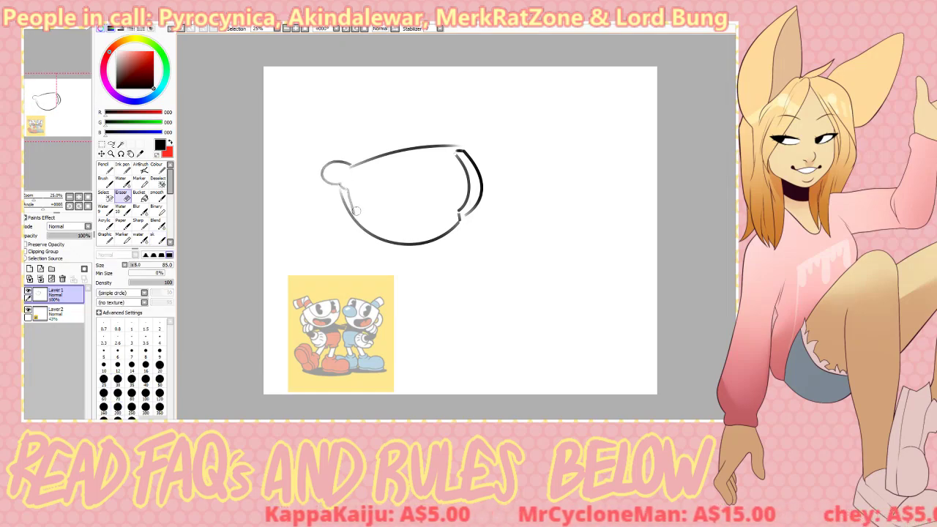
pyautogui.moveTo(358, 223)
pyautogui.mouseDown()
pyautogui.moveTo(365, 230)
pyautogui.moveTo(350, 176)
pyautogui.mouseUp()
pyautogui.press('b')
pyautogui.hotkey('ctrl', 'z')
pyautogui.hotkey('ctrl', 'z')
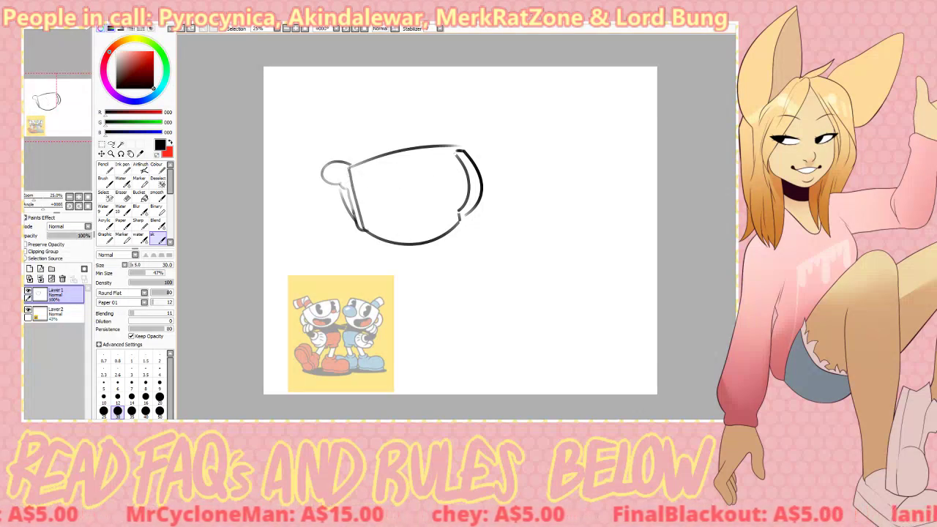
pyautogui.moveTo(363, 211)
pyautogui.mouseDown()
pyautogui.moveTo(388, 157)
pyautogui.moveTo(440, 195)
pyautogui.mouseUp()
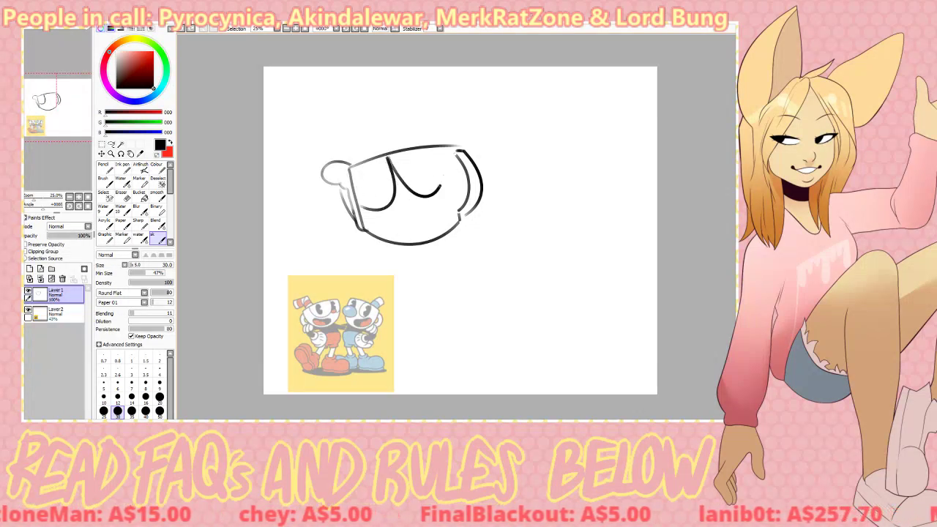
pyautogui.hotkey('ctrl', 'z')
pyautogui.hotkey('ctrl', 'z')
pyautogui.moveTo(363, 212)
pyautogui.mouseDown()
pyautogui.moveTo(389, 195)
pyautogui.moveTo(395, 158)
pyautogui.mouseUp()
pyautogui.moveTo(395, 157)
pyautogui.mouseDown()
pyautogui.moveTo(411, 186)
pyautogui.moveTo(448, 174)
pyautogui.mouseUp()
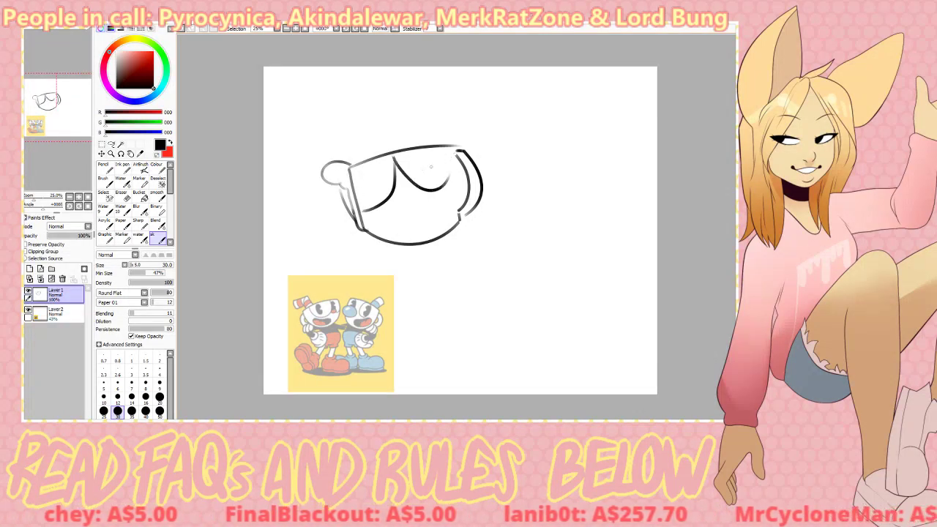
pyautogui.hotkey('ctrl', 'z')
pyautogui.hotkey('ctrl', 'z')
# - Draw two large rounded eye curves hanging from the head's top edge and meeting near the middle
pyautogui.moveTo(362, 213)
pyautogui.mouseDown()
pyautogui.moveTo(394, 156)
pyautogui.moveTo(433, 196)
pyautogui.mouseUp()
pyautogui.hotkey('ctrl', 'z')
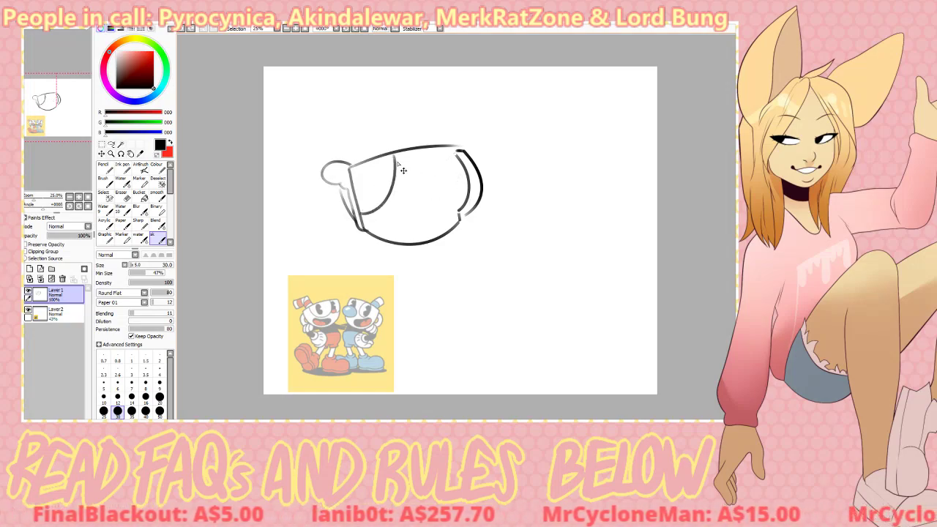
pyautogui.moveTo(395, 157); pyautogui.dragTo(456, 177)
pyautogui.hotkey('ctrl', 'z')
pyautogui.moveTo(394, 155)
pyautogui.mouseDown()
pyautogui.moveTo(461, 198)
pyautogui.moveTo(448, 195)
pyautogui.moveTo(460, 189)
pyautogui.mouseUp()
pyautogui.hotkey('ctrl', 'z')
pyautogui.hotkey('ctrl', 'z')
# - Draw a small heart-shaped pupil in each eye, just under the head's top edge
pyautogui.moveTo(361, 170)
pyautogui.mouseDown()
pyautogui.moveTo(377, 187)
pyautogui.moveTo(371, 166)
pyautogui.moveTo(360, 185)
pyautogui.moveTo(364, 166)
pyautogui.moveTo(378, 165)
pyautogui.moveTo(359, 183)
pyautogui.moveTo(382, 164)
pyautogui.moveTo(406, 168)
pyautogui.moveTo(388, 156)
pyautogui.moveTo(379, 162)
pyautogui.moveTo(407, 168)
pyautogui.mouseUp()
pyautogui.hotkey('ctrl', 'z')
pyautogui.hotkey('ctrl', 'z')
pyautogui.hotkey('ctrl', 'z')
pyautogui.hotkey('ctrl', 'z')
pyautogui.hotkey('ctrl', 'z')
pyautogui.hotkey('ctrl', 'z')
pyautogui.hotkey('ctrl', 'z')
pyautogui.hotkey('ctrl', 'z')
pyautogui.moveTo(407, 168); pyautogui.dragTo(418, 153)
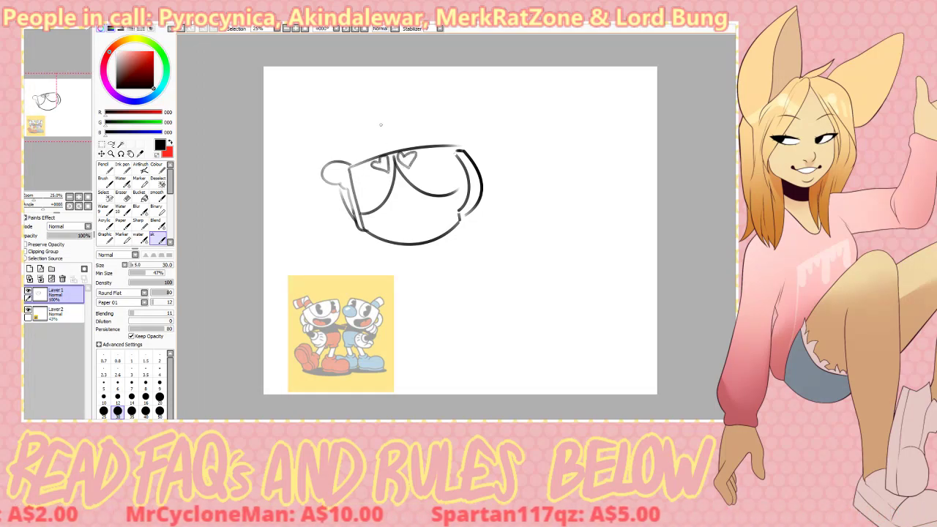
# - Sketch light tapering lines above the head, and outline the large curved open mouth
pyautogui.moveTo(378, 121); pyautogui.dragTo(366, 157)
pyautogui.hotkey('ctrl', 'z')
pyautogui.moveTo(400, 223)
pyautogui.mouseDown()
pyautogui.moveTo(385, 230)
pyautogui.moveTo(439, 222)
pyautogui.moveTo(398, 235)
pyautogui.moveTo(381, 216)
pyautogui.moveTo(443, 207)
pyautogui.moveTo(435, 233)
pyautogui.moveTo(442, 199)
pyautogui.moveTo(433, 192)
pyautogui.moveTo(385, 224)
pyautogui.moveTo(445, 188)
pyautogui.moveTo(386, 212)
pyautogui.moveTo(417, 198)
pyautogui.mouseUp()
pyautogui.hotkey('ctrl', 'z')
pyautogui.hotkey('ctrl', 'z')
pyautogui.hotkey('ctrl', 'z')
pyautogui.hotkey('ctrl', 'z')
pyautogui.hotkey('ctrl', 'z')
# - Erase the part of the right eye curve that overlaps the upper end of the mouth
pyautogui.press('e')
pyautogui.press('b')
pyautogui.hotkey('ctrl', 'z')
pyautogui.hotkey('ctrl', 'z')
pyautogui.press('e')
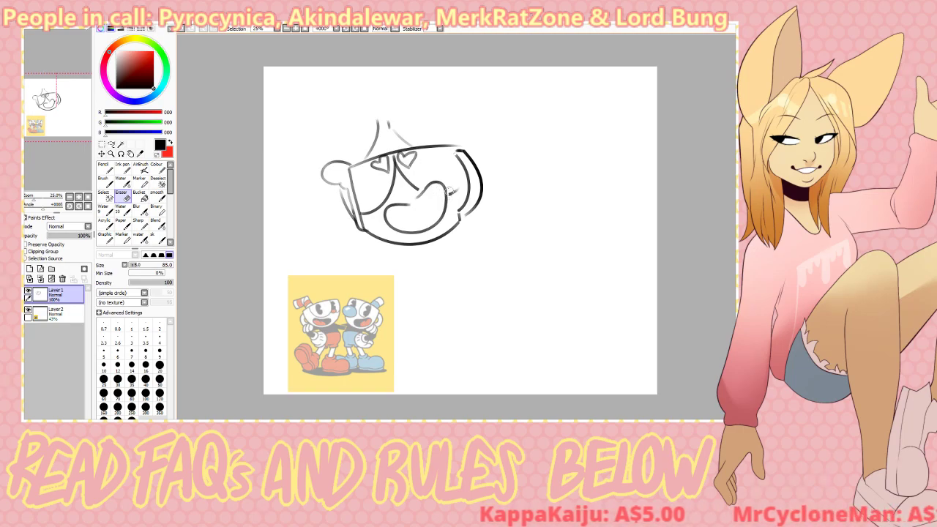
pyautogui.press('e')
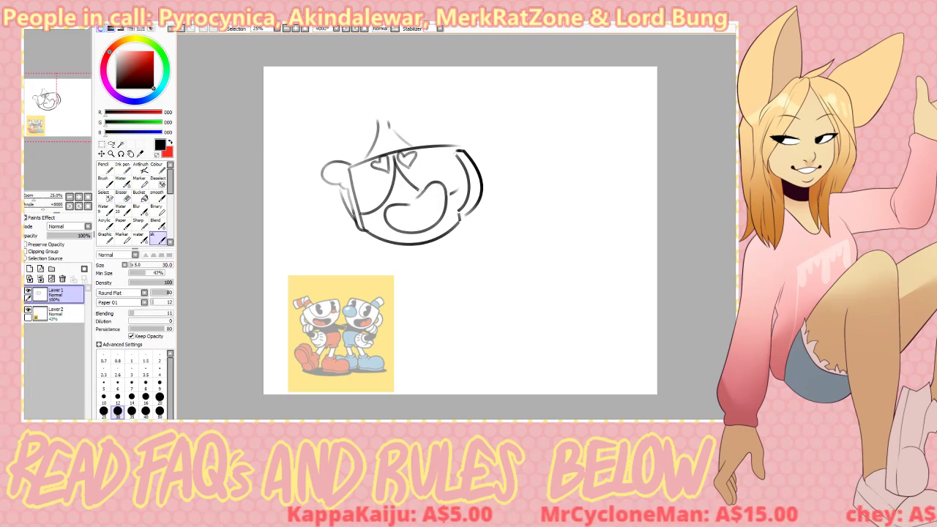
# - Draw a curved cheek line over the upper right corner of the mouth
pyautogui.hotkey('ctrl', 'z')
pyautogui.moveTo(451, 188)
pyautogui.mouseDown()
pyautogui.moveTo(454, 196)
pyautogui.moveTo(443, 172)
pyautogui.moveTo(453, 175)
pyautogui.mouseUp()
pyautogui.hotkey('ctrl', 'z')
pyautogui.hotkey('ctrl', 'z')
pyautogui.hotkey('ctrl', 'z')
pyautogui.hotkey('ctrl', 'z')
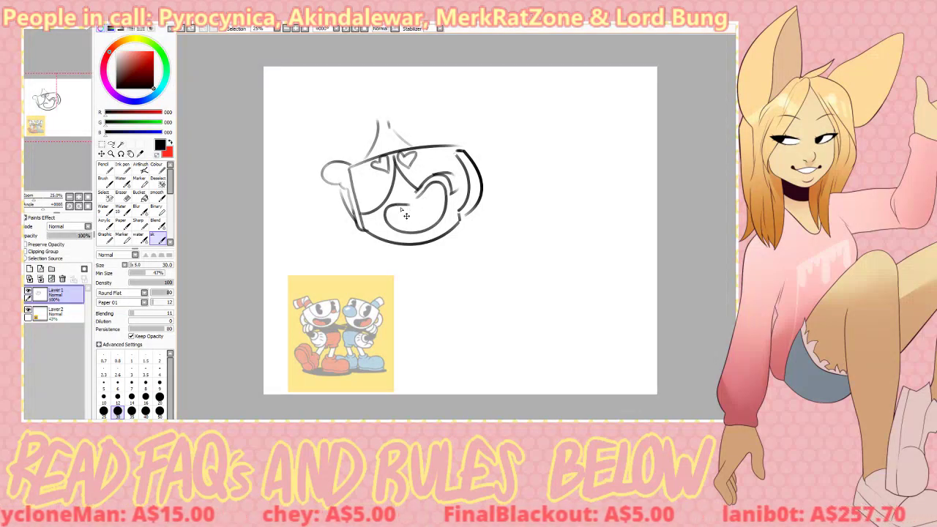
# - Join the mouth's upper edge from its left corner to the right, erasing and redrawing the line below the eye
pyautogui.hotkey('ctrl', 'z')
pyautogui.moveTo(395, 206)
pyautogui.mouseDown()
pyautogui.moveTo(435, 219)
pyautogui.moveTo(415, 237)
pyautogui.moveTo(444, 213)
pyautogui.mouseUp()
pyautogui.hotkey('ctrl', 'z')
pyautogui.hotkey('ctrl', 'z')
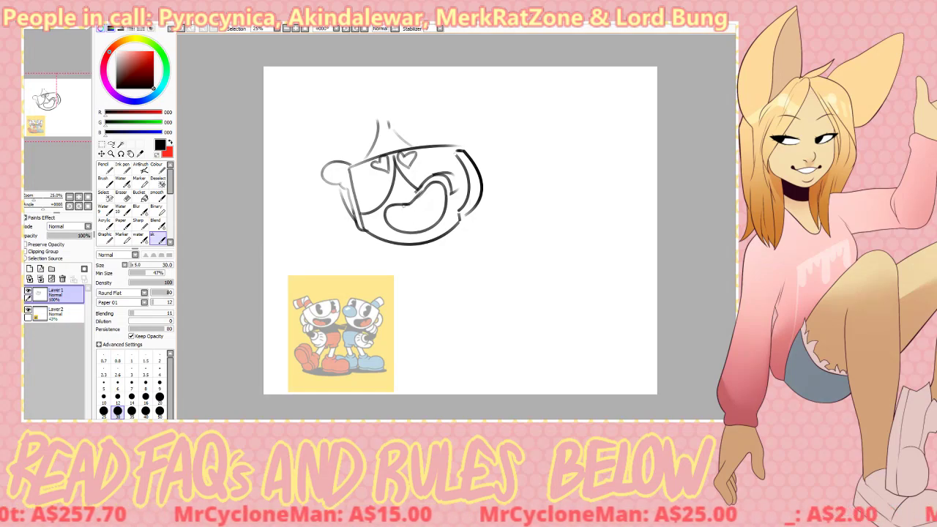
pyautogui.press('e')
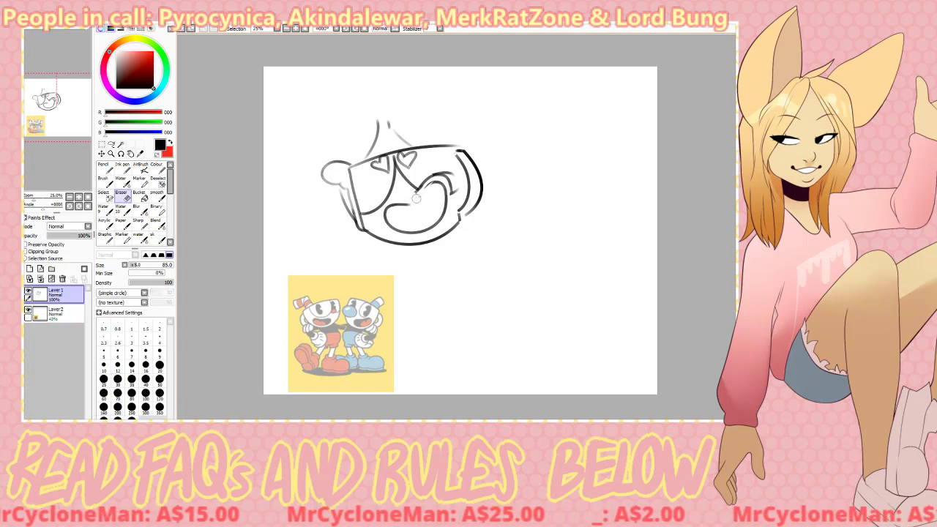
pyautogui.press('b')
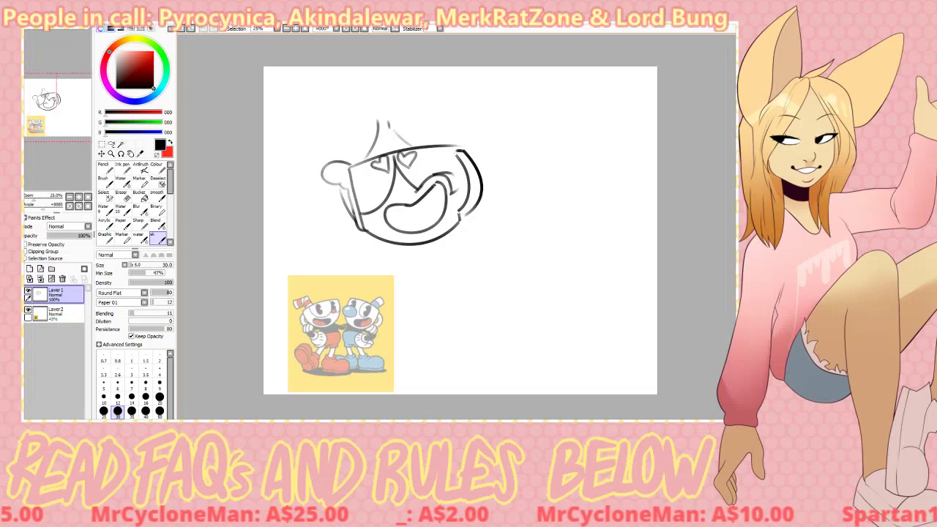
pyautogui.hotkey('ctrl', 'z')
pyautogui.moveTo(435, 185)
pyautogui.mouseDown()
pyautogui.moveTo(443, 185)
pyautogui.moveTo(416, 203)
pyautogui.moveTo(444, 183)
pyautogui.mouseUp()
pyautogui.hotkey('ctrl', 'z')
pyautogui.hotkey('ctrl', 'z')
pyautogui.hotkey('ctrl', 'z')
pyautogui.hotkey('ctrl', 'z')
pyautogui.hotkey('ctrl', 'z')
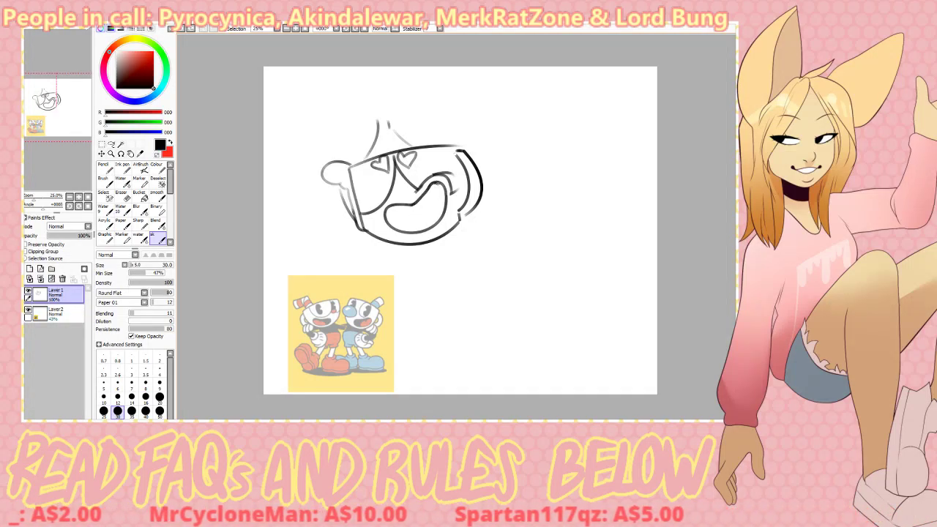
pyautogui.hotkey('ctrl', 'z')
# - Draw the tongue inside the mouth, reshape the mouth's right side down to the chin, and erase overlapping lines
pyautogui.moveTo(417, 230); pyautogui.dragTo(432, 220)
pyautogui.moveTo(431, 218)
pyautogui.mouseDown()
pyautogui.moveTo(445, 212)
pyautogui.moveTo(442, 225)
pyautogui.moveTo(446, 213)
pyautogui.moveTo(453, 233)
pyautogui.mouseUp()
pyautogui.press('e')
pyautogui.hotkey('ctrl', 'z')
pyautogui.press('b')
pyautogui.hotkey('ctrl', 'z')
pyautogui.hotkey('ctrl', 'z')
pyautogui.press('e')
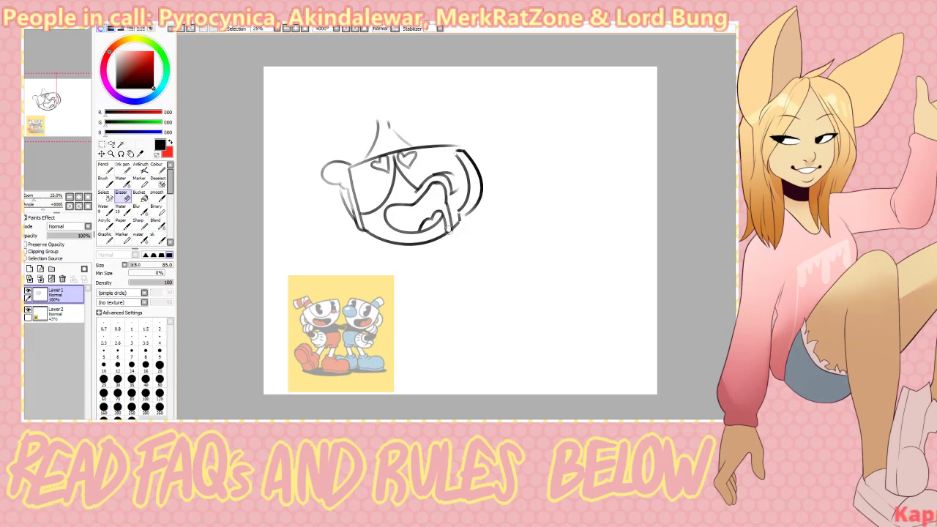
# - Draw the rounded chin corner below the mouth with a small oval beneath it, and shift the sketch up and right
pyautogui.press('b')
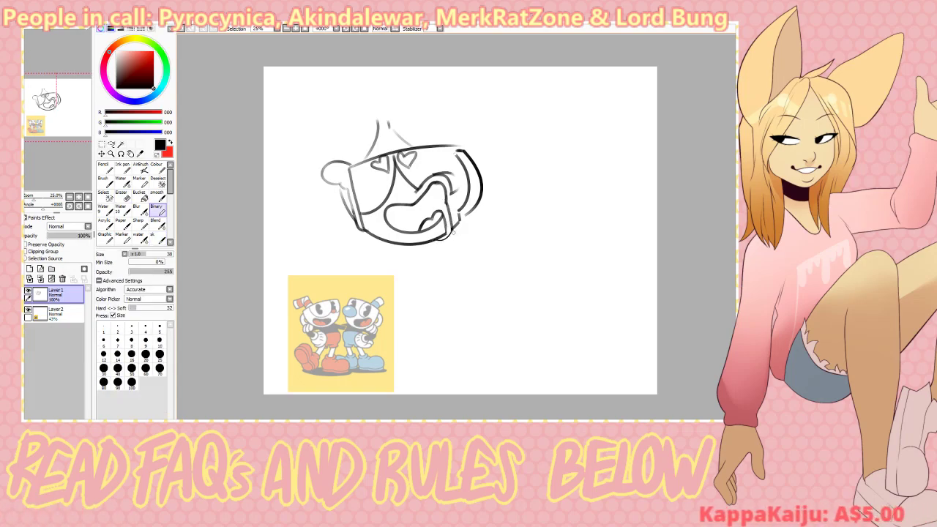
pyautogui.press('b')
pyautogui.hotkey('ctrl', 'z')
pyautogui.moveTo(452, 228); pyautogui.dragTo(437, 240)
pyautogui.hotkey('ctrl', 'z')
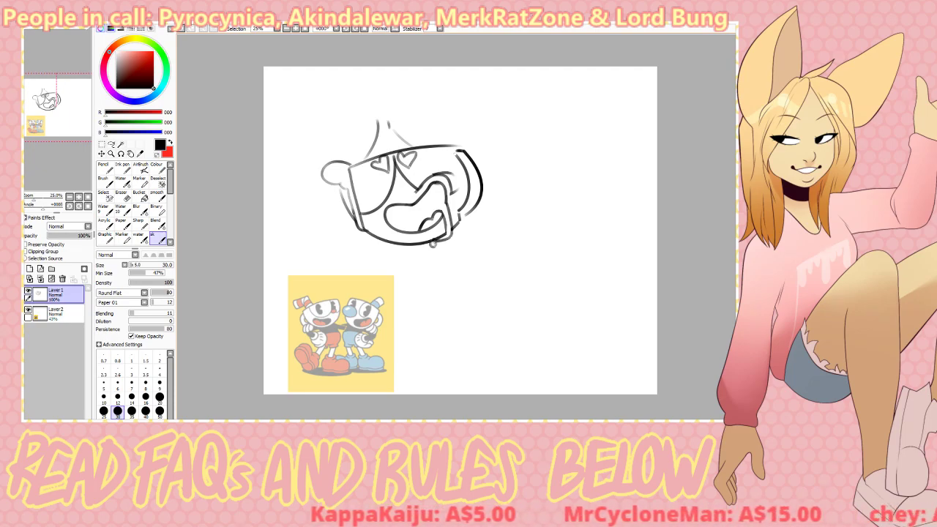
pyautogui.moveTo(437, 261); pyautogui.dragTo(458, 243)
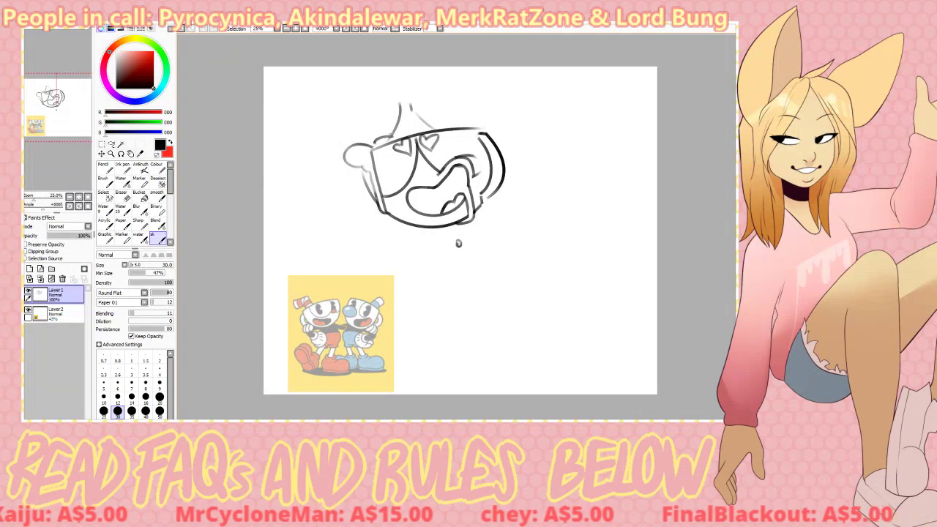
# - Thicken the head's top edge with bold strokes running from the left knob to the right rim
pyautogui.moveTo(374, 148); pyautogui.dragTo(470, 125)
pyautogui.hotkey('ctrl', 'z')
pyautogui.hotkey('ctrl', 'z')
pyautogui.hotkey('ctrl', 'z')
pyautogui.hotkey('ctrl', 'z')
pyautogui.hotkey('ctrl', 'z')
pyautogui.moveTo(374, 148); pyautogui.dragTo(480, 126)
pyautogui.hotkey('ctrl', 'z')
pyautogui.hotkey('ctrl', 'z')
pyautogui.hotkey('ctrl', 'z')
pyautogui.moveTo(460, 127)
pyautogui.mouseDown()
pyautogui.moveTo(483, 127)
pyautogui.moveTo(475, 125)
pyautogui.mouseUp()
pyautogui.hotkey('ctrl', 'z')
pyautogui.hotkey('ctrl', 'z')
pyautogui.hotkey('ctrl', 'z')
pyautogui.hotkey('ctrl', 'z')
pyautogui.moveTo(372, 145); pyautogui.dragTo(465, 124)
pyautogui.hotkey('ctrl', 'z')
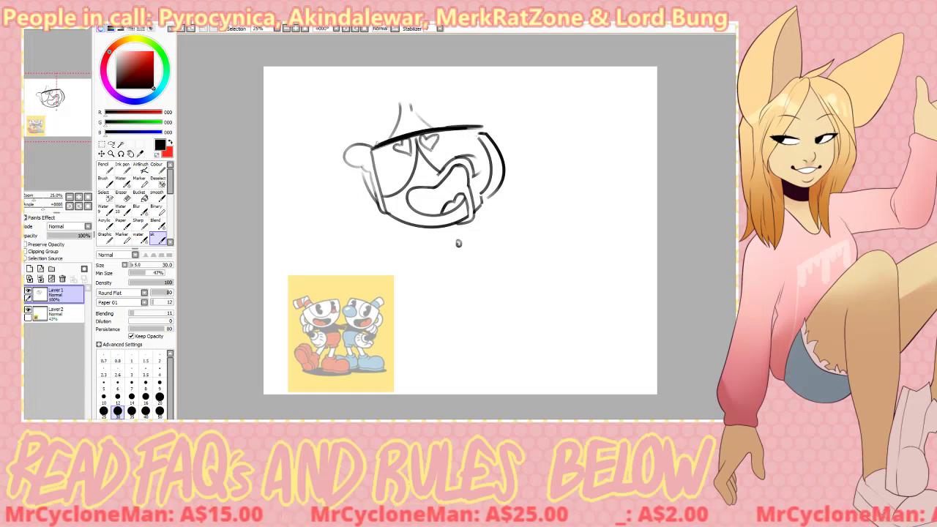
pyautogui.moveTo(374, 147); pyautogui.dragTo(470, 126)
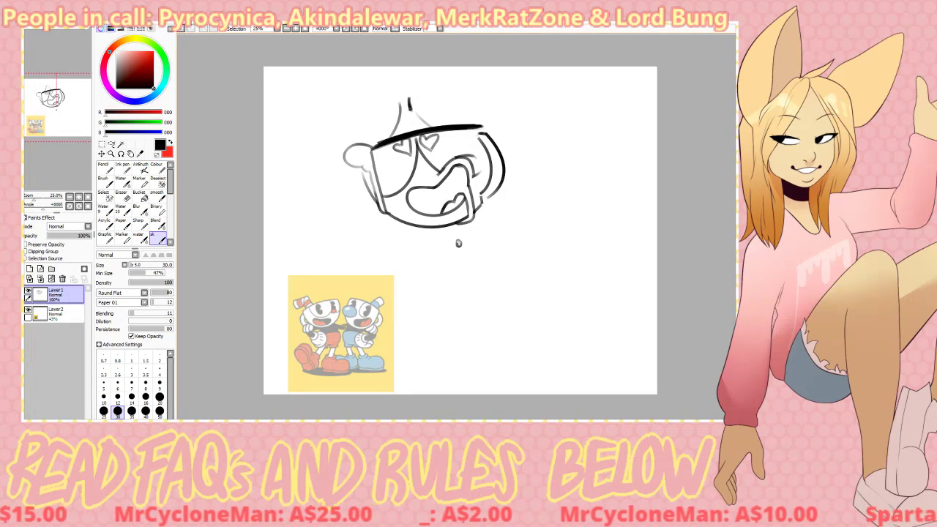
# - Darken the tapering lines above the head, and trim the left end of the thick top edge with the Eraser
pyautogui.moveTo(410, 109)
pyautogui.mouseDown()
pyautogui.moveTo(436, 126)
pyautogui.moveTo(396, 130)
pyautogui.mouseUp()
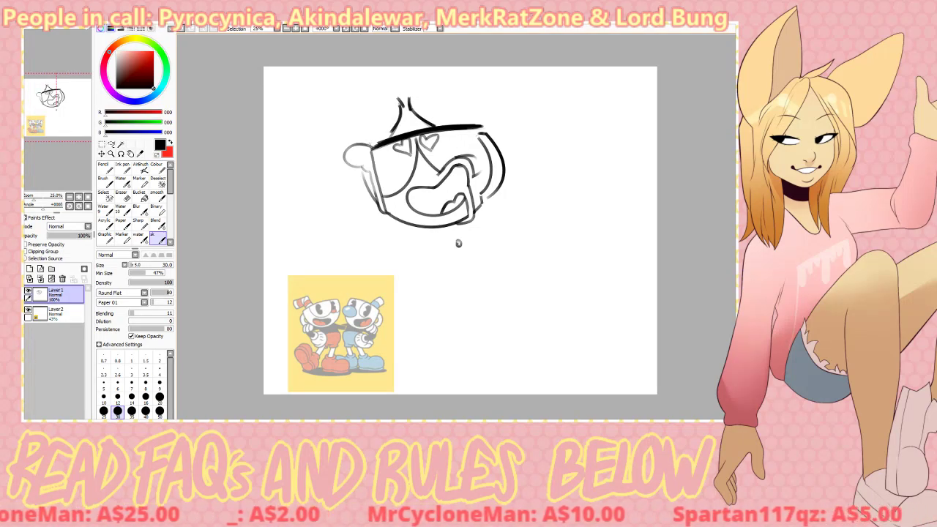
pyautogui.press('e')
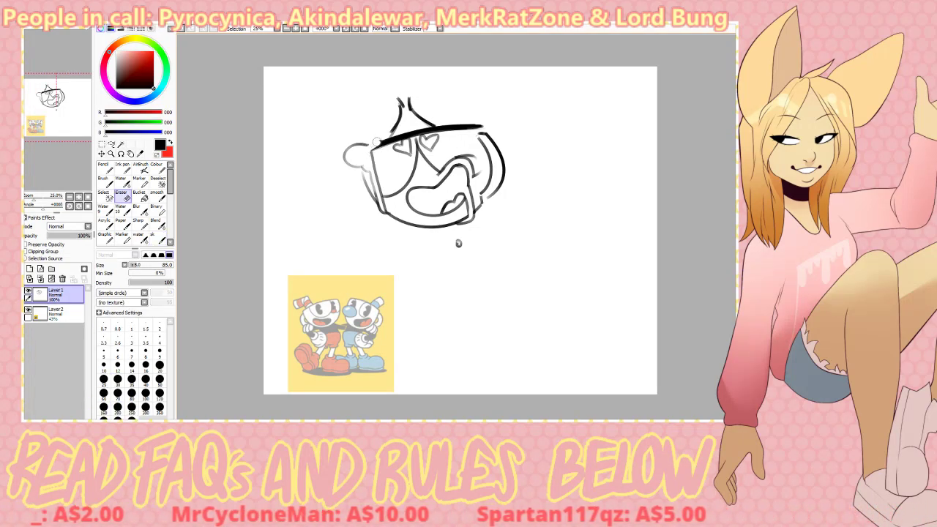
# - Draw a foam bump beside the head's left knob and foam bubbles above the right rim, add droplets, and move the sketch right
pyautogui.press('b')
pyautogui.moveTo(368, 143); pyautogui.dragTo(387, 137)
pyautogui.hotkey('ctrl', 'z')
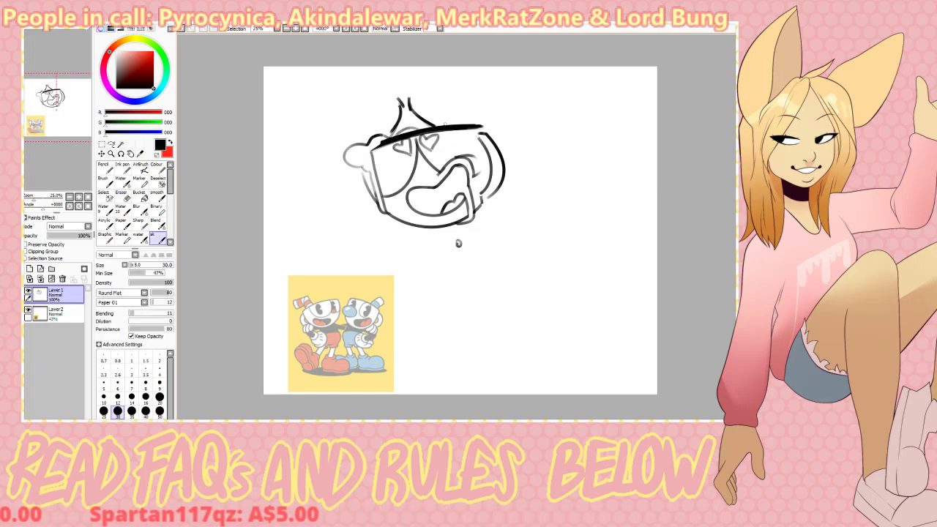
pyautogui.moveTo(461, 115)
pyautogui.mouseDown()
pyautogui.moveTo(492, 106)
pyautogui.moveTo(497, 130)
pyautogui.mouseUp()
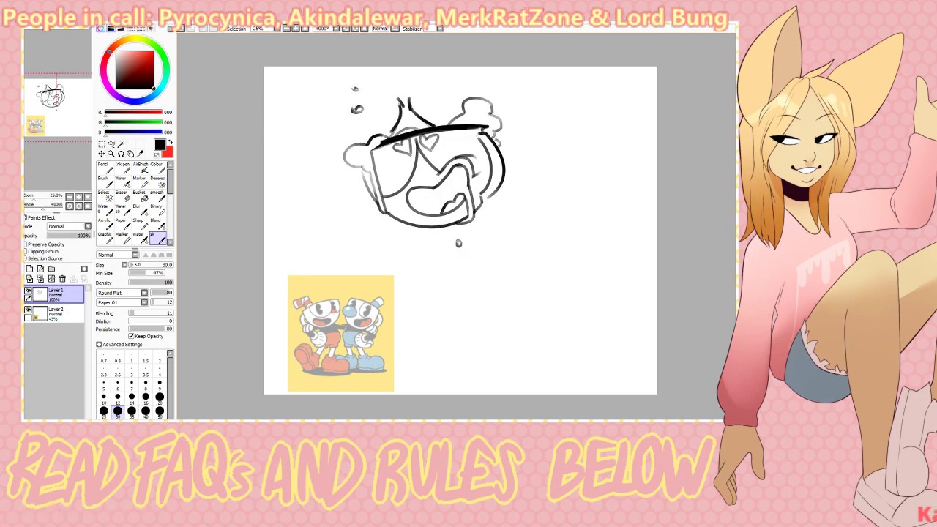
pyautogui.moveTo(455, 187); pyautogui.dragTo(516, 191)
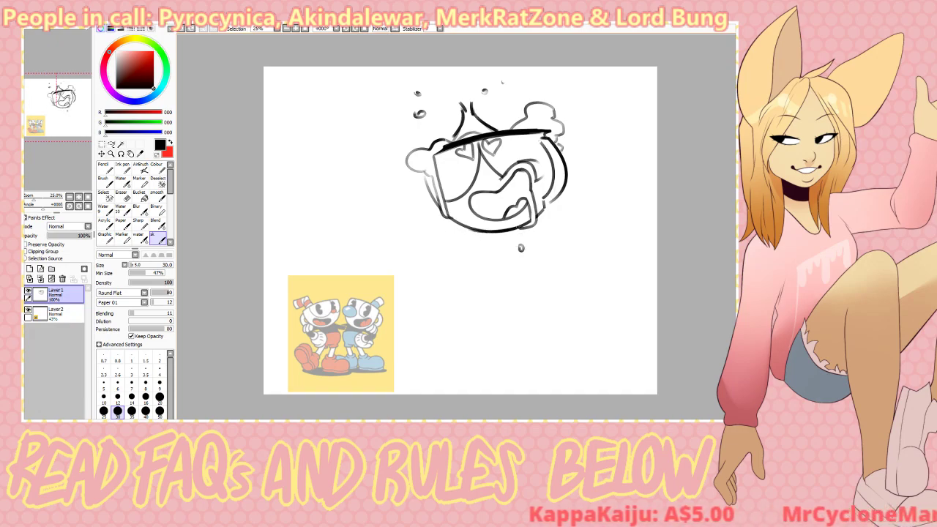
# - Erase the rough double lines on the head's right side and redraw that edge as one bold curve from the rim
pyautogui.moveTo(555, 144); pyautogui.dragTo(547, 185)
pyautogui.hotkey('ctrl', 'z')
pyautogui.press('e')
pyautogui.moveTo(545, 143)
pyautogui.mouseDown()
pyautogui.moveTo(545, 204)
pyautogui.moveTo(541, 144)
pyautogui.moveTo(563, 176)
pyautogui.moveTo(557, 202)
pyautogui.mouseUp()
pyautogui.press('b')
pyautogui.hotkey('ctrl', 'z')
pyautogui.moveTo(549, 132)
pyautogui.mouseDown()
pyautogui.moveTo(537, 214)
pyautogui.moveTo(546, 134)
pyautogui.moveTo(568, 174)
pyautogui.mouseUp()
pyautogui.hotkey('ctrl', 'z')
pyautogui.hotkey('ctrl', 'z')
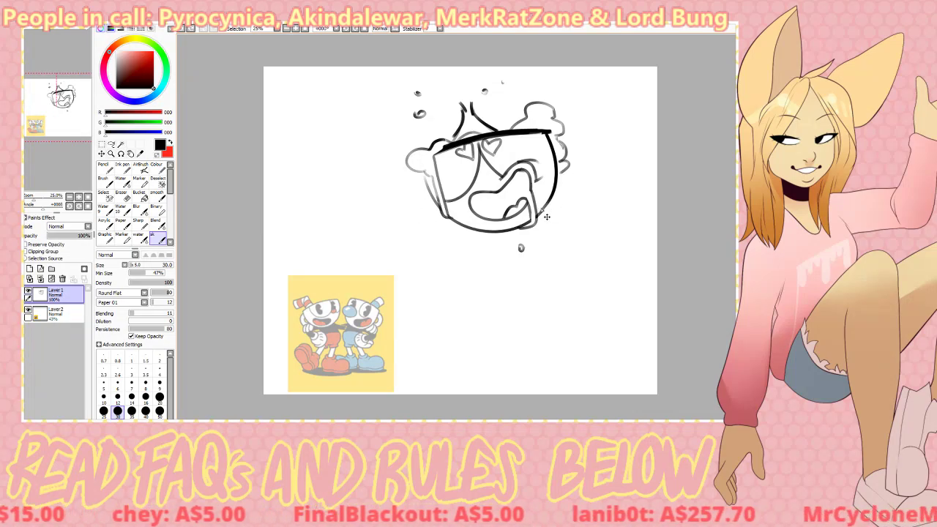
# - Draw a bold curved cup handle on the lower right side of the head
pyautogui.moveTo(541, 212)
pyautogui.mouseDown()
pyautogui.moveTo(571, 170)
pyautogui.moveTo(552, 208)
pyautogui.moveTo(569, 169)
pyautogui.moveTo(549, 198)
pyautogui.mouseUp()
pyautogui.hotkey('ctrl', 'z')
pyautogui.hotkey('ctrl', 'z')
pyautogui.hotkey('ctrl', 'z')
pyautogui.hotkey('ctrl', 'z')
pyautogui.hotkey('ctrl', 'z')
pyautogui.hotkey('ctrl', 'z')
pyautogui.hotkey('ctrl', 'z')
pyautogui.hotkey('ctrl', 'z')
pyautogui.hotkey('ctrl', 'z')
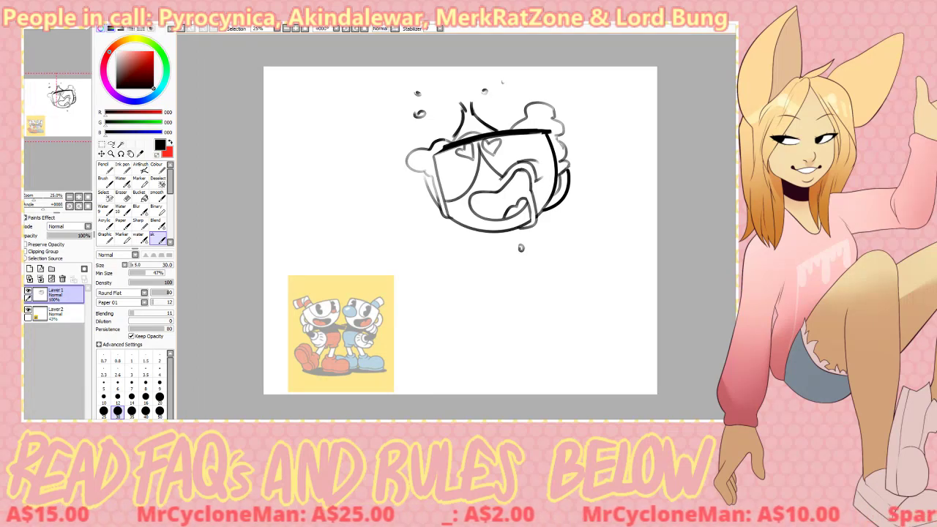
pyautogui.moveTo(565, 158); pyautogui.dragTo(570, 171)
pyautogui.hotkey('ctrl', 'z')
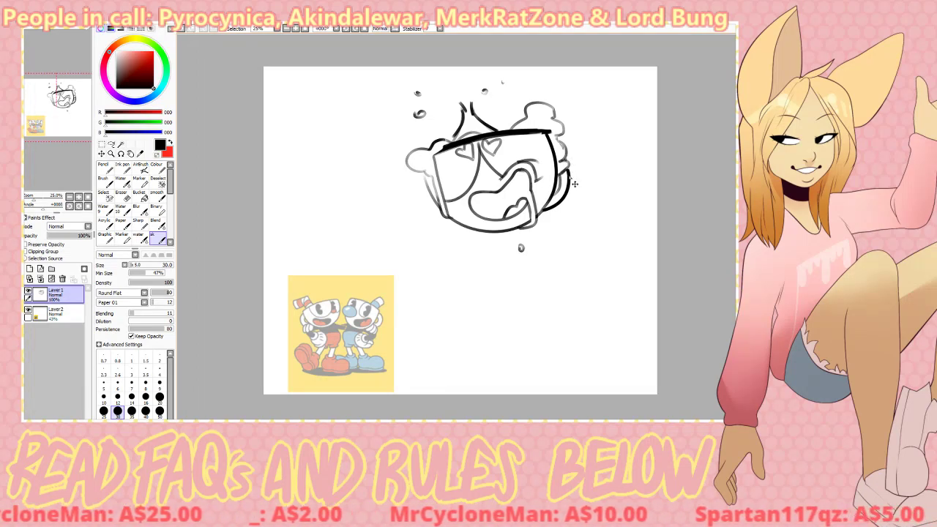
# - Shift the sketch slightly up, clear the lines between the eyes, and draw a small oval nose there
pyautogui.moveTo(498, 199); pyautogui.dragTo(505, 190)
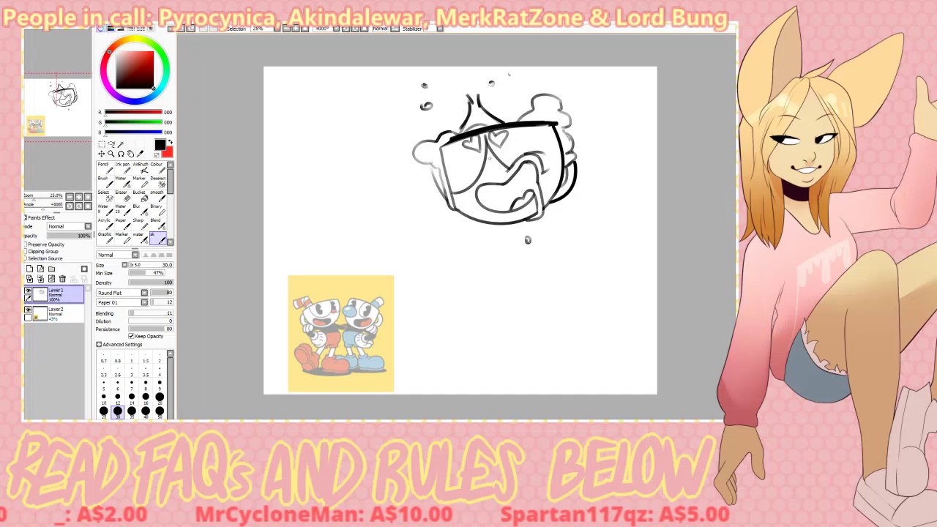
pyautogui.press('e')
pyautogui.moveTo(487, 156)
pyautogui.mouseDown()
pyautogui.moveTo(496, 159)
pyautogui.moveTo(483, 166)
pyautogui.moveTo(489, 153)
pyautogui.mouseUp()
pyautogui.press('n')
pyautogui.press('n')
pyautogui.press('n')
pyautogui.hotkey('ctrl', 'z')
# - Draw short blush strokes on the left and right cheeks beneath the eyes
pyautogui.moveTo(458, 187); pyautogui.dragTo(460, 205)
pyautogui.moveTo(463, 191); pyautogui.dragTo(464, 203)
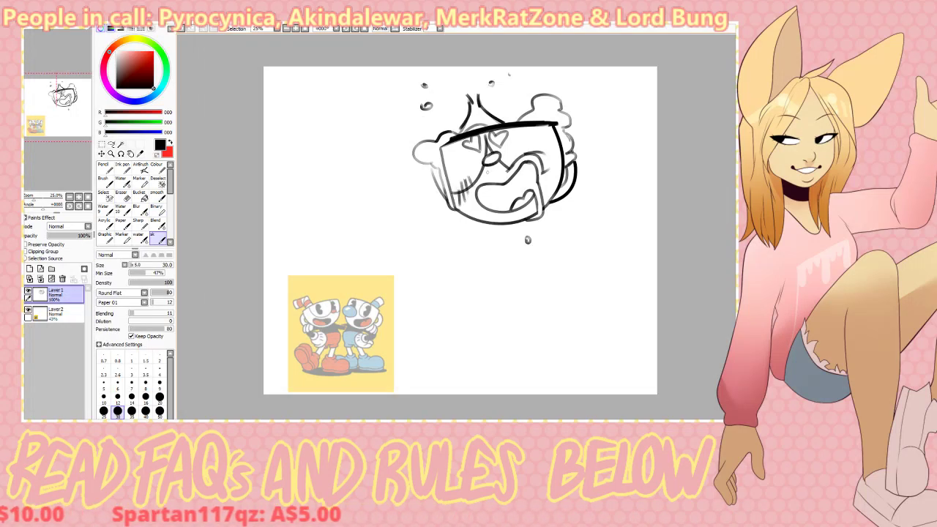
pyautogui.hotkey('ctrl', 'z')
pyautogui.hotkey('ctrl', 'z')
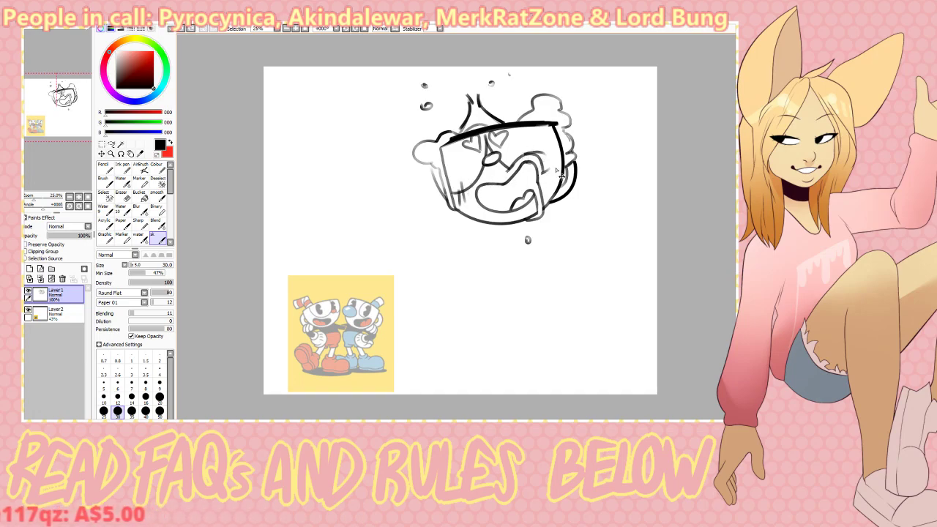
pyautogui.hotkey('ctrl', 'z')
pyautogui.moveTo(543, 175); pyautogui.dragTo(561, 153)
pyautogui.hotkey('ctrl', 'z')
pyautogui.hotkey('ctrl', 'z')
pyautogui.hotkey('ctrl', 'z')
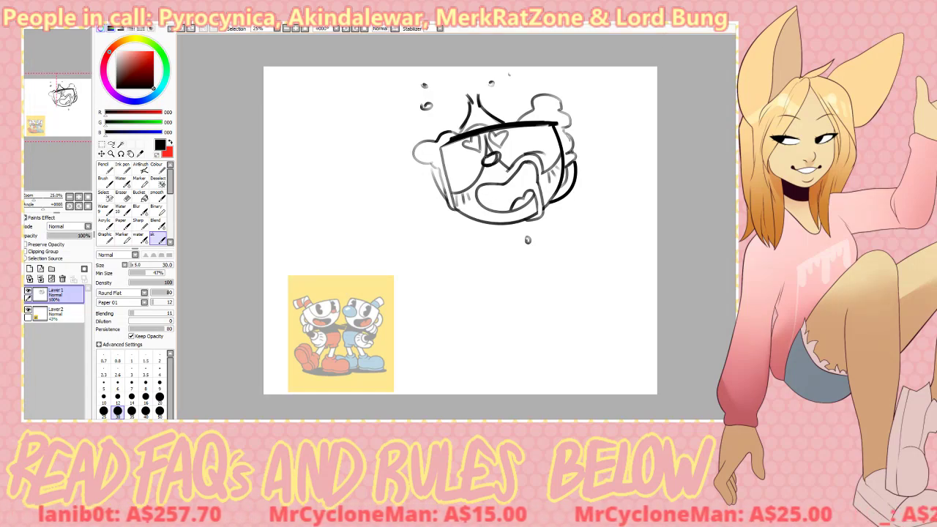
# - Move the head sketch down and slightly left on the canvas
pyautogui.moveTo(503, 216)
pyautogui.mouseDown()
pyautogui.moveTo(456, 259)
pyautogui.moveTo(432, 251)
pyautogui.moveTo(414, 318)
pyautogui.moveTo(471, 287)
pyautogui.mouseUp()
pyautogui.hotkey('ctrl', 'z')
pyautogui.hotkey('ctrl', 'z')
pyautogui.hotkey('ctrl', 'z')
pyautogui.hotkey('ctrl', 'z')
pyautogui.hotkey('ctrl', 'z')
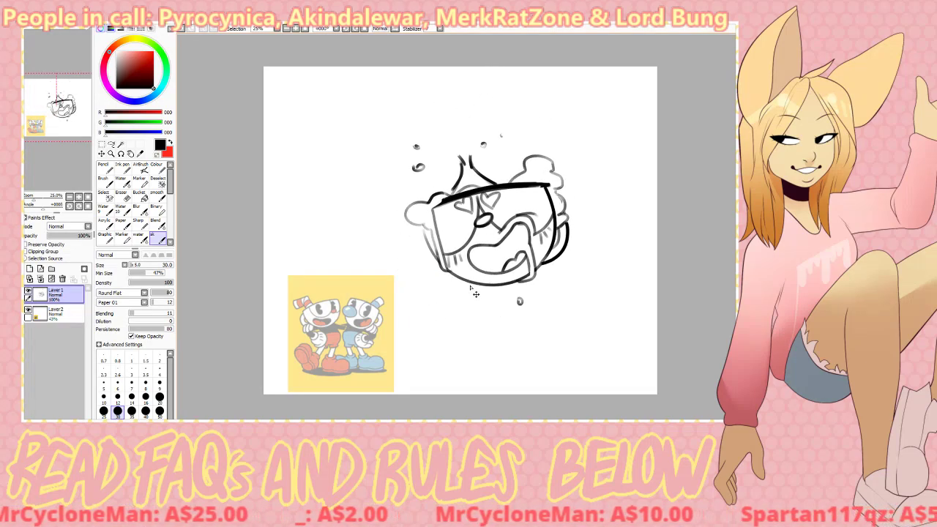
pyautogui.hotkey('ctrl', 'z')
pyautogui.hotkey('ctrl', 'z')
pyautogui.hotkey('ctrl', 'z')
pyautogui.hotkey('ctrl', 'z')
pyautogui.moveTo(465, 226)
pyautogui.mouseDown()
pyautogui.moveTo(433, 169)
pyautogui.moveTo(452, 188)
pyautogui.moveTo(451, 212)
pyautogui.moveTo(431, 164)
pyautogui.moveTo(468, 121)
pyautogui.mouseUp()
pyautogui.hotkey('ctrl', 'z')
pyautogui.hotkey('ctrl', 'z')
pyautogui.hotkey('ctrl', 'z')
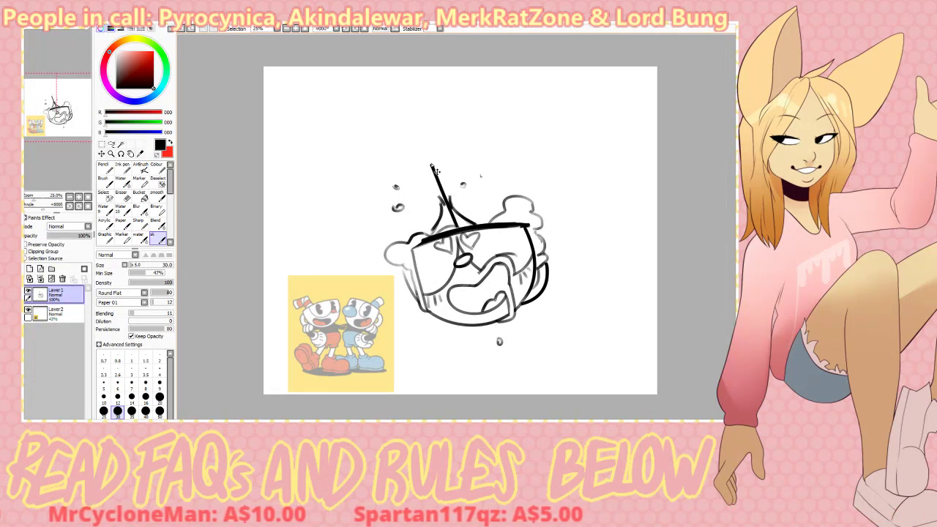
pyautogui.moveTo(432, 166)
pyautogui.mouseDown()
pyautogui.moveTo(461, 115)
pyautogui.moveTo(483, 132)
pyautogui.moveTo(459, 120)
pyautogui.mouseUp()
pyautogui.hotkey('ctrl', 'z')
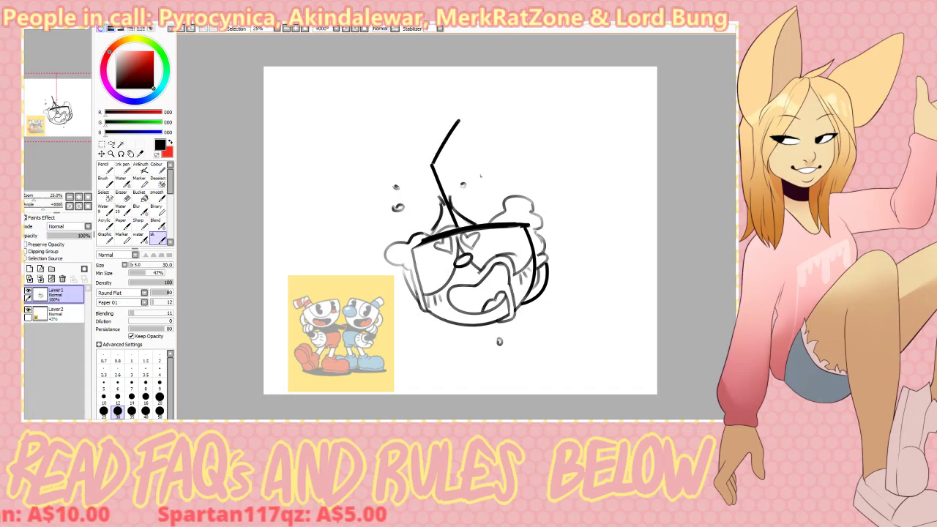
pyautogui.hotkey('ctrl', 'z')
pyautogui.moveTo(431, 165)
pyautogui.mouseDown()
pyautogui.moveTo(455, 122)
pyautogui.moveTo(479, 137)
pyautogui.mouseUp()
pyautogui.hotkey('ctrl', 'z')
pyautogui.hotkey('ctrl', 'z')
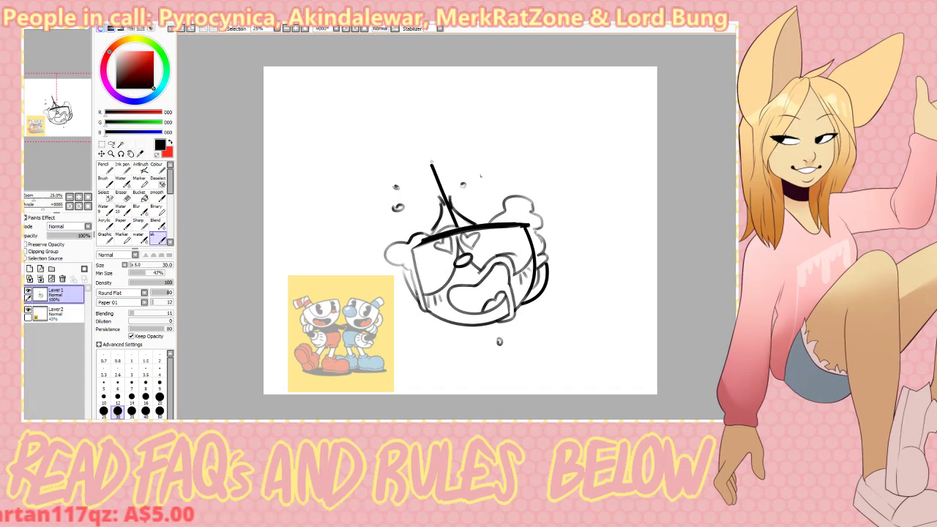
pyautogui.moveTo(432, 165)
pyautogui.mouseDown()
pyautogui.moveTo(456, 121)
pyautogui.moveTo(484, 138)
pyautogui.moveTo(456, 175)
pyautogui.moveTo(476, 208)
pyautogui.mouseUp()
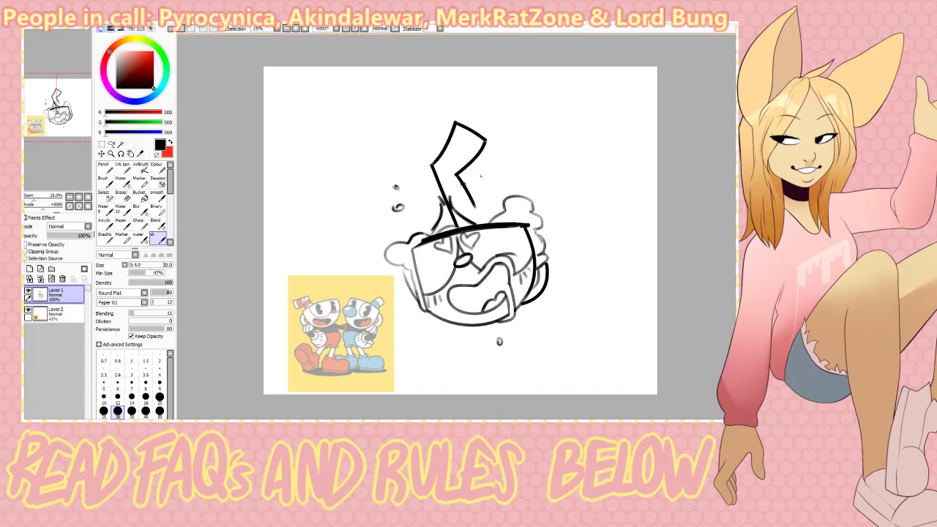
pyautogui.hotkey('ctrl', 'z')
pyautogui.moveTo(454, 122)
pyautogui.mouseDown()
pyautogui.moveTo(481, 139)
pyautogui.moveTo(453, 166)
pyautogui.moveTo(479, 223)
pyautogui.mouseUp()
pyautogui.hotkey('ctrl', 'z')
pyautogui.moveTo(454, 165); pyautogui.dragTo(483, 224)
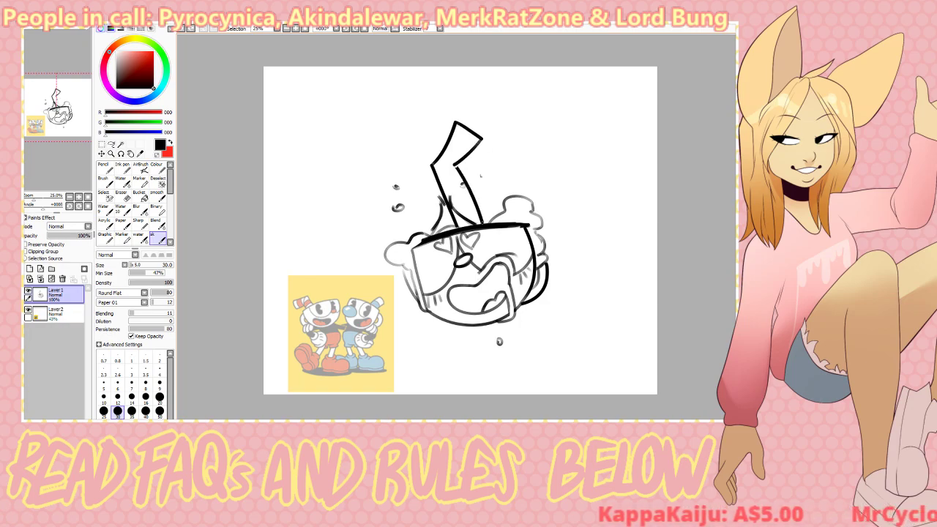
pyautogui.hotkey('ctrl', 'z')
pyautogui.moveTo(454, 165); pyautogui.dragTo(489, 224)
pyautogui.hotkey('ctrl', 'z')
pyautogui.hotkey('ctrl', 'z')
pyautogui.hotkey('ctrl', 'z')
pyautogui.hotkey('ctrl', 'z')
pyautogui.hotkey('ctrl', 'z')
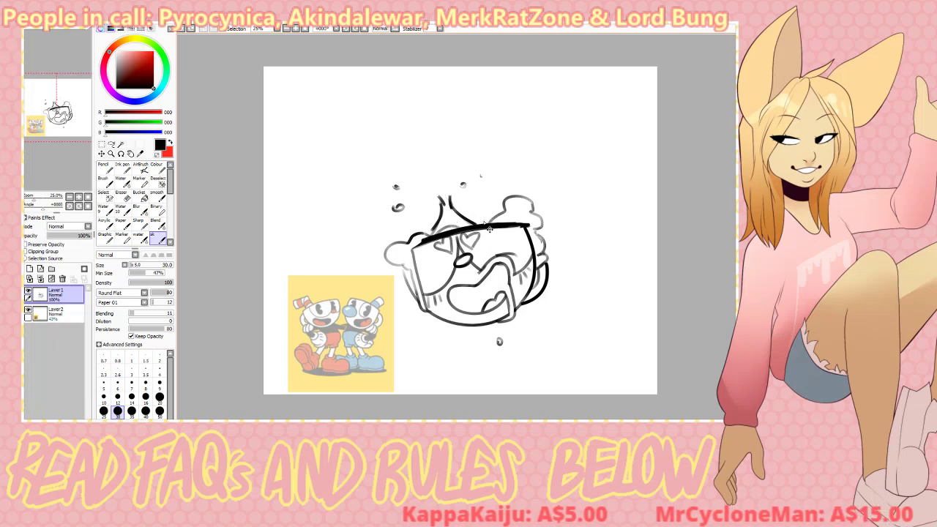
# - Draw a wide bent straw rising to the right from the middle of the cup rim, with stripes across it
pyautogui.moveTo(472, 187)
pyautogui.mouseDown()
pyautogui.moveTo(471, 224)
pyautogui.moveTo(496, 166)
pyautogui.mouseUp()
pyautogui.hotkey('ctrl', 'z')
pyautogui.hotkey('ctrl', 'z')
pyautogui.hotkey('ctrl', 'z')
pyautogui.moveTo(480, 223)
pyautogui.mouseDown()
pyautogui.moveTo(494, 169)
pyautogui.moveTo(520, 172)
pyautogui.moveTo(510, 153)
pyautogui.moveTo(523, 172)
pyautogui.mouseUp()
pyautogui.hotkey('ctrl', 'z')
pyautogui.hotkey('ctrl', 'z')
pyautogui.hotkey('ctrl', 'z')
pyautogui.moveTo(523, 173); pyautogui.dragTo(503, 192)
pyautogui.hotkey('ctrl', 'z')
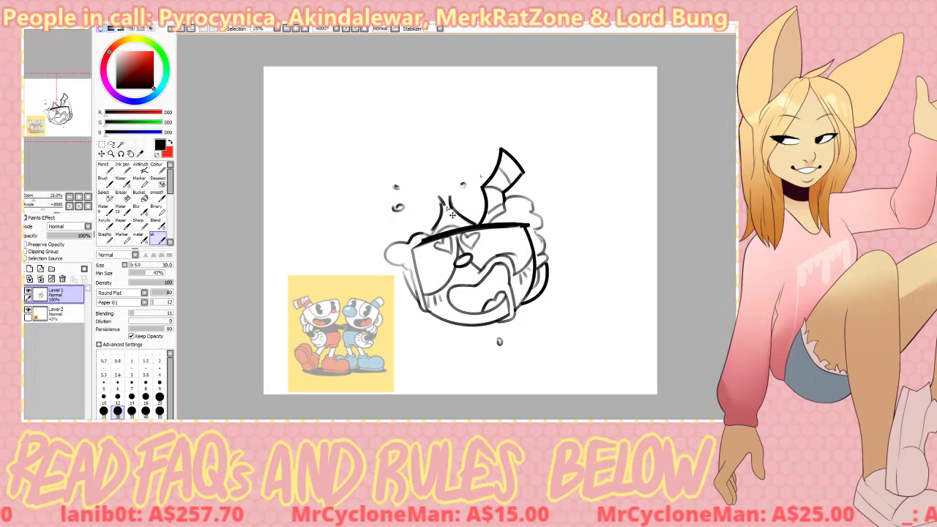
pyautogui.moveTo(446, 213)
pyautogui.mouseDown()
pyautogui.moveTo(484, 197)
pyautogui.moveTo(503, 201)
pyautogui.mouseUp()
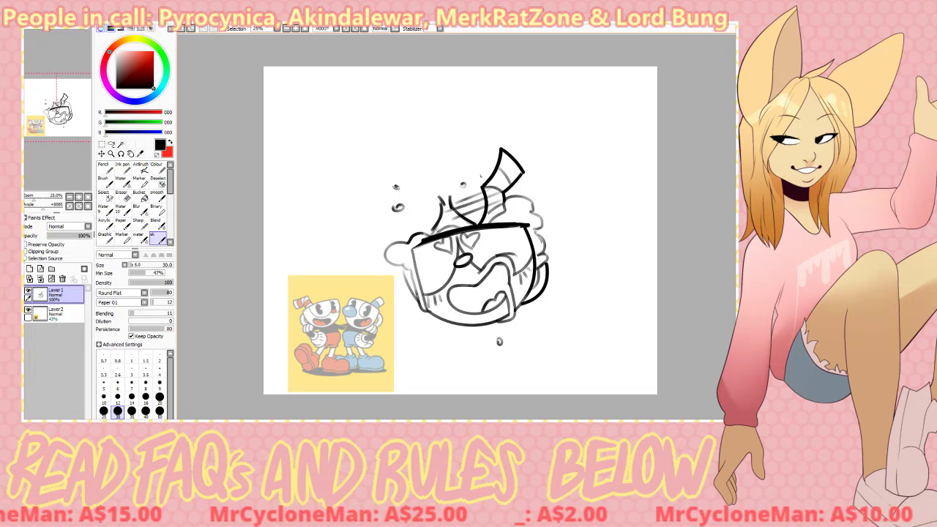
pyautogui.moveTo(436, 232)
pyautogui.mouseDown()
pyautogui.moveTo(406, 174)
pyautogui.moveTo(410, 240)
pyautogui.moveTo(445, 191)
pyautogui.mouseUp()
pyautogui.hotkey('ctrl', 'z')
pyautogui.hotkey('ctrl', 'z')
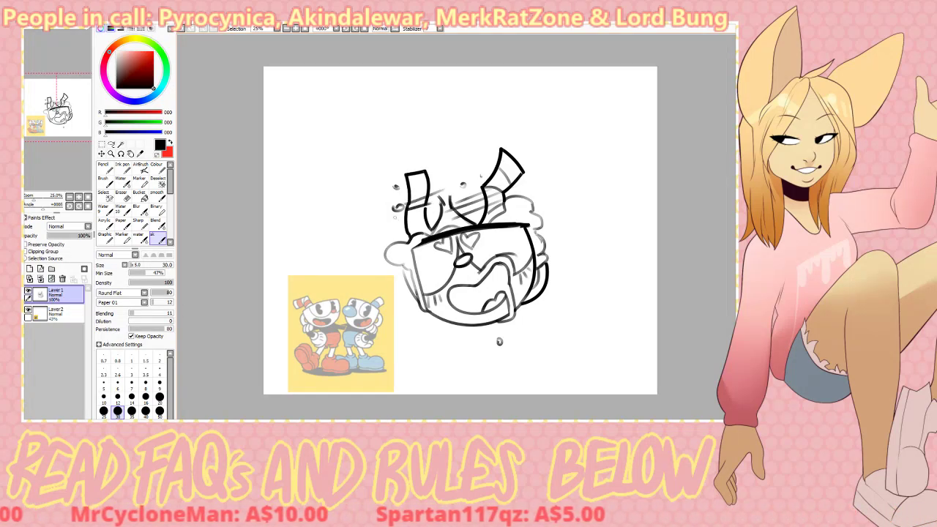
pyautogui.hotkey('ctrl', 'z')
pyautogui.hotkey('ctrl', 'z')
pyautogui.hotkey('ctrl', 'z')
pyautogui.hotkey('ctrl', 'z')
pyautogui.hotkey('ctrl', 'z')
pyautogui.hotkey('ctrl', 'z')
pyautogui.hotkey('ctrl', 'z')
pyautogui.hotkey('ctrl', 'z')
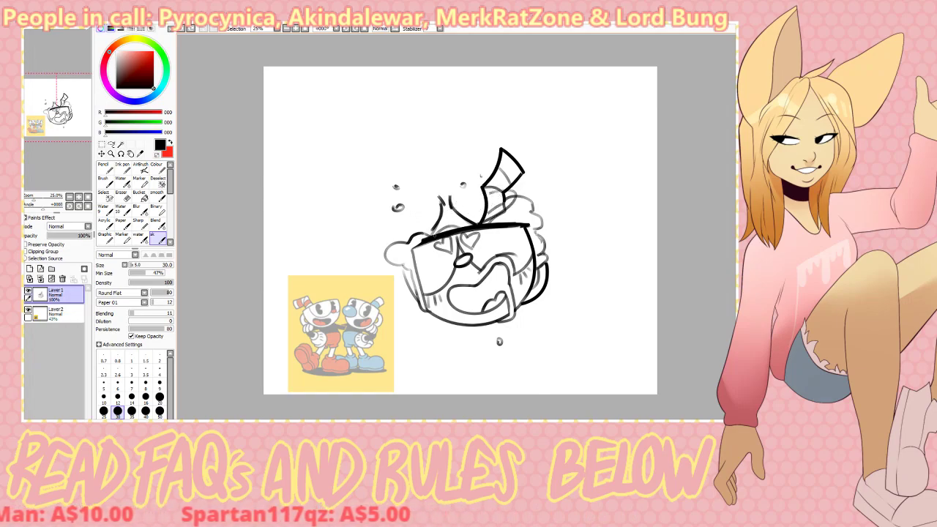
# - Sketch light liquid lines above the cup rim, running behind the right straw to the foam
pyautogui.hotkey('ctrl', 'y')
pyautogui.hotkey('ctrl', 'y')
pyautogui.moveTo(489, 208); pyautogui.dragTo(503, 198)
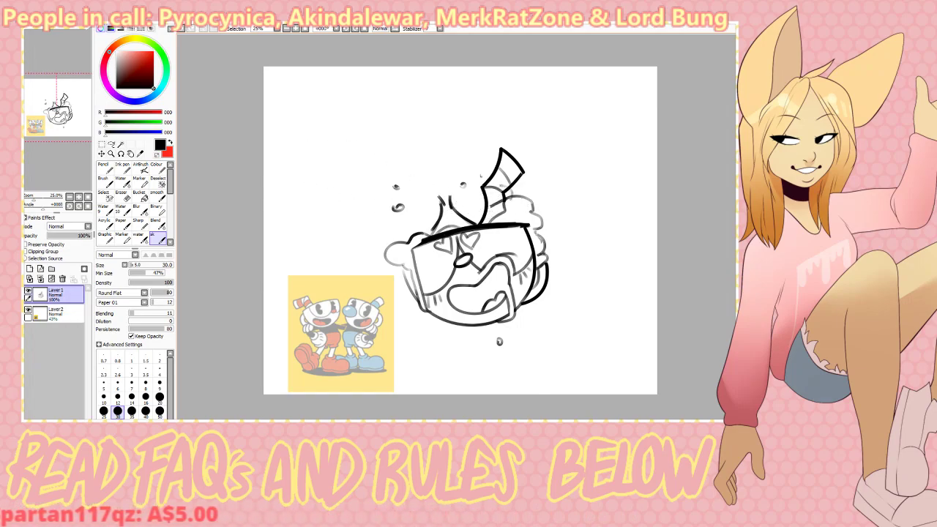
pyautogui.hotkey('ctrl', 'z')
pyautogui.hotkey('ctrl', 'z')
pyautogui.moveTo(443, 216)
pyautogui.mouseDown()
pyautogui.moveTo(484, 208)
pyautogui.moveTo(524, 181)
pyautogui.mouseUp()
pyautogui.hotkey('ctrl', 'z')
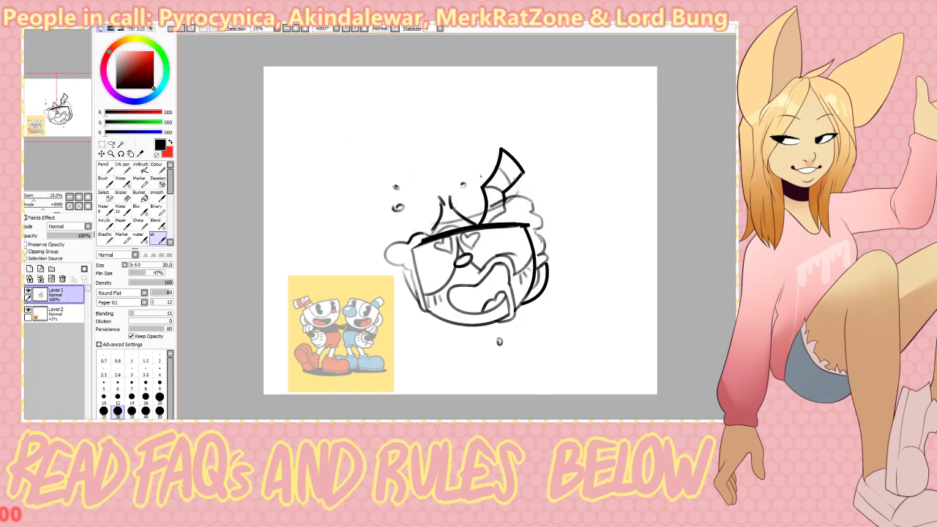
pyautogui.moveTo(496, 213); pyautogui.dragTo(524, 185)
pyautogui.hotkey('ctrl', 'z')
# - Draw a second bent, striped straw rising from the left side of the cup rim, and add droplets above the head
pyautogui.moveTo(426, 232)
pyautogui.mouseDown()
pyautogui.moveTo(431, 185)
pyautogui.moveTo(433, 196)
pyautogui.moveTo(450, 183)
pyautogui.moveTo(449, 229)
pyautogui.mouseUp()
pyautogui.hotkey('ctrl', 'z')
pyautogui.hotkey('ctrl', 'z')
pyautogui.moveTo(415, 212); pyautogui.dragTo(434, 213)
pyautogui.hotkey('ctrl', 'z')
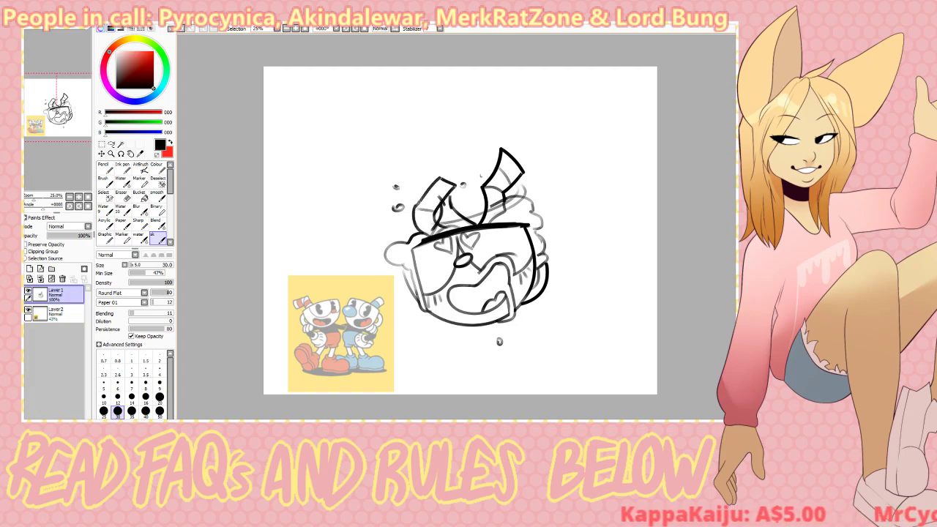
pyautogui.moveTo(456, 179)
pyautogui.mouseDown()
pyautogui.moveTo(444, 163)
pyautogui.moveTo(451, 152)
pyautogui.moveTo(463, 164)
pyautogui.moveTo(532, 144)
pyautogui.moveTo(503, 150)
pyautogui.mouseUp()
pyautogui.hotkey('ctrl', 'z')
pyautogui.hotkey('ctrl', 'z')
pyautogui.moveTo(431, 180)
pyautogui.mouseDown()
pyautogui.moveTo(435, 196)
pyautogui.moveTo(465, 201)
pyautogui.mouseUp()
pyautogui.hotkey('ctrl', 'z')
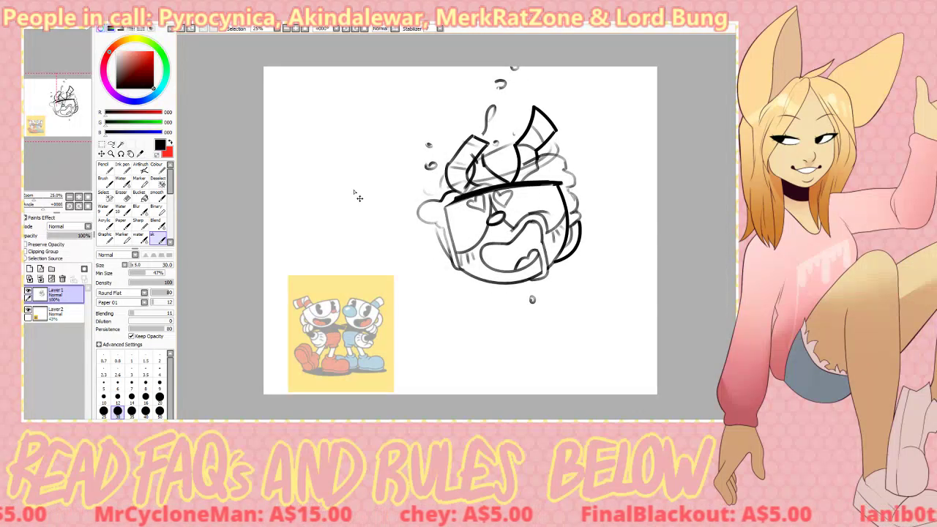
# - Draw a large round speech bubble with a short tail to the left of the cup head
pyautogui.moveTo(359, 194); pyautogui.dragTo(381, 198)
pyautogui.moveTo(357, 196)
pyautogui.mouseDown()
pyautogui.moveTo(299, 202)
pyautogui.moveTo(393, 183)
pyautogui.mouseUp()
pyautogui.hotkey('ctrl', 'z')
pyautogui.moveTo(282, 144)
pyautogui.mouseDown()
pyautogui.moveTo(283, 193)
pyautogui.moveTo(308, 135)
pyautogui.moveTo(395, 73)
pyautogui.mouseUp()
pyautogui.hotkey('ctrl', 'z')
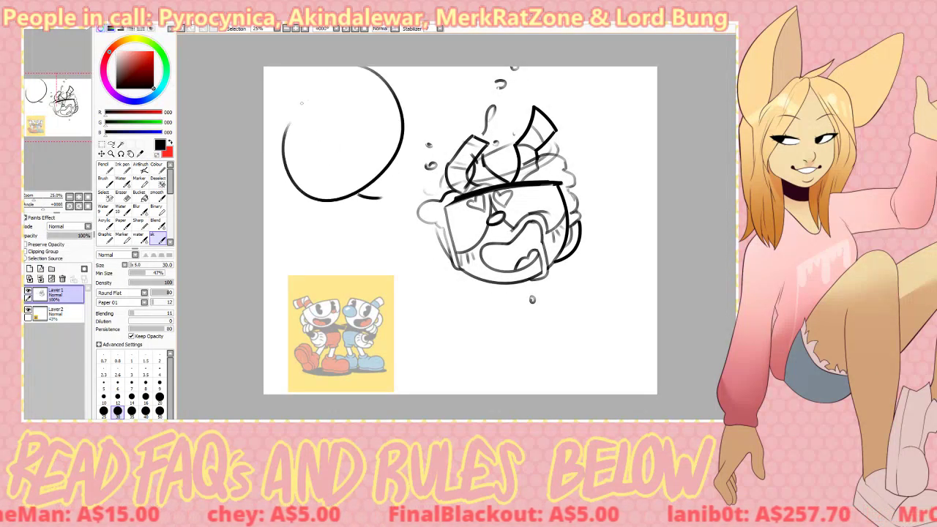
pyautogui.hotkey('ctrl', 'z')
pyautogui.hotkey('ctrl', 'z')
pyautogui.moveTo(289, 109)
pyautogui.mouseDown()
pyautogui.moveTo(395, 85)
pyautogui.moveTo(380, 82)
pyautogui.mouseUp()
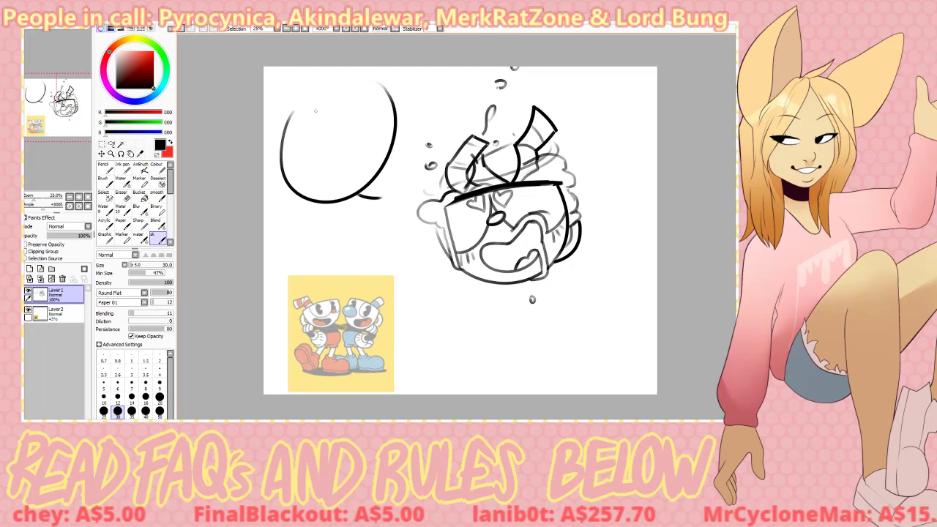
pyautogui.hotkey('ctrl', 'z')
pyautogui.moveTo(317, 110); pyautogui.dragTo(304, 123)
pyautogui.moveTo(319, 109)
pyautogui.mouseDown()
pyautogui.moveTo(320, 129)
pyautogui.moveTo(320, 117)
pyautogui.mouseUp()
pyautogui.hotkey('ctrl', 'z')
pyautogui.hotkey('ctrl', 'z')
pyautogui.hotkey('ctrl', 'z')
pyautogui.hotkey('ctrl', 'z')
pyautogui.hotkey('ctrl', 'z')
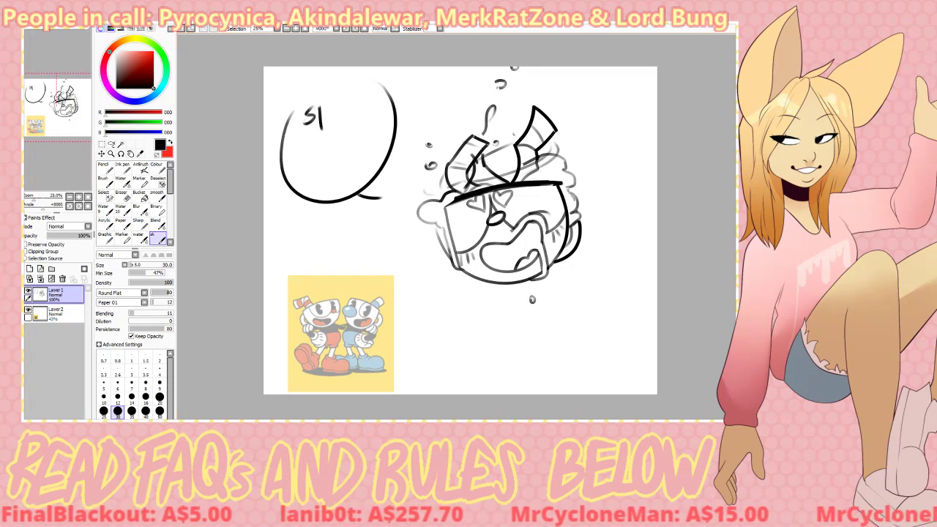
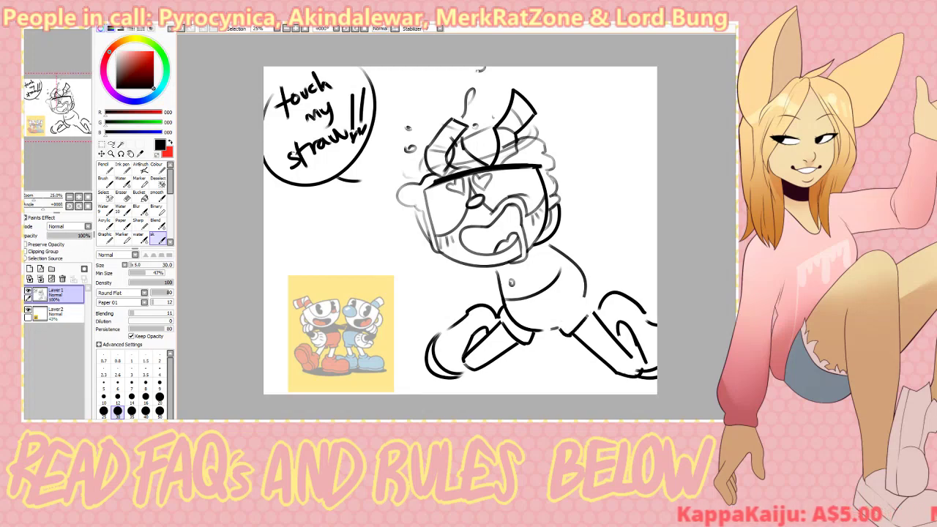
# - Draw the cuff line of the shorts at the top of the character's right-hand leg
pyautogui.moveTo(570, 335); pyautogui.dragTo(594, 303)
pyautogui.hotkey('ctrl', 'z')
pyautogui.moveTo(571, 334); pyautogui.dragTo(592, 303)
pyautogui.hotkey('ctrl', 'z')
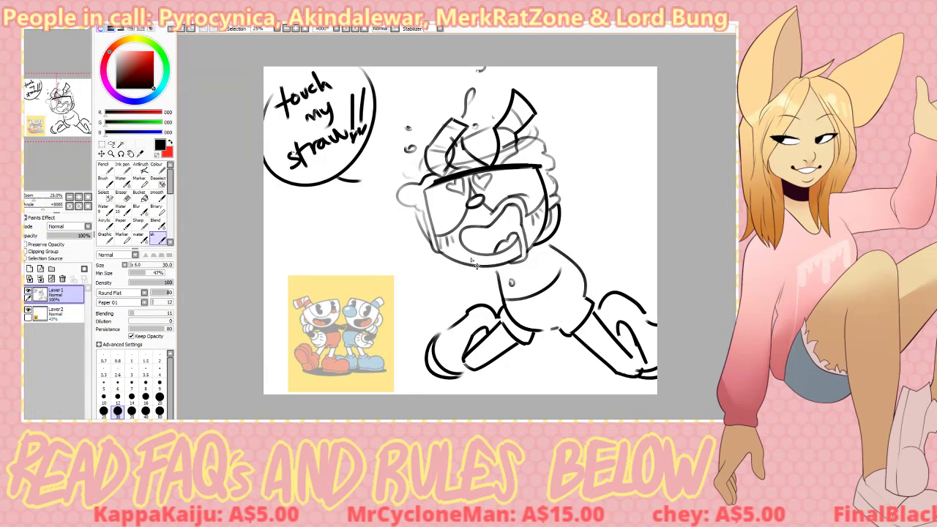
pyautogui.moveTo(553, 246)
pyautogui.mouseDown()
pyautogui.moveTo(587, 183)
pyautogui.moveTo(603, 185)
pyautogui.moveTo(600, 196)
pyautogui.moveTo(606, 179)
pyautogui.mouseUp()
pyautogui.hotkey('ctrl', 'z')
pyautogui.hotkey('ctrl', 'z')
pyautogui.hotkey('ctrl', 'z')
pyautogui.hotkey('ctrl', 'z')
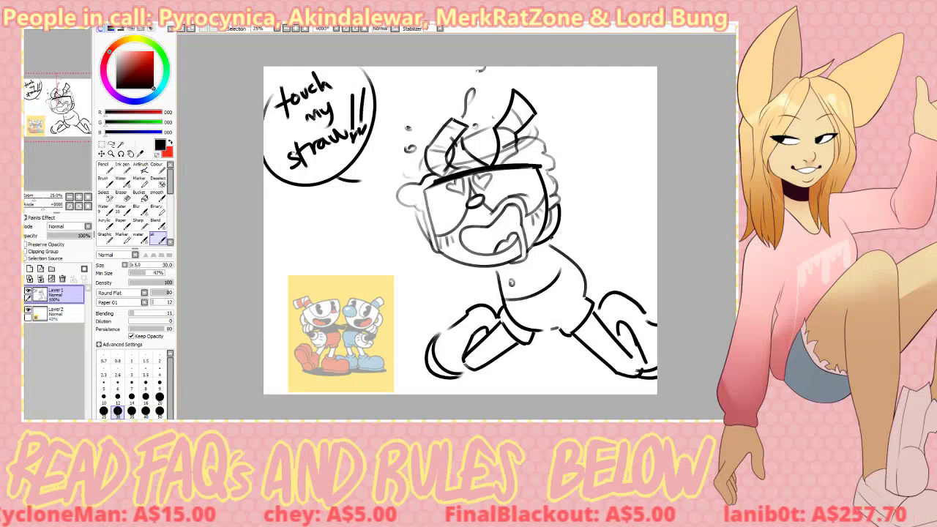
pyautogui.moveTo(554, 235); pyautogui.dragTo(587, 160)
pyautogui.hotkey('ctrl', 'z')
# - Erase the waistline across the torso and redraw it as a deeper curve sagging toward the shorts
pyautogui.press('e')
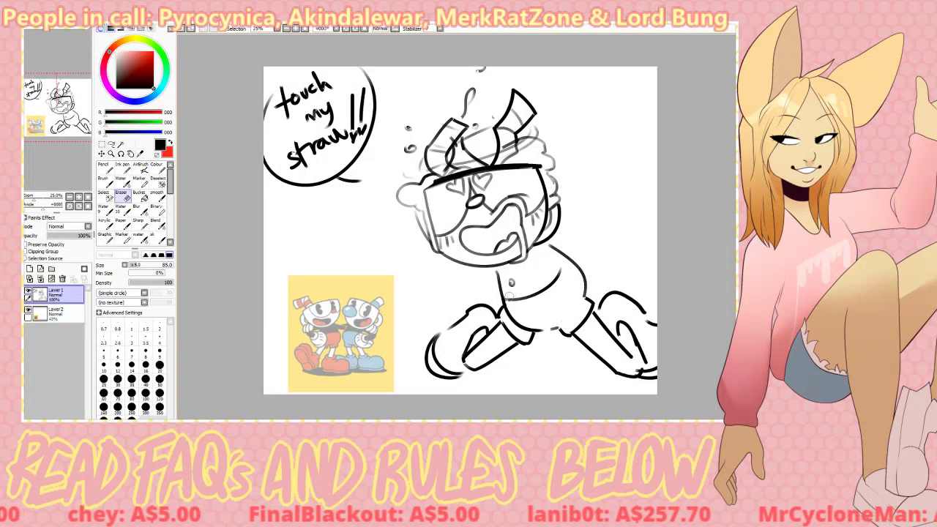
pyautogui.moveTo(505, 296); pyautogui.dragTo(510, 303)
pyautogui.press('b')
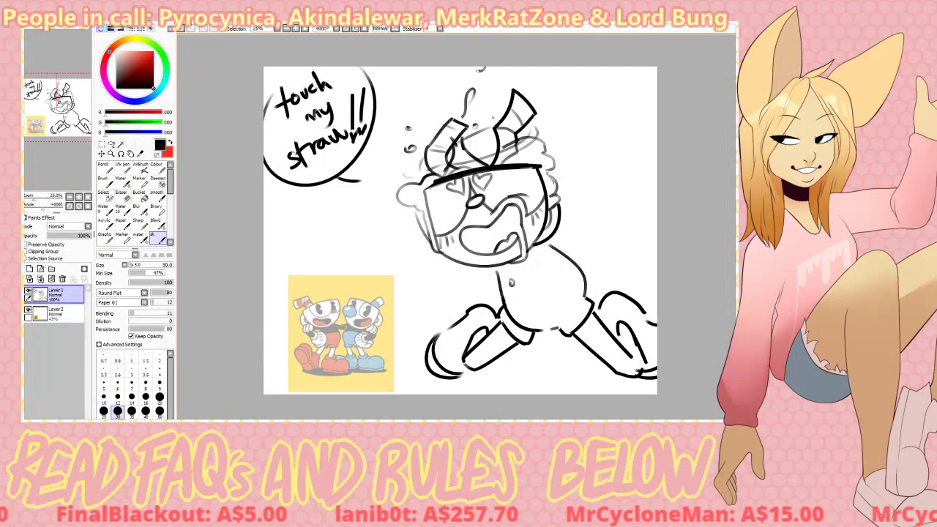
pyautogui.moveTo(505, 282); pyautogui.dragTo(575, 274)
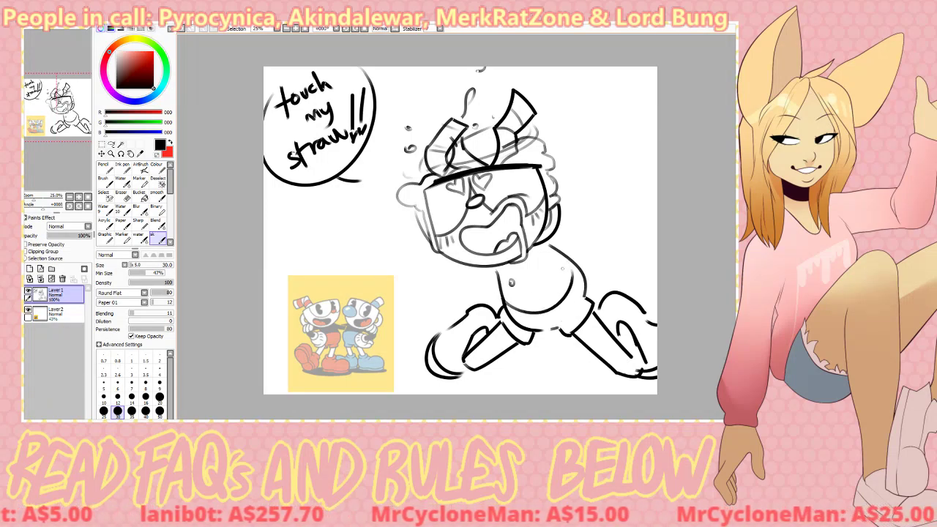
# - Draw a raised arm curving up from the right-hand shoulder, ending in a mitten-like glove outline beside the head
pyautogui.moveTo(555, 243)
pyautogui.mouseDown()
pyautogui.moveTo(586, 152)
pyautogui.moveTo(606, 207)
pyautogui.moveTo(613, 154)
pyautogui.moveTo(587, 149)
pyautogui.moveTo(577, 187)
pyautogui.moveTo(564, 134)
pyautogui.mouseUp()
pyautogui.hotkey('ctrl', 'z')
pyautogui.hotkey('ctrl', 'z')
pyautogui.hotkey('ctrl', 'z')
pyautogui.hotkey('ctrl', 'z')
pyautogui.moveTo(594, 161)
pyautogui.mouseDown()
pyautogui.moveTo(560, 125)
pyautogui.moveTo(620, 126)
pyautogui.moveTo(584, 93)
pyautogui.mouseUp()
pyautogui.hotkey('ctrl', 'z')
pyautogui.hotkey('ctrl', 'z')
pyautogui.moveTo(573, 91)
pyautogui.mouseDown()
pyautogui.moveTo(550, 111)
pyautogui.moveTo(563, 138)
pyautogui.moveTo(585, 94)
pyautogui.moveTo(579, 122)
pyautogui.moveTo(559, 123)
pyautogui.mouseUp()
pyautogui.hotkey('ctrl', 'z')
pyautogui.hotkey('ctrl', 'z')
pyautogui.hotkey('ctrl', 'z')
pyautogui.hotkey('ctrl', 'z')
pyautogui.hotkey('ctrl', 'z')
pyautogui.hotkey('ctrl', 'z')
pyautogui.hotkey('ctrl', 'z')
pyautogui.hotkey('ctrl', 'z')
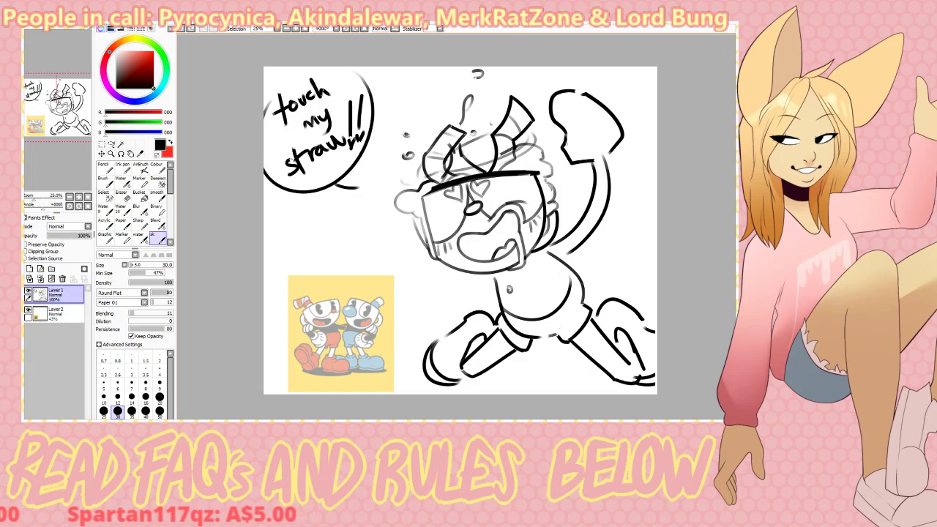
# - Draw a rounded cuff where the raised glove meets the wrist
pyautogui.moveTo(582, 164)
pyautogui.mouseDown()
pyautogui.moveTo(608, 162)
pyautogui.moveTo(609, 154)
pyautogui.moveTo(591, 174)
pyautogui.moveTo(613, 171)
pyautogui.moveTo(616, 154)
pyautogui.mouseUp()
pyautogui.hotkey('ctrl', 'z')
pyautogui.press('e')
pyautogui.press('e')
pyautogui.hotkey('ctrl', 'z')
pyautogui.press('e')
pyautogui.press('e')
pyautogui.hotkey('ctrl', 'z')
pyautogui.hotkey('ctrl', 'z')
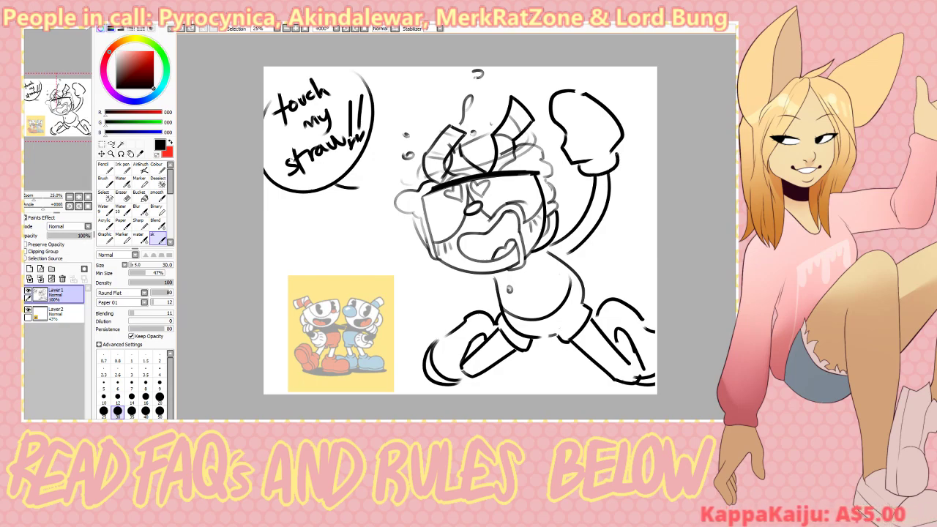
# - Erase and redraw the thumb side of the raised glove, and add curved finger lines inside it
pyautogui.press('e')
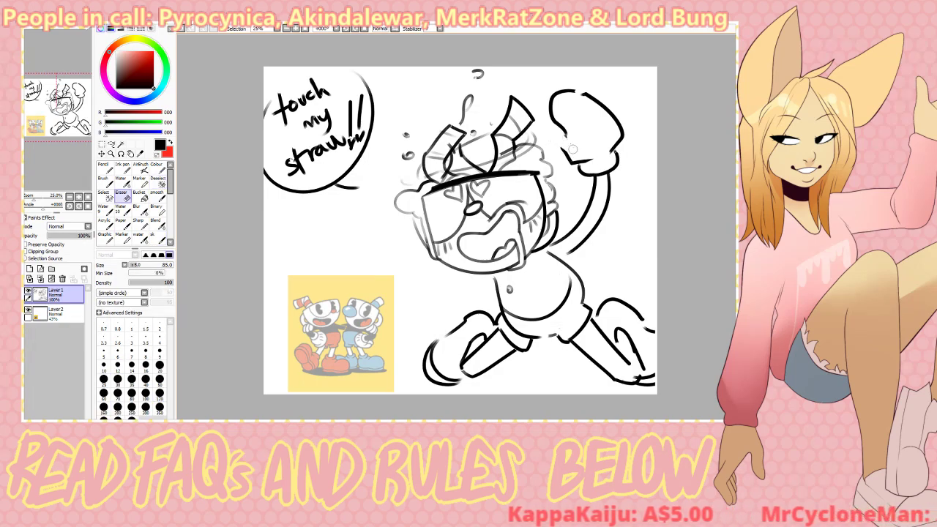
pyautogui.moveTo(560, 145)
pyautogui.mouseDown()
pyautogui.moveTo(570, 140)
pyautogui.moveTo(554, 155)
pyautogui.moveTo(571, 161)
pyautogui.mouseUp()
pyautogui.press('e')
pyautogui.hotkey('ctrl', 'z')
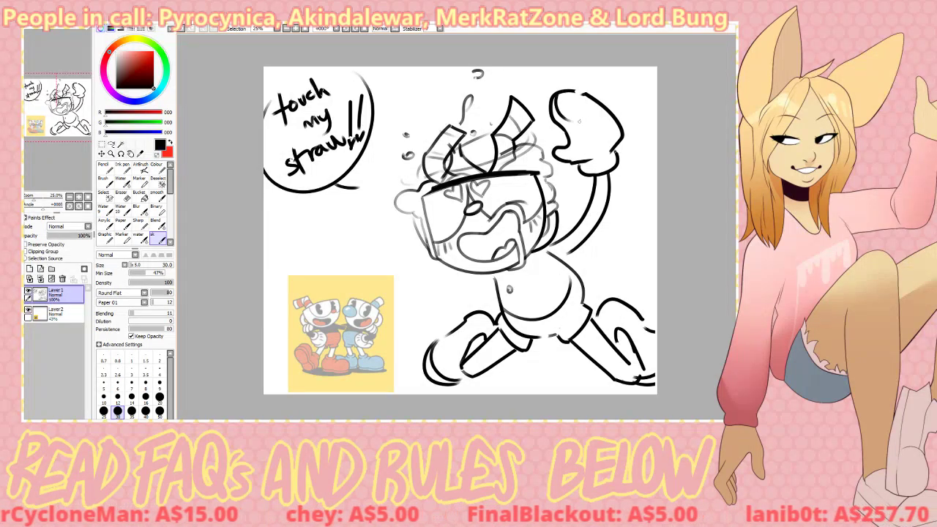
pyautogui.hotkey('ctrl', 'z')
pyautogui.moveTo(568, 92)
pyautogui.mouseDown()
pyautogui.moveTo(569, 123)
pyautogui.moveTo(595, 137)
pyautogui.moveTo(585, 117)
pyautogui.moveTo(596, 121)
pyautogui.mouseUp()
pyautogui.hotkey('ctrl', 'z')
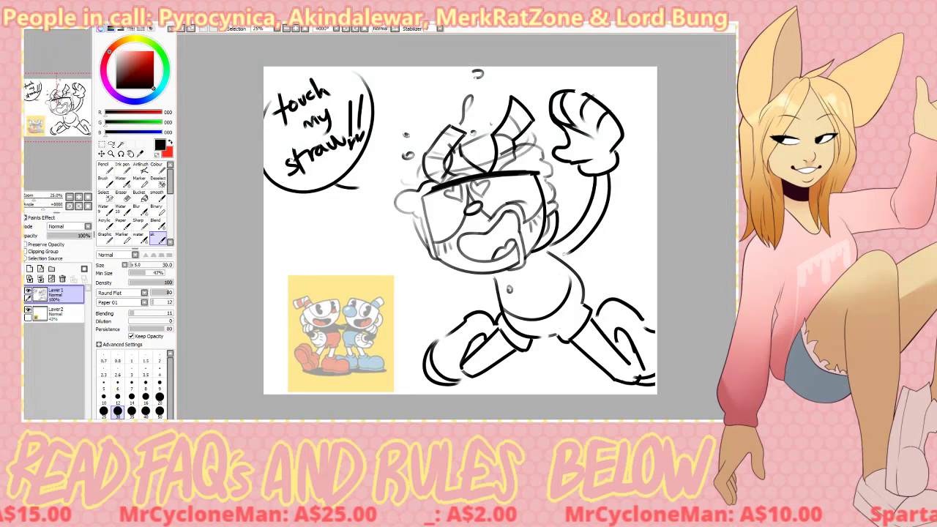
# - Trim the torso line at the raised arm's shoulder and draw the other arm reaching diagonally down across the torso between the legs
pyautogui.press('e')
pyautogui.moveTo(562, 249); pyautogui.dragTo(556, 257)
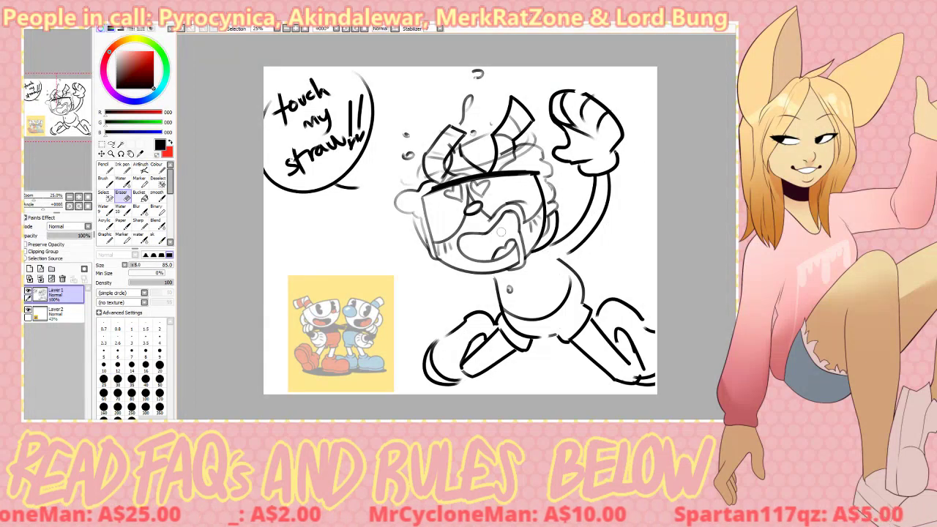
pyautogui.press('b')
pyautogui.moveTo(467, 271); pyautogui.dragTo(517, 341)
pyautogui.hotkey('ctrl', 'z')
pyautogui.hotkey('ctrl', 'z')
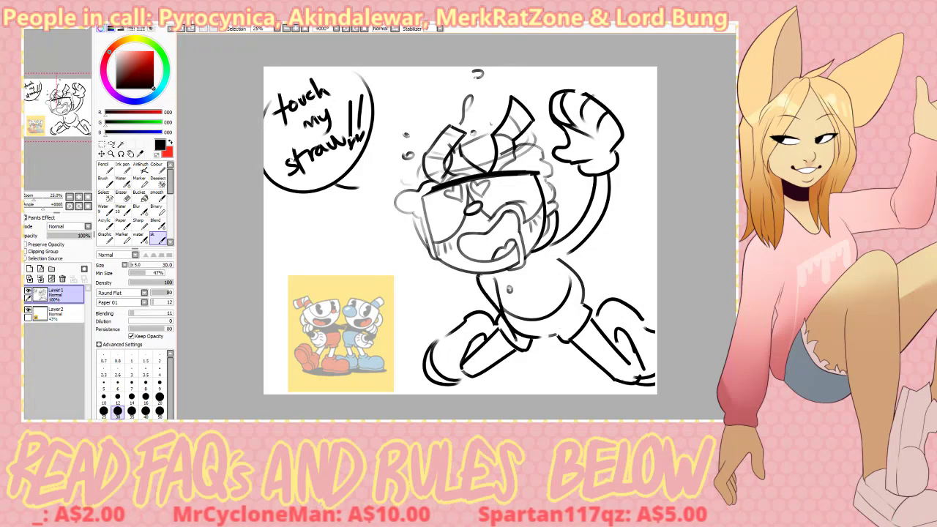
pyautogui.hotkey('ctrl', 'z')
pyautogui.moveTo(494, 277); pyautogui.dragTo(549, 372)
pyautogui.hotkey('ctrl', 'z')
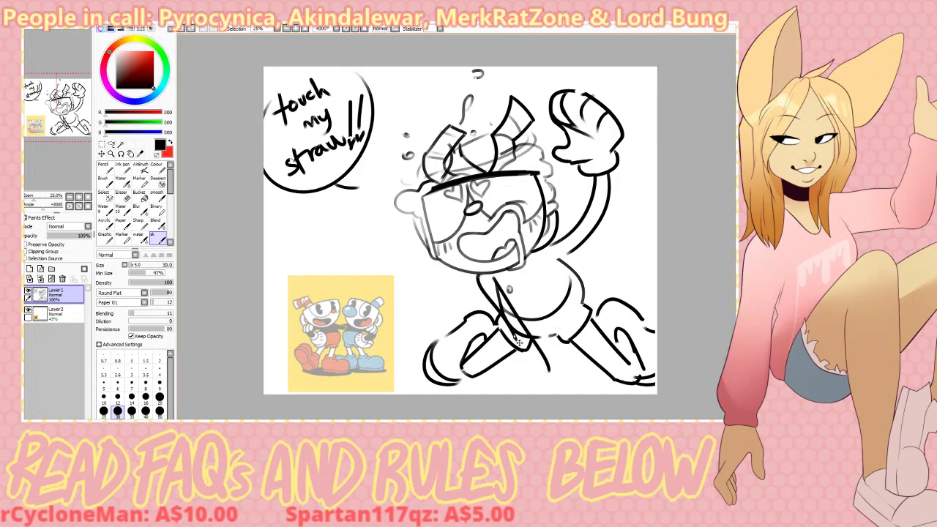
pyautogui.moveTo(514, 334); pyautogui.dragTo(534, 375)
pyautogui.hotkey('ctrl', 'z')
pyautogui.hotkey('ctrl', 'z')
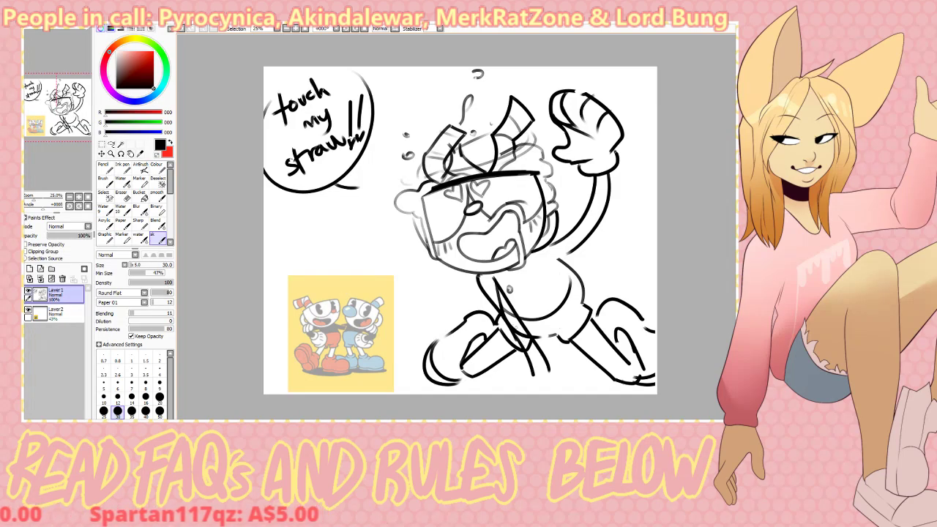
# - Erase the torso, waist and shorts lines that cross the inside of the lowered arm
pyautogui.press('e')
pyautogui.moveTo(484, 286)
pyautogui.mouseDown()
pyautogui.moveTo(538, 366)
pyautogui.moveTo(488, 284)
pyautogui.moveTo(542, 360)
pyautogui.moveTo(507, 310)
pyautogui.moveTo(526, 346)
pyautogui.mouseUp()
pyautogui.hotkey('ctrl', 'z')
pyautogui.hotkey('ctrl', 'z')
pyautogui.hotkey('ctrl', 'z')
pyautogui.moveTo(498, 297); pyautogui.dragTo(537, 358)
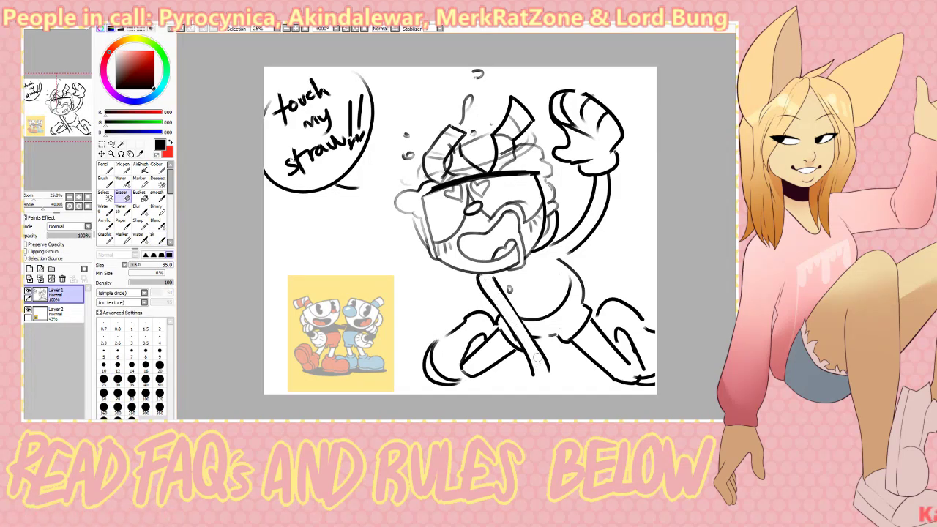
pyautogui.moveTo(493, 286); pyautogui.dragTo(518, 319)
pyautogui.hotkey('ctrl', 'z')
pyautogui.hotkey('ctrl', 'z')
pyautogui.press('b')
pyautogui.press('e')
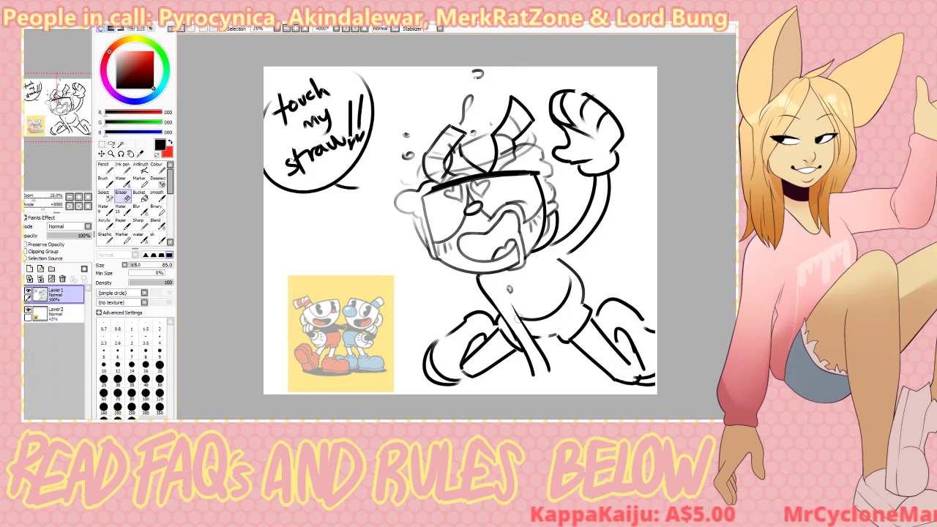
# - Redraw the inner edge of the lowered arm and shorten the arm at its wrist end
pyautogui.press('b')
pyautogui.moveTo(495, 286); pyautogui.dragTo(528, 330)
pyautogui.hotkey('ctrl', 'z')
pyautogui.hotkey('ctrl', 'z')
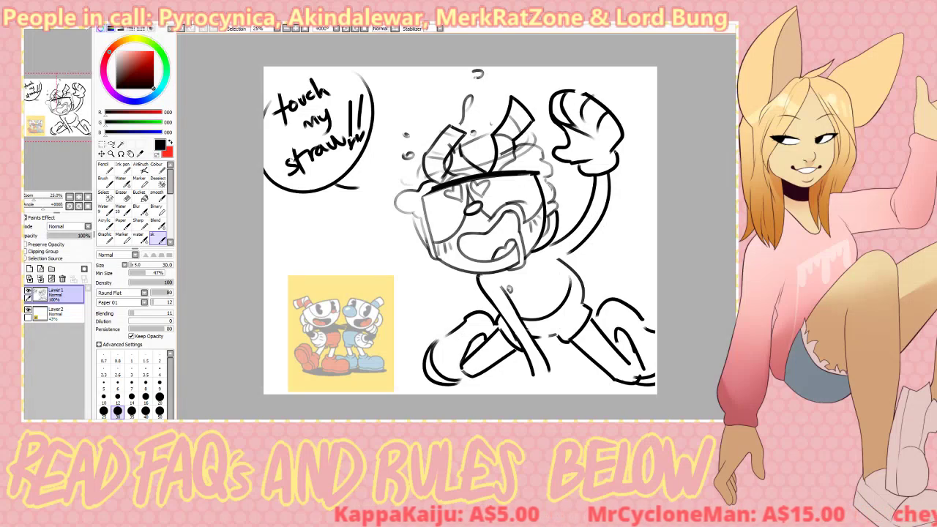
pyautogui.press('e')
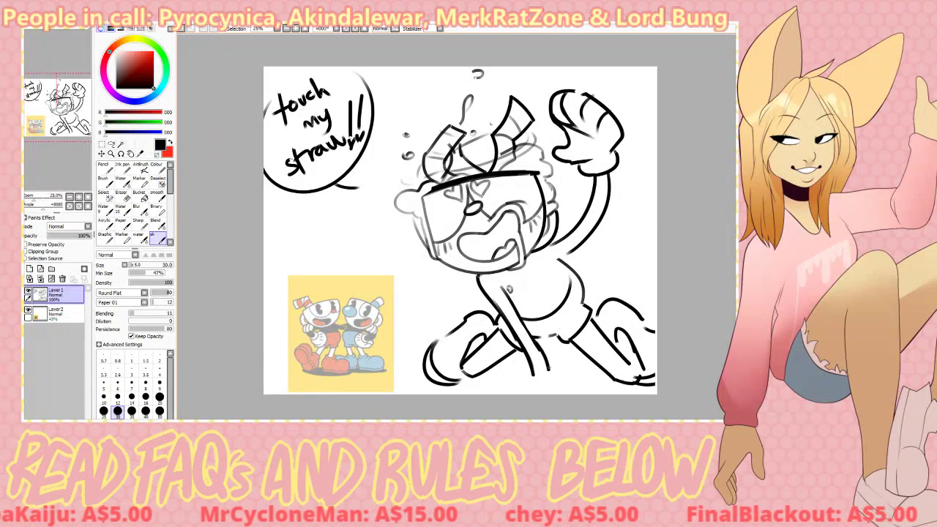
pyautogui.press('b')
pyautogui.press('e')
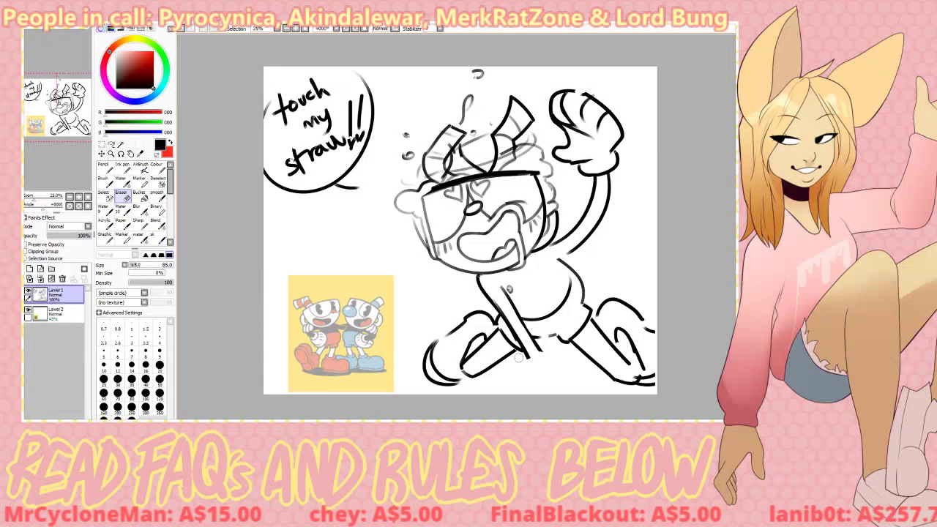
pyautogui.moveTo(545, 352); pyautogui.dragTo(520, 360)
pyautogui.press('b')
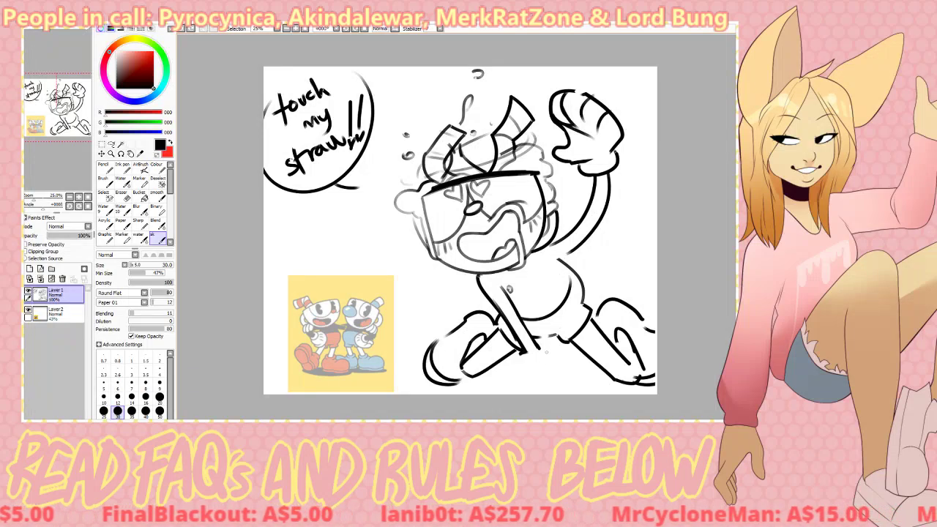
pyautogui.press('e')
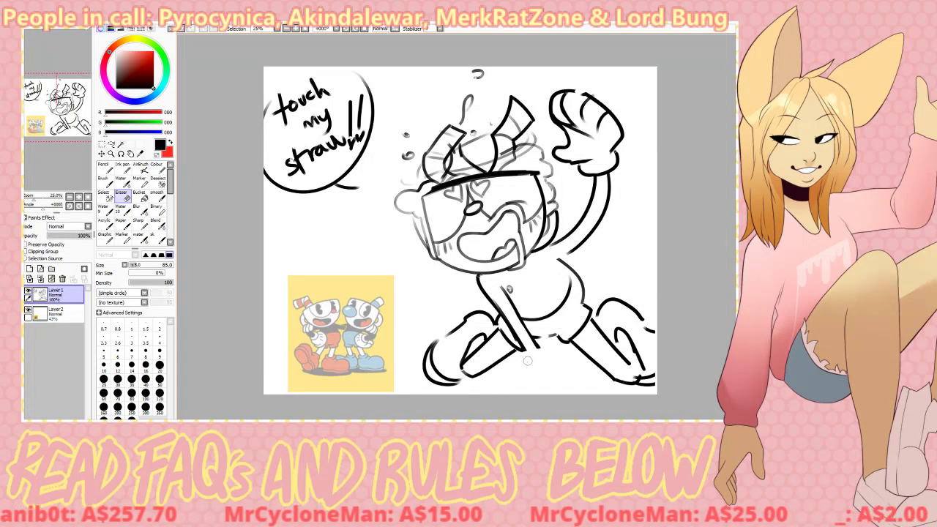
# - Draw a clenched gloved fist with finger lines and a cuff at the end of the lowered arm, resting on the ground
pyautogui.press('b')
pyautogui.moveTo(514, 354)
pyautogui.mouseDown()
pyautogui.moveTo(516, 386)
pyautogui.moveTo(493, 380)
pyautogui.moveTo(524, 390)
pyautogui.moveTo(500, 383)
pyautogui.moveTo(539, 383)
pyautogui.moveTo(543, 359)
pyautogui.moveTo(548, 387)
pyautogui.moveTo(548, 353)
pyautogui.moveTo(491, 368)
pyautogui.moveTo(542, 350)
pyautogui.moveTo(521, 348)
pyautogui.moveTo(526, 355)
pyautogui.moveTo(545, 339)
pyautogui.moveTo(552, 384)
pyautogui.mouseUp()
pyautogui.hotkey('ctrl', 'z')
pyautogui.hotkey('ctrl', 'z')
pyautogui.hotkey('ctrl', 'z')
pyautogui.hotkey('ctrl', 'z')
pyautogui.hotkey('ctrl', 'z')
pyautogui.hotkey('ctrl', 'z')
pyautogui.press('e')
pyautogui.hotkey('ctrl', 'z')
pyautogui.hotkey('ctrl', 'z')
pyautogui.hotkey('ctrl', 'z')
pyautogui.hotkey('ctrl', 'z')
pyautogui.hotkey('ctrl', 'z')
pyautogui.hotkey('ctrl', 'z')
pyautogui.hotkey('ctrl', 'z')
pyautogui.hotkey('ctrl', 'z')
pyautogui.hotkey('ctrl', 'z')
pyautogui.hotkey('ctrl', 'z')
pyautogui.hotkey('ctrl', 'z')
pyautogui.hotkey('ctrl', 'z')
pyautogui.hotkey('ctrl', 'z')
pyautogui.hotkey('ctrl', 'z')
pyautogui.hotkey('ctrl', 'z')
pyautogui.press('b')
pyautogui.hotkey('ctrl', 'z')
pyautogui.hotkey('ctrl', 'z')
pyautogui.hotkey('ctrl', 'z')
pyautogui.hotkey('ctrl', 'z')
pyautogui.hotkey('ctrl', 'z')
pyautogui.hotkey('ctrl', 'z')
pyautogui.hotkey('ctrl', 'z')
pyautogui.moveTo(553, 357)
pyautogui.mouseDown()
pyautogui.moveTo(552, 384)
pyautogui.moveTo(556, 373)
pyautogui.moveTo(544, 382)
pyautogui.mouseUp()
pyautogui.hotkey('ctrl', 'z')
pyautogui.hotkey('ctrl', 'z')
pyautogui.hotkey('ctrl', 'z')
pyautogui.hotkey('ctrl', 'z')
pyautogui.moveTo(497, 365)
pyautogui.mouseDown()
pyautogui.moveTo(529, 380)
pyautogui.moveTo(512, 354)
pyautogui.moveTo(499, 369)
pyautogui.moveTo(521, 383)
pyautogui.moveTo(539, 376)
pyautogui.moveTo(514, 383)
pyautogui.moveTo(521, 388)
pyautogui.mouseUp()
pyautogui.hotkey('ctrl', 'z')
pyautogui.hotkey('ctrl', 'z')
pyautogui.hotkey('ctrl', 'z')
pyautogui.hotkey('ctrl', 'z')
pyautogui.hotkey('ctrl', 'z')
pyautogui.hotkey('ctrl', 'z')
pyautogui.hotkey('ctrl', 'z')
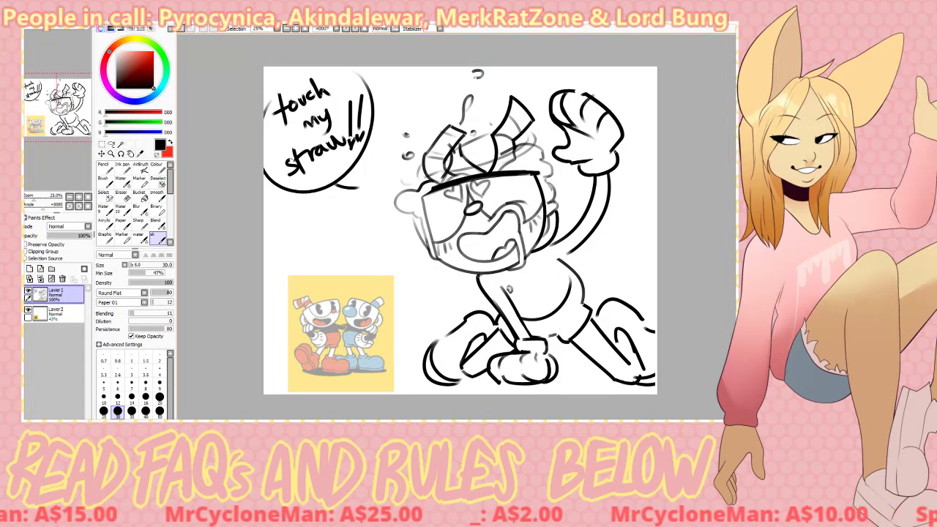
pyautogui.moveTo(546, 352); pyautogui.dragTo(555, 362)
pyautogui.moveTo(533, 343); pyautogui.dragTo(533, 338)
pyautogui.hotkey('ctrl', 'z')
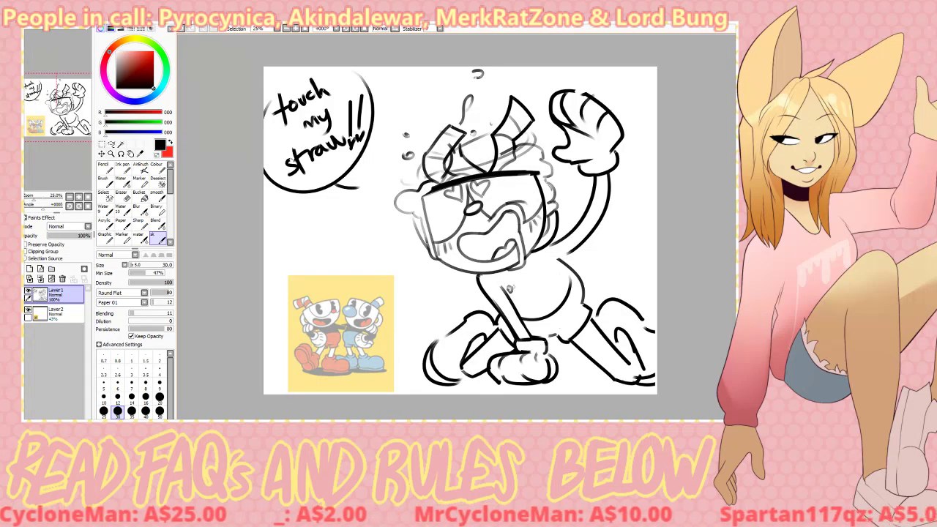
# - Erase the small circle on the chest and shift the sketch slightly to the right
pyautogui.press('e')
pyautogui.moveTo(510, 288)
pyautogui.mouseDown()
pyautogui.moveTo(515, 295)
pyautogui.moveTo(537, 278)
pyautogui.mouseUp()
pyautogui.press('b')
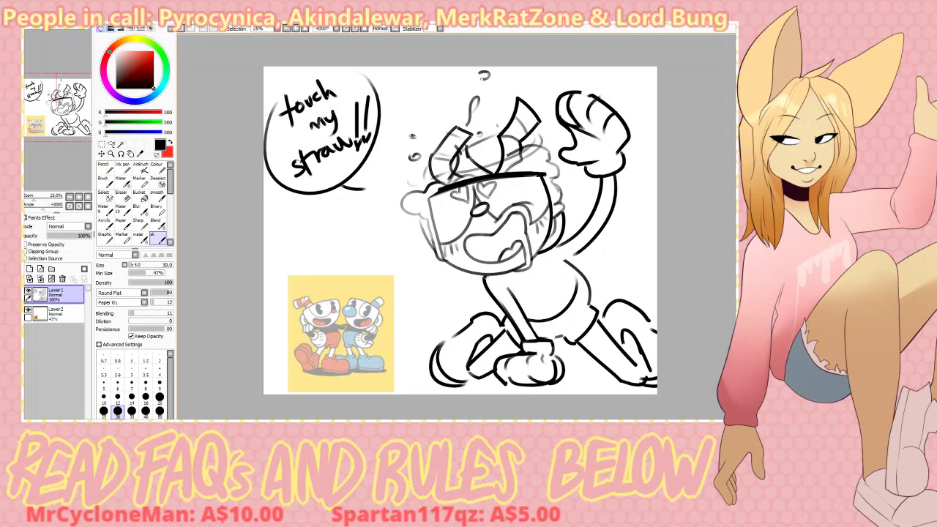
# - Add faint motion lines beside the left ear and close the gap between the raised arm and the torso on Layer1
pyautogui.keyDown('ctrl'); pyautogui.click(76, 319); pyautogui.keyUp('ctrl')
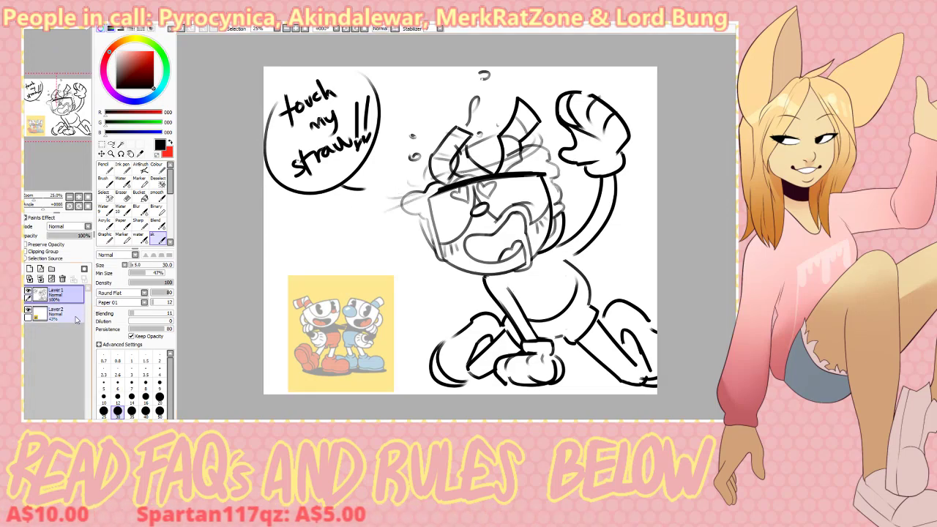
pyautogui.click(76, 320)
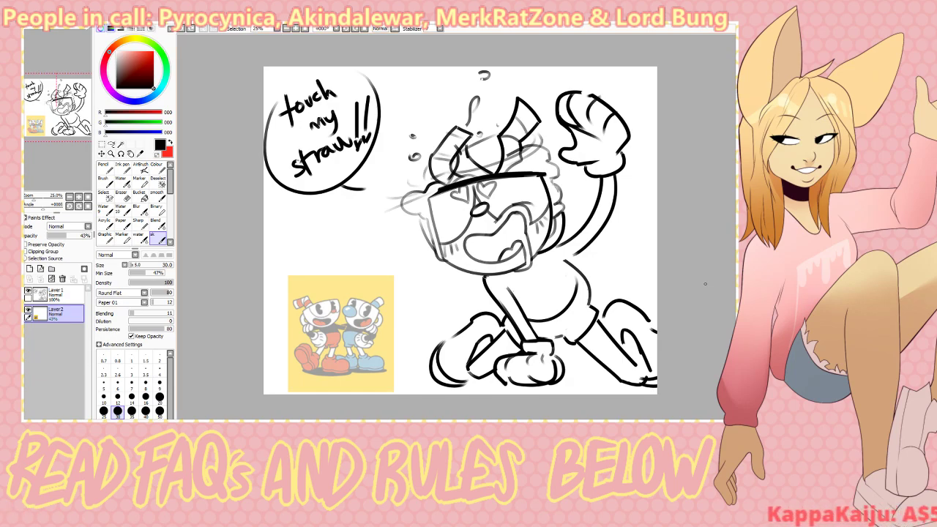
pyautogui.hotkey('ctrl', 'z')
pyautogui.moveTo(567, 254)
pyautogui.mouseDown()
pyautogui.moveTo(578, 306)
pyautogui.moveTo(576, 294)
pyautogui.mouseUp()
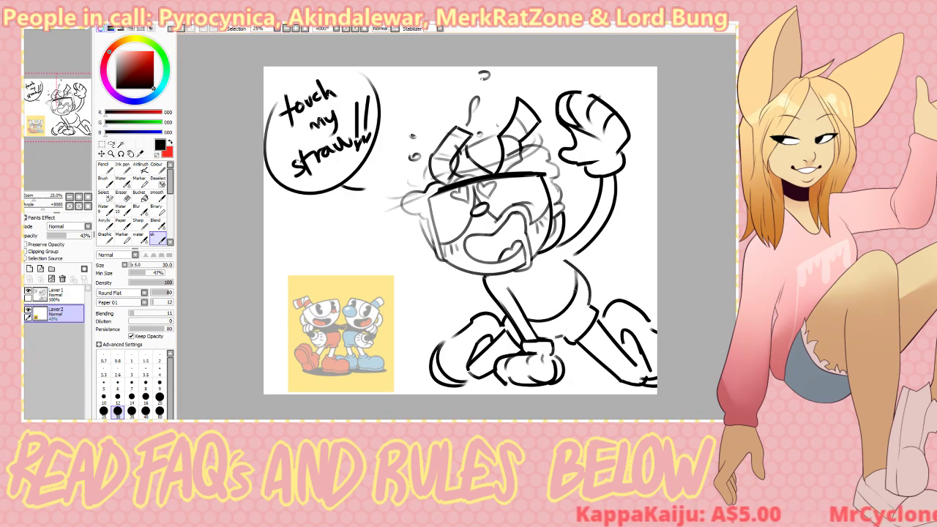
pyautogui.hotkey('ctrl', 'z')
pyautogui.click(70, 294)
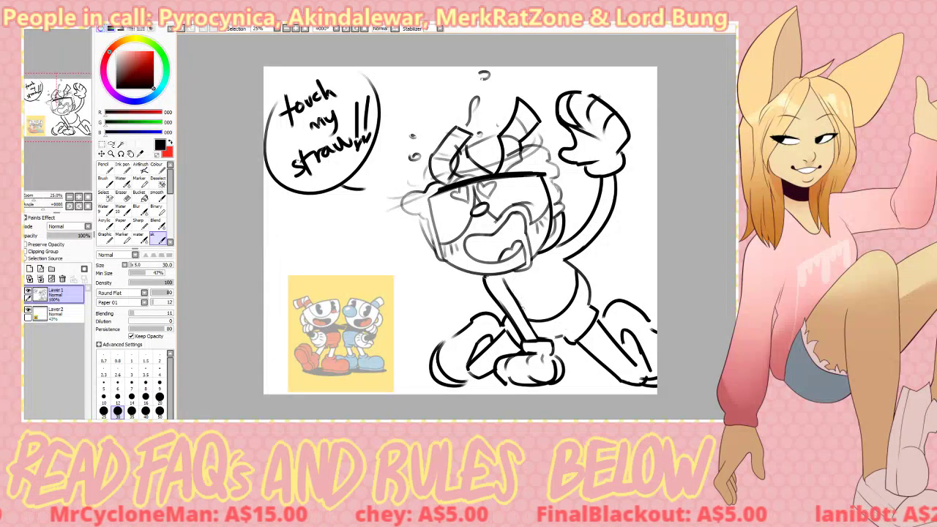
# - Lasso the raised forearm and glove, rotate them clockwise with Transform so they lean away from the head, and deselect
pyautogui.click(110, 144)
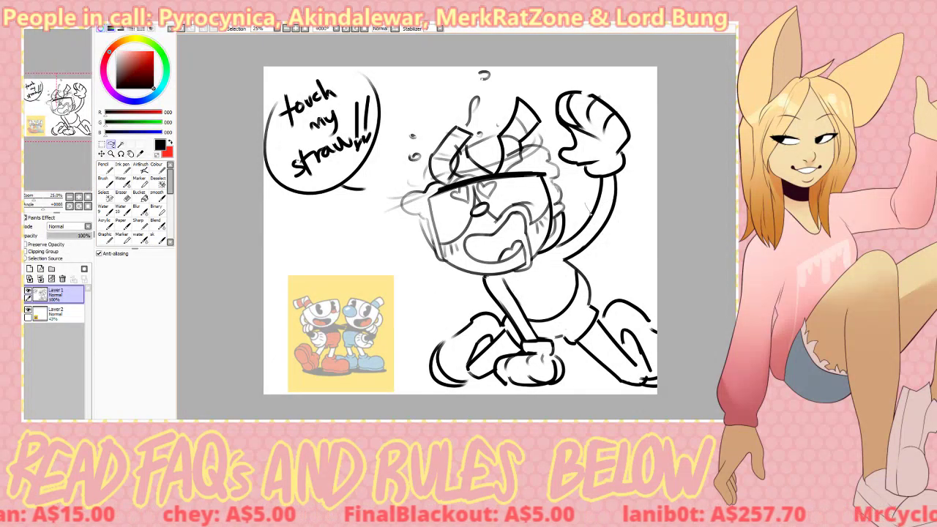
pyautogui.moveTo(587, 211); pyautogui.dragTo(553, 98)
pyautogui.moveTo(575, 188); pyautogui.dragTo(583, 202)
pyautogui.moveTo(580, 195); pyautogui.dragTo(575, 204)
pyautogui.click(102, 144)
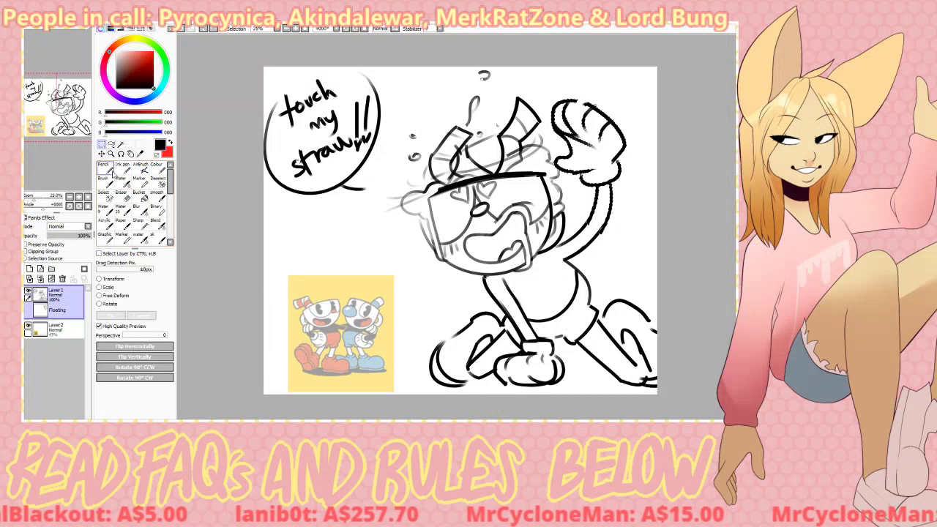
pyautogui.click(112, 278)
pyautogui.moveTo(533, 151); pyautogui.dragTo(592, 166)
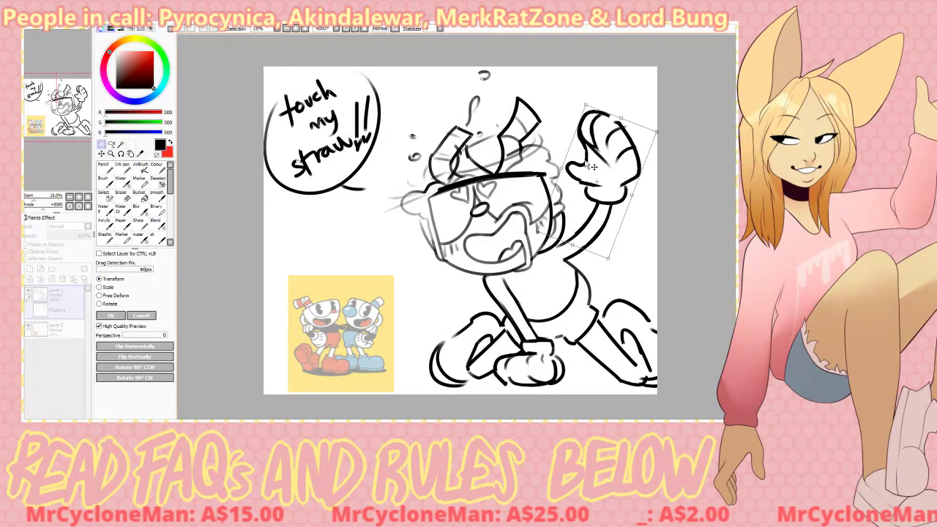
pyautogui.click(119, 315)
pyautogui.hotkey('ctrl', 'd')
pyautogui.press('e')
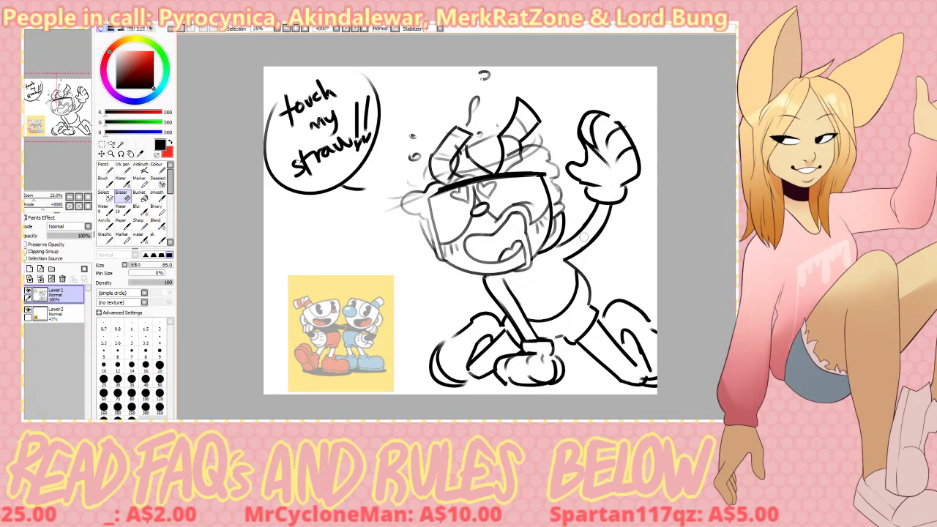
# - Sketch light motion lines beside the fingertips of the raised glove
pyautogui.press('b')
pyautogui.moveTo(518, 118); pyautogui.dragTo(576, 133)
pyautogui.hotkey('ctrl', 'z')
pyautogui.moveTo(562, 109)
pyautogui.mouseDown()
pyautogui.moveTo(579, 123)
pyautogui.moveTo(582, 145)
pyautogui.moveTo(579, 138)
pyautogui.mouseUp()
pyautogui.hotkey('ctrl', 'z')
pyautogui.hotkey('ctrl', 'z')
pyautogui.hotkey('ctrl', 'z')
pyautogui.hotkey('ctrl', 'z')
pyautogui.hotkey('ctrl', 'z')
pyautogui.moveTo(564, 110)
pyautogui.mouseDown()
pyautogui.moveTo(576, 149)
pyautogui.moveTo(545, 112)
pyautogui.moveTo(606, 174)
pyautogui.mouseUp()
pyautogui.hotkey('ctrl', 'z')
pyautogui.hotkey('ctrl', 'z')
pyautogui.moveTo(558, 111); pyautogui.dragTo(582, 144)
pyautogui.hotkey('ctrl', 'z')
pyautogui.hotkey('ctrl', 'z')
pyautogui.moveTo(564, 115); pyautogui.dragTo(581, 131)
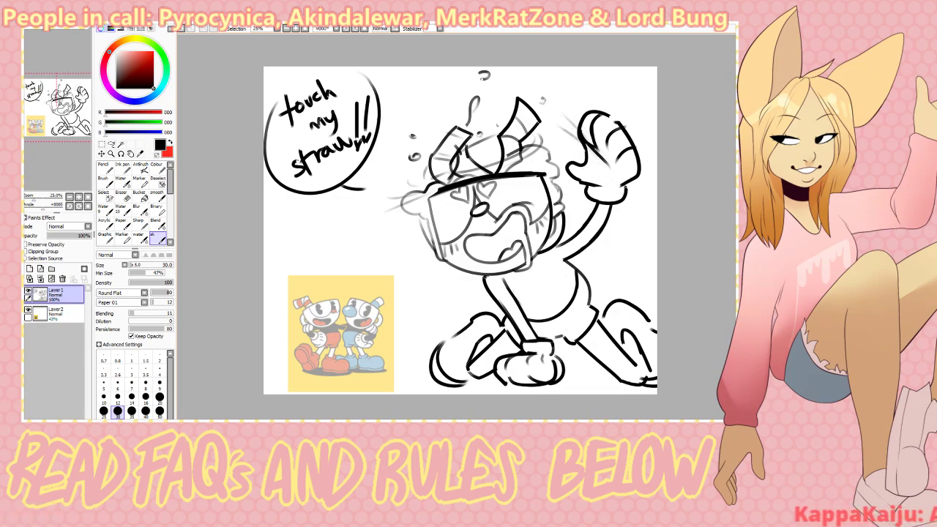
# - Draw small droplets between the right straw and the raised glove, above the cup, and beside the left cheek
pyautogui.hotkey('ctrl', 'z')
pyautogui.hotkey('ctrl', 'z')
pyautogui.moveTo(567, 89); pyautogui.dragTo(565, 94)
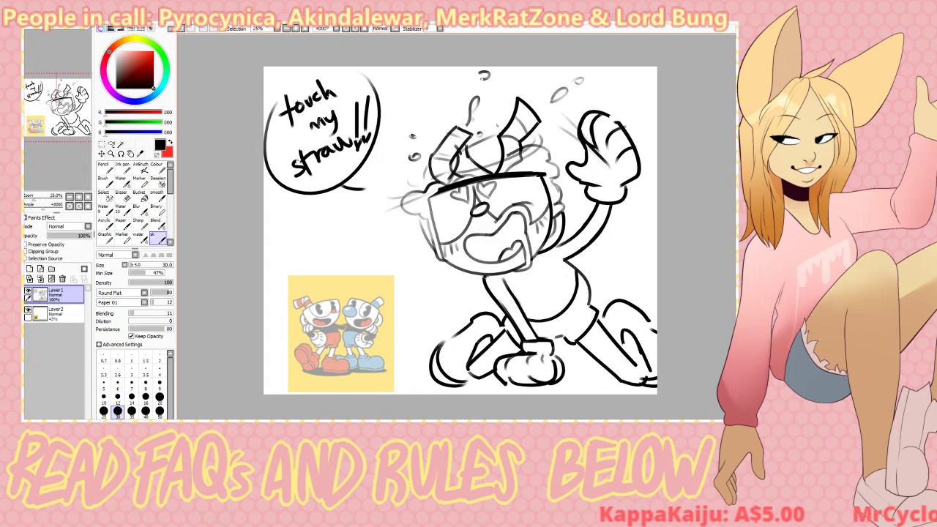
pyautogui.moveTo(478, 102)
pyautogui.mouseDown()
pyautogui.moveTo(467, 126)
pyautogui.moveTo(477, 124)
pyautogui.mouseUp()
pyautogui.hotkey('ctrl', 'z')
pyautogui.hotkey('ctrl', 'z')
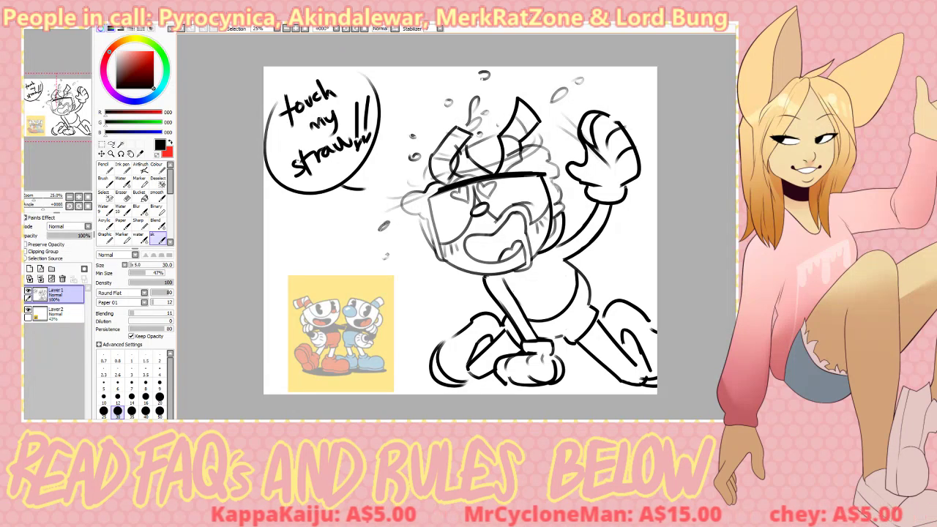
# - Discard the line below the left cheek and draw a small drip on the cup's lower edge with a size 9 brush
pyautogui.moveTo(444, 275); pyautogui.dragTo(423, 306)
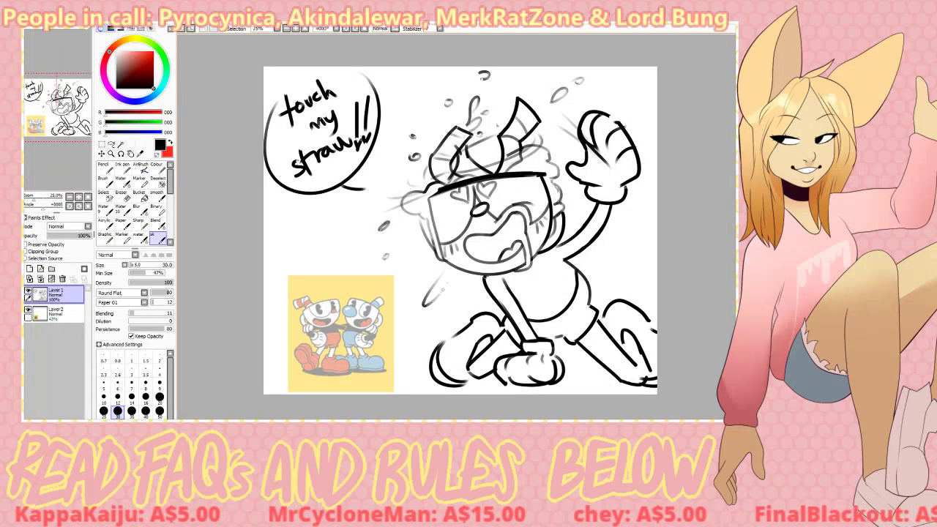
pyautogui.click(159, 382)
pyautogui.hotkey('ctrl', 'z')
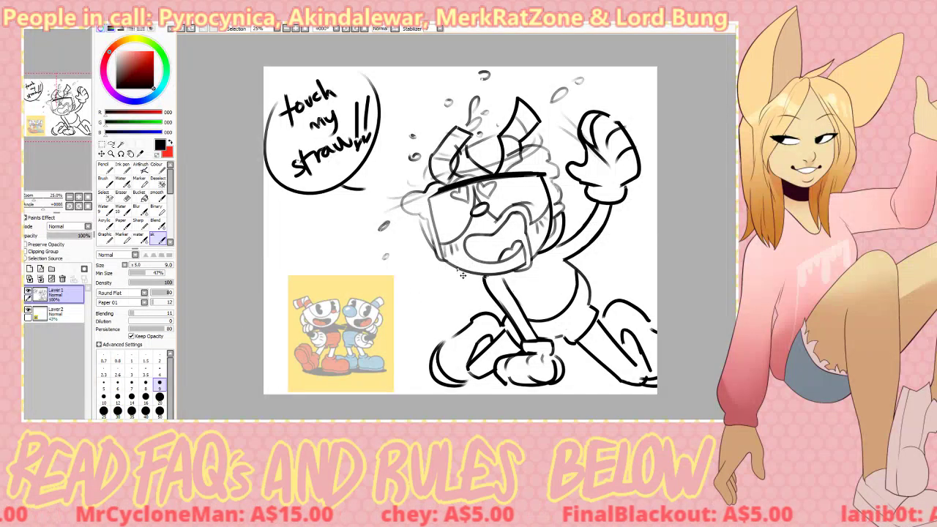
pyautogui.hotkey('ctrl', 'z')
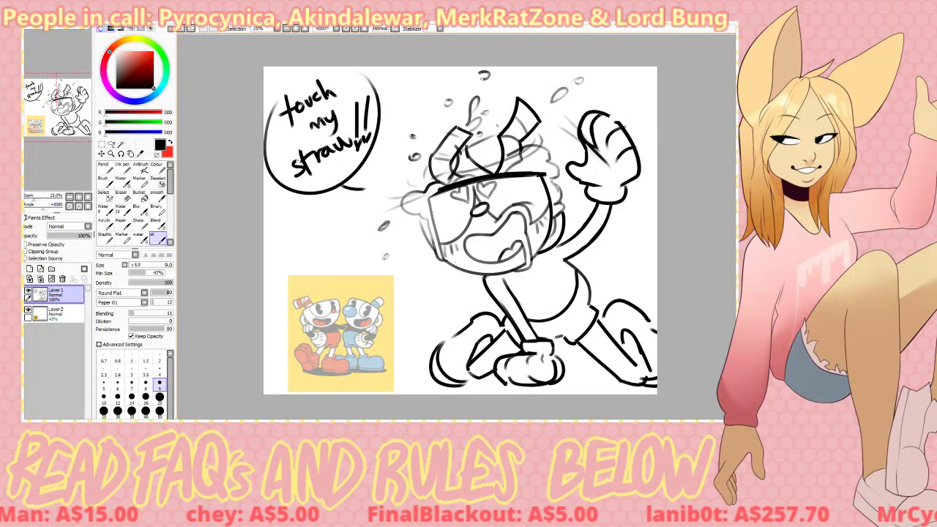
pyautogui.press('e')
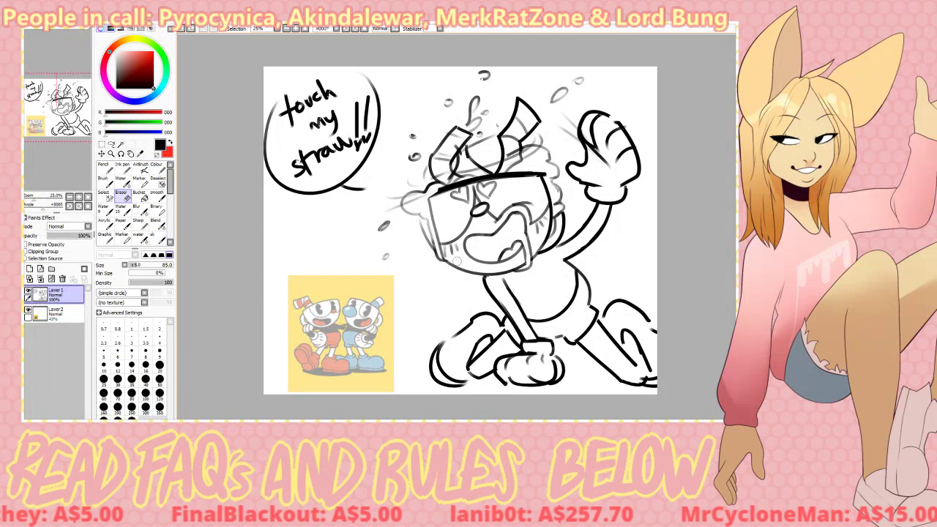
pyautogui.press('b')
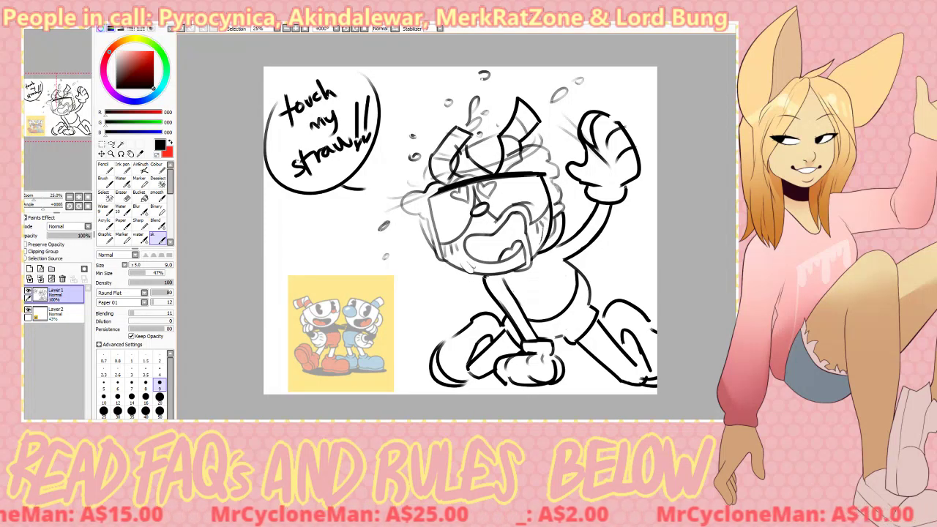
# - Add a drip below the open mouth and small falling drops beneath the chin, cleaning up the cup's edge beside them
pyautogui.press('e')
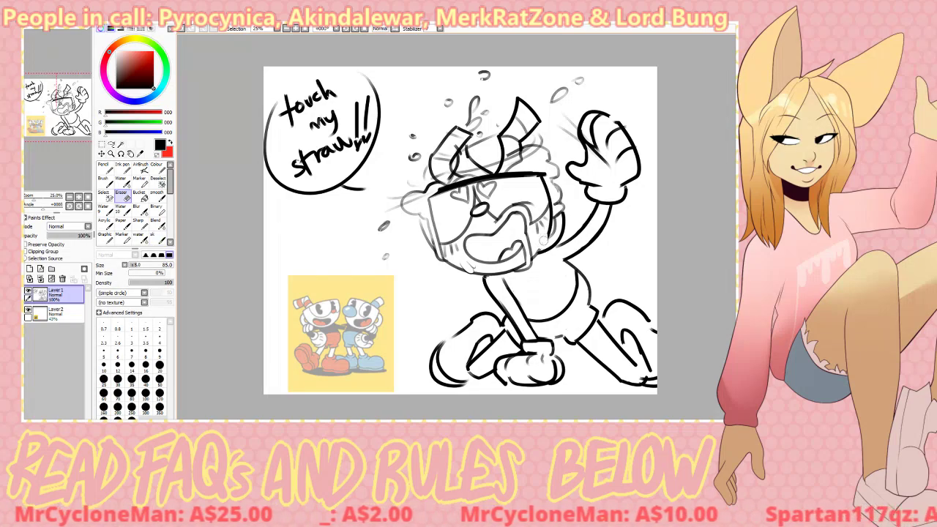
pyautogui.press('b')
pyautogui.hotkey('ctrl', 'z')
pyautogui.moveTo(551, 240); pyautogui.dragTo(540, 251)
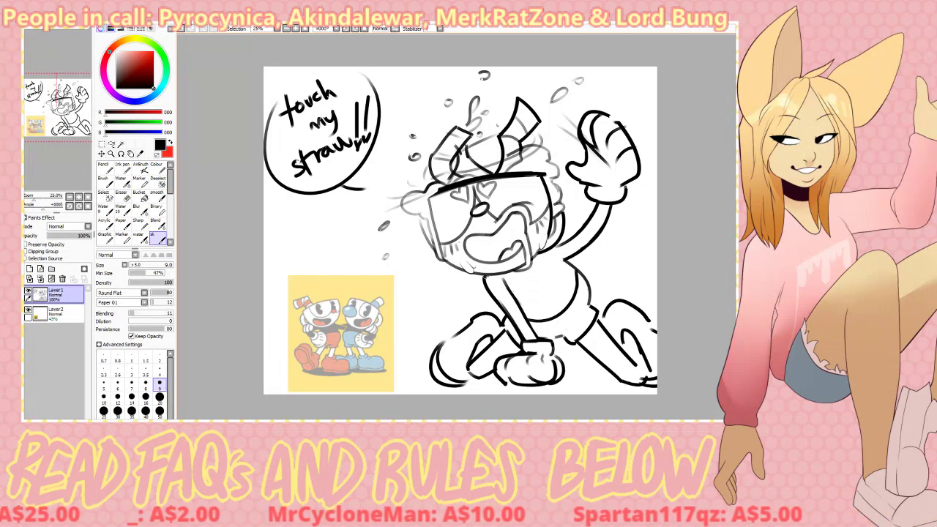
pyautogui.press('e')
pyautogui.press('b')
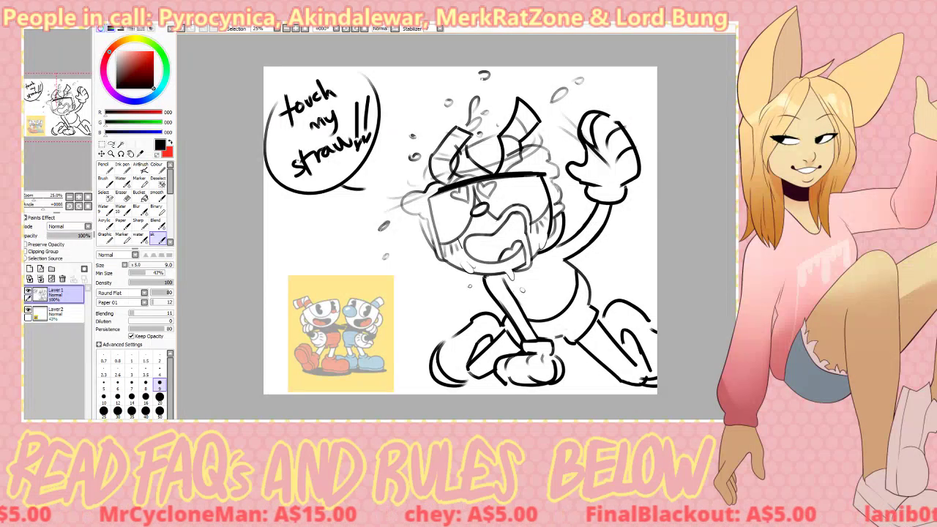
# - Sketch faint curved motion lines around the left ear and beside the foam on the cup's right side
pyautogui.hotkey('ctrl', 'z')
pyautogui.moveTo(420, 152)
pyautogui.mouseDown()
pyautogui.moveTo(394, 193)
pyautogui.moveTo(405, 196)
pyautogui.mouseUp()
pyautogui.moveTo(522, 145)
pyautogui.mouseDown()
pyautogui.moveTo(553, 143)
pyautogui.moveTo(543, 151)
pyautogui.moveTo(549, 159)
pyautogui.mouseUp()
pyautogui.hotkey('ctrl', 'z')
pyautogui.hotkey('ctrl', 'z')
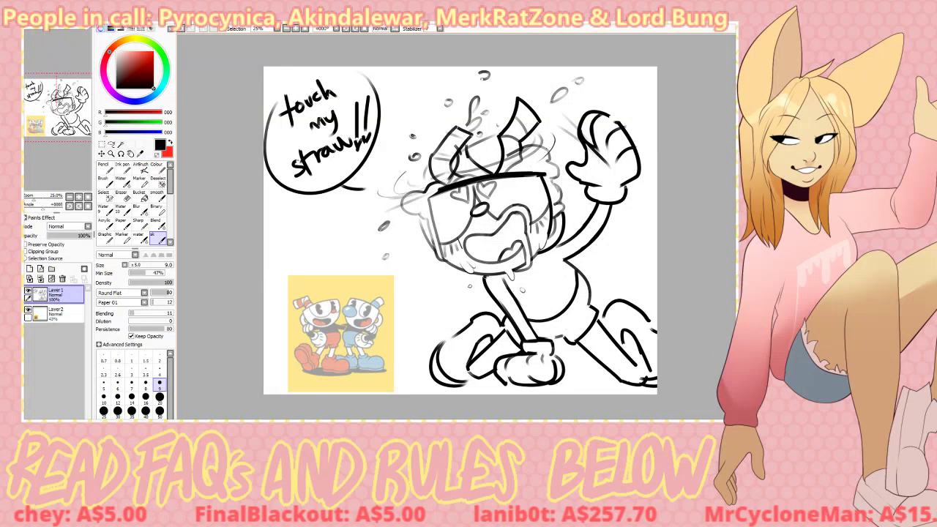
pyautogui.hotkey('ctrl', 'z')
pyautogui.moveTo(463, 143)
pyautogui.mouseDown()
pyautogui.moveTo(445, 174)
pyautogui.moveTo(470, 129)
pyautogui.mouseUp()
pyautogui.hotkey('ctrl', 'z')
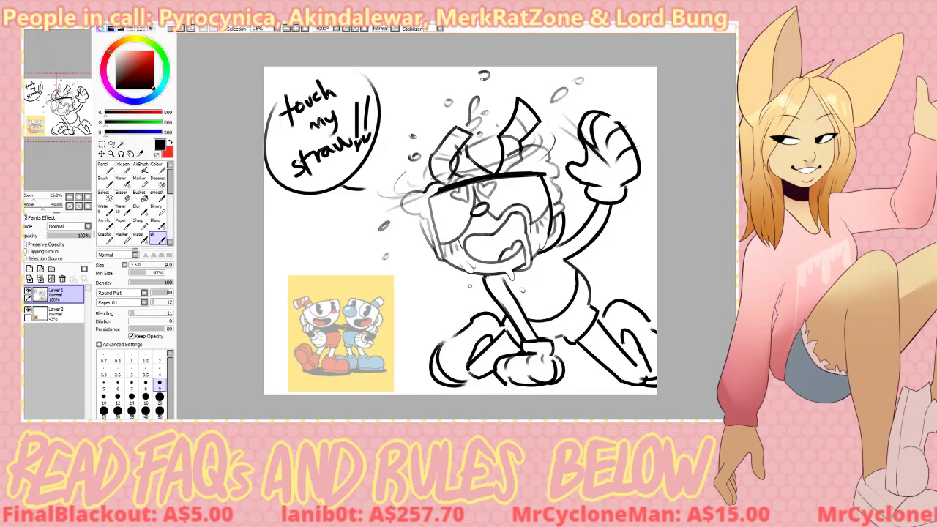
# - Close the gaps in the outline of the left shoe beside the planted glove
pyautogui.moveTo(503, 335); pyautogui.dragTo(513, 385)
pyautogui.hotkey('ctrl', 'z')
pyautogui.hotkey('ctrl', 'z')
pyautogui.moveTo(471, 284); pyautogui.dragTo(469, 287)
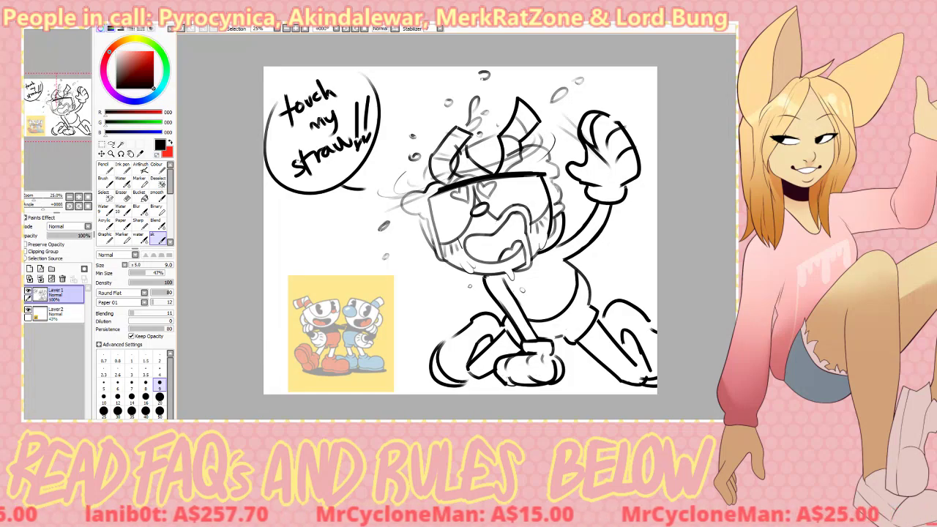
pyautogui.moveTo(464, 380); pyautogui.dragTo(473, 377)
pyautogui.hotkey('ctrl', 'z')
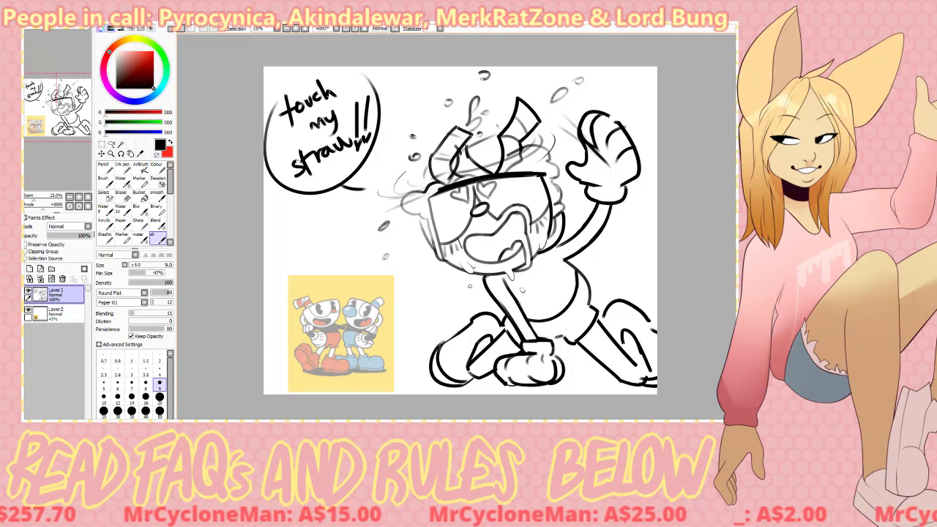